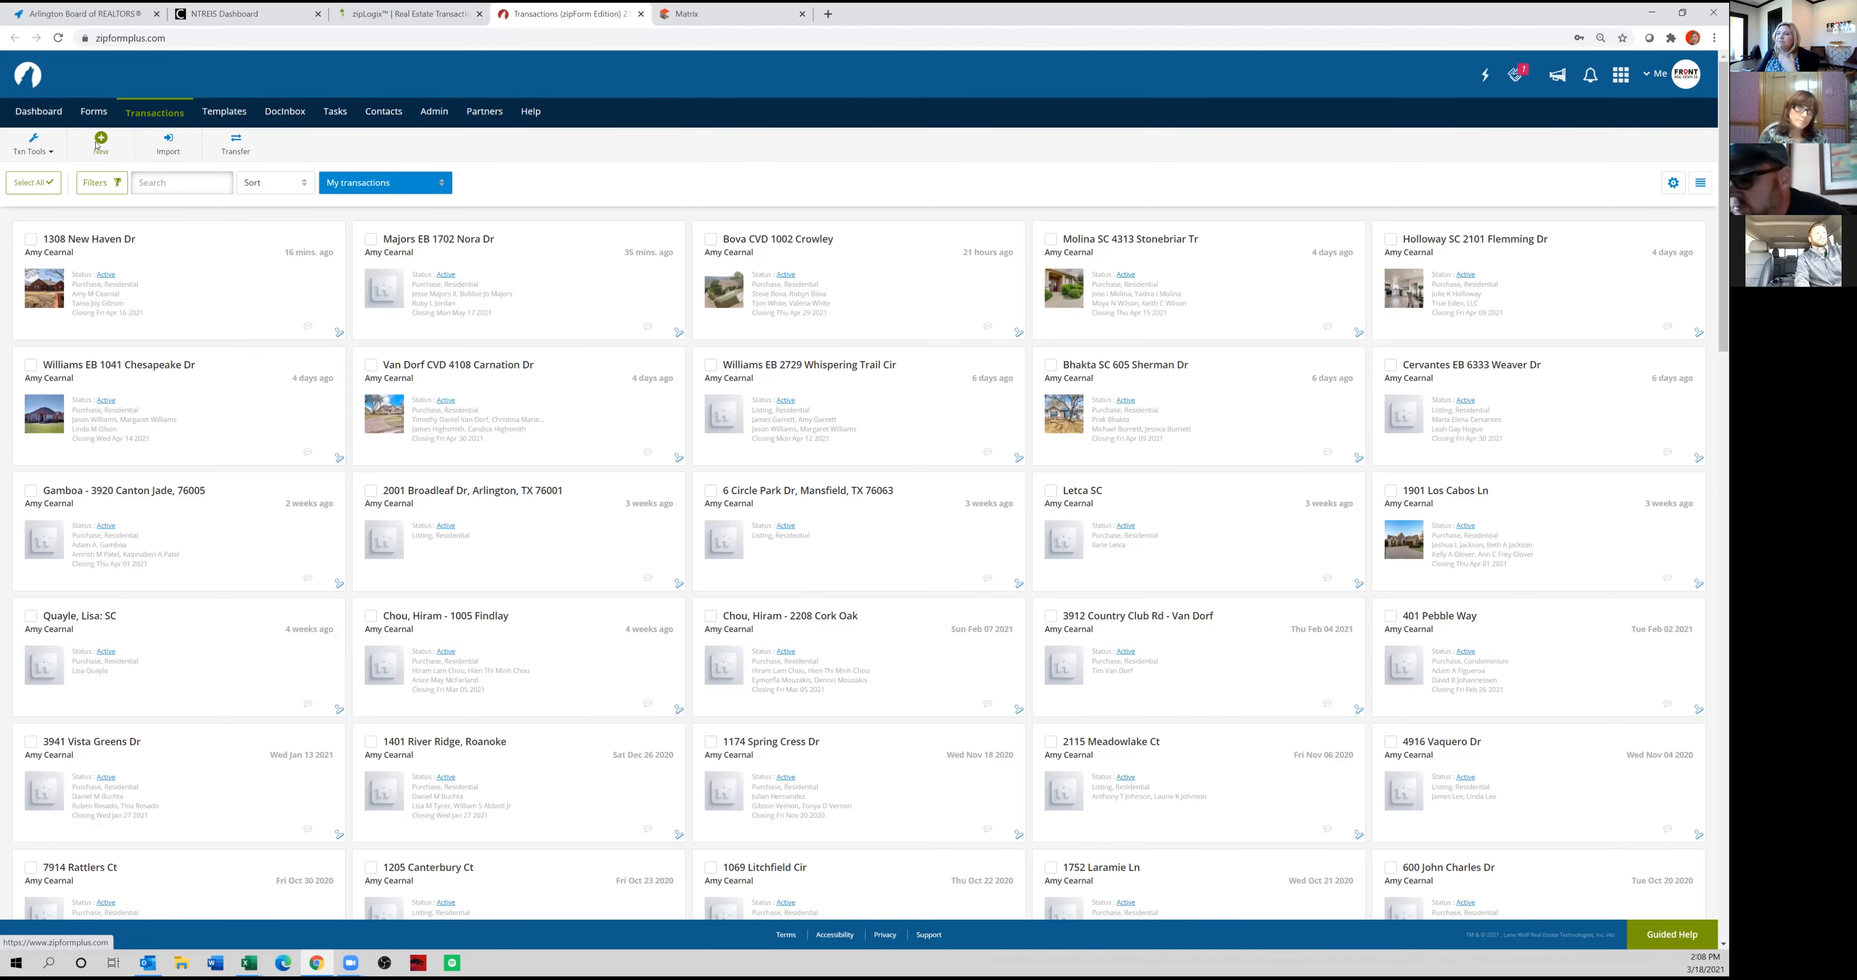
Start a new Purchase or Offer transaction.
{"action": "left_click", "coordinate": [100, 142]}
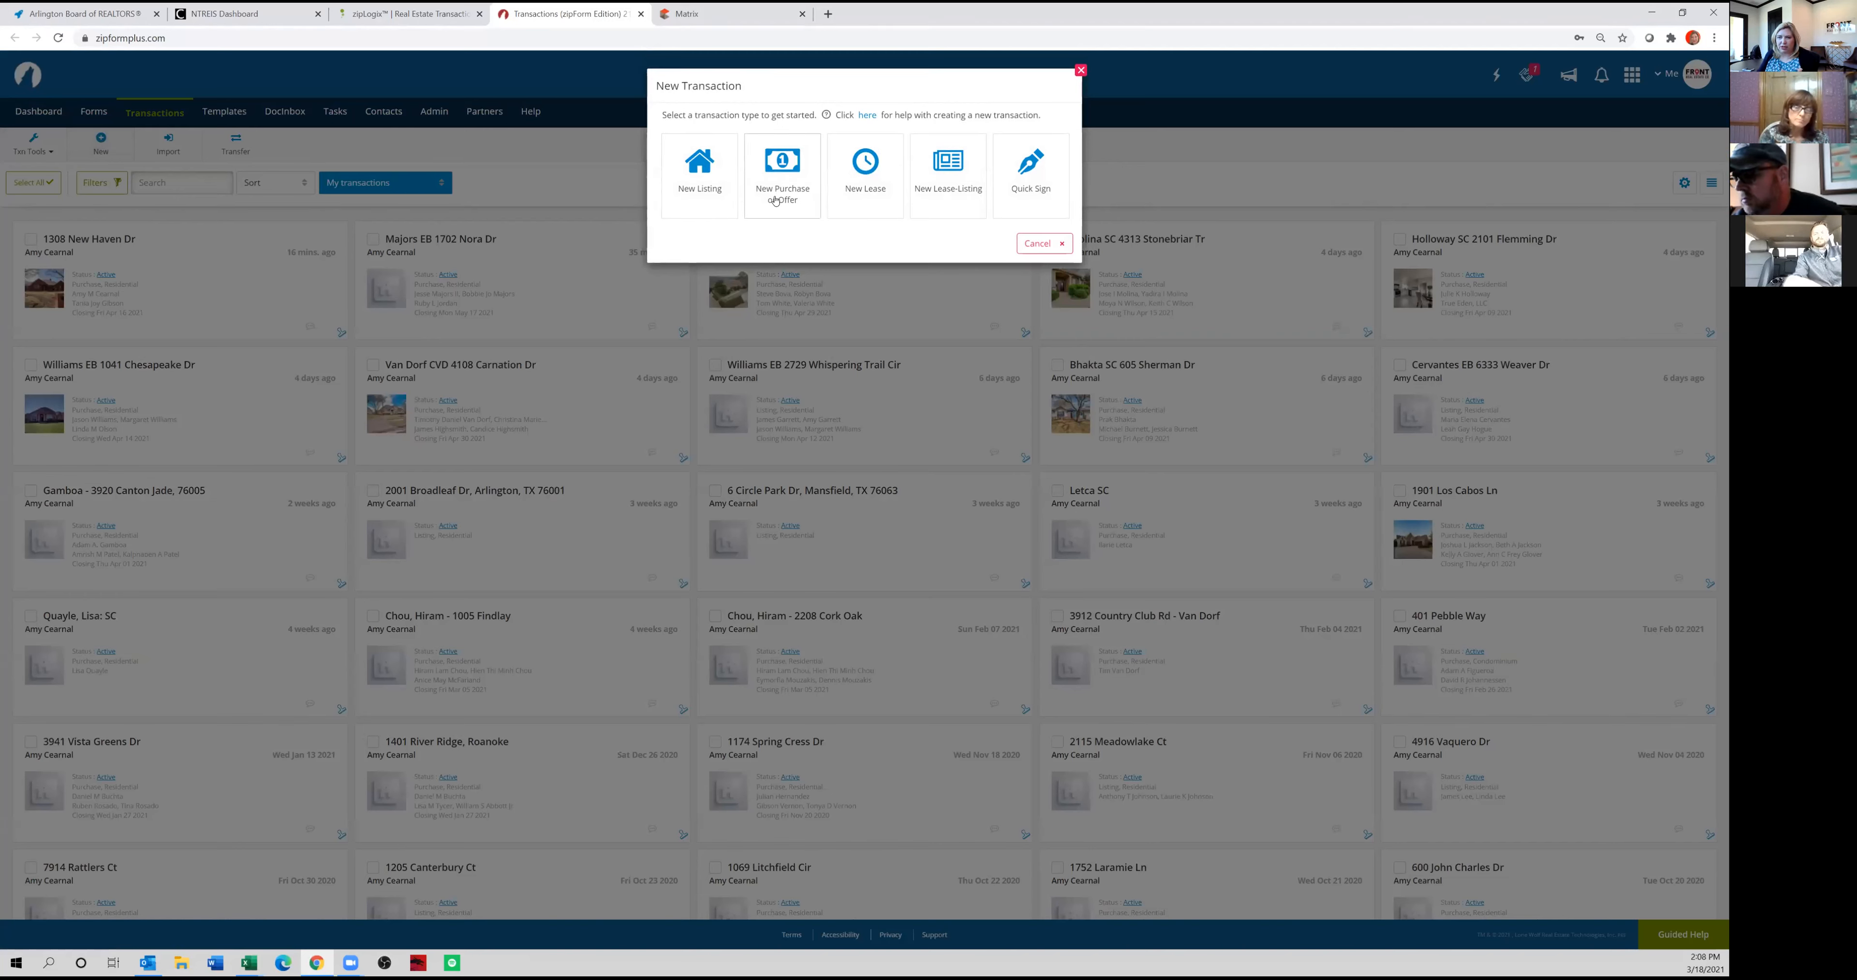
{"action": "left_click", "coordinate": [775, 202]}
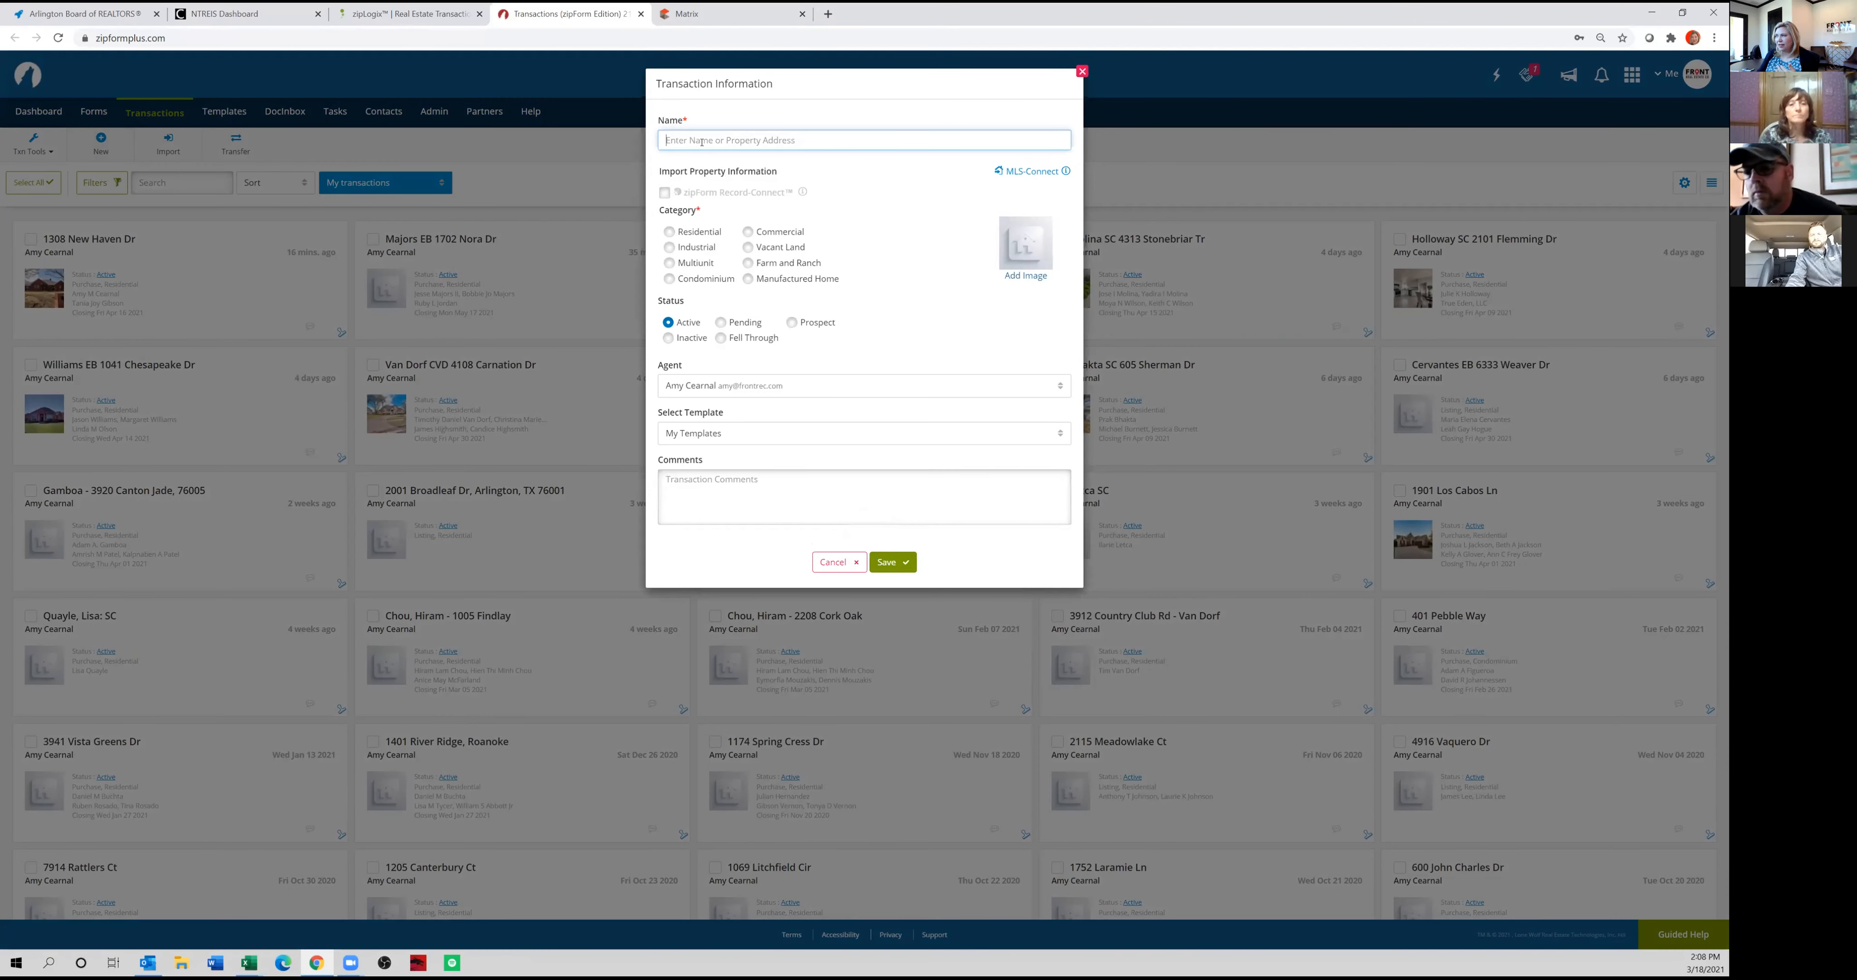
Switch to Matrix, open the $415,000 Arlington listing in the new listings results, and select its MLS number for copying.
{"action": "left_click", "coordinate": [685, 13]}
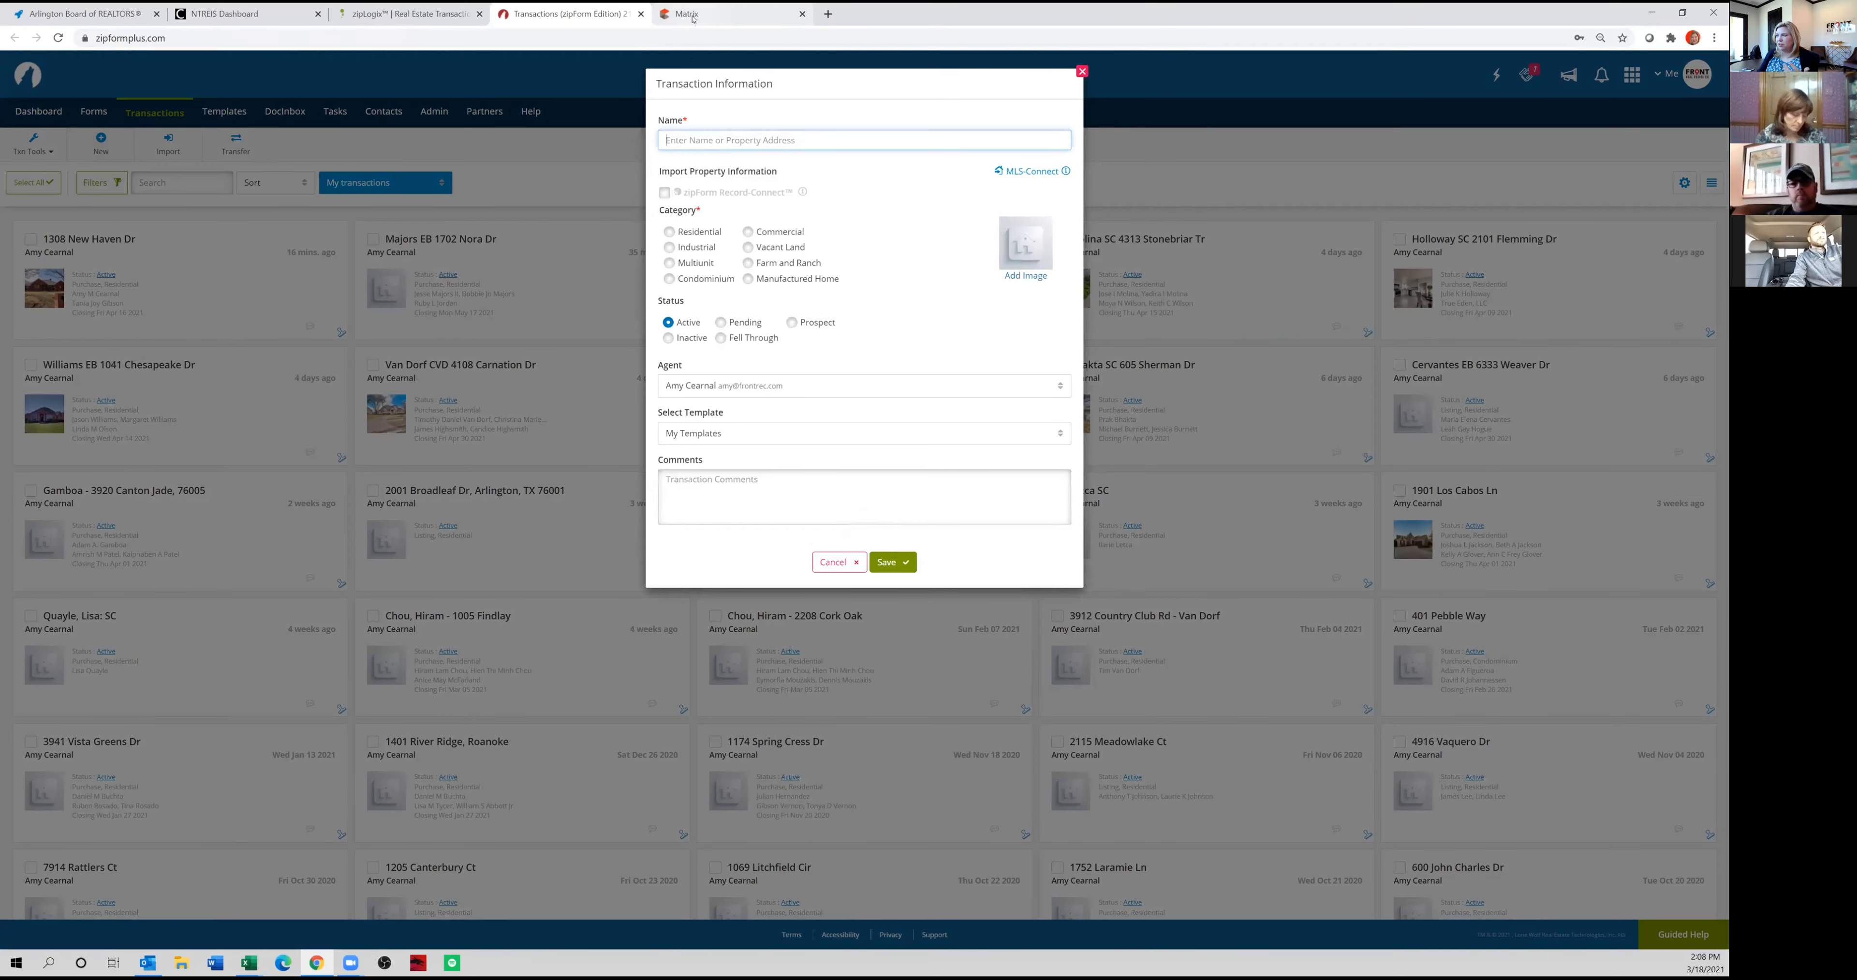
{"action": "left_click", "coordinate": [219, 289]}
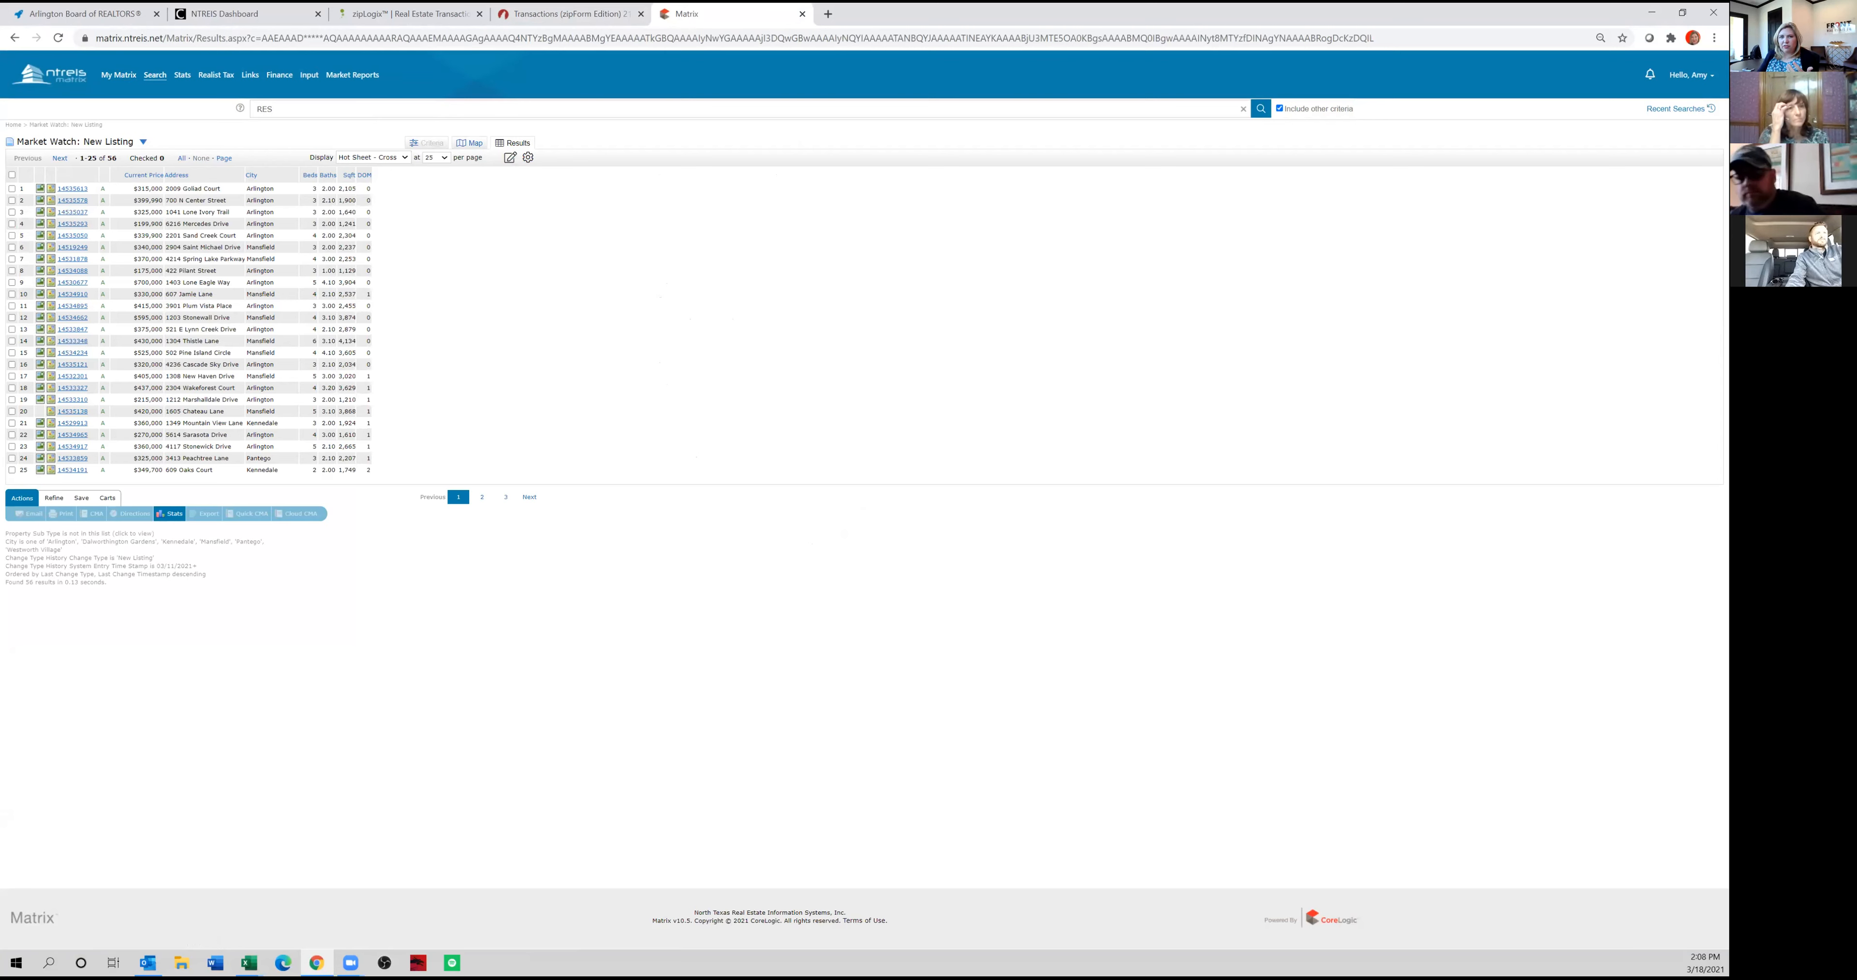
{"action": "left_click", "coordinate": [76, 309]}
{"action": "double_click", "coordinate": [70, 235]}
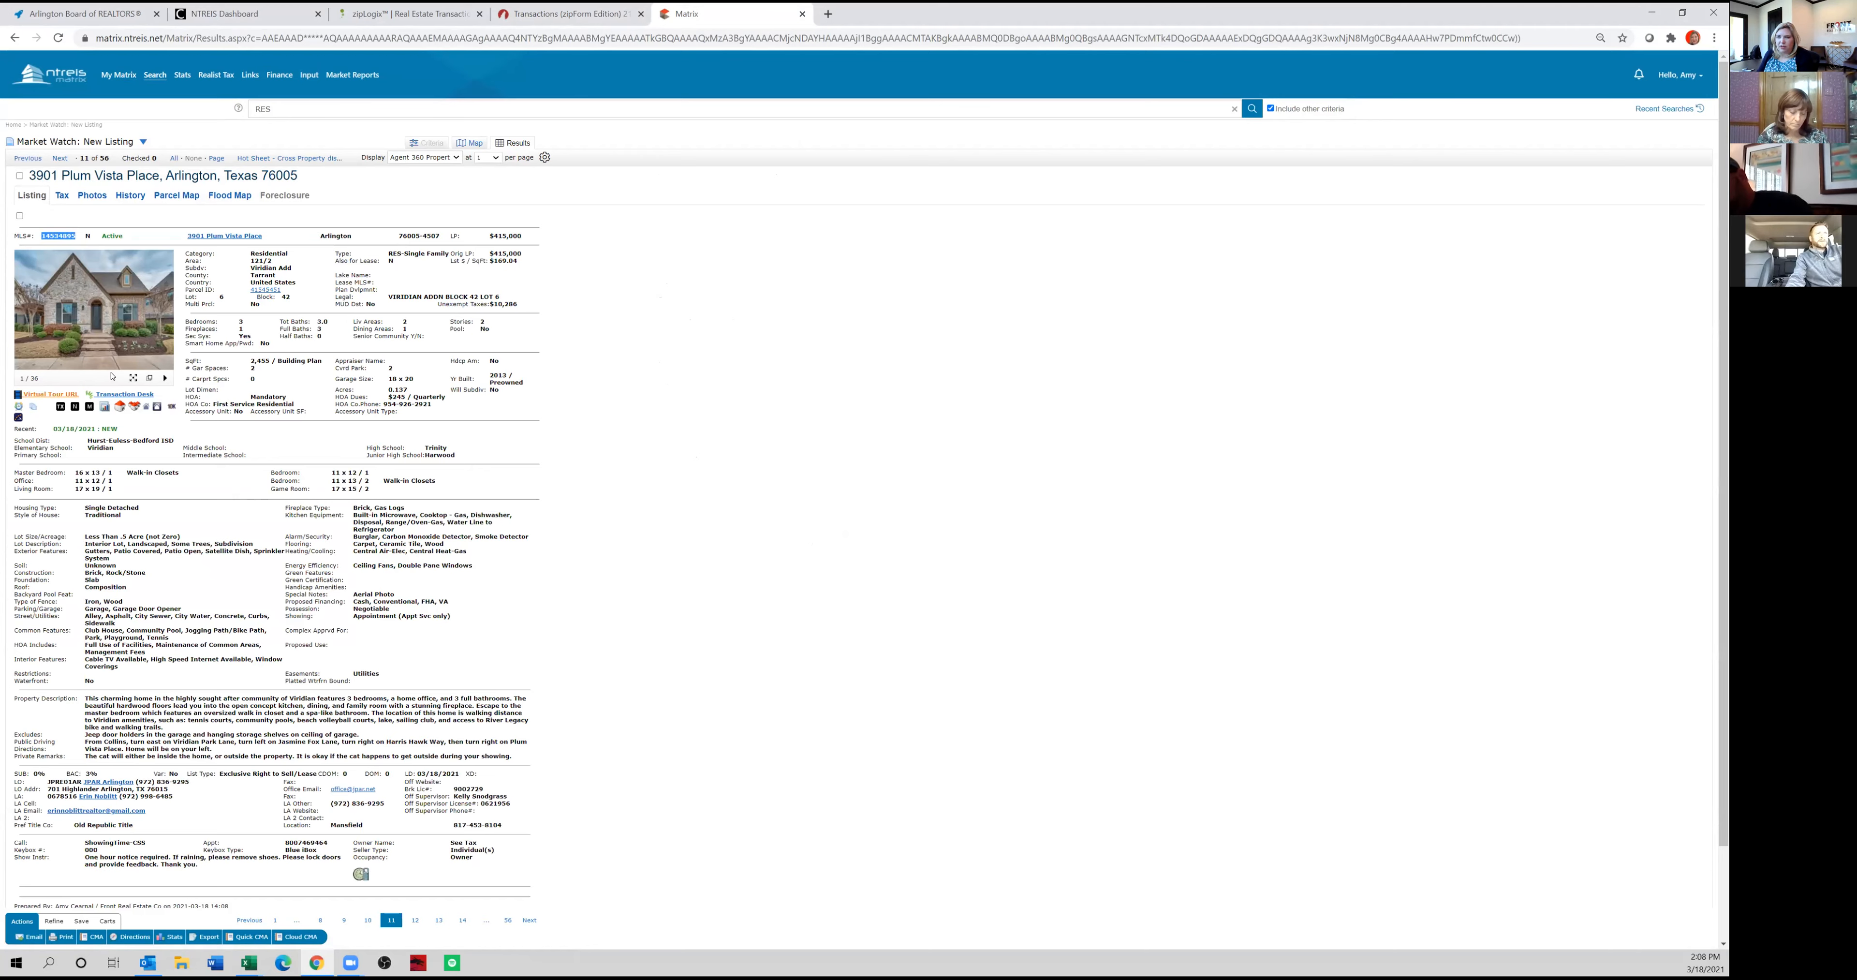
Switch back to zipForm and name the transaction with the listing's property address, using the matching Arlington TX suggestion.
{"action": "left_click", "coordinate": [566, 14]}
{"action": "left_click", "coordinate": [744, 132]}
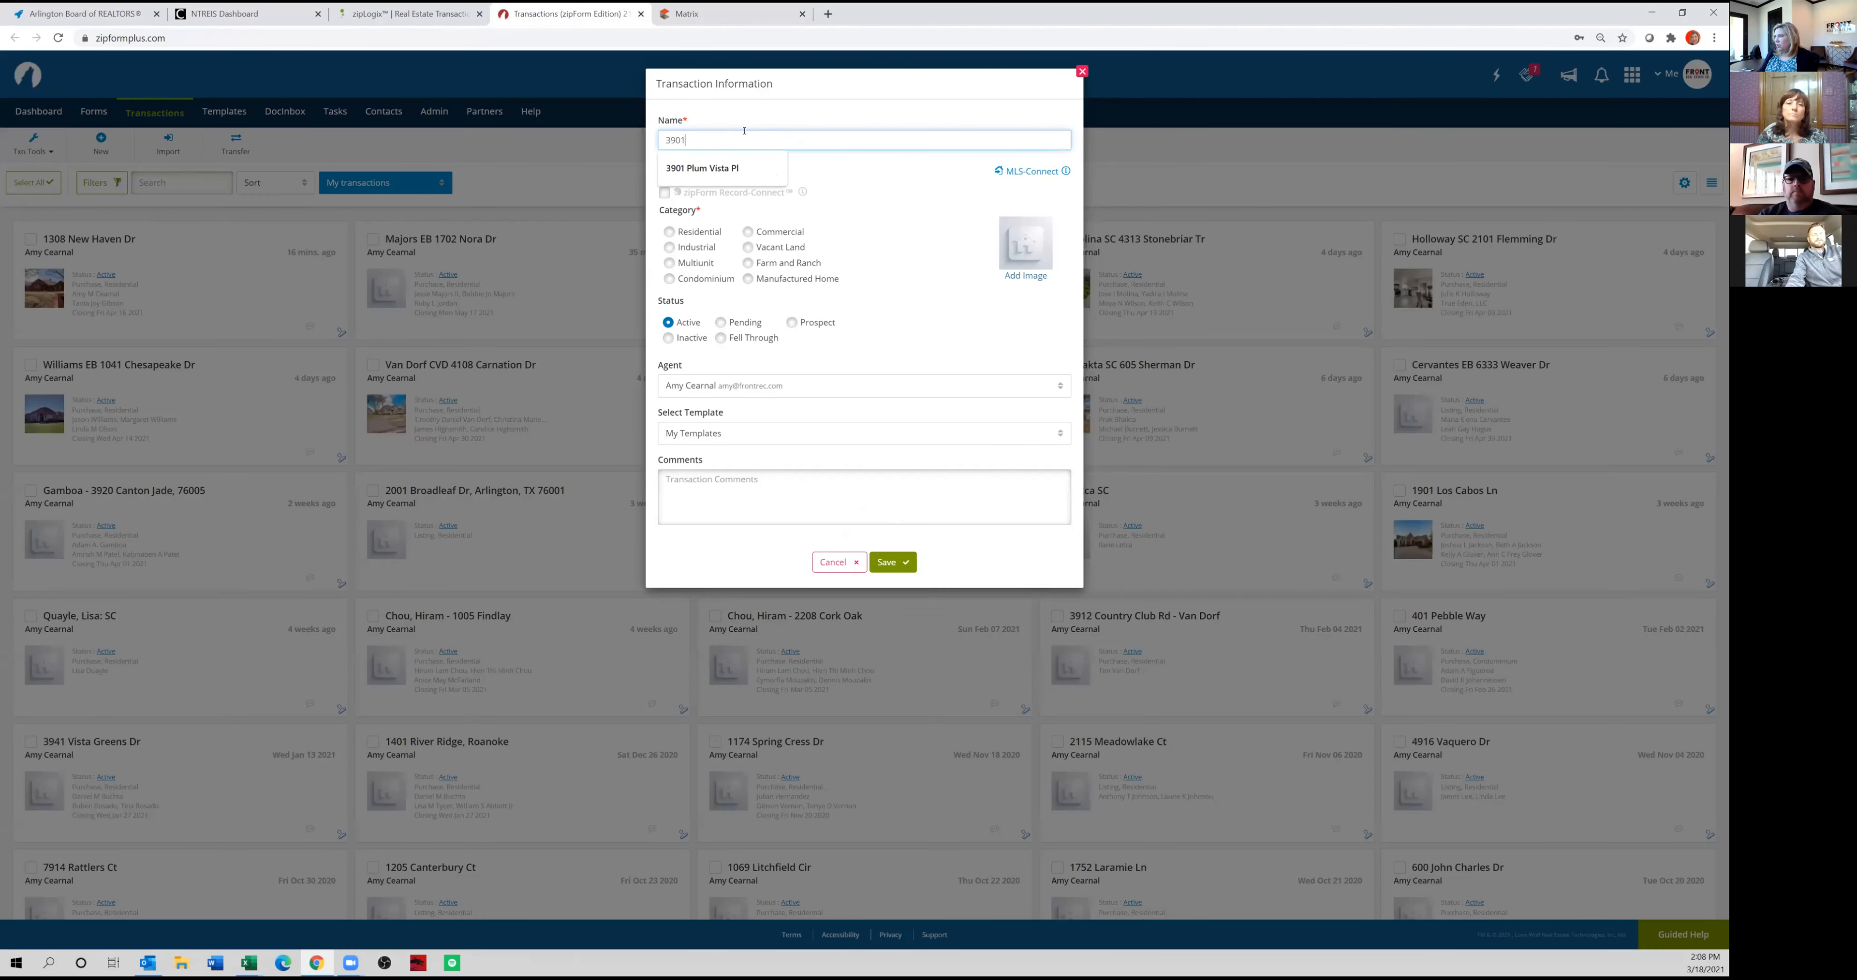
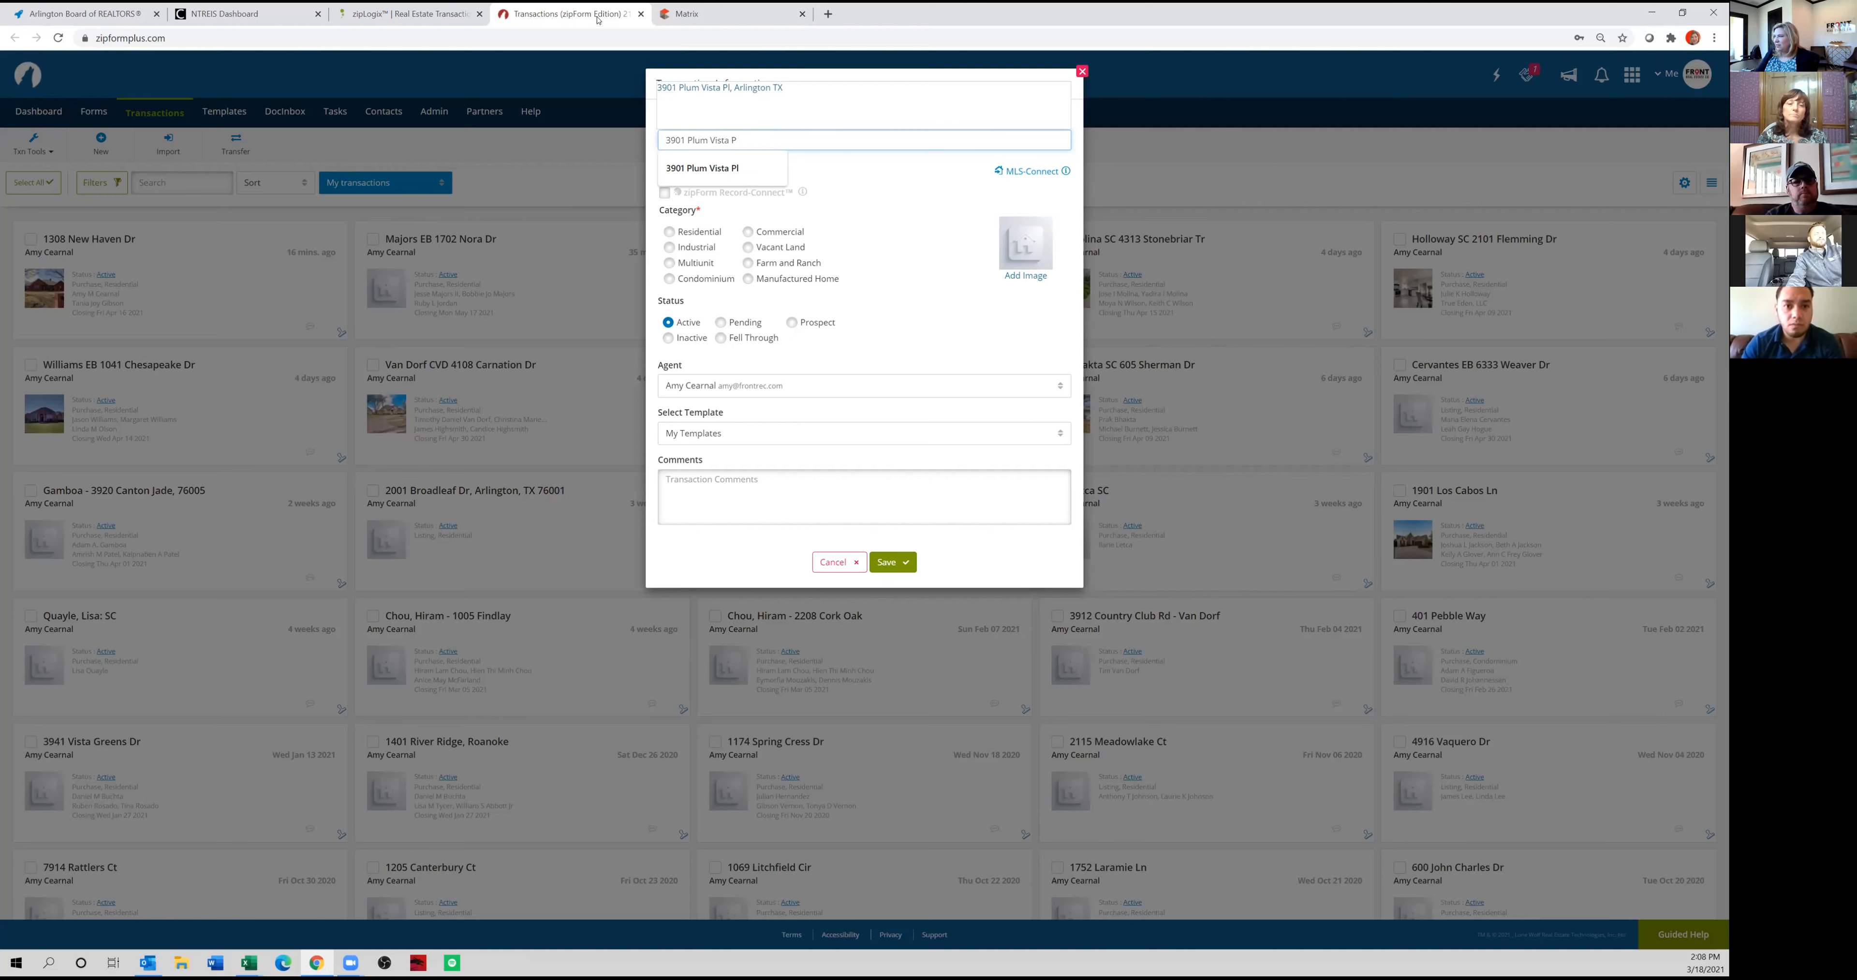
{"action": "left_click", "coordinate": [679, 92]}
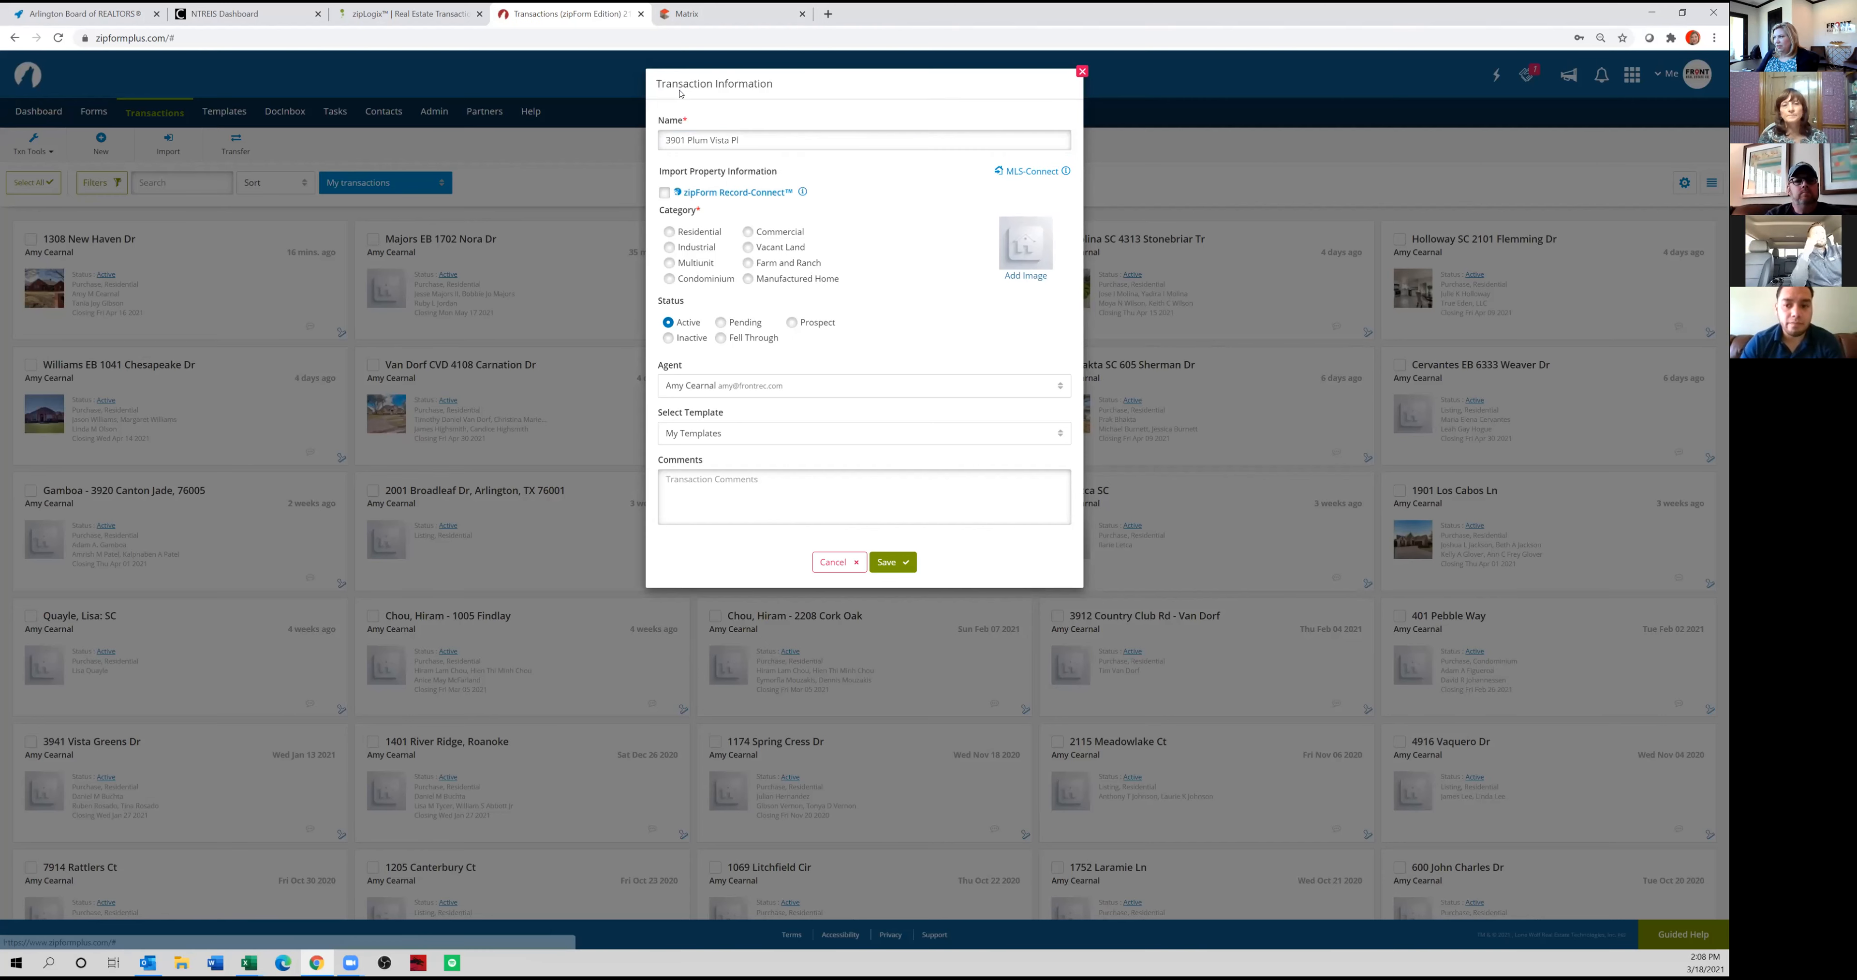
Try to find the property through MLS-Connect using the copied MLS listing ID, with the property photo included.
{"action": "left_click", "coordinate": [1023, 175]}
{"action": "left_click", "coordinate": [884, 284]}
{"action": "type", "text": "14534895"}
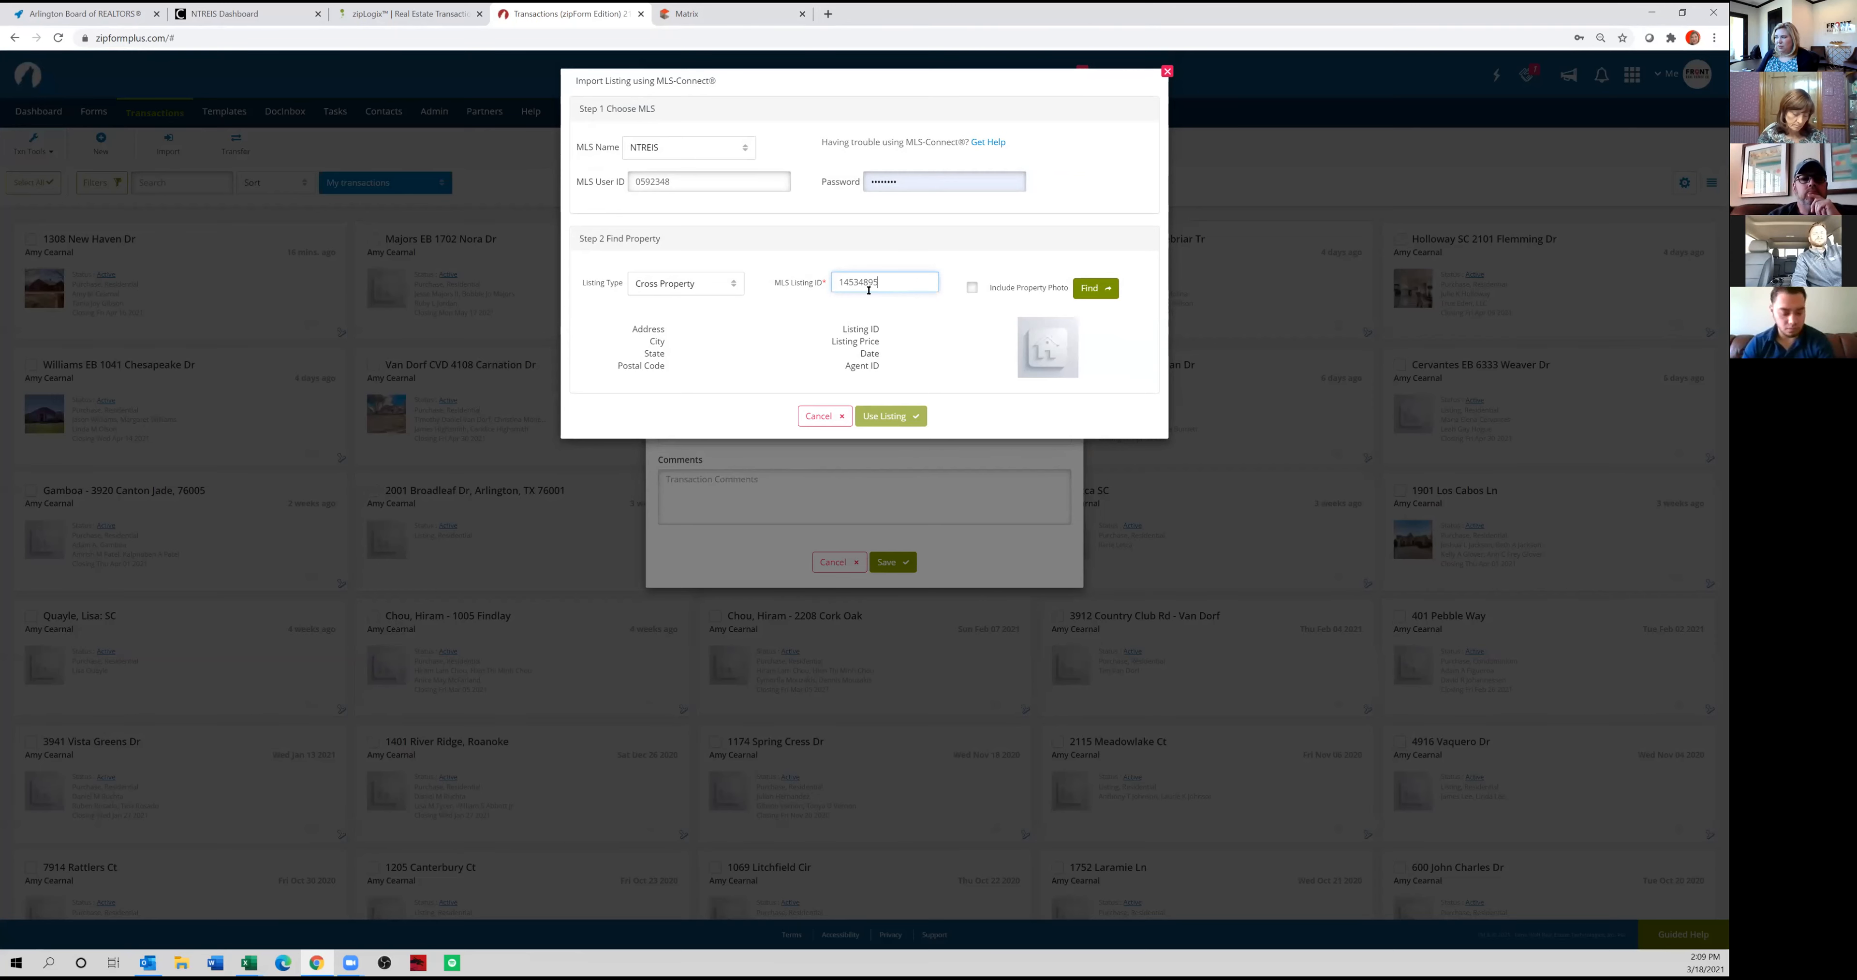
{"action": "left_click", "coordinate": [971, 288]}
{"action": "left_click", "coordinate": [1089, 298]}
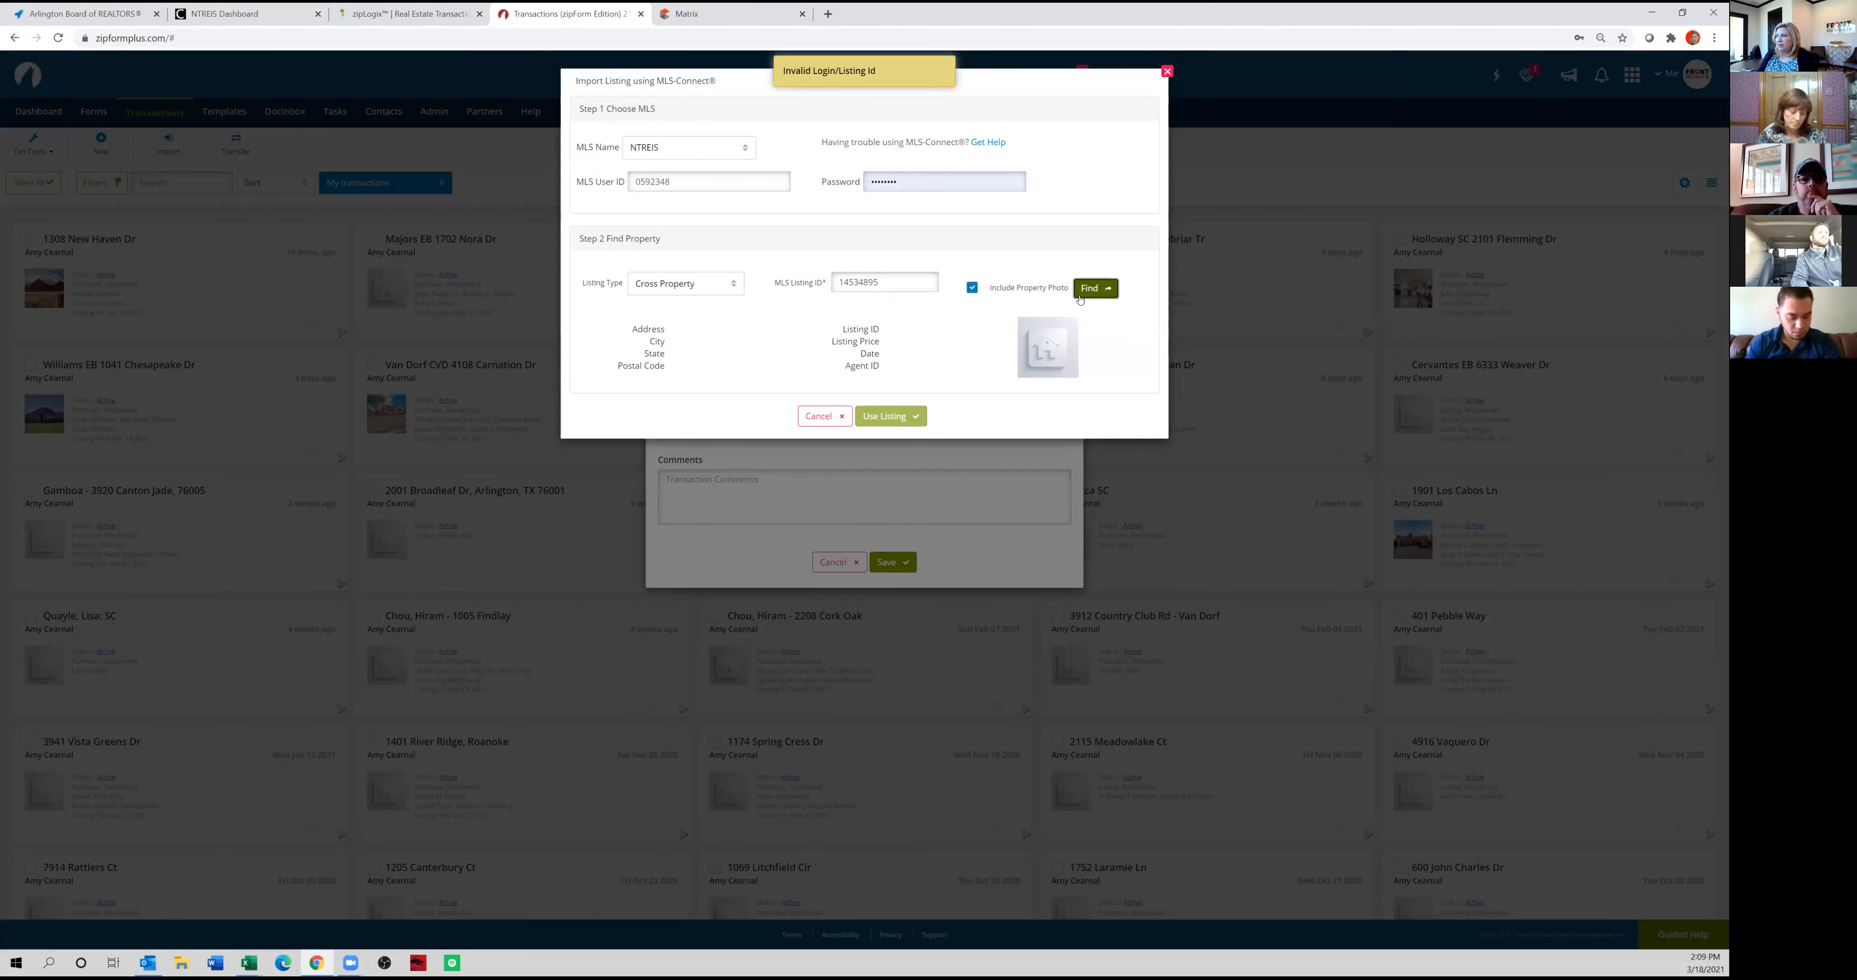
Re-enter the MLS password in MLS-Connect, find the property, and use its listing for the transaction.
{"action": "double_click", "coordinate": [888, 181]}
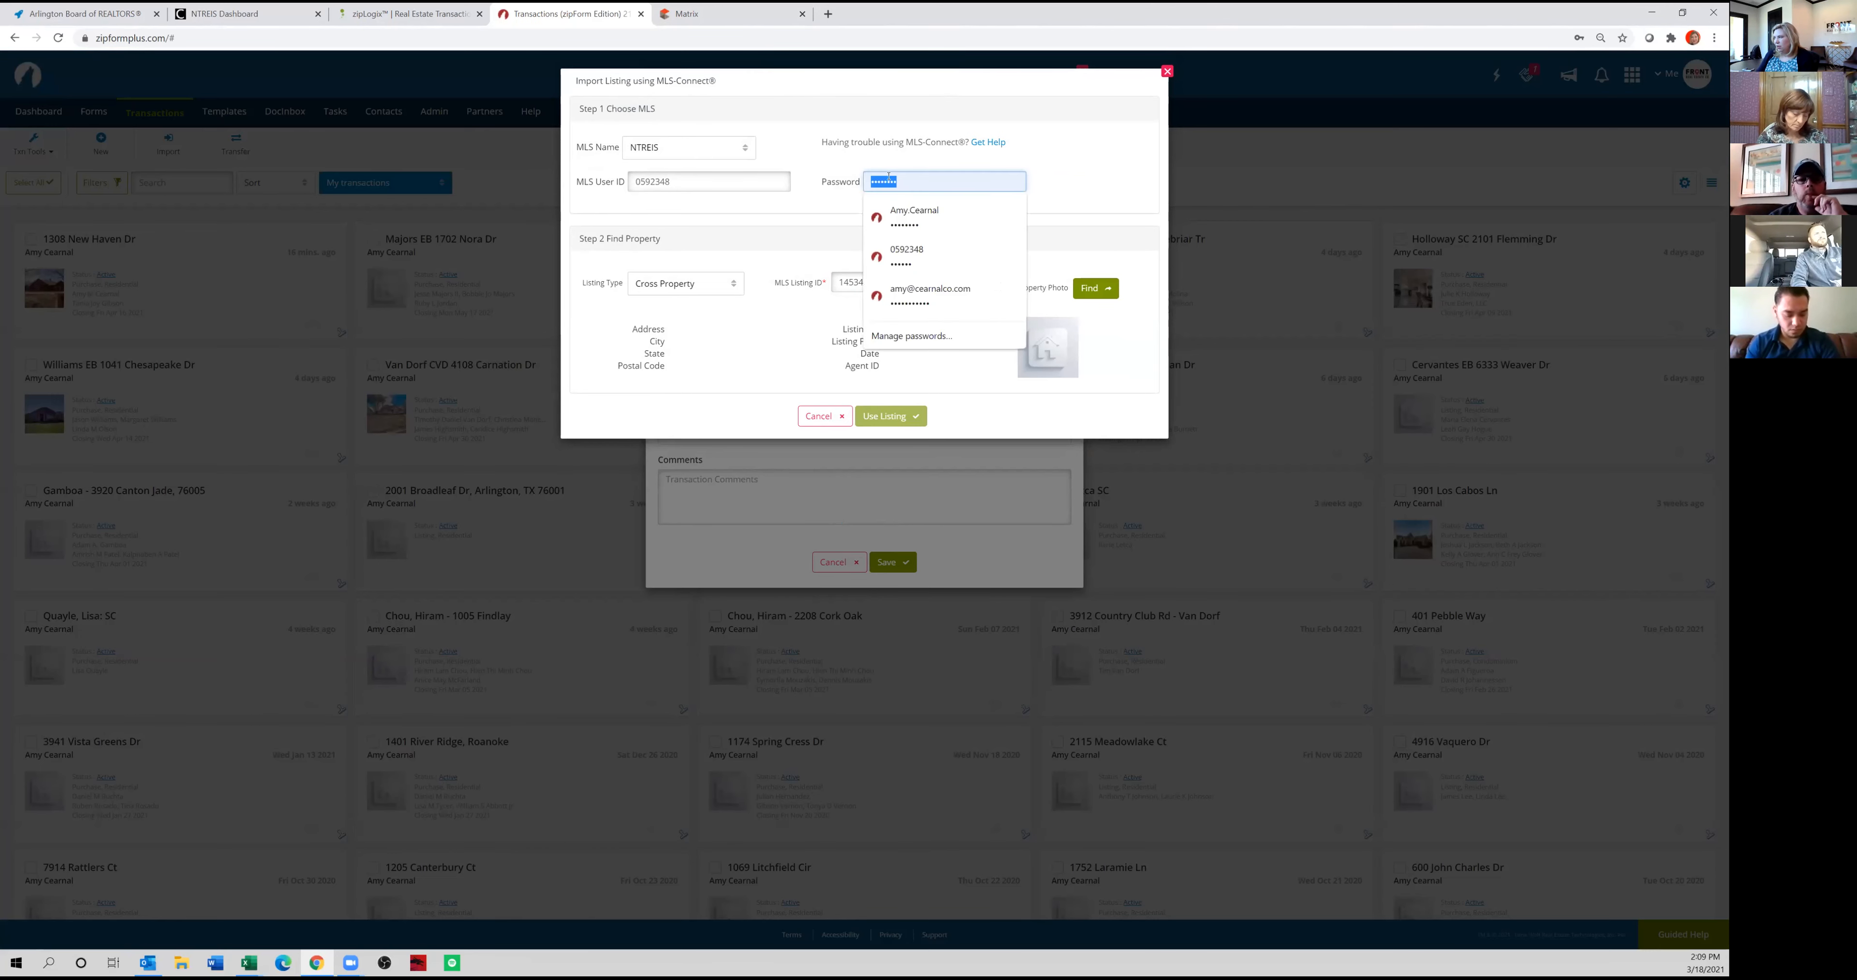
{"action": "type", "text": "••••••"}
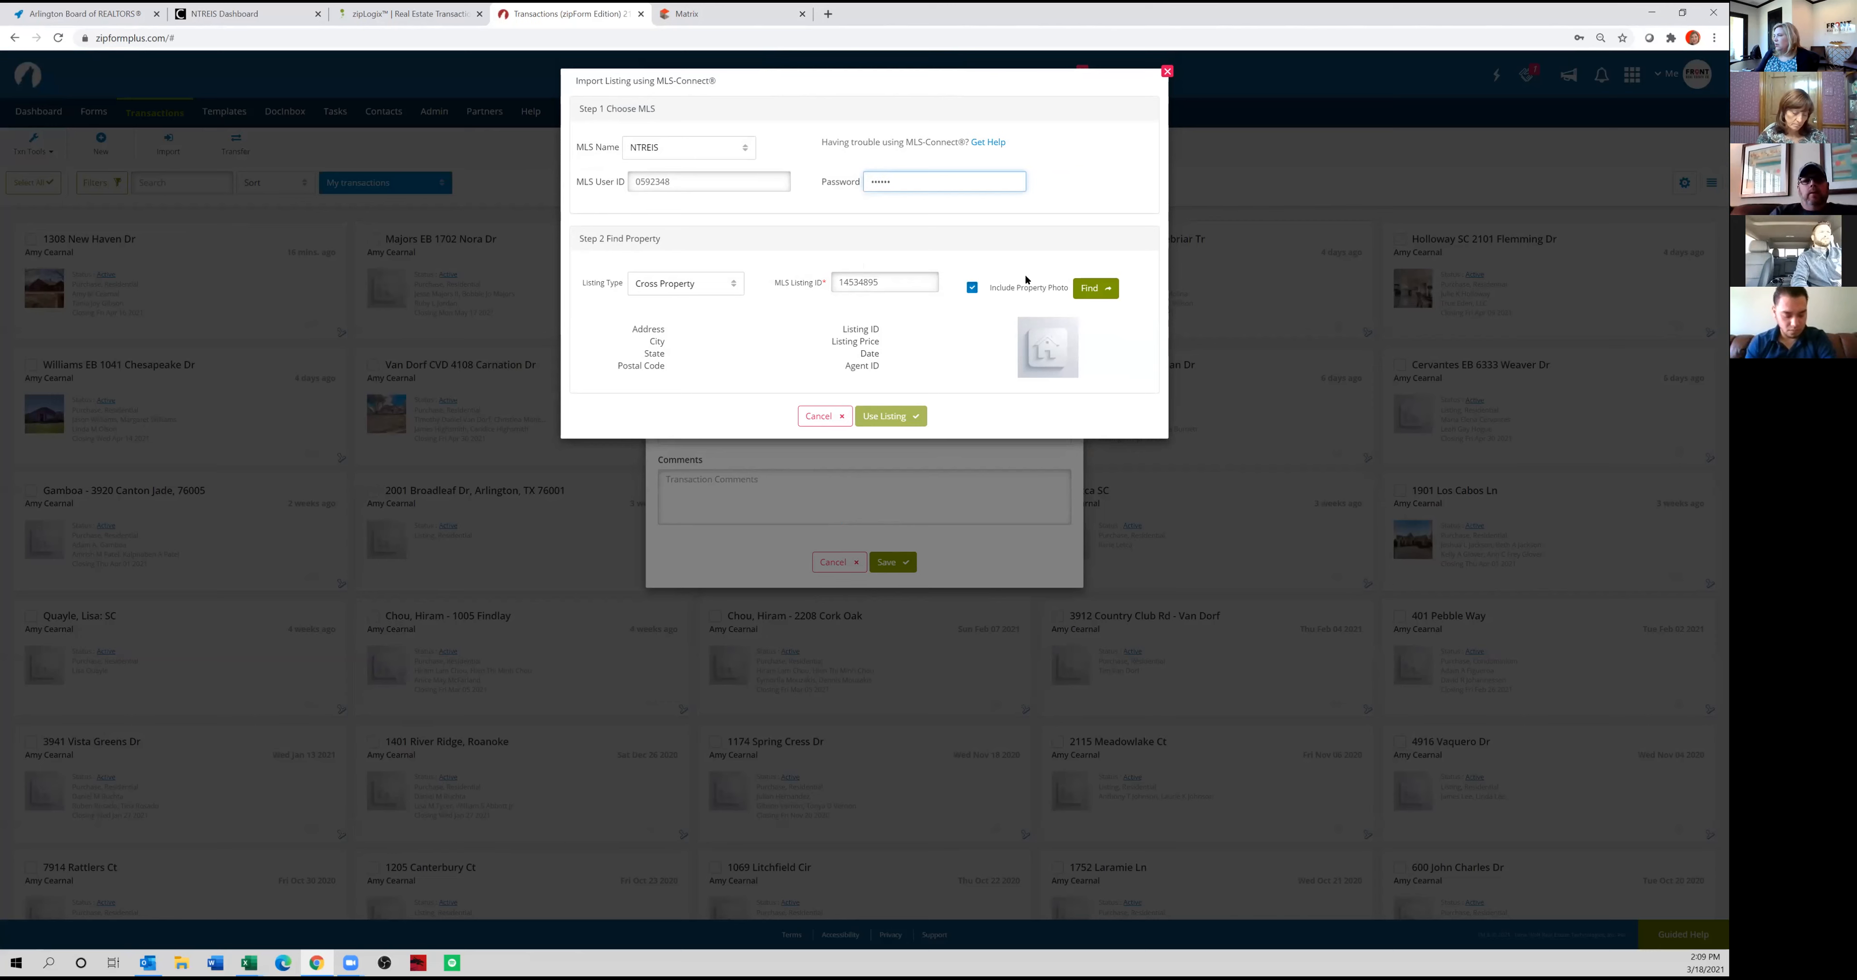
{"action": "left_click", "coordinate": [1103, 290]}
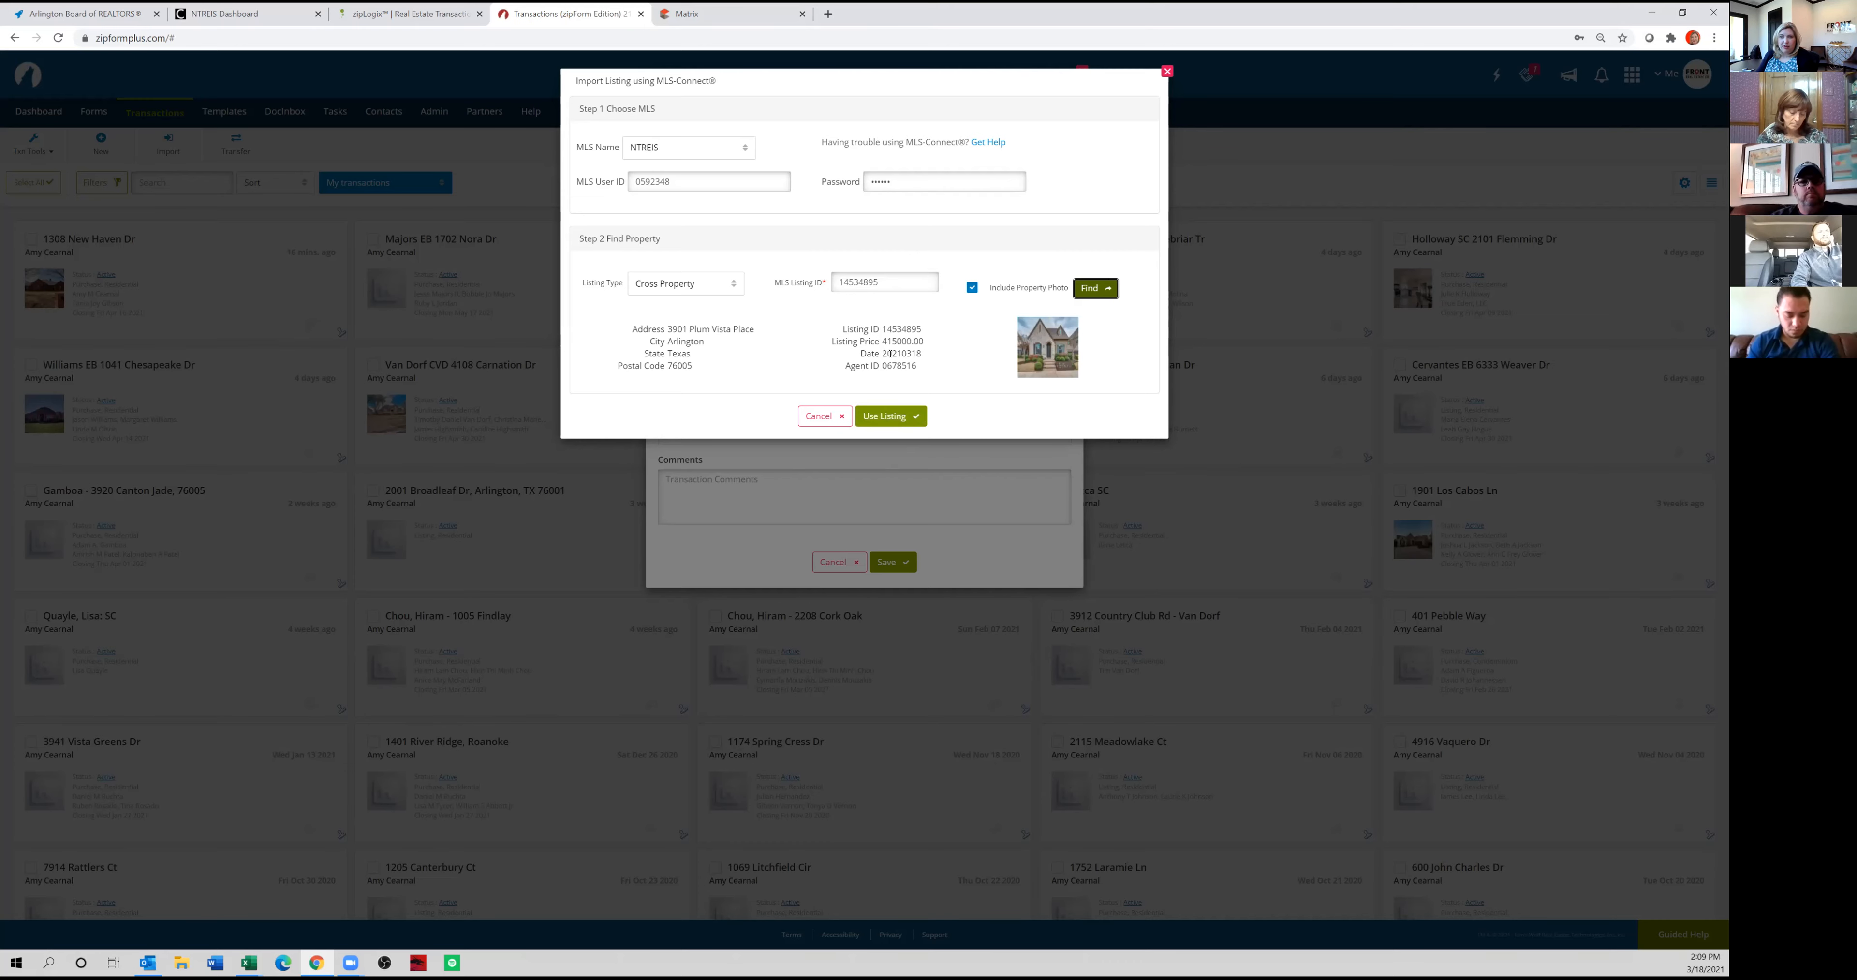
{"action": "left_click", "coordinate": [908, 417]}
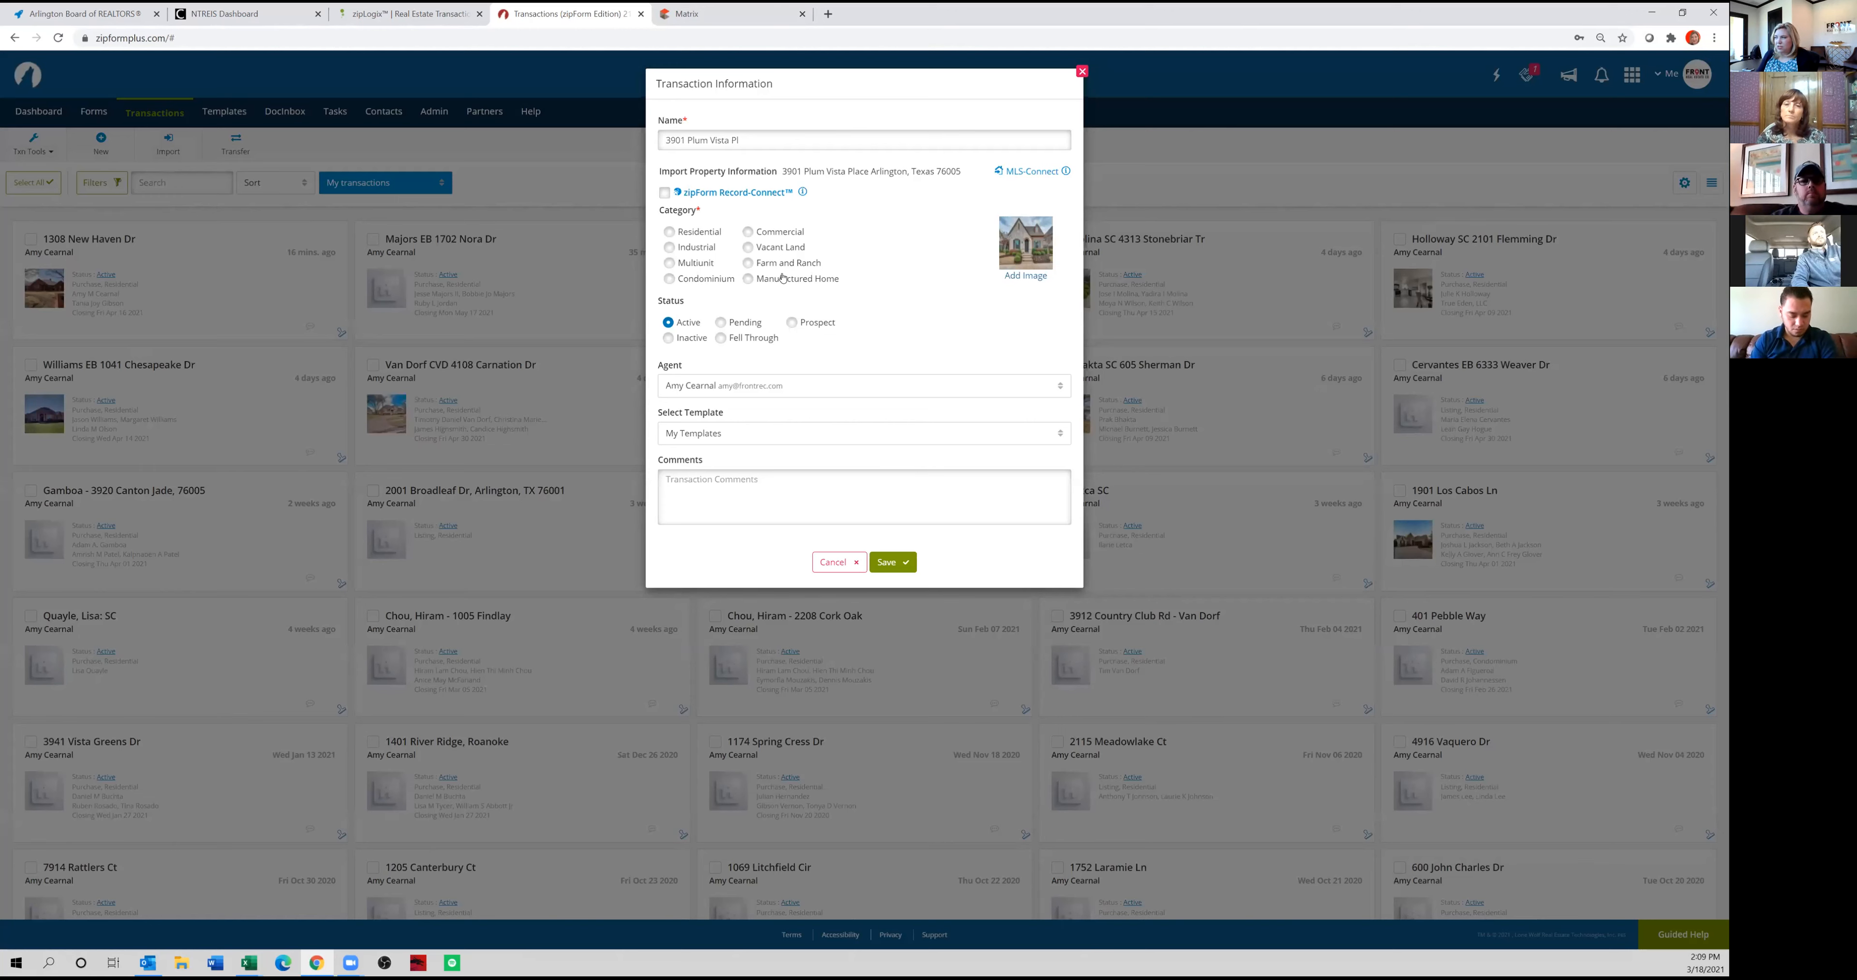
Set the category to Residential, apply the Office - FrontREC Buyer Rep Package template, and save the transaction.
{"action": "left_click", "coordinate": [699, 236]}
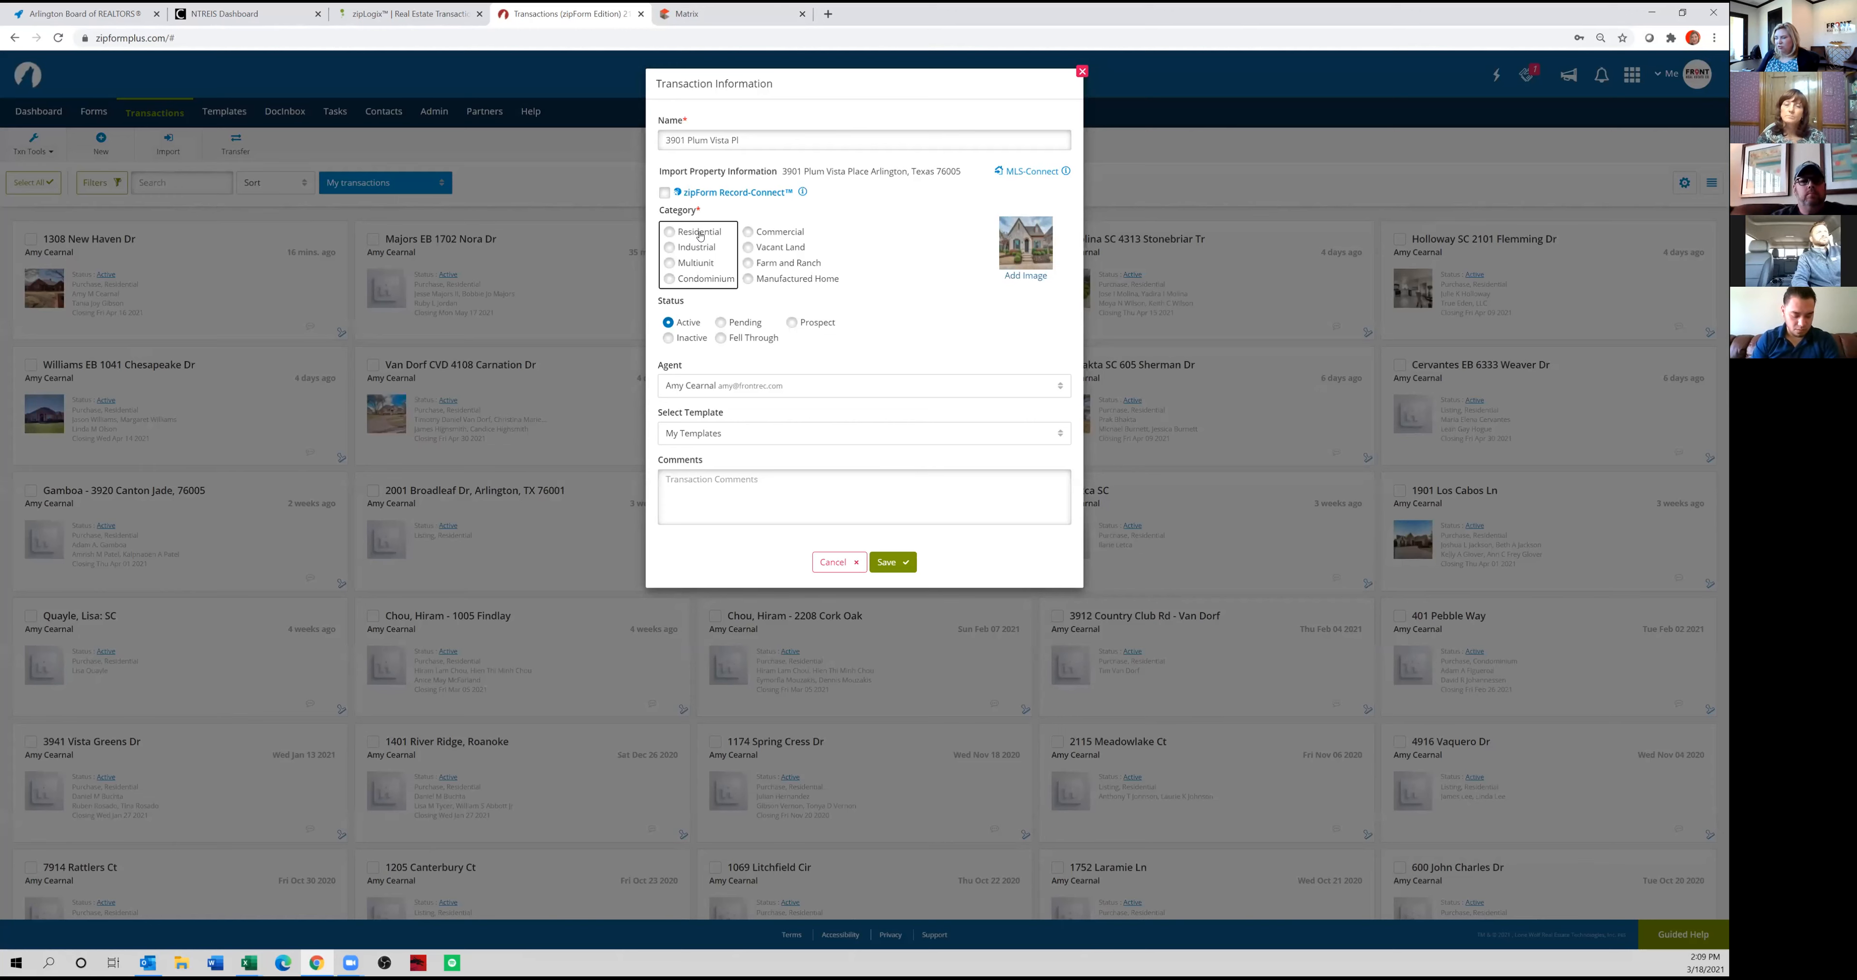
{"action": "left_click", "coordinate": [699, 236]}
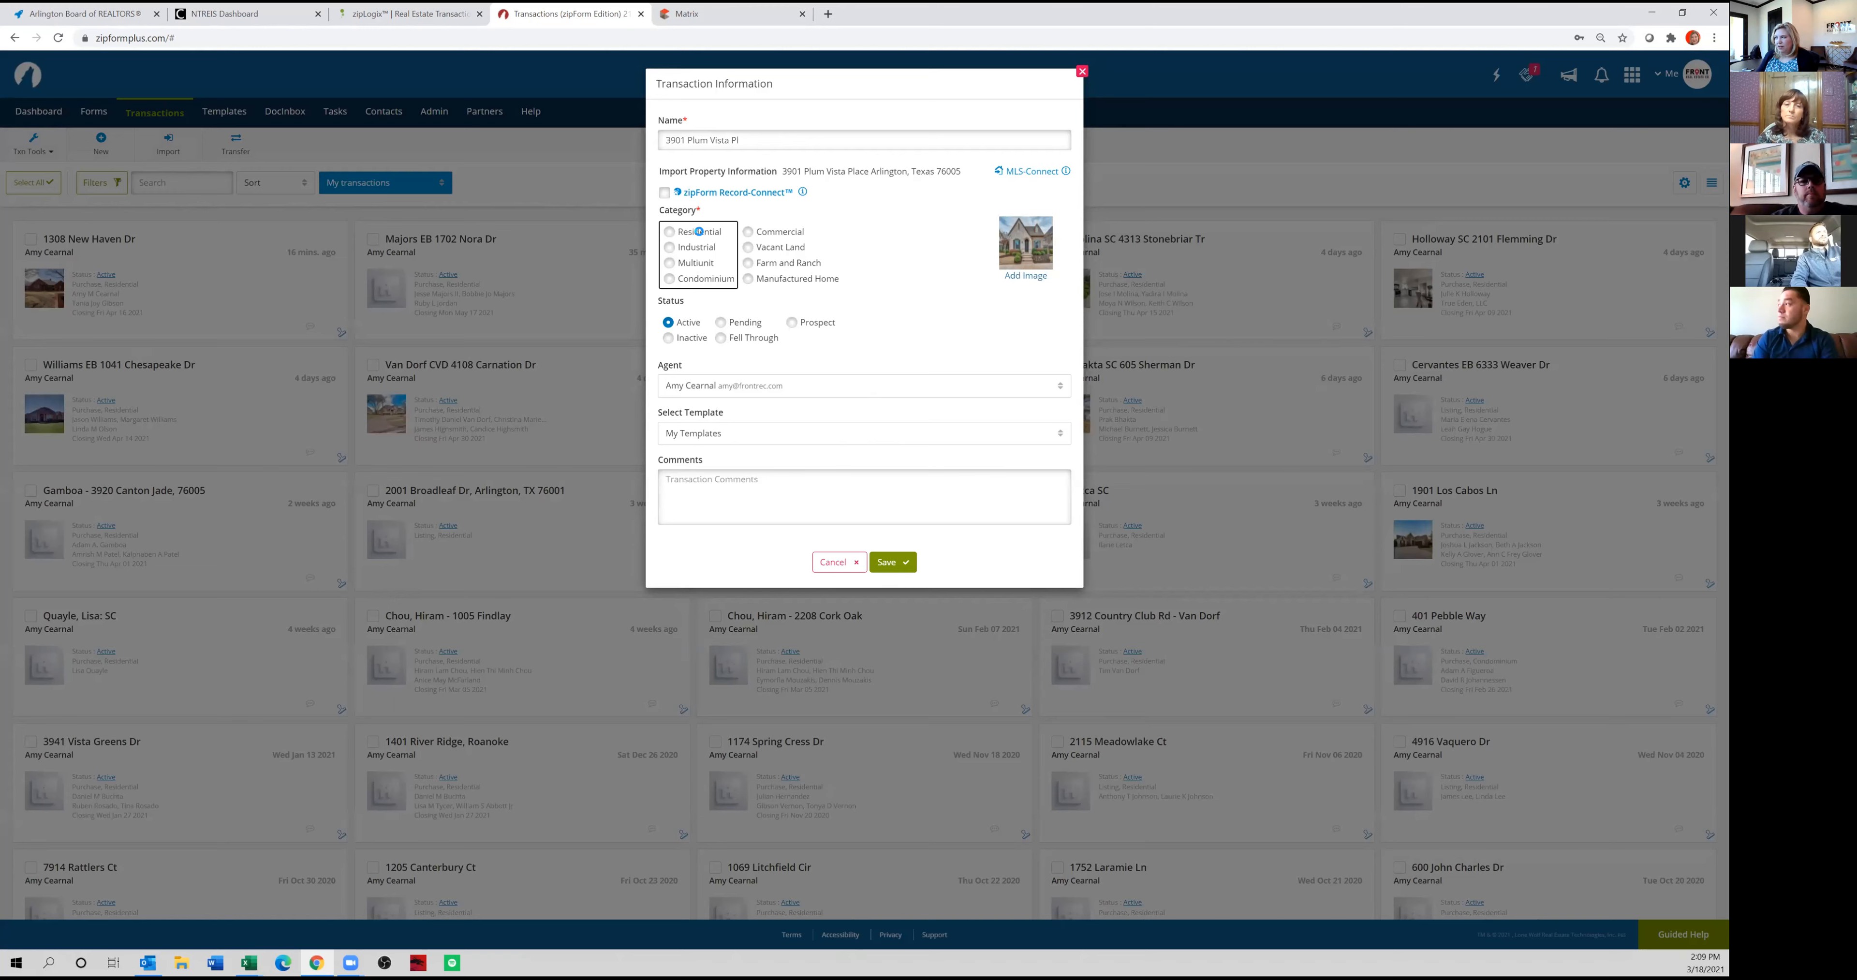
{"action": "left_click", "coordinate": [789, 434]}
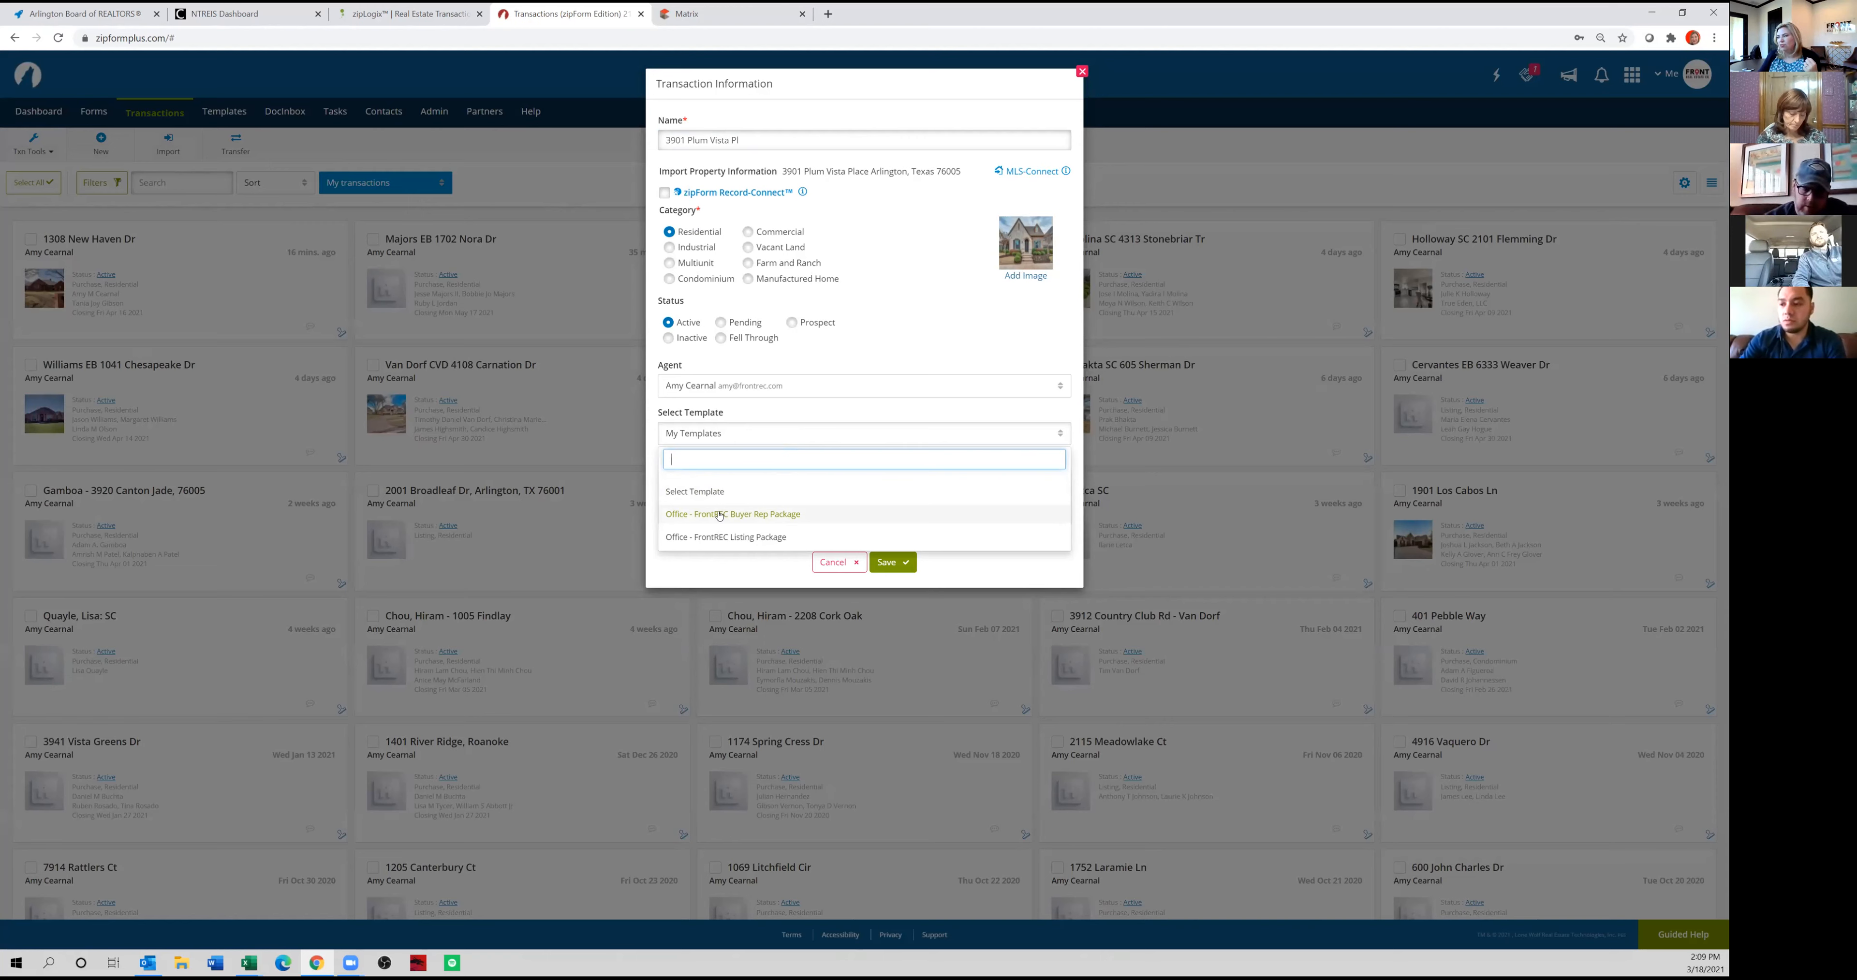
{"action": "left_click", "coordinate": [718, 515]}
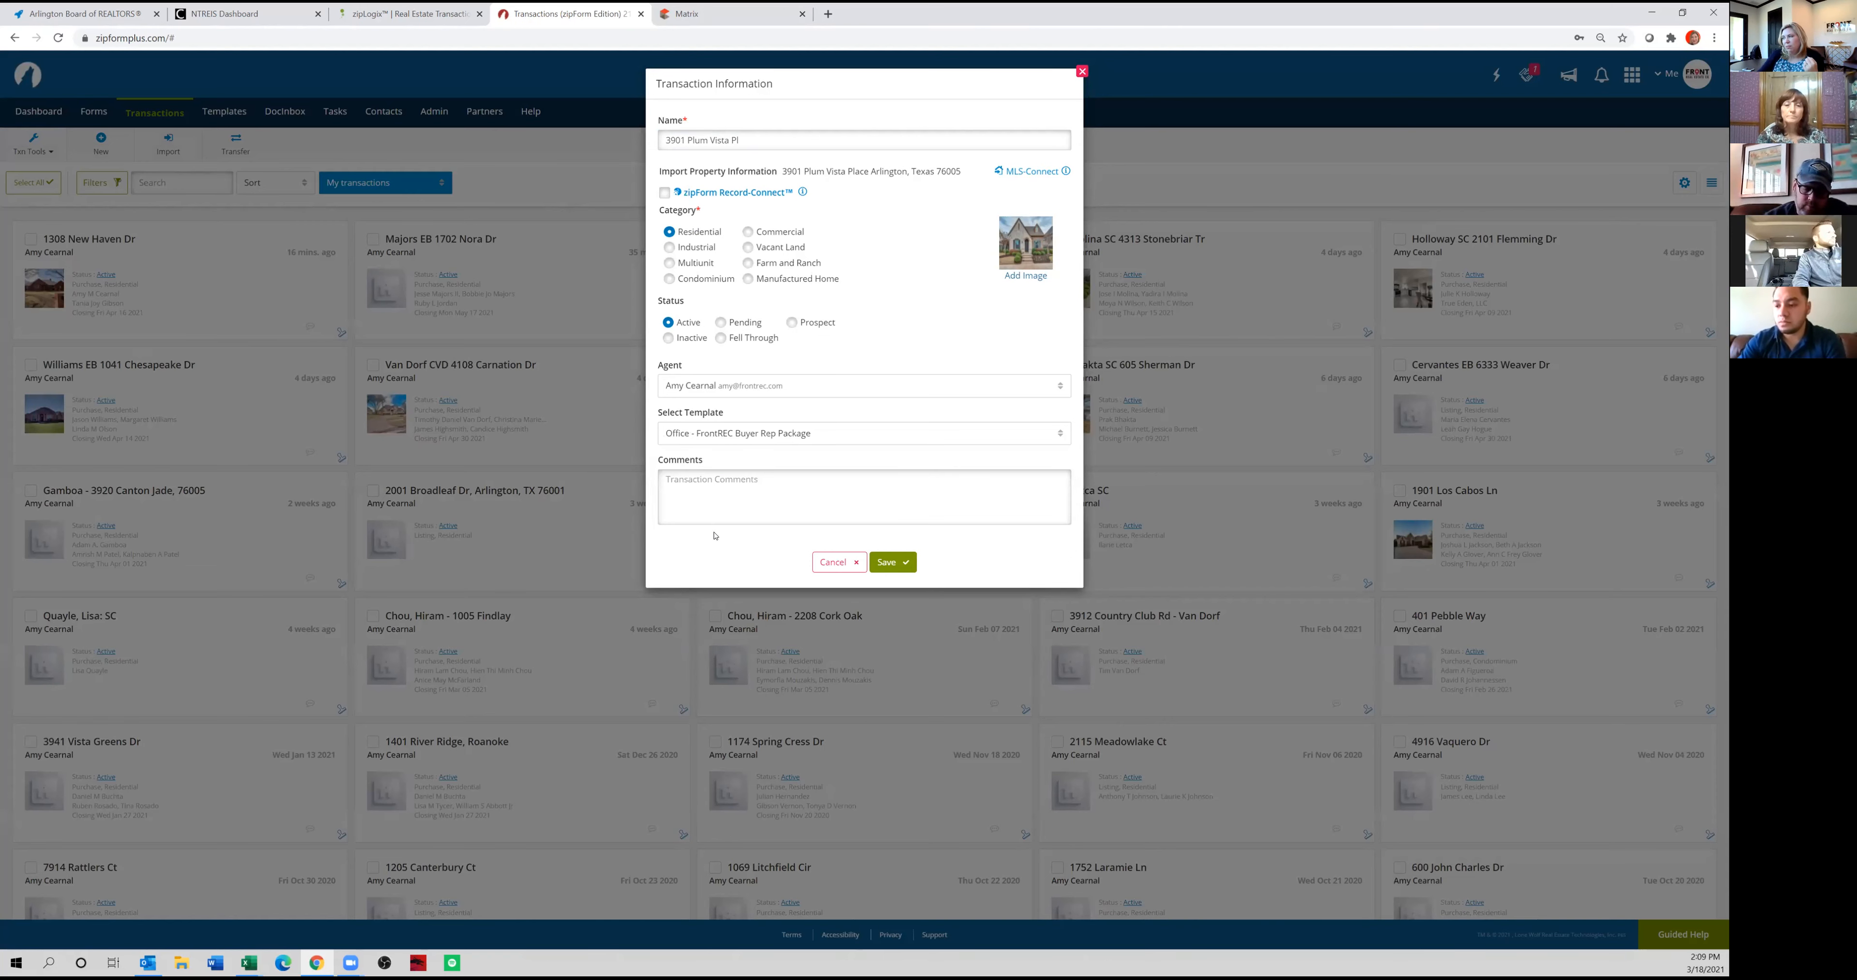
{"action": "left_click", "coordinate": [892, 562]}
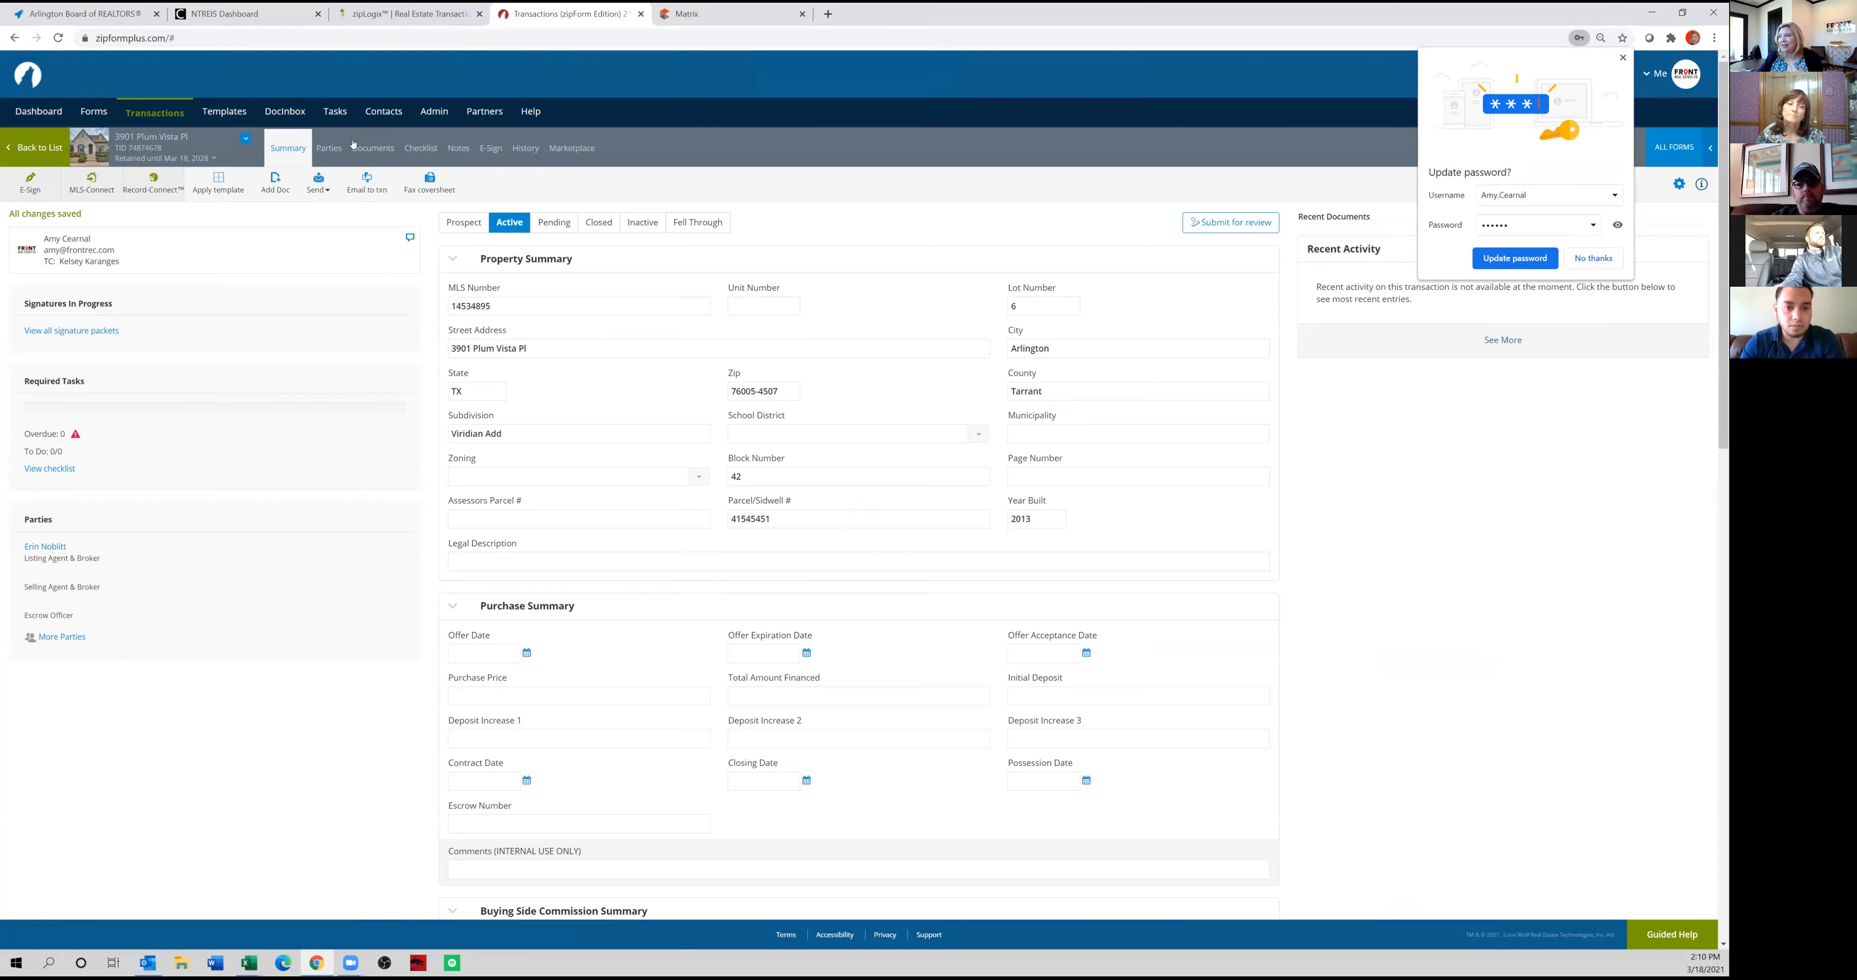
Open the Information about Brokerage Services form from the transaction's documents, dismissing the browser's password update prompt.
{"action": "left_click", "coordinate": [384, 147]}
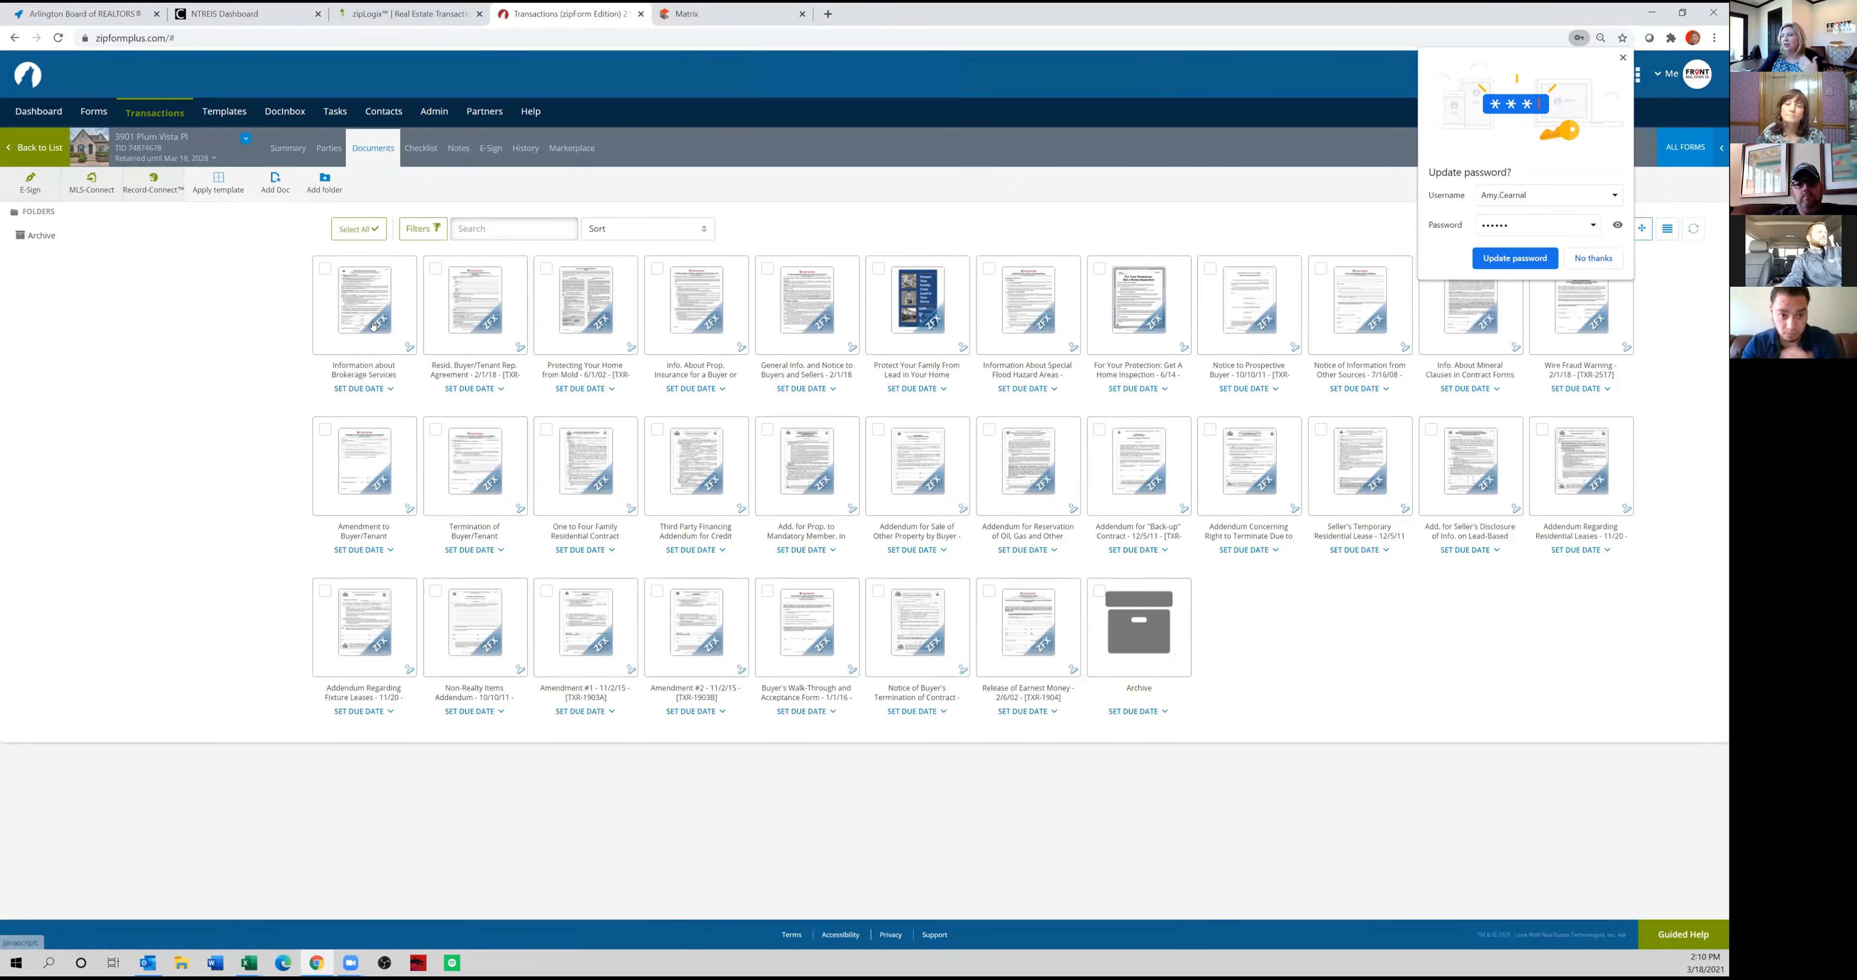
{"action": "left_click", "coordinate": [1622, 57]}
{"action": "left_click", "coordinate": [373, 312]}
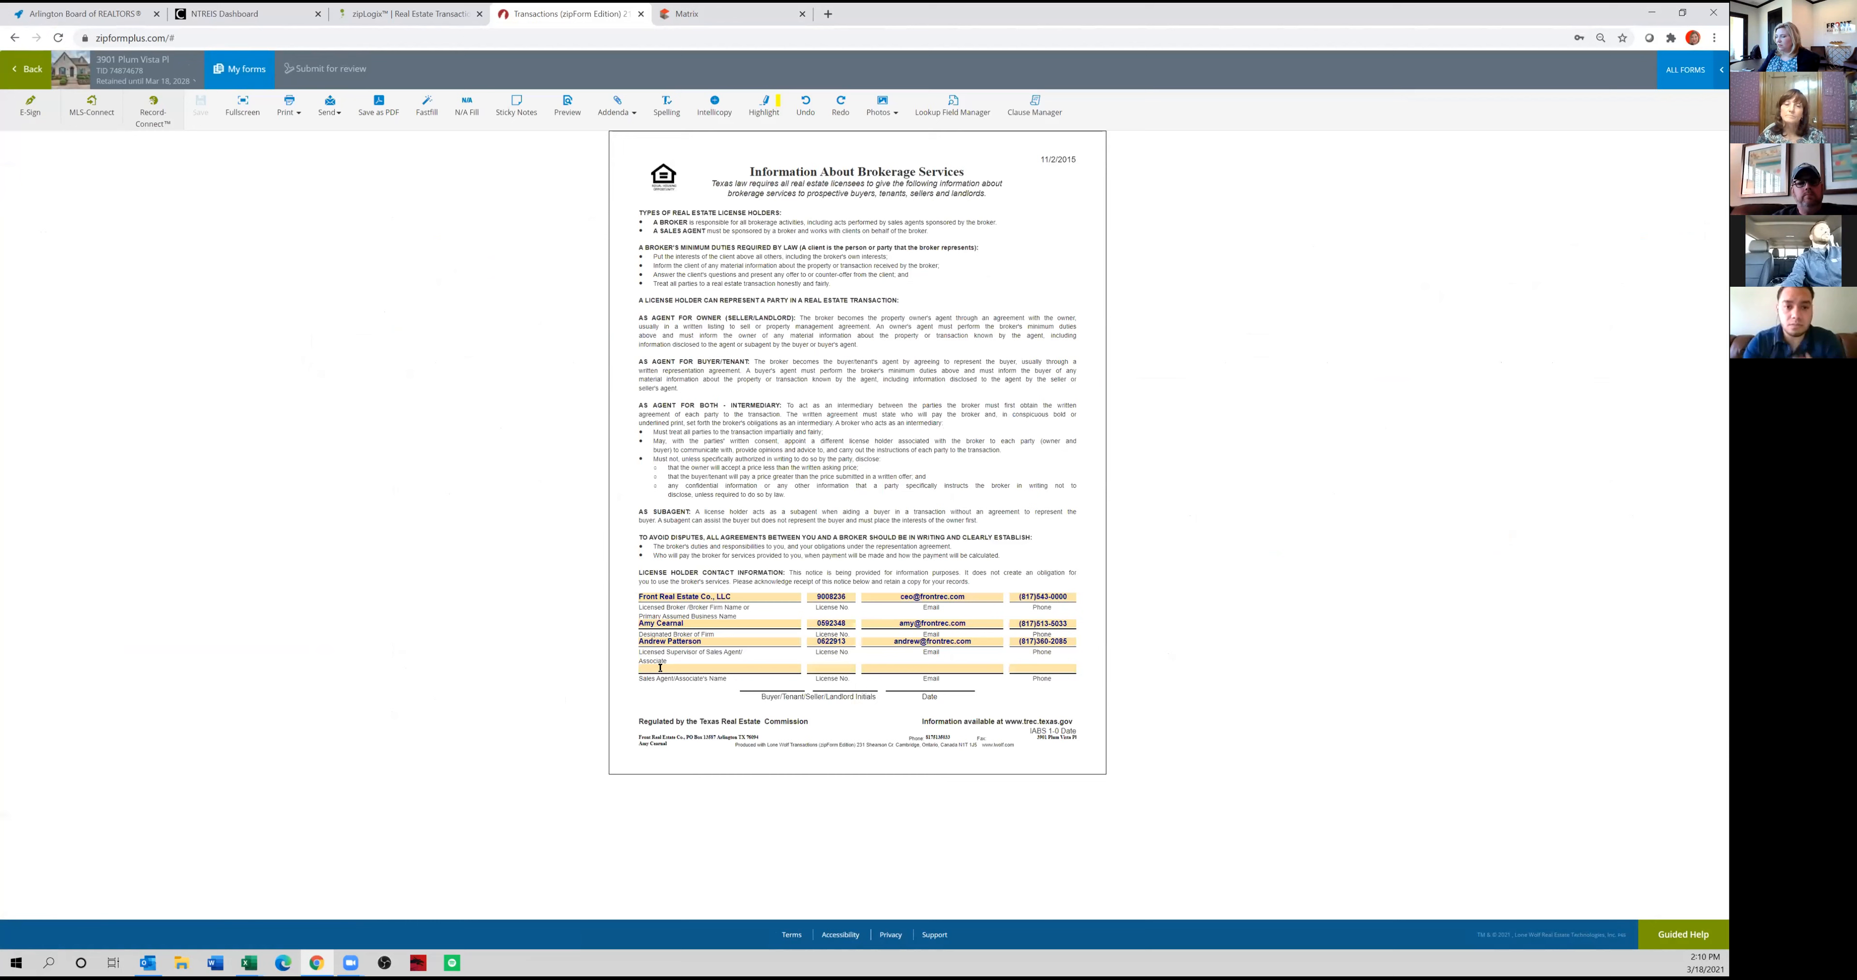
Fill in the sales agent's name, license number, email and phone on the brokerage services form, and return to the documents.
{"action": "key", "text": "Tab"}
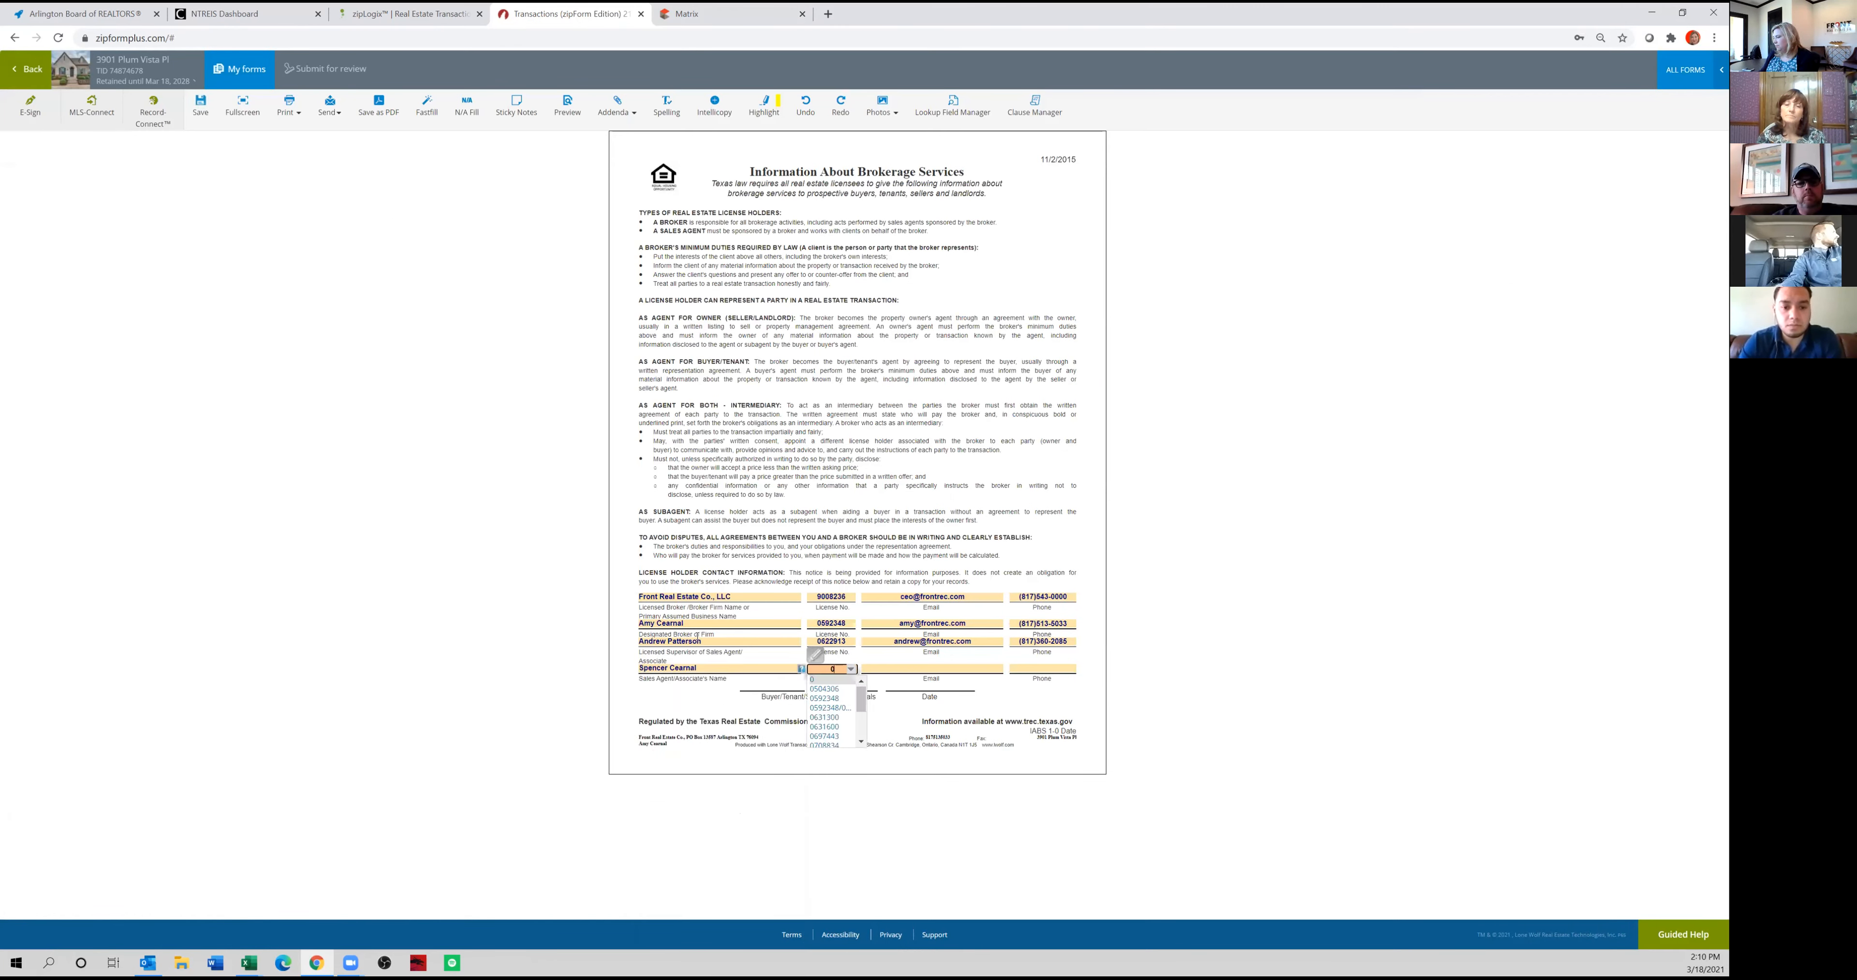
{"action": "key", "text": "Tab"}
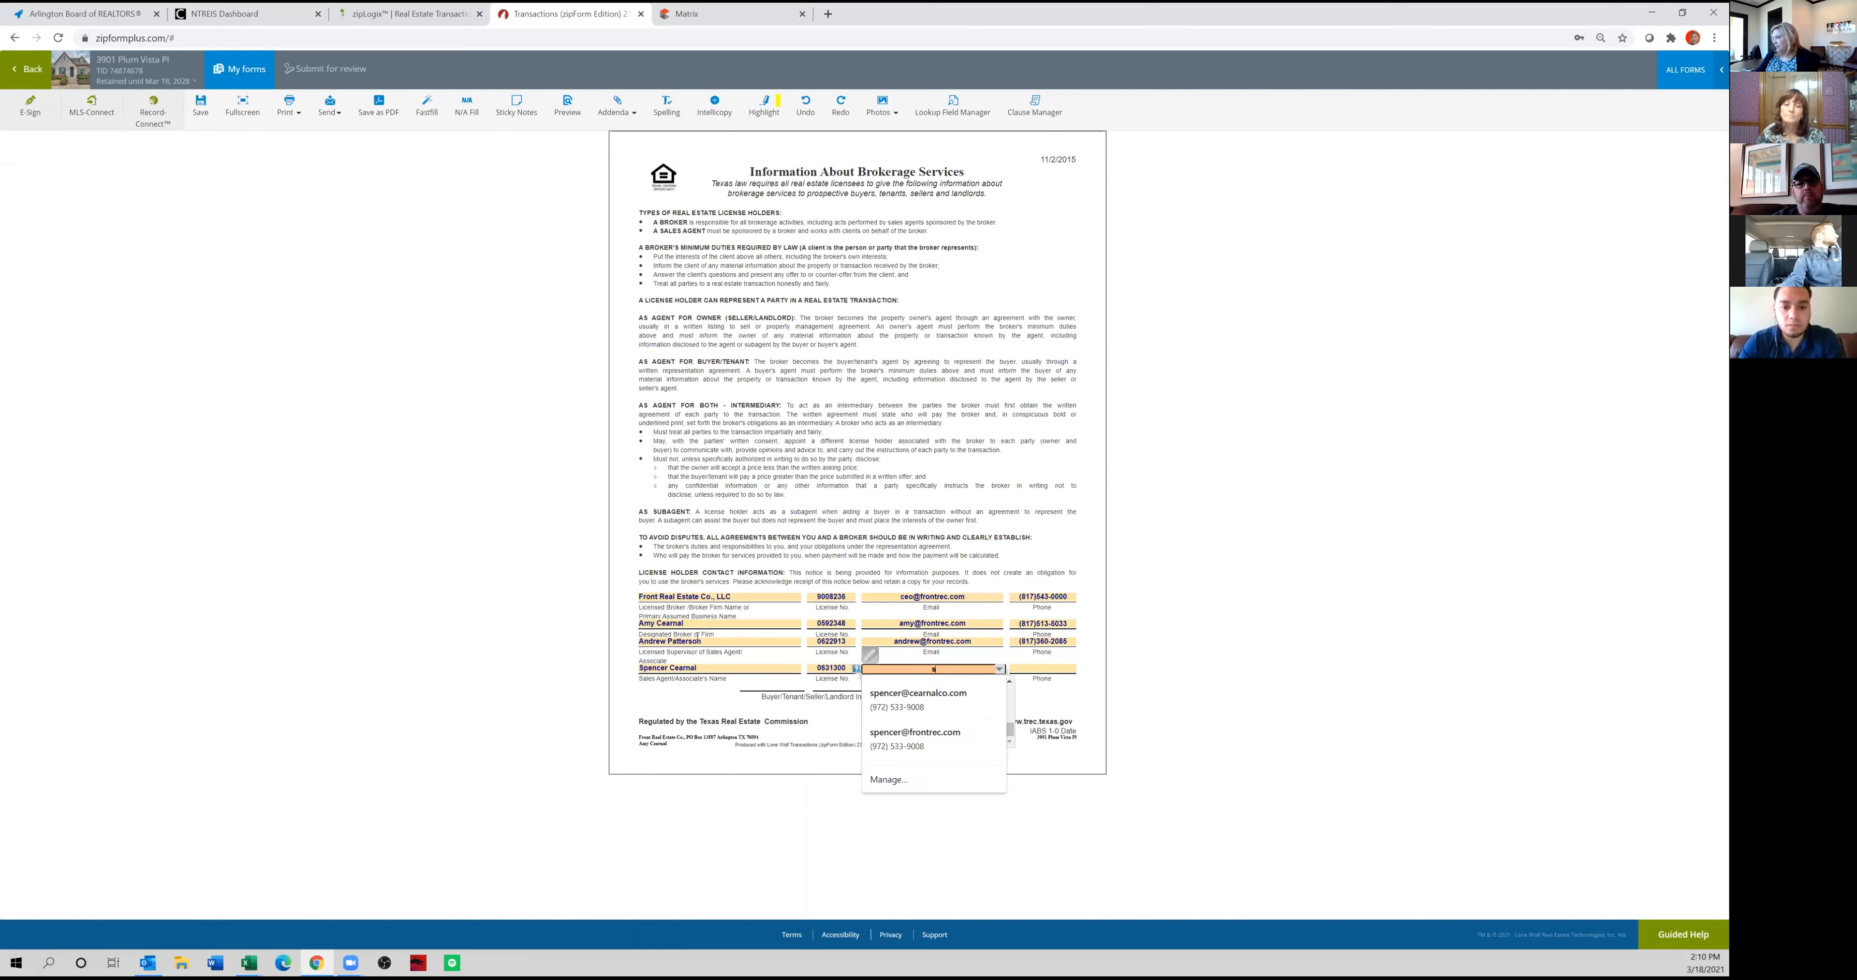
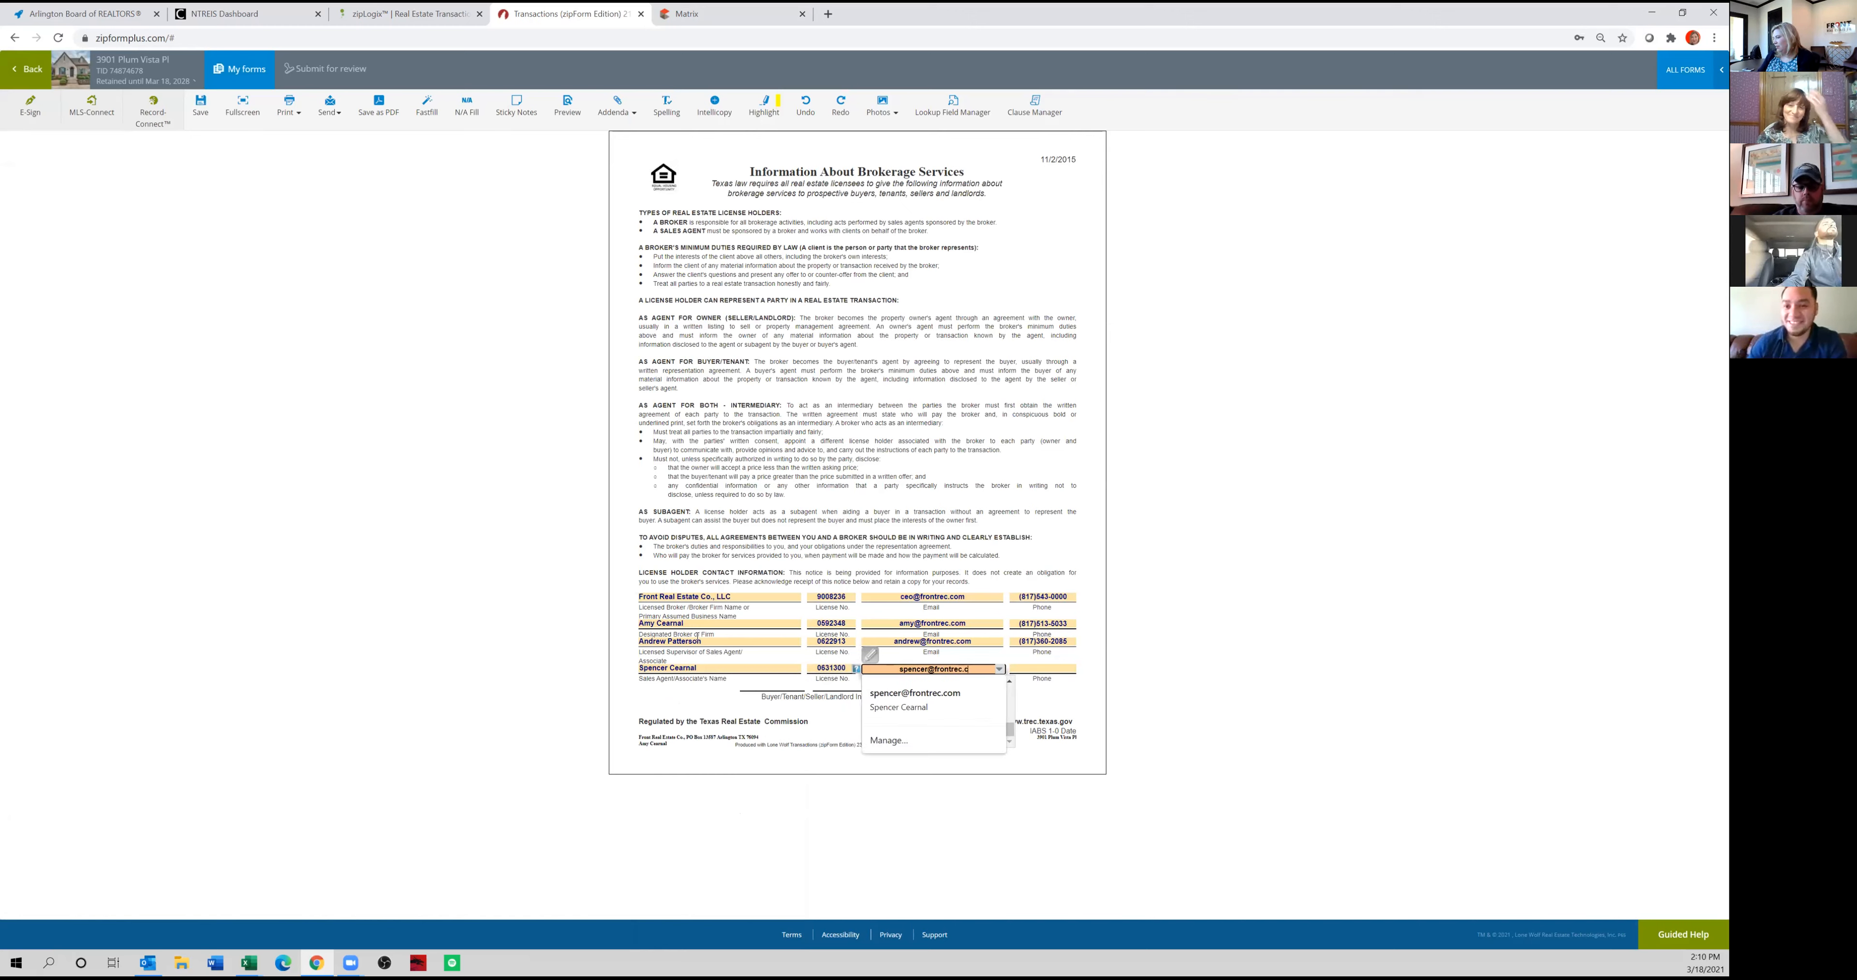
{"action": "key", "text": "Tab"}
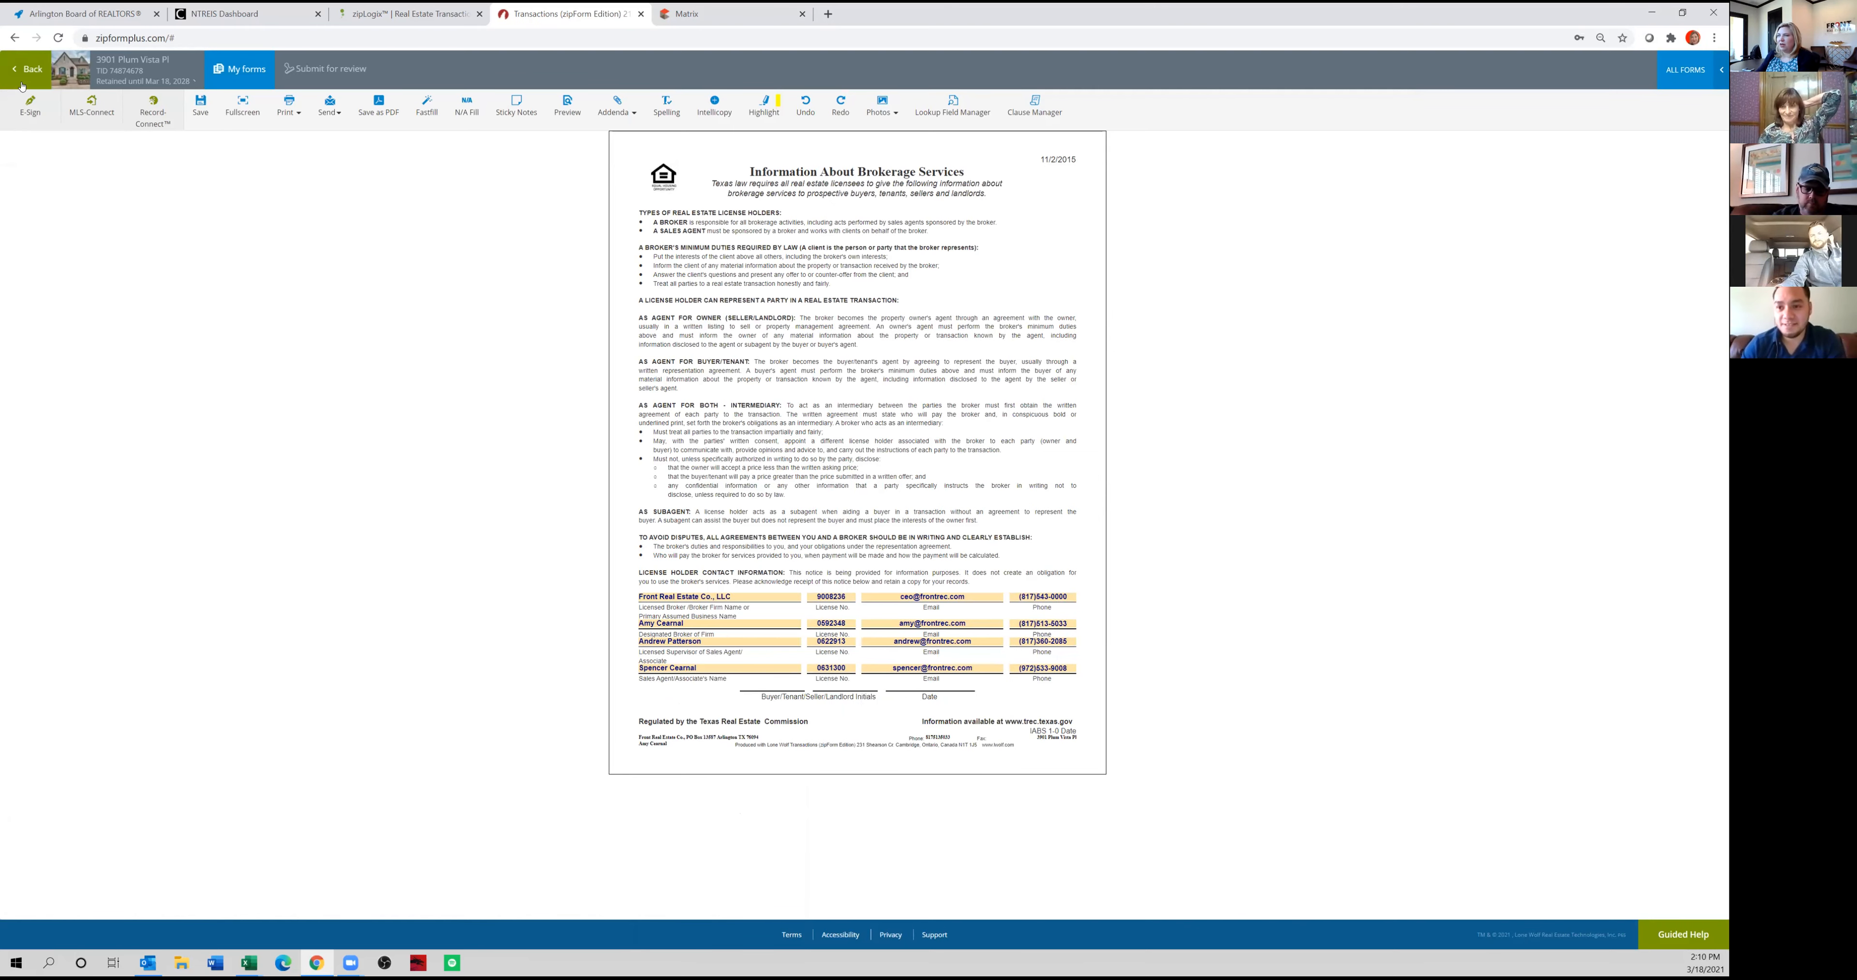
{"action": "left_click", "coordinate": [32, 70]}
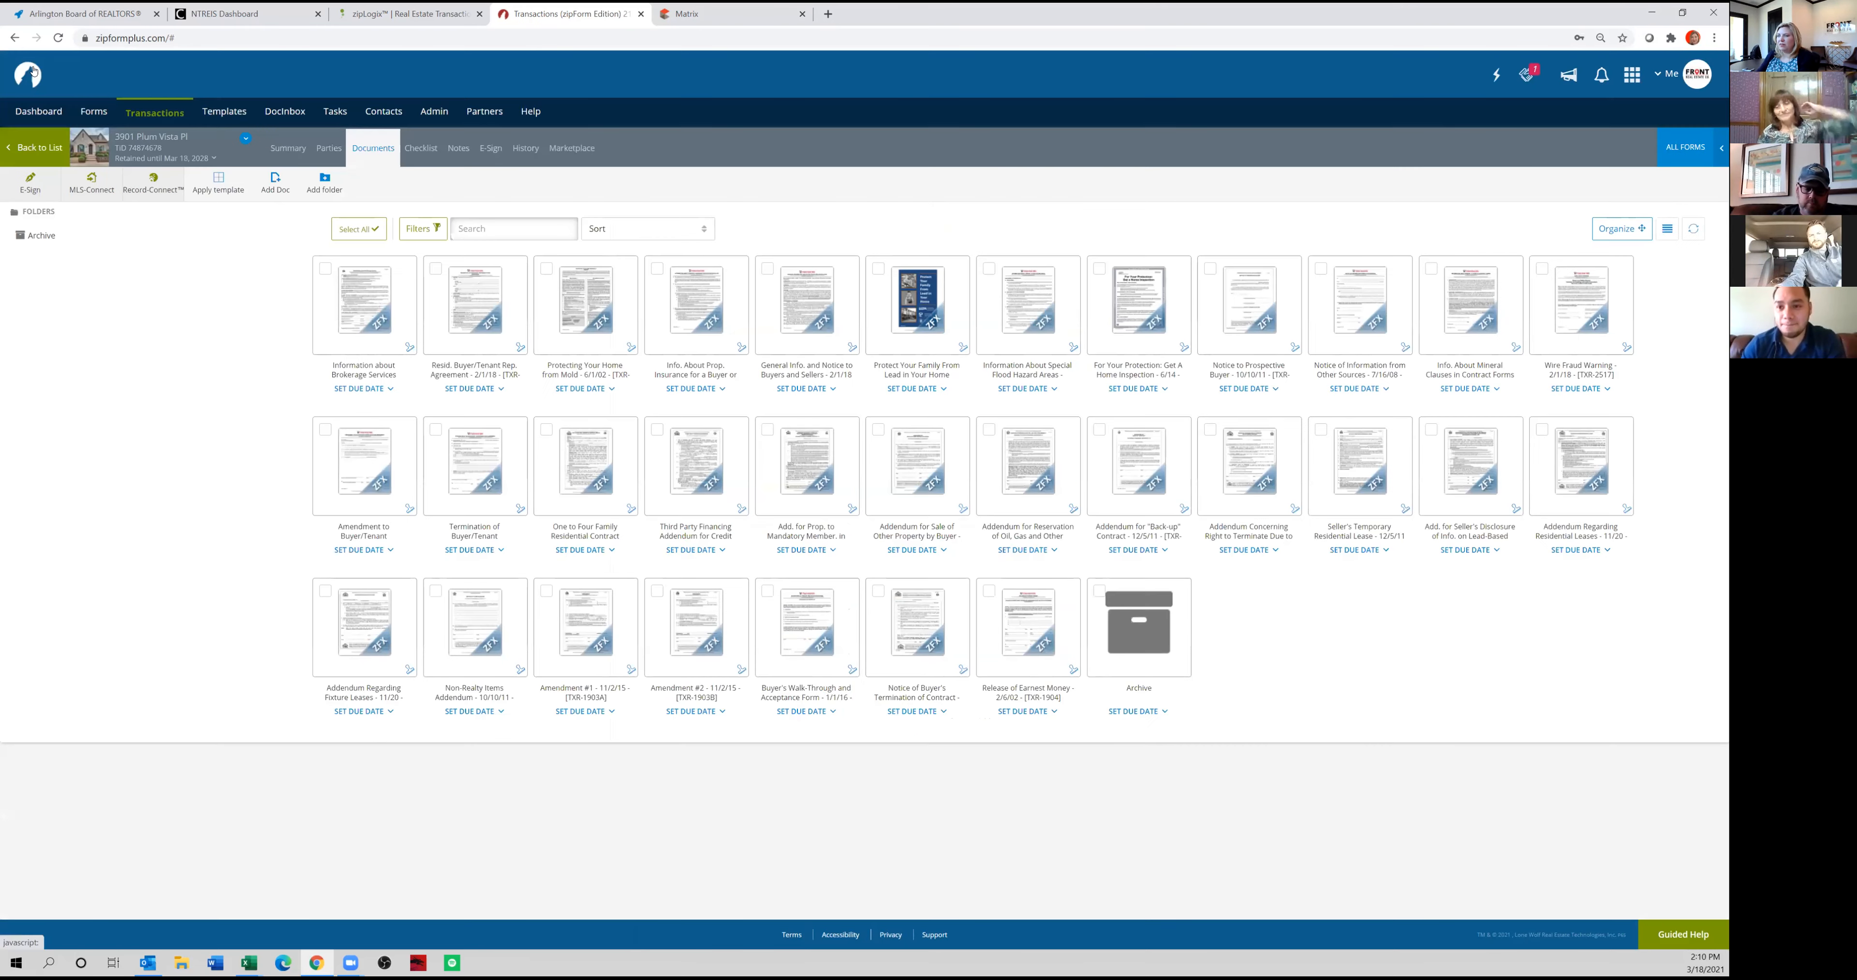
Open the Residential Buyer/Tenant Representation Agreement and enter the client's full name with middle initial.
{"action": "left_click", "coordinate": [473, 315]}
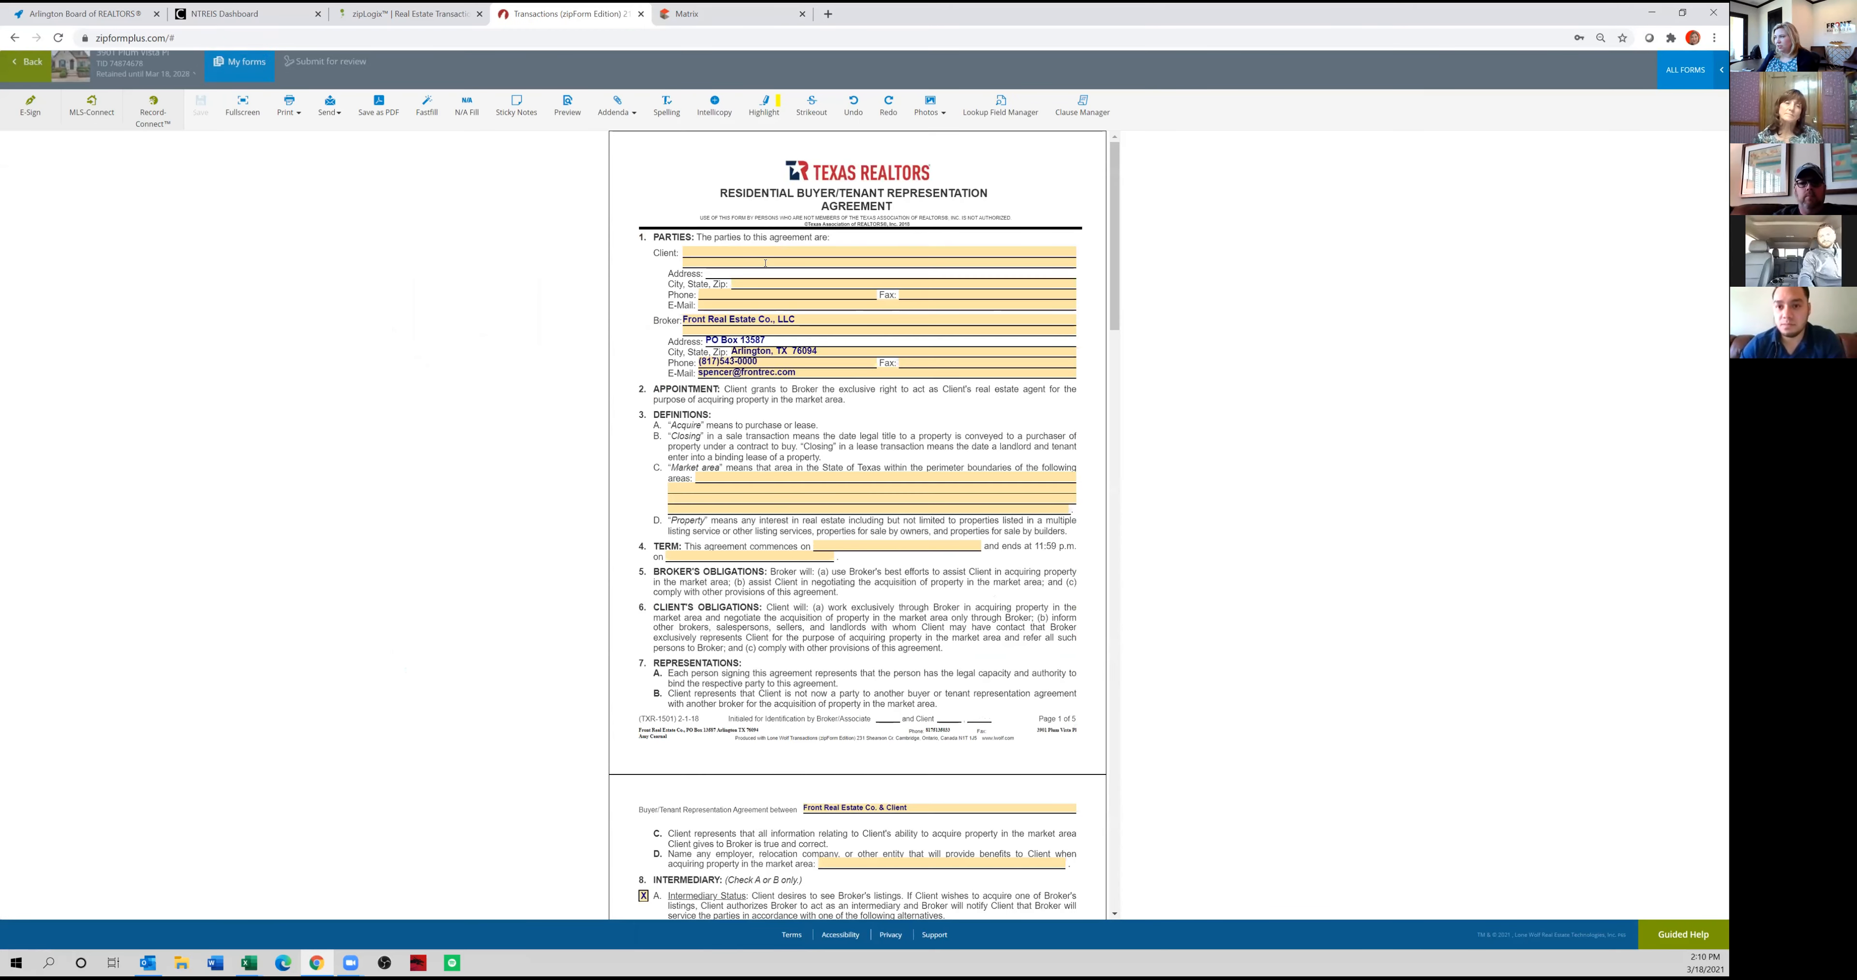
{"action": "left_click", "coordinate": [736, 249]}
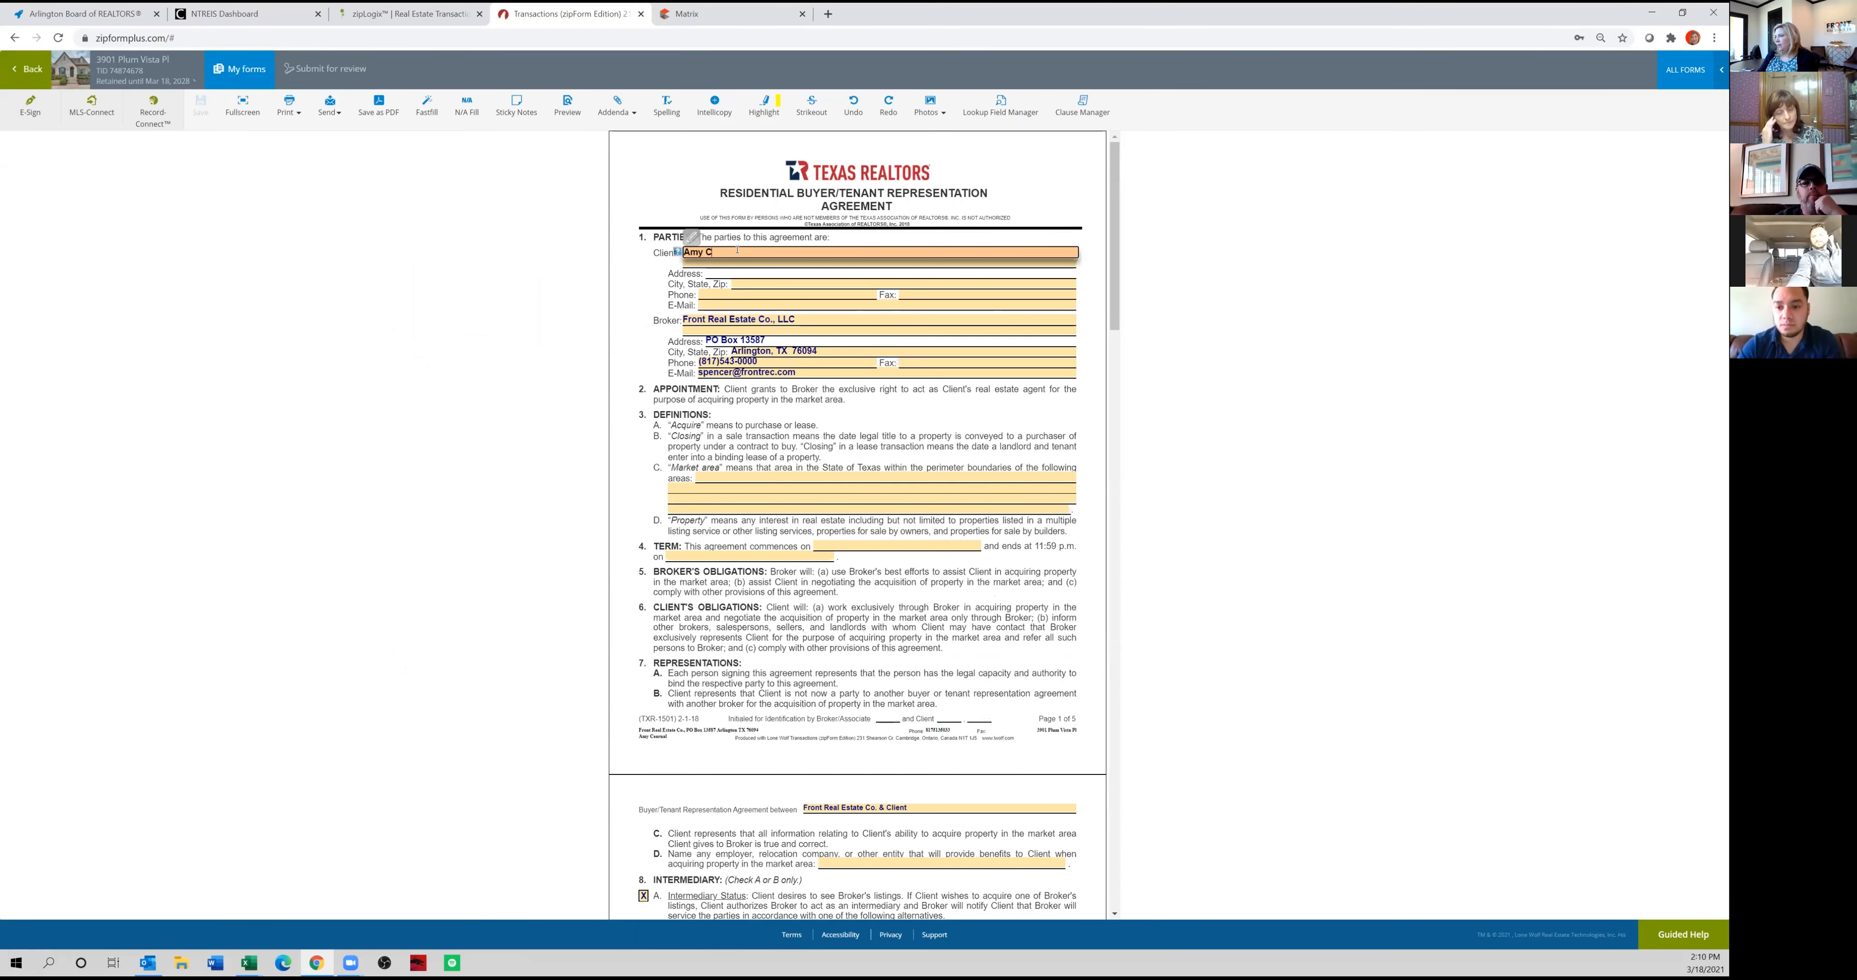
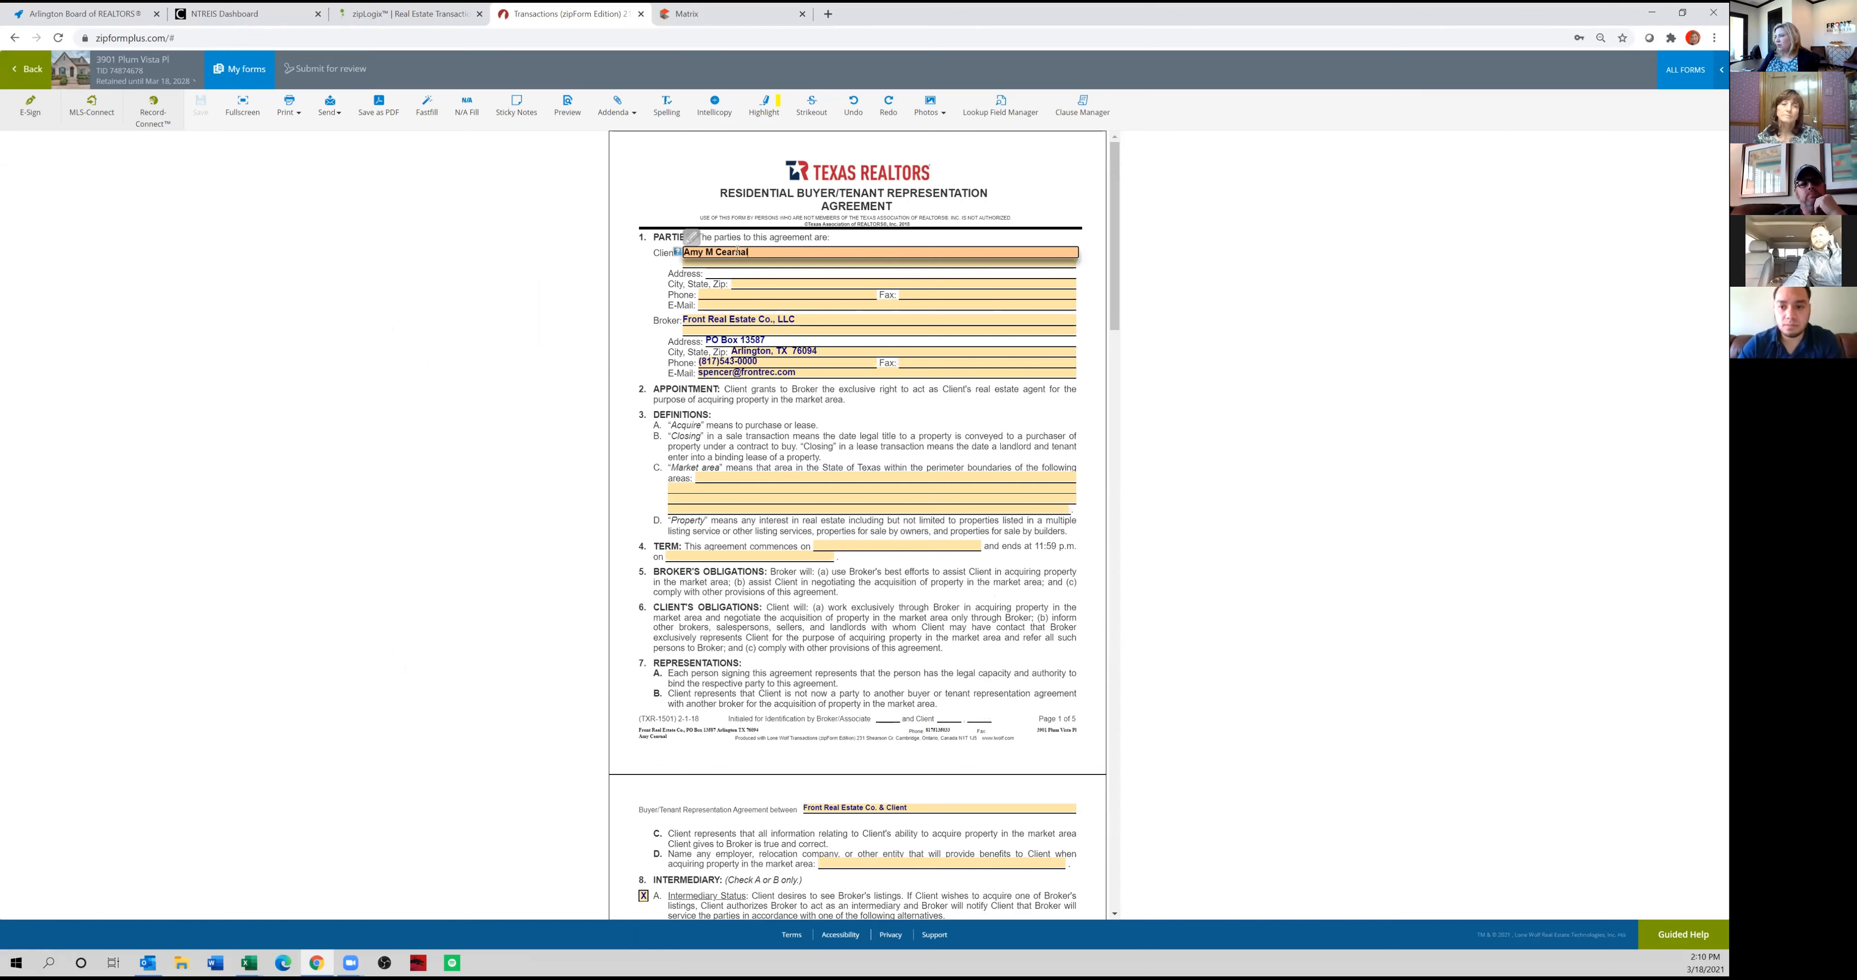
{"action": "key", "text": "Tab"}
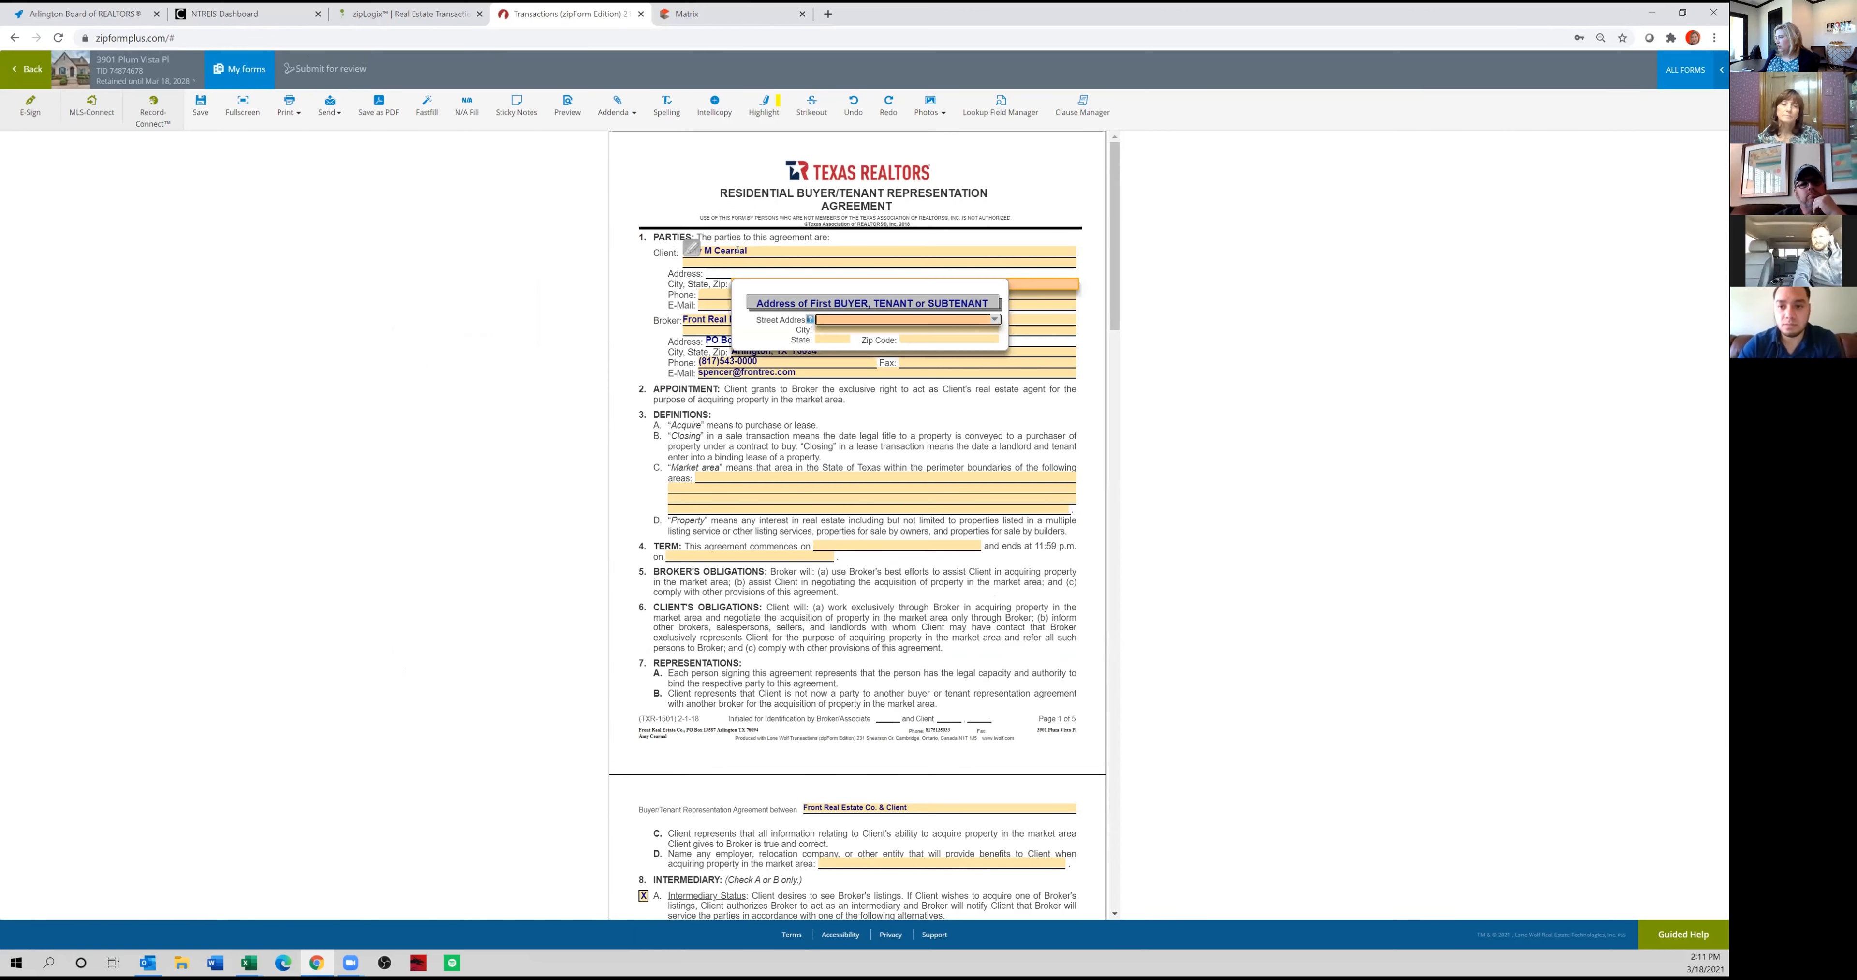
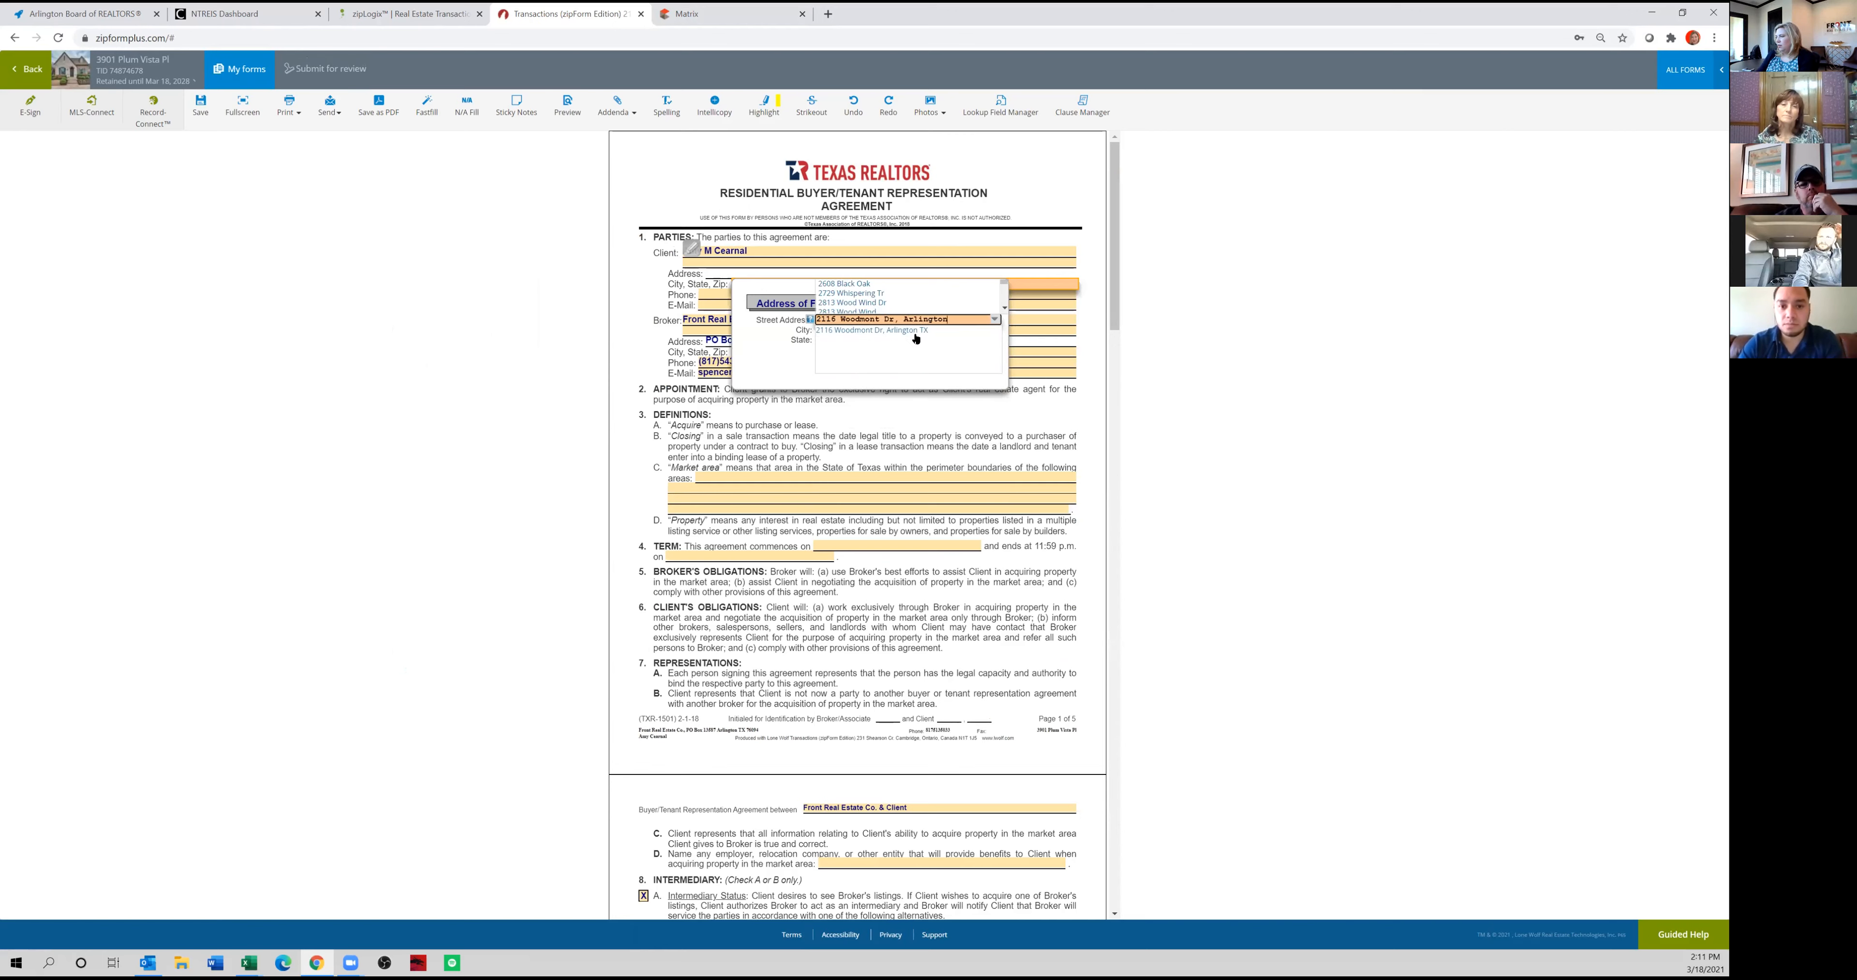
Fill in the client's street address, city, state and zip code on the representation agreement using the suggested address match.
{"action": "left_click", "coordinate": [914, 331]}
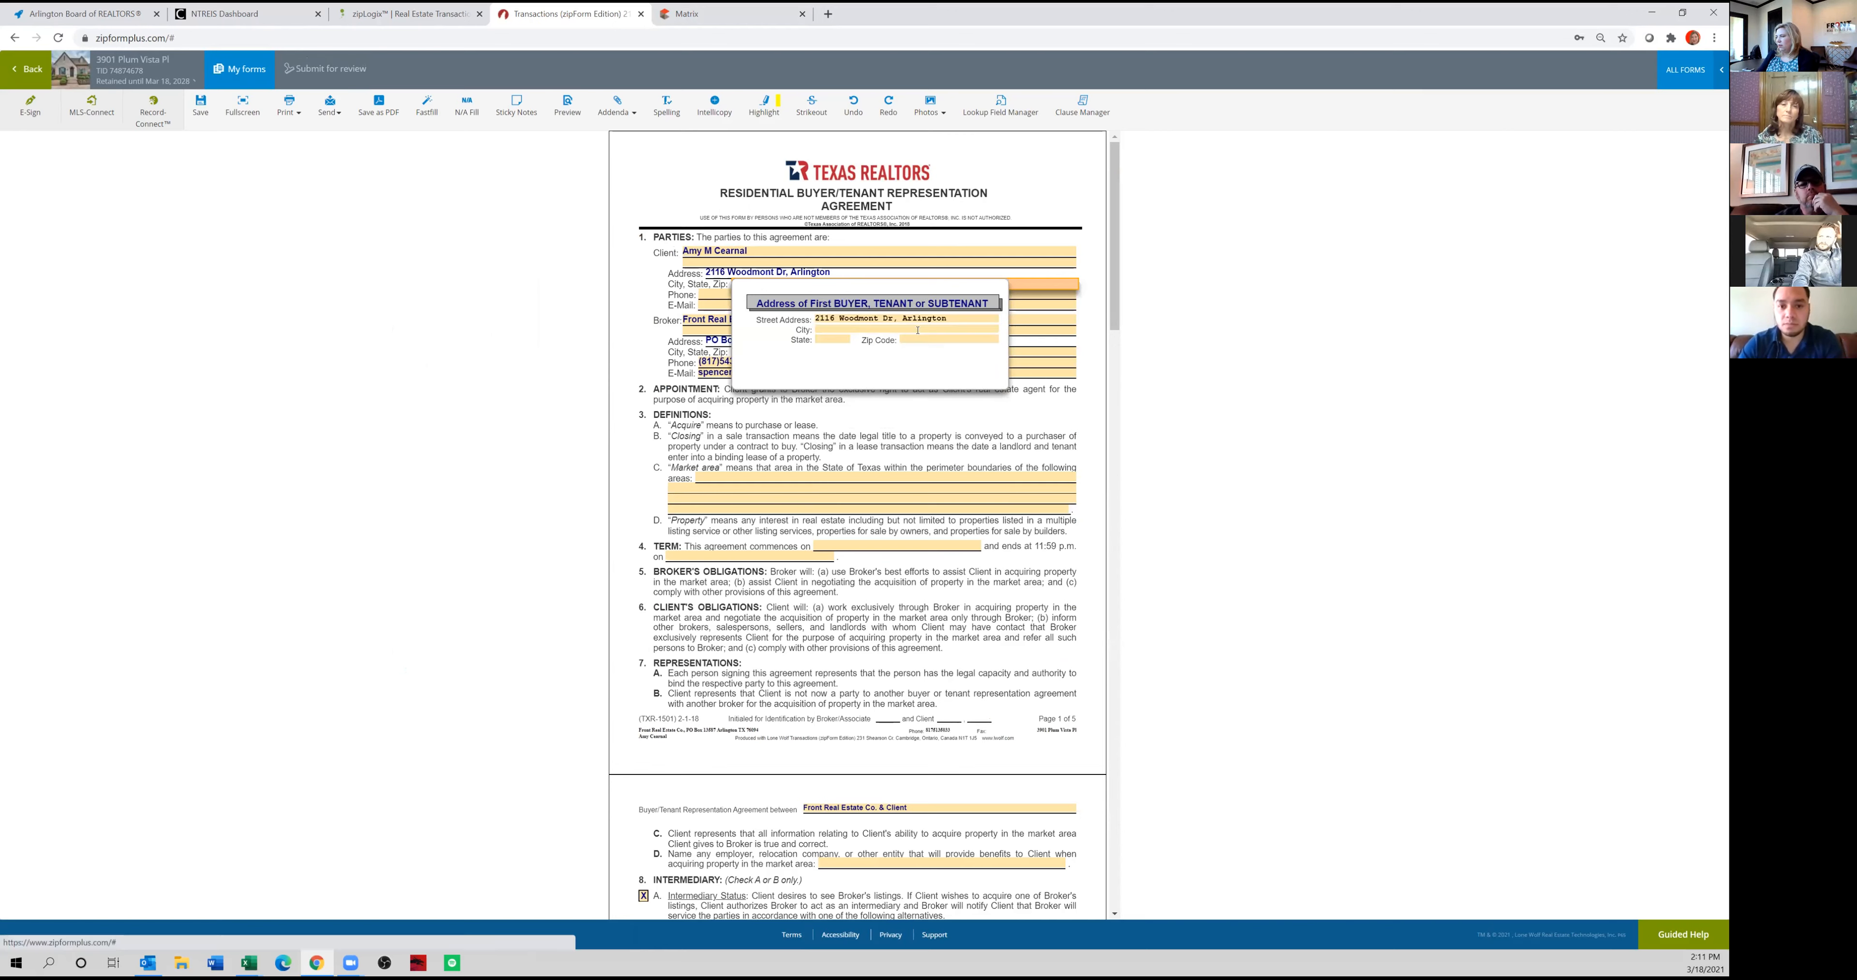
{"action": "left_click", "coordinate": [655, 300]}
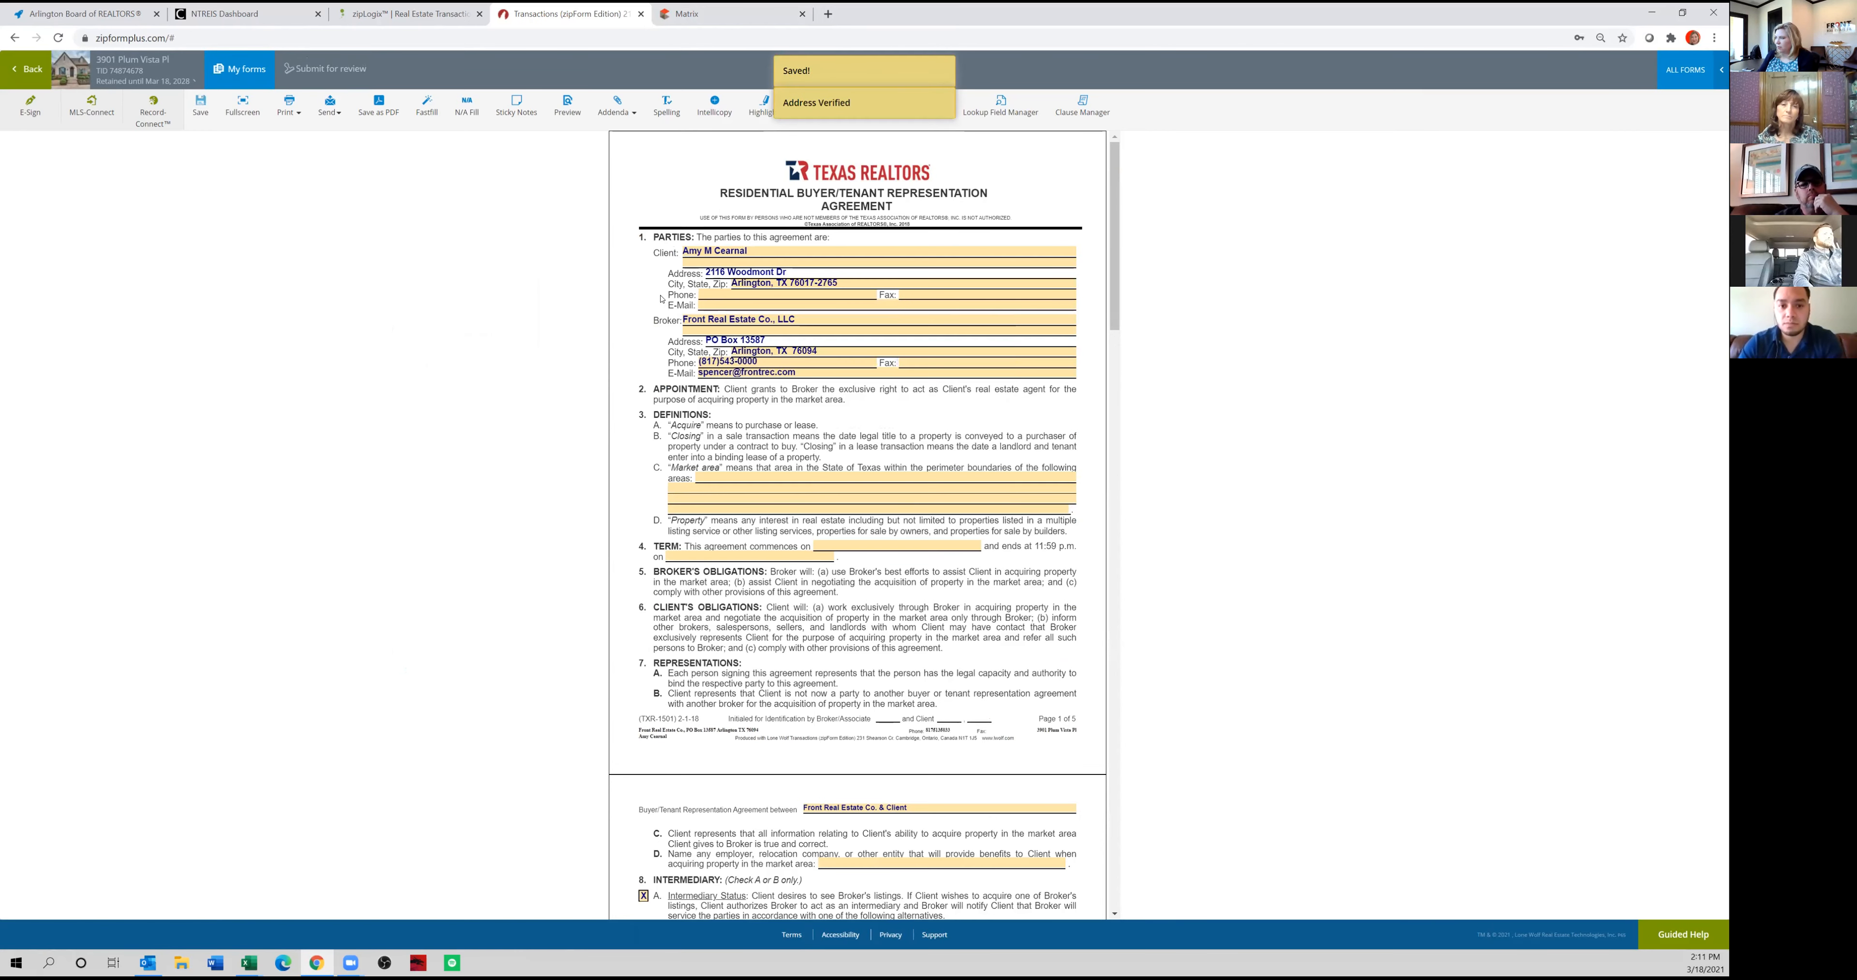
Enter the client's phone number and e-mail address in the parties section of the agreement.
{"action": "left_click", "coordinate": [716, 294]}
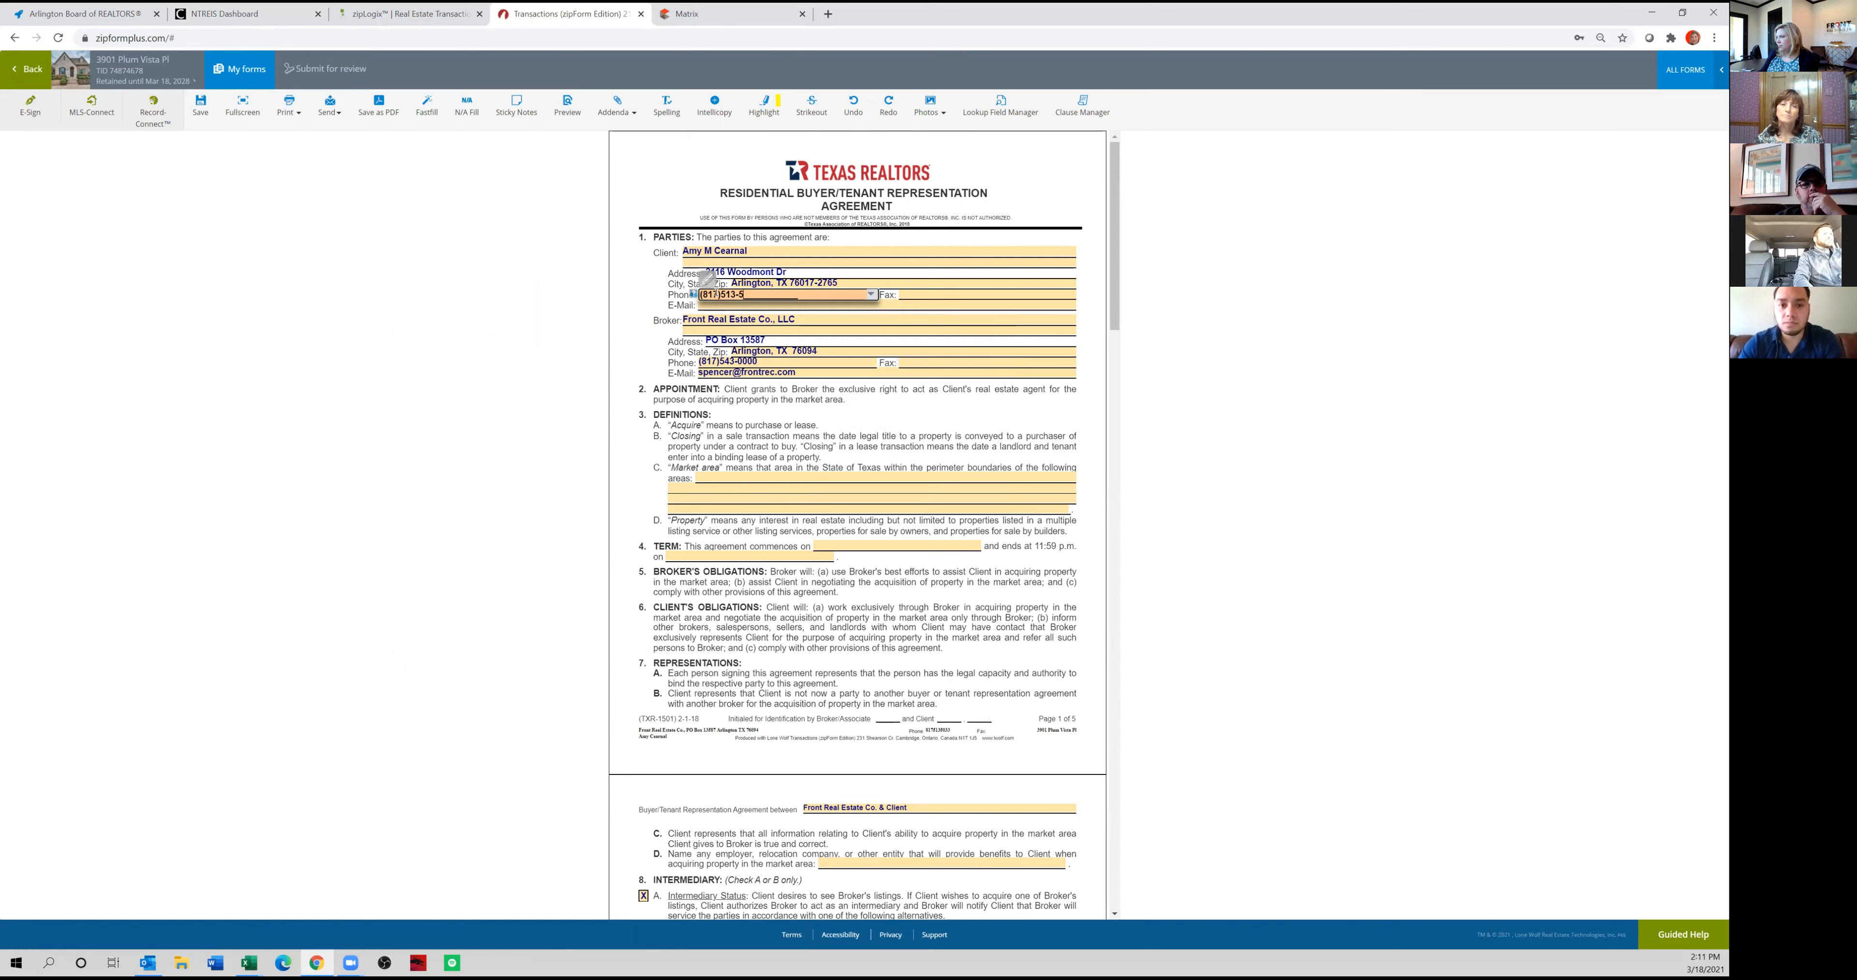
{"action": "key", "text": "Tab"}
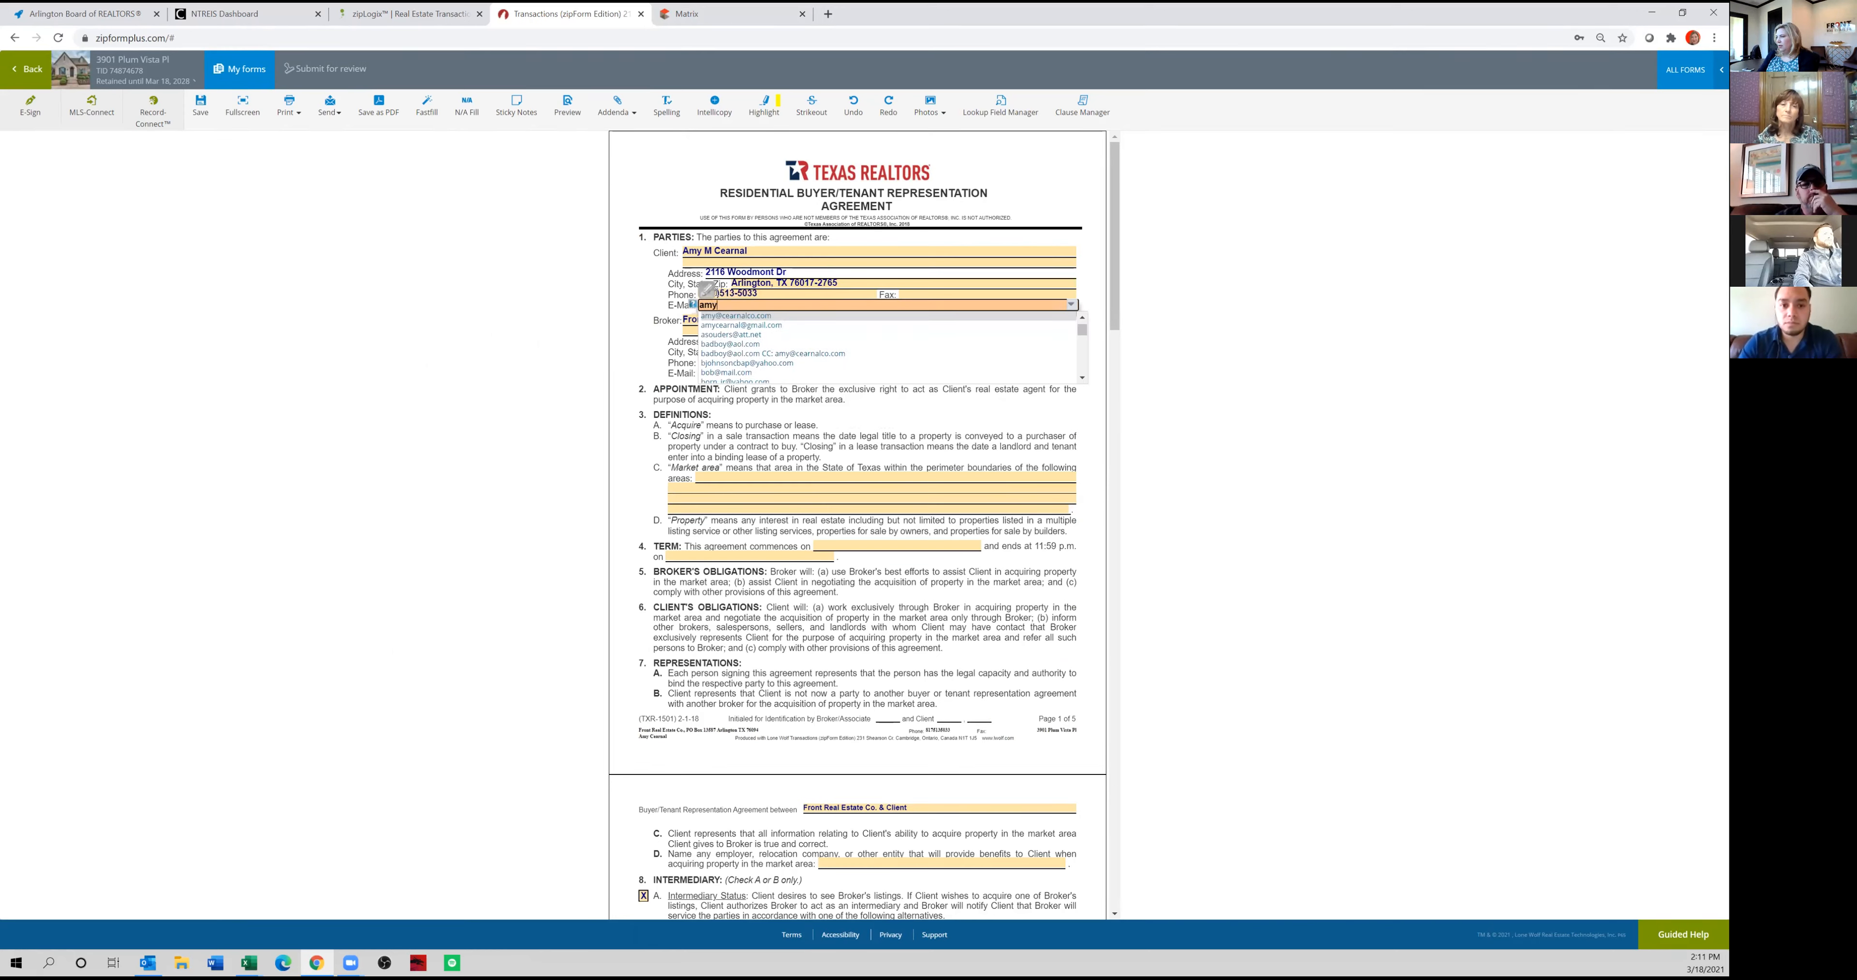
{"action": "key", "text": "Return"}
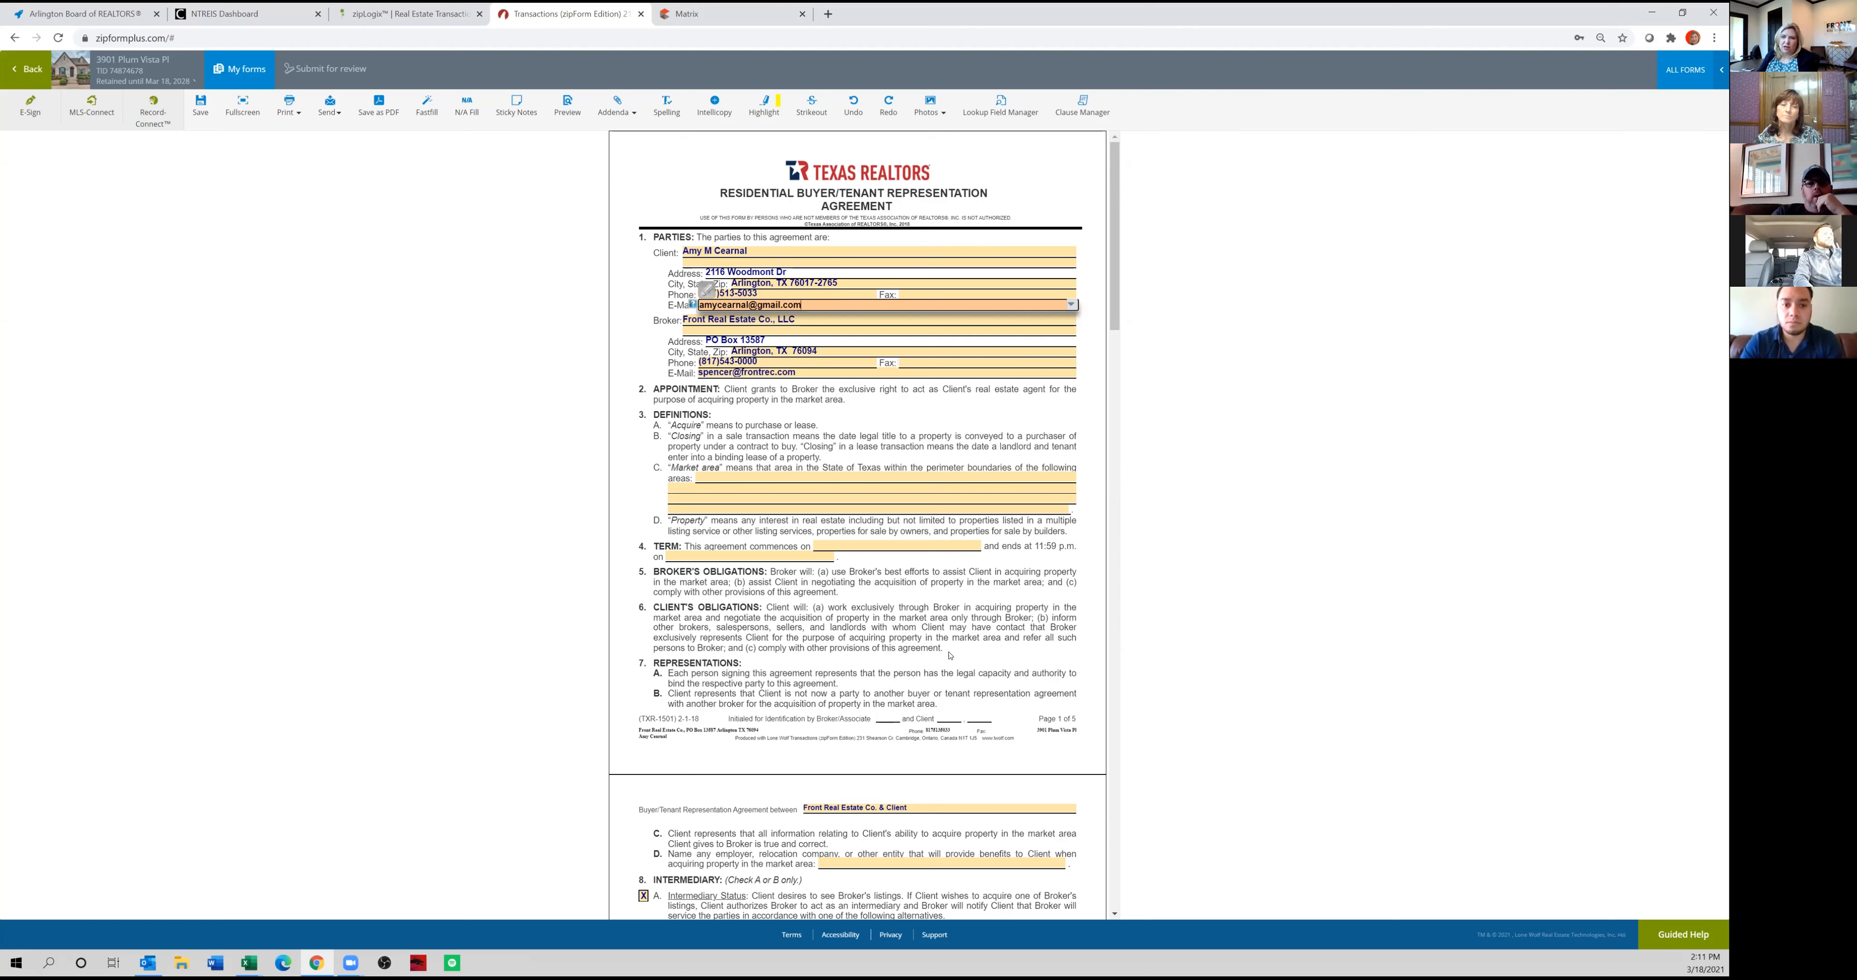
{"action": "left_click", "coordinate": [1013, 629]}
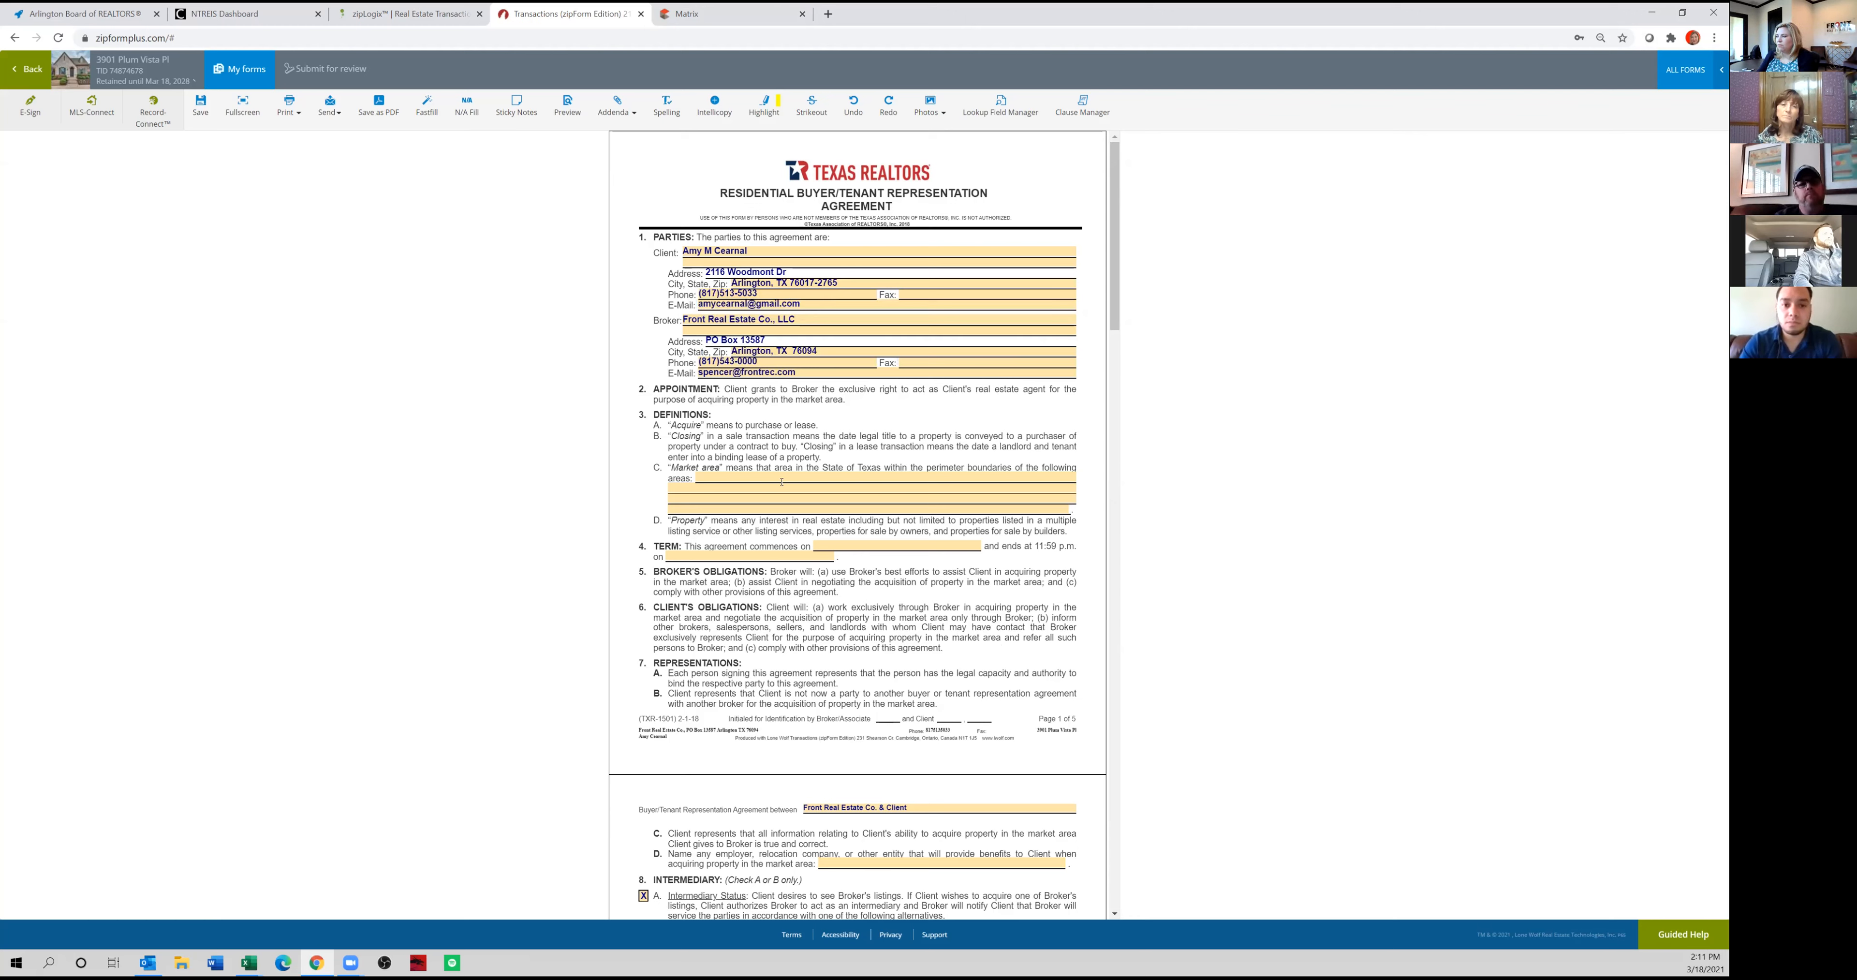
Set the market area to "Viridian plus surrounding" and the agreement term from March 18, 2021 to July 31, 2021.
{"action": "left_click", "coordinate": [823, 475]}
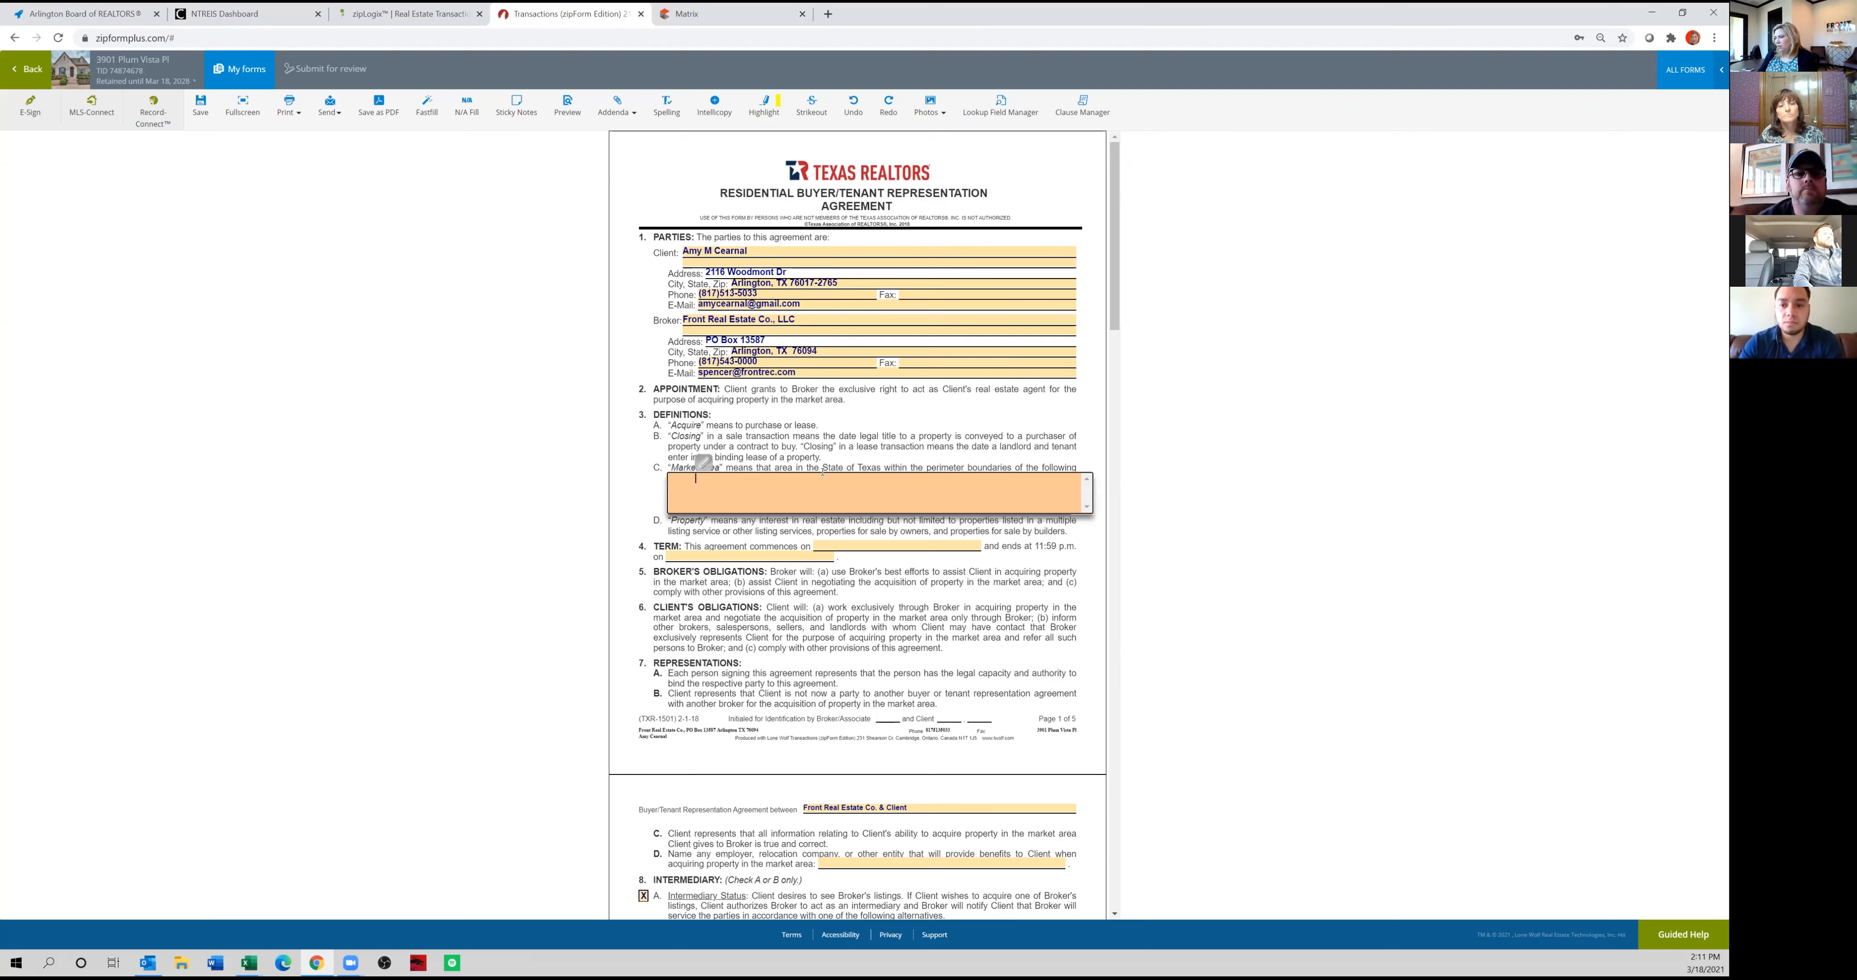
{"action": "type", "text": "Viridian plus surrounding"}
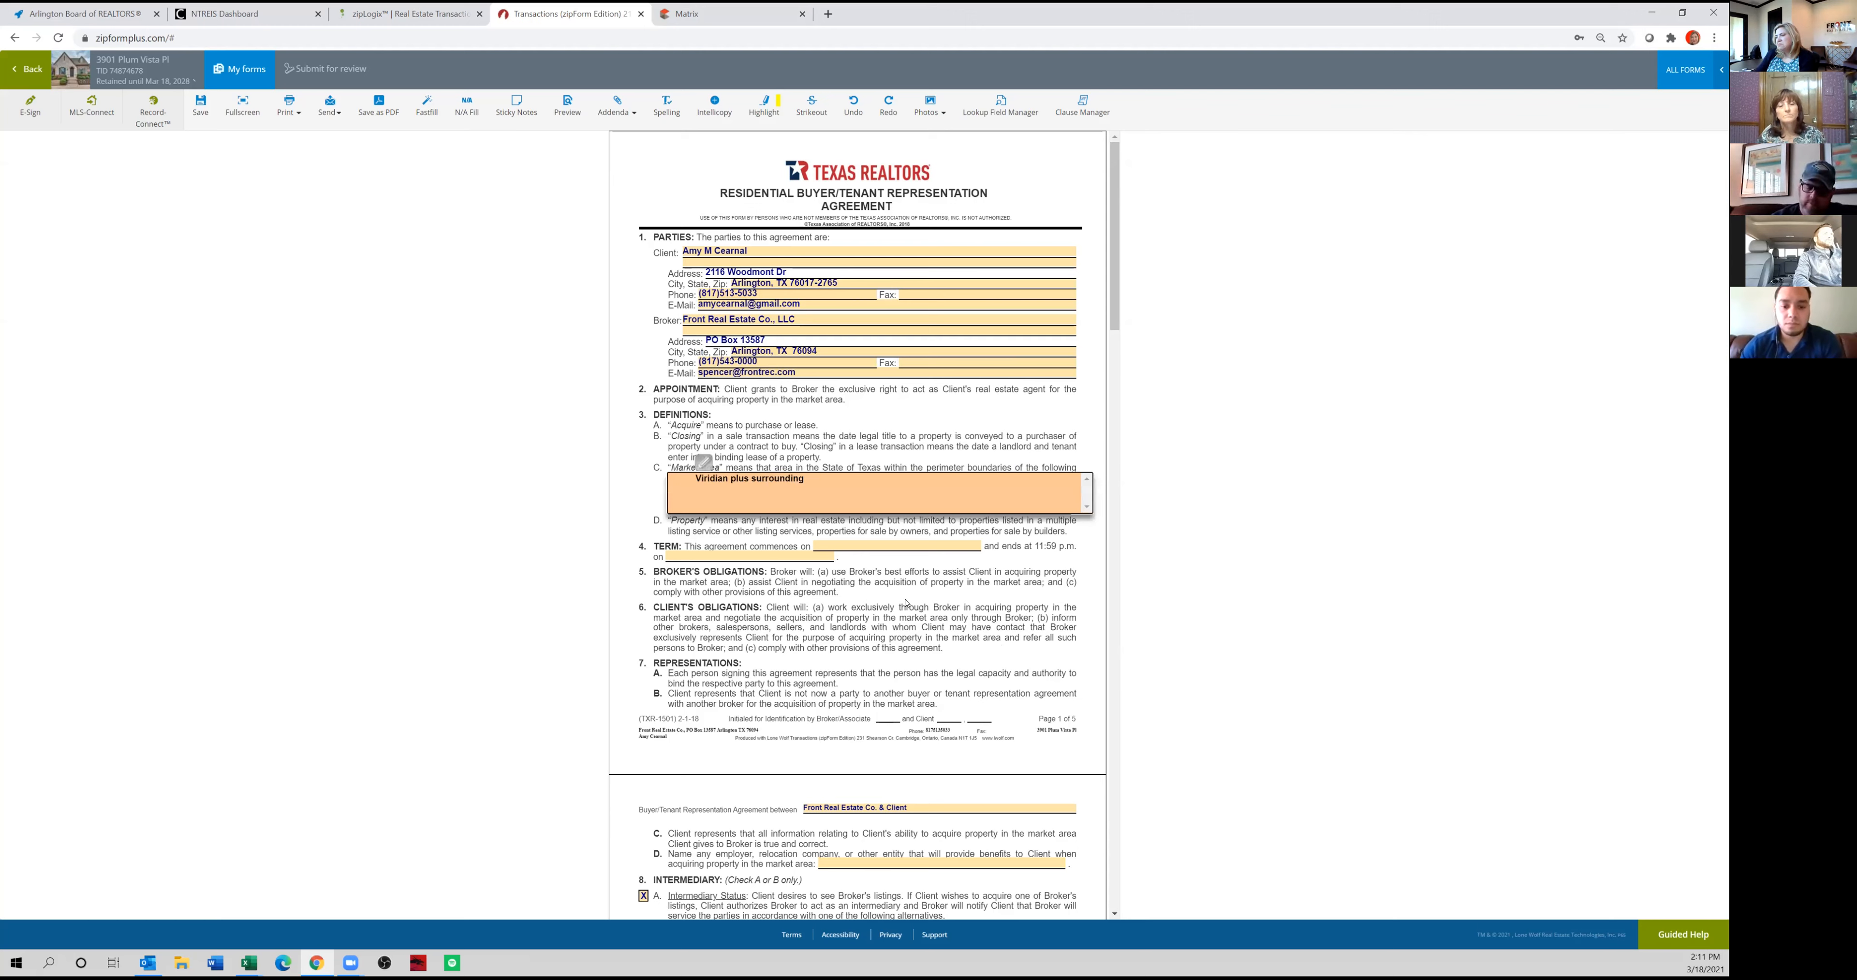
{"action": "left_click", "coordinate": [875, 544]}
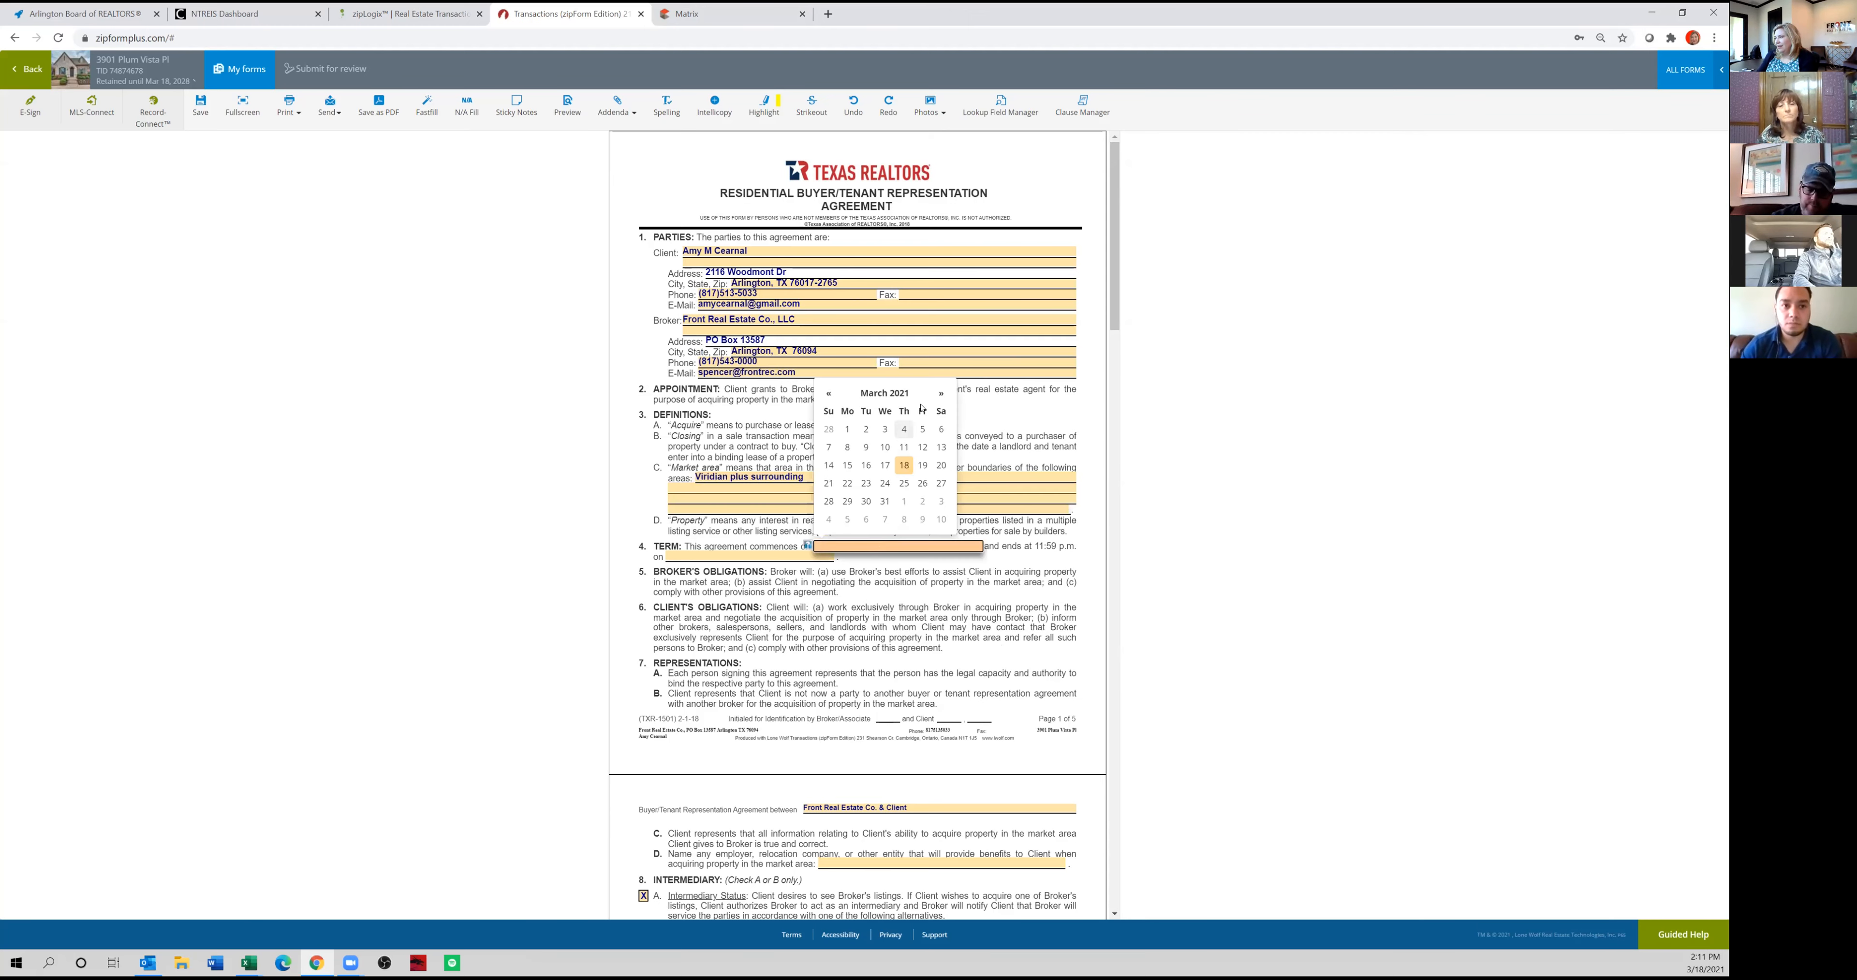
{"action": "left_click", "coordinate": [904, 464]}
{"action": "left_click", "coordinate": [770, 558]}
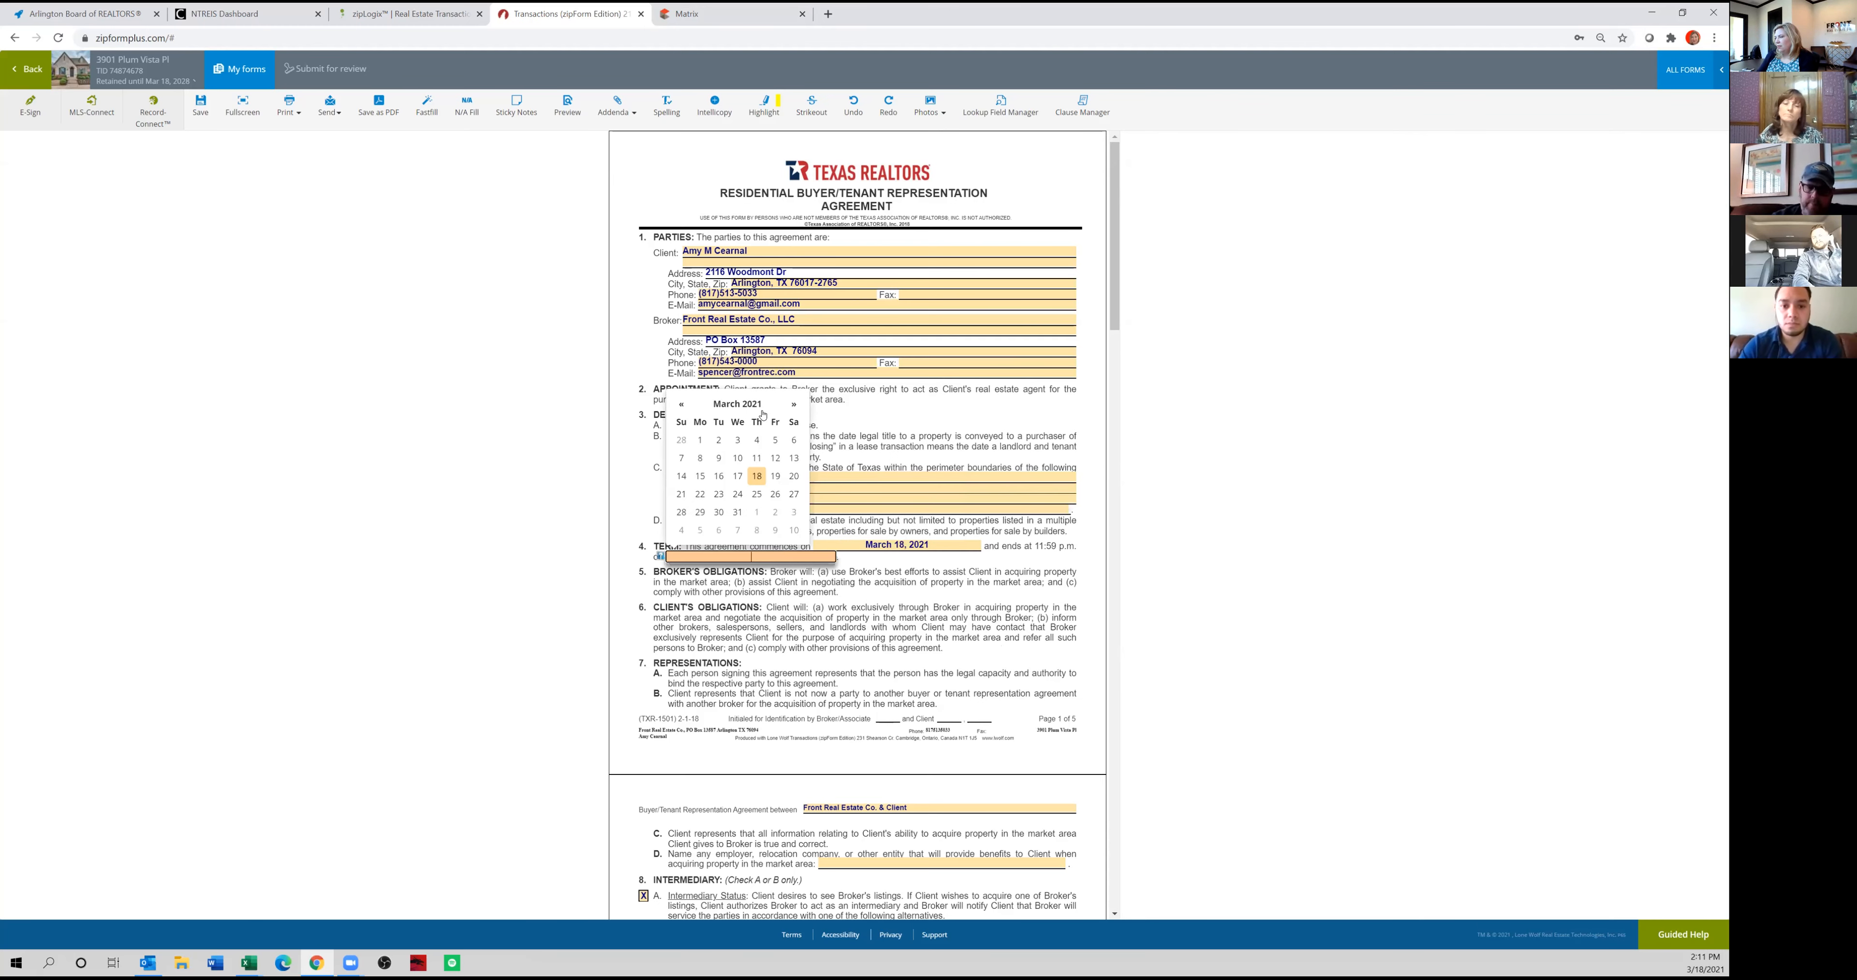
{"action": "left_click", "coordinate": [794, 406]}
{"action": "left_click", "coordinate": [795, 406]}
{"action": "left_click", "coordinate": [795, 406]}
{"action": "left_click", "coordinate": [794, 407]}
{"action": "left_click", "coordinate": [794, 406]}
{"action": "left_click", "coordinate": [681, 404]}
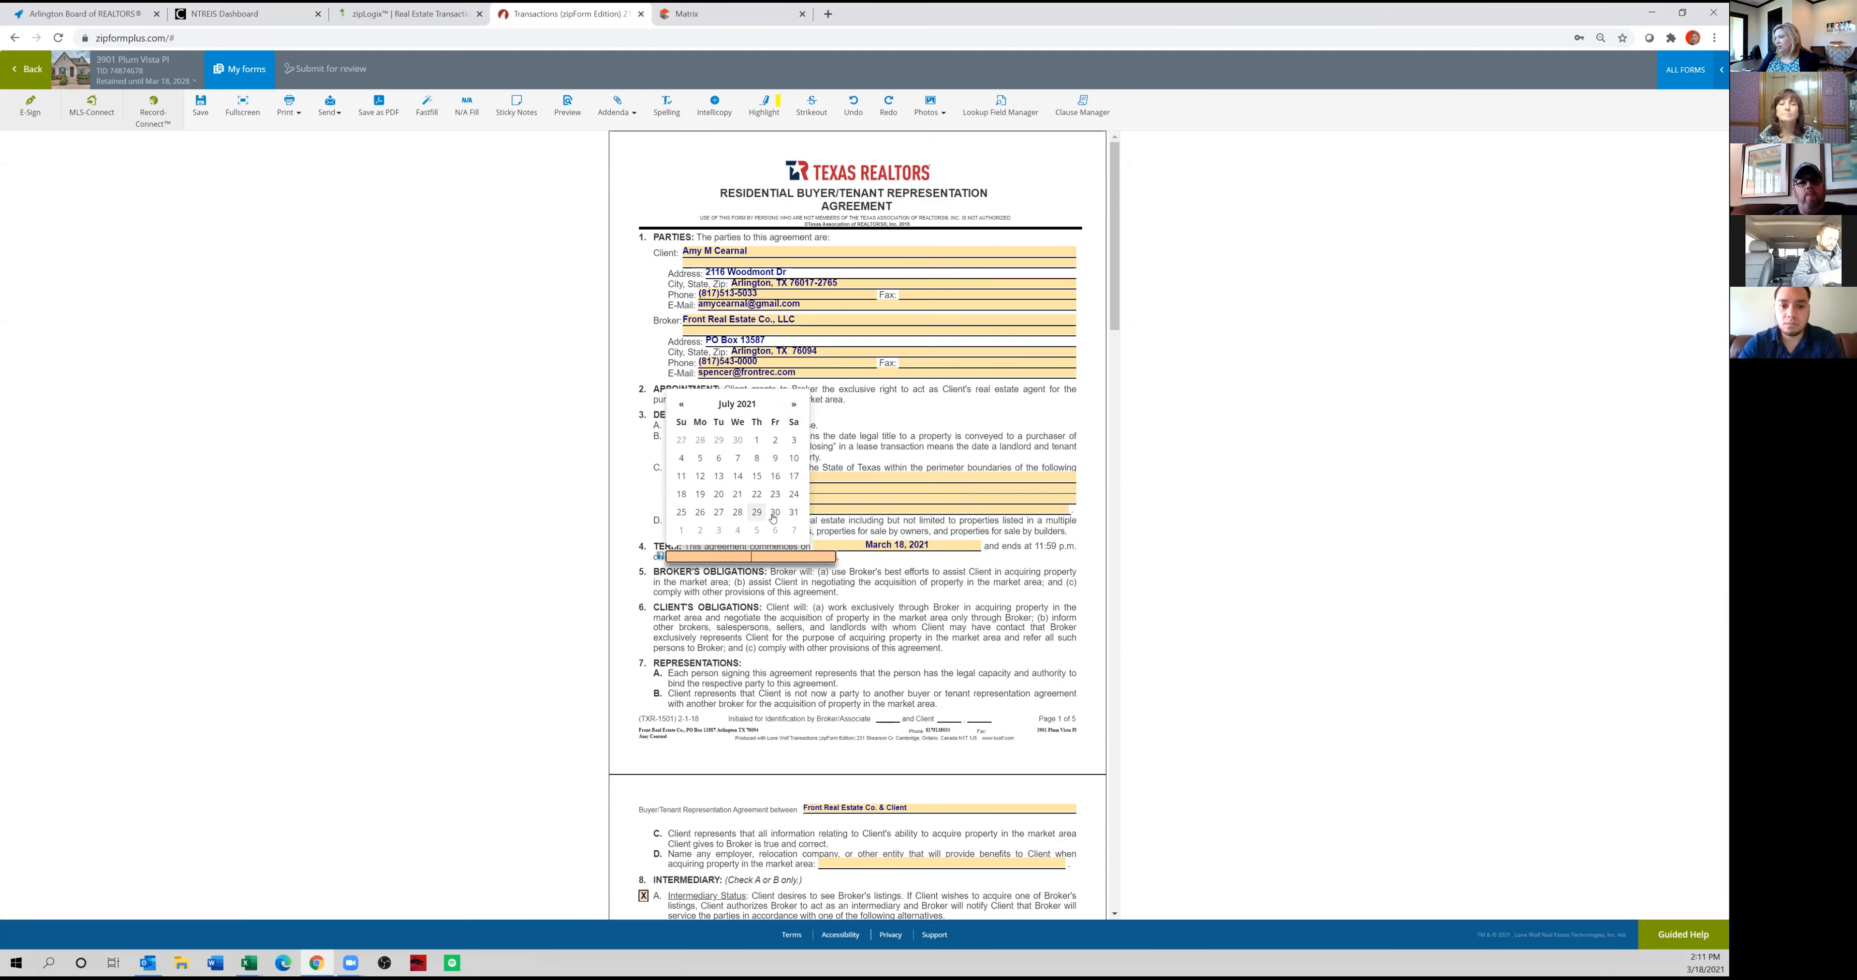
{"action": "left_click", "coordinate": [794, 512]}
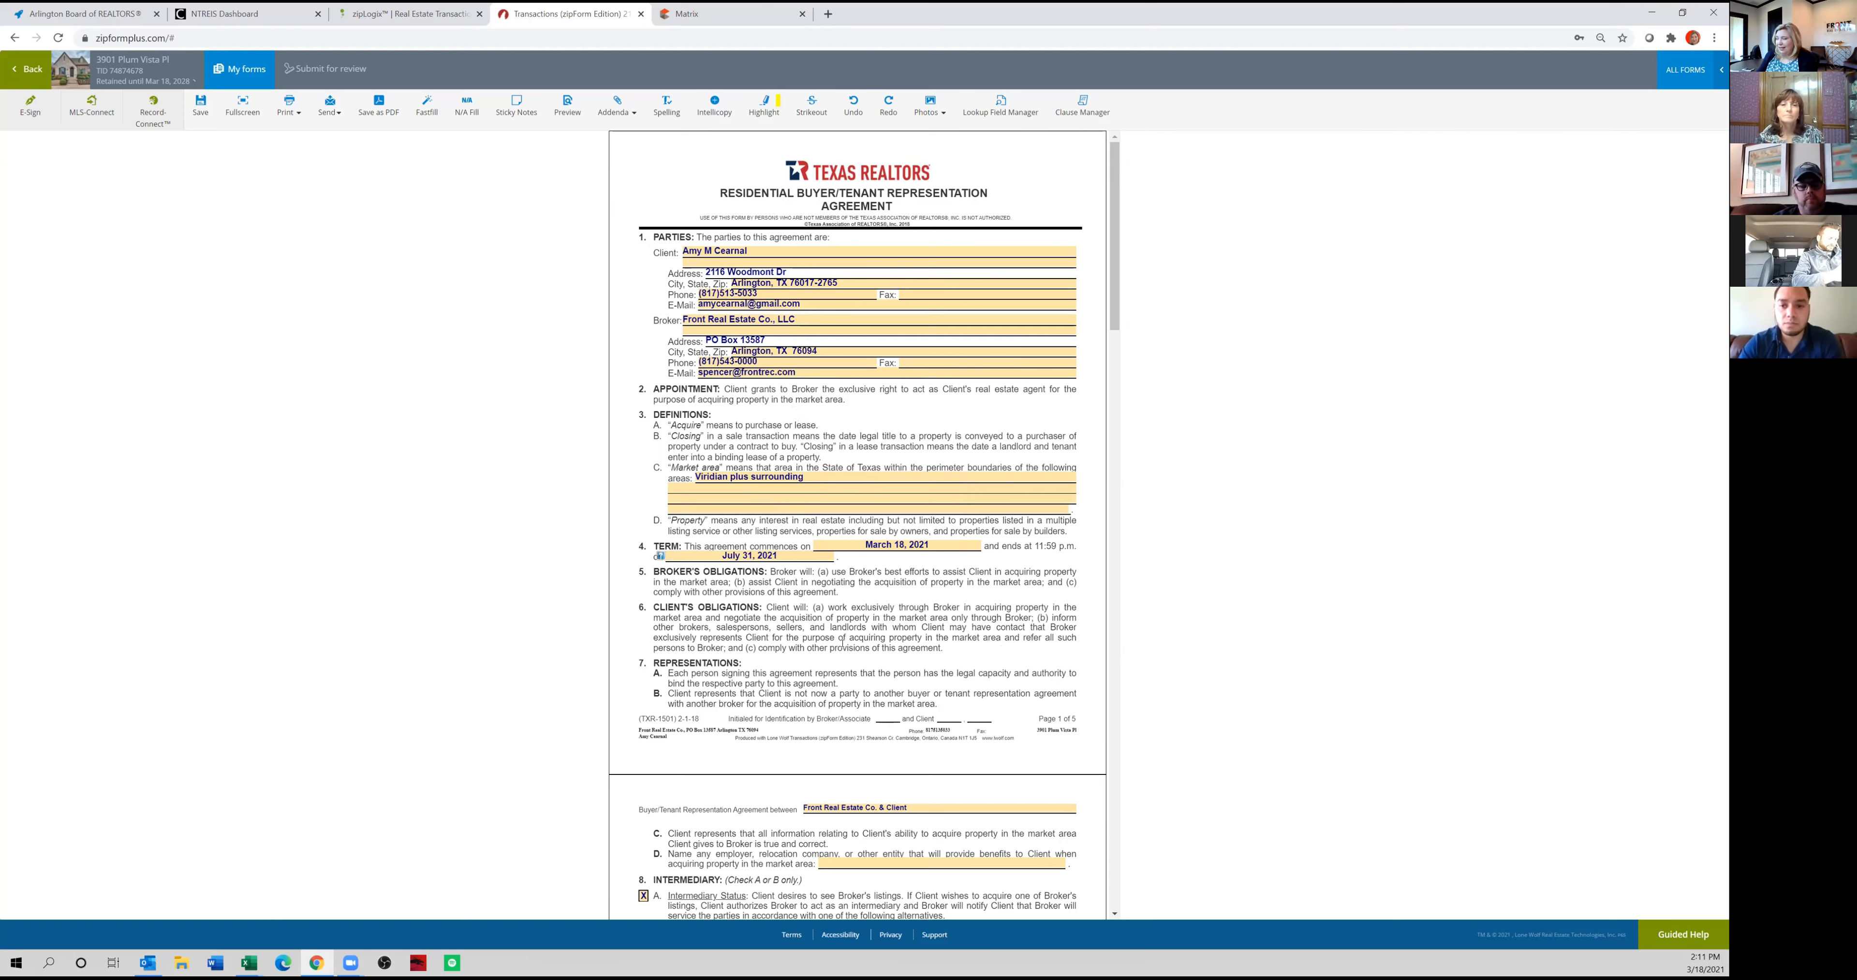
Review the rest of the representation agreement, including intermediary status, broker's fees, protection period, county, addenda, special provisions and signature blocks.
{"action": "scroll", "coordinate": [856, 648], "scroll_direction": "down", "scroll_amount": 1}
{"action": "scroll", "coordinate": [855, 647], "scroll_direction": "down", "scroll_amount": 3}
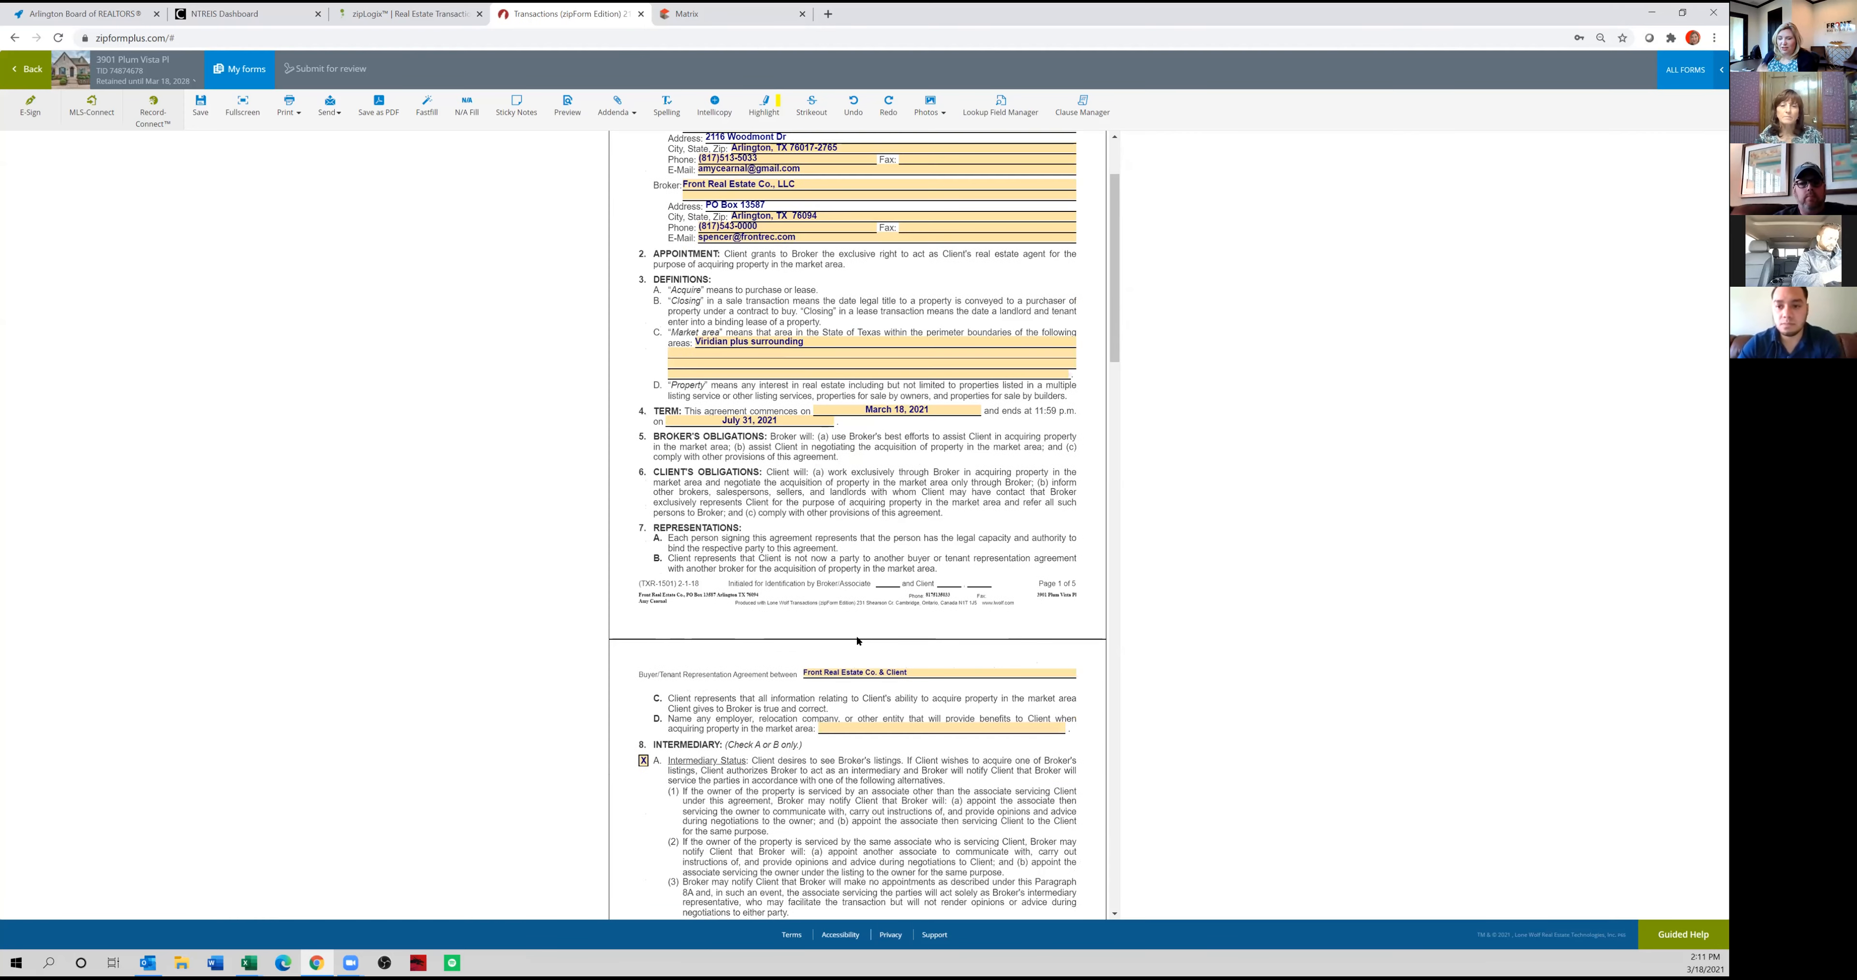
{"action": "scroll", "coordinate": [854, 627], "scroll_direction": "up", "scroll_amount": 4}
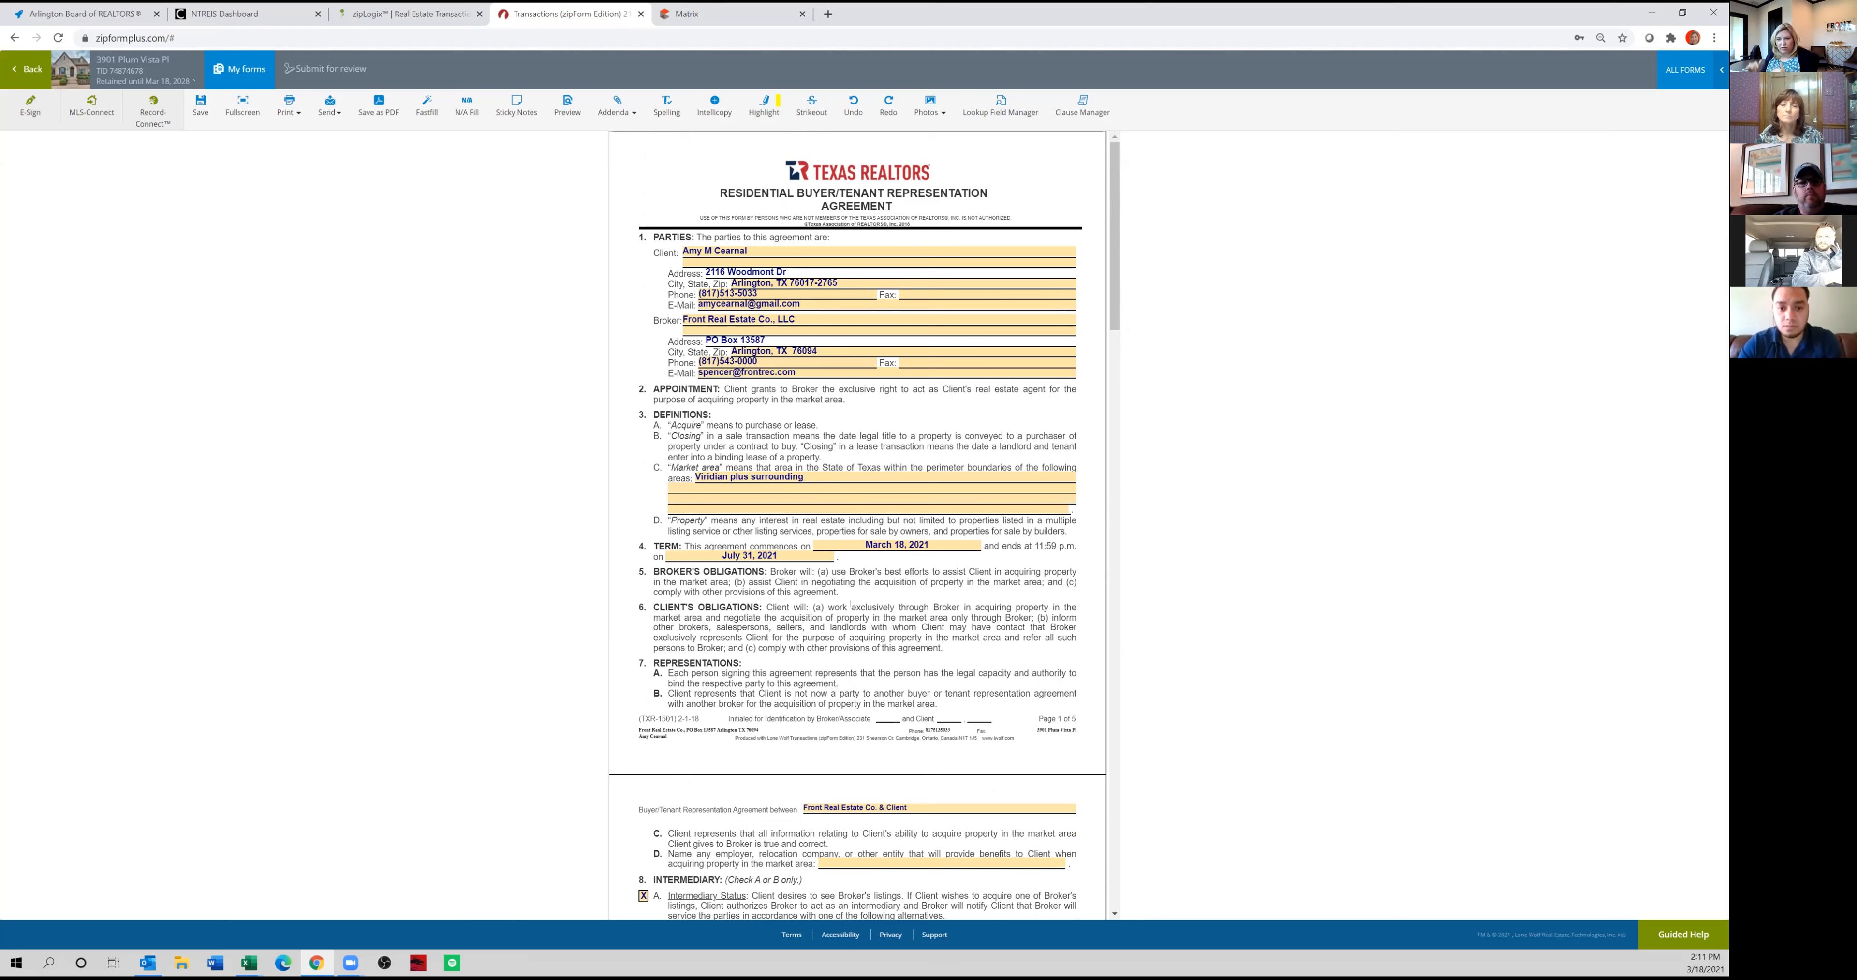
{"action": "scroll", "coordinate": [850, 603], "scroll_direction": "down", "scroll_amount": 3}
{"action": "scroll", "coordinate": [873, 640], "scroll_direction": "down", "scroll_amount": 5}
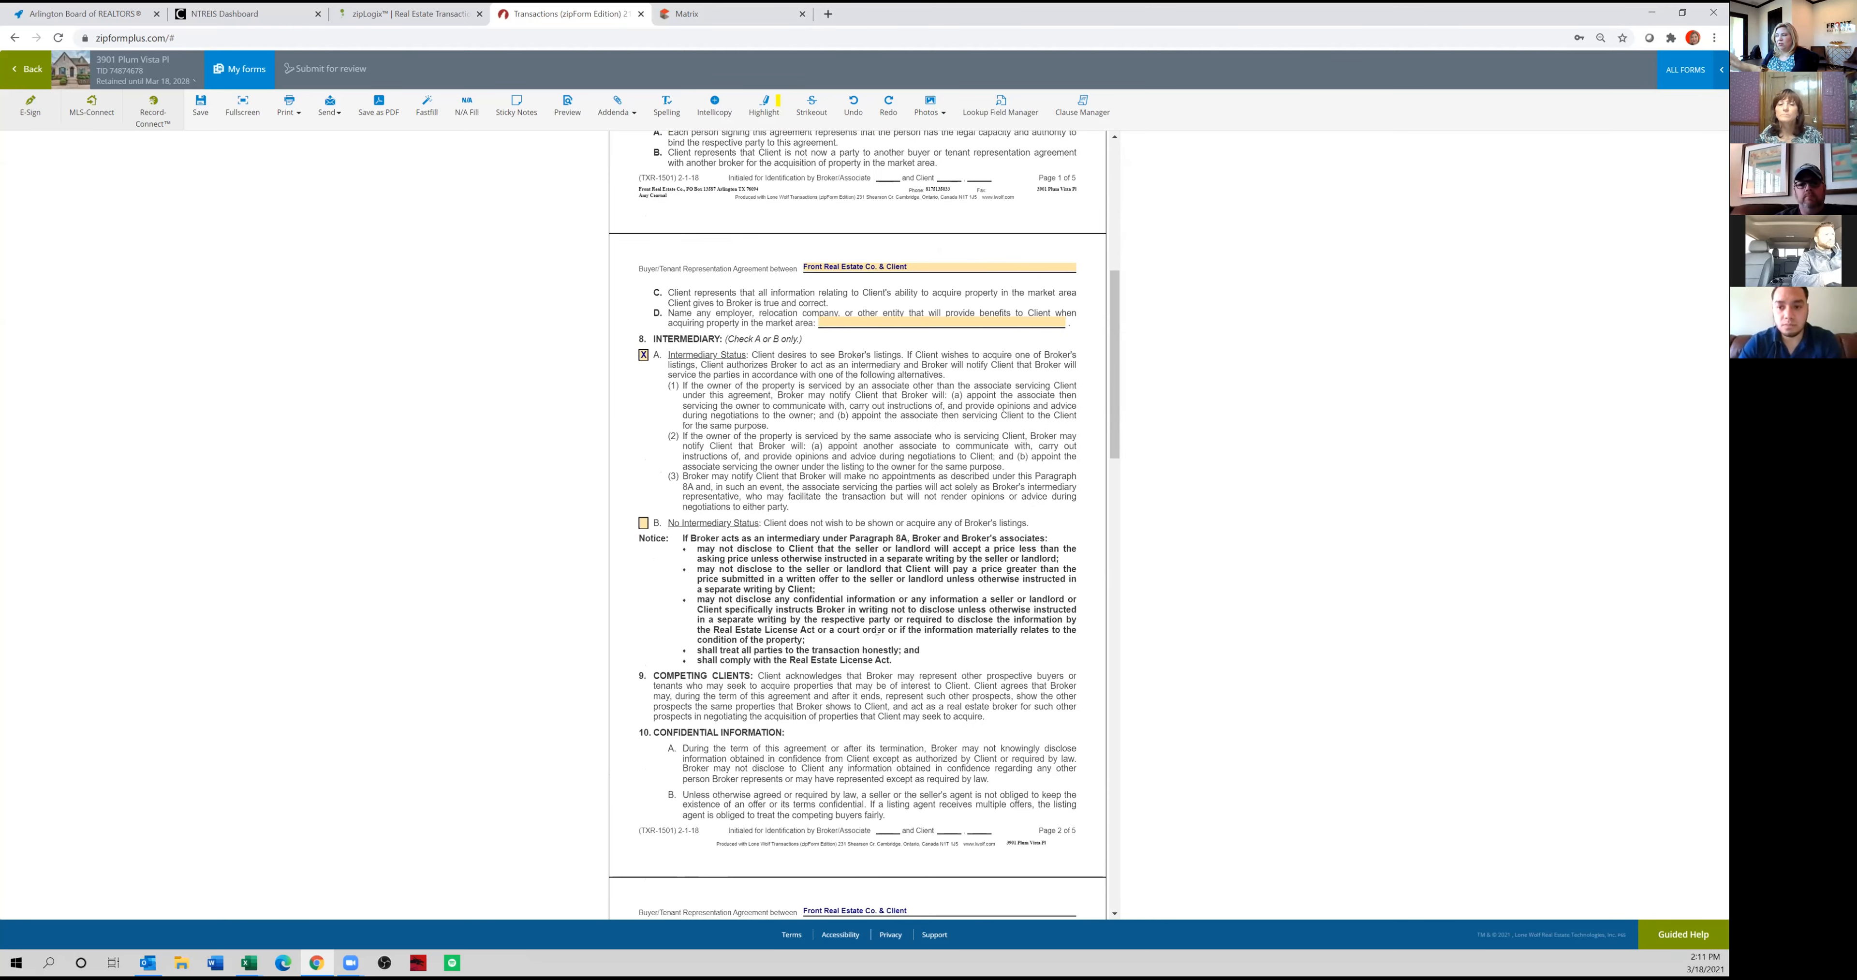
{"action": "scroll", "coordinate": [827, 626], "scroll_direction": "down", "scroll_amount": 1}
{"action": "scroll", "coordinate": [828, 626], "scroll_direction": "down", "scroll_amount": 7}
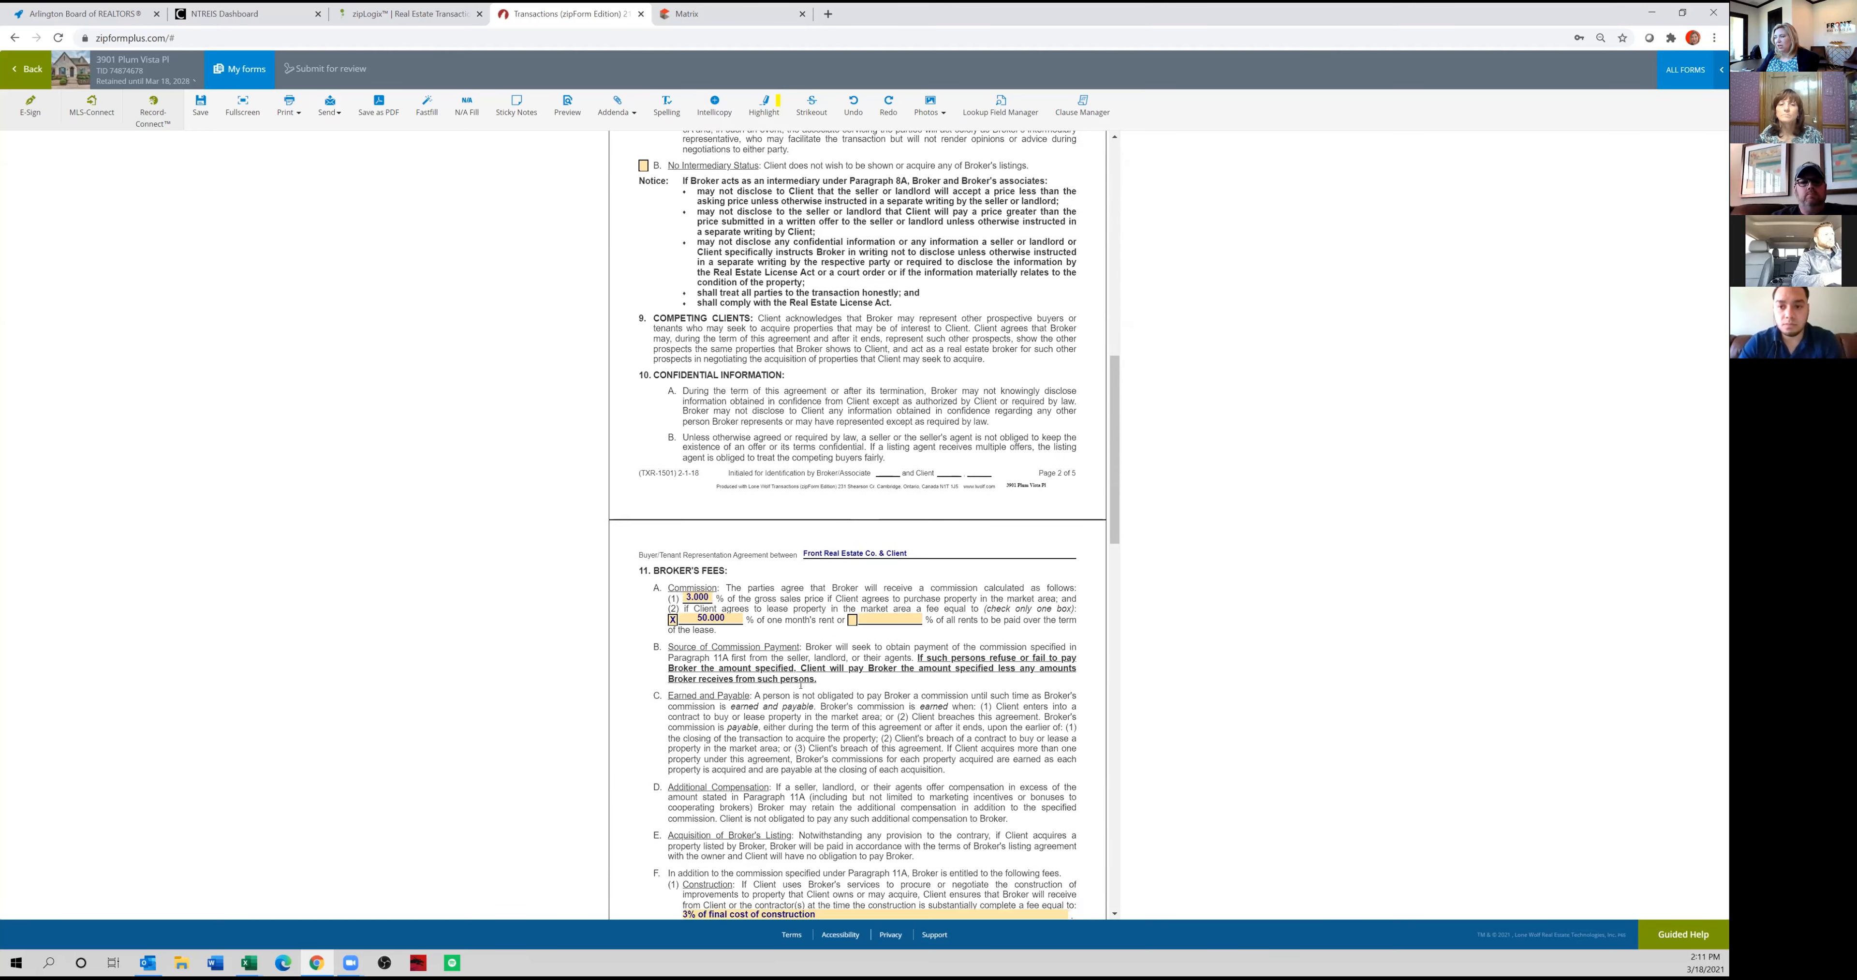
{"action": "scroll", "coordinate": [805, 663], "scroll_direction": "down", "scroll_amount": 3}
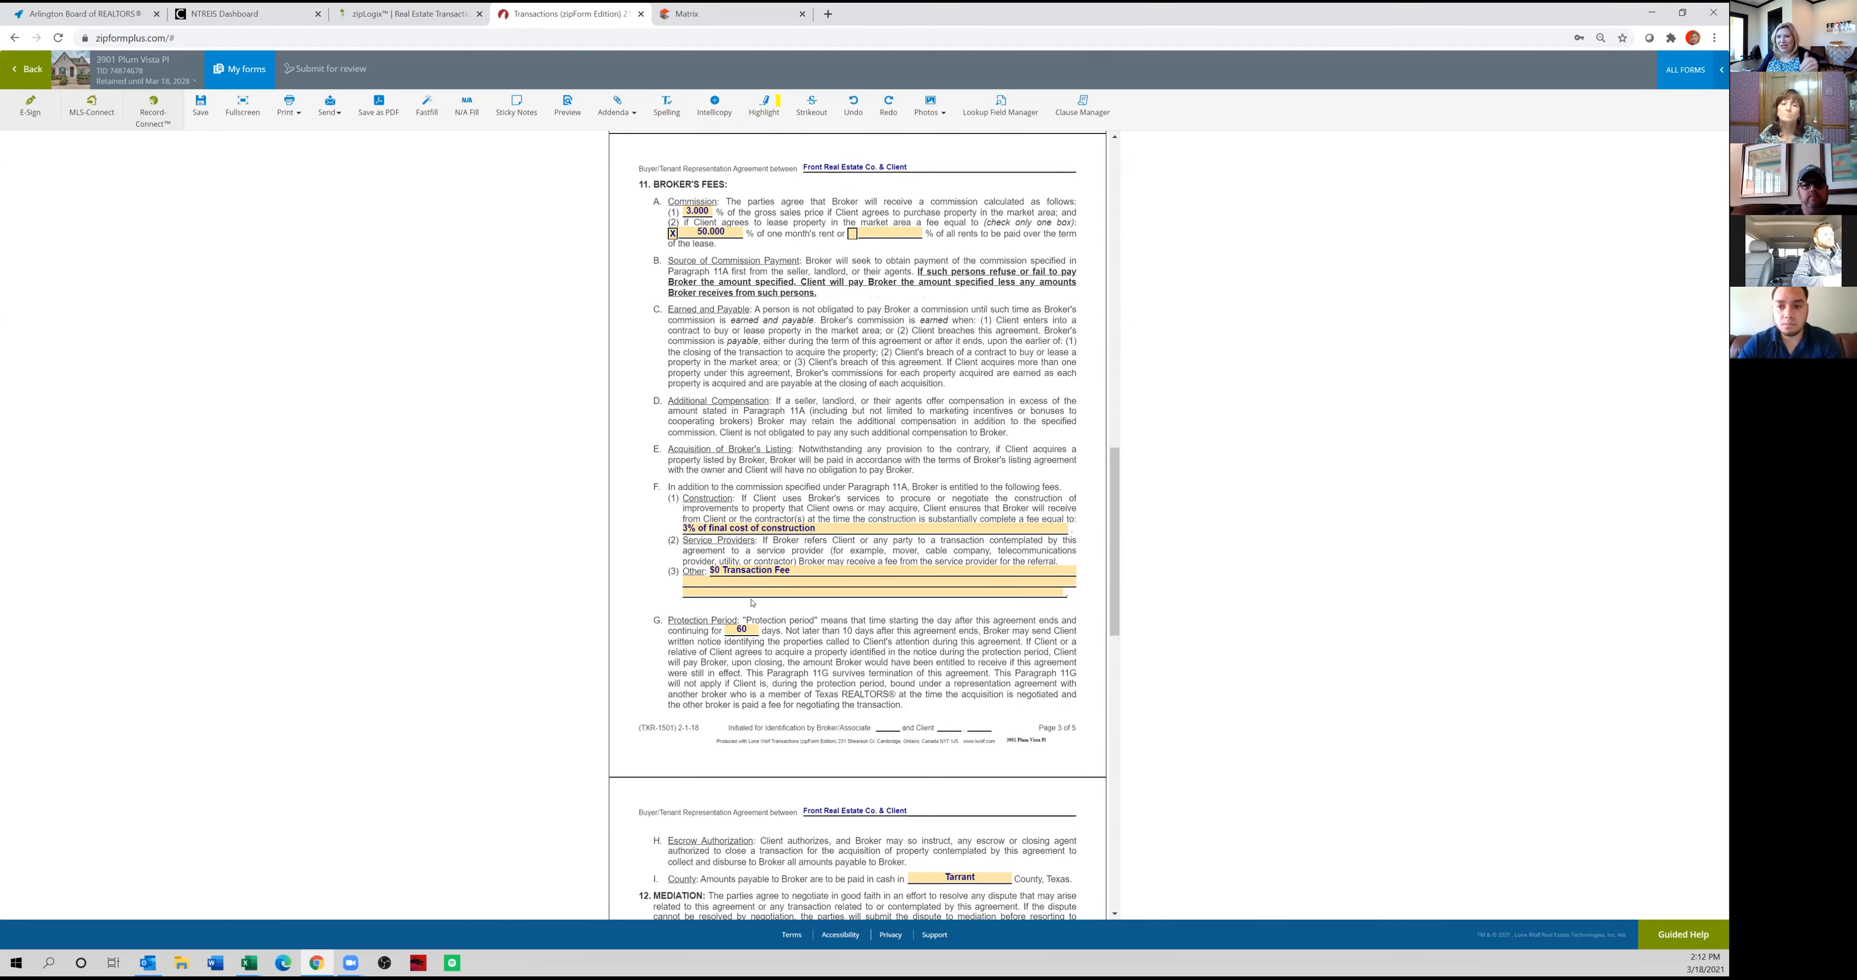
{"action": "scroll", "coordinate": [753, 602], "scroll_direction": "down", "scroll_amount": 2}
{"action": "scroll", "coordinate": [752, 607], "scroll_direction": "down", "scroll_amount": 1}
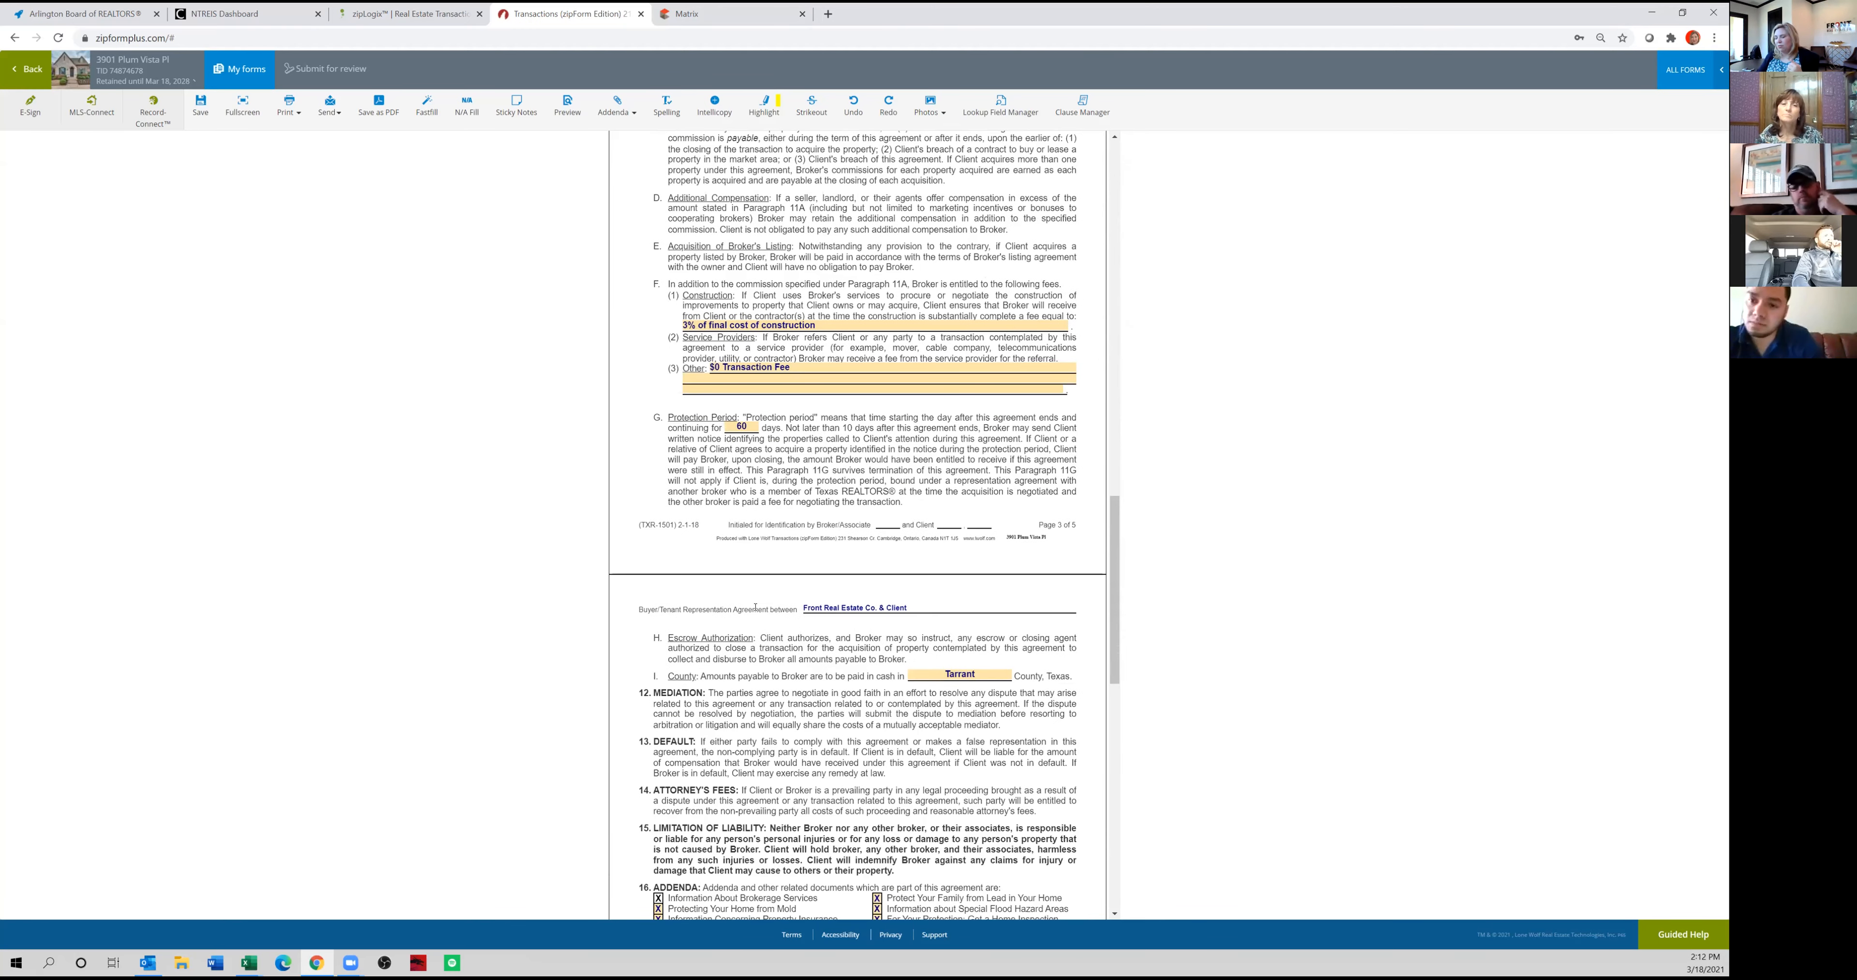
{"action": "scroll", "coordinate": [754, 629], "scroll_direction": "down", "scroll_amount": 2}
{"action": "scroll", "coordinate": [755, 629], "scroll_direction": "down", "scroll_amount": 3}
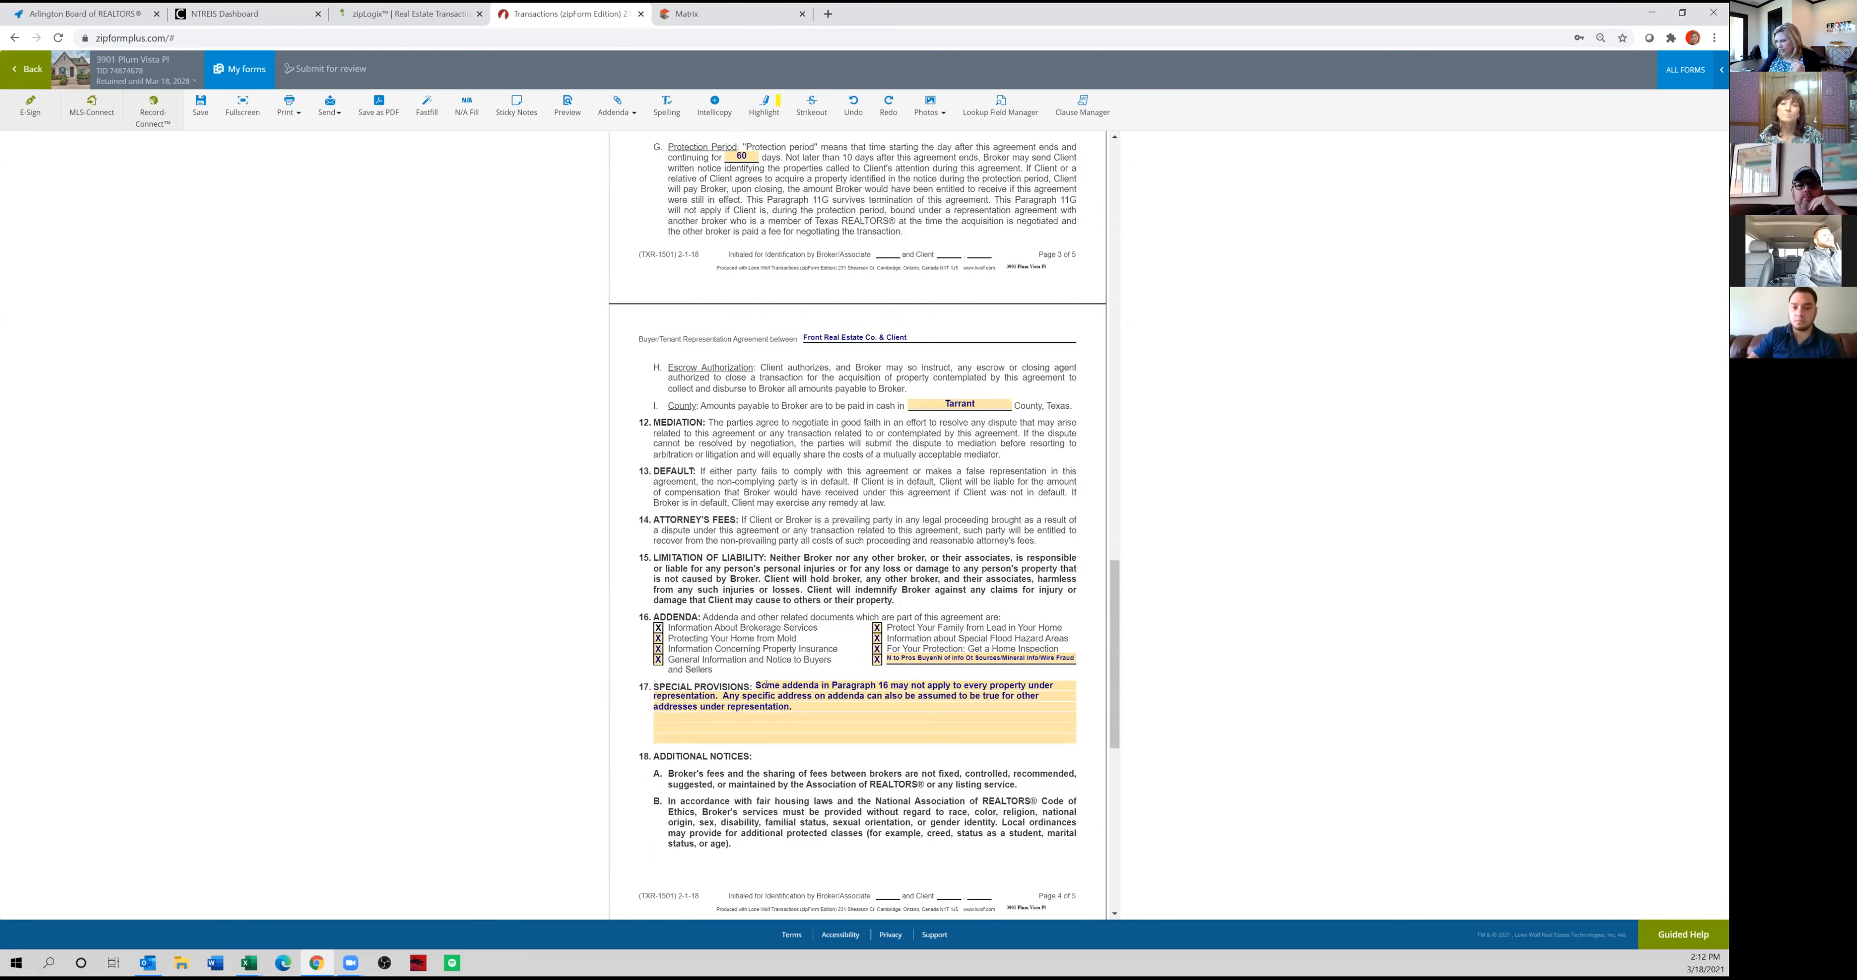
{"action": "scroll", "coordinate": [755, 629], "scroll_direction": "down", "scroll_amount": 3}
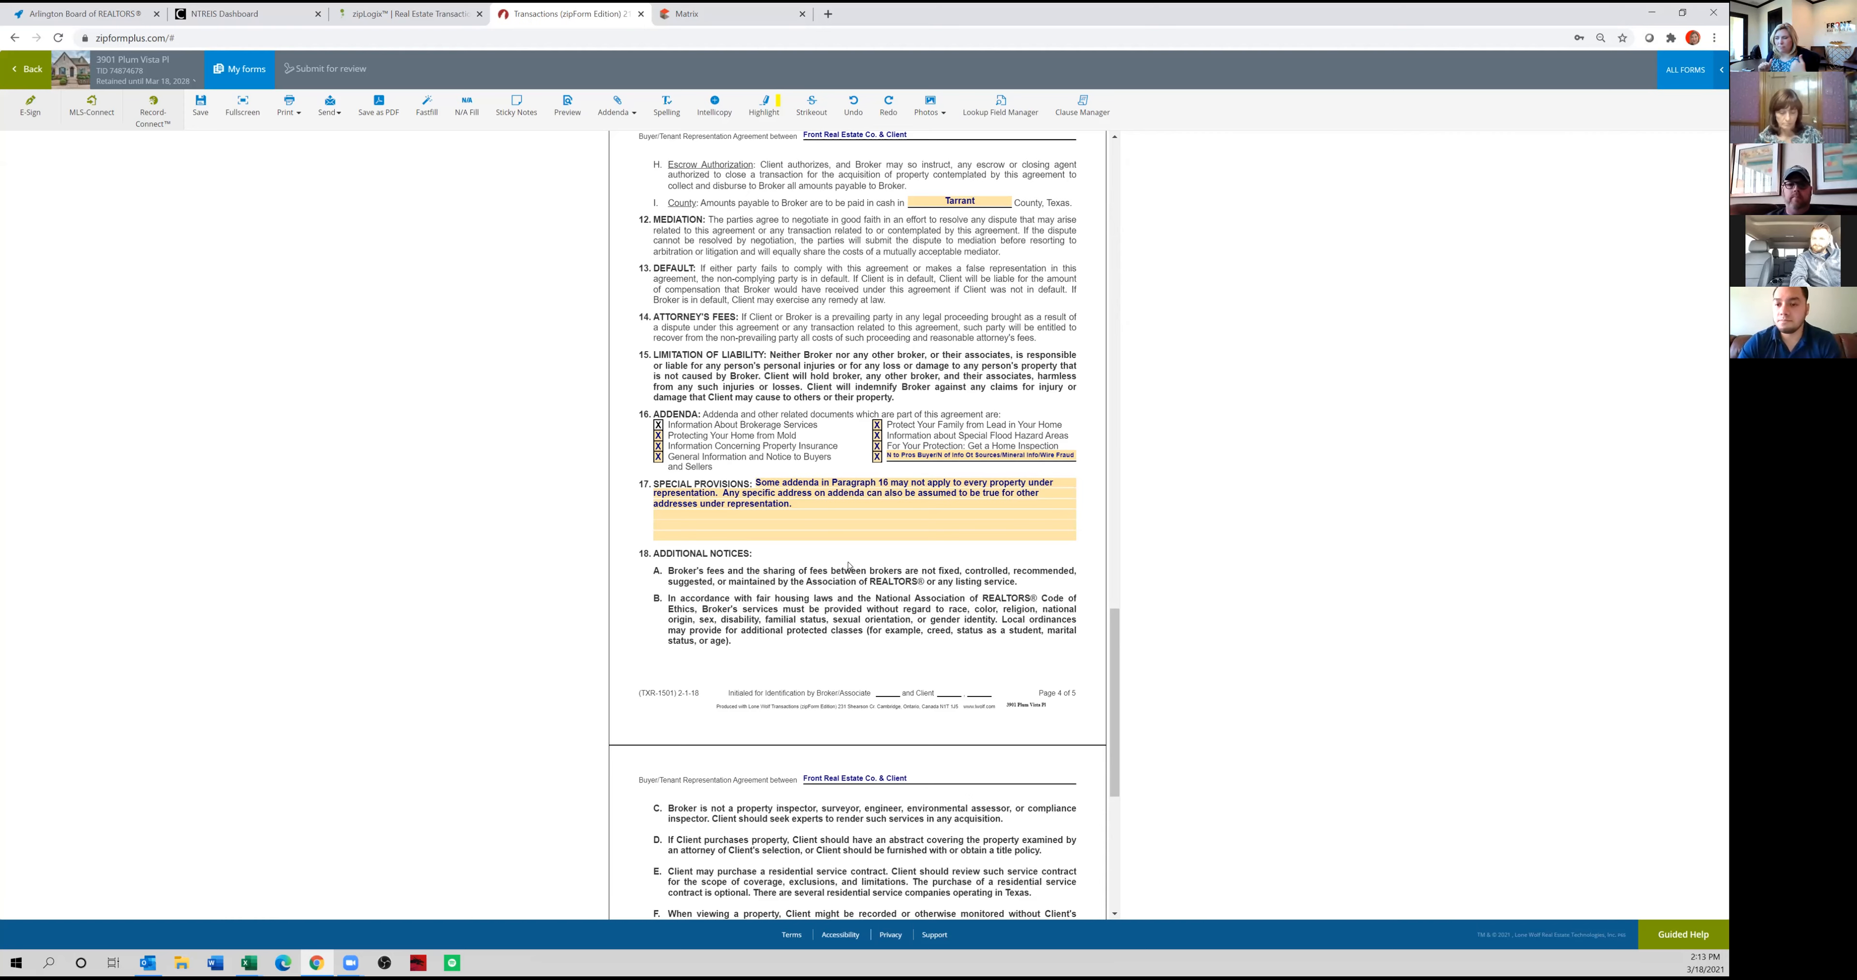
{"action": "scroll", "coordinate": [849, 566], "scroll_direction": "down", "scroll_amount": 6}
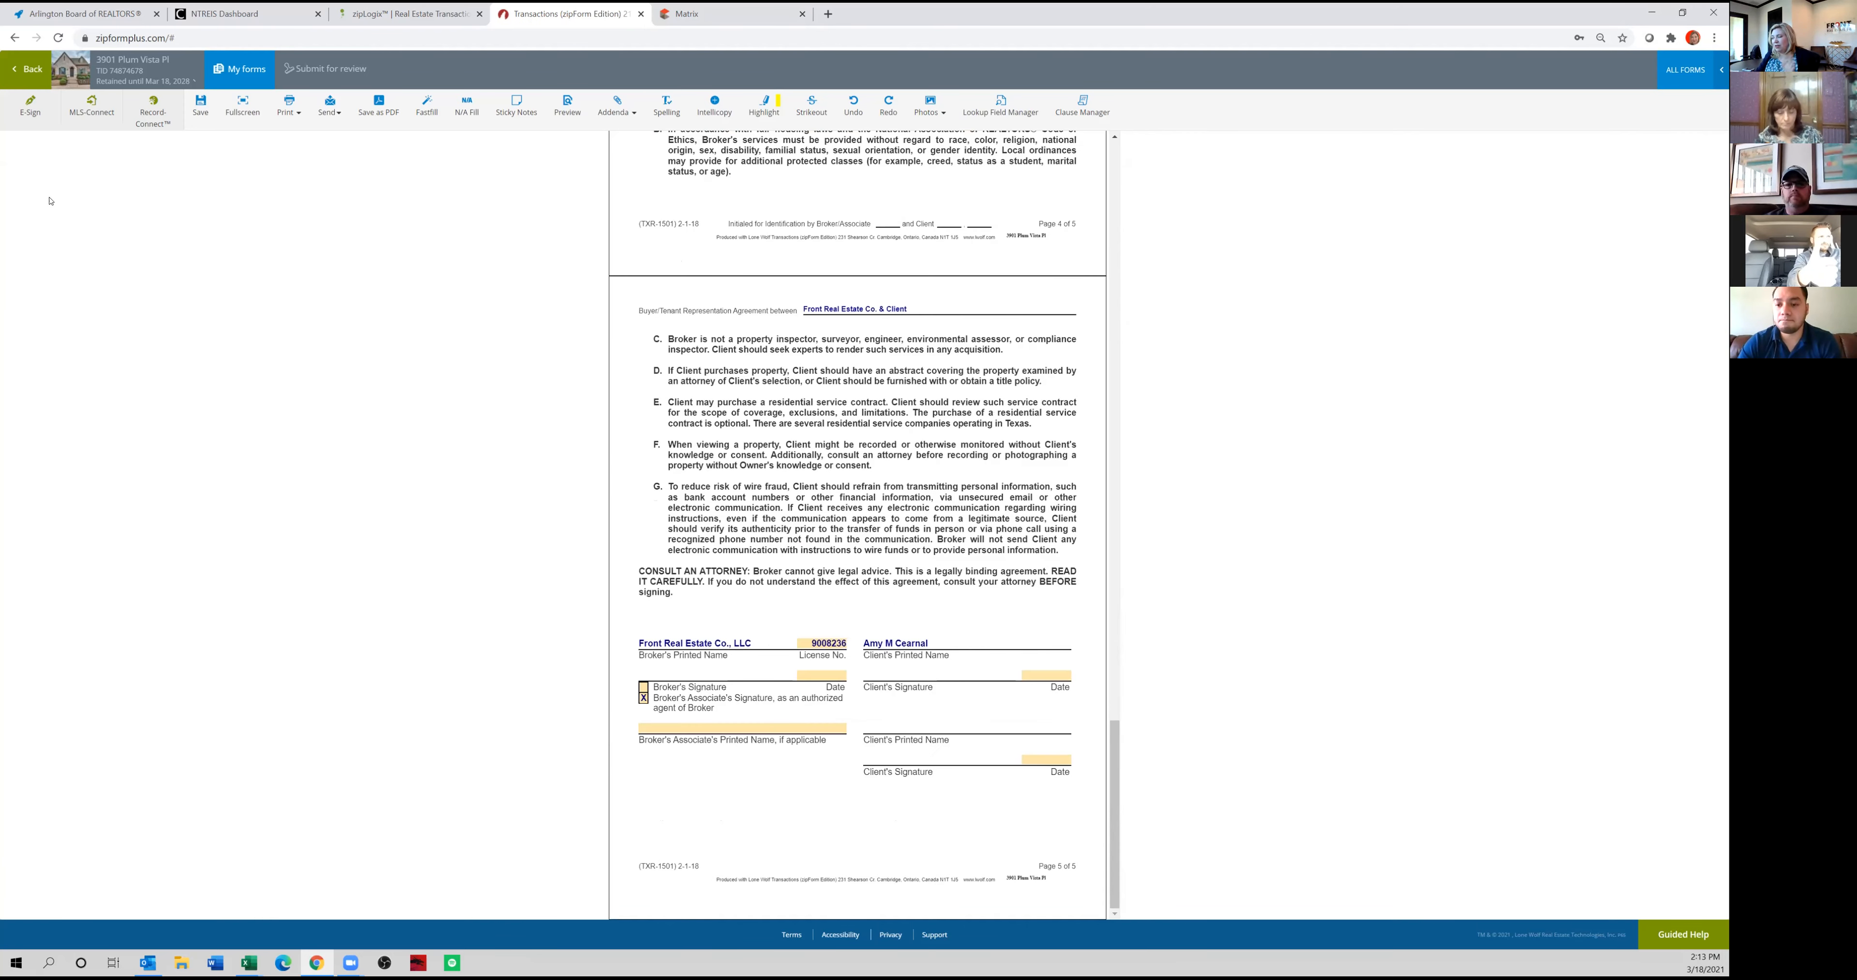
Return to the transaction's documents and open the One to Four Family Residential Contract (Resale) at its first page.
{"action": "left_click", "coordinate": [26, 69]}
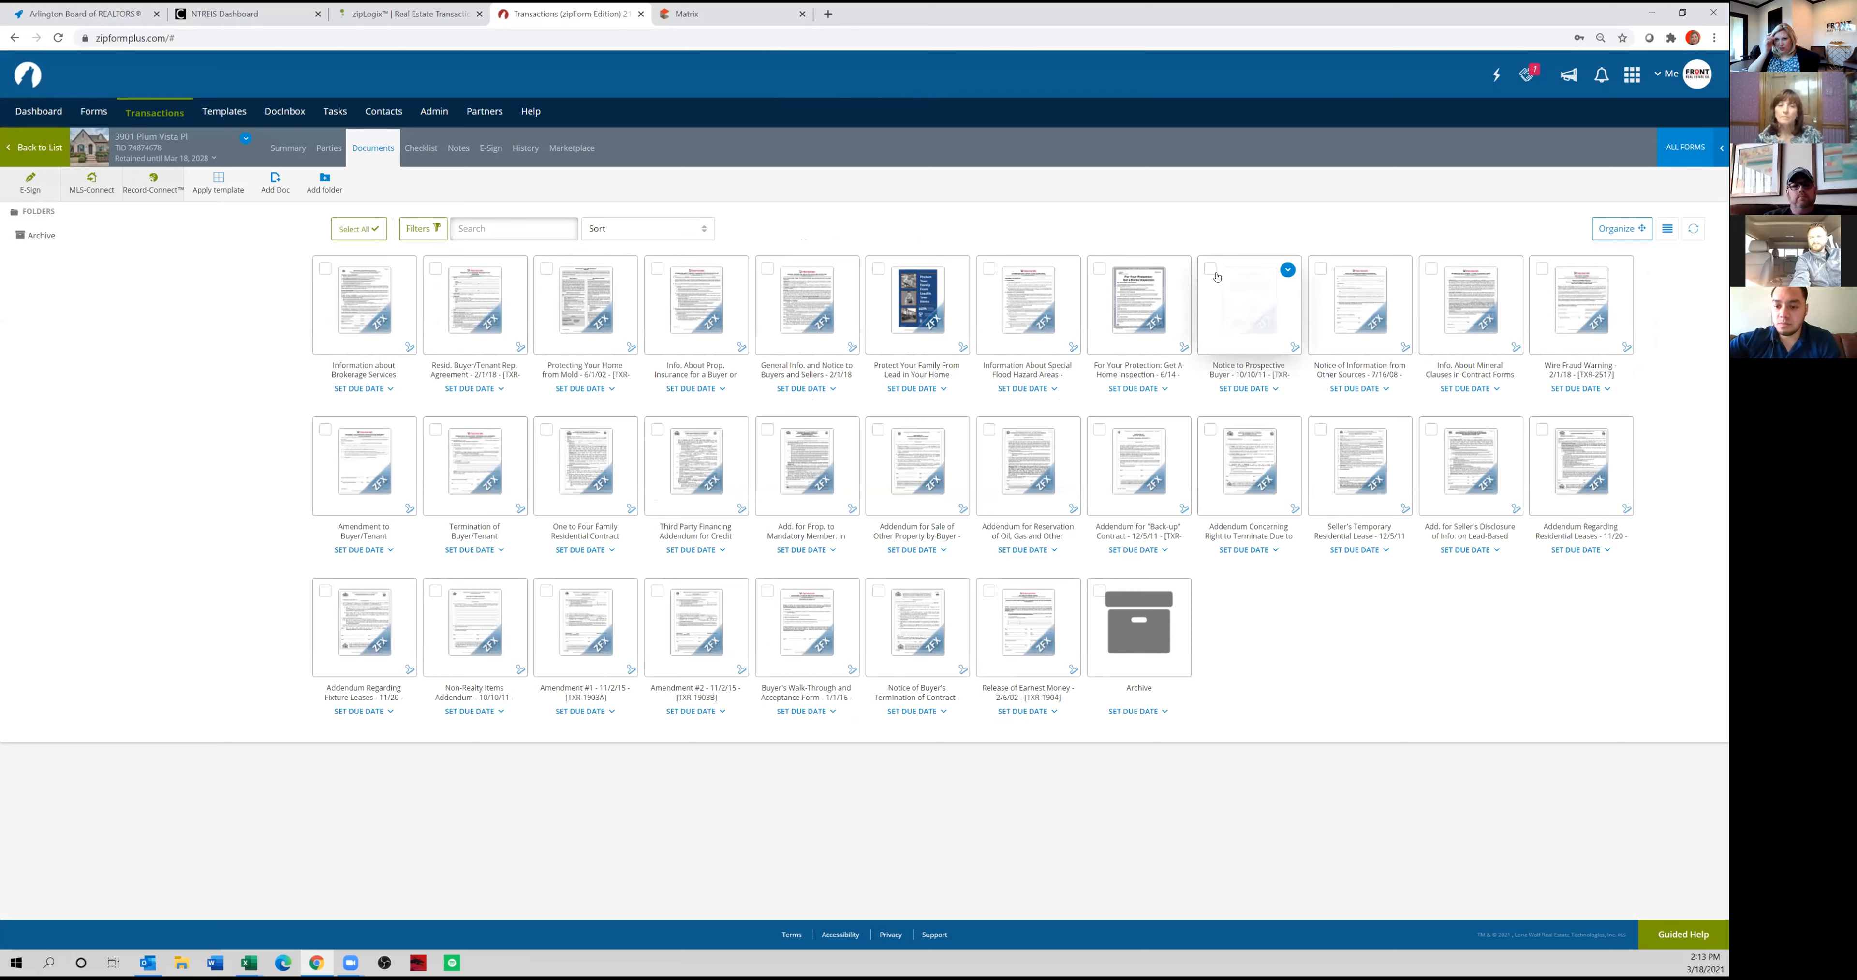
{"action": "left_click", "coordinate": [583, 467]}
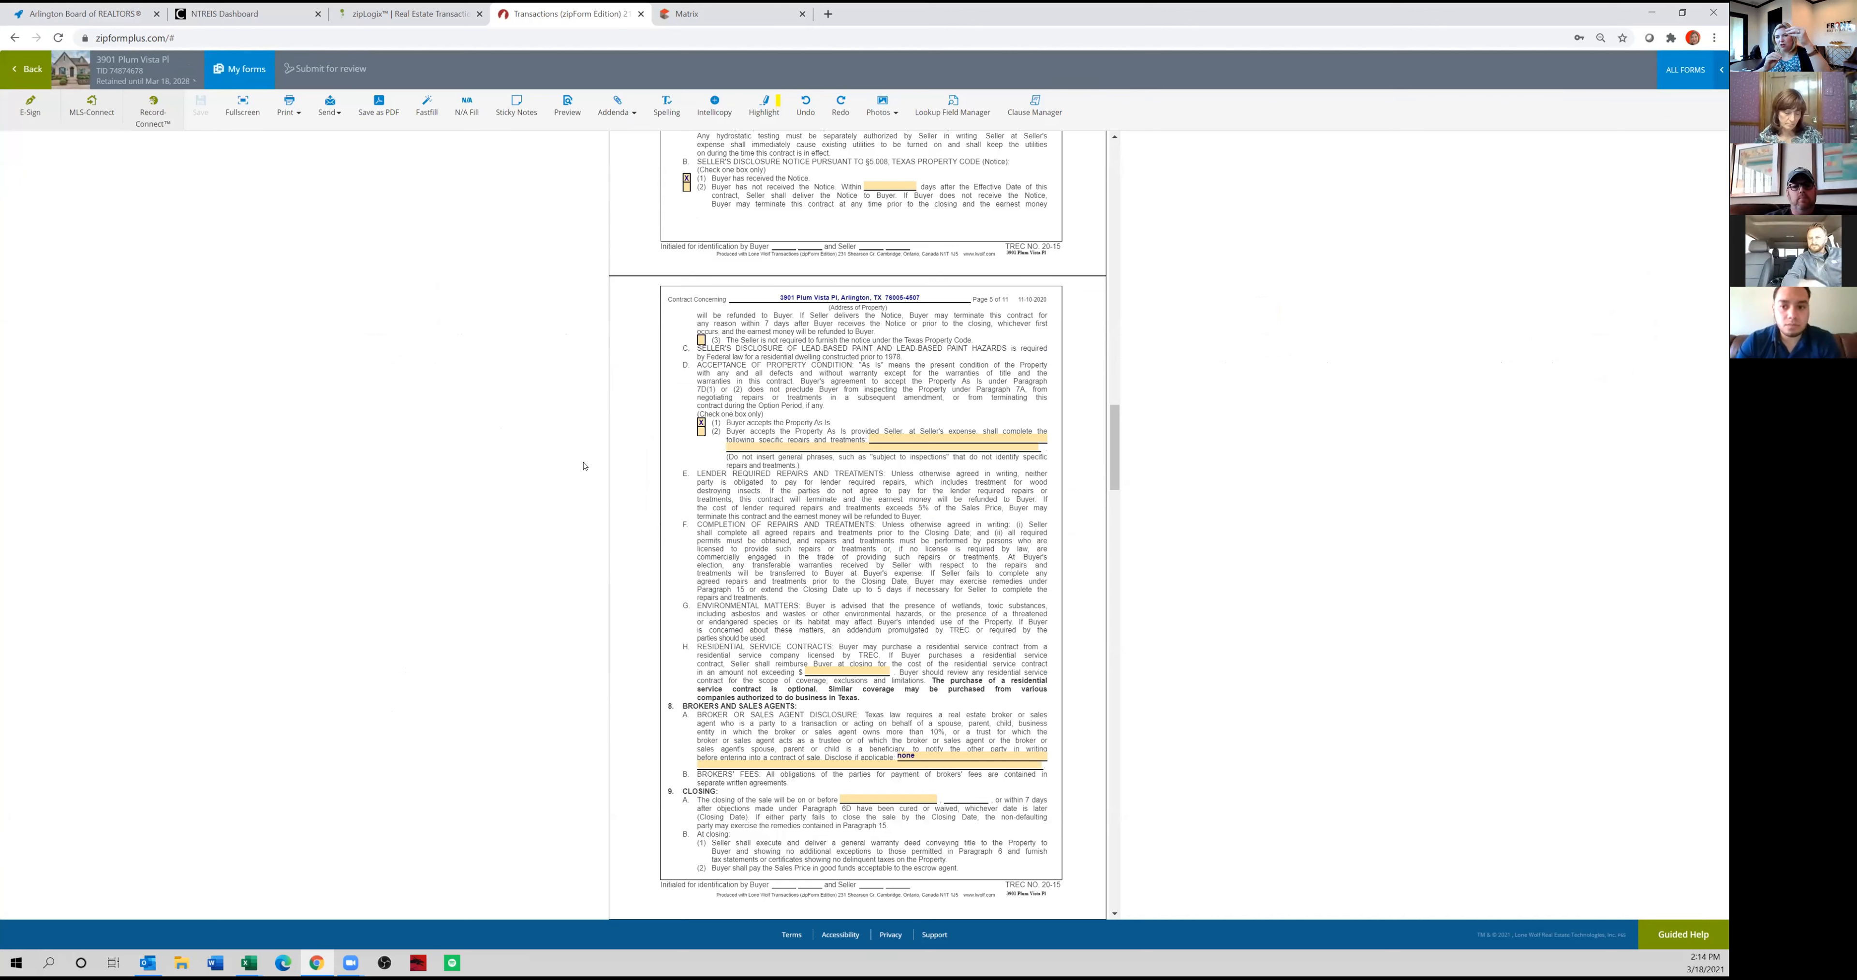
{"action": "left_click_drag", "start_coordinate": [1105, 436], "coordinate": [1041, 157]}
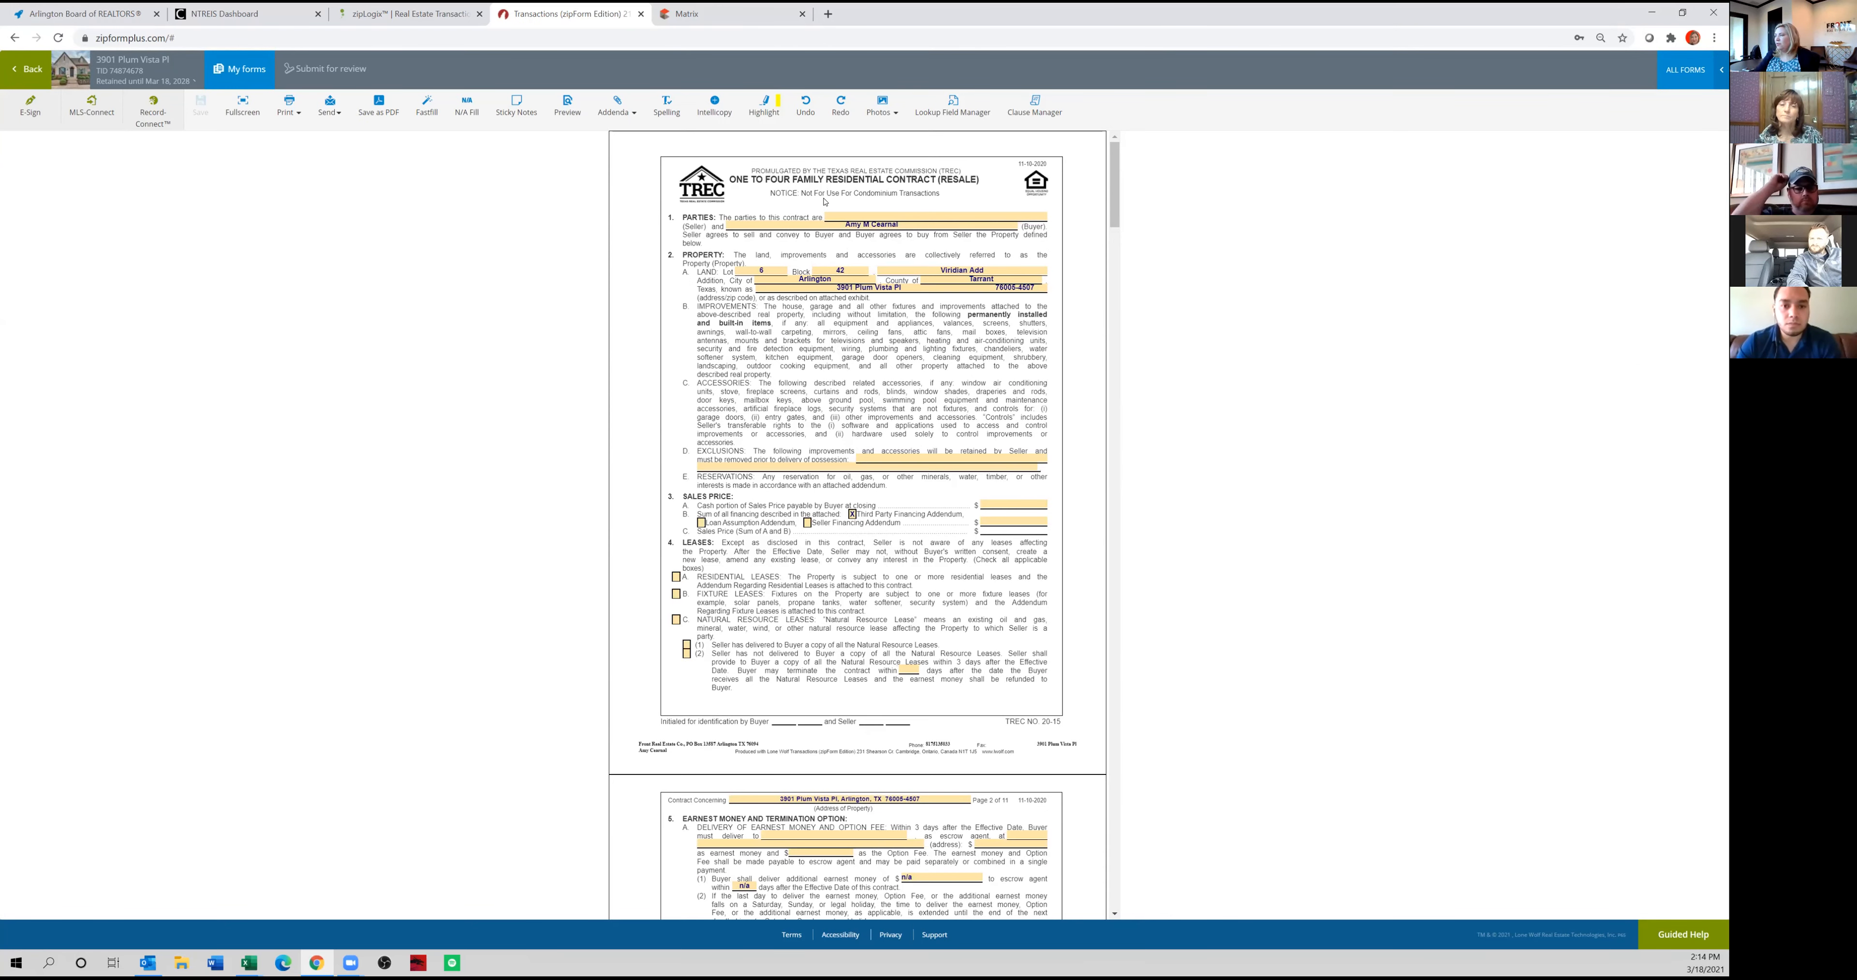
Open the contract's seller name entry, then open the property's Realist tax record from the Matrix listing and copy the owner's name.
{"action": "left_click", "coordinate": [874, 220]}
{"action": "left_click", "coordinate": [698, 12]}
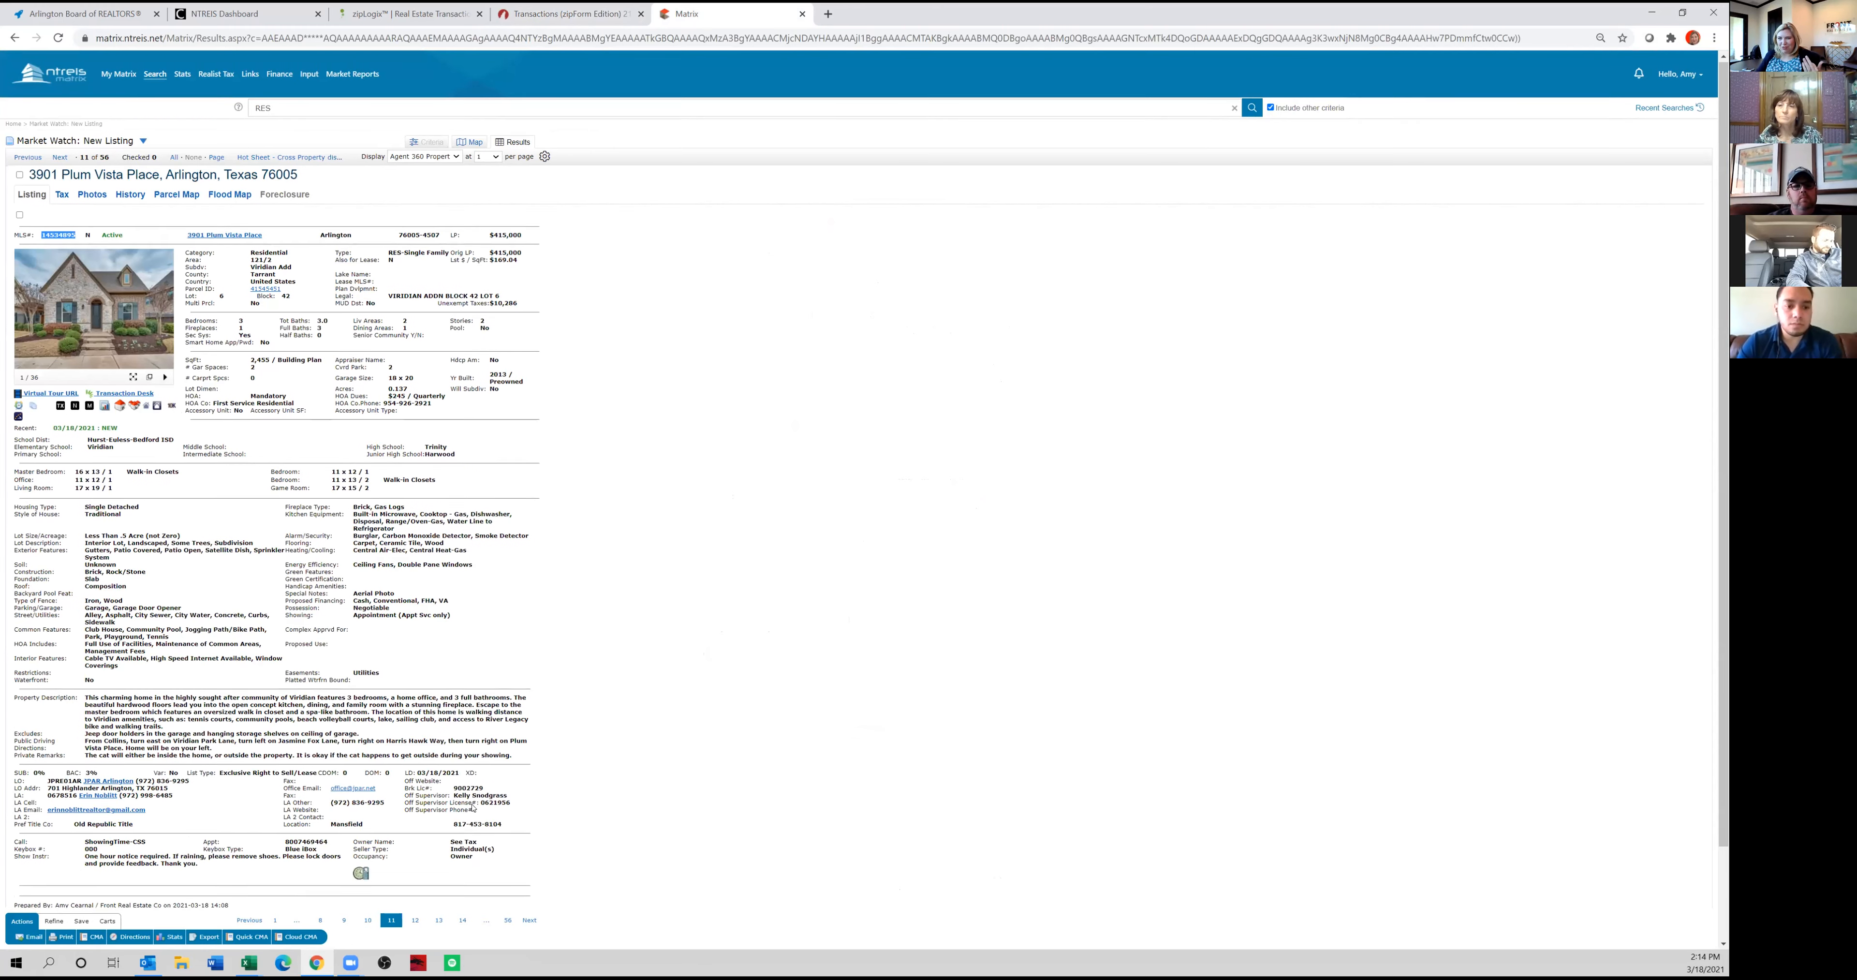
{"action": "scroll", "coordinate": [429, 746], "scroll_direction": "down", "scroll_amount": 2}
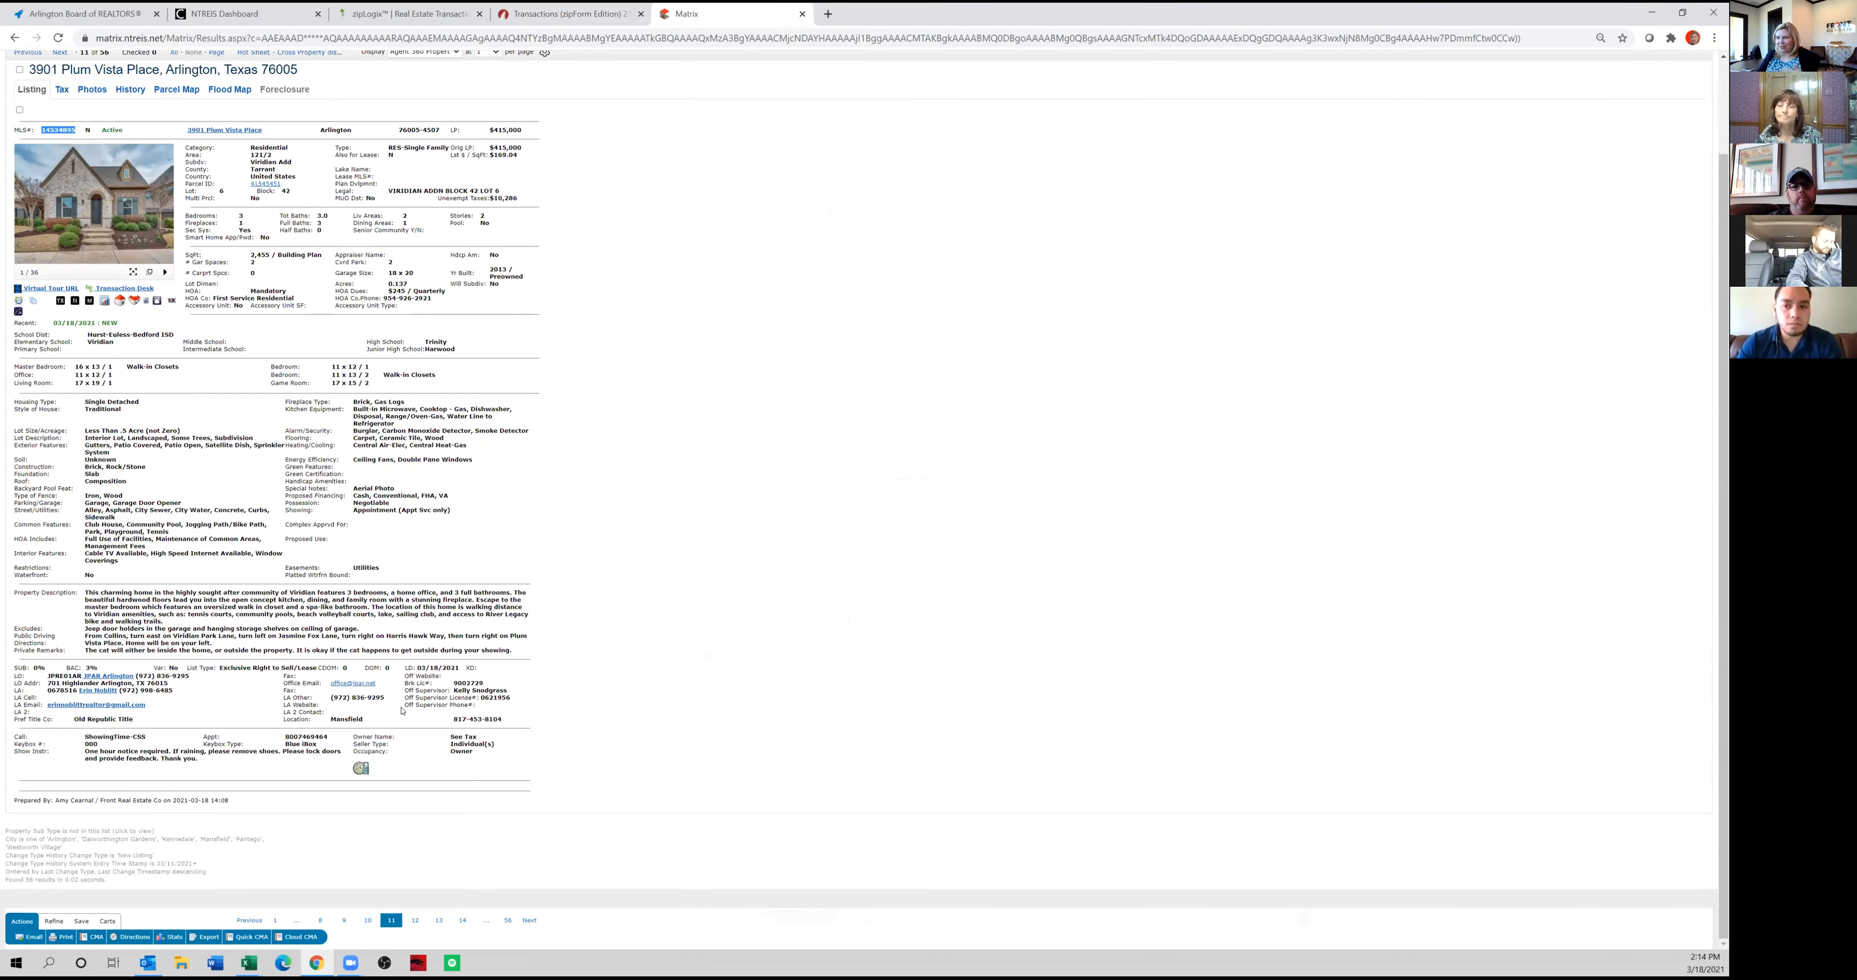
{"action": "left_click", "coordinate": [61, 302]}
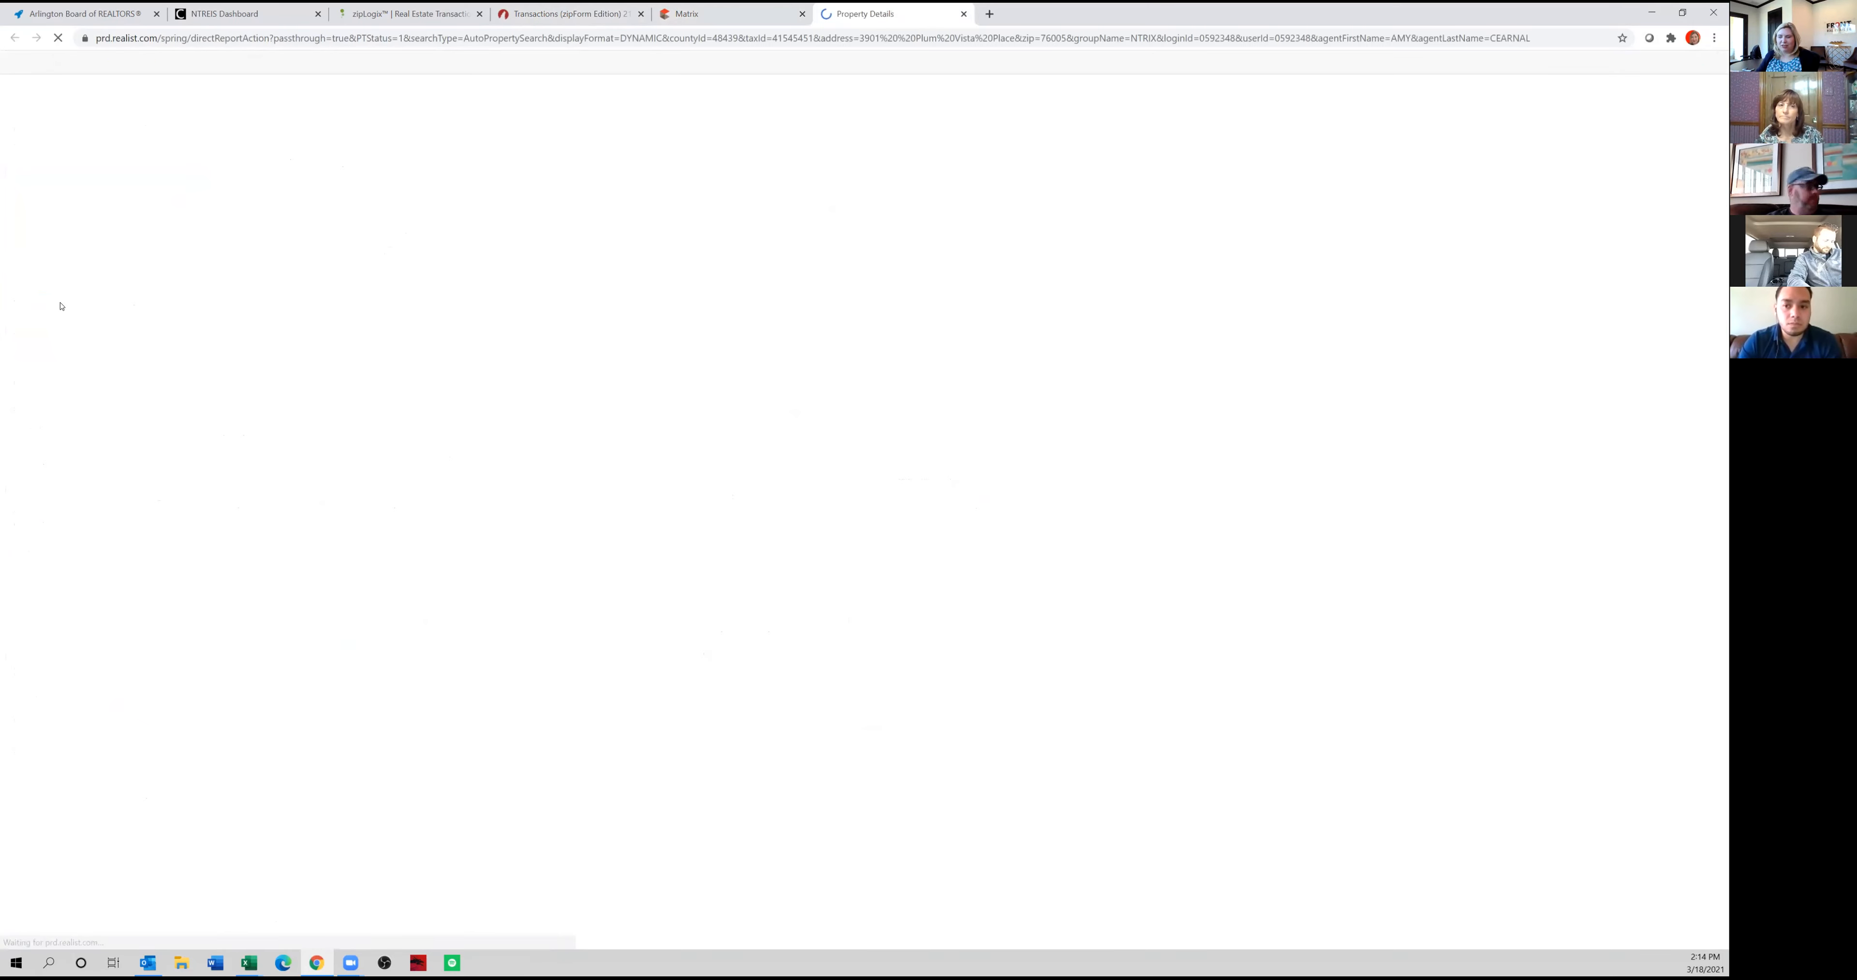
{"action": "left_click_drag", "start_coordinate": [534, 138], "coordinate": [432, 143]}
{"action": "key", "text": "ctrl+c"}
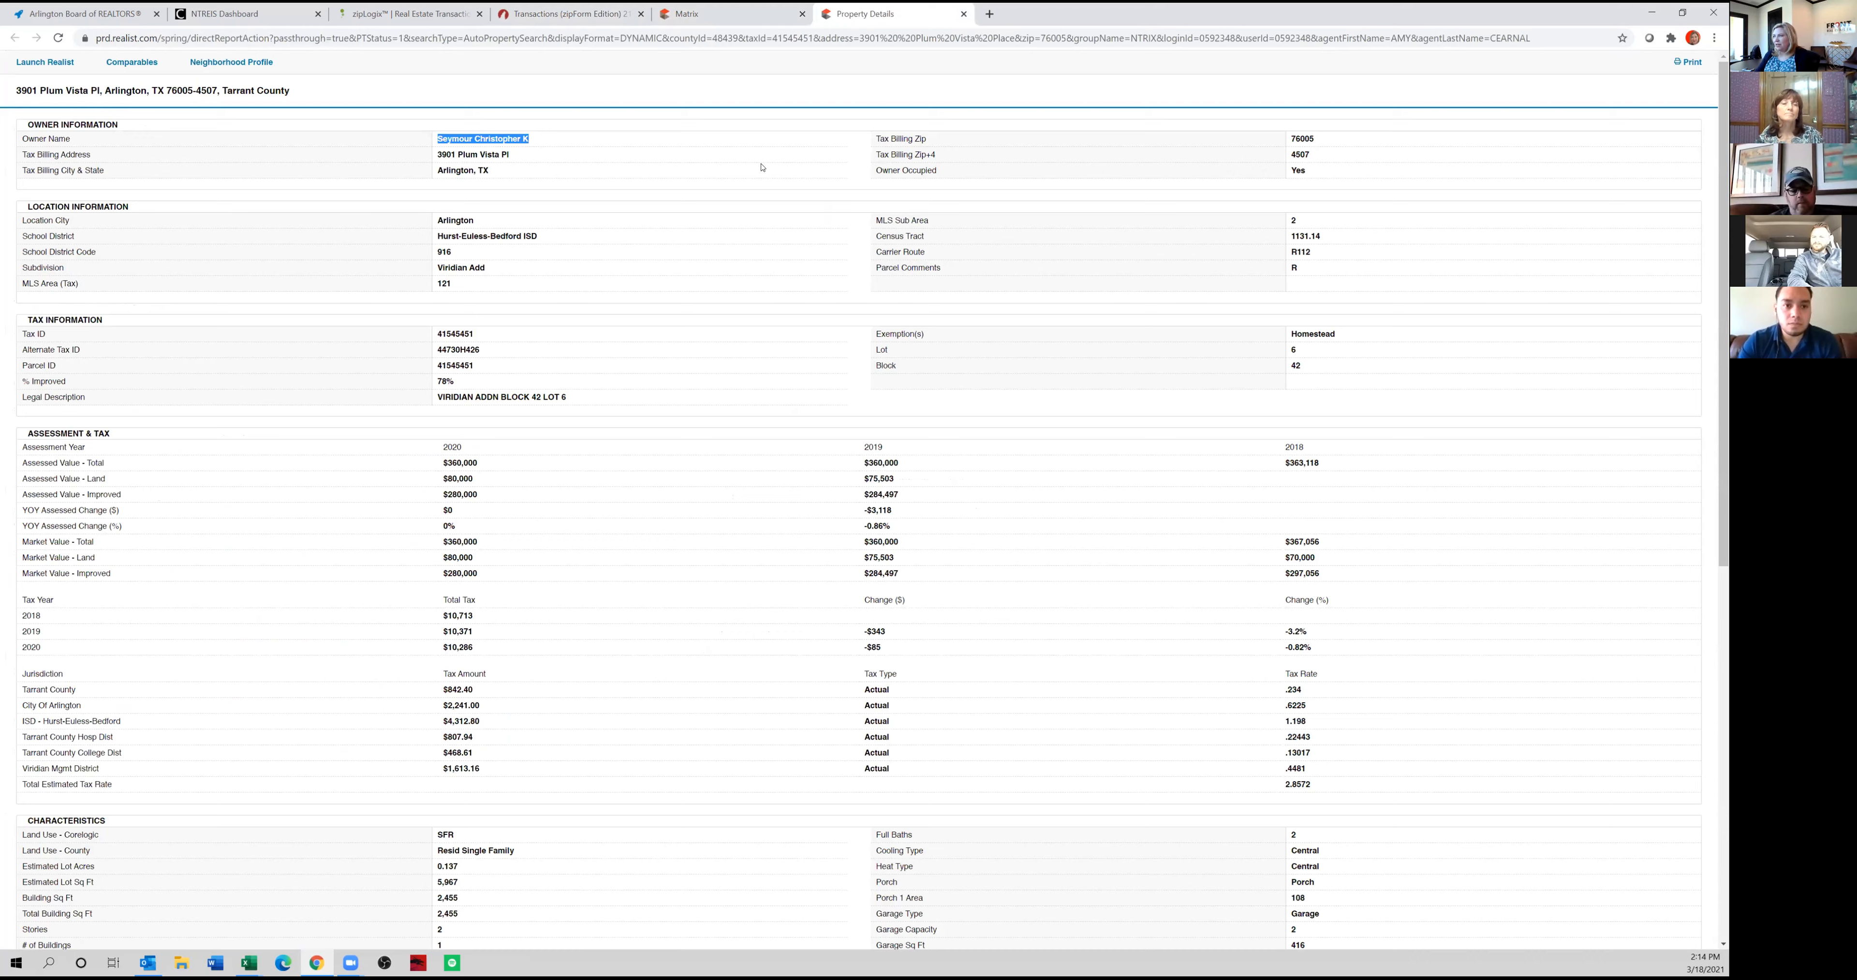
Enter the owner's name from the tax record as the contract's first seller, reordered to put the first name before the surname.
{"action": "left_click", "coordinate": [722, 16]}
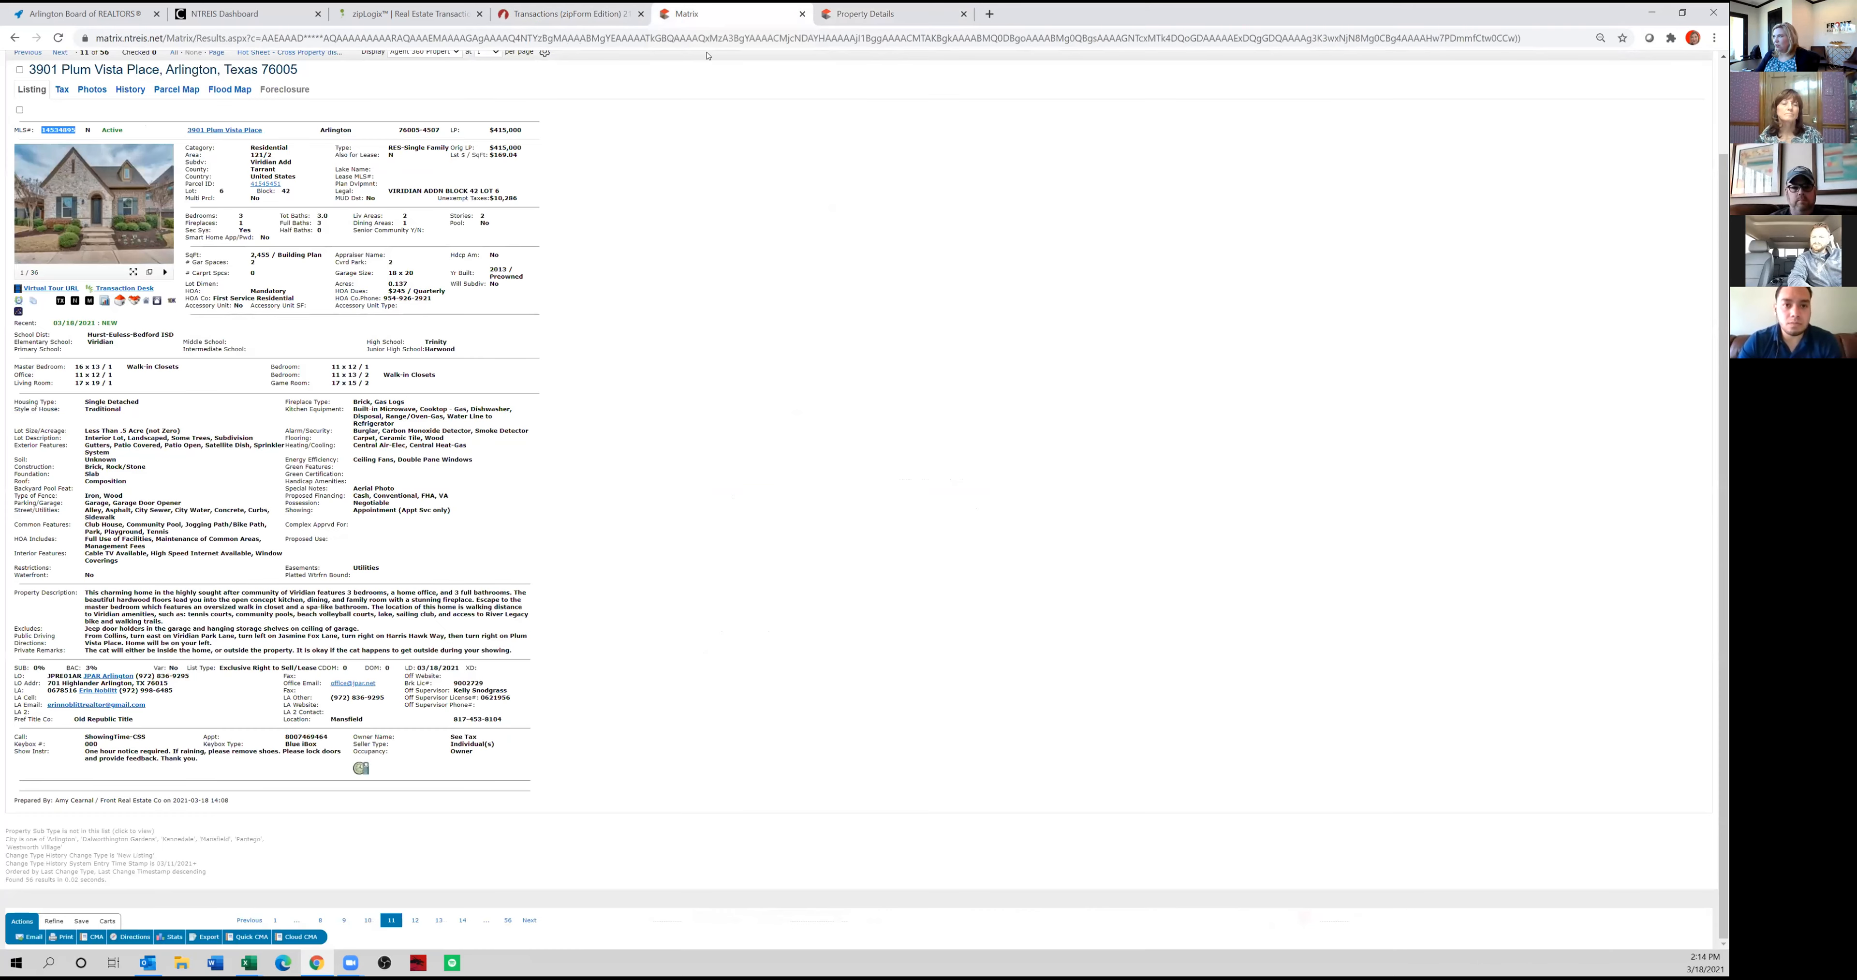
{"action": "left_click", "coordinate": [570, 14]}
{"action": "key", "text": "ctrl+v"}
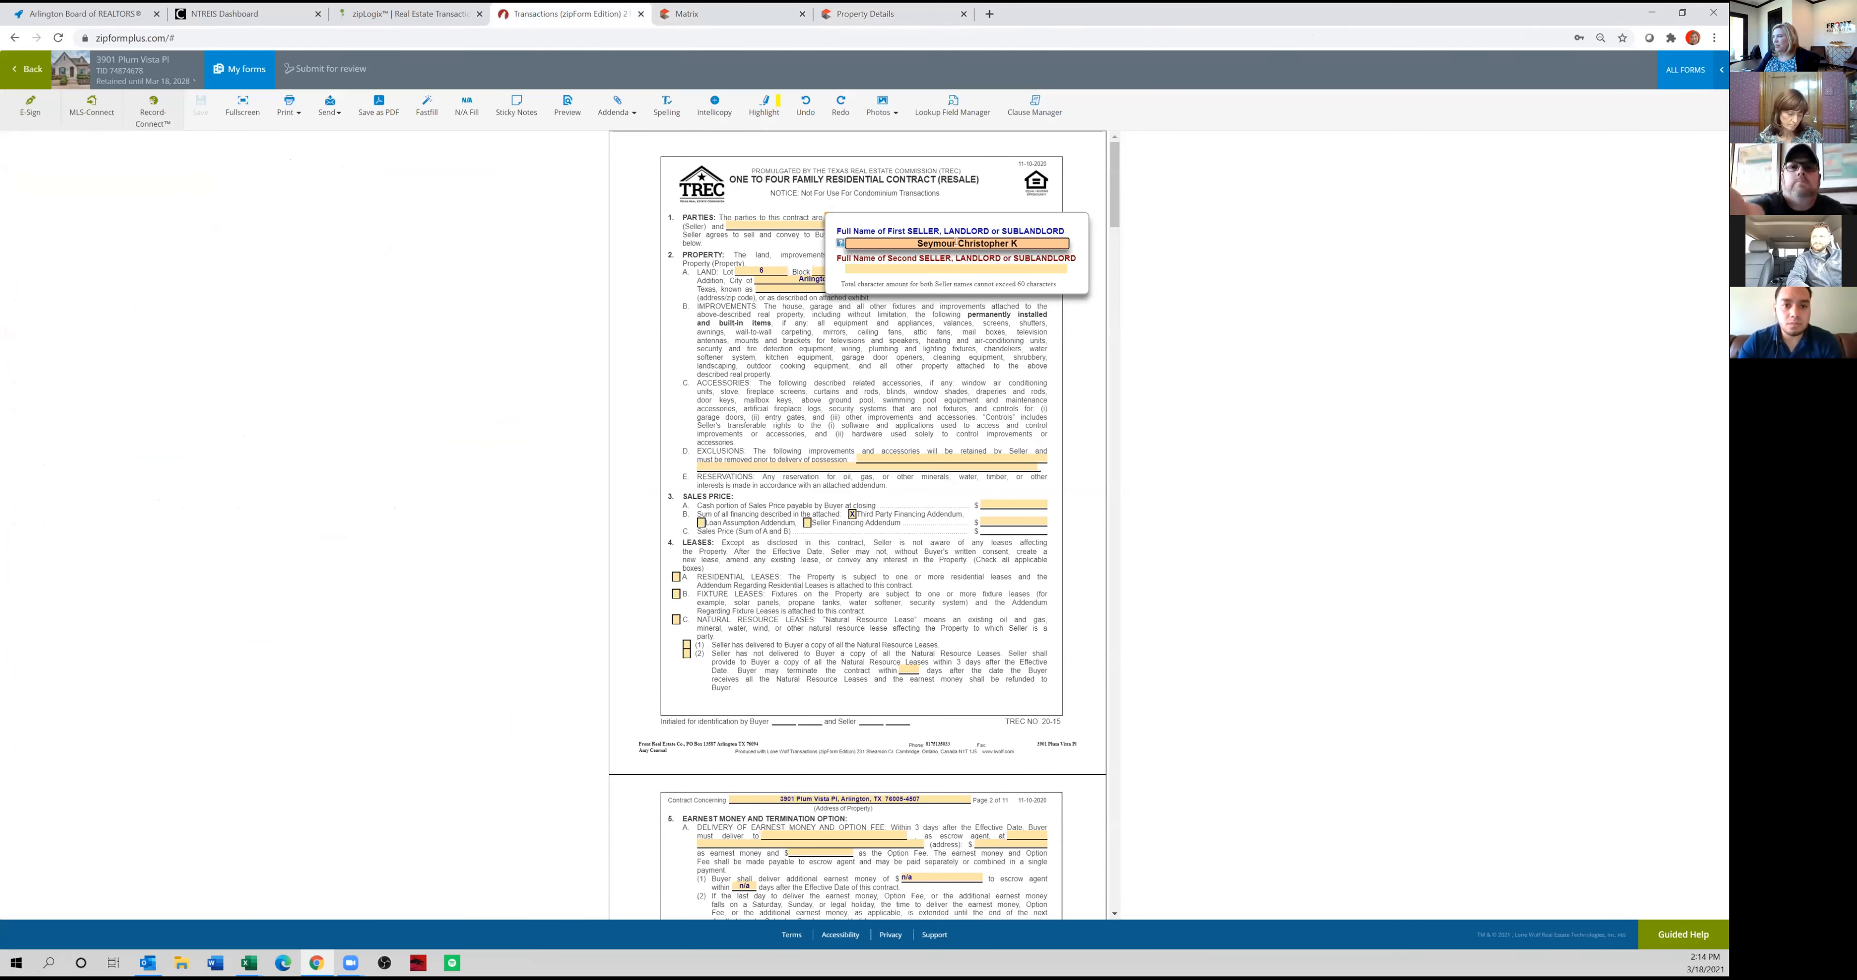
{"action": "left_click_drag", "start_coordinate": [956, 242], "coordinate": [858, 223]}
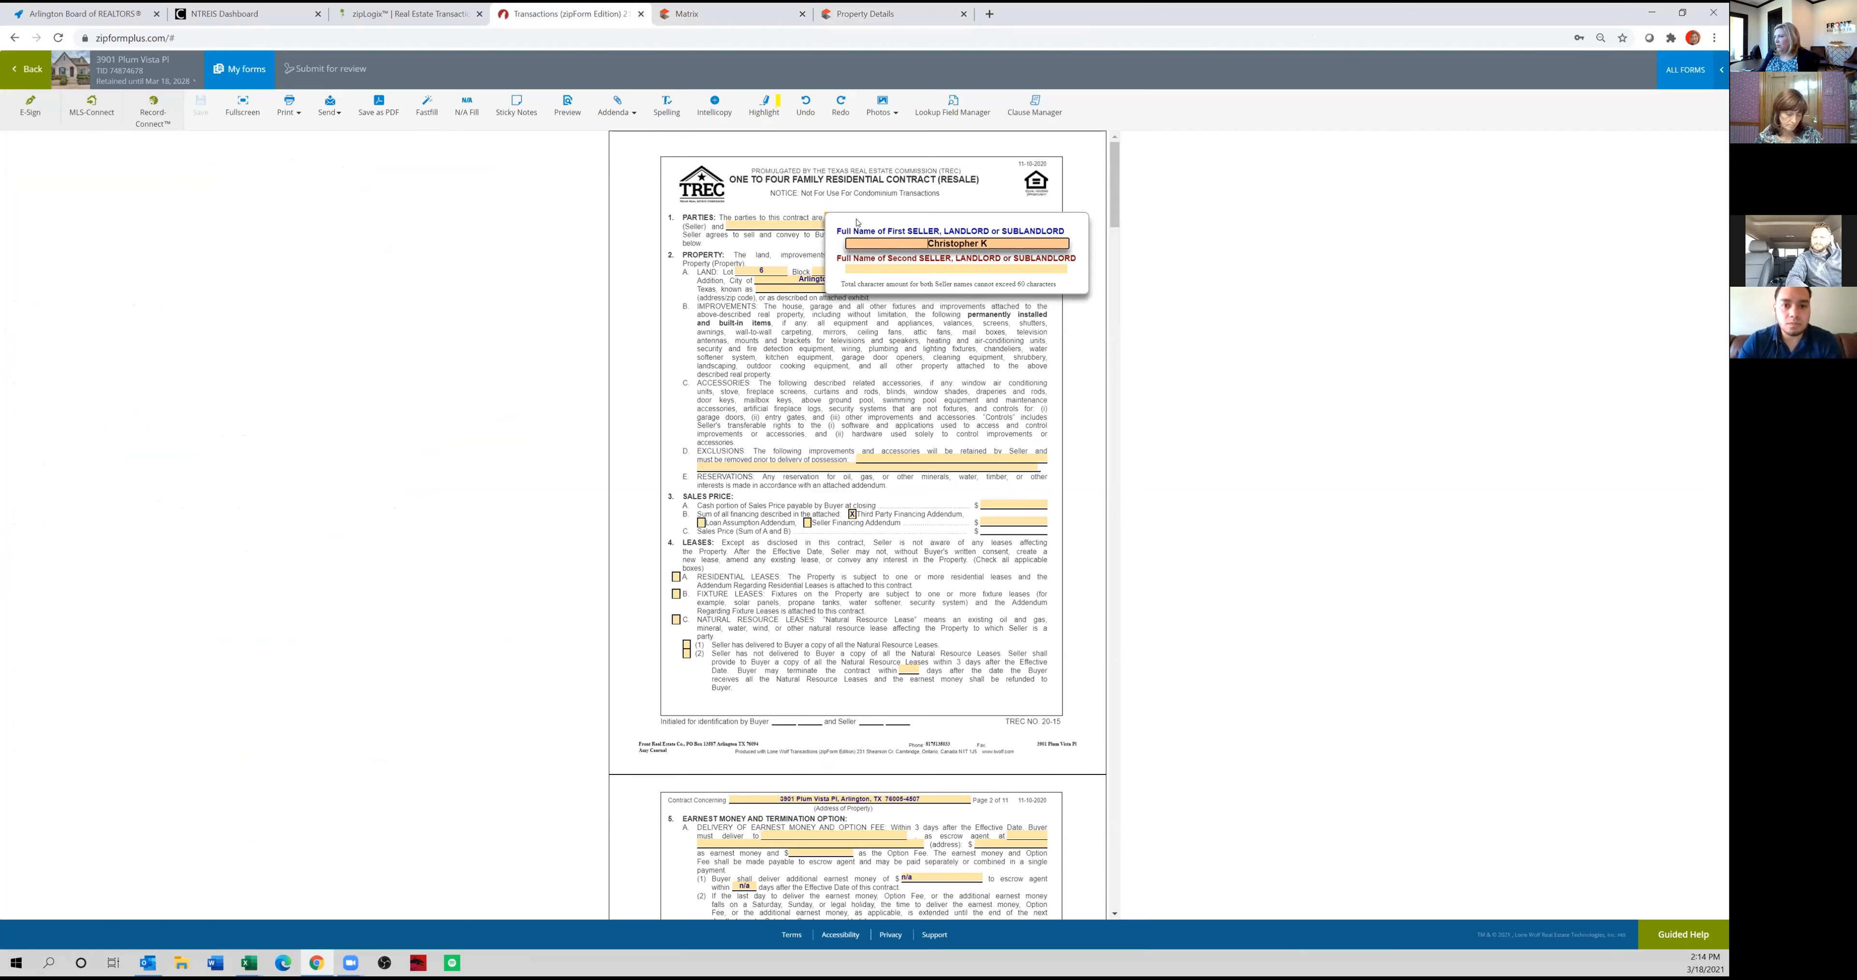
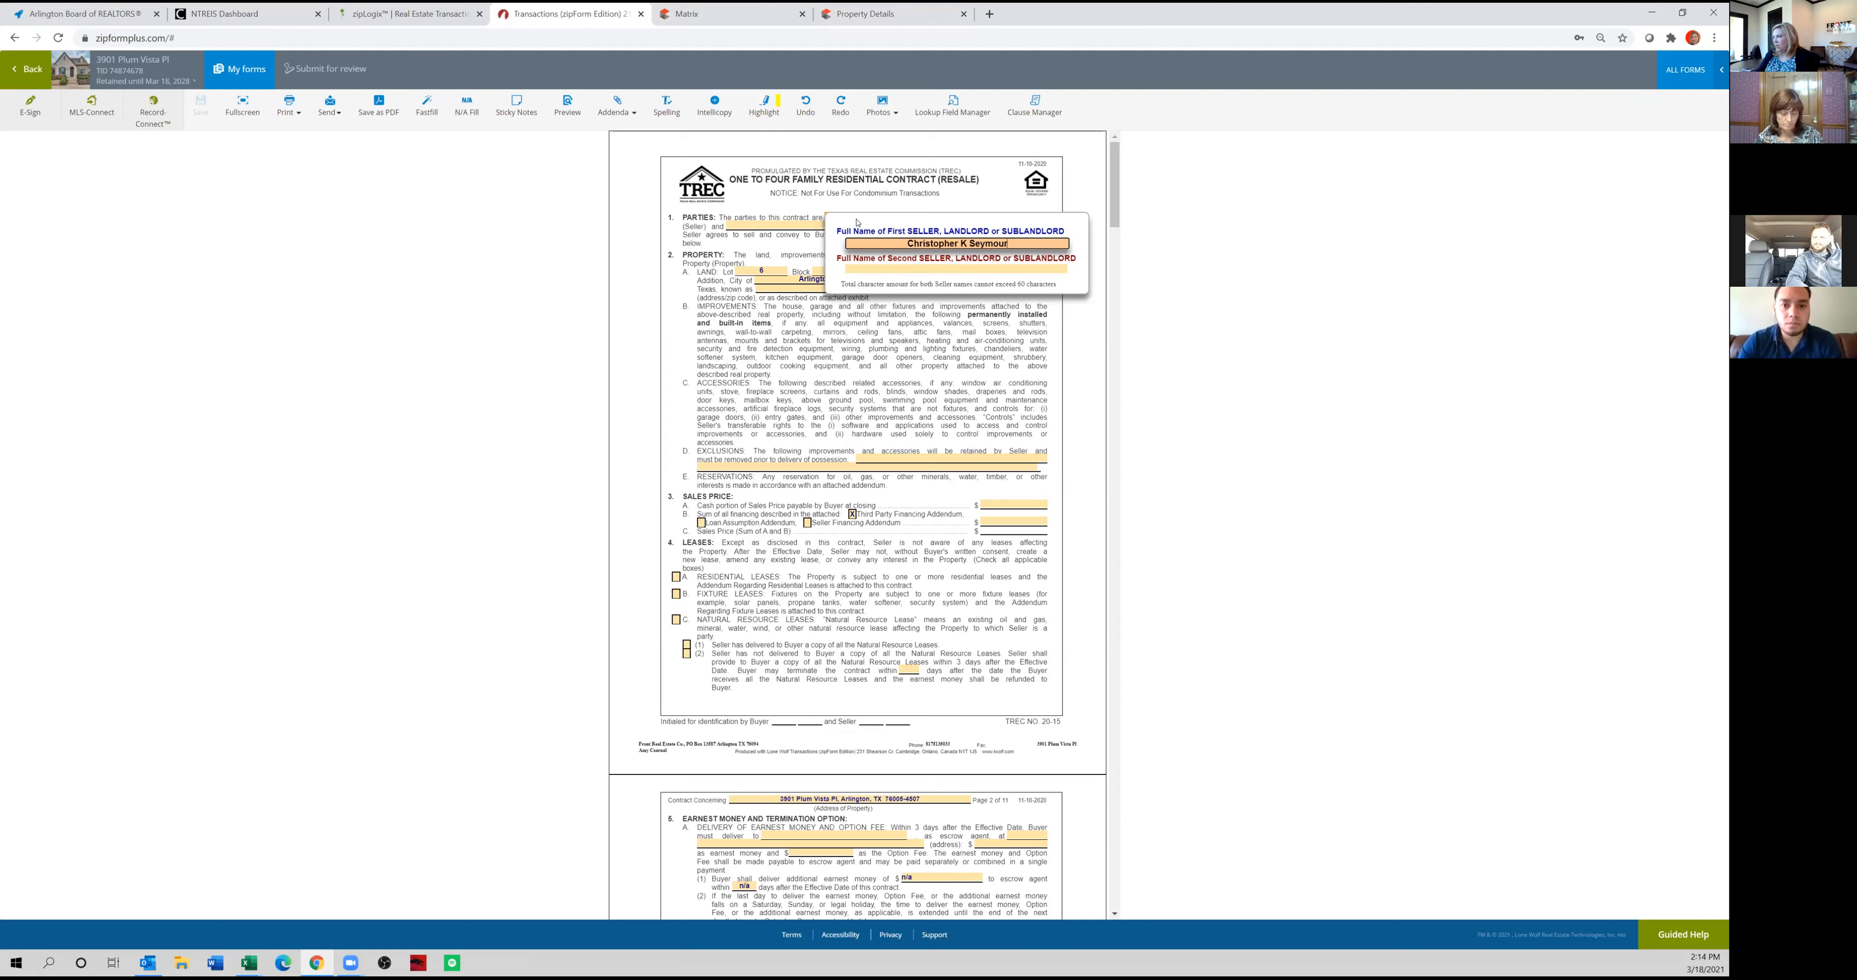
{"action": "key", "text": "Tab"}
{"action": "left_click", "coordinate": [938, 334]}
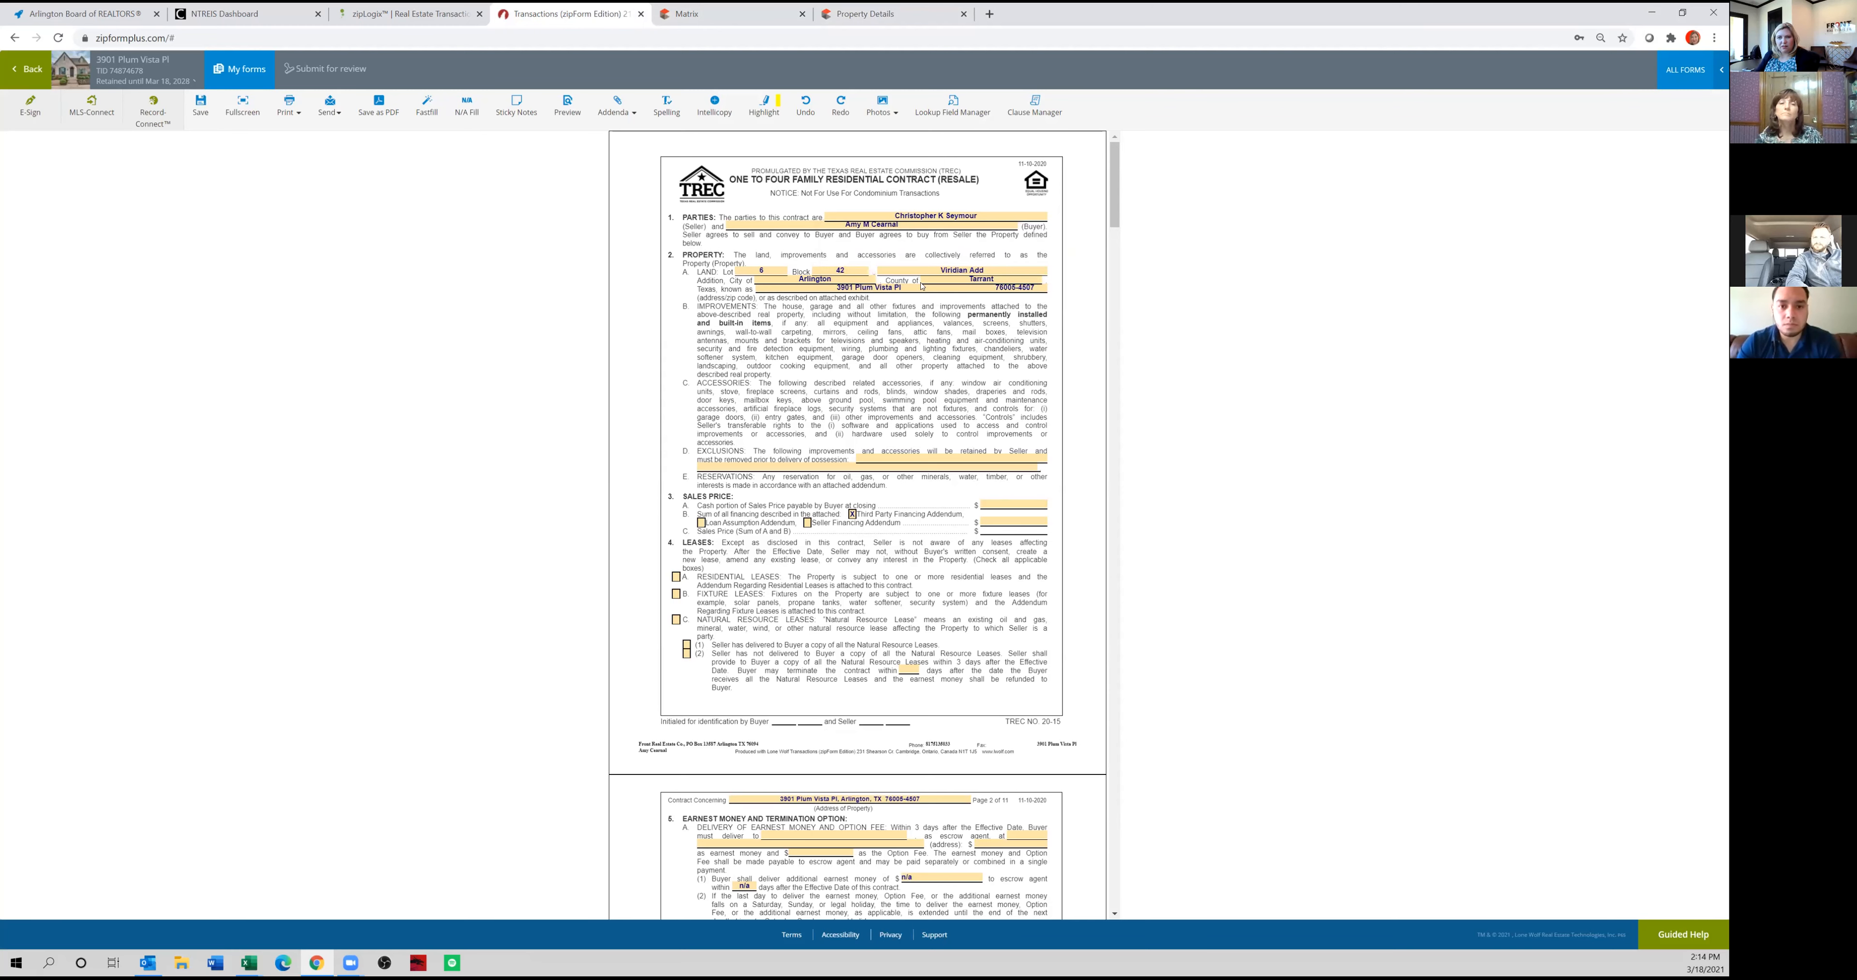
Fill the contract's Exclusions with the listing's excluded items: "Jeep door holders in the garage and hanging storage shelves on ceiling of garage".
{"action": "scroll", "coordinate": [940, 406], "scroll_direction": "down", "scroll_amount": 1}
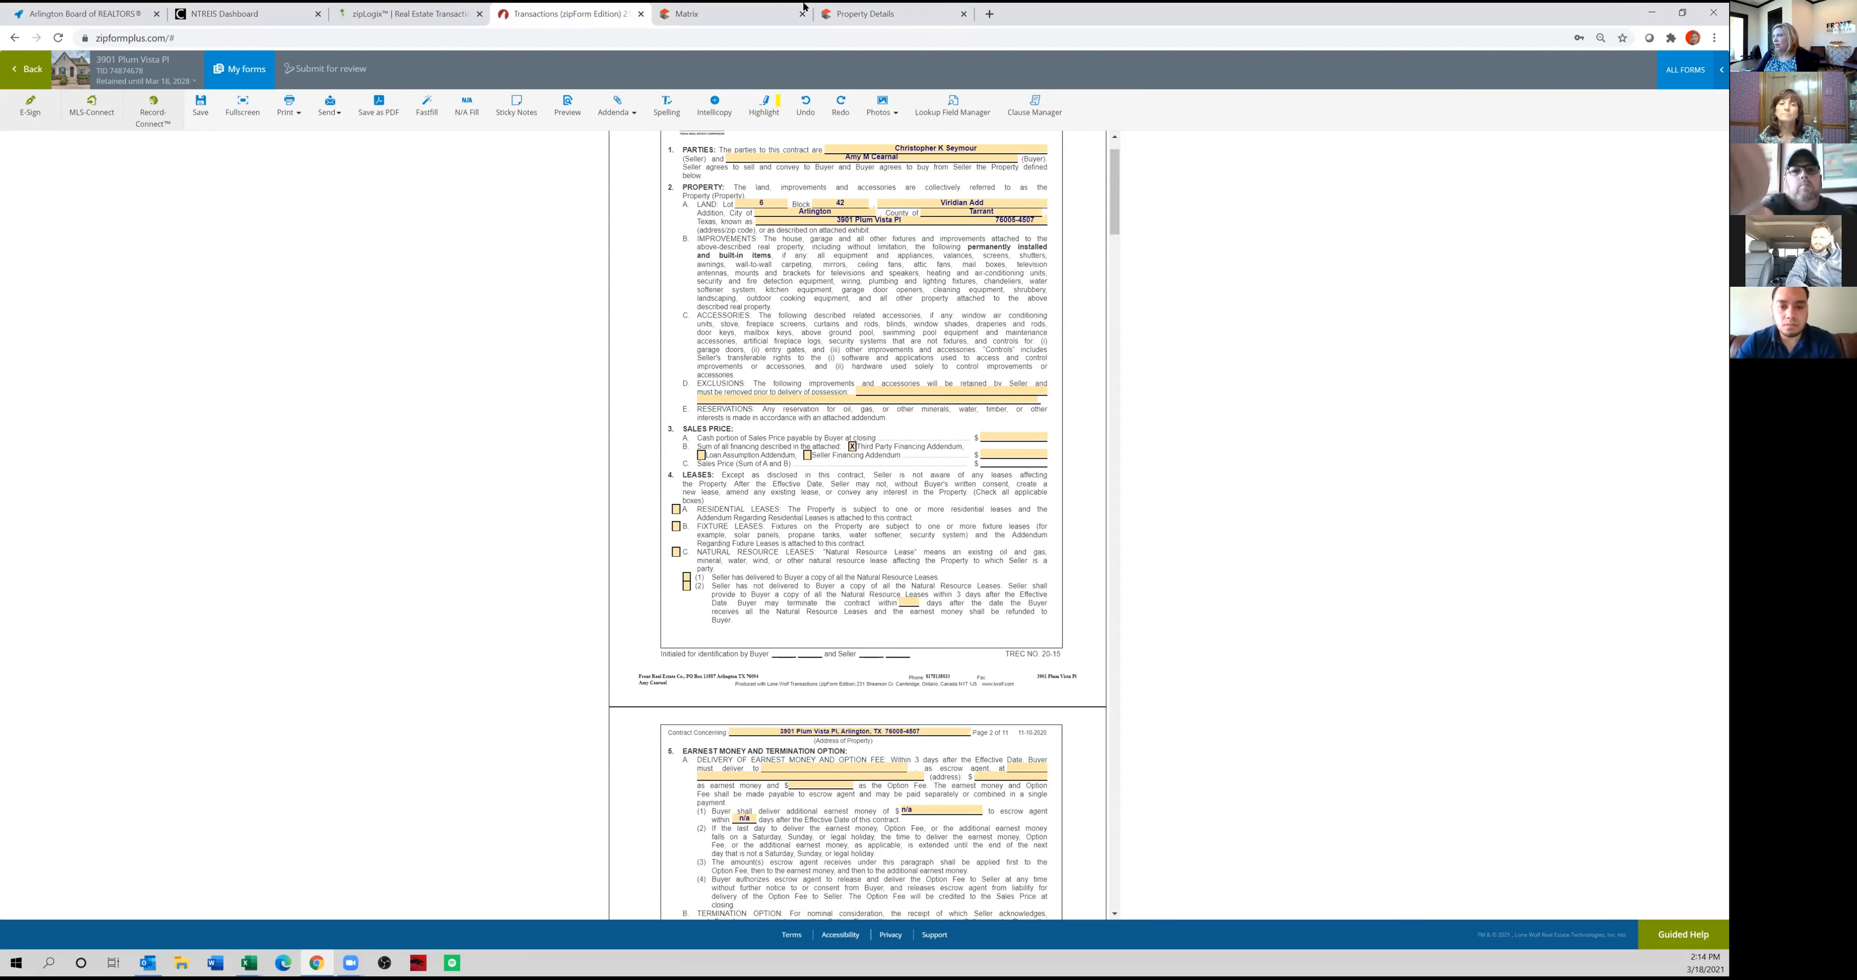
{"action": "left_click", "coordinate": [765, 21]}
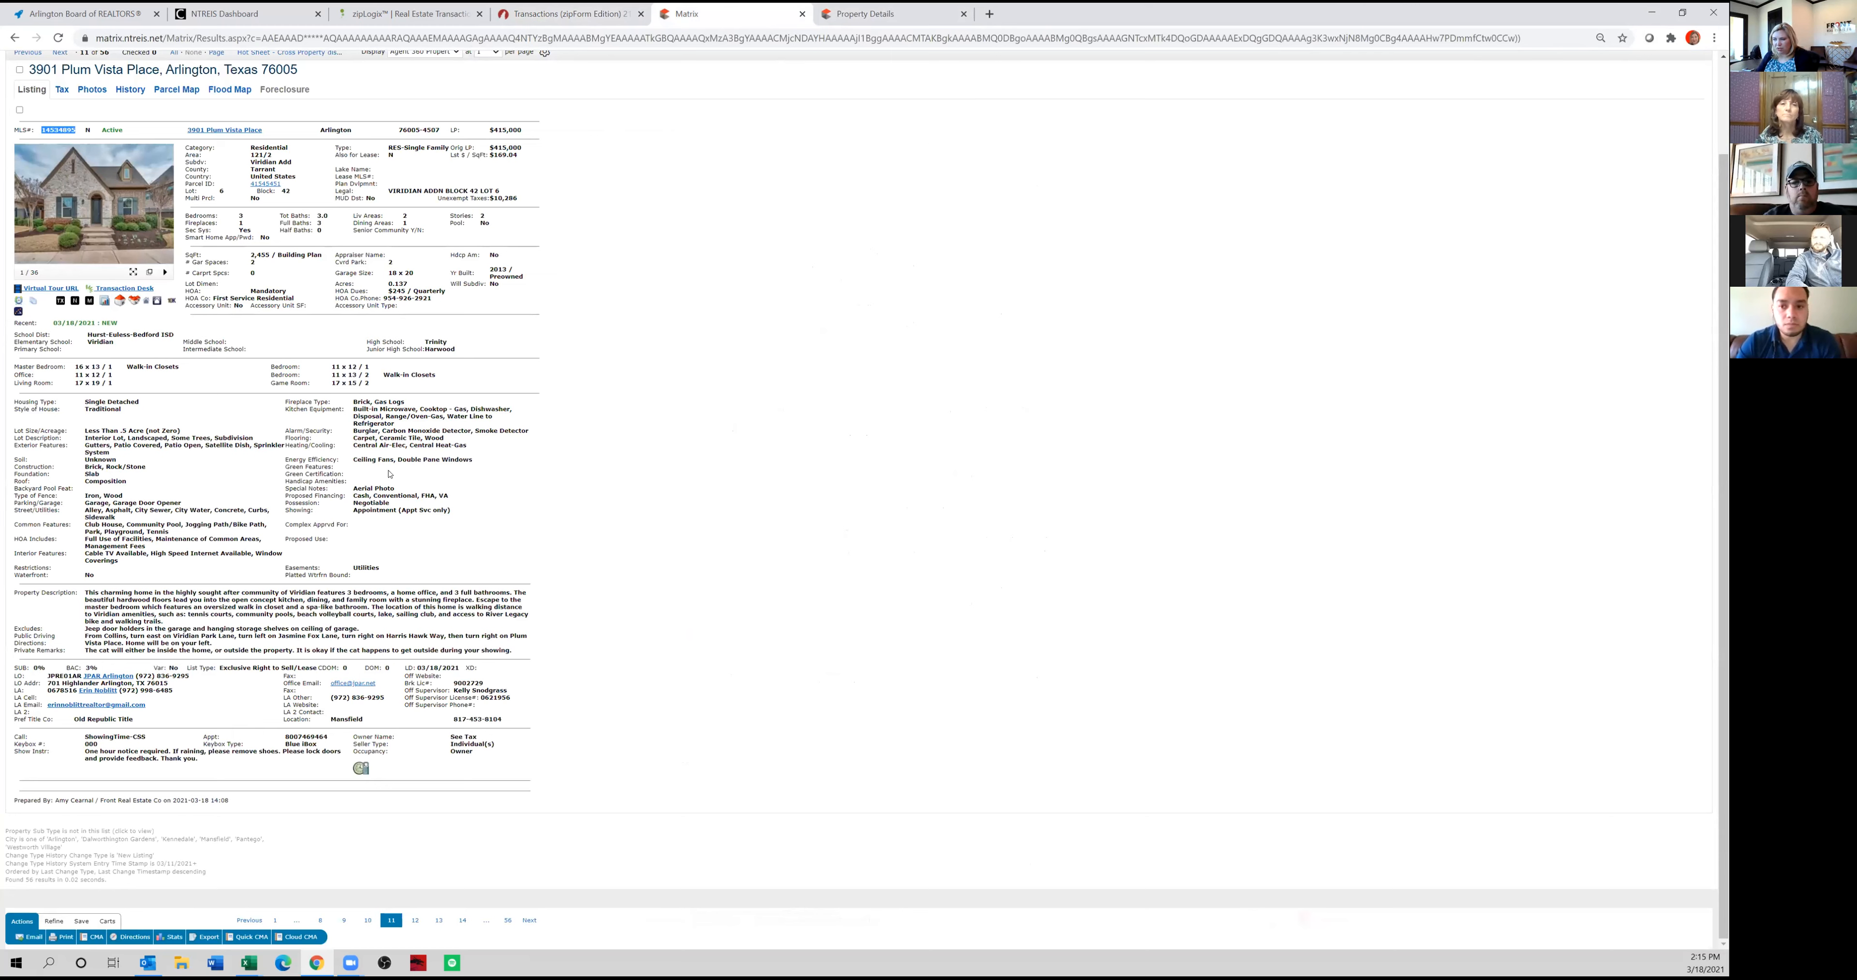
{"action": "left_click_drag", "start_coordinate": [85, 628], "coordinate": [348, 628]}
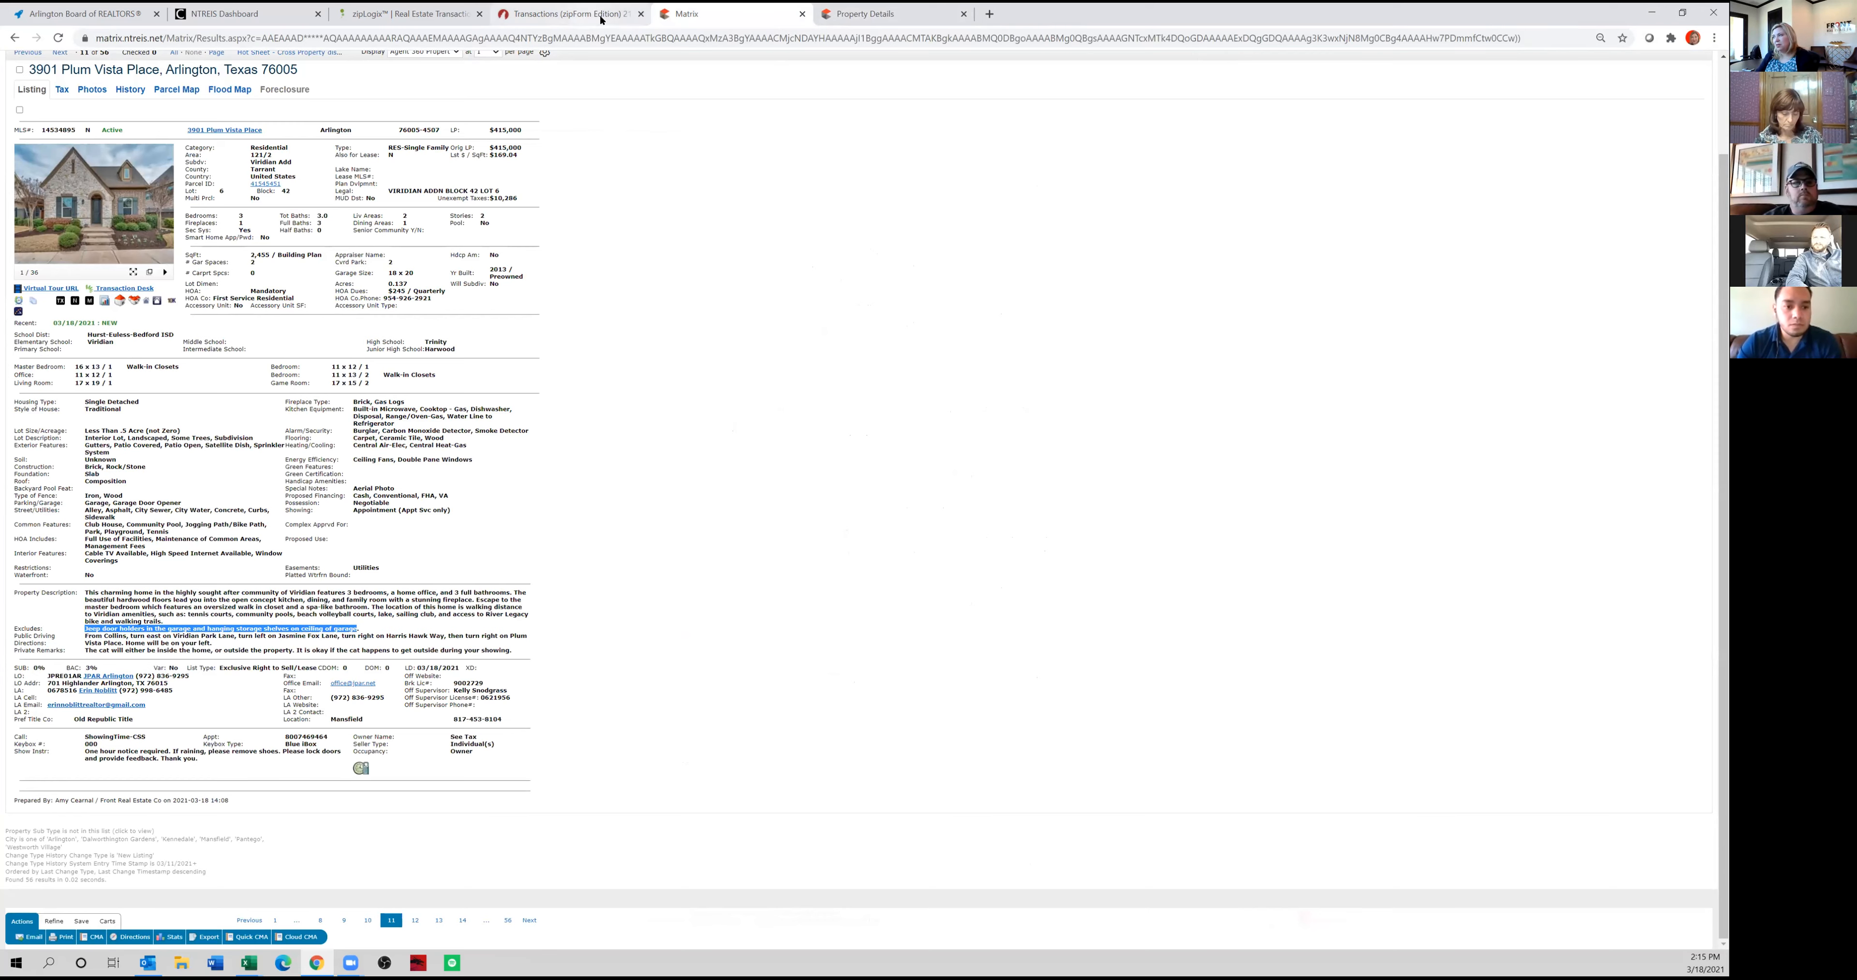
{"action": "left_click", "coordinate": [562, 13]}
{"action": "left_click", "coordinate": [900, 408]}
{"action": "type", "text": "Jeep door holders in the garage and hanging storage shelves on ceiling of garage"}
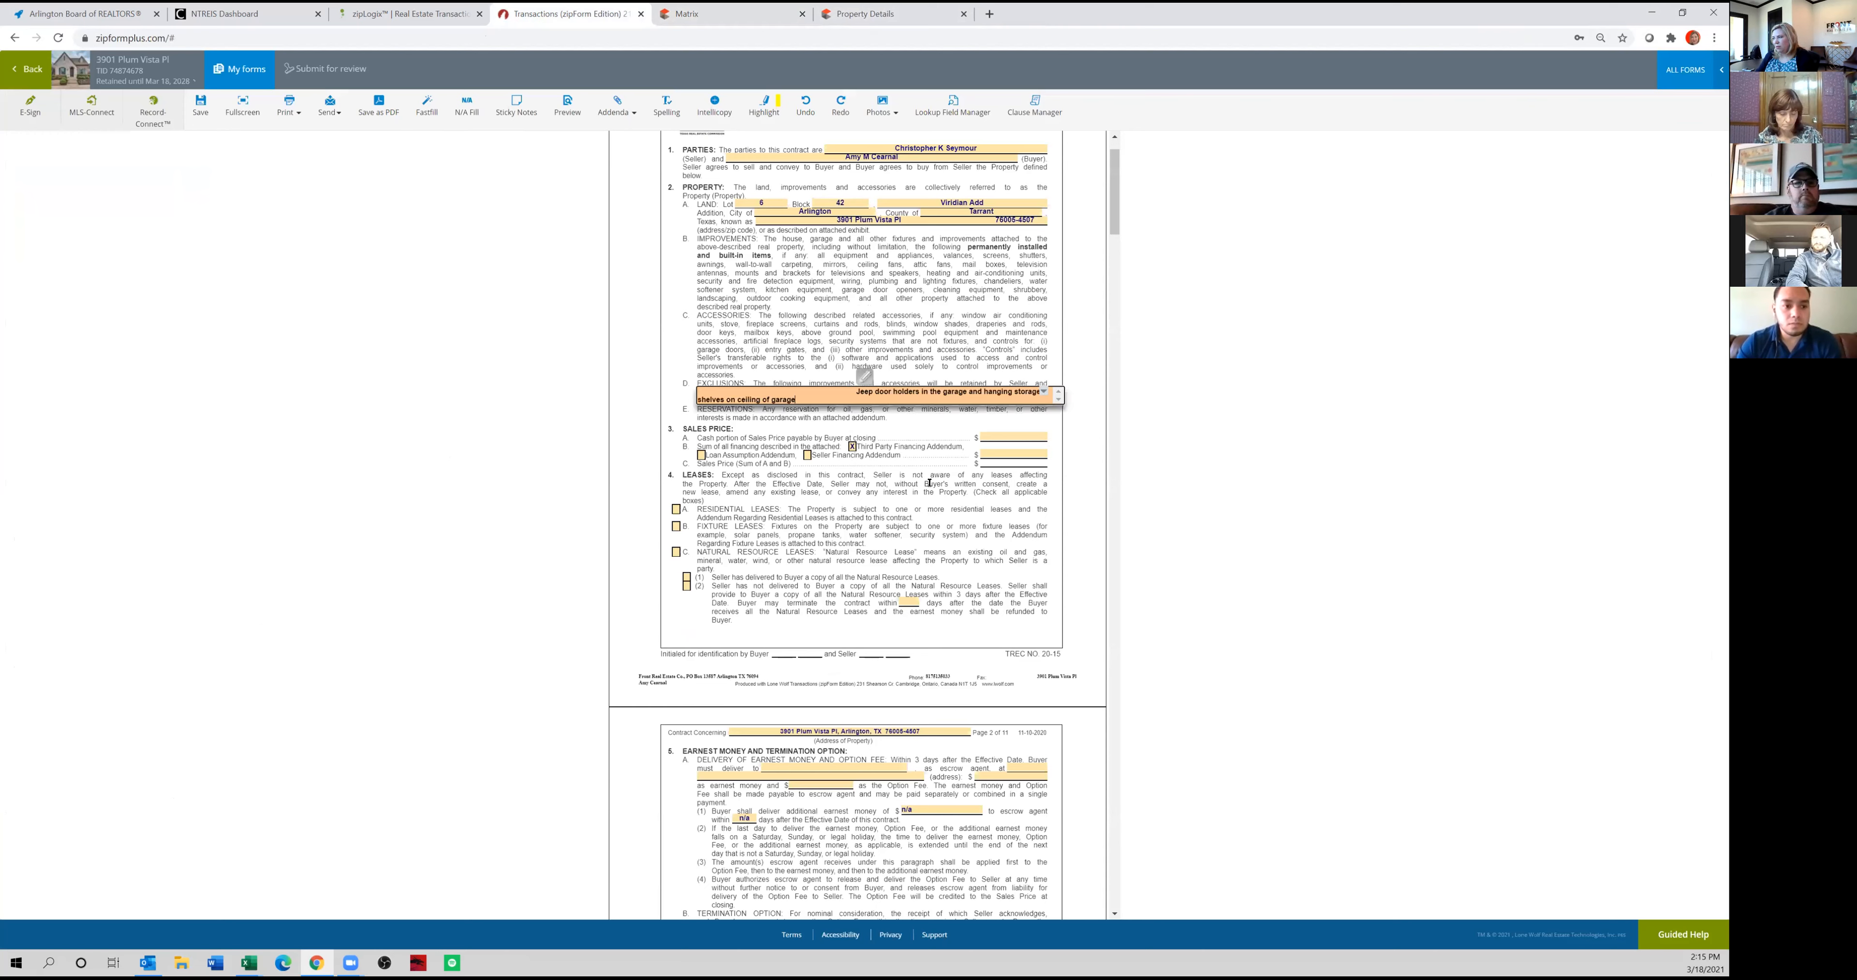
{"action": "left_click", "coordinate": [883, 474]}
{"action": "scroll", "coordinate": [836, 532], "scroll_direction": "down", "scroll_amount": 1}
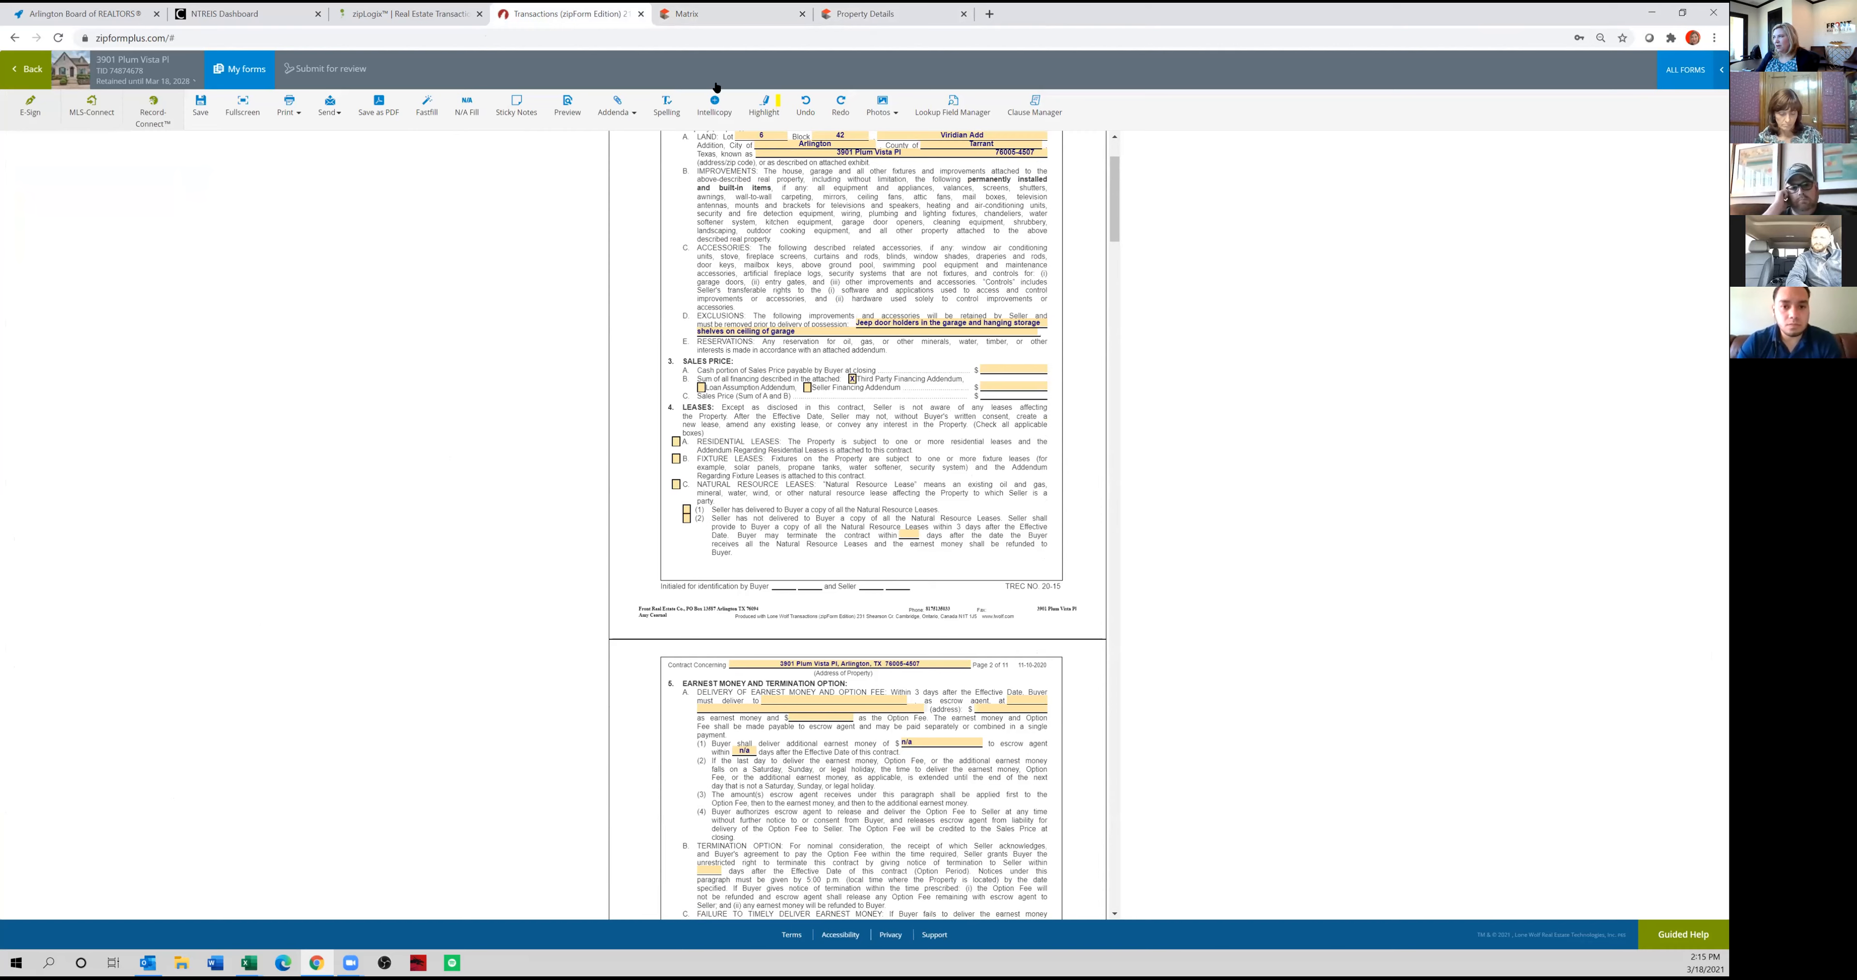
Check the Matrix listing, then calculate 20% of 450,000 with the plain calculator opened from the contract's cash portion entry.
{"action": "left_click", "coordinate": [700, 16]}
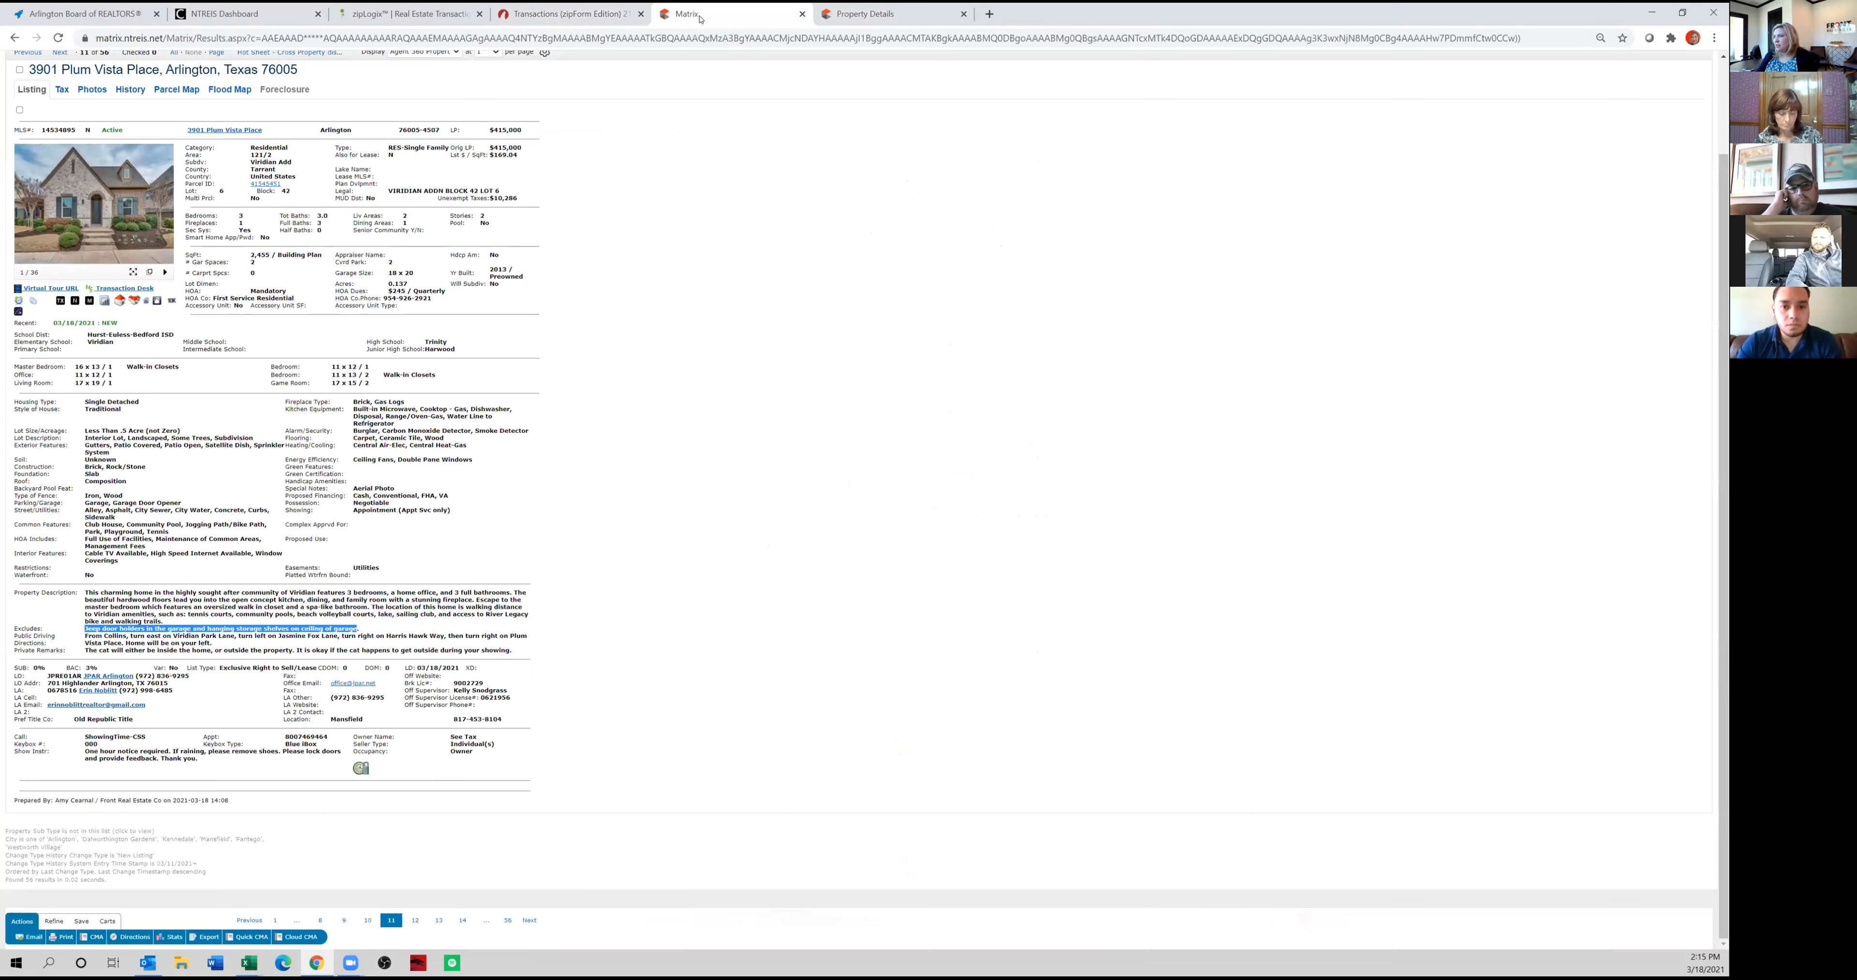
{"action": "left_click", "coordinate": [563, 13]}
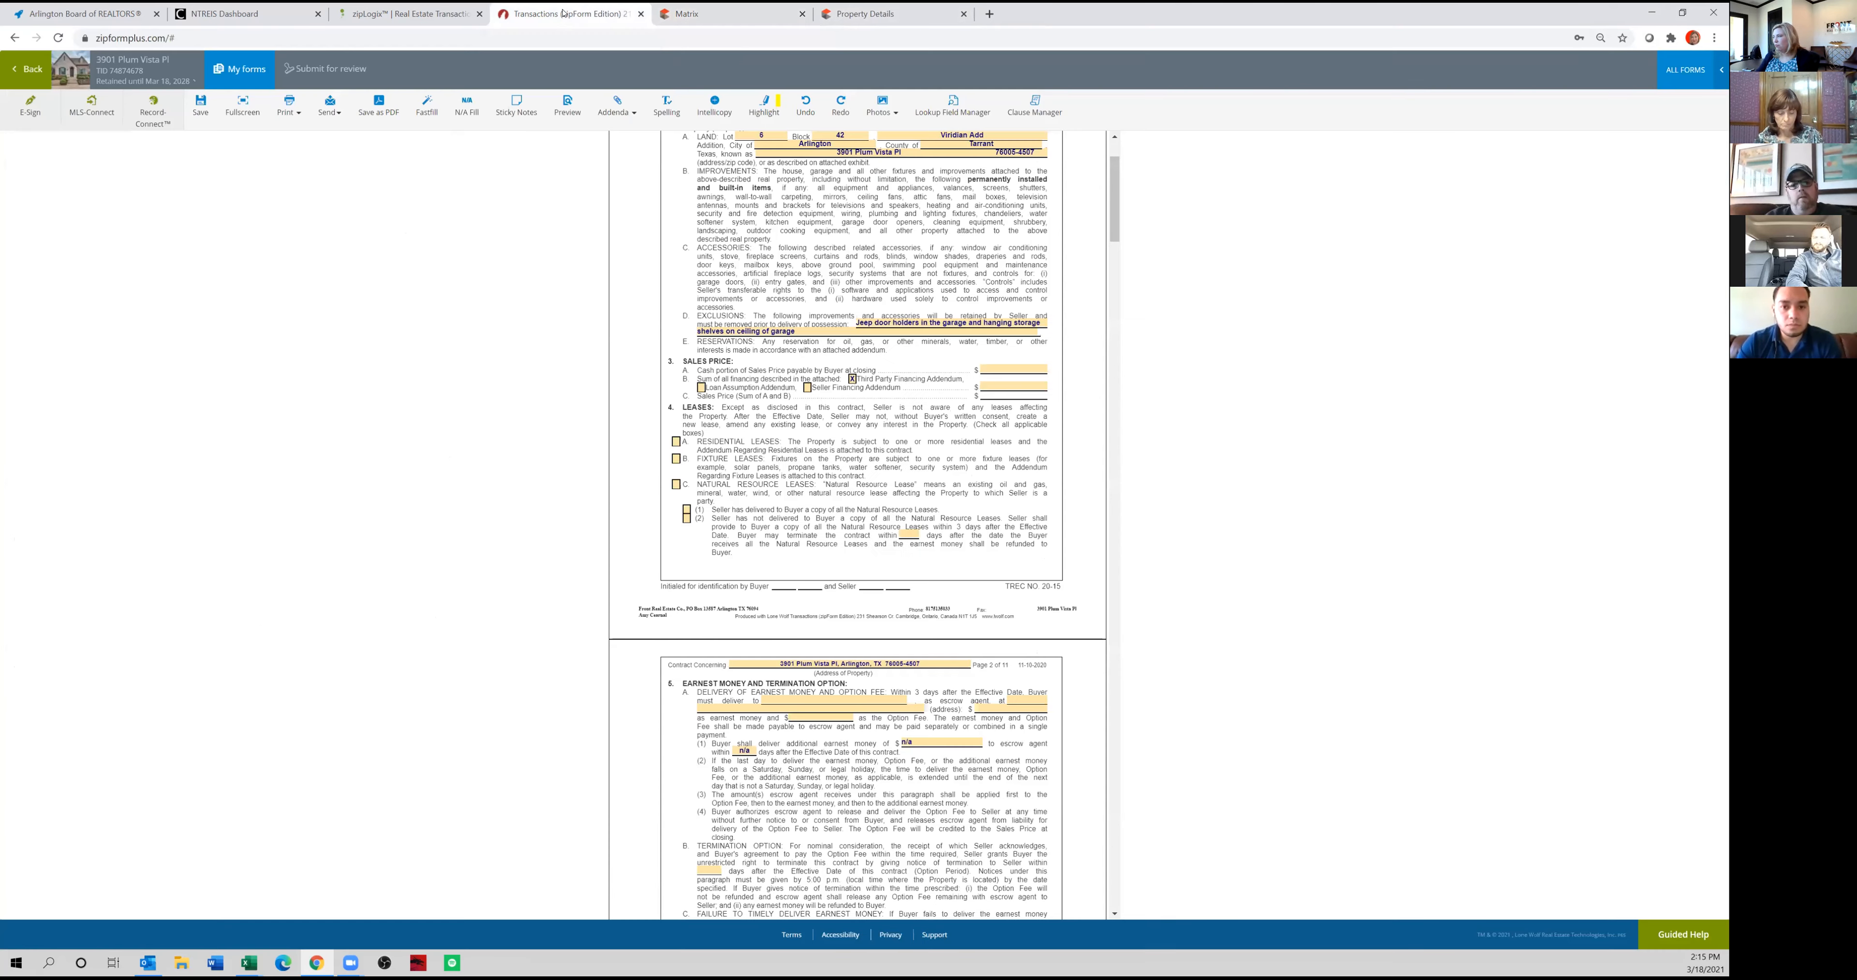
{"action": "left_click", "coordinate": [1014, 368]}
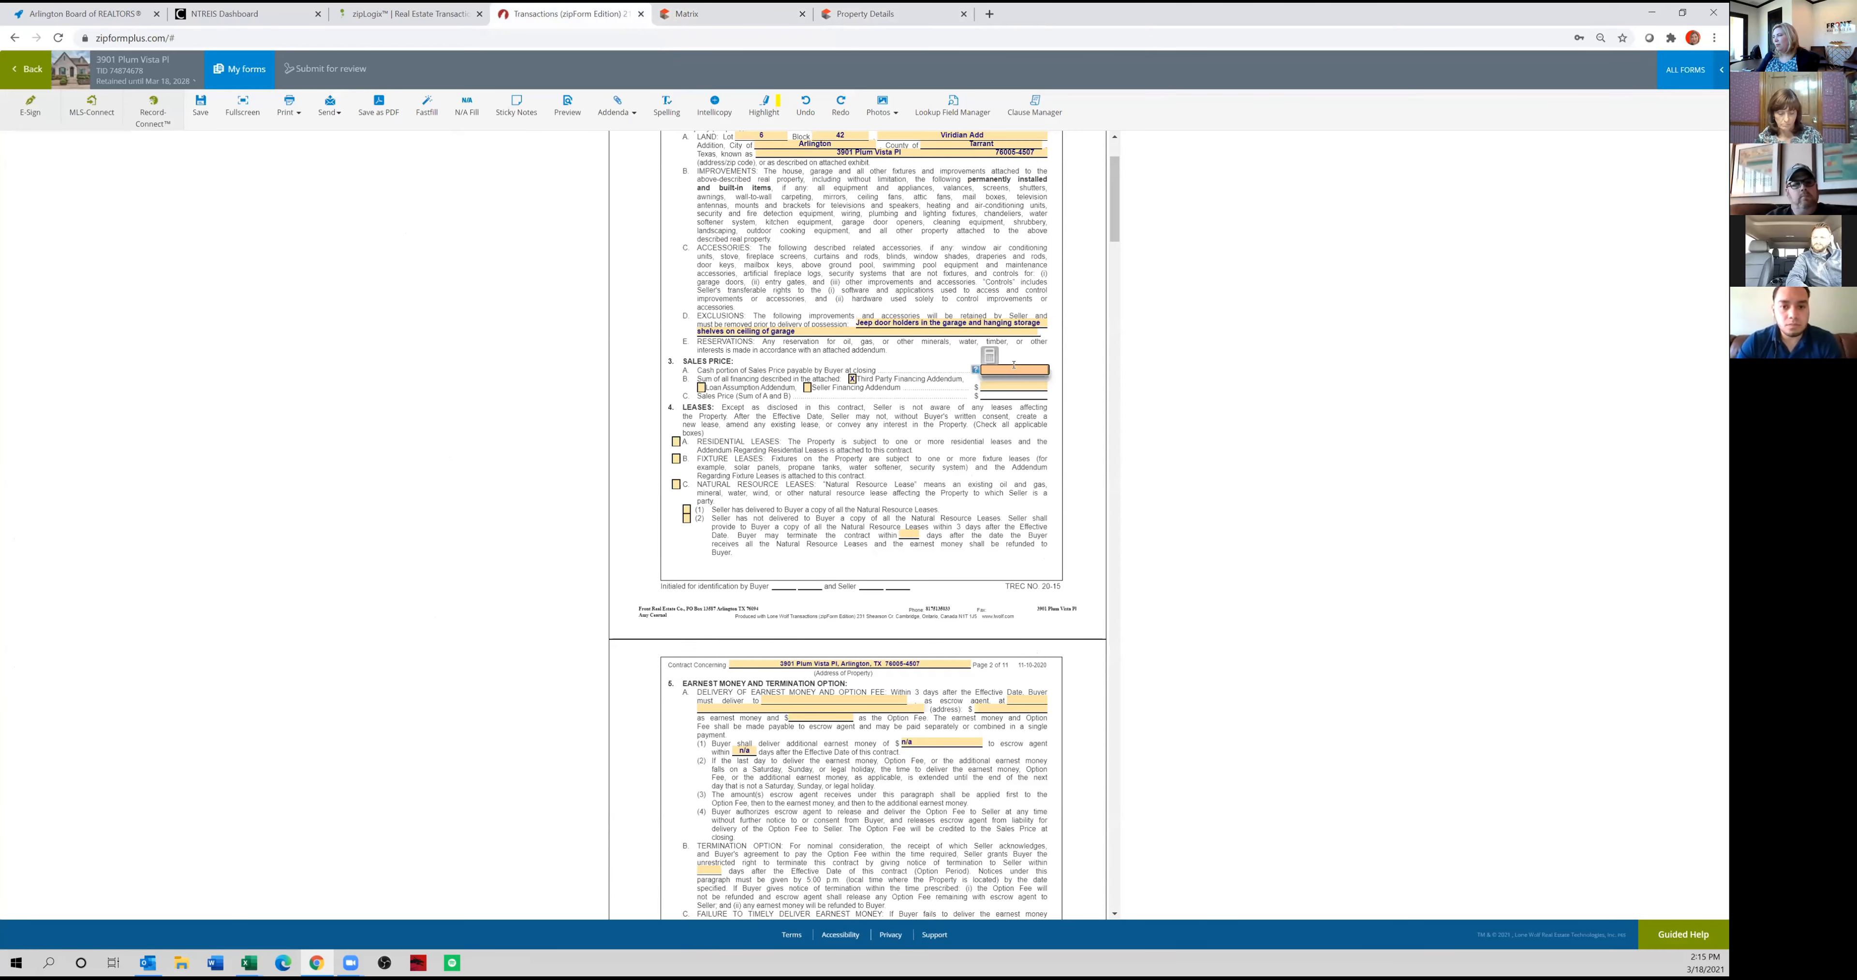
{"action": "left_click", "coordinate": [989, 356]}
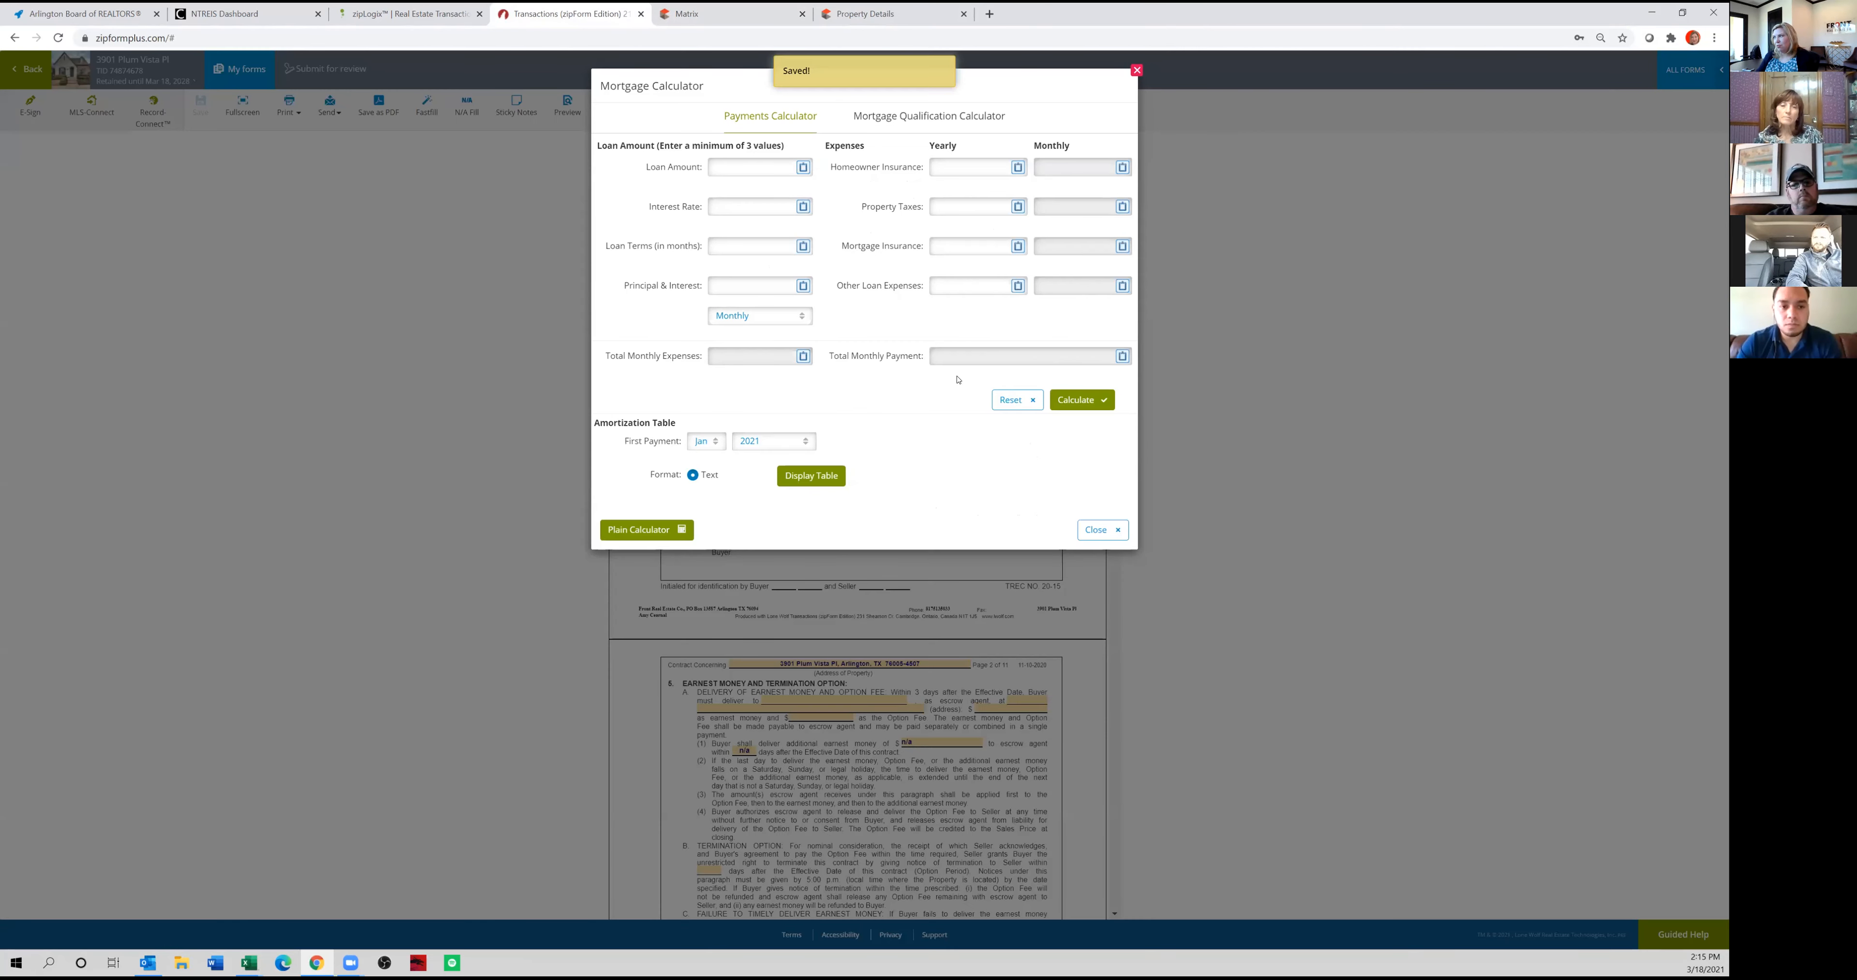
{"action": "left_click", "coordinate": [666, 536]}
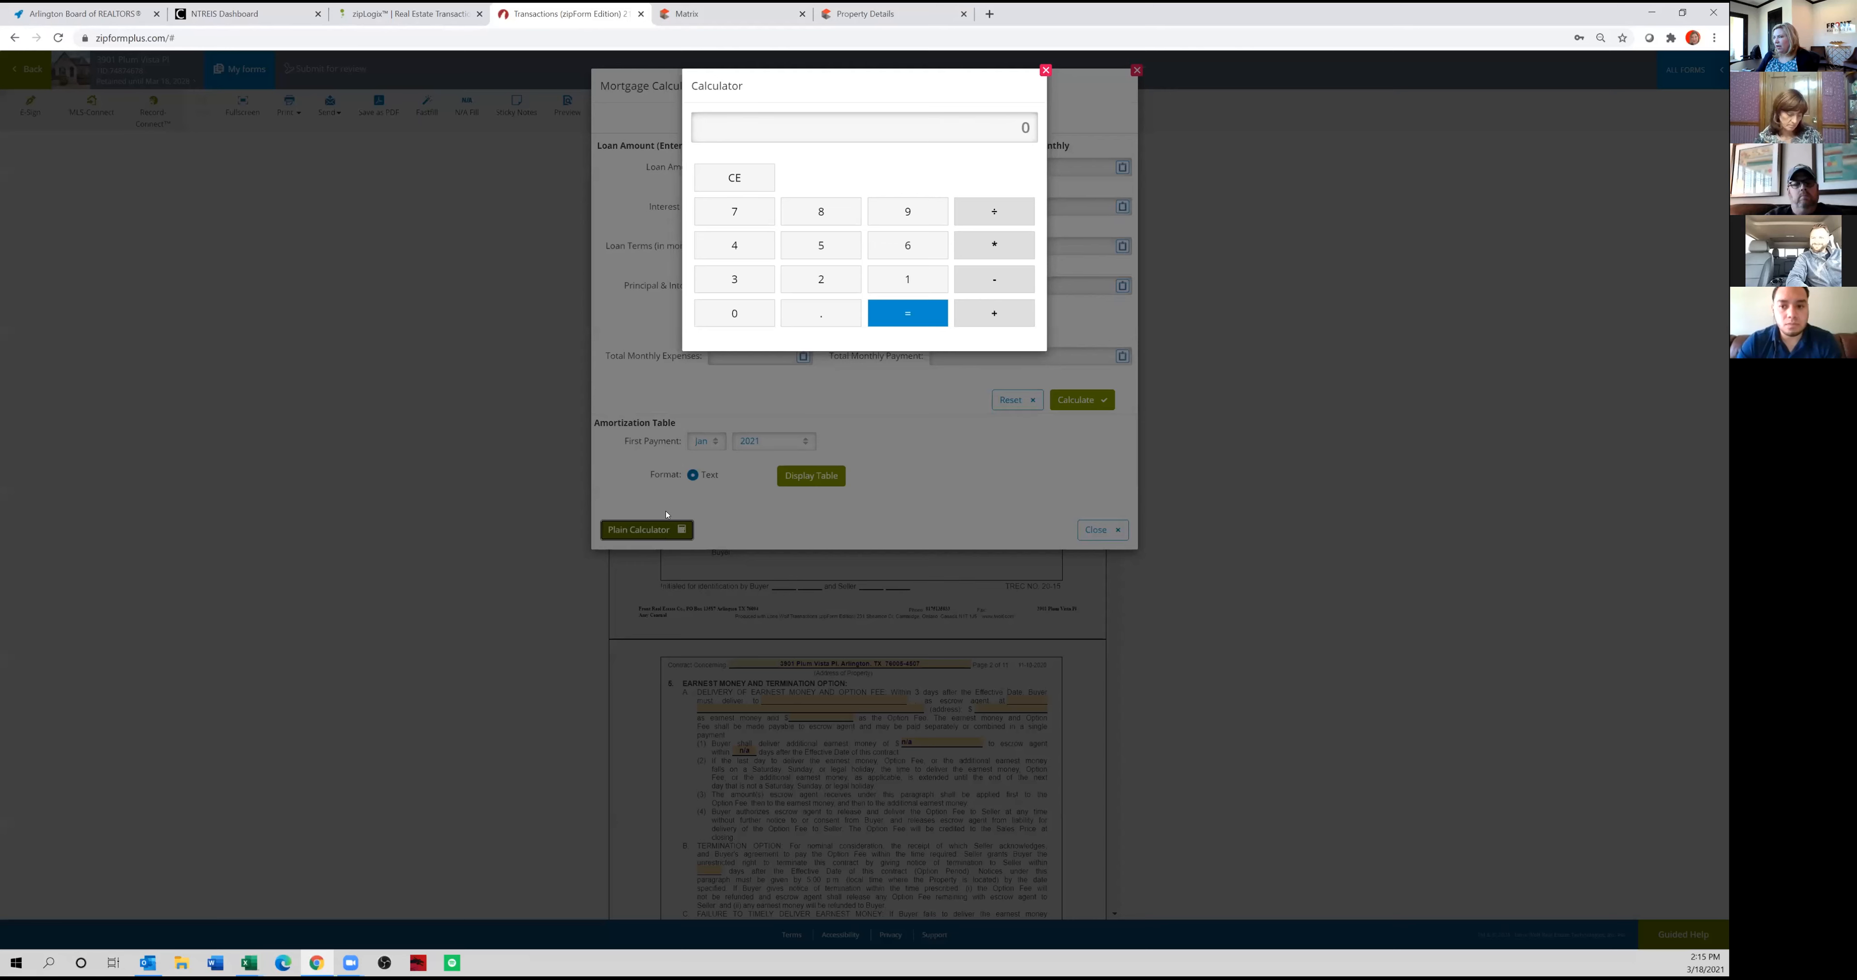
{"action": "left_click", "coordinate": [739, 246]}
{"action": "left_click", "coordinate": [820, 244]}
{"action": "left_click", "coordinate": [735, 314]}
{"action": "left_click", "coordinate": [735, 314]}
{"action": "left_click", "coordinate": [735, 314]}
{"action": "left_click", "coordinate": [735, 314]}
{"action": "left_click", "coordinate": [992, 247]}
{"action": "left_click", "coordinate": [836, 318]}
{"action": "left_click", "coordinate": [842, 284]}
{"action": "left_click", "coordinate": [901, 322]}
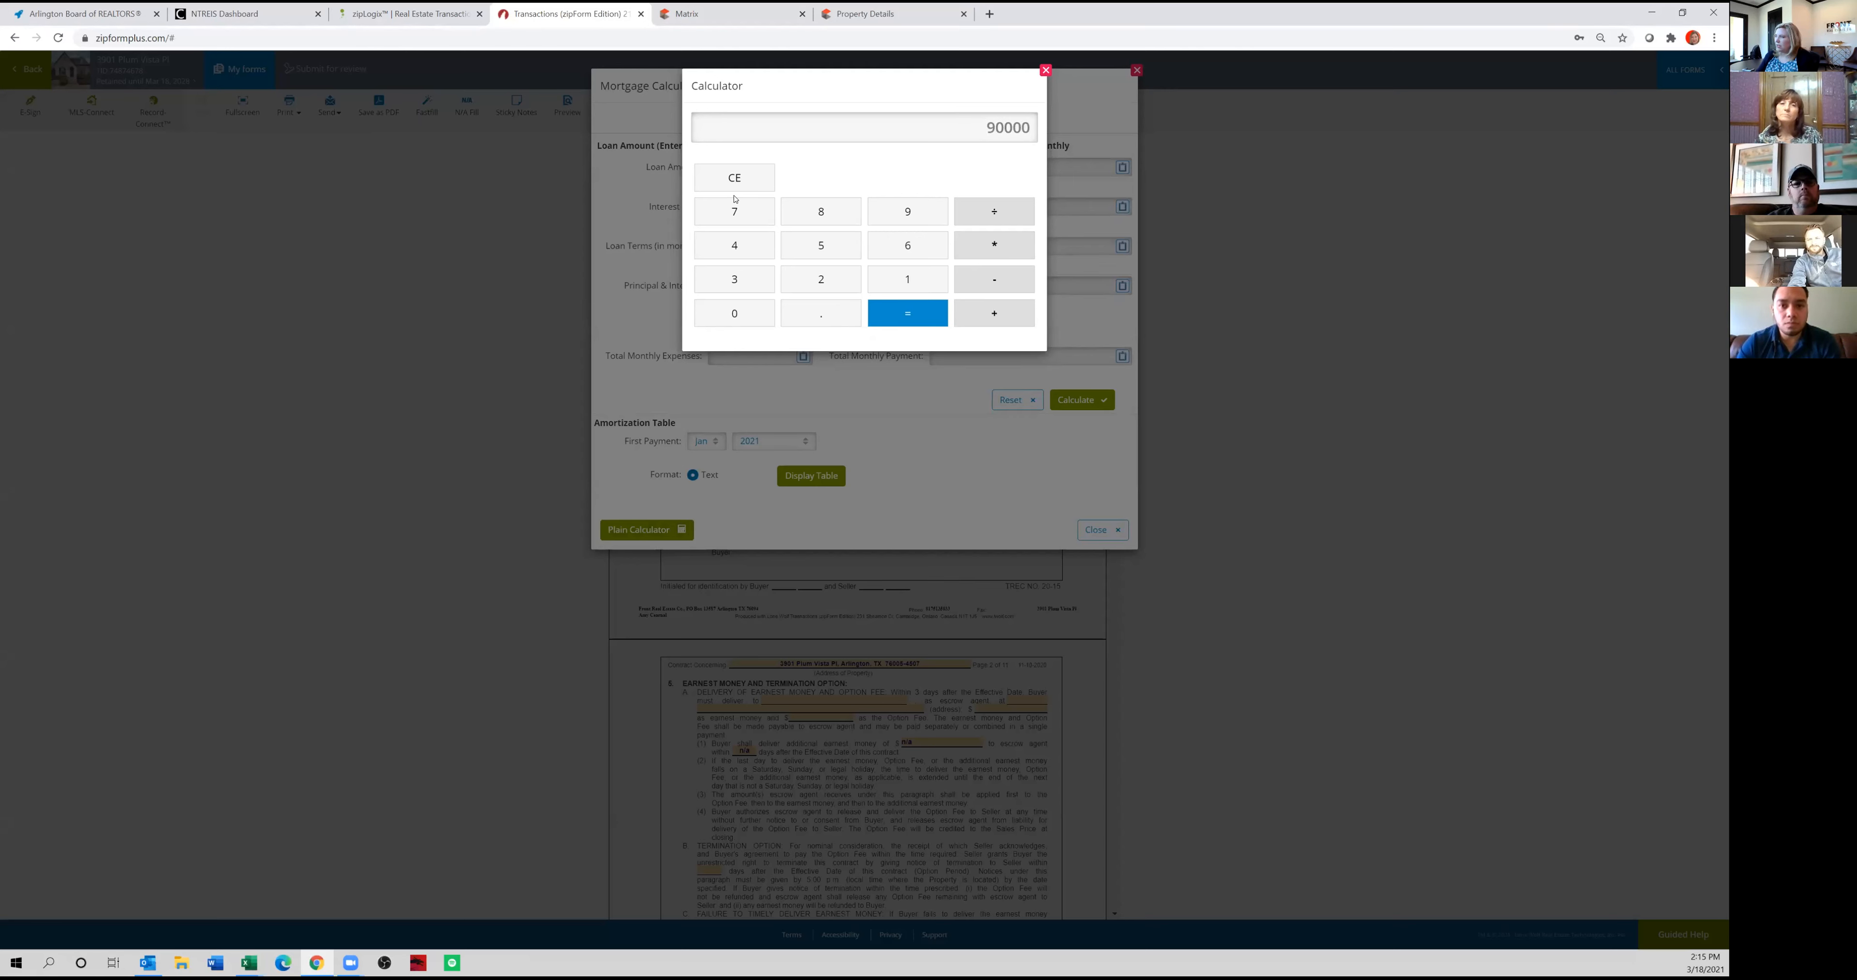
Calculate 80% of 450,000 with the plain calculator and close both calculators.
{"action": "left_click", "coordinate": [736, 179]}
{"action": "left_click", "coordinate": [735, 248]}
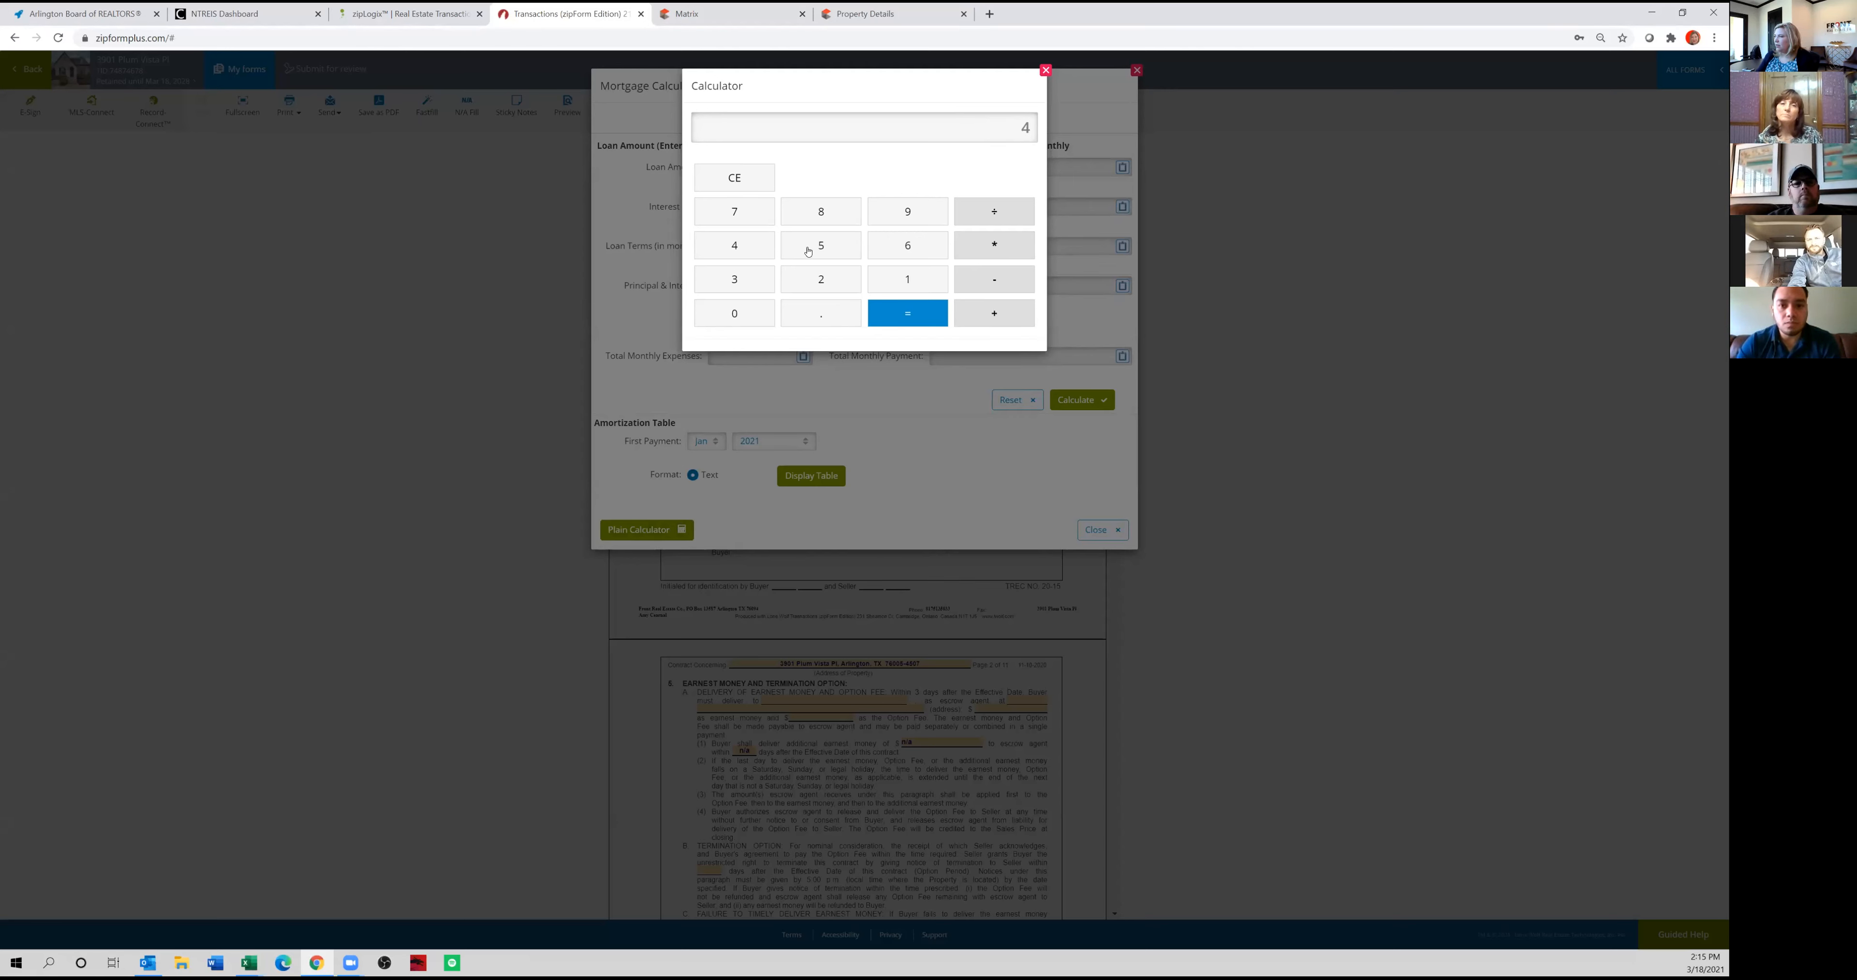
{"action": "left_click", "coordinate": [734, 315]}
{"action": "left_click", "coordinate": [735, 315]}
{"action": "left_click", "coordinate": [735, 315]}
{"action": "left_click", "coordinate": [1020, 252]}
{"action": "left_click", "coordinate": [833, 310]}
{"action": "left_click", "coordinate": [842, 209]}
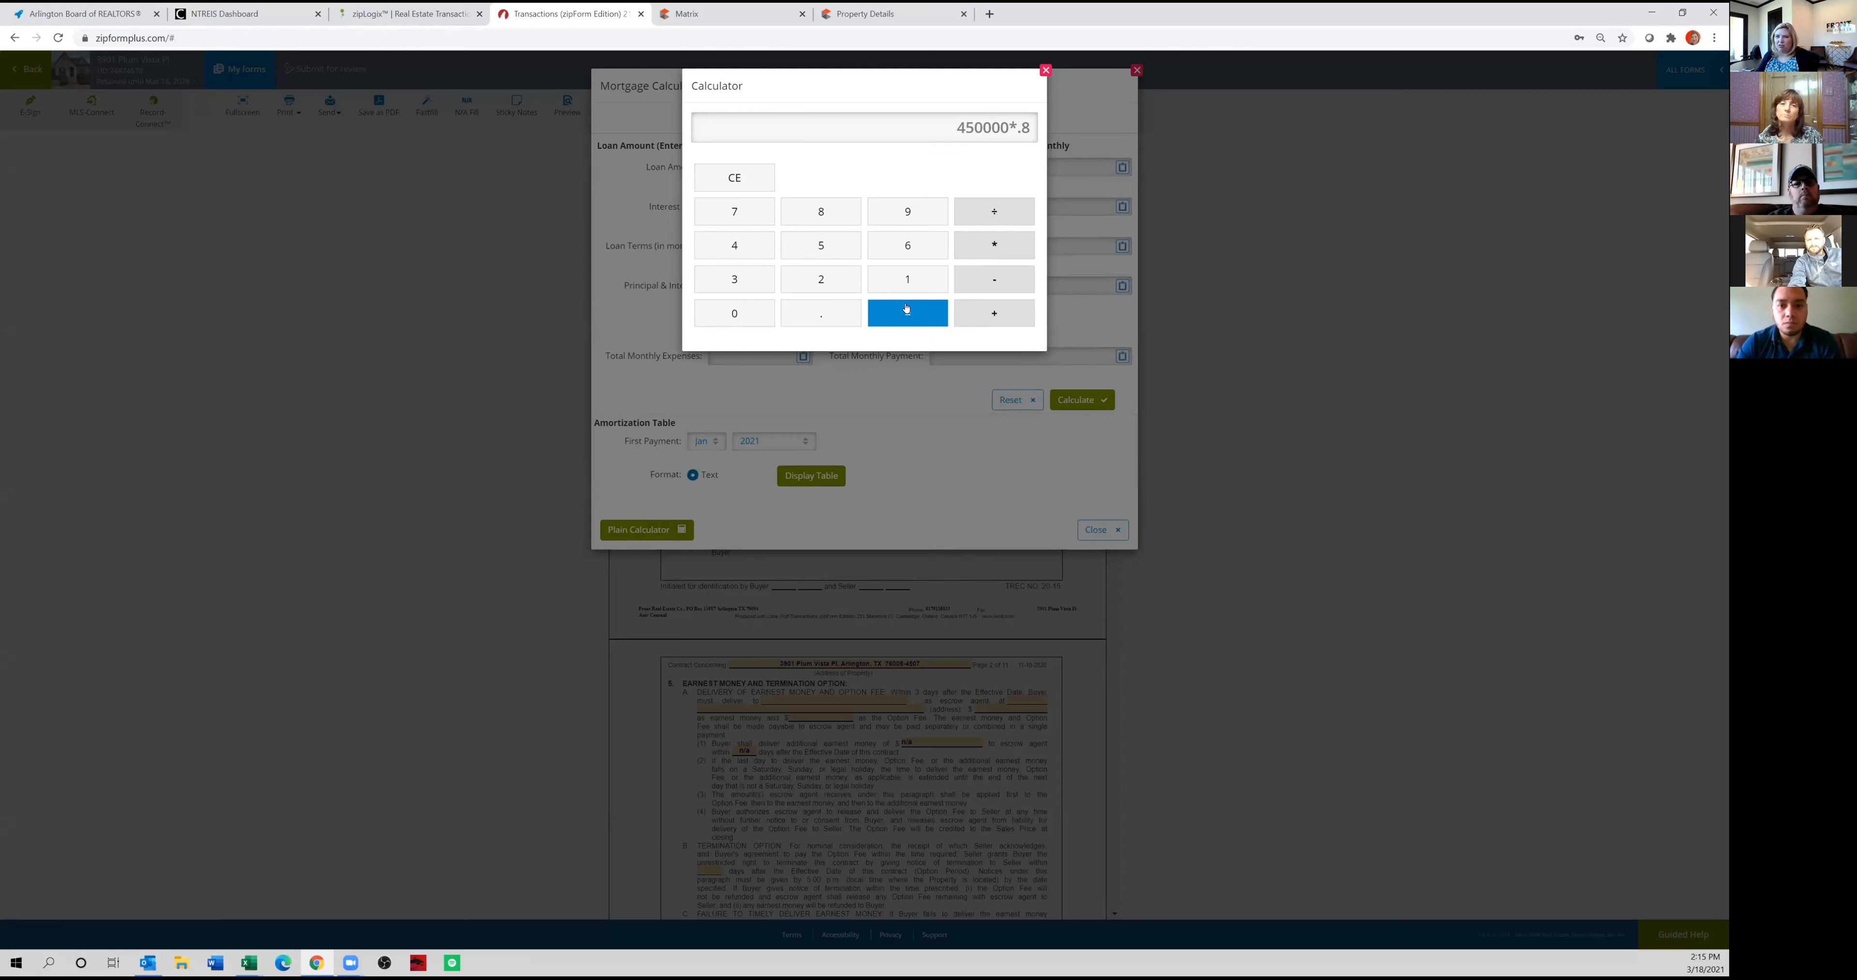
{"action": "left_click", "coordinate": [911, 314]}
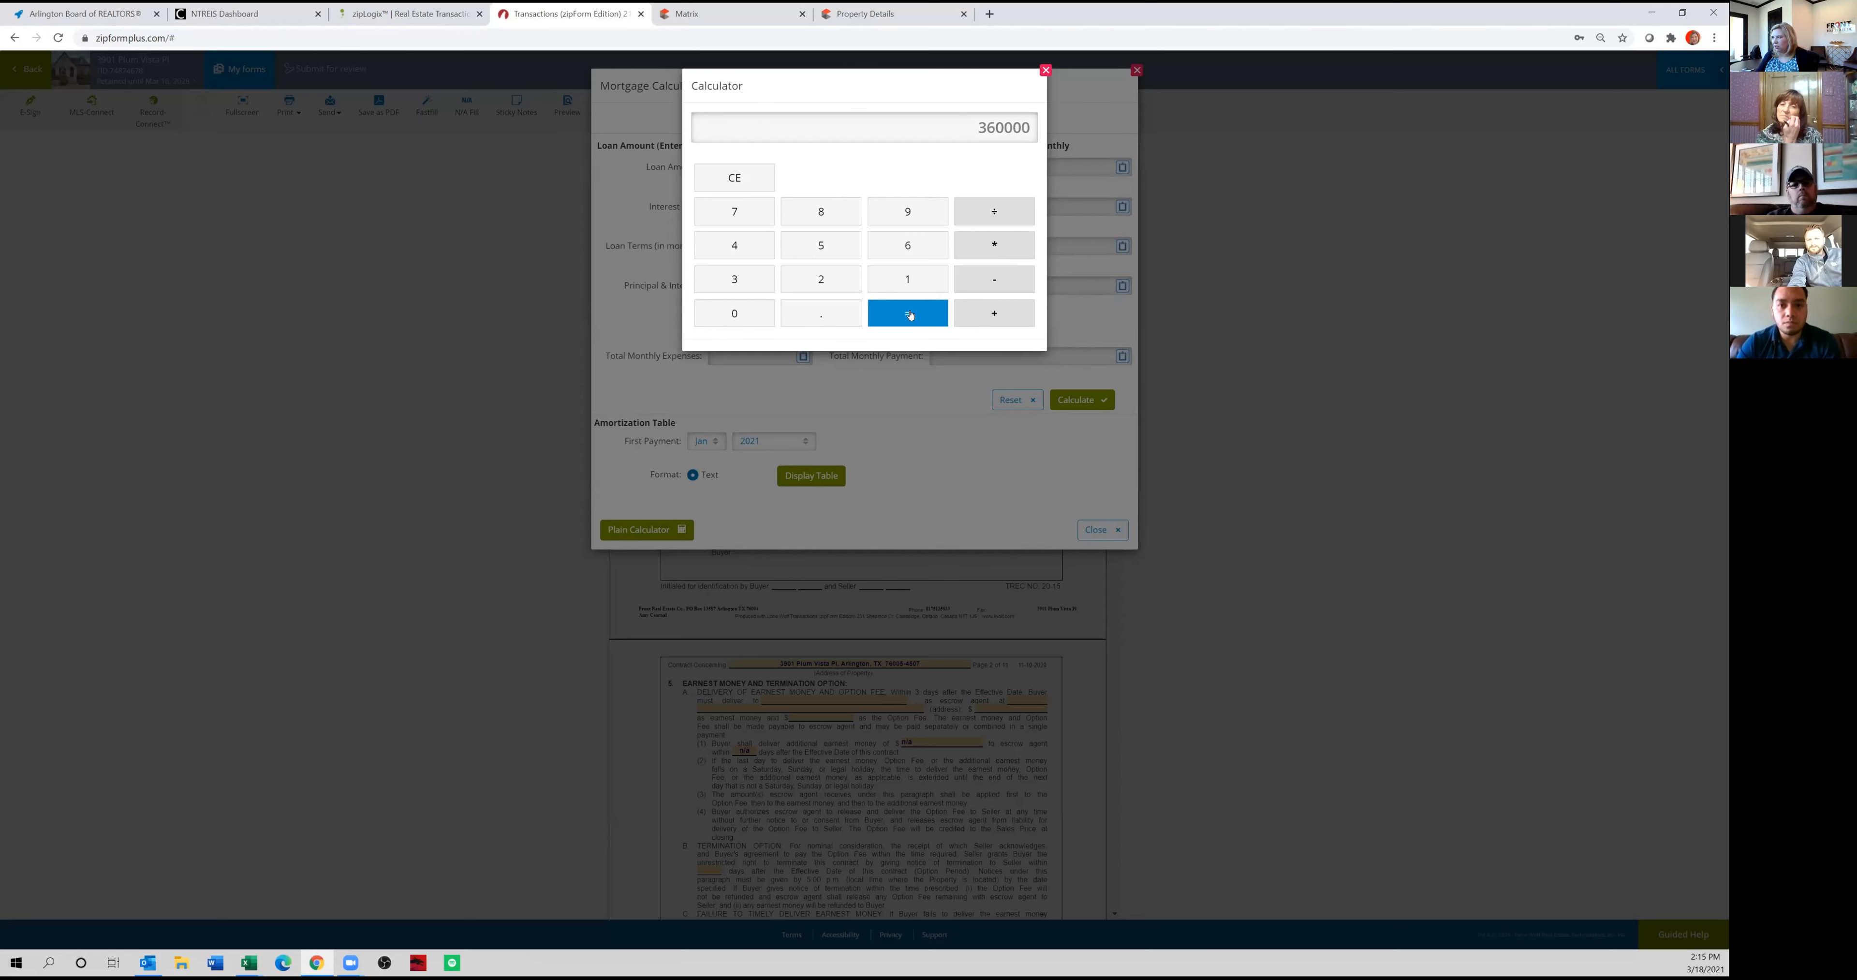
{"action": "left_click", "coordinate": [1044, 71]}
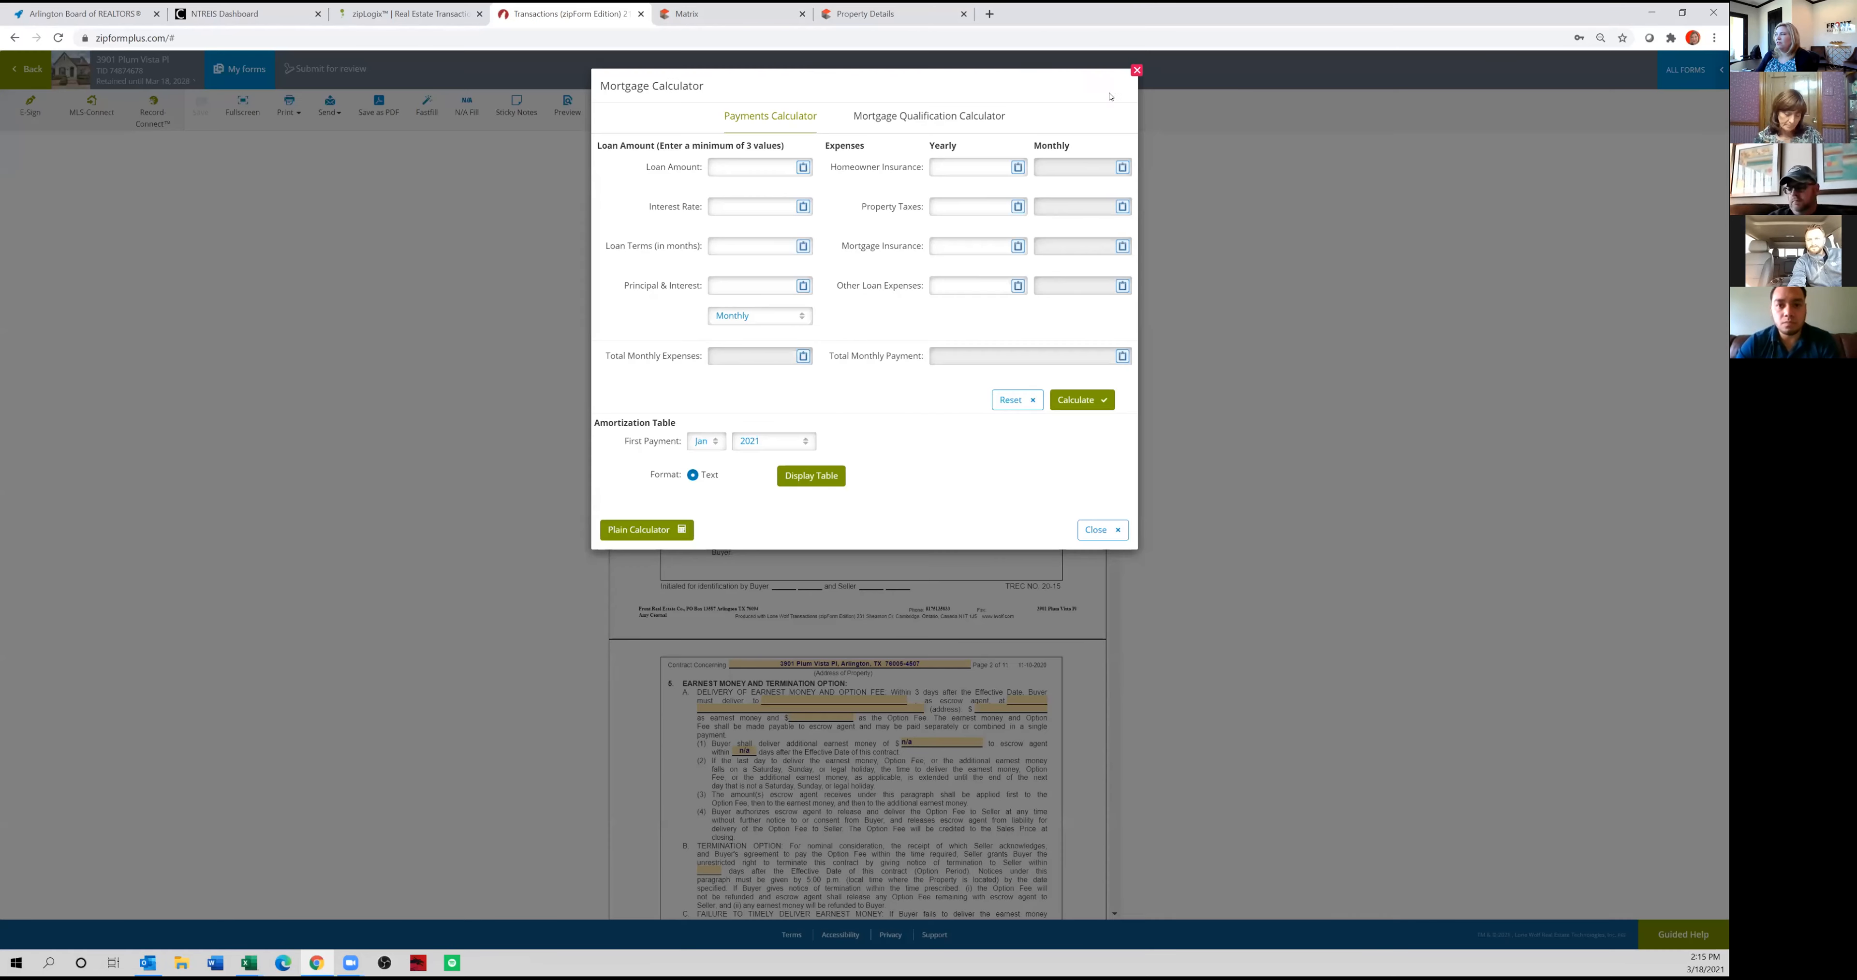
{"action": "left_click", "coordinate": [1099, 529]}
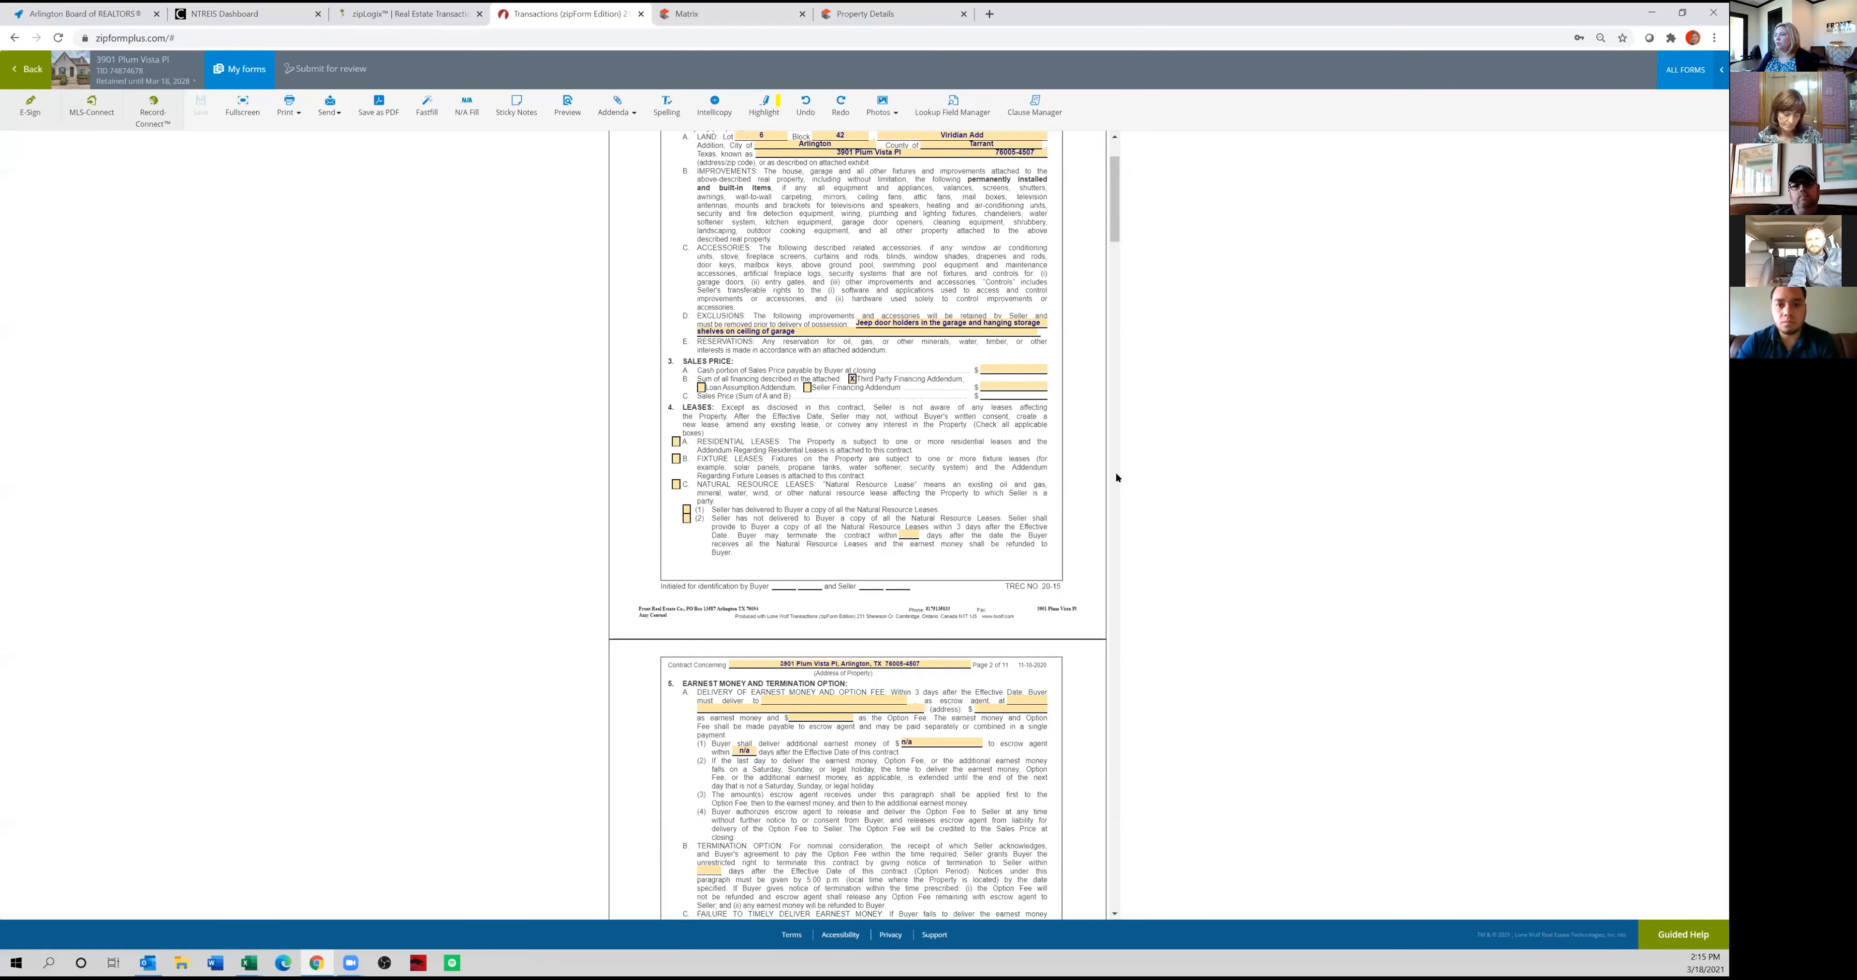
Set the Sales Price section's cash portion to 90,000 and the sum of all financing to 360,000.
{"action": "left_click", "coordinate": [1018, 369]}
{"action": "type", "text": "90,"}
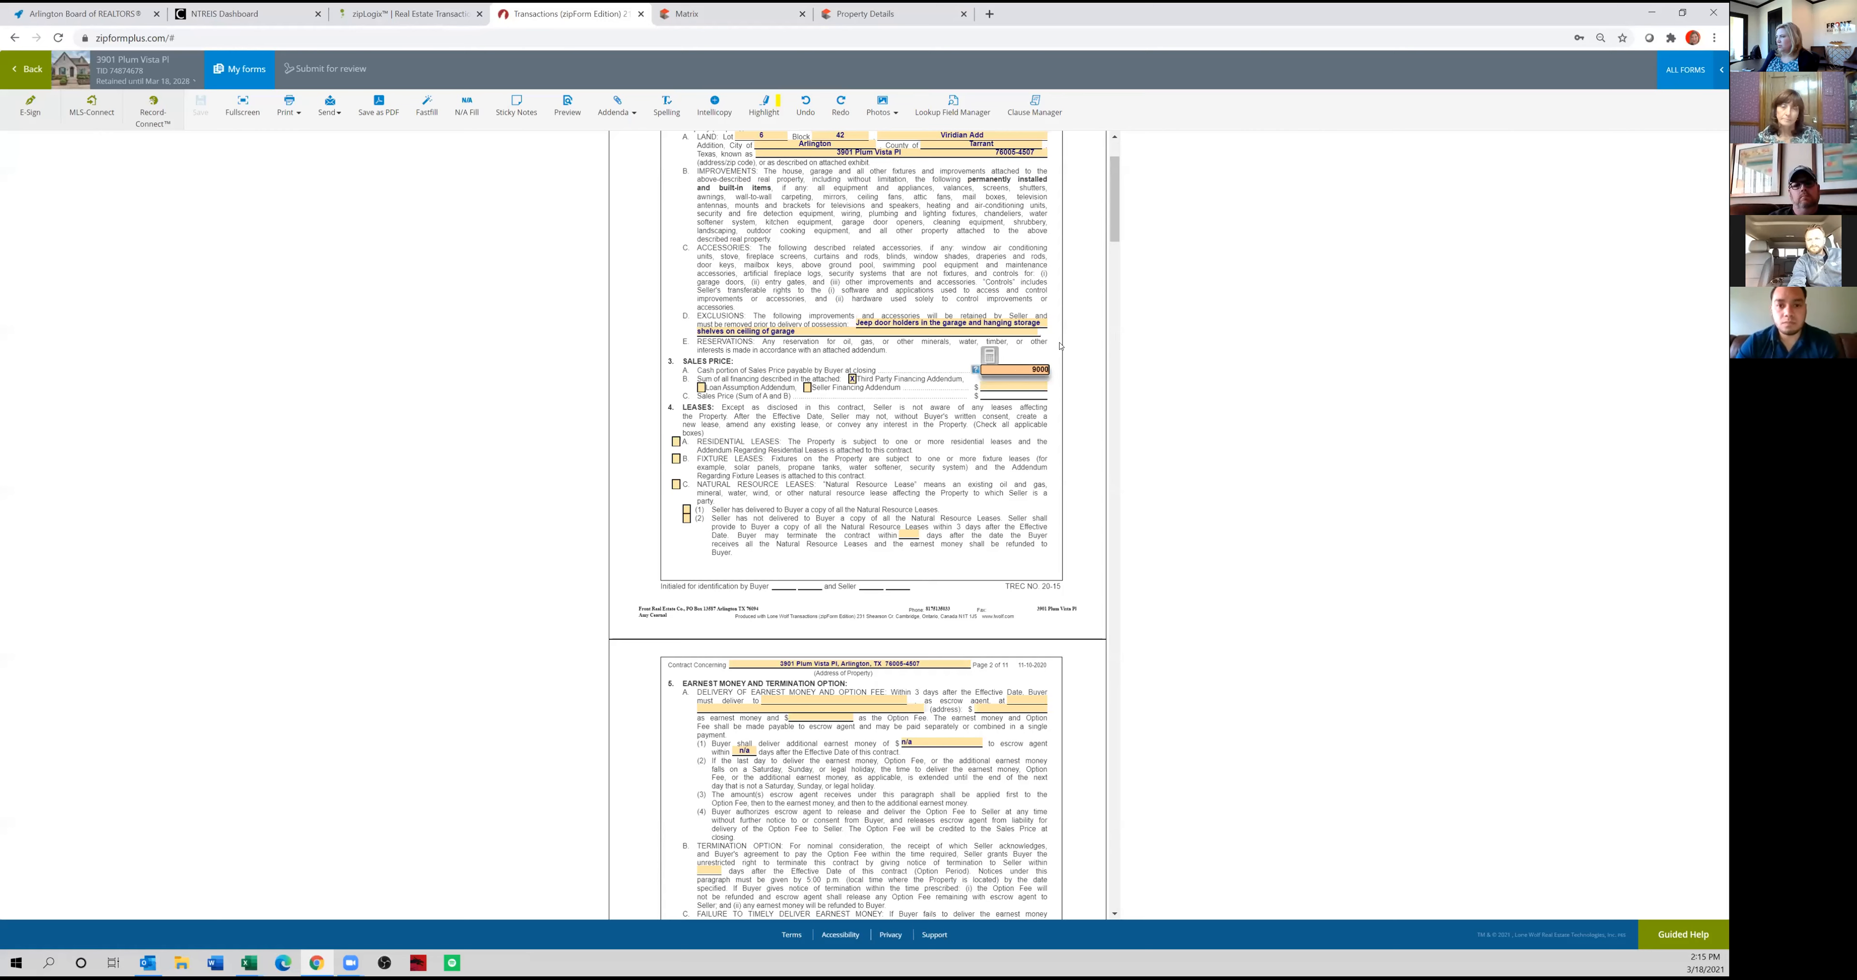
{"action": "type", "text": "000"}
{"action": "key", "text": "Tab"}
{"action": "type", "text": "360,000"}
{"action": "key", "text": "Tab"}
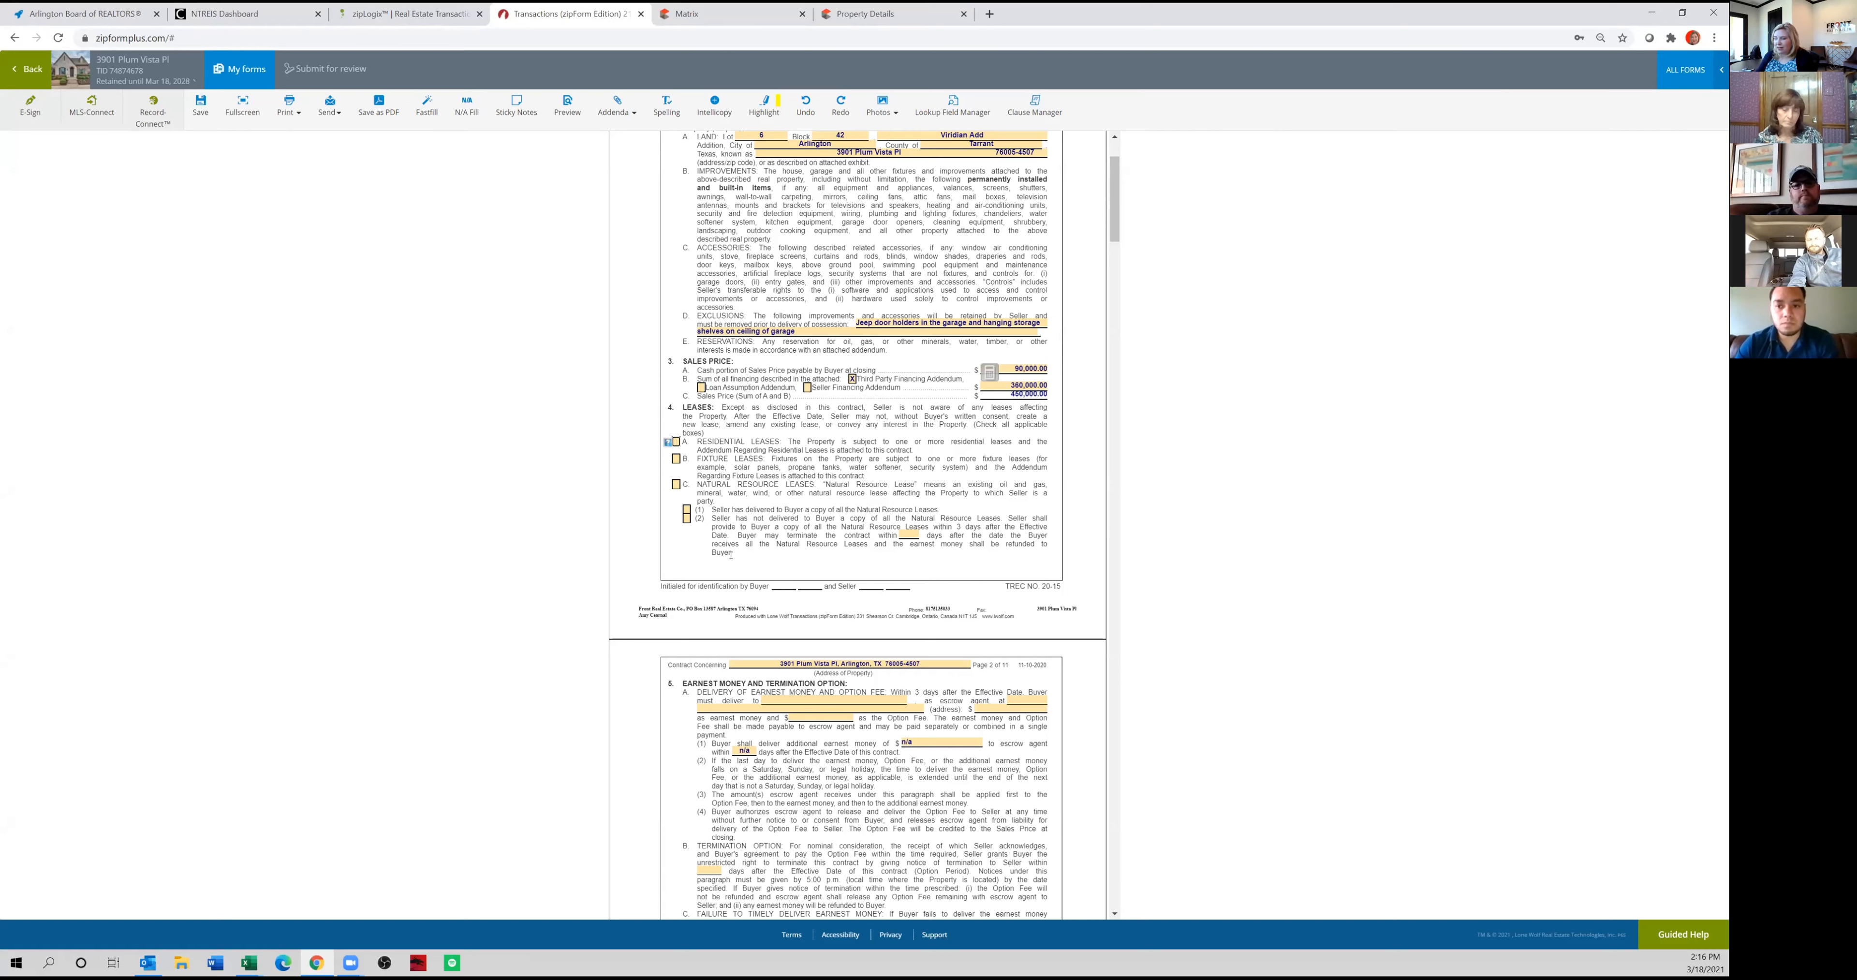
Check the listing's preferred title company in Matrix, then search the web for "old republic title mansfield tx".
{"action": "scroll", "coordinate": [793, 547], "scroll_direction": "down", "scroll_amount": 2}
{"action": "scroll", "coordinate": [806, 547], "scroll_direction": "down", "scroll_amount": 5}
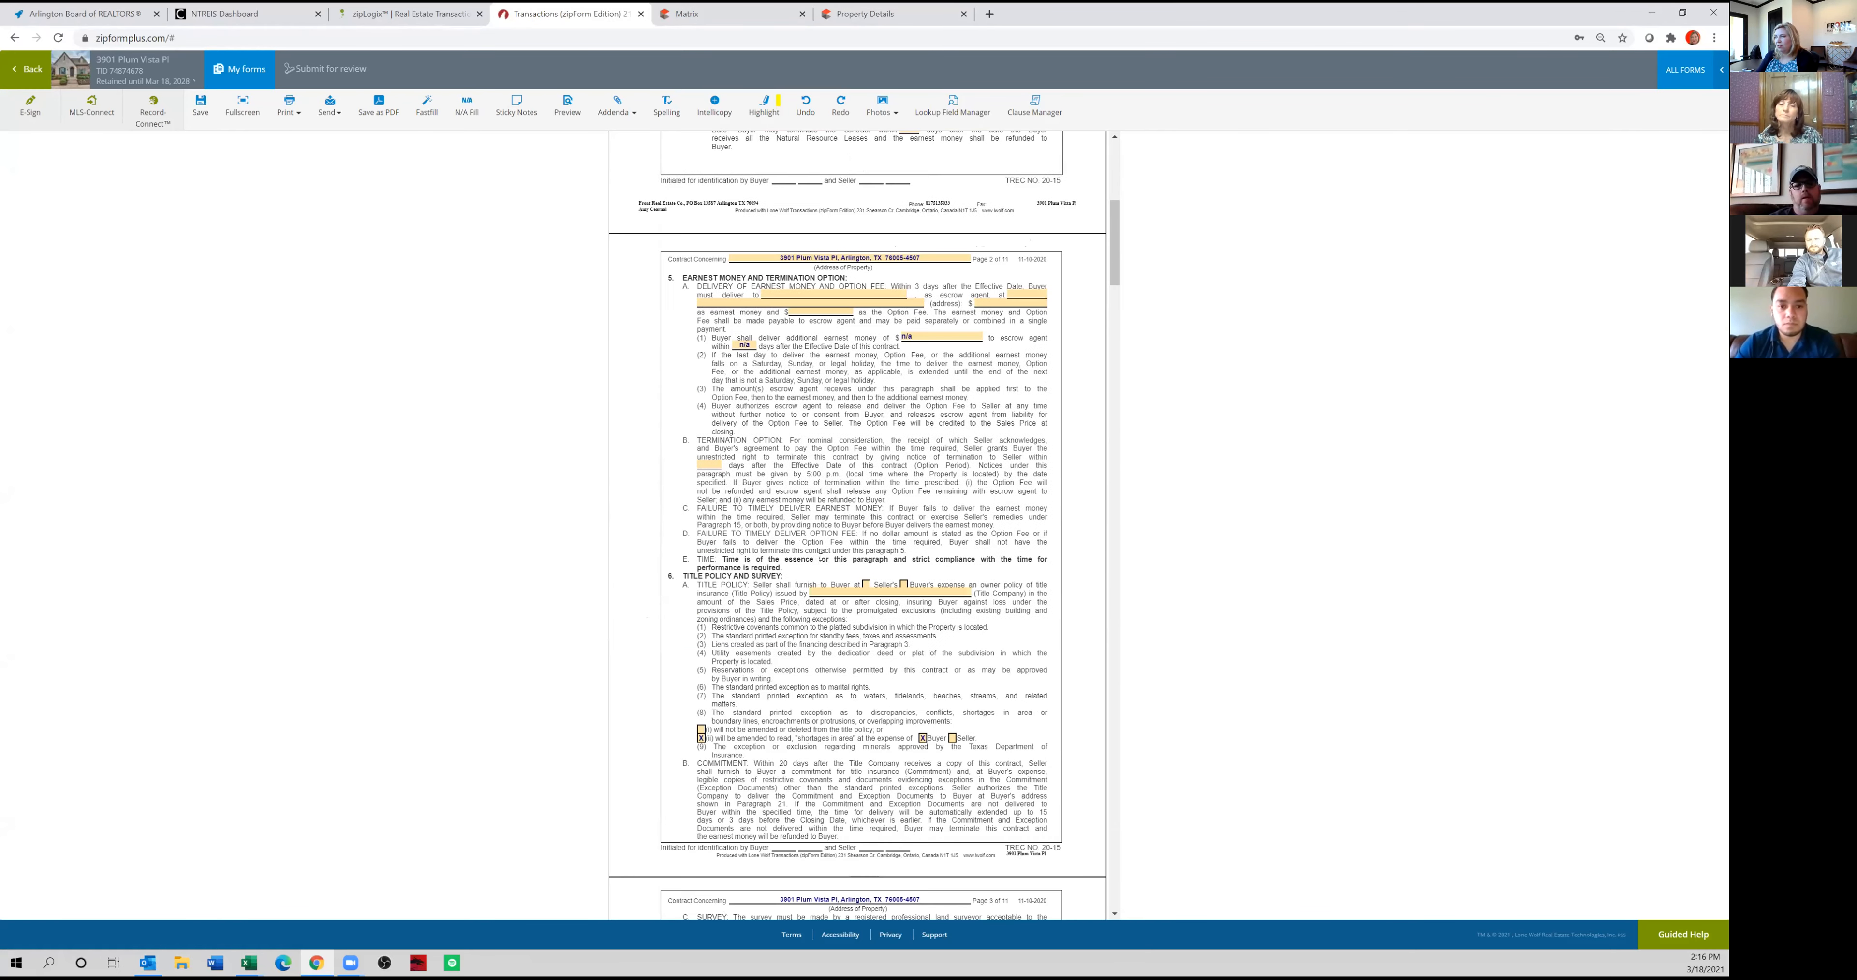
{"action": "left_click", "coordinate": [728, 13]}
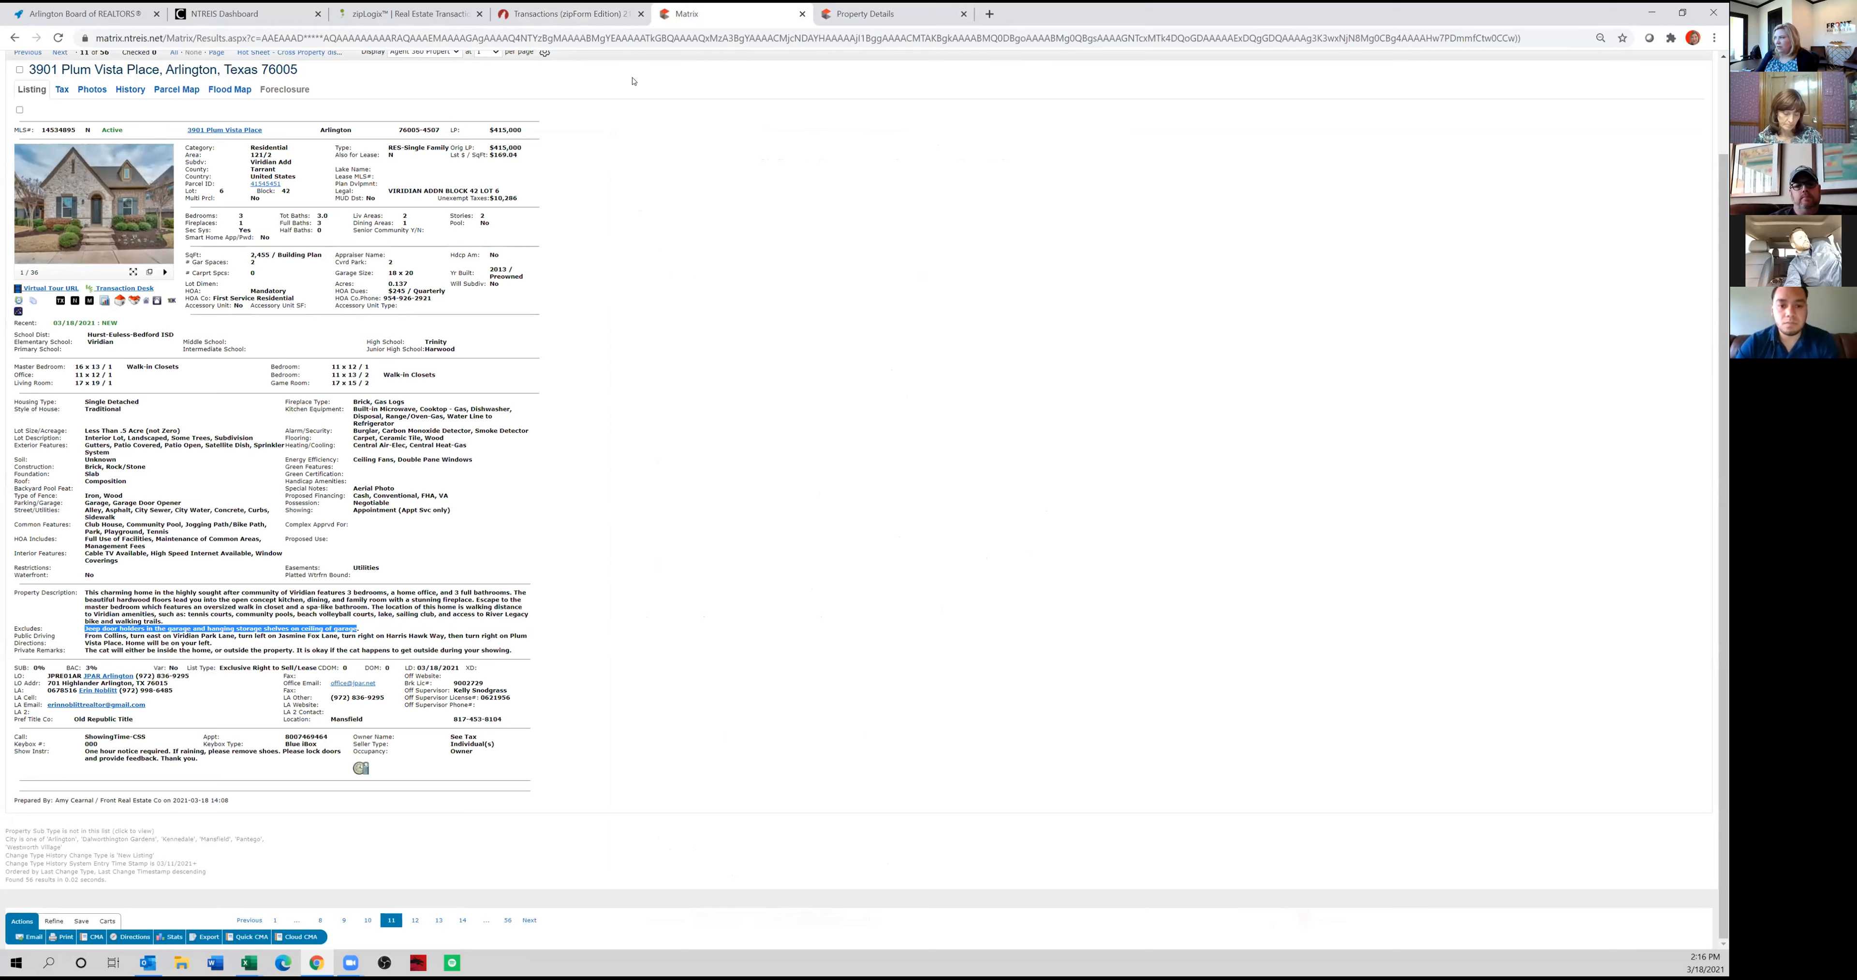
{"action": "left_click", "coordinate": [989, 14]}
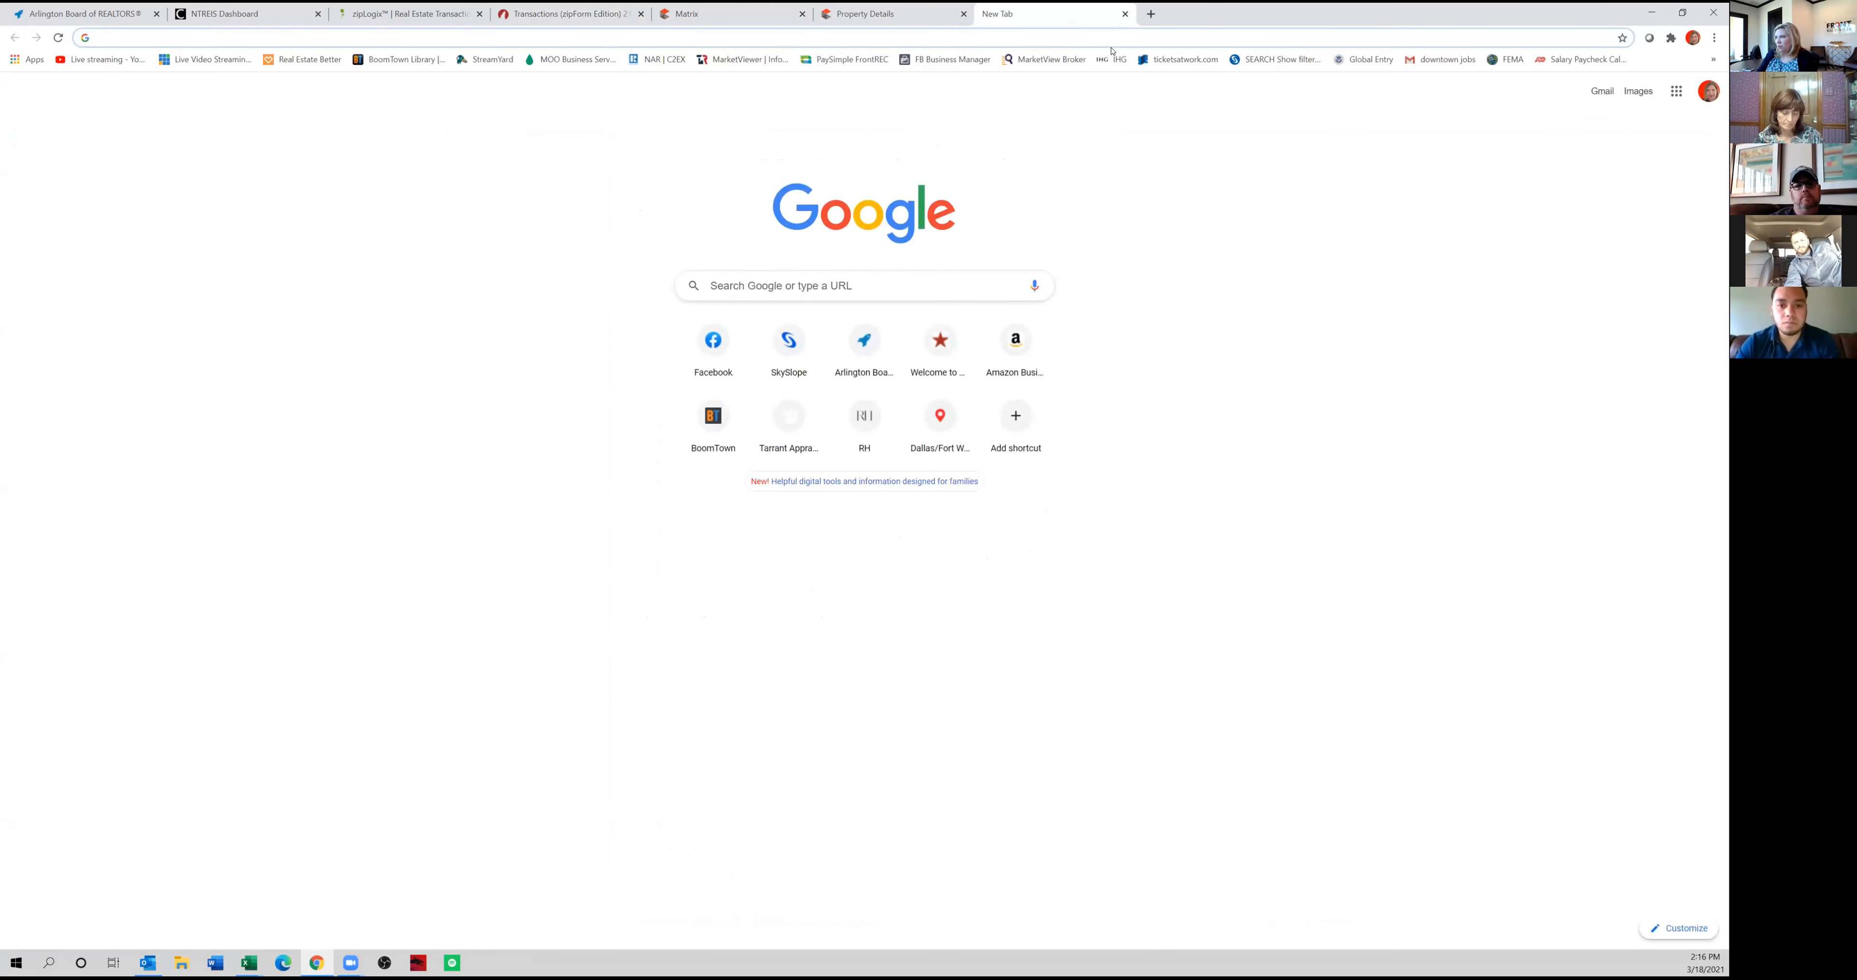
{"action": "type", "text": "old reou"}
{"action": "key", "text": "BackSpace"}
{"action": "key", "text": "BackSpace"}
{"action": "key", "text": "BackSpace"}
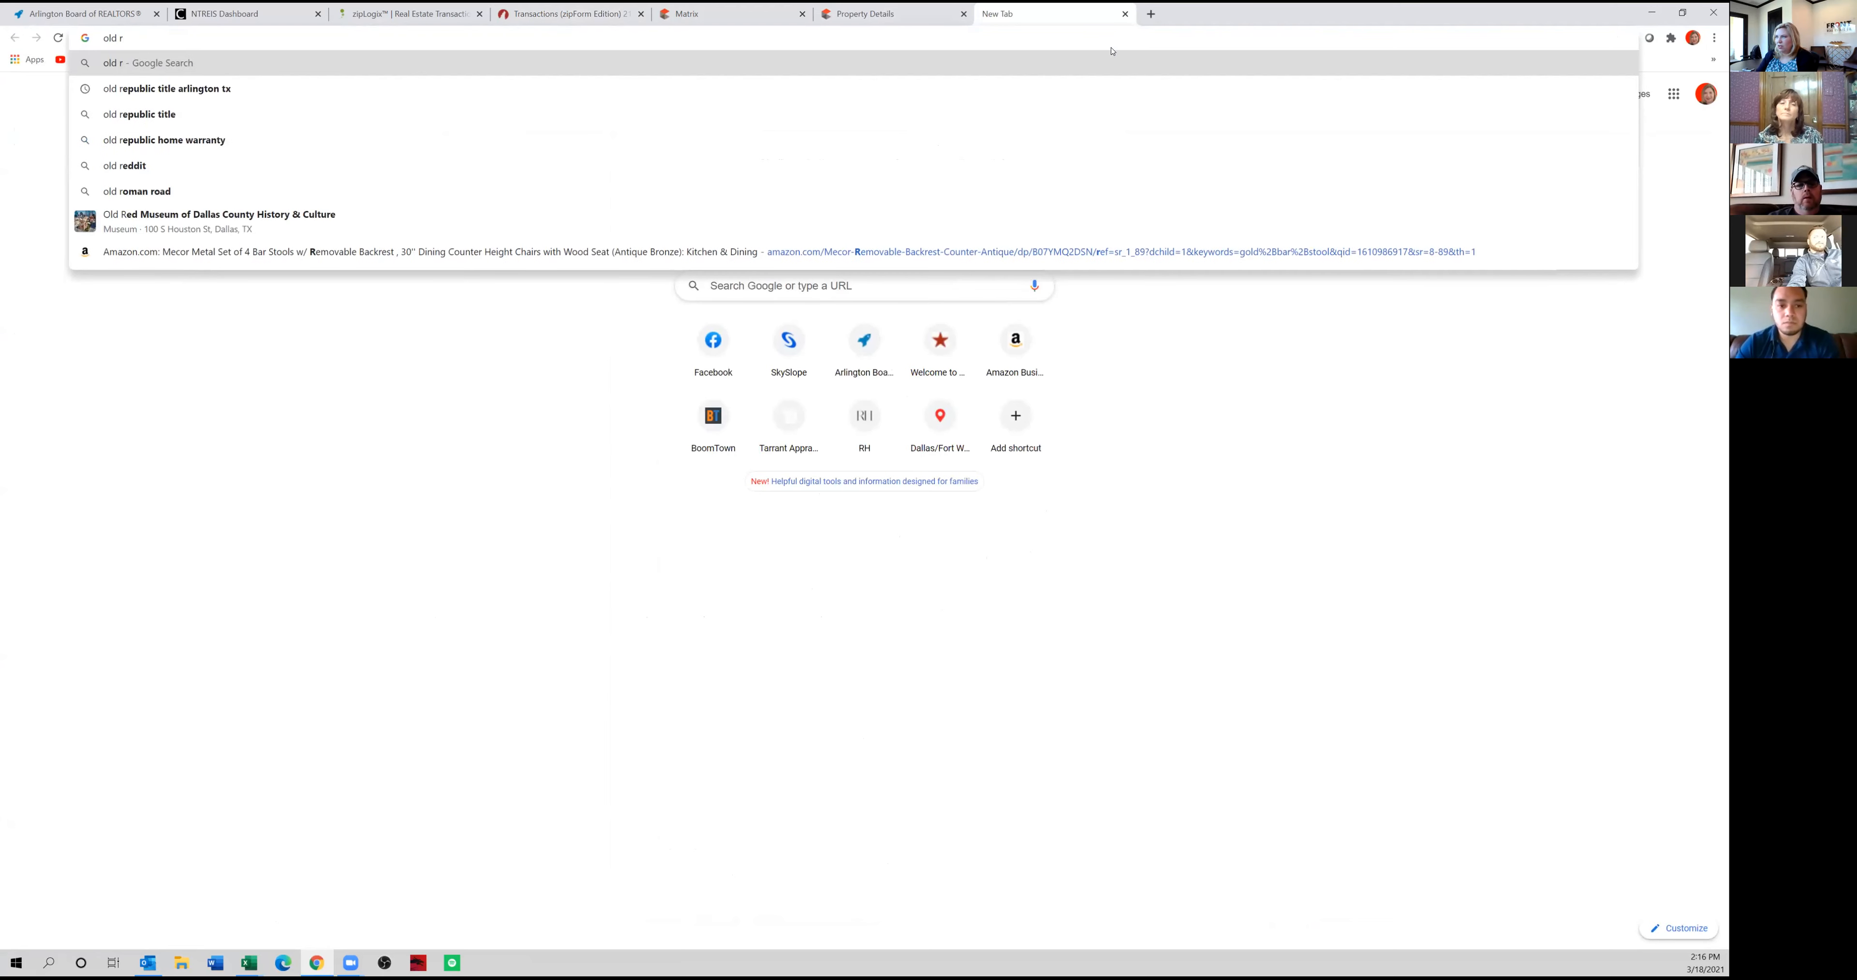
{"action": "type", "text": "epublic title mansfield tx"}
{"action": "key", "text": "Return"}
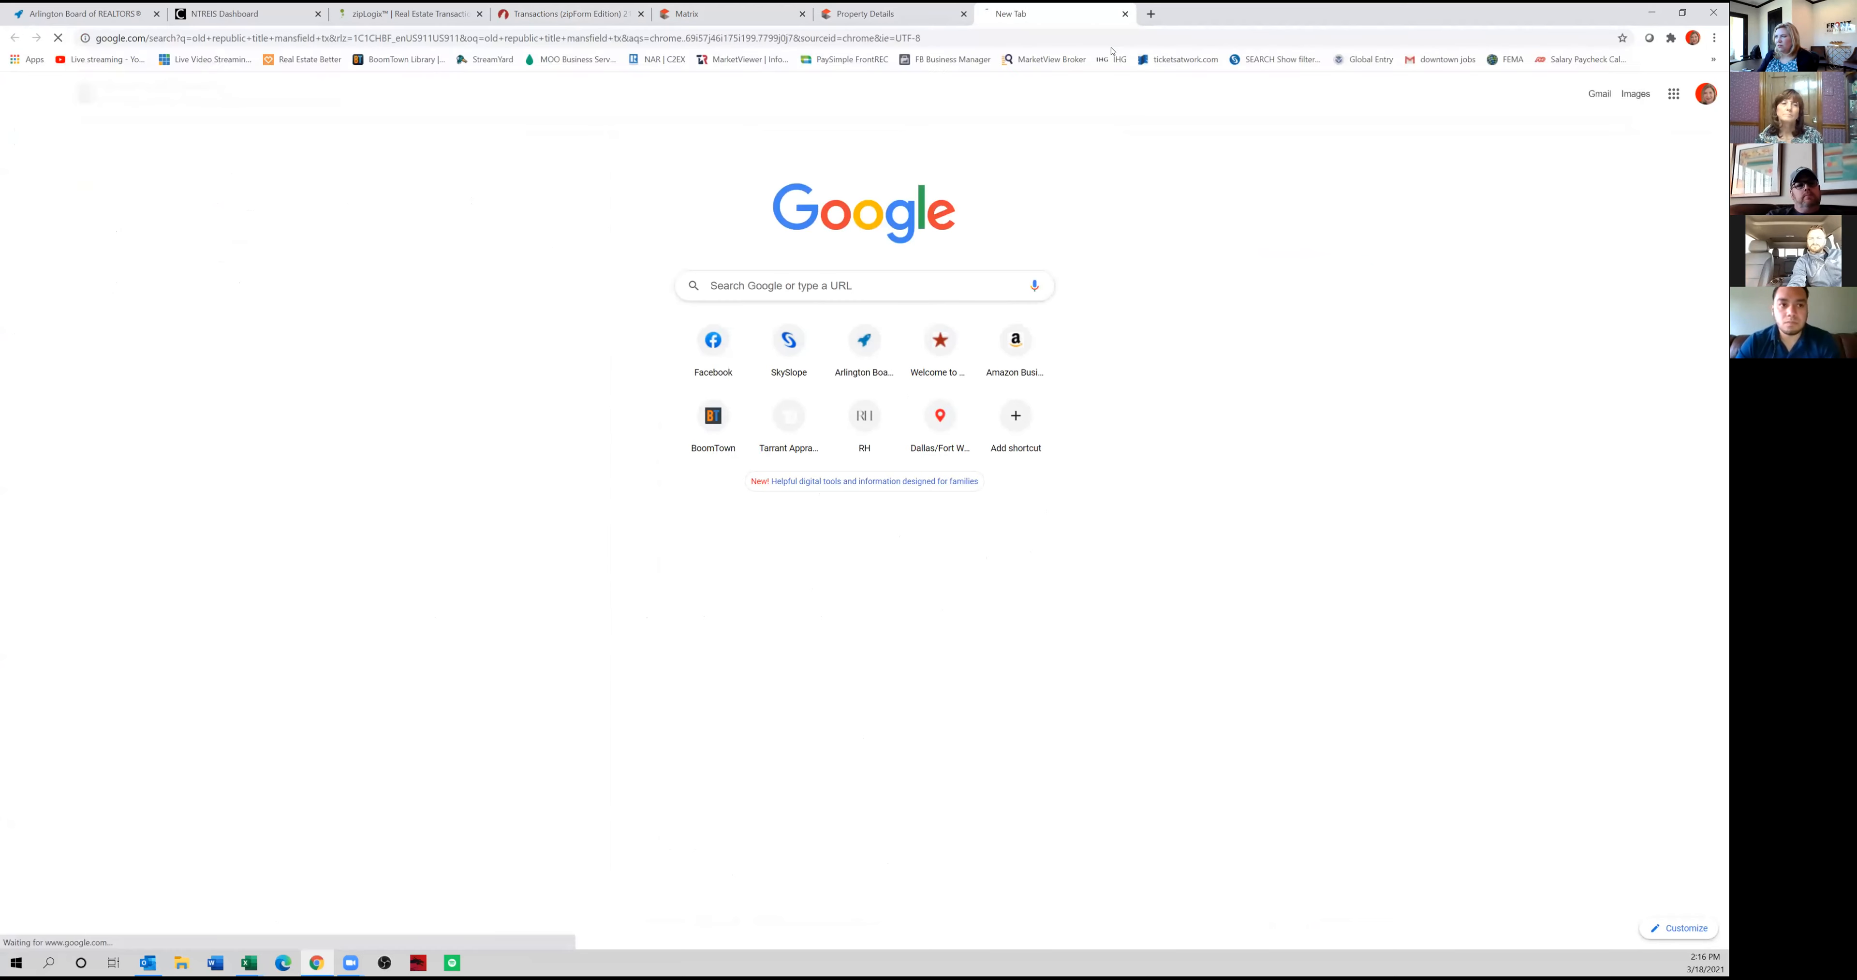
Copy the title company's Mansfield office address from the search results into the escrow agent address of contract paragraph 5A.
{"action": "left_click_drag", "start_coordinate": [857, 393], "coordinate": [657, 392]}
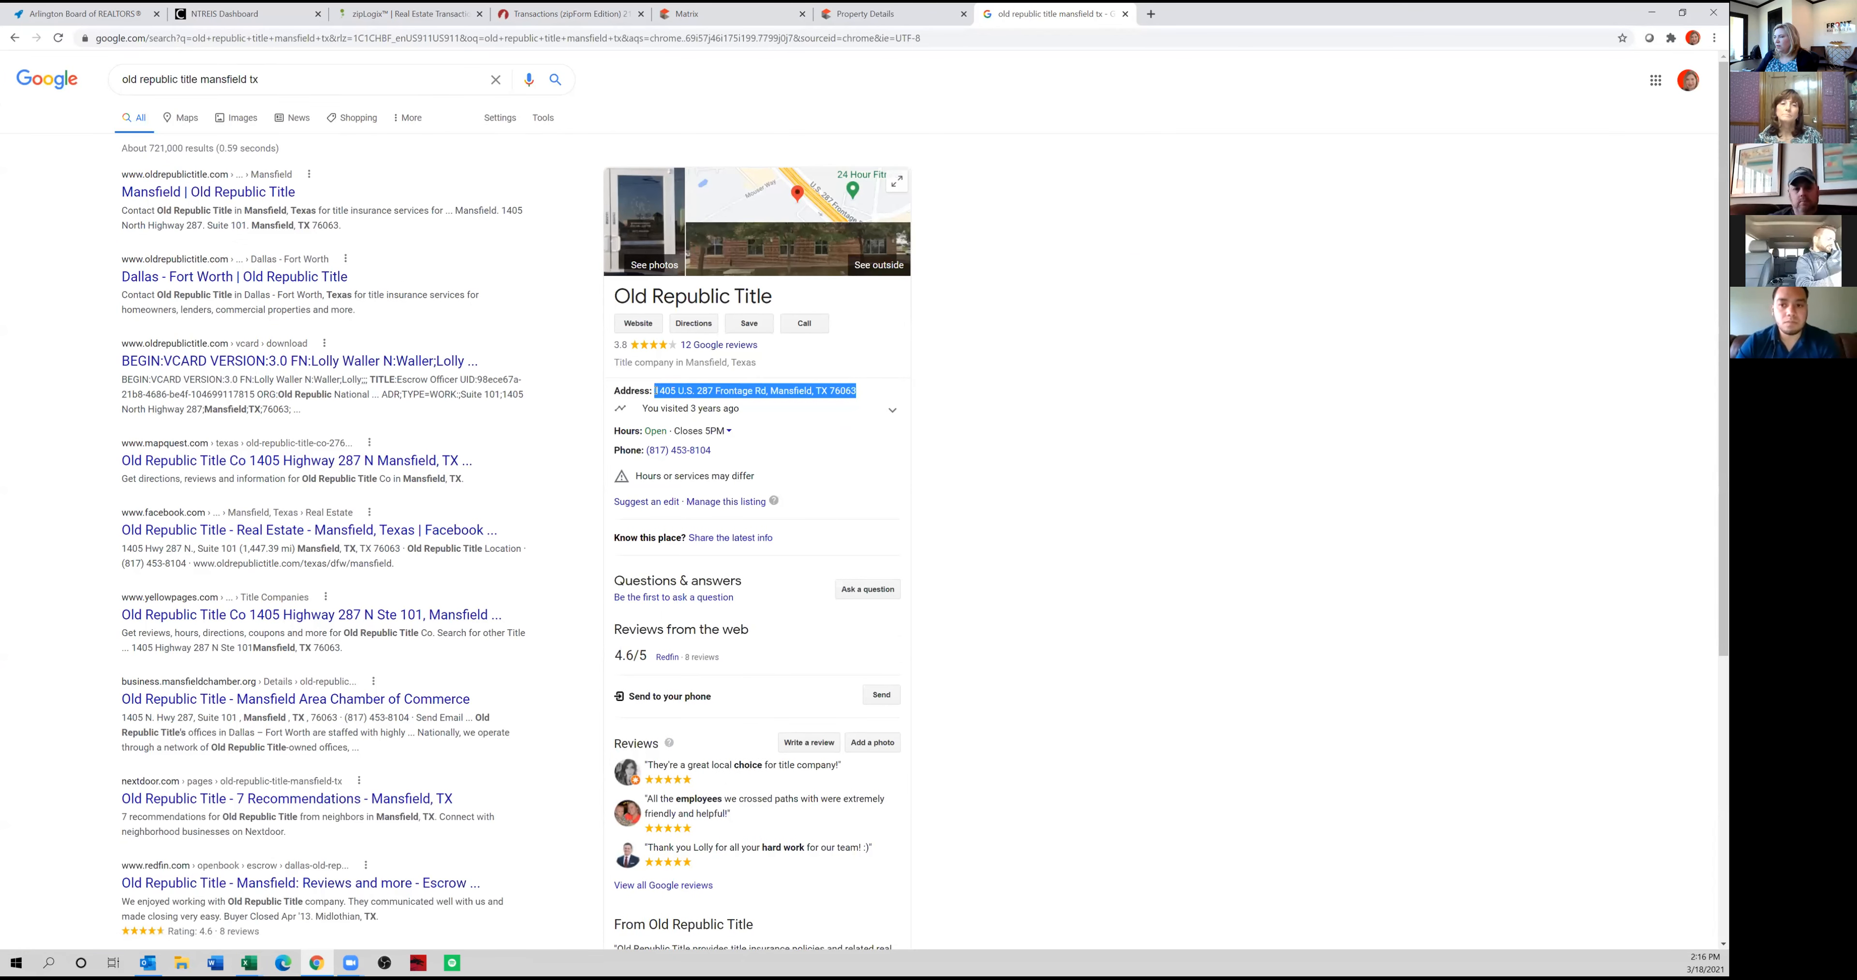
{"action": "left_click", "coordinate": [563, 13]}
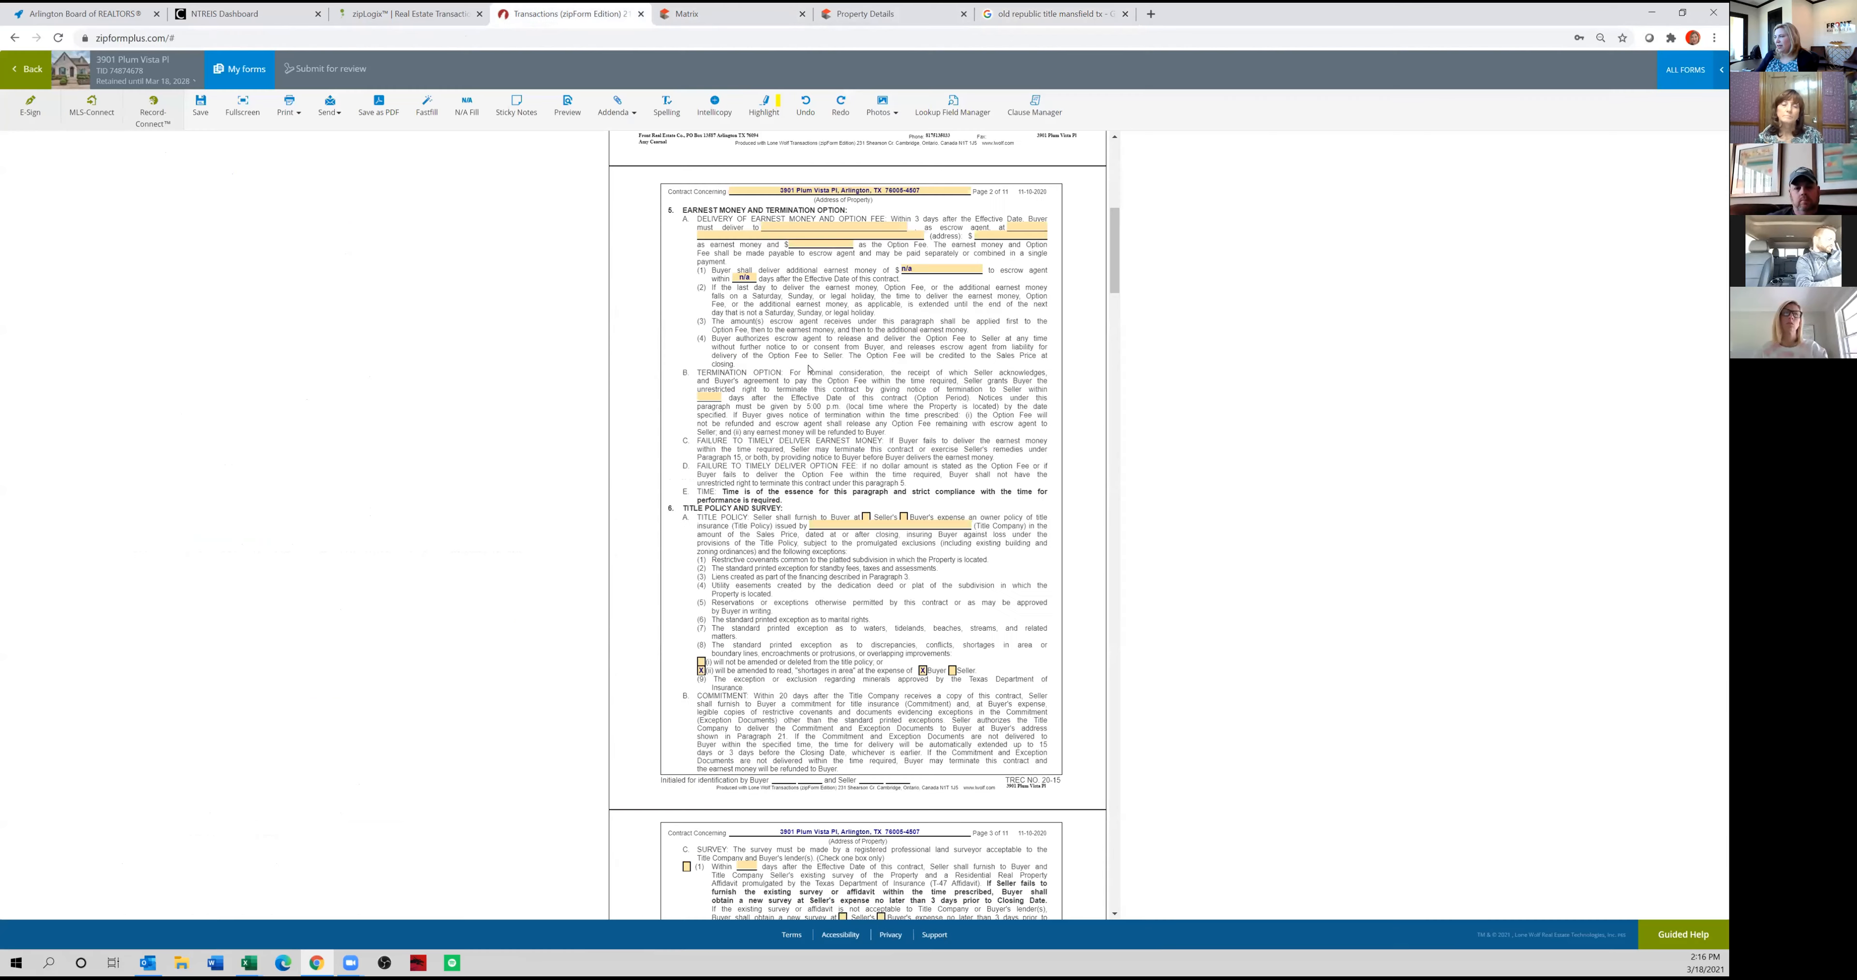
{"action": "left_click", "coordinate": [829, 233]}
{"action": "type", "text": "1405 U.S. 287 Frontage Rd, Mansfield, TX 76063"}
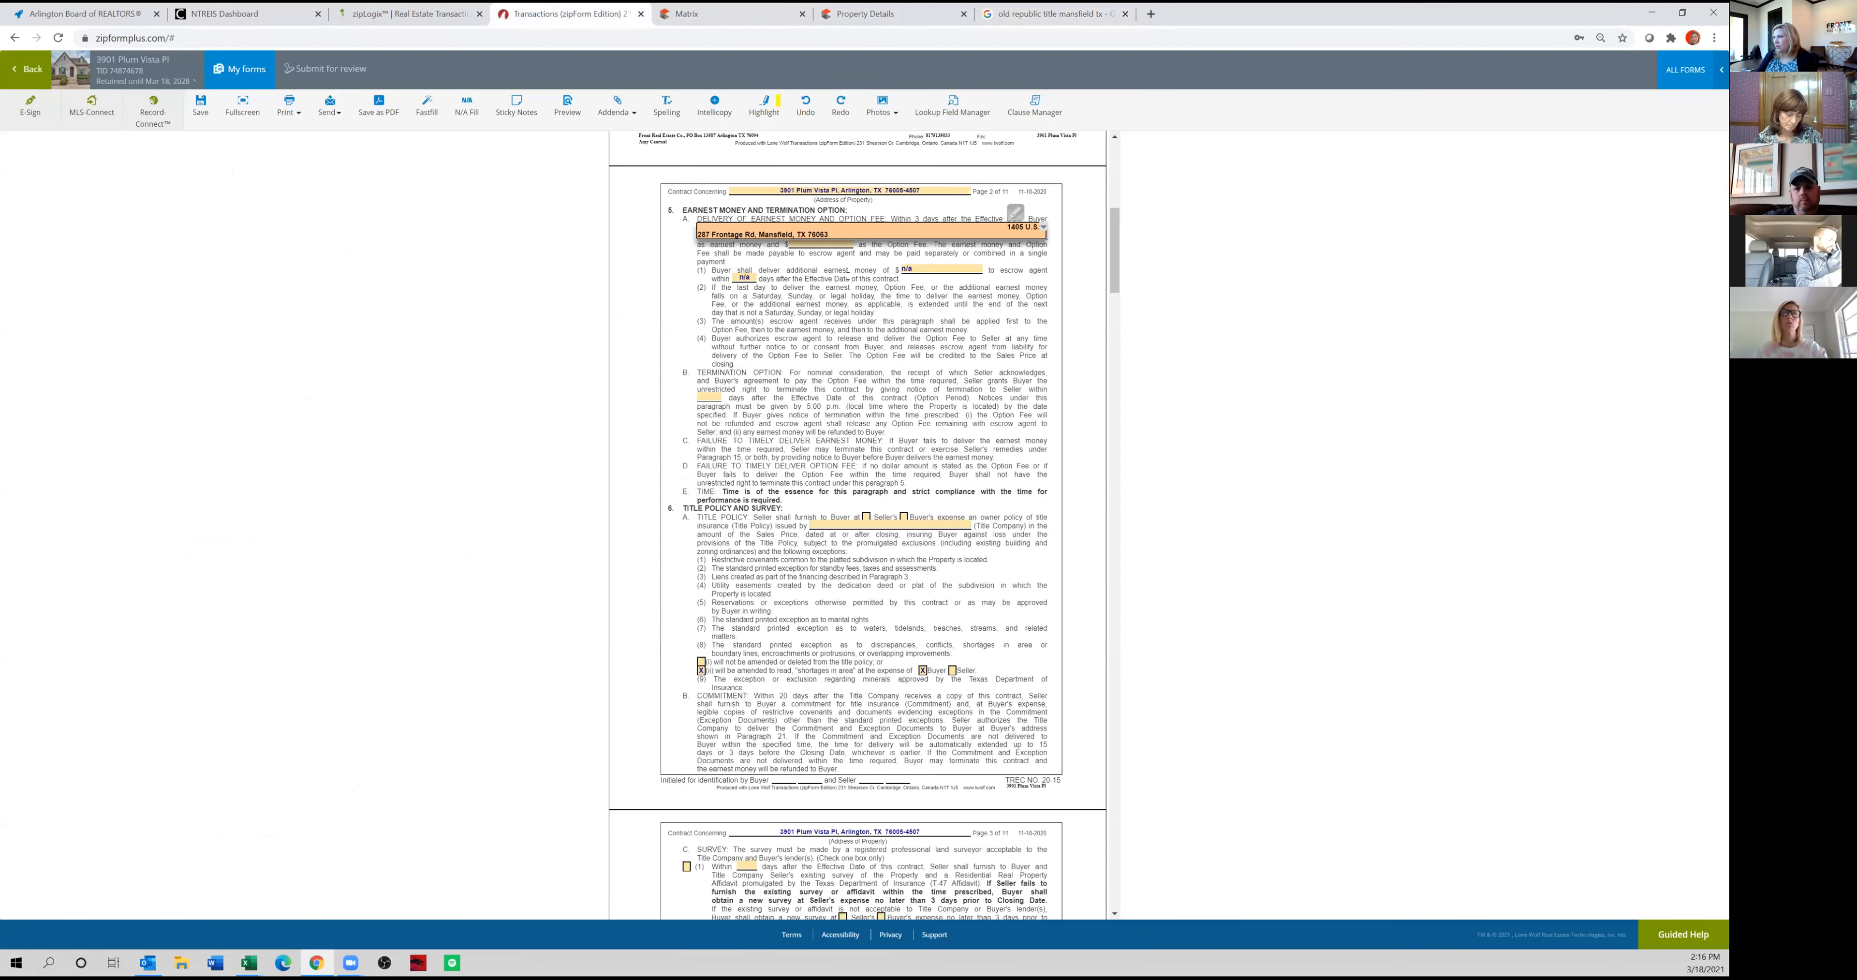
Append the title company's phone number from the search results to the escrow agent address, and open the escrow agent name entry.
{"action": "left_click", "coordinate": [1052, 13]}
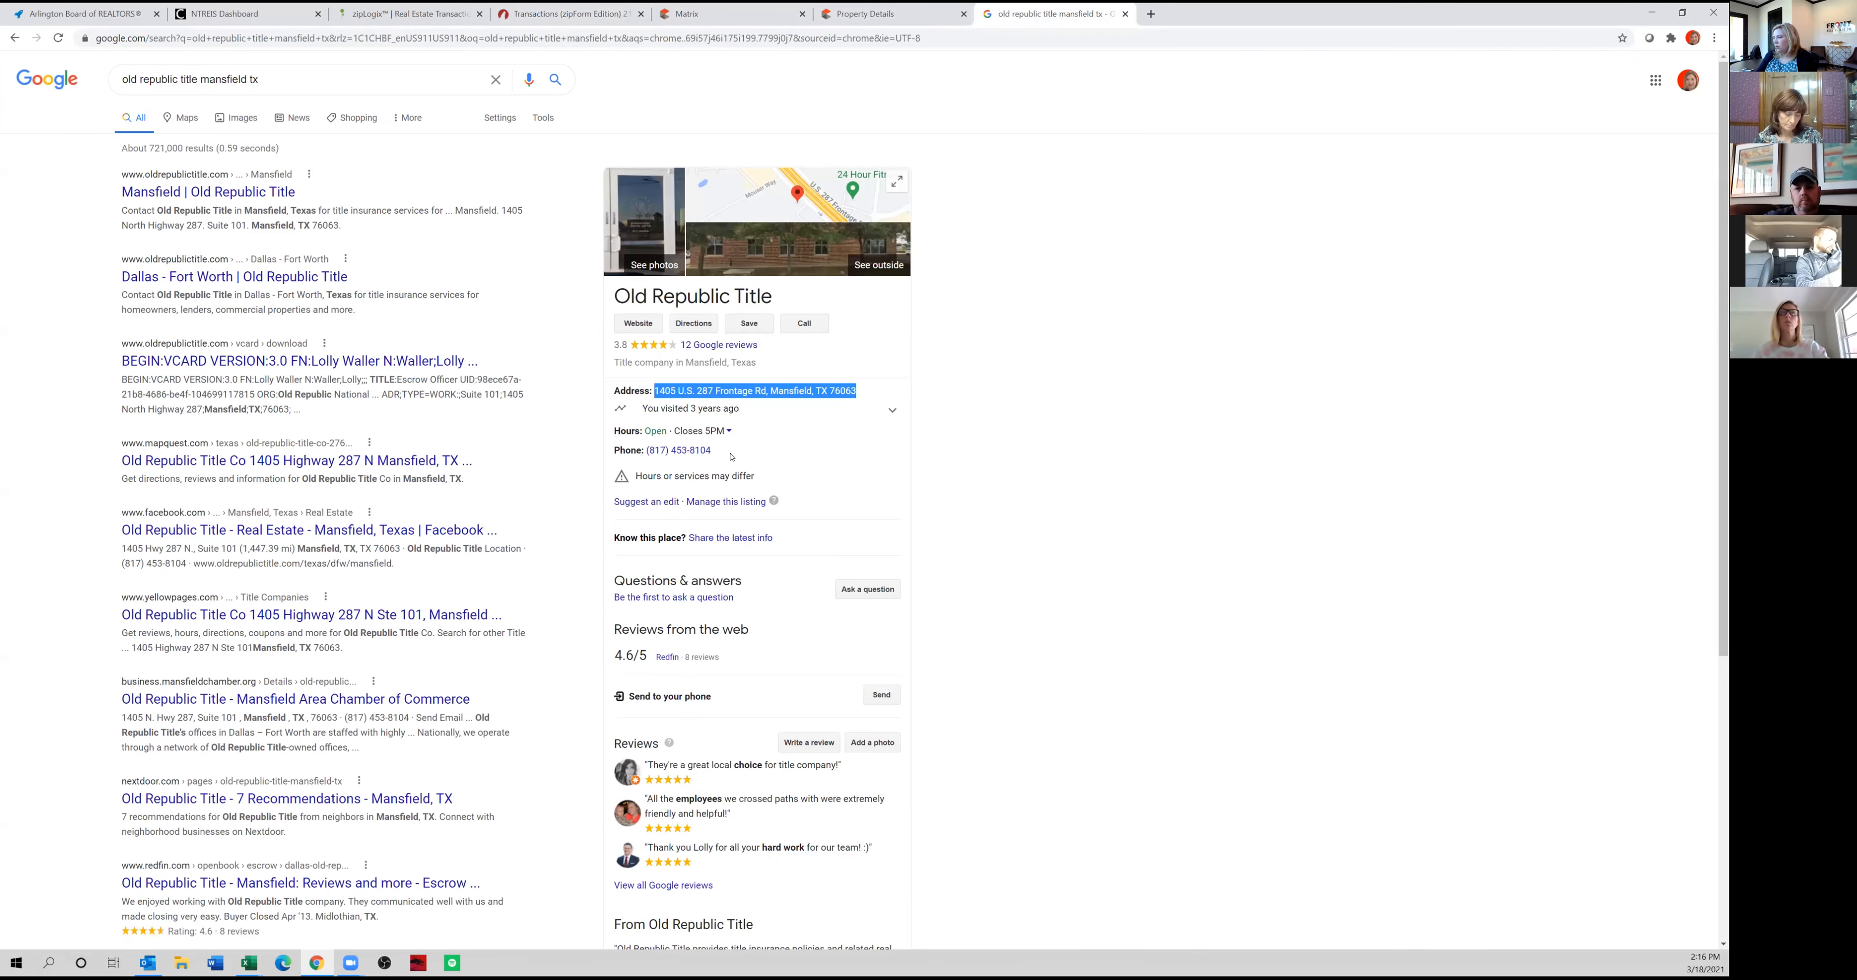
{"action": "left_click_drag", "start_coordinate": [711, 449], "coordinate": [646, 450]}
{"action": "key", "text": "ctrl+c"}
{"action": "left_click", "coordinate": [577, 14]}
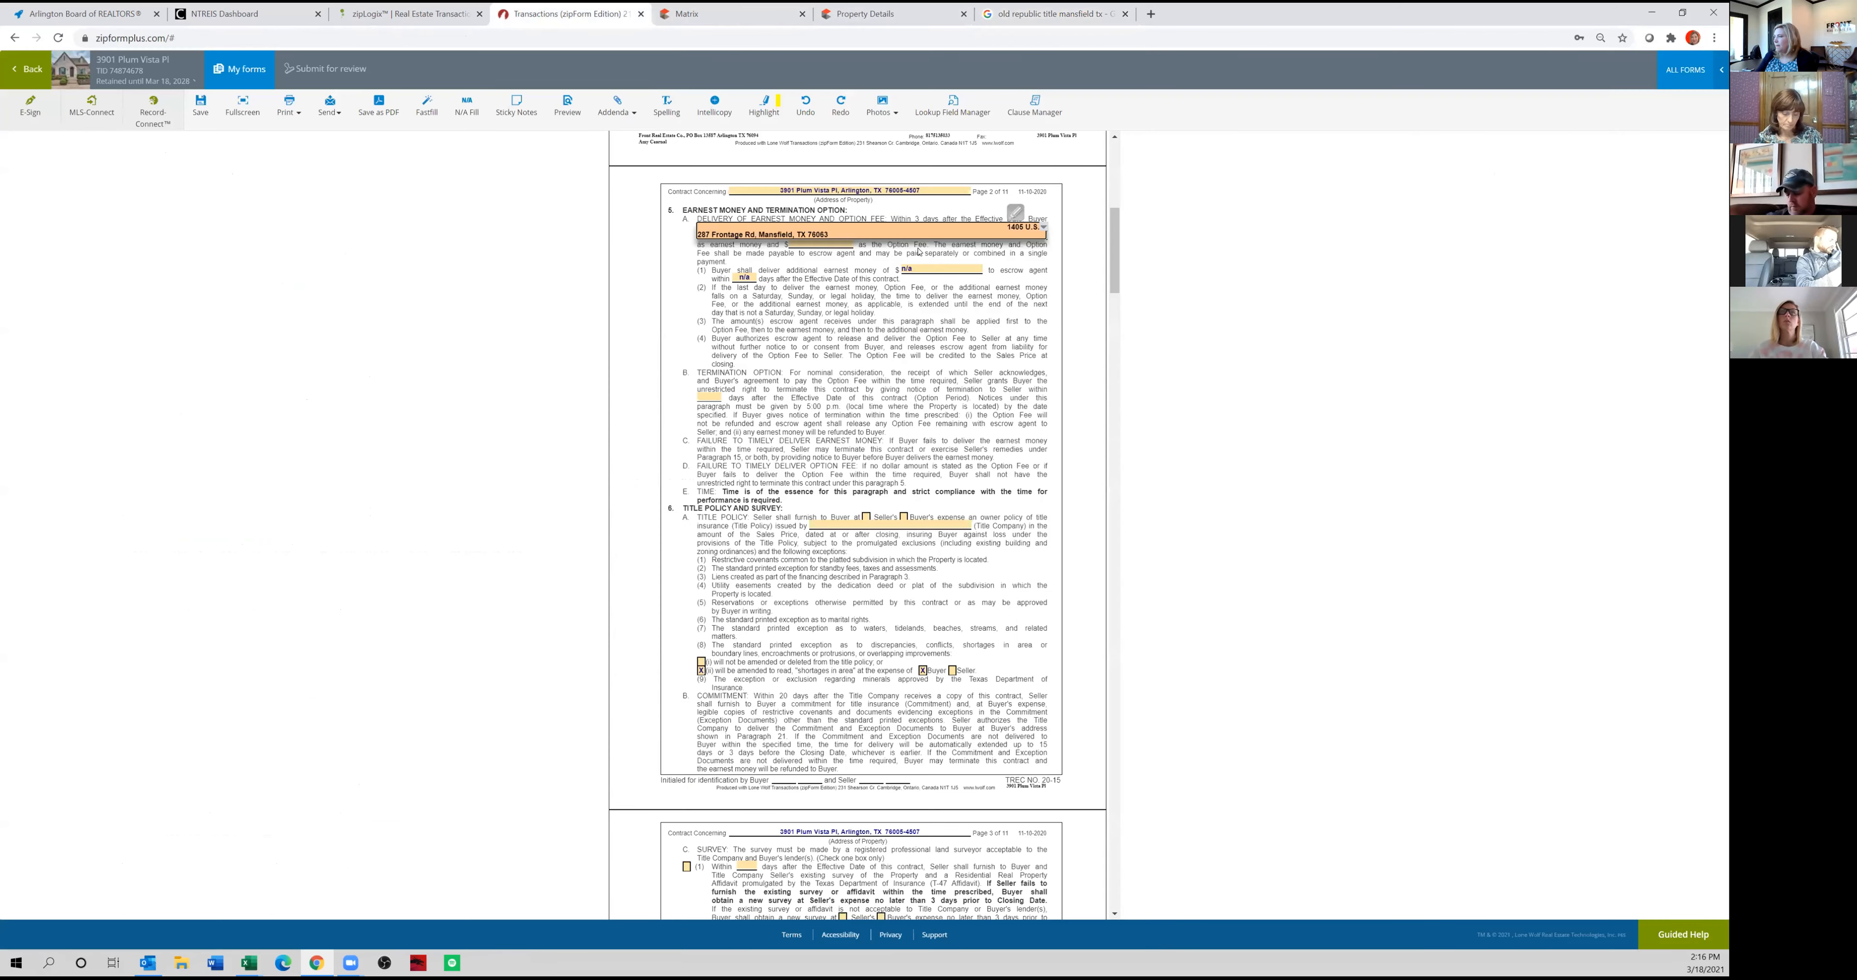
{"action": "key", "text": "ctrl+v"}
{"action": "left_click", "coordinate": [858, 219]}
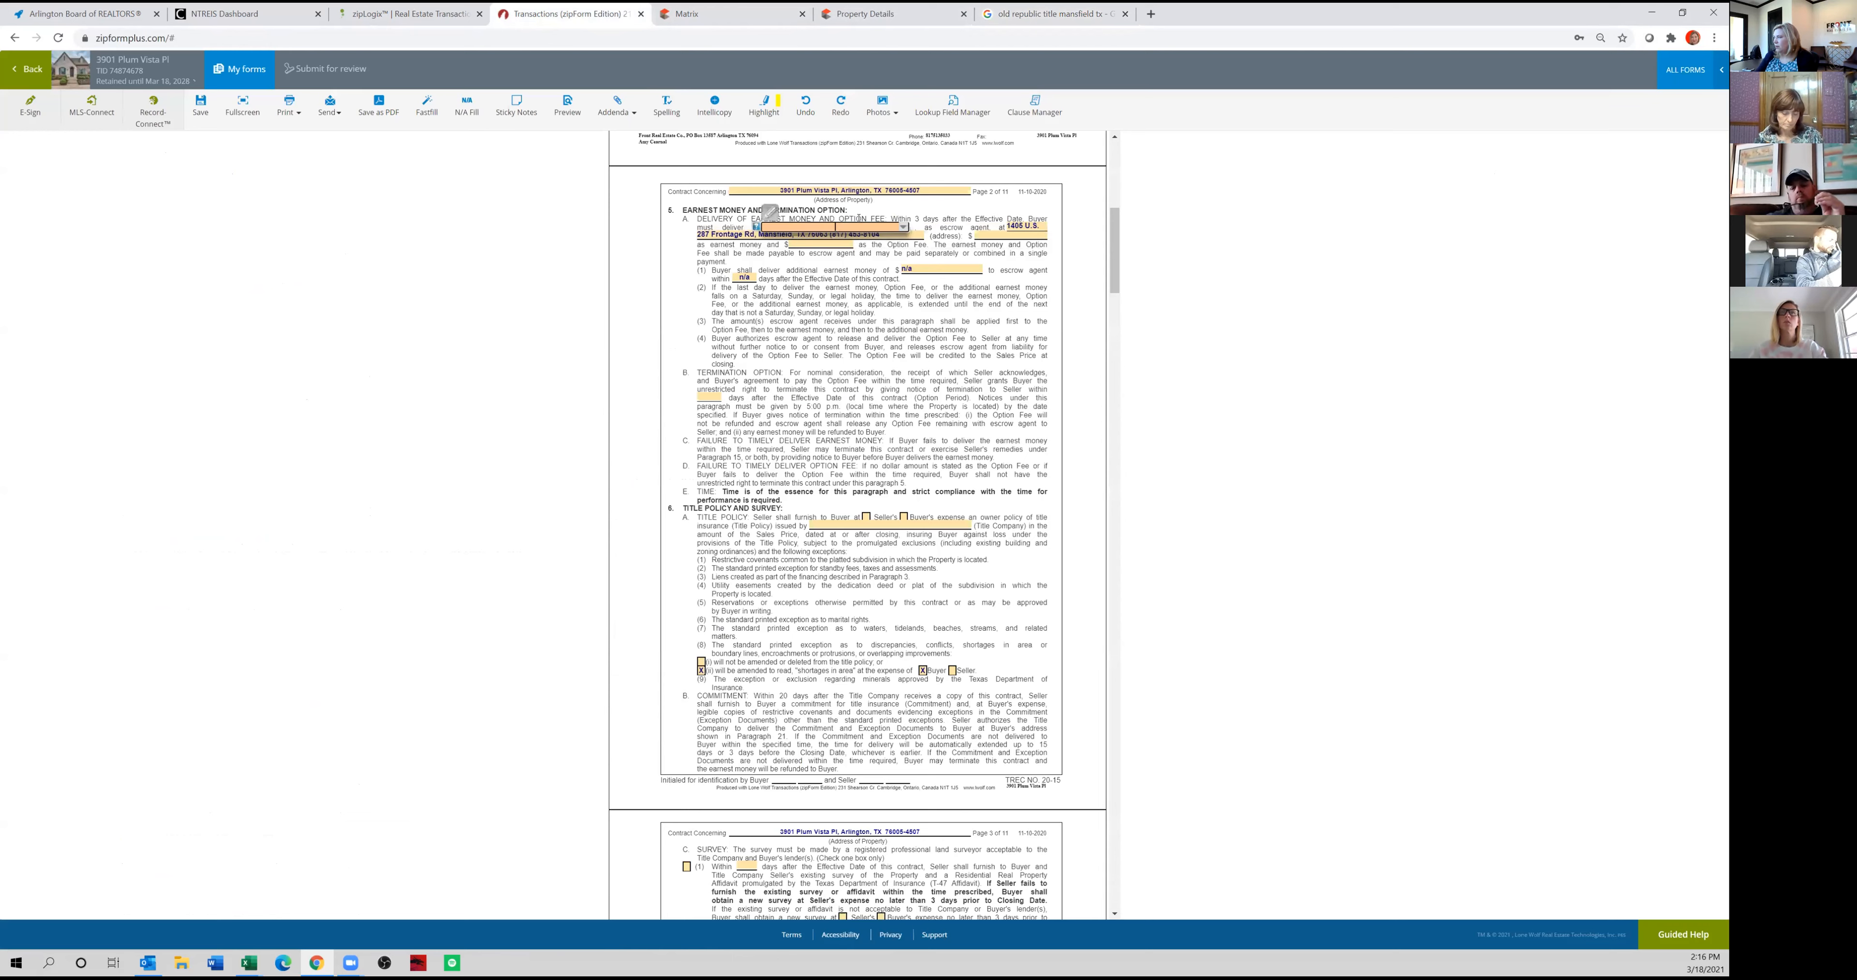
Enter Old Republic Title as the escrow agent in paragraph 5A, with 5,000 earnest money and a 500 option fee.
{"action": "type", "text": "Old Republic"}
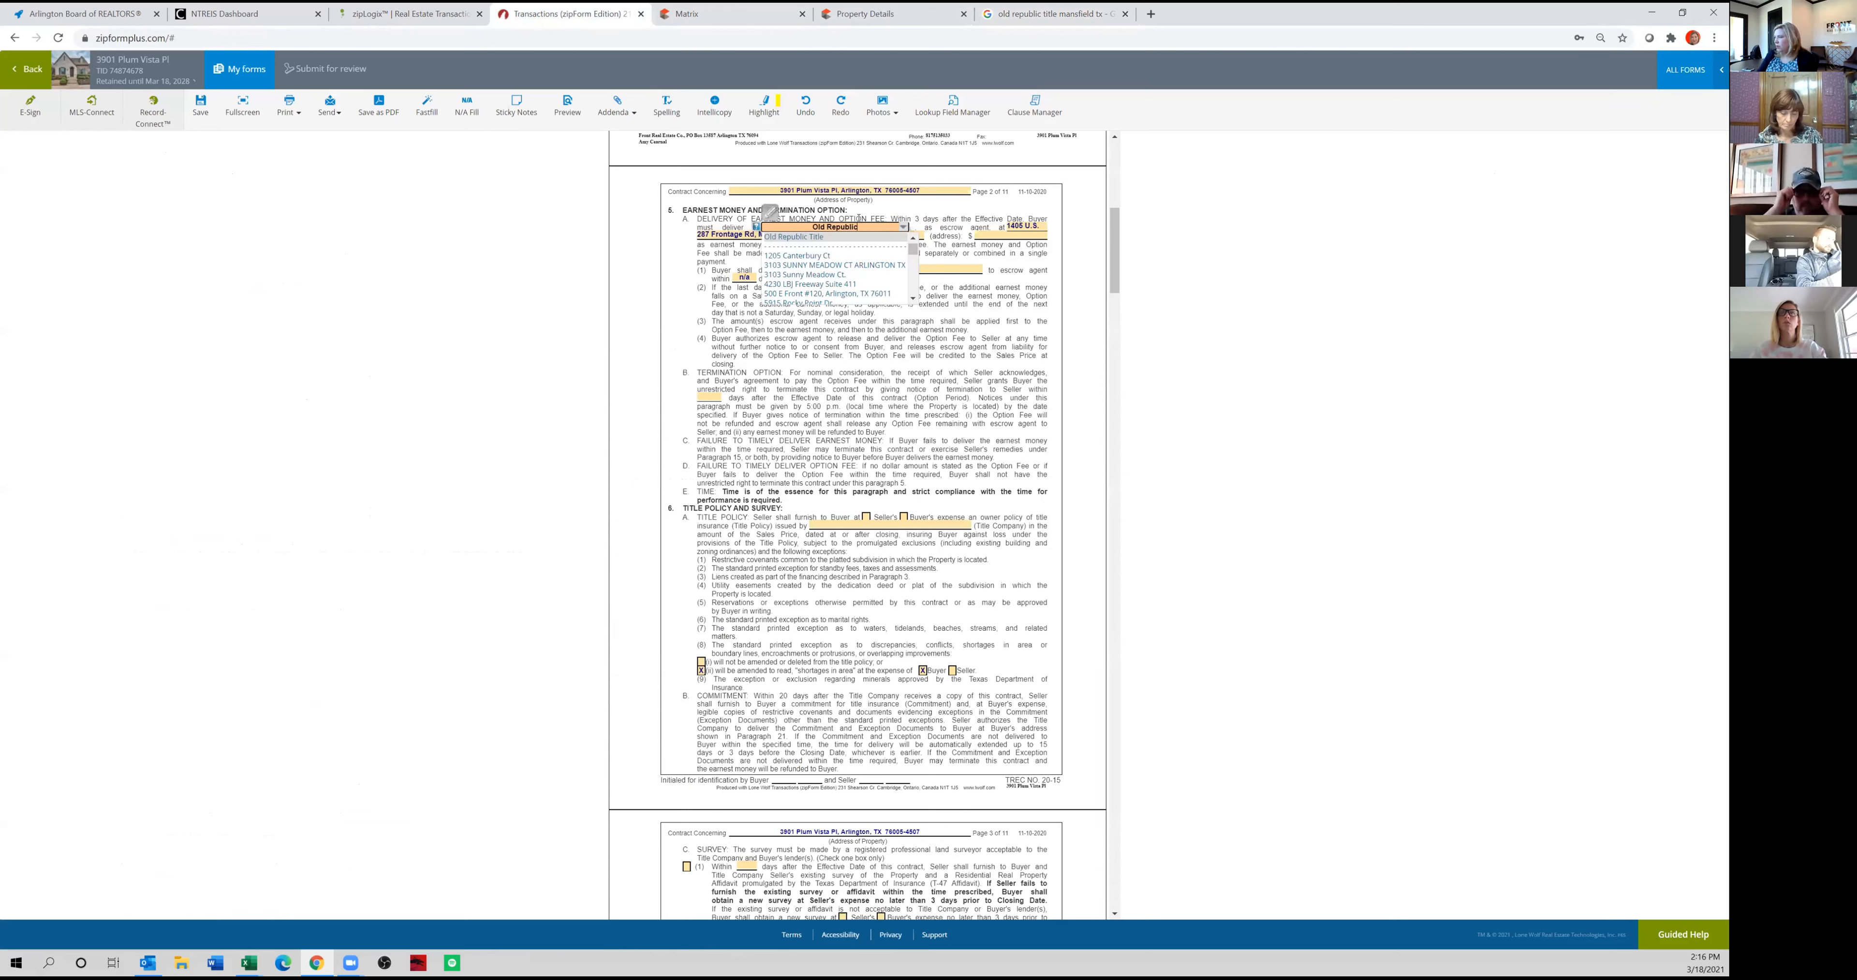
{"action": "type", "text": " Title"}
{"action": "left_click", "coordinate": [992, 235]}
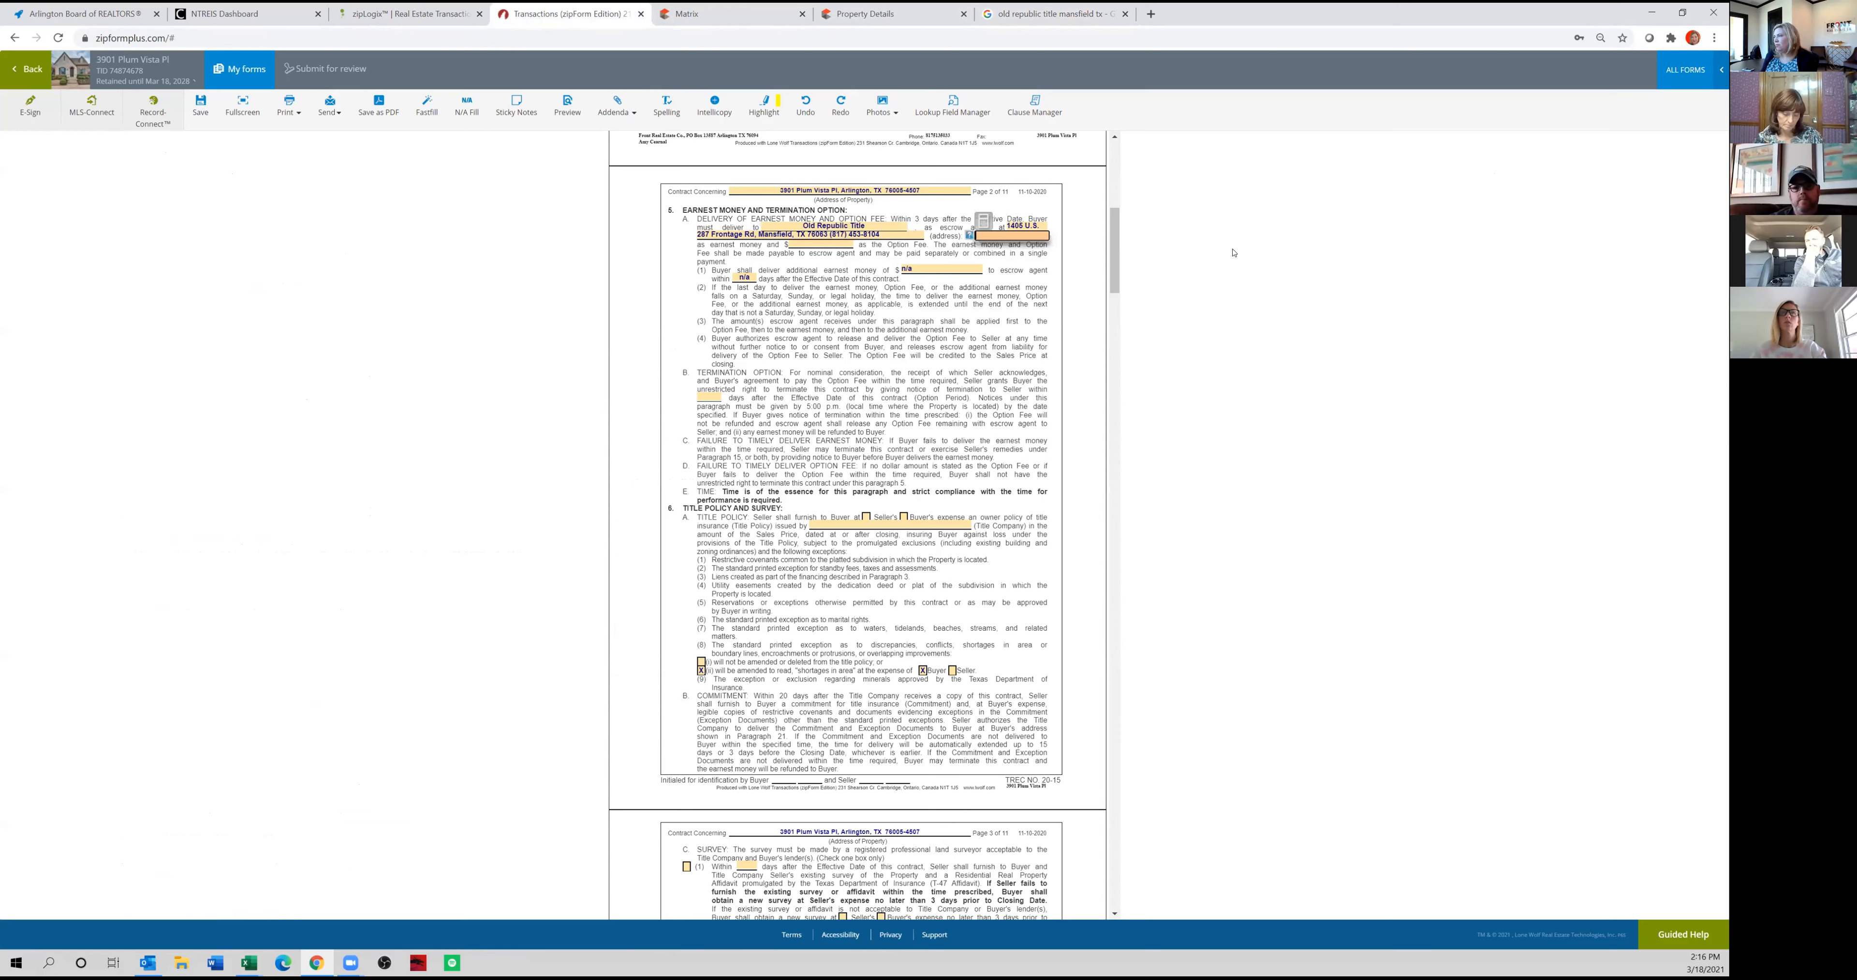
{"action": "left_click", "coordinate": [844, 282]}
{"action": "left_click", "coordinate": [810, 241]}
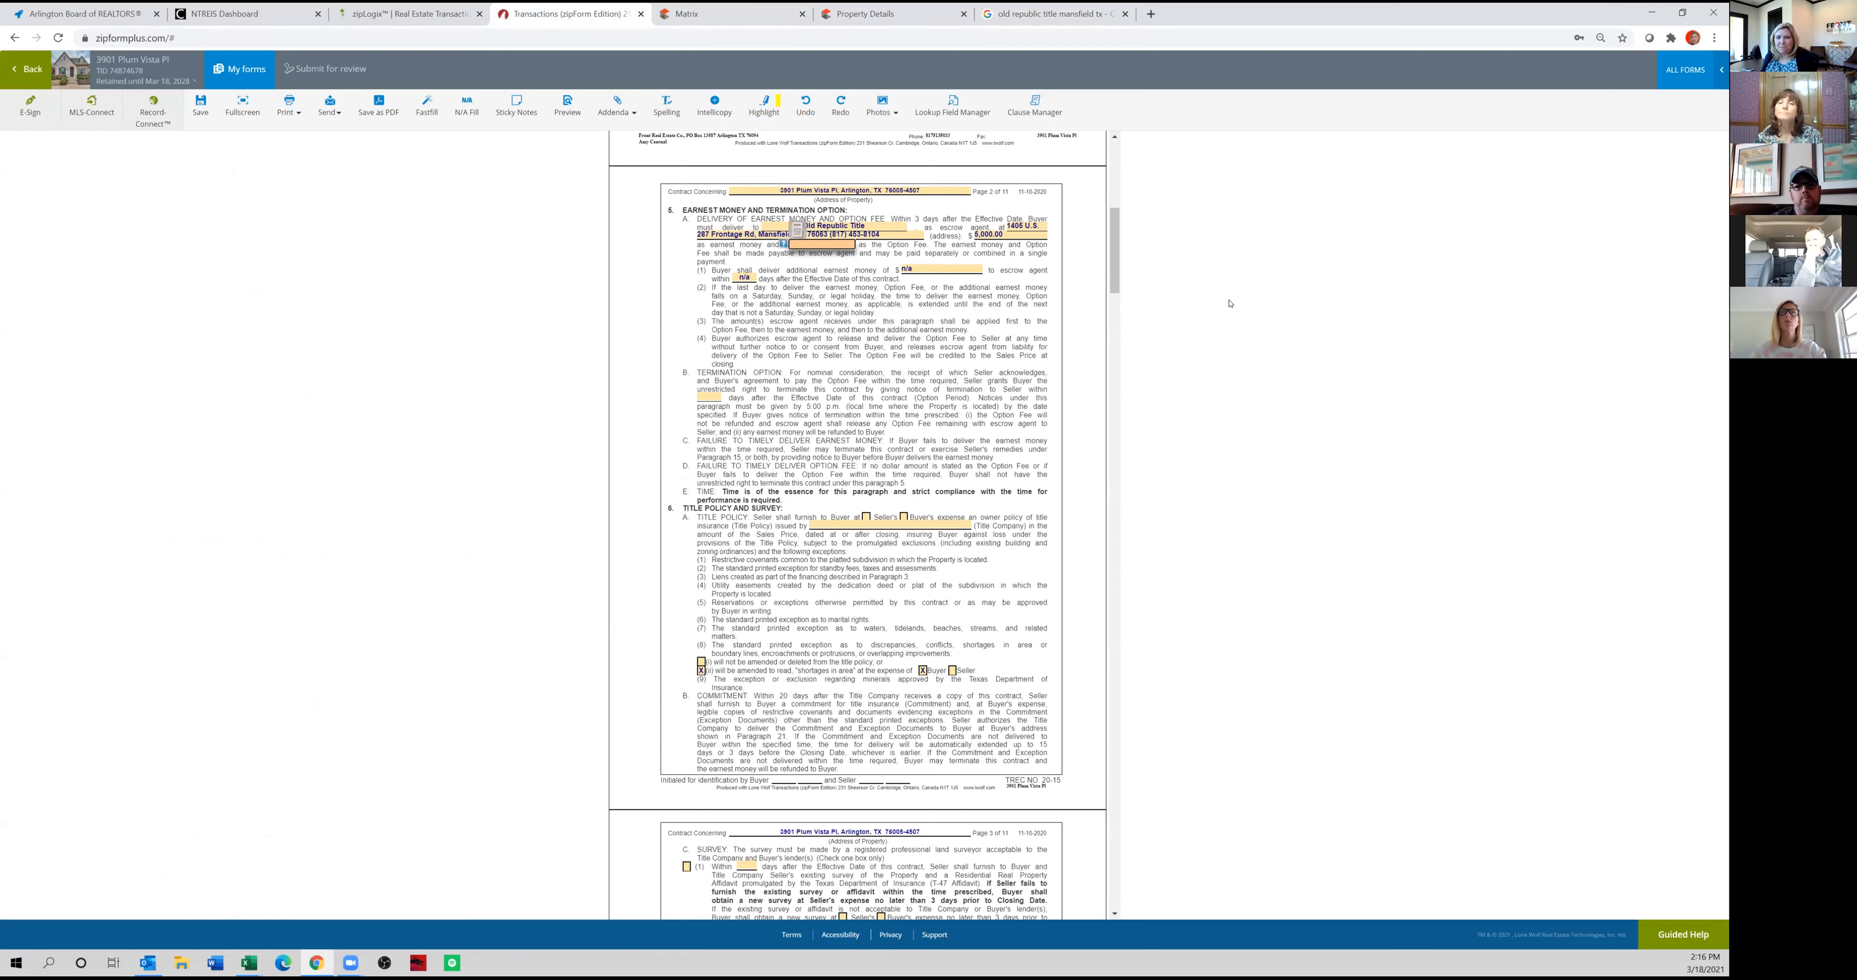
{"action": "type", "text": "500"}
{"action": "left_click", "coordinate": [891, 368]}
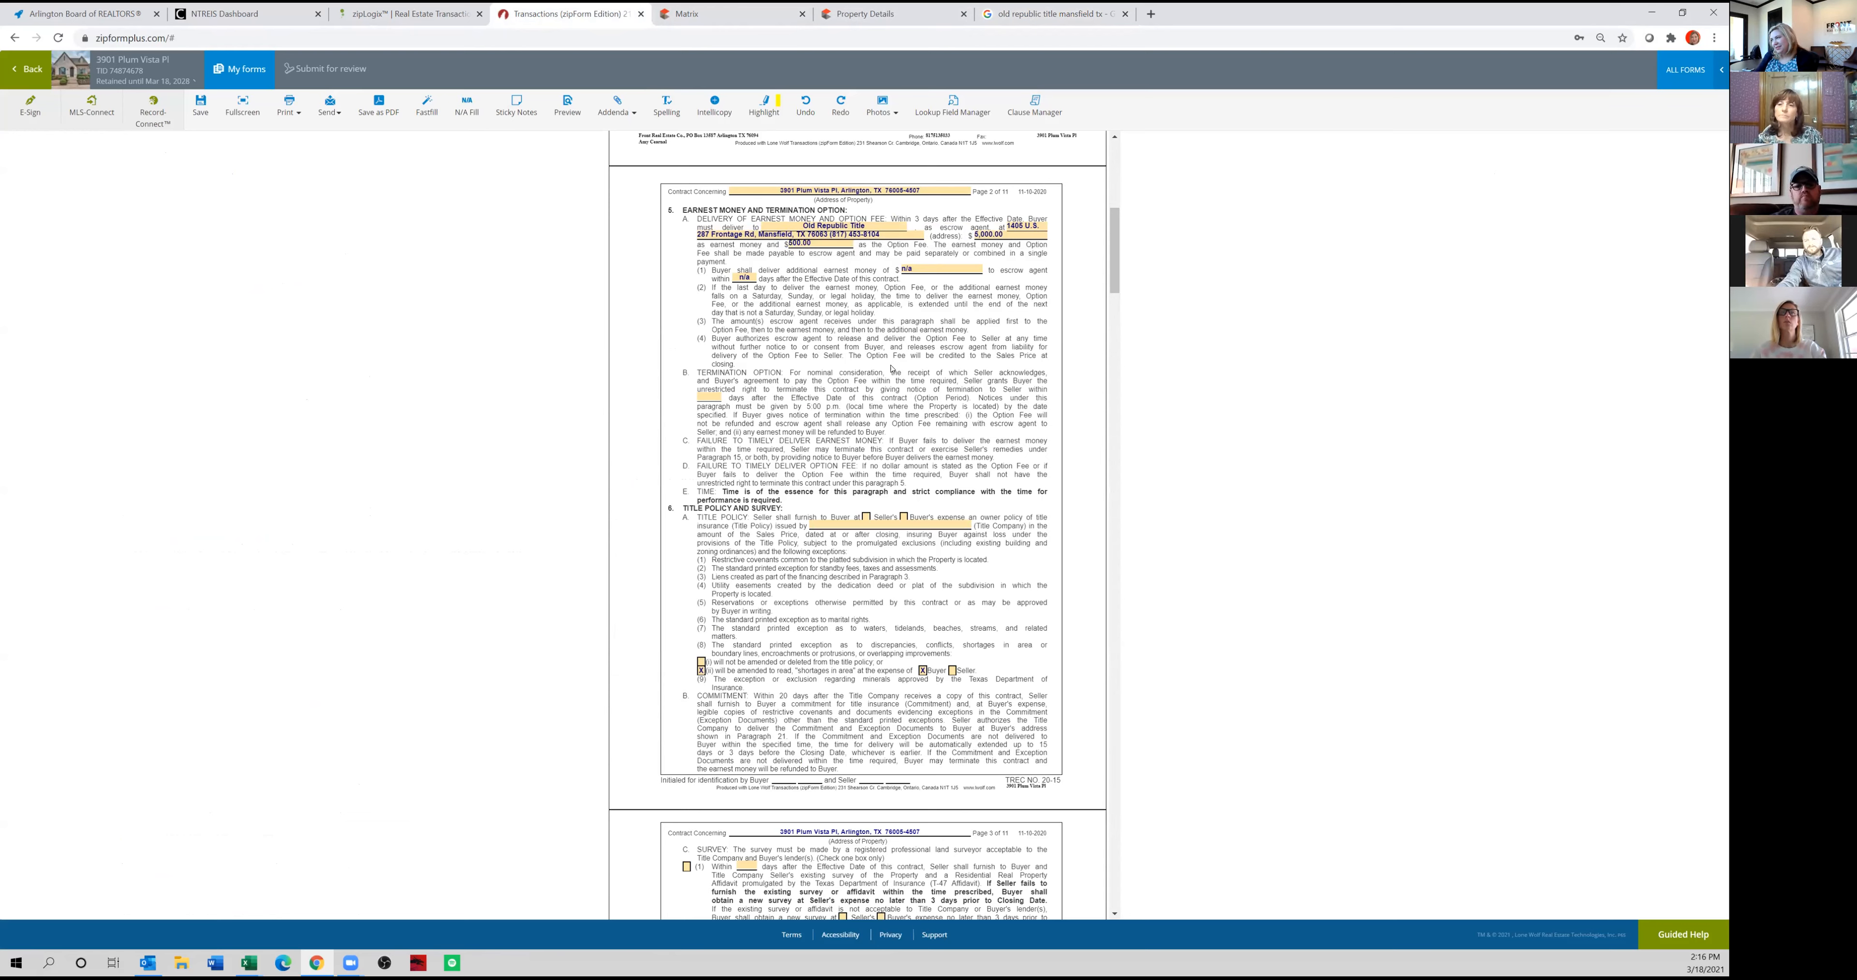
Set the termination option period in paragraph 5B to 5 days.
{"action": "left_click", "coordinate": [709, 397]}
{"action": "type", "text": "5"}
{"action": "left_click", "coordinate": [836, 390]}
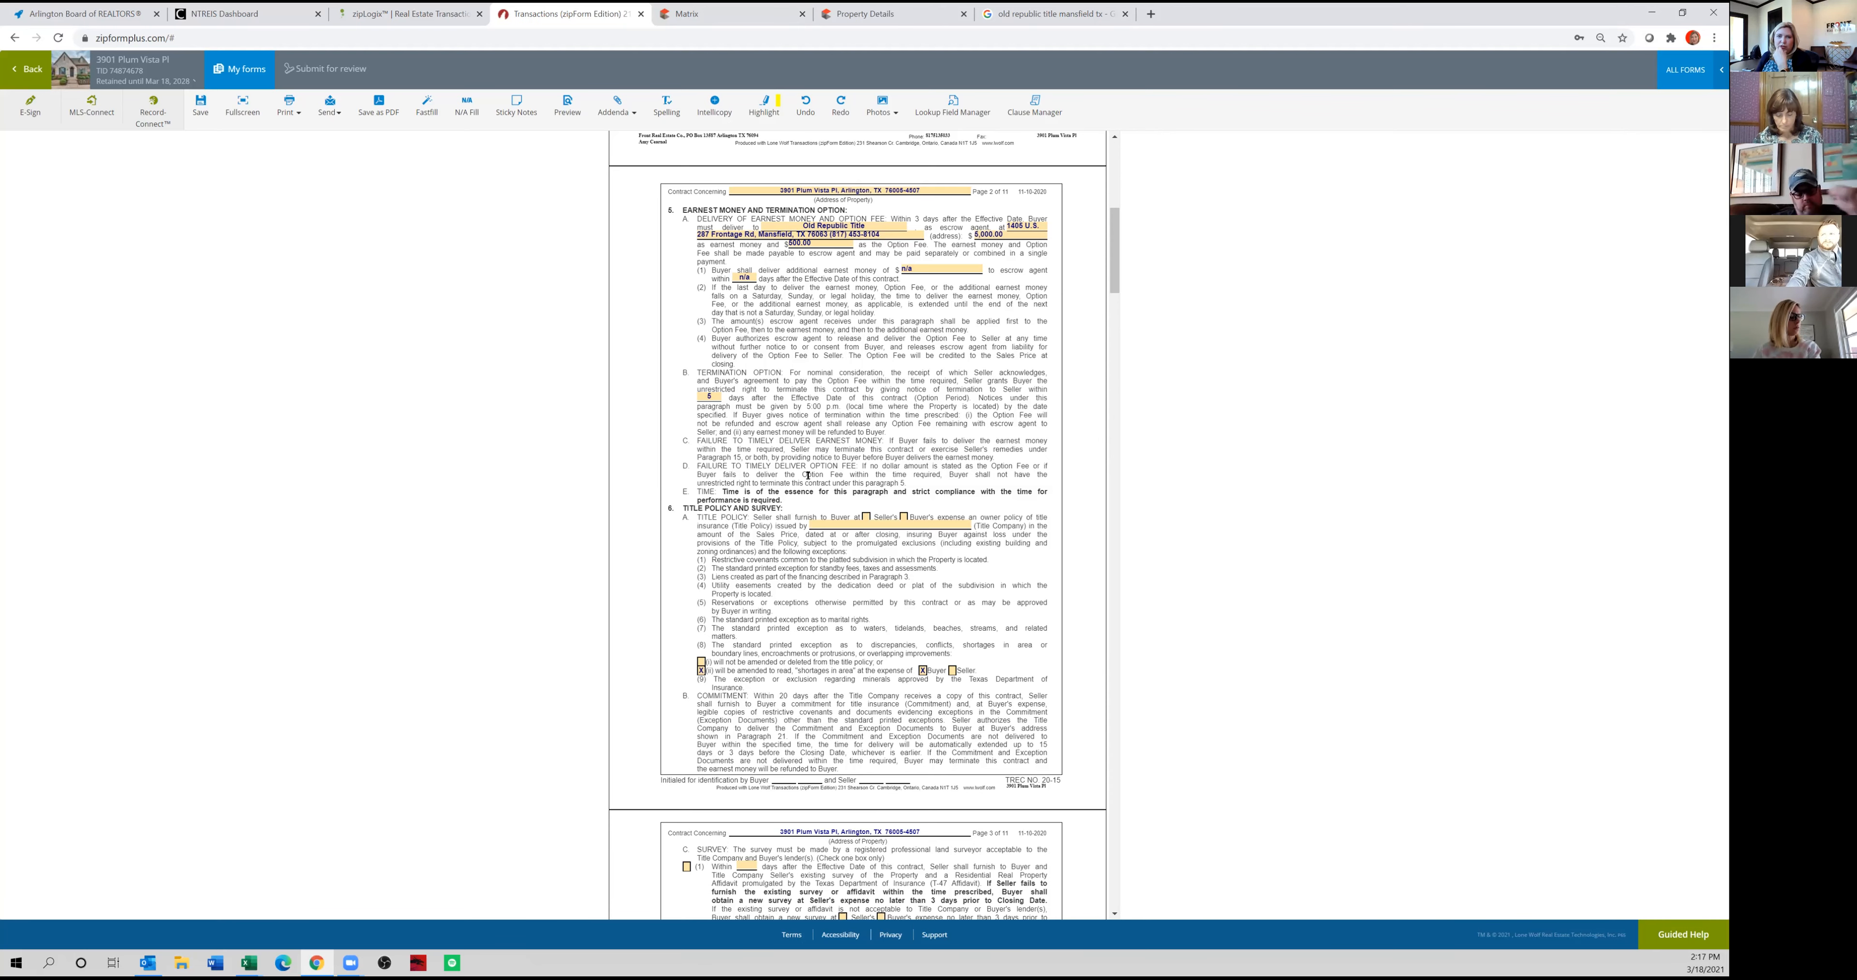
In paragraph 6A, assign the title policy to the Seller's expense and enter Old Republic Title as the title company.
{"action": "scroll", "coordinate": [804, 552], "scroll_direction": "down", "scroll_amount": 3}
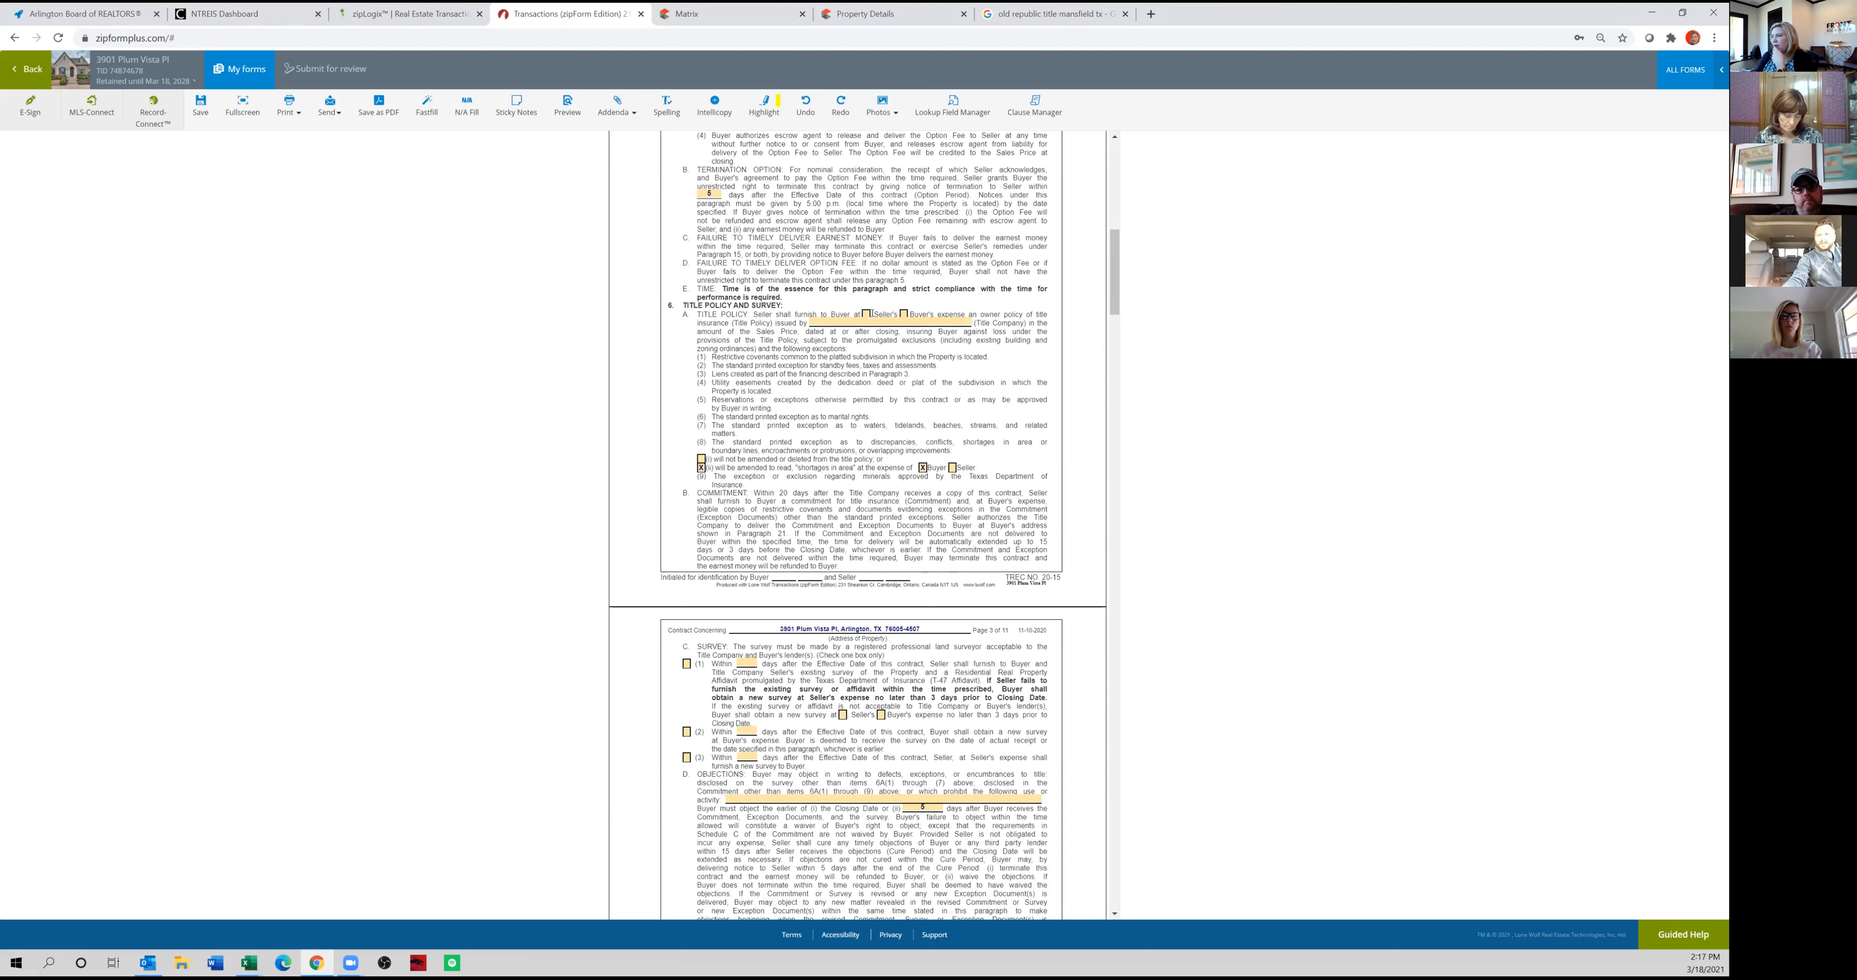
{"action": "left_click", "coordinate": [876, 325]}
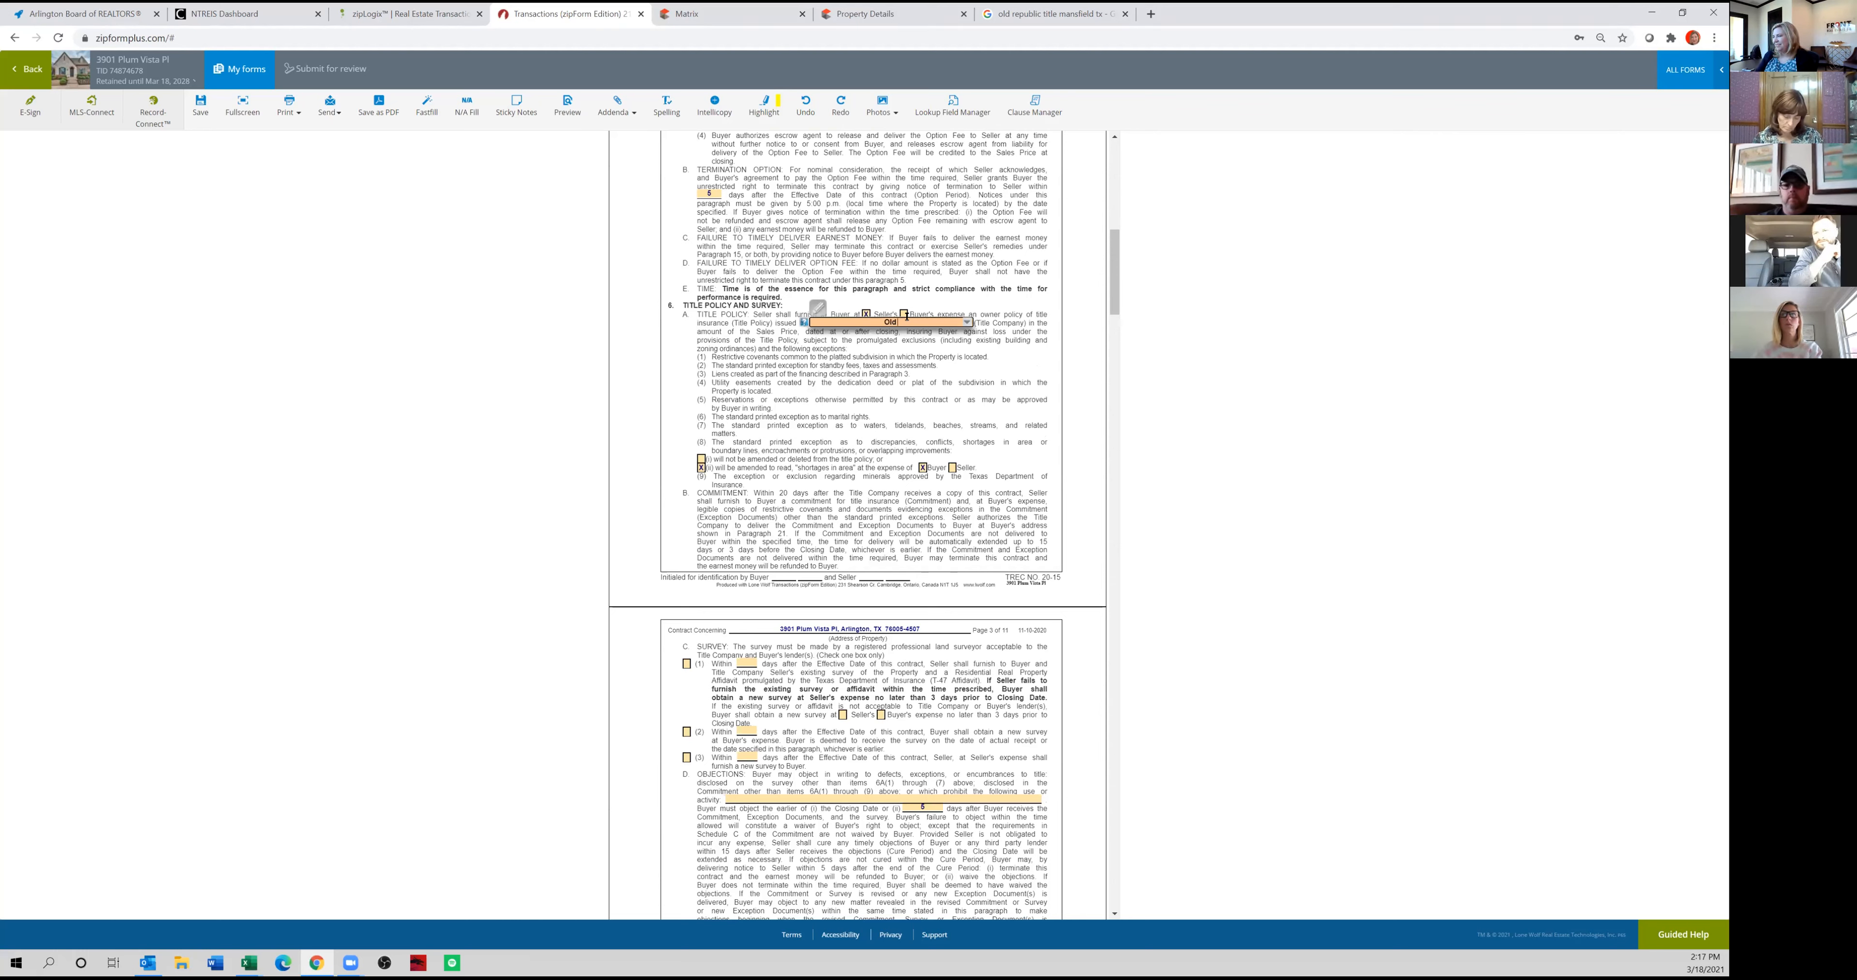
{"action": "type", "text": "Old Republic Title"}
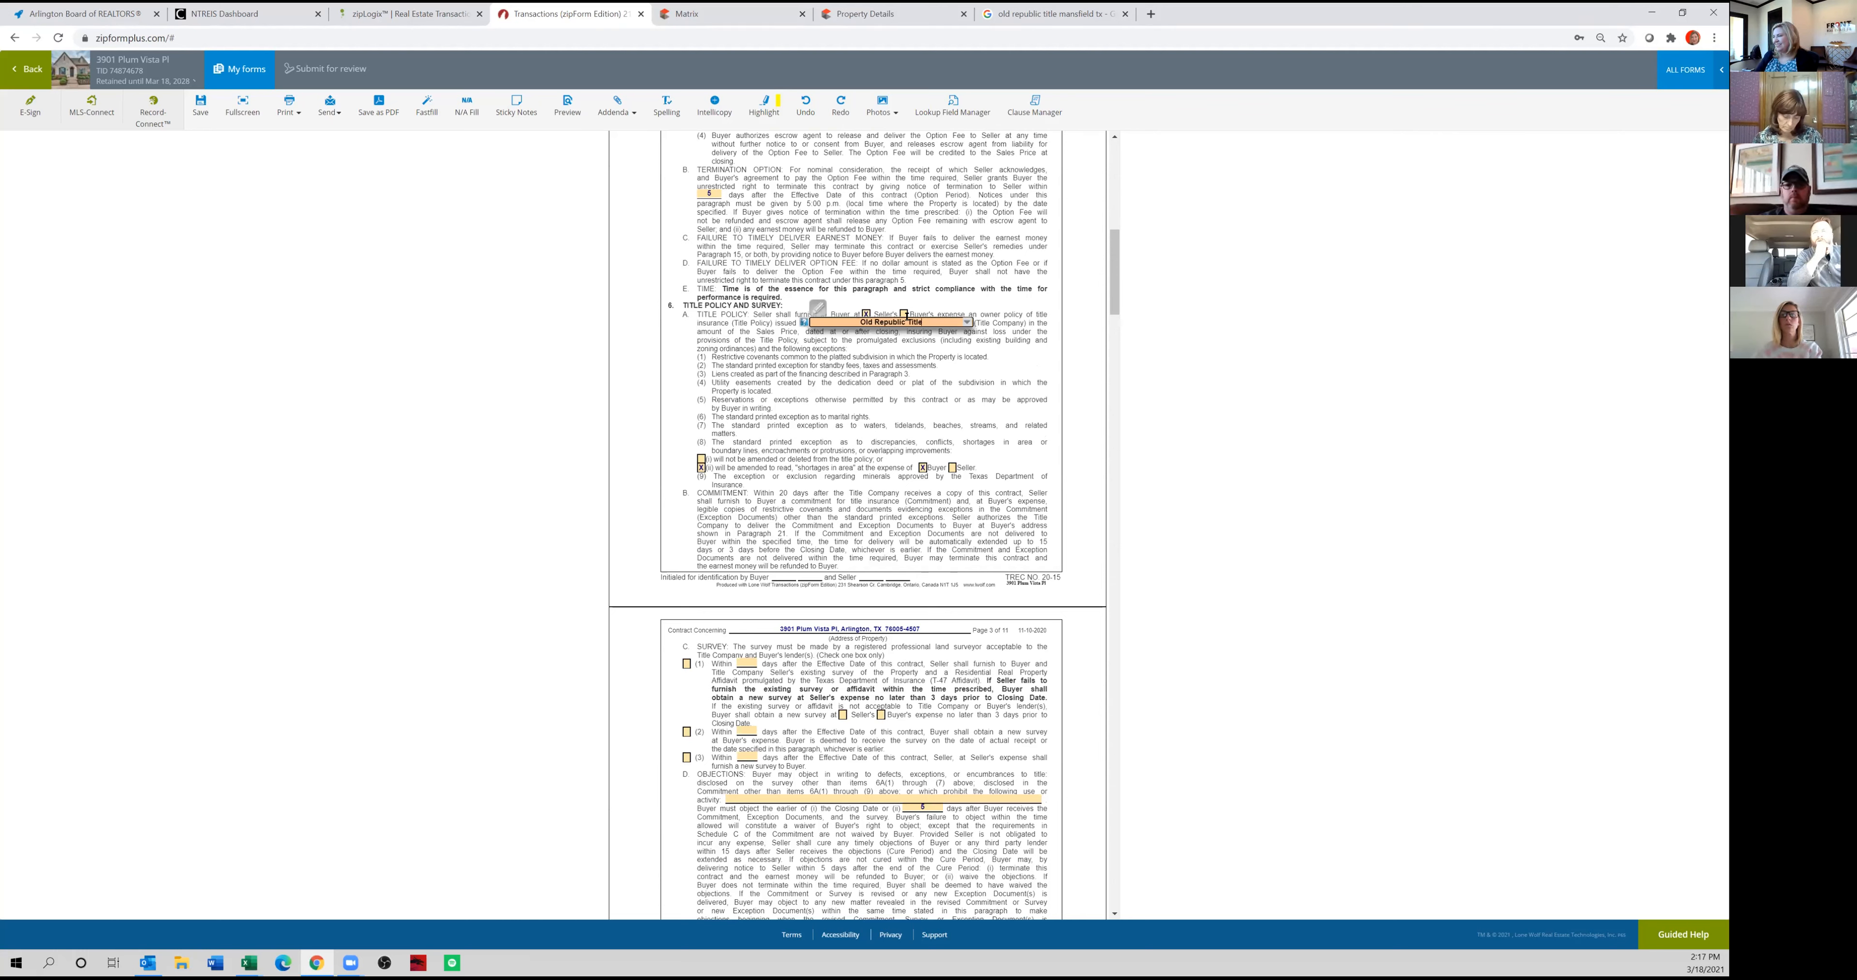
{"action": "left_click", "coordinate": [771, 425]}
Select survey option (1) in paragraph 6C, and check the Matrix listing's documents for an existing survey.
{"action": "scroll", "coordinate": [778, 443], "scroll_direction": "down", "scroll_amount": 4}
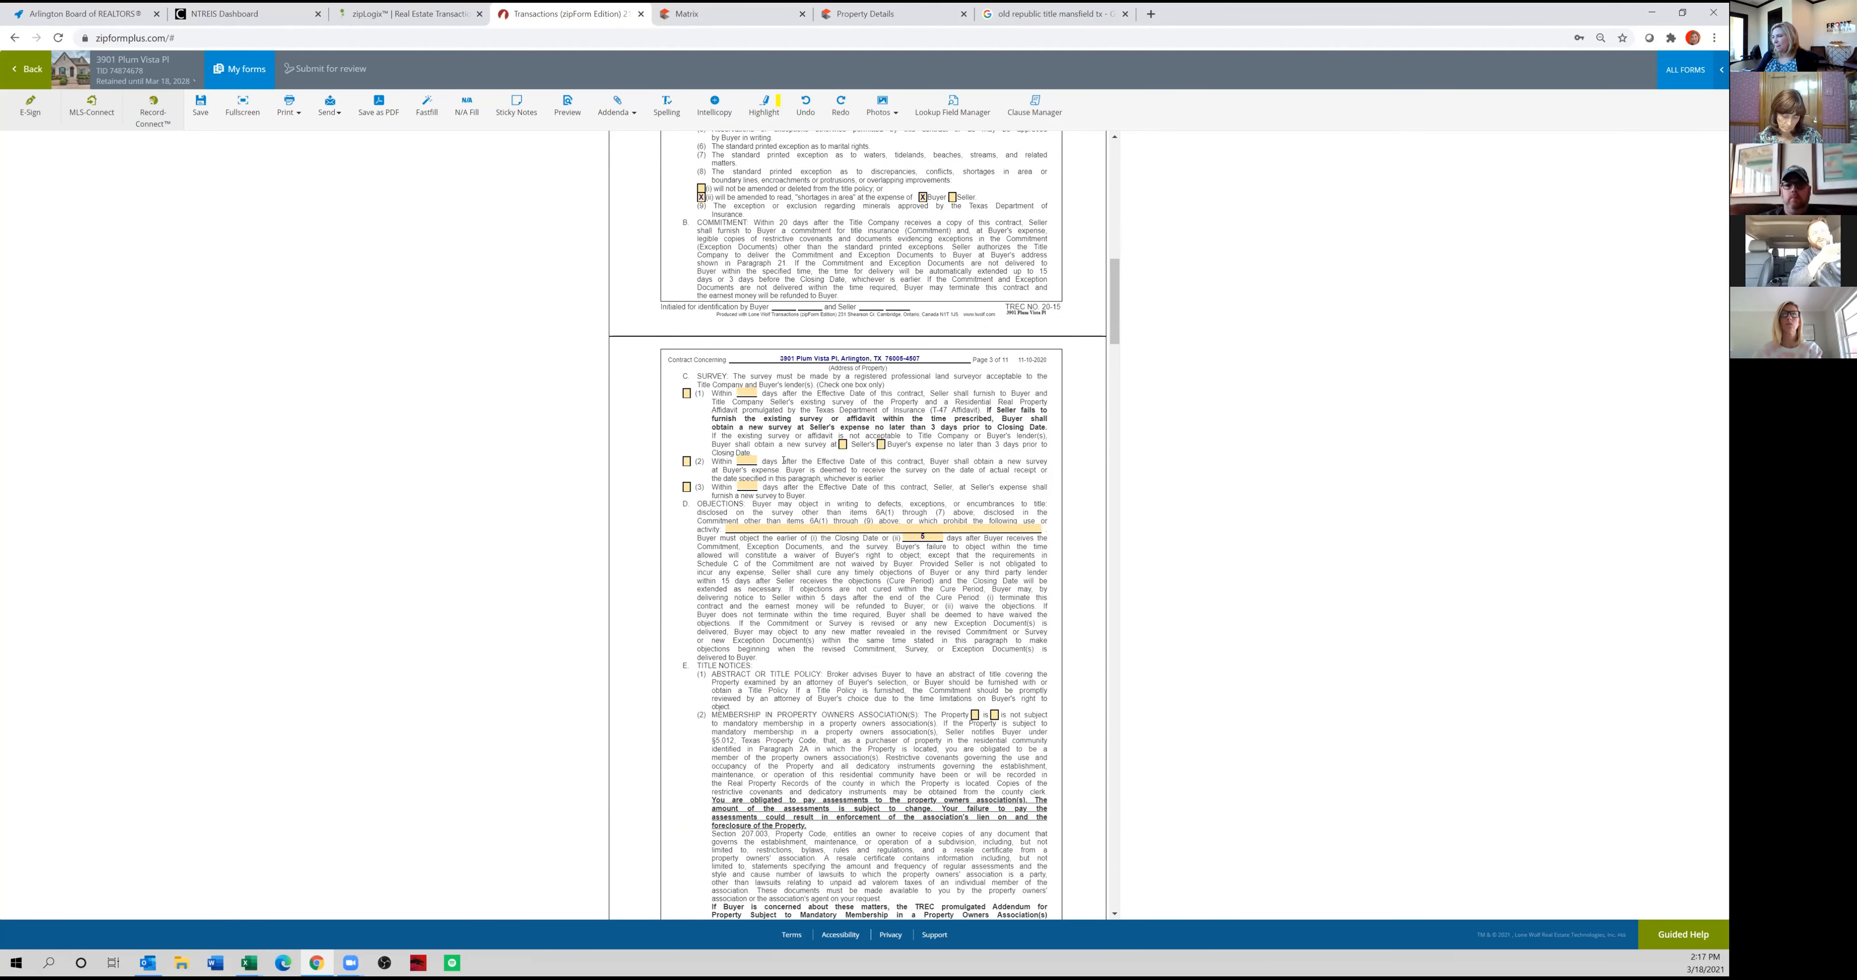
{"action": "left_click", "coordinate": [687, 394]}
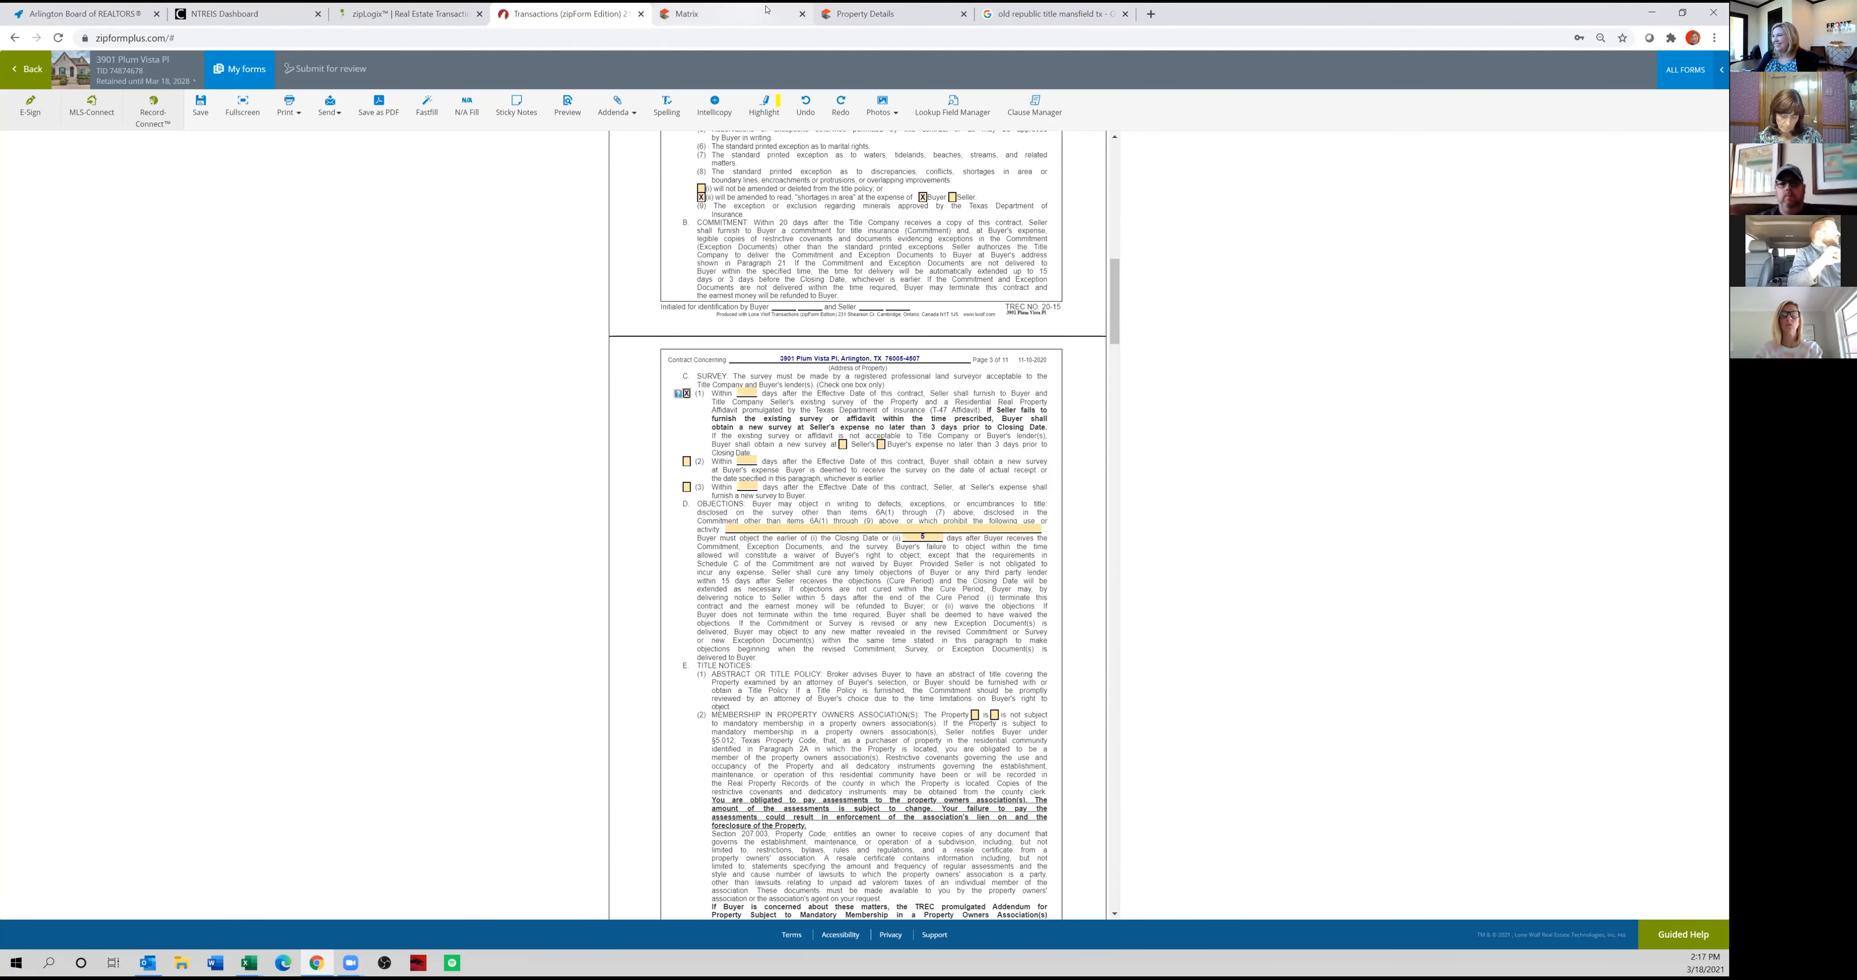
{"action": "left_click", "coordinate": [694, 11]}
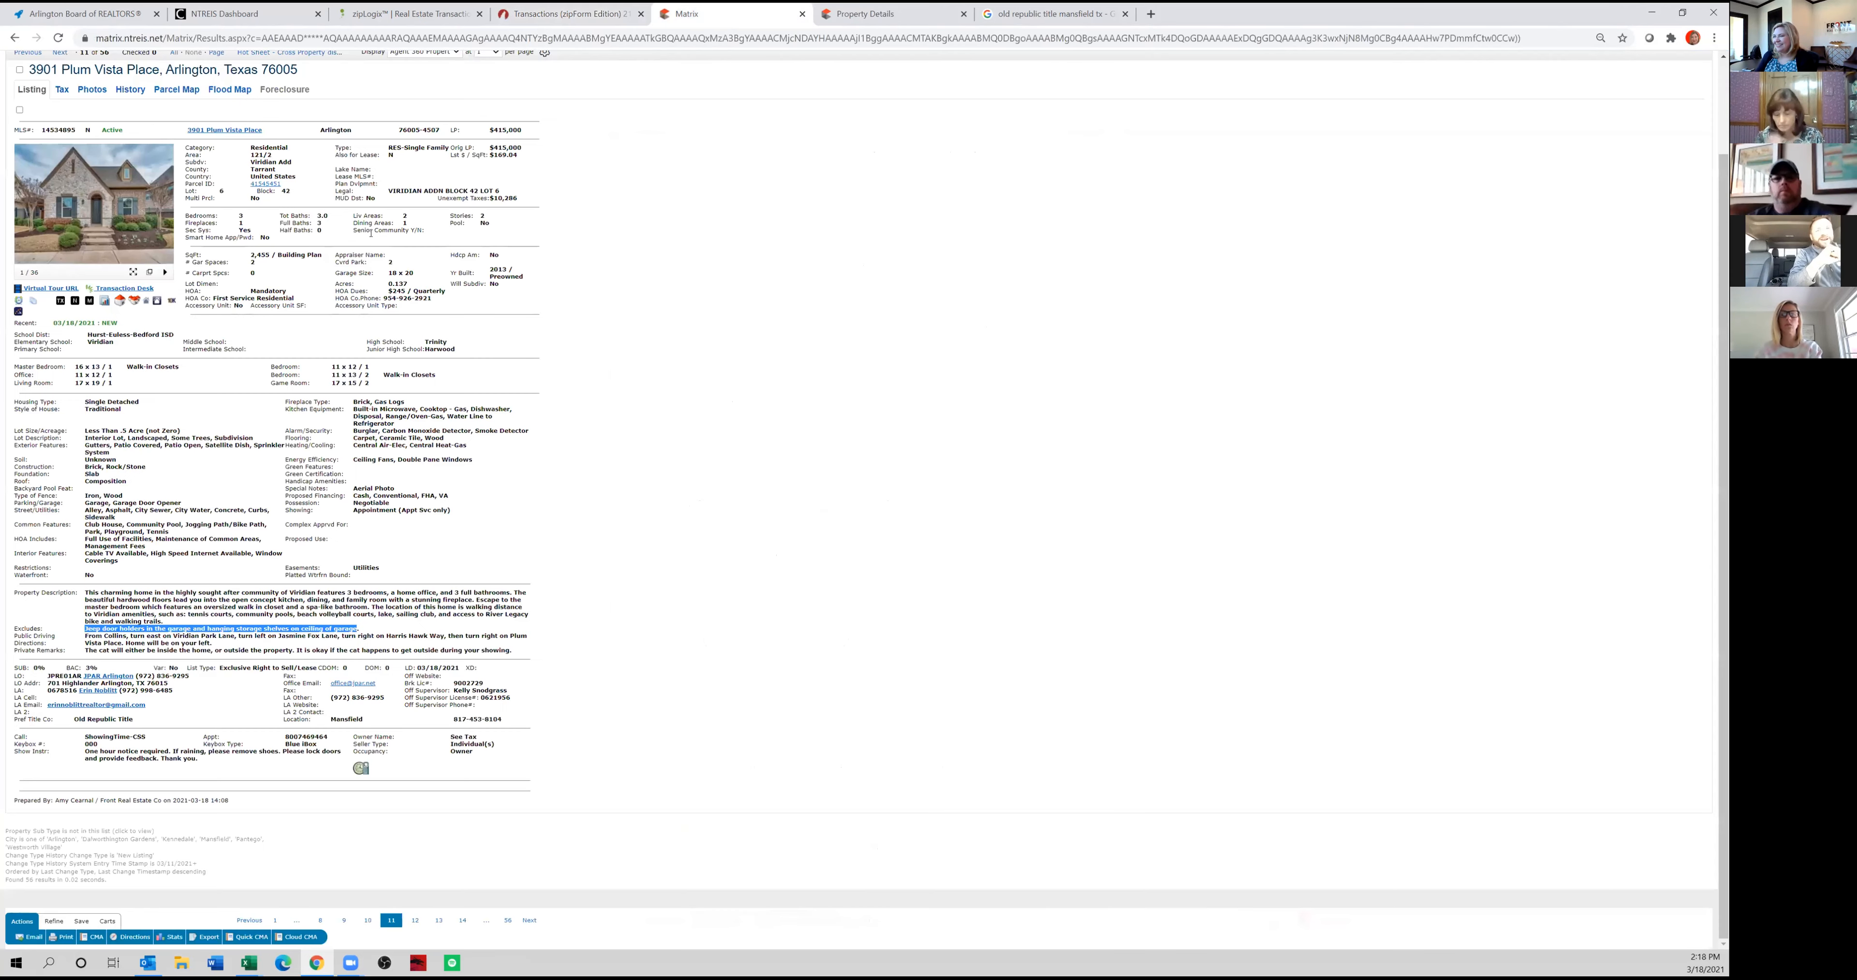
{"action": "left_click", "coordinate": [34, 302]}
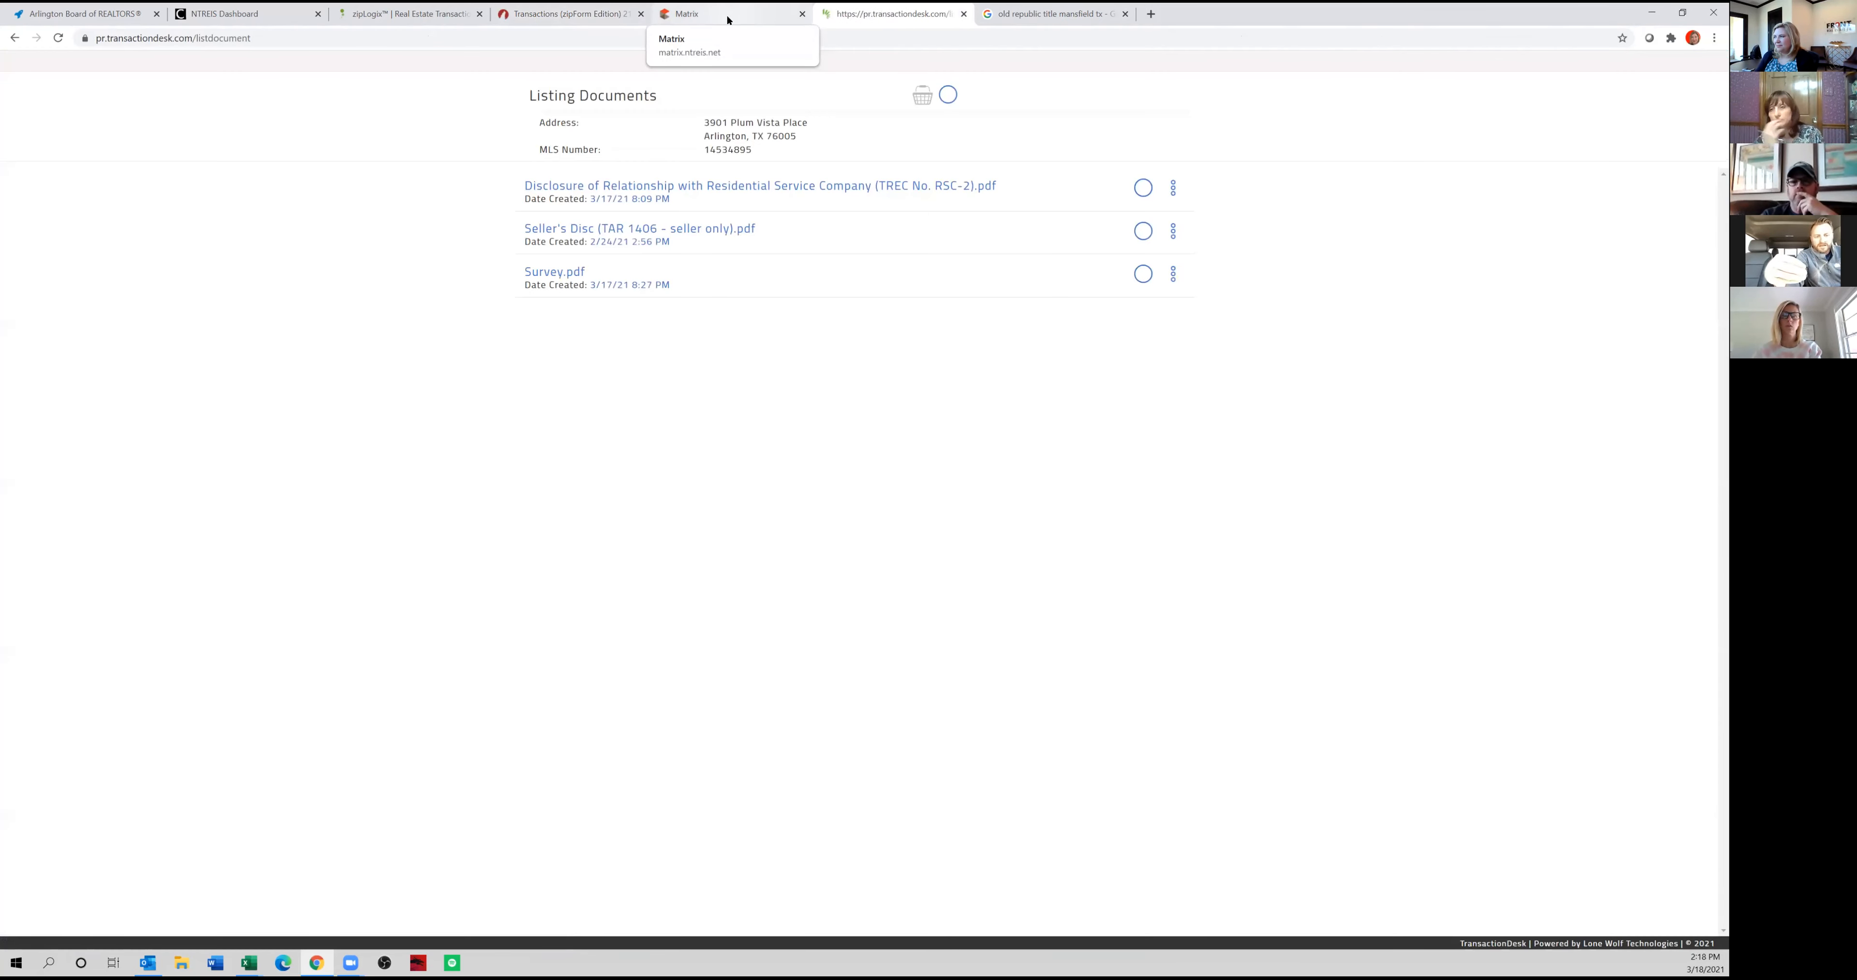
{"action": "left_click", "coordinate": [733, 18]}
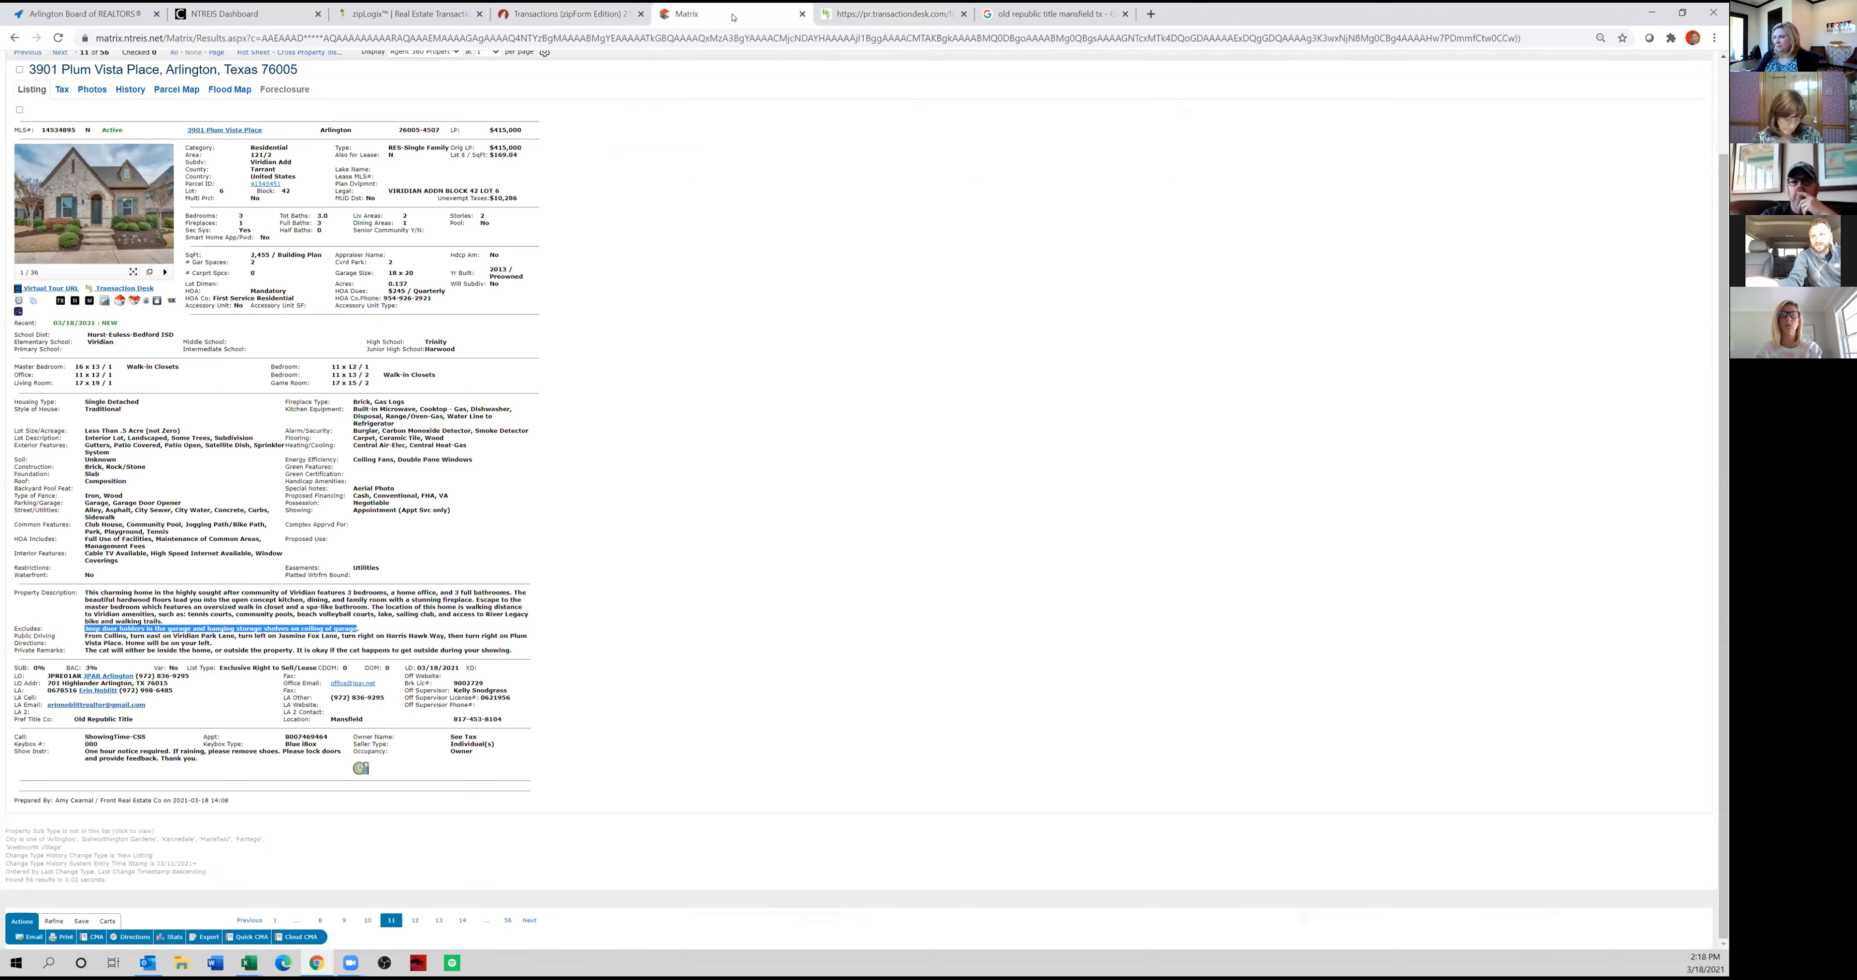
{"action": "left_click", "coordinate": [579, 24]}
Fill in the delivery days for the seller's existing survey and assign any new survey to the Buyer's expense.
{"action": "left_click", "coordinate": [746, 394]}
{"action": "key", "text": "Tab"}
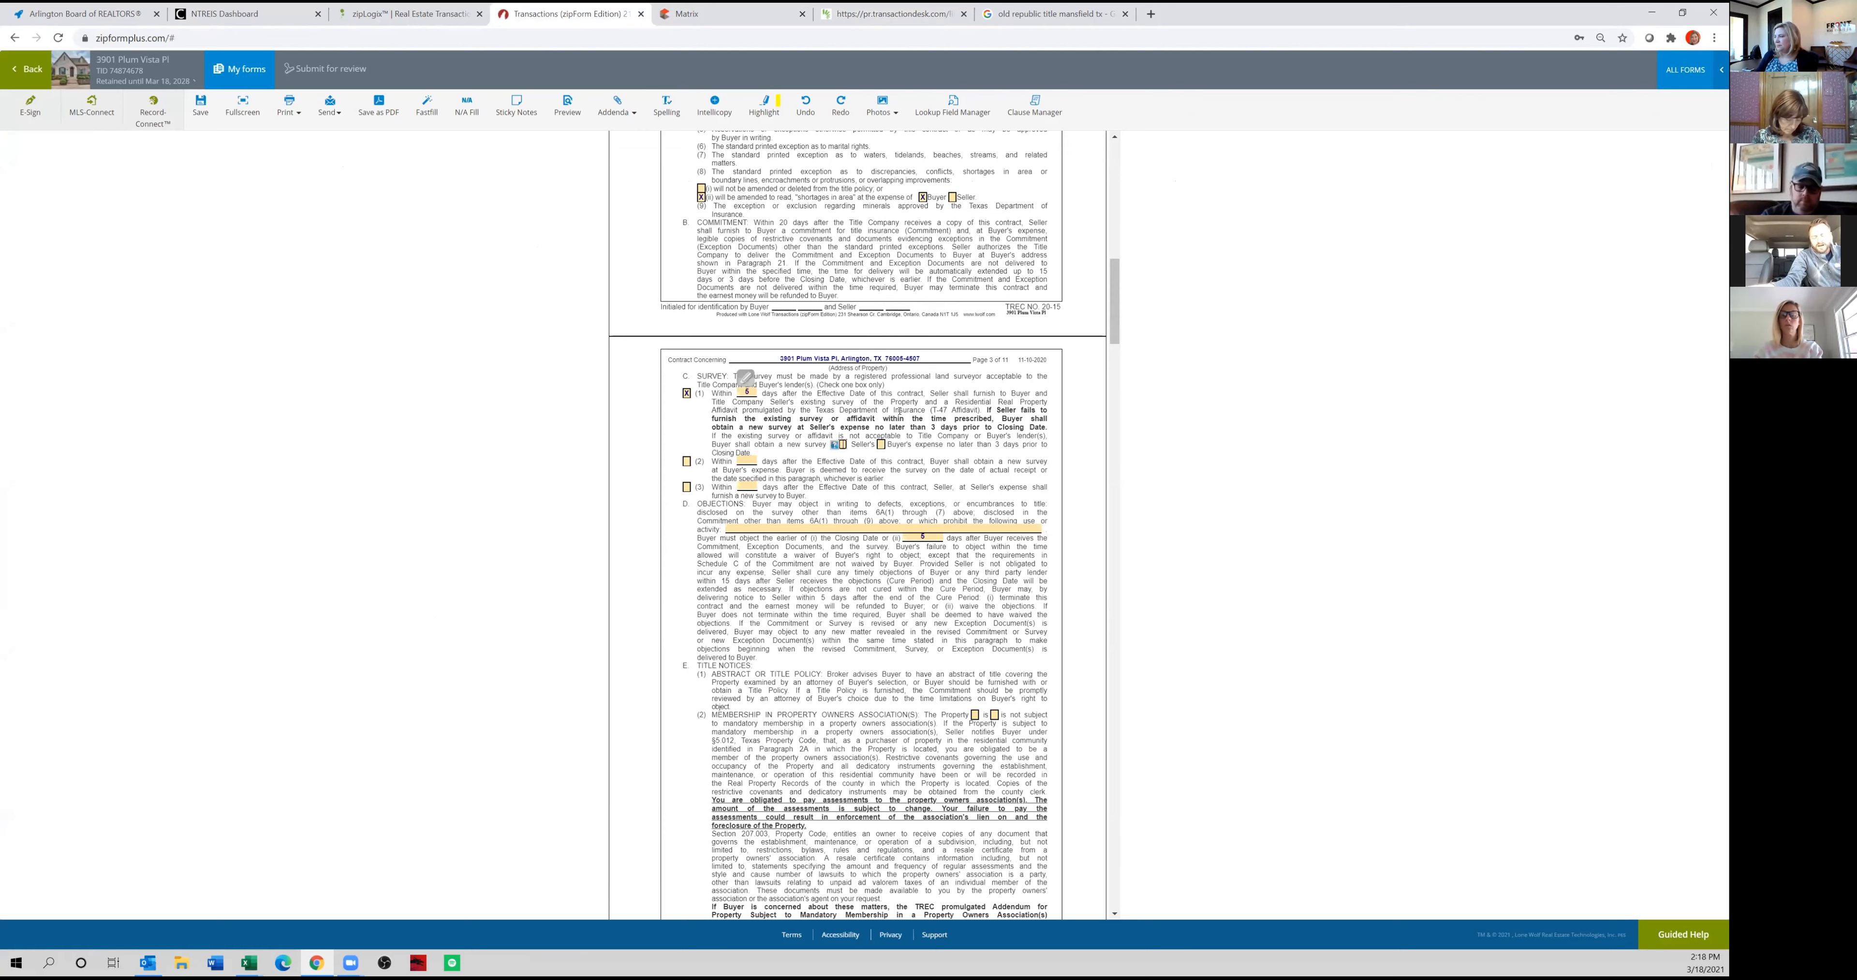
{"action": "left_click", "coordinate": [881, 444]}
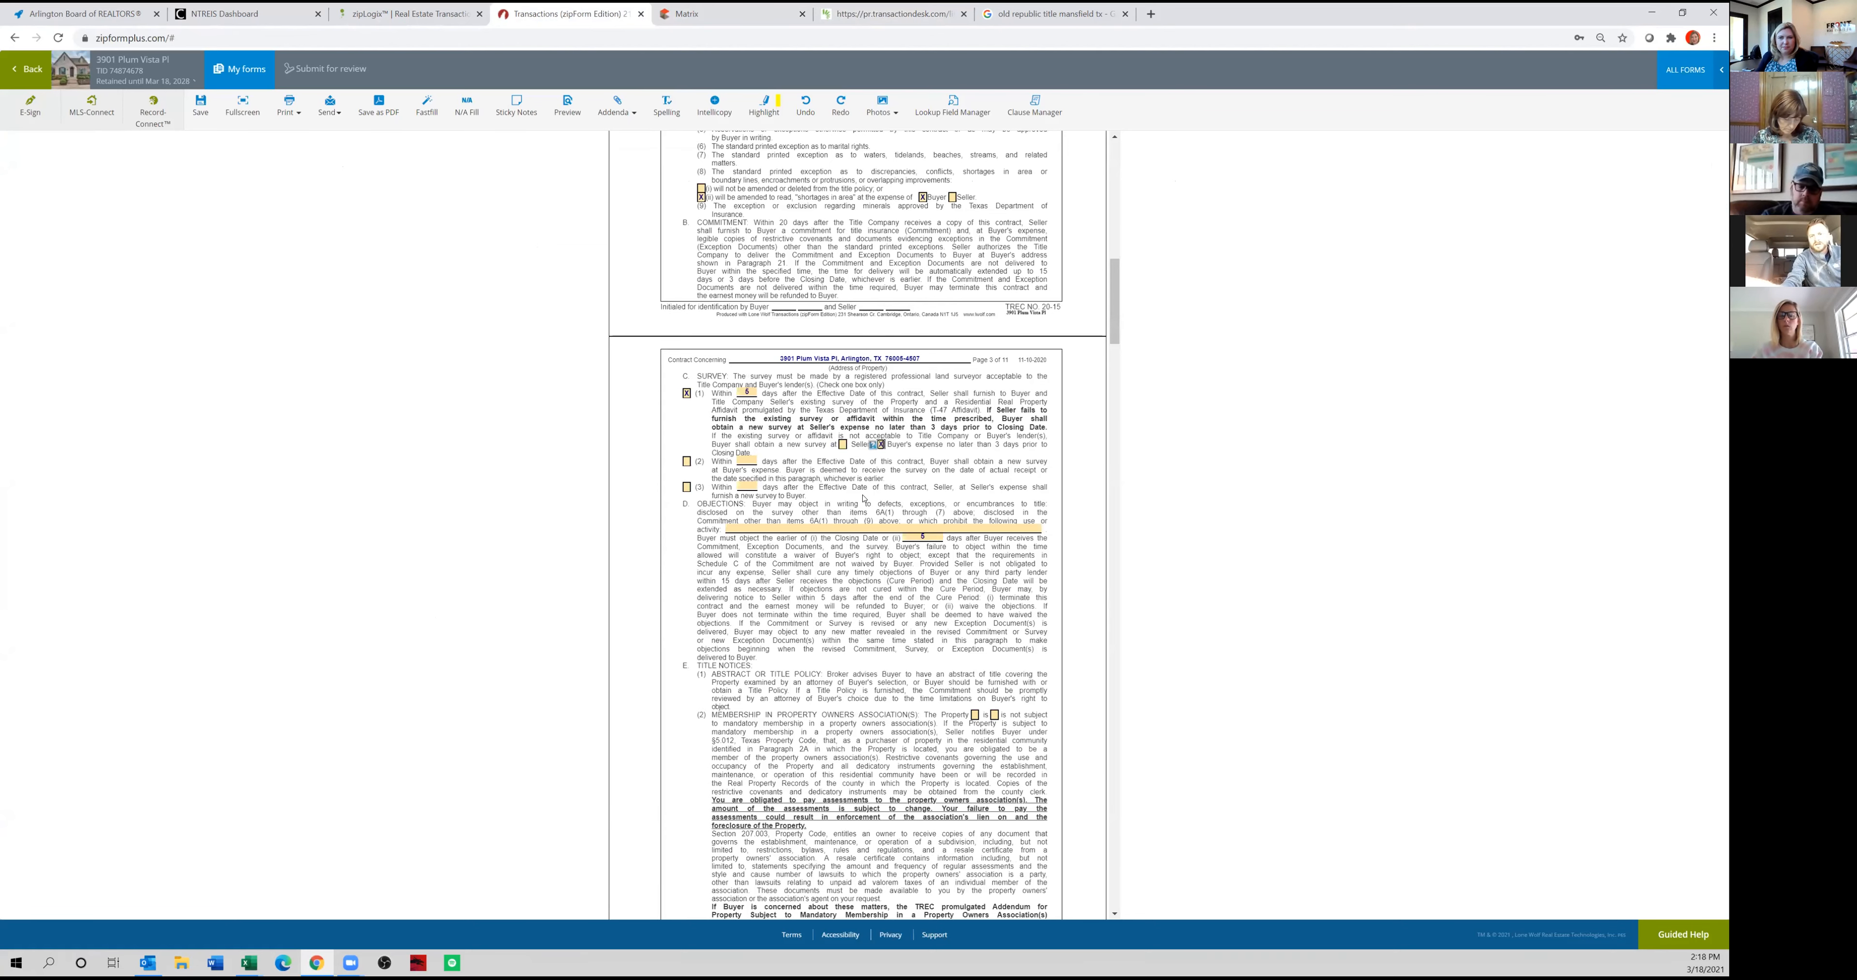
Review the completed earnest money, title policy and survey entries in paragraphs 5 and 6.
{"action": "scroll", "coordinate": [850, 490], "scroll_direction": "up", "scroll_amount": 6}
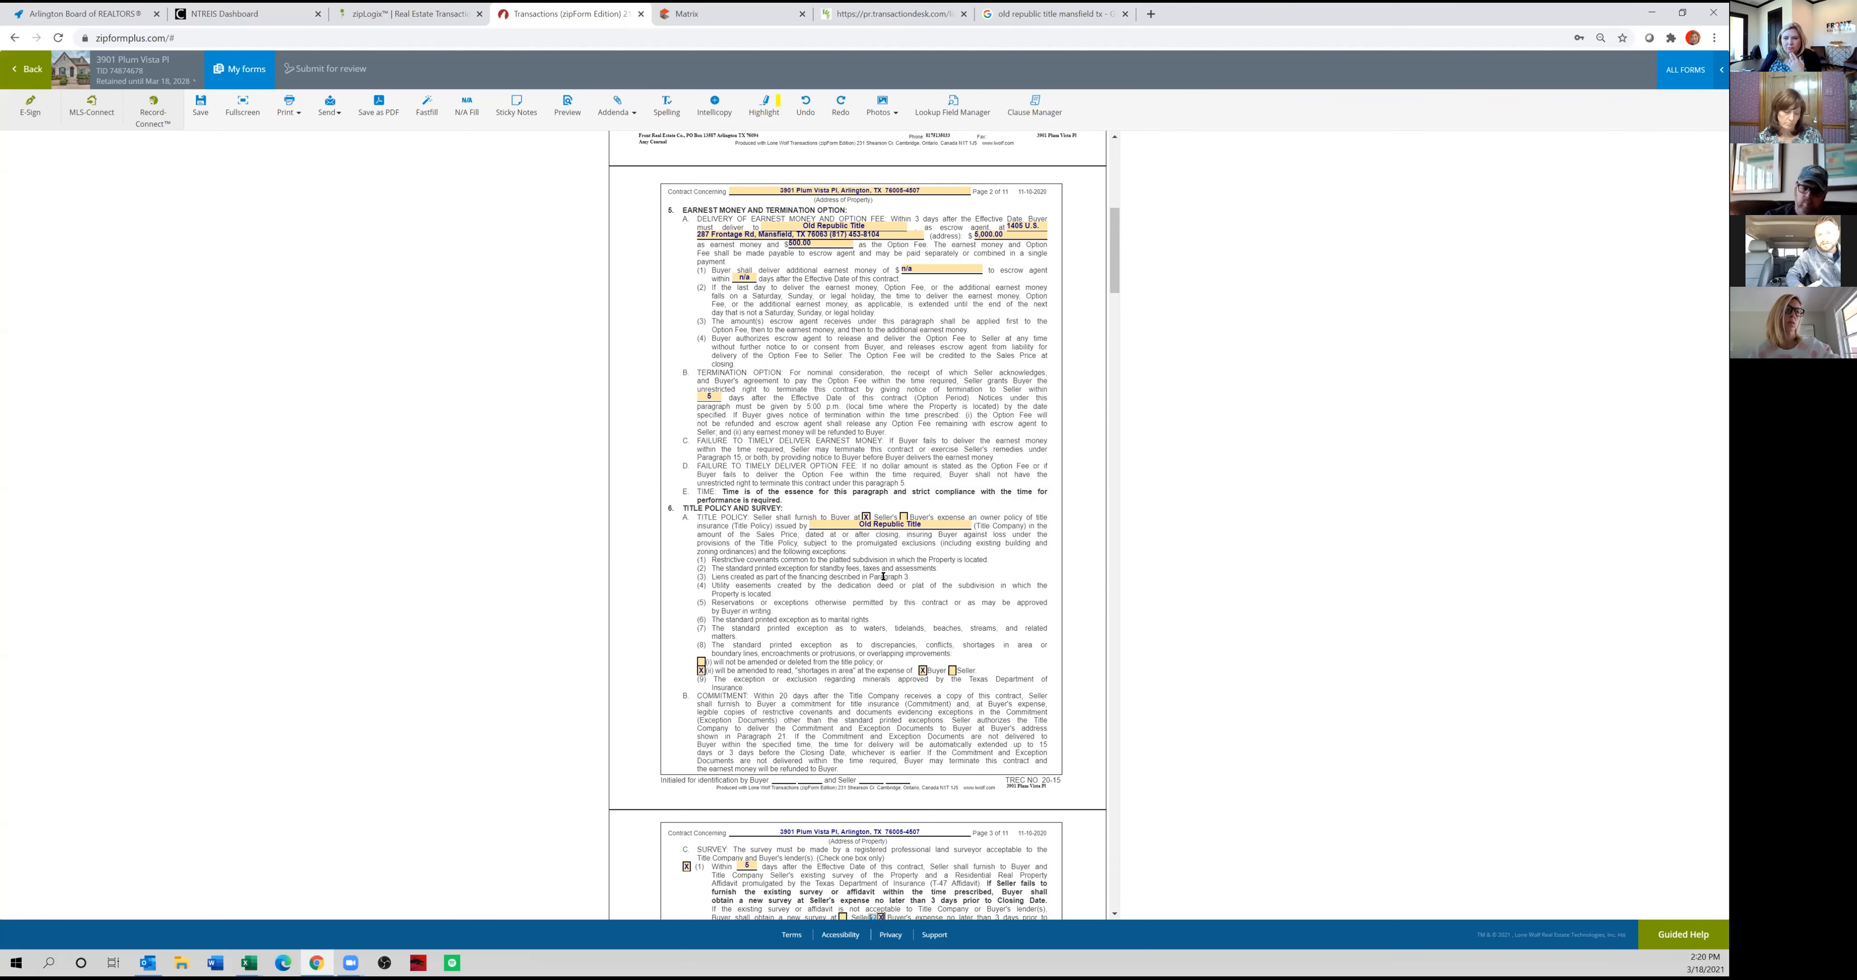
{"action": "scroll", "coordinate": [883, 576], "scroll_direction": "down", "scroll_amount": 1}
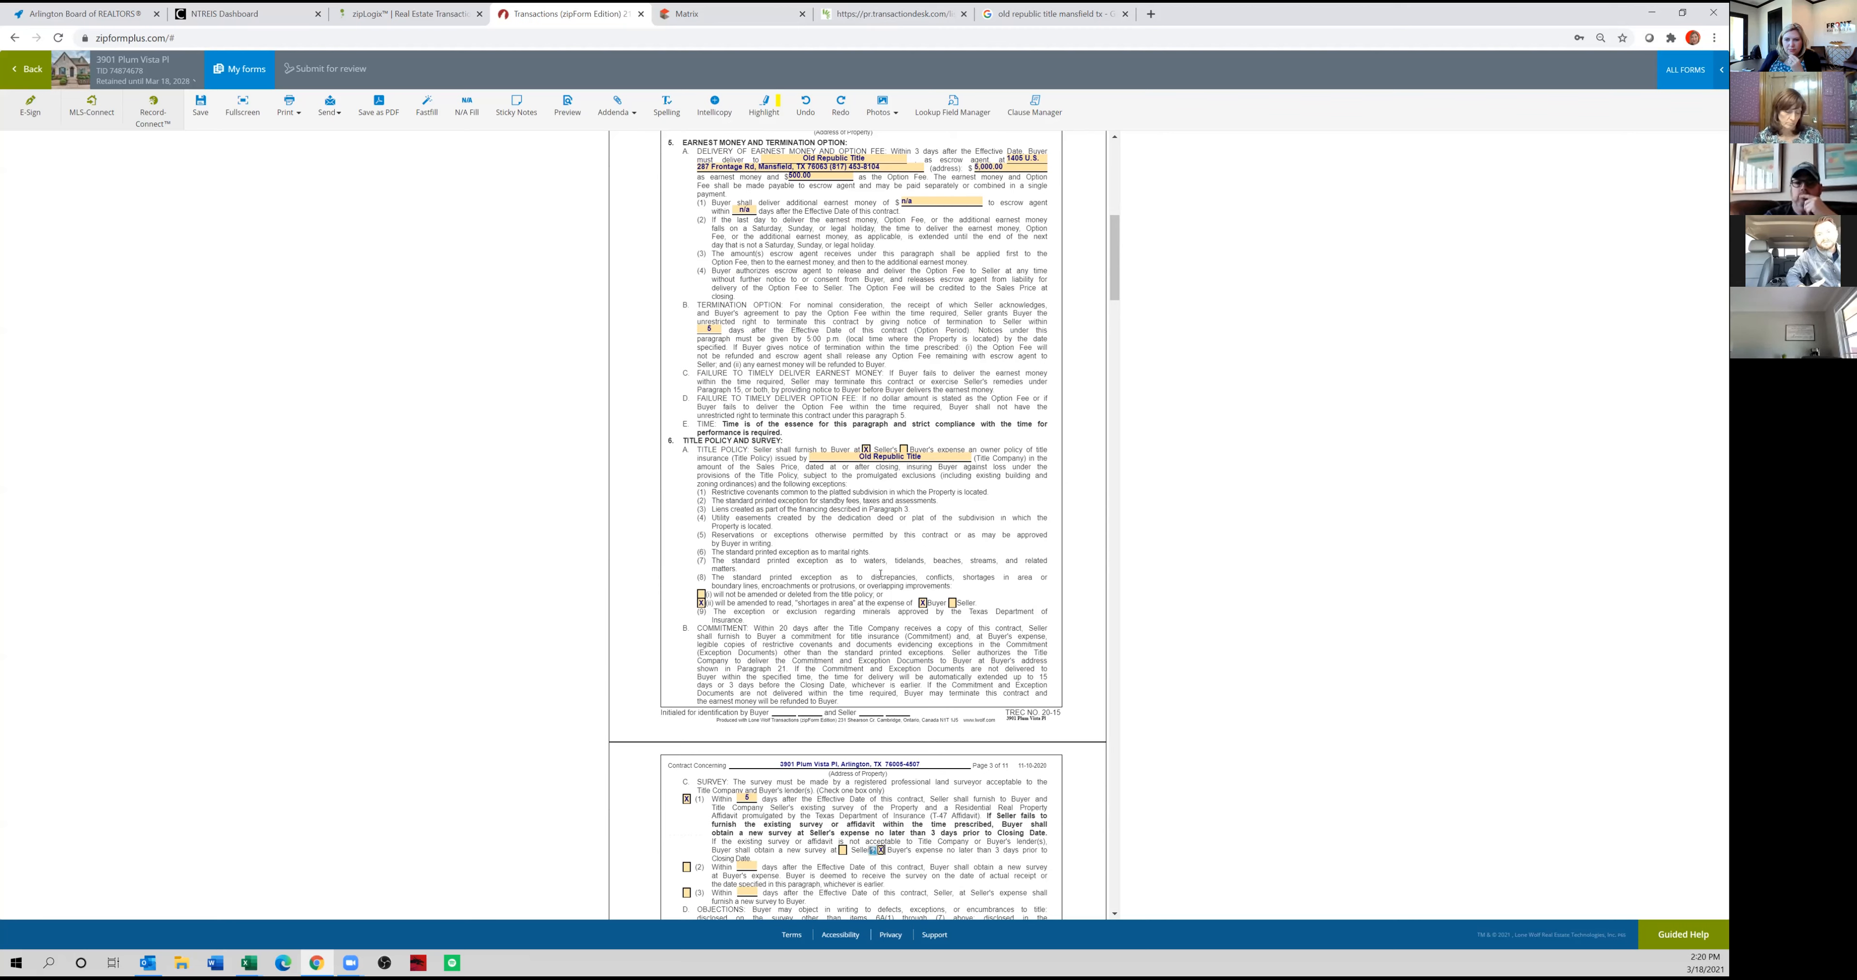
{"action": "scroll", "coordinate": [880, 575], "scroll_direction": "down", "scroll_amount": 1}
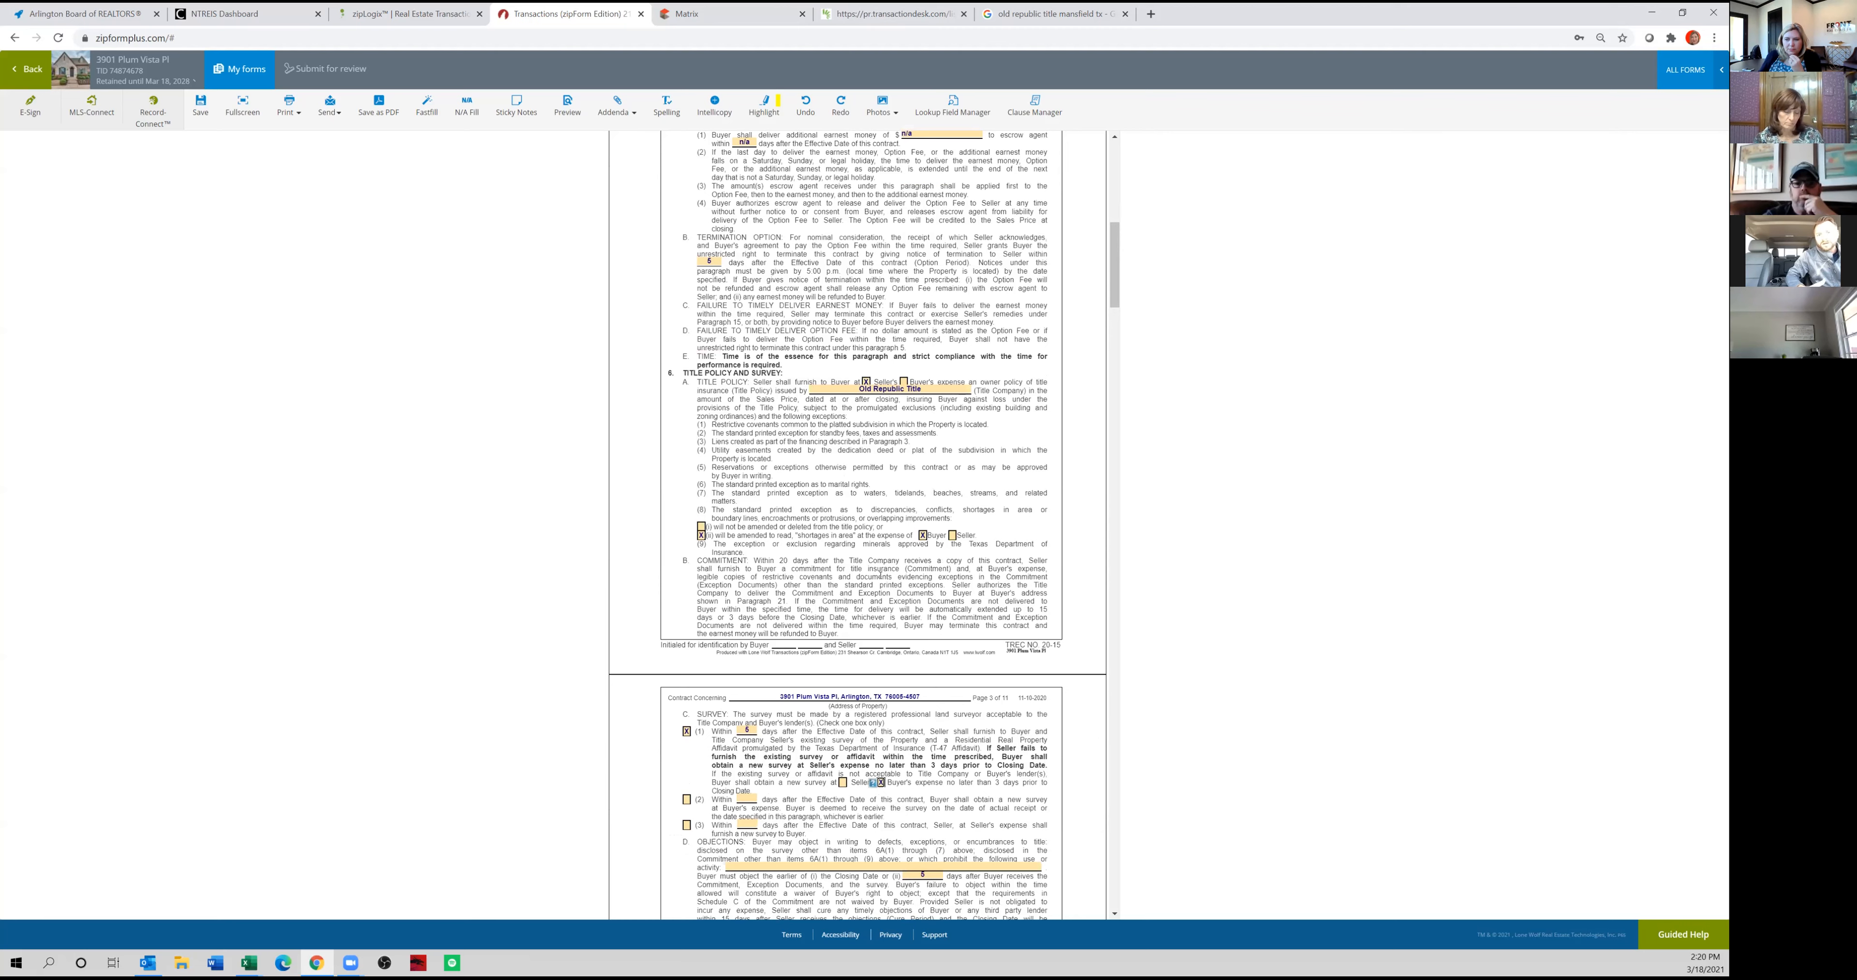
{"action": "scroll", "coordinate": [880, 576], "scroll_direction": "up", "scroll_amount": 1}
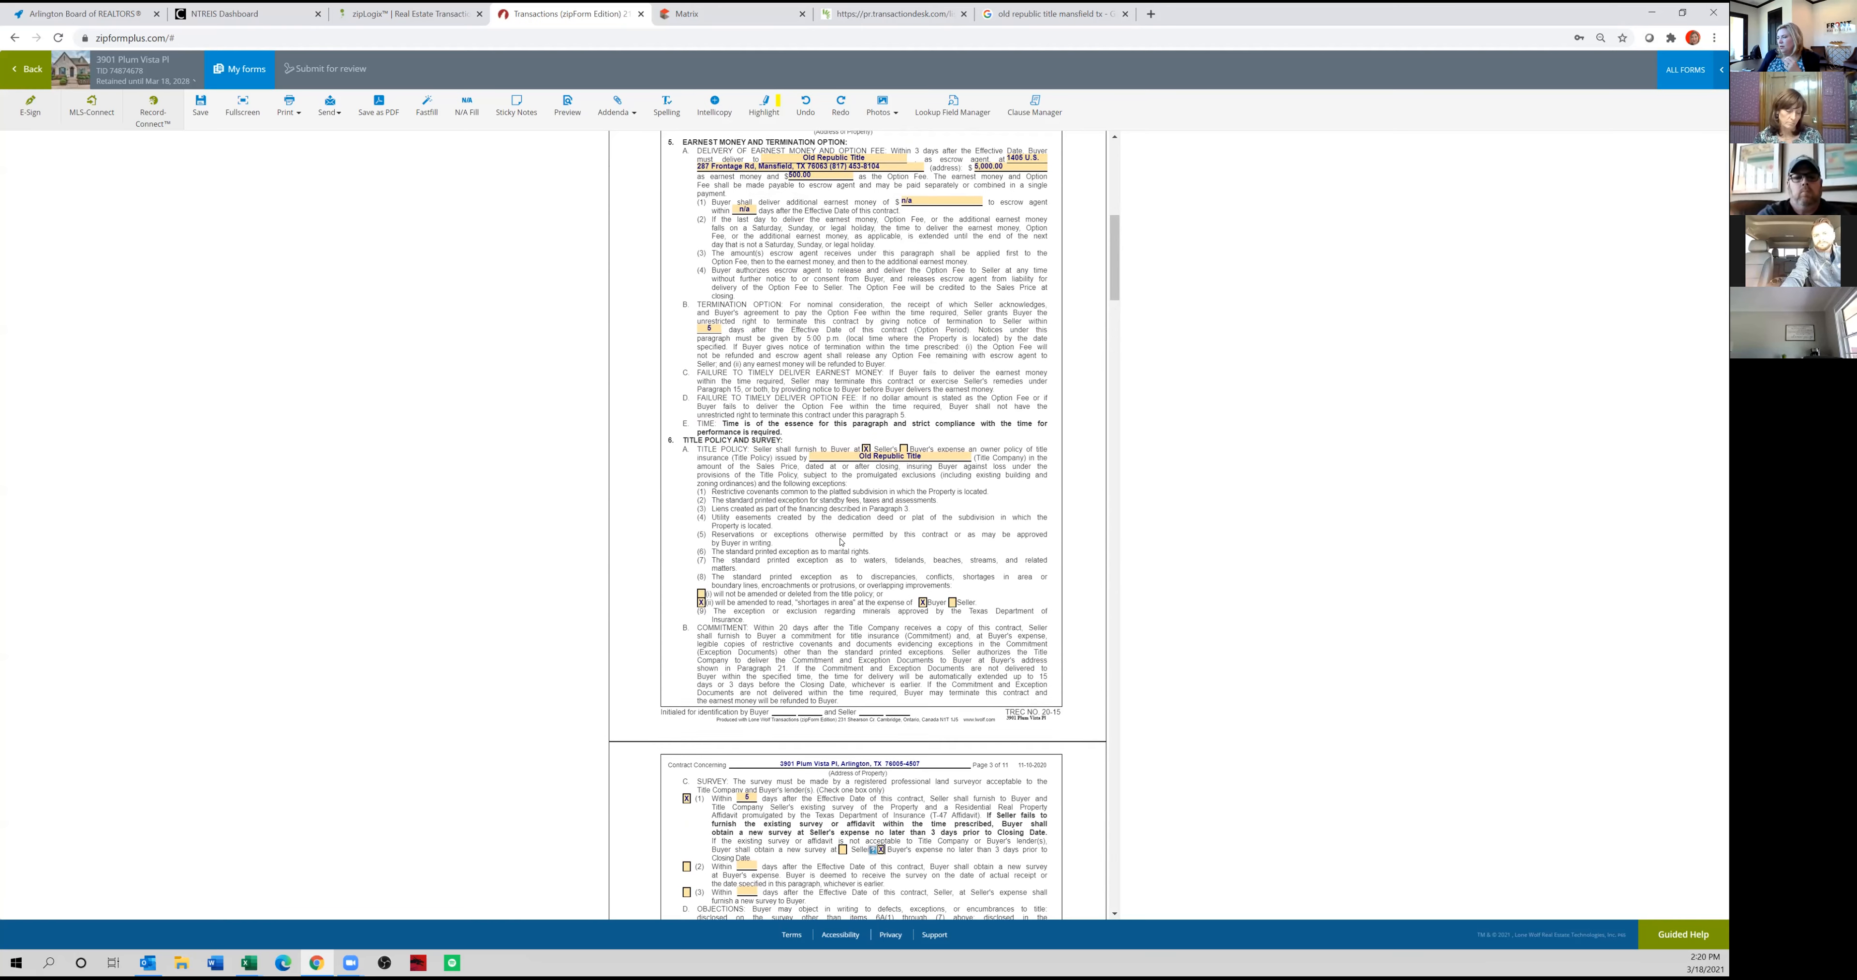
{"action": "scroll", "coordinate": [840, 539], "scroll_direction": "down", "scroll_amount": 1}
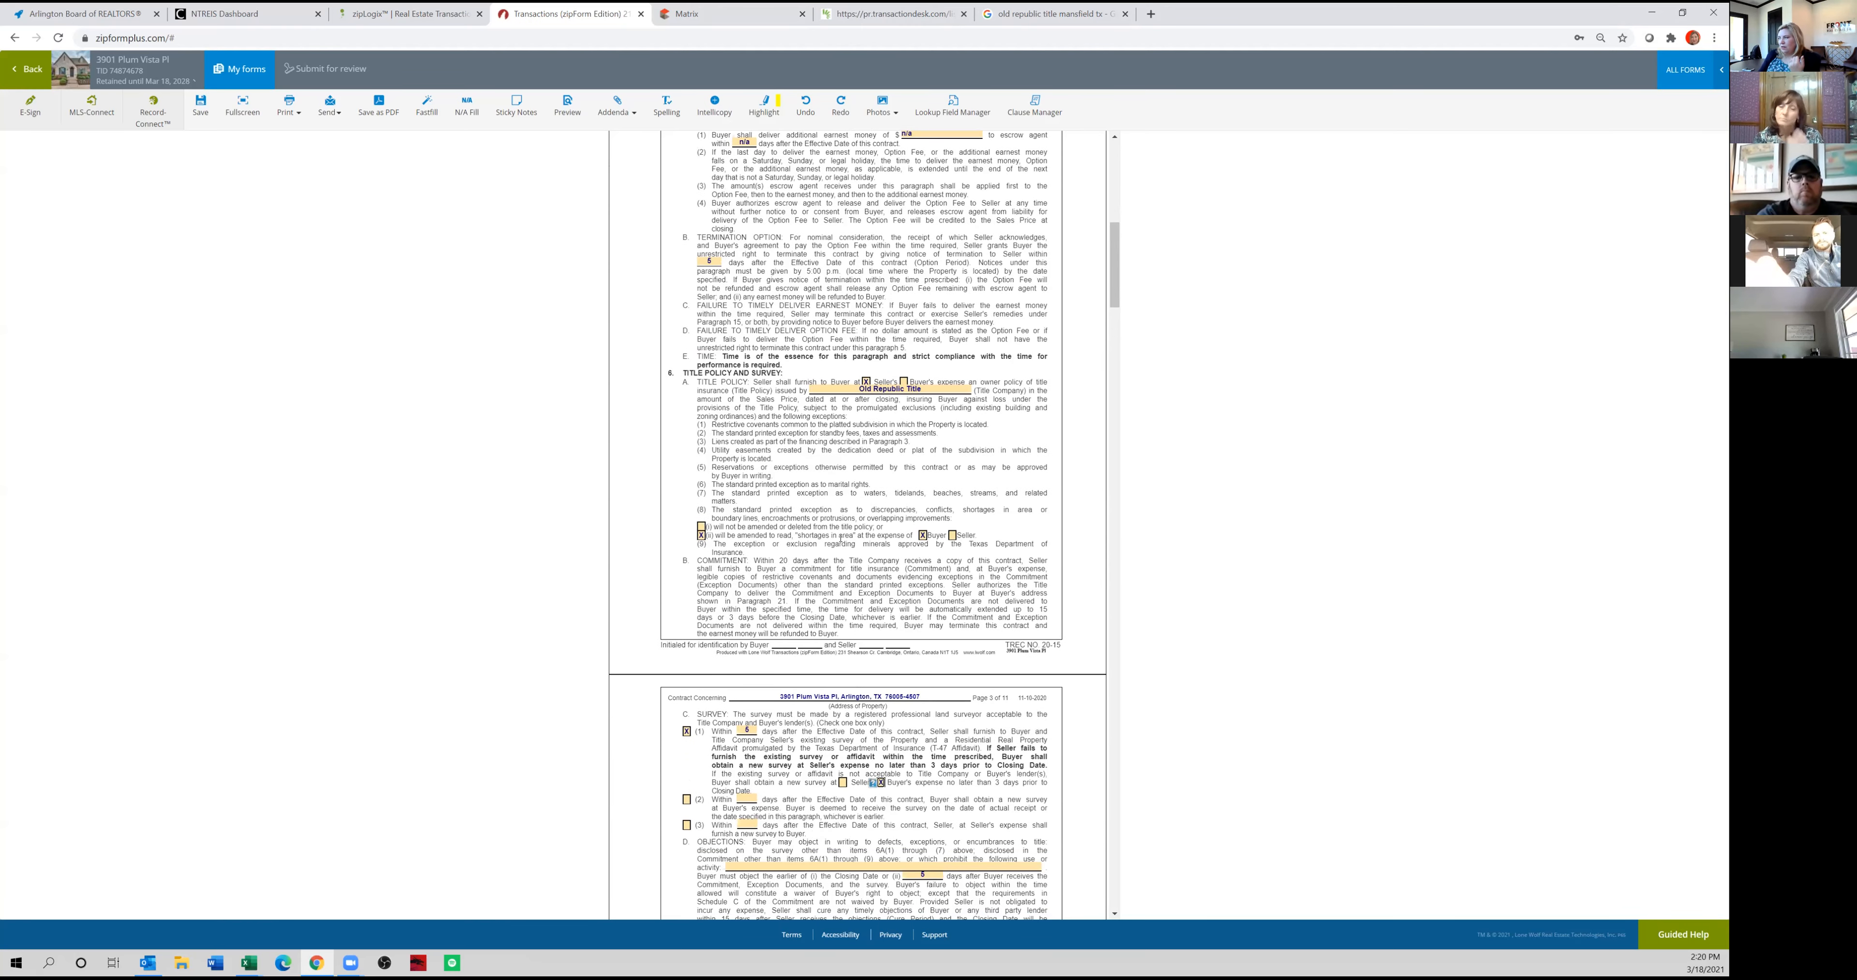
{"action": "scroll", "coordinate": [844, 540], "scroll_direction": "down", "scroll_amount": 3}
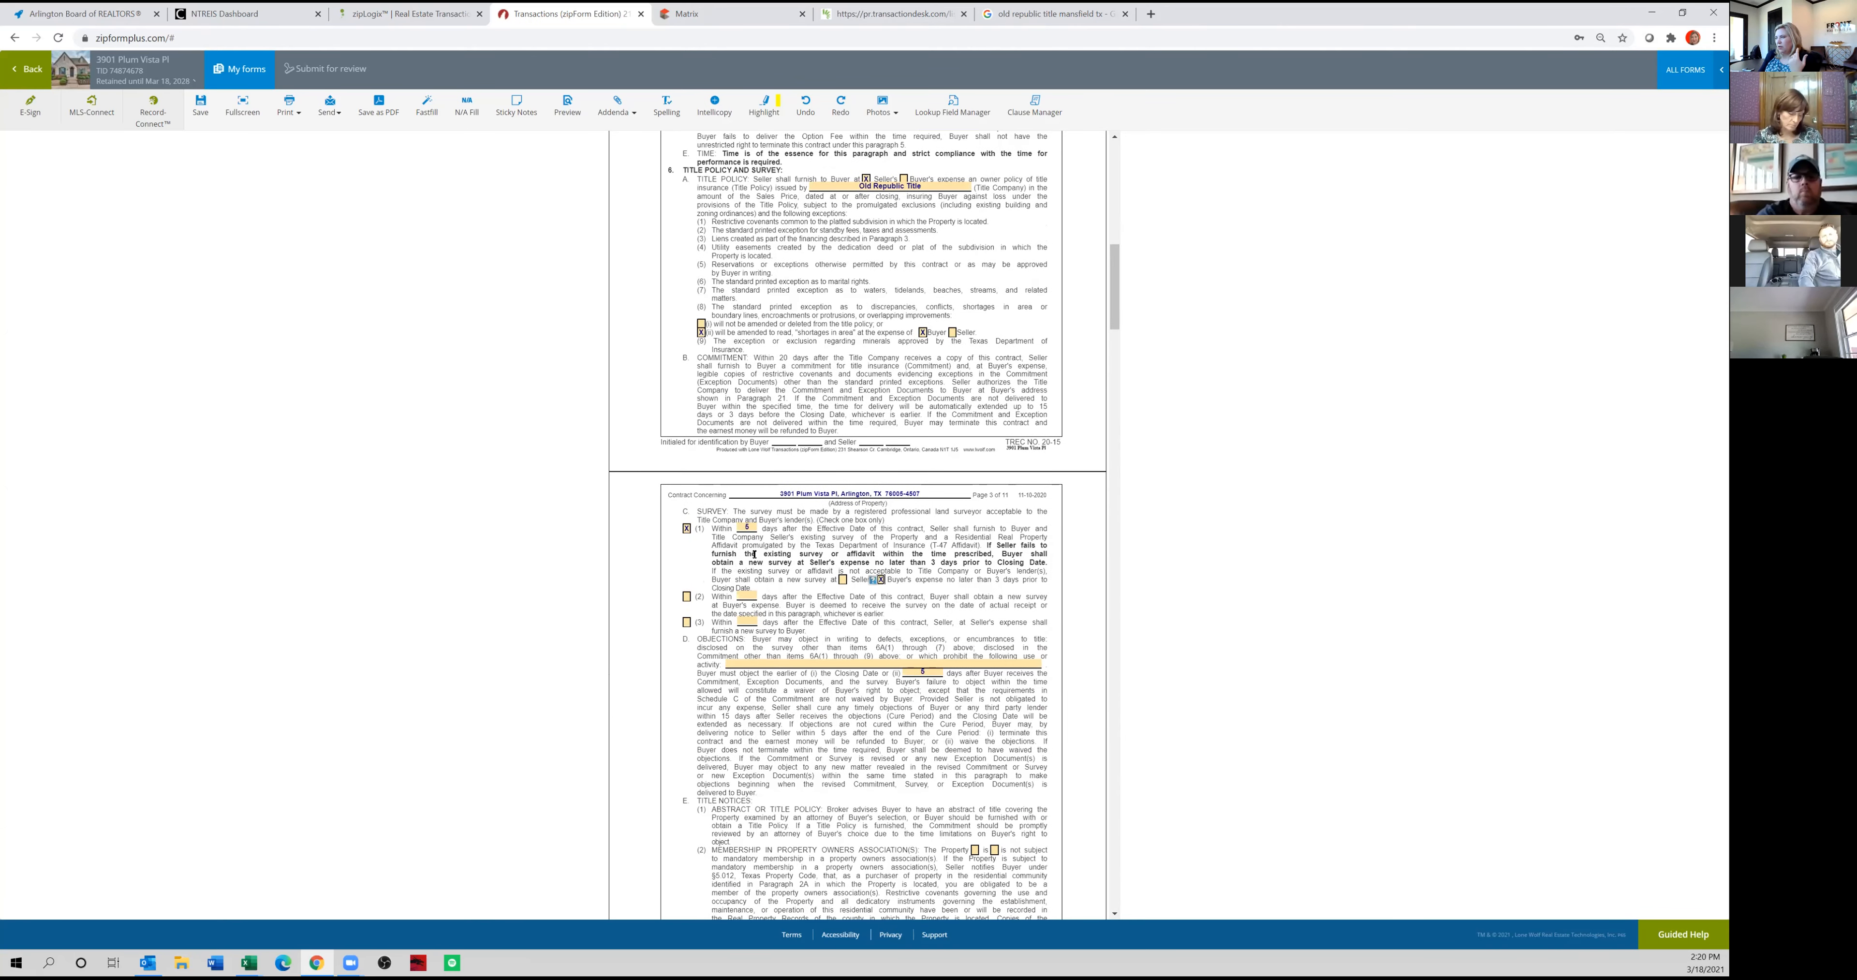
{"action": "scroll", "coordinate": [728, 343], "scroll_direction": "down", "scroll_amount": 1}
View the survey PDF among the Matrix listing's documents, and return to the contract form.
{"action": "left_click", "coordinate": [711, 13]}
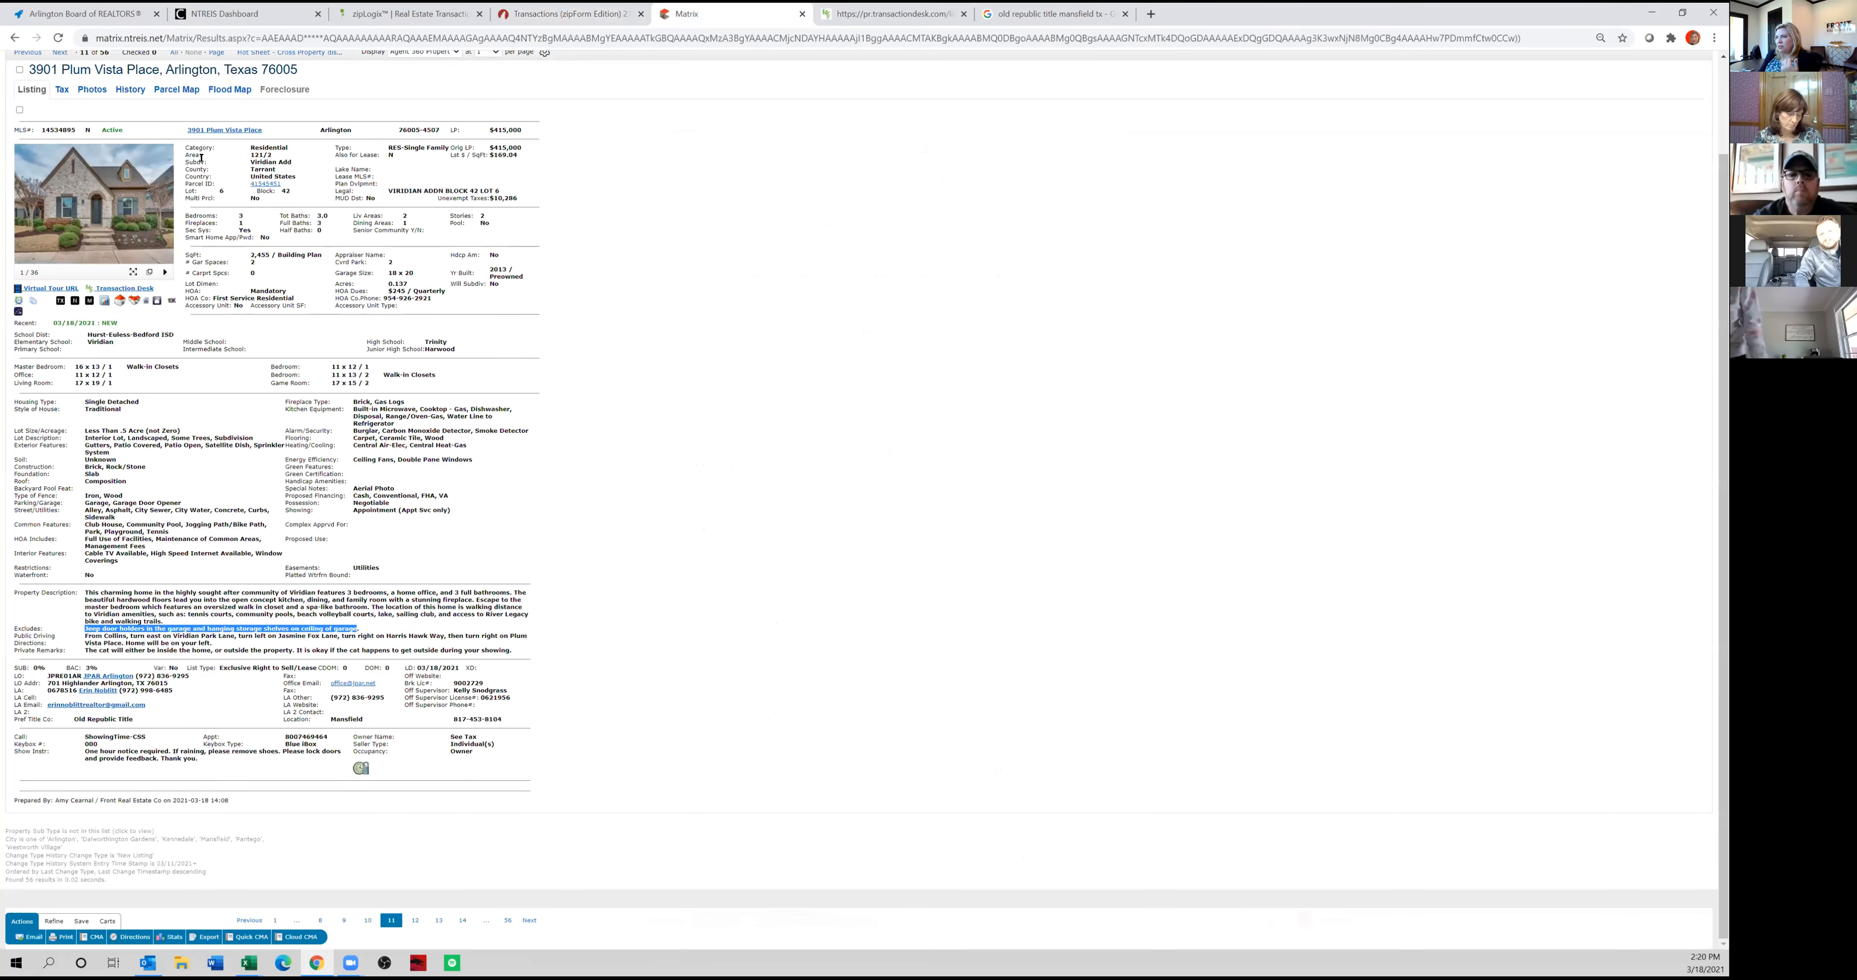
{"action": "left_click", "coordinate": [119, 288]}
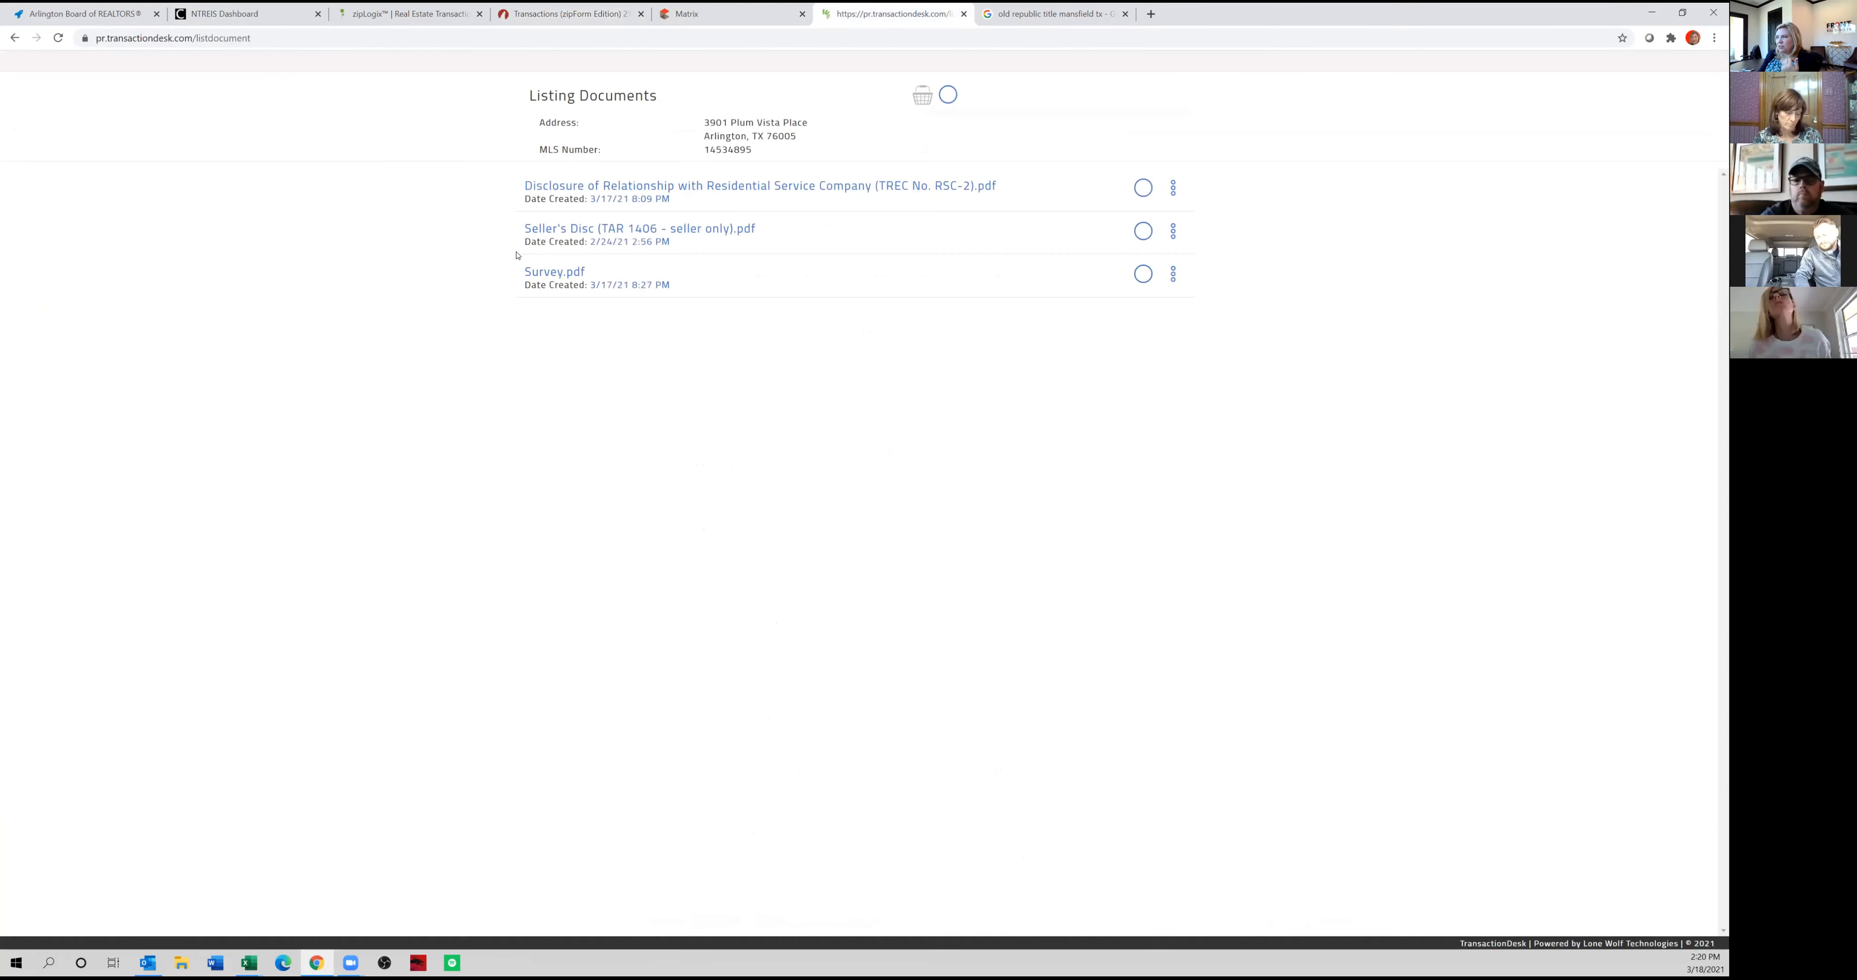
{"action": "left_click", "coordinate": [569, 272]}
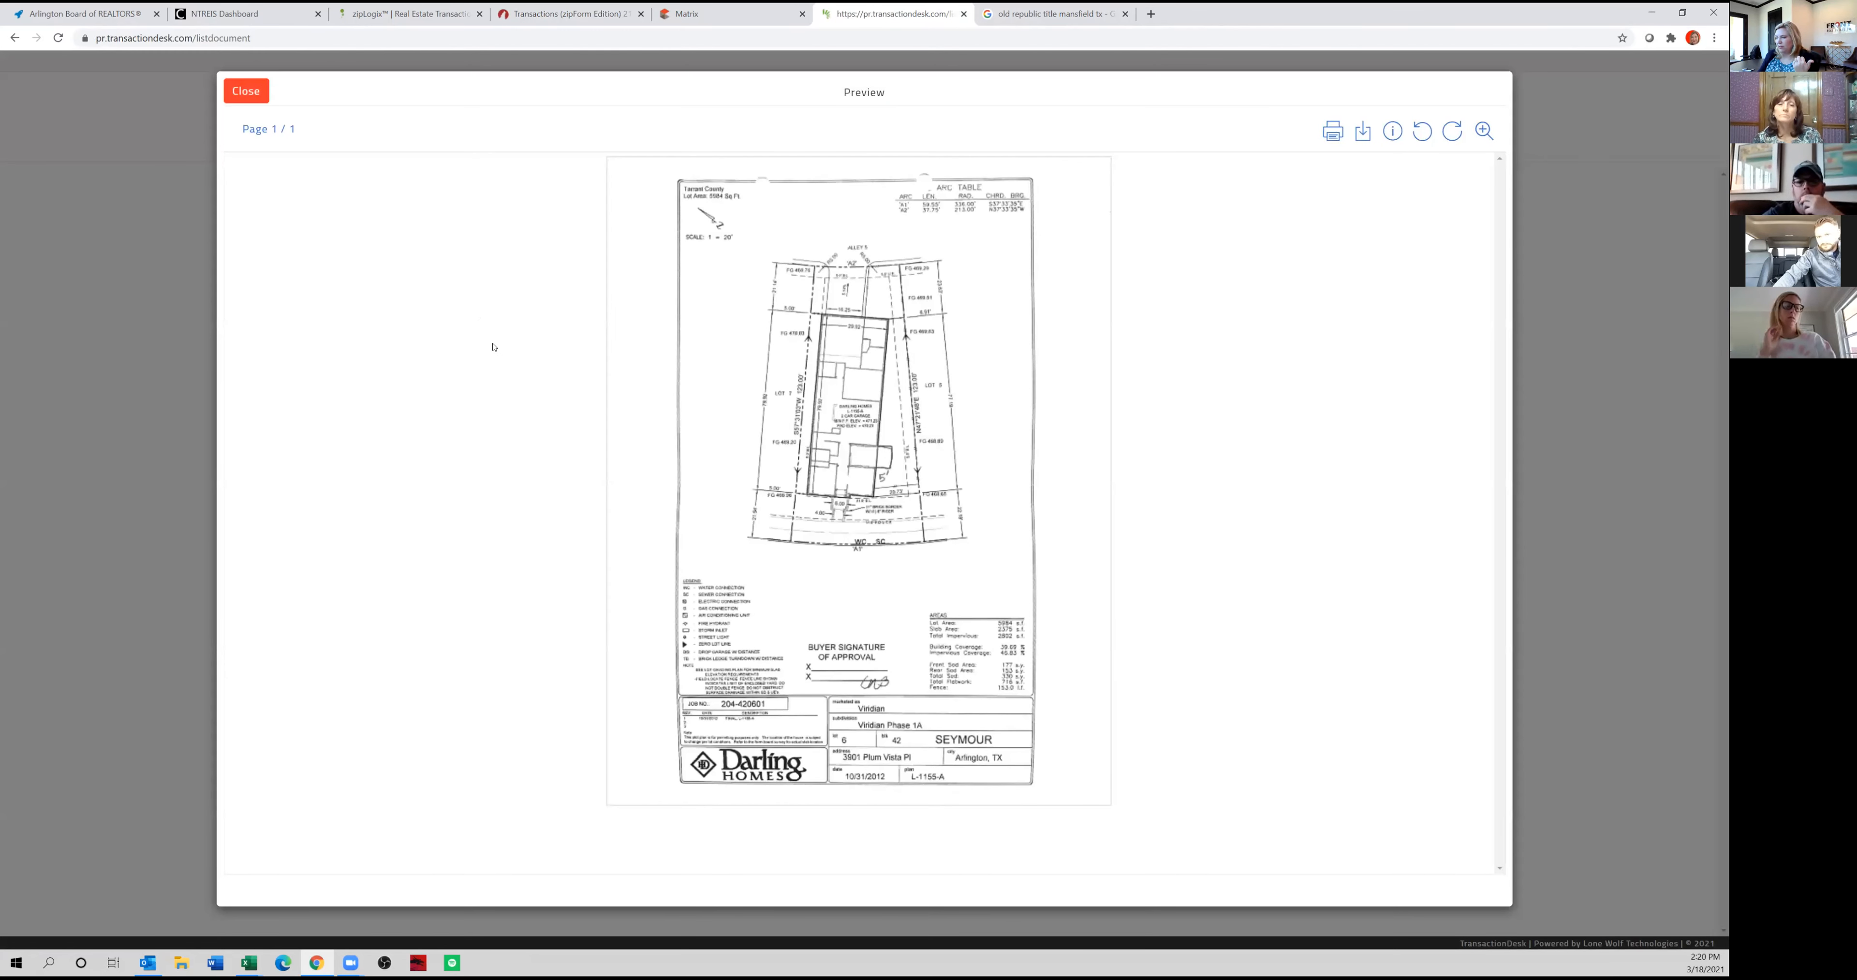
{"action": "left_click", "coordinate": [713, 14]}
{"action": "left_click", "coordinate": [570, 14]}
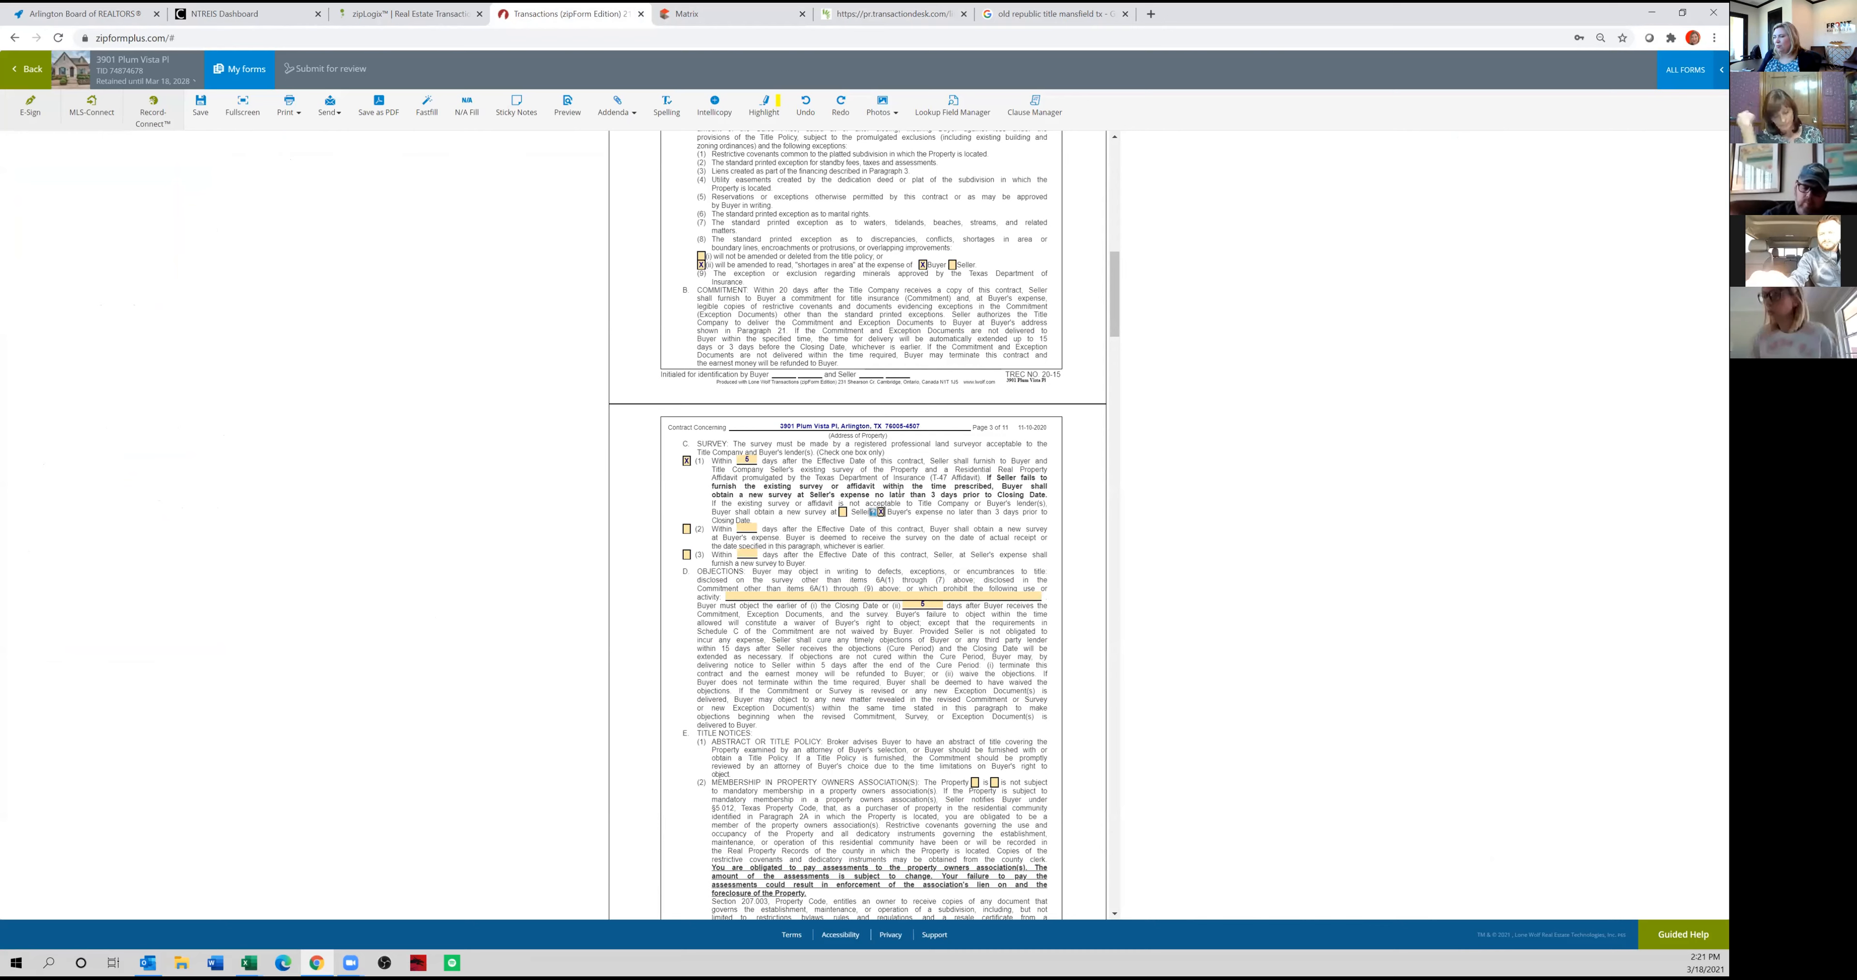
Mark the property as subject to mandatory membership in a property owners association in paragraph 6E(2).
{"action": "scroll", "coordinate": [865, 504], "scroll_direction": "down", "scroll_amount": 1}
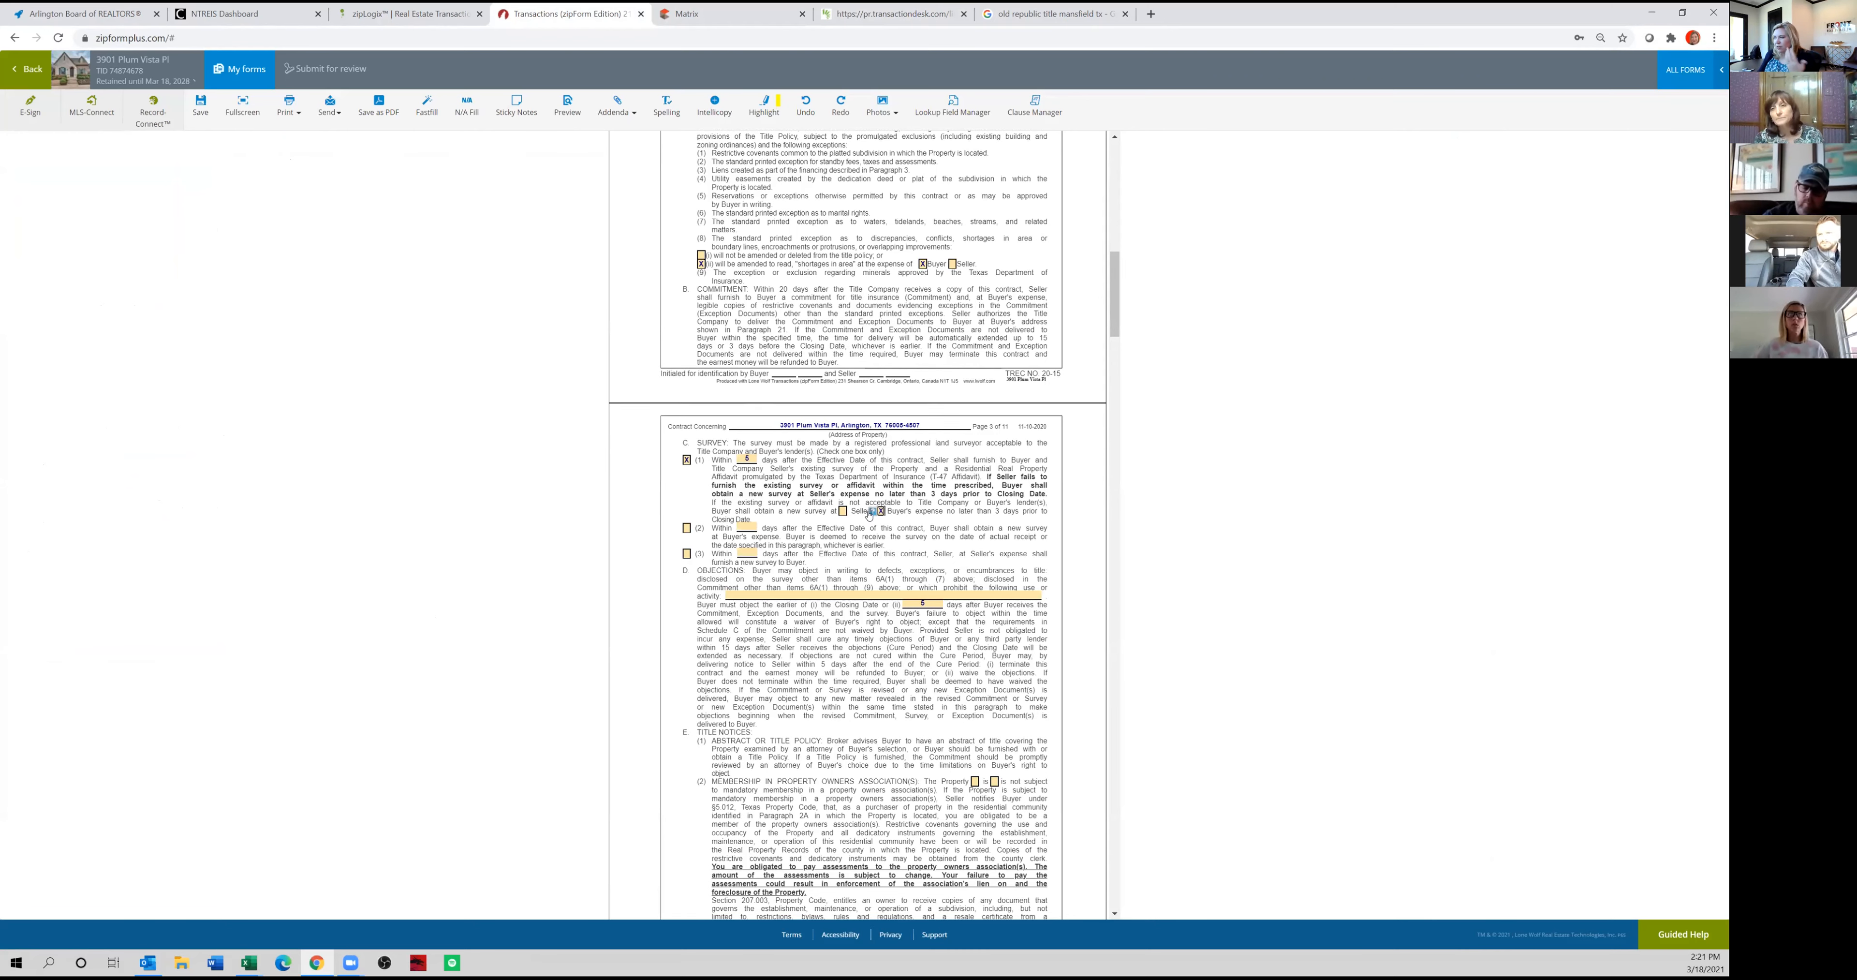
{"action": "scroll", "coordinate": [868, 512], "scroll_direction": "down", "scroll_amount": 1}
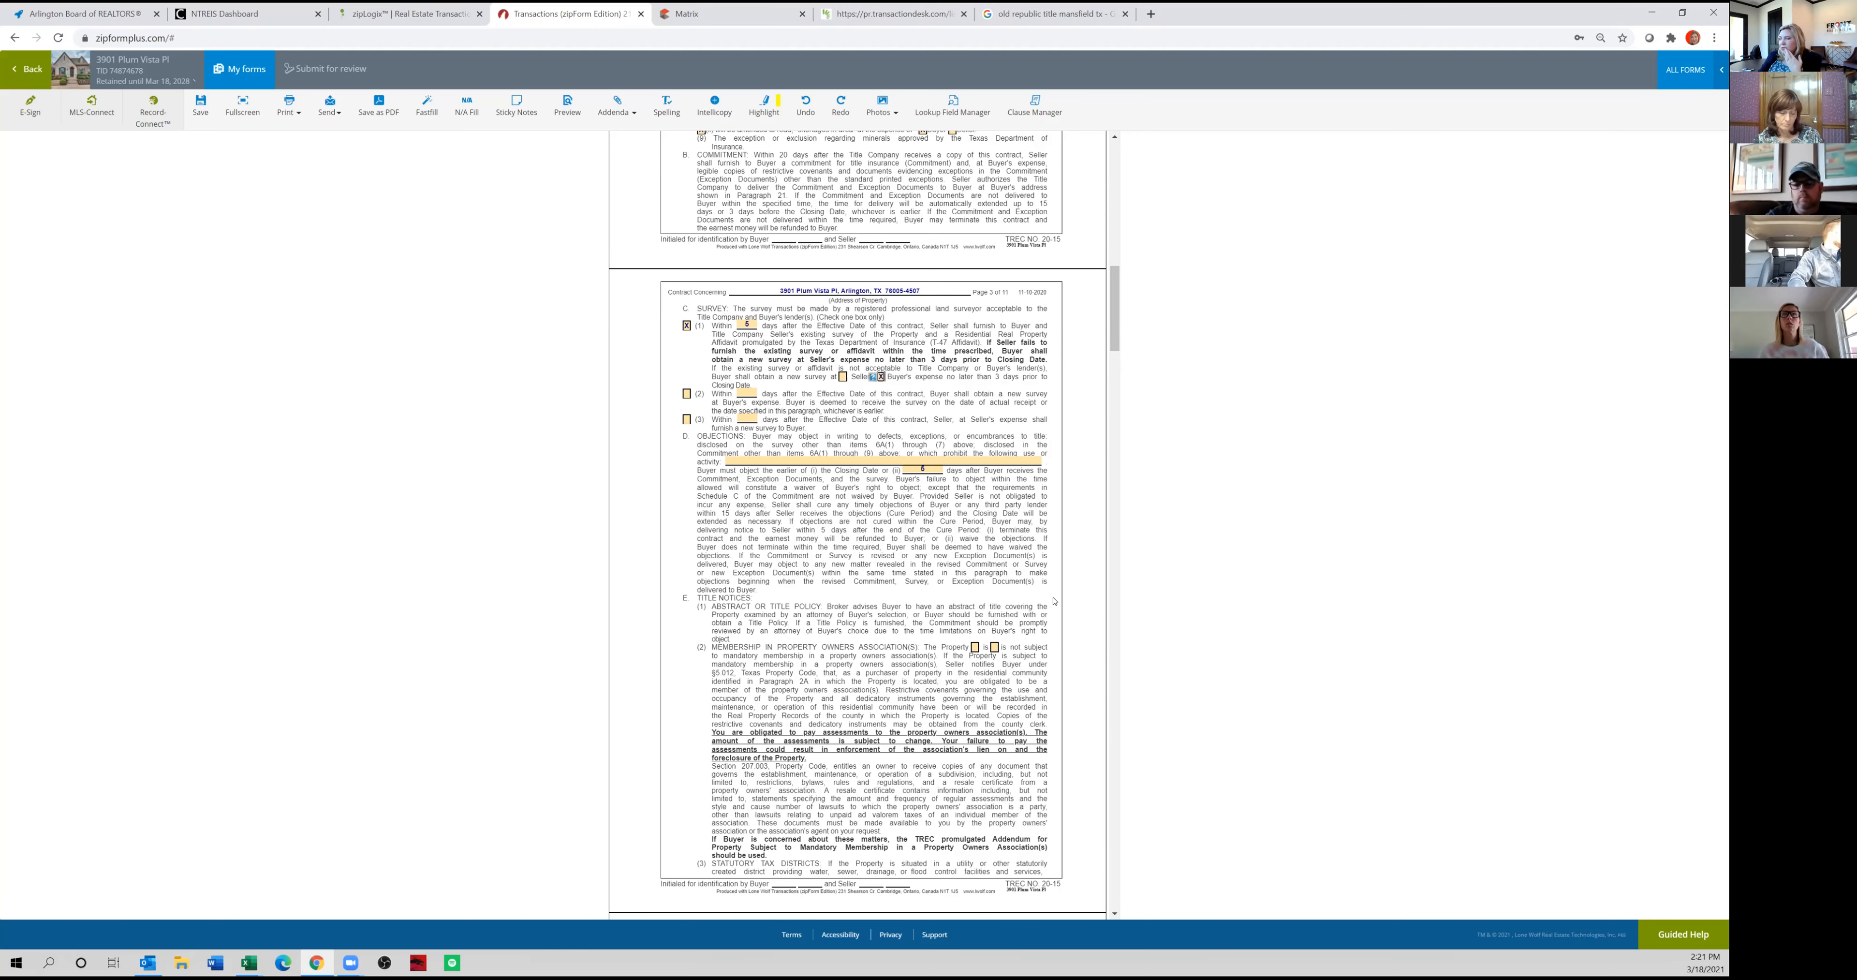
{"action": "scroll", "coordinate": [940, 584], "scroll_direction": "down", "scroll_amount": 3}
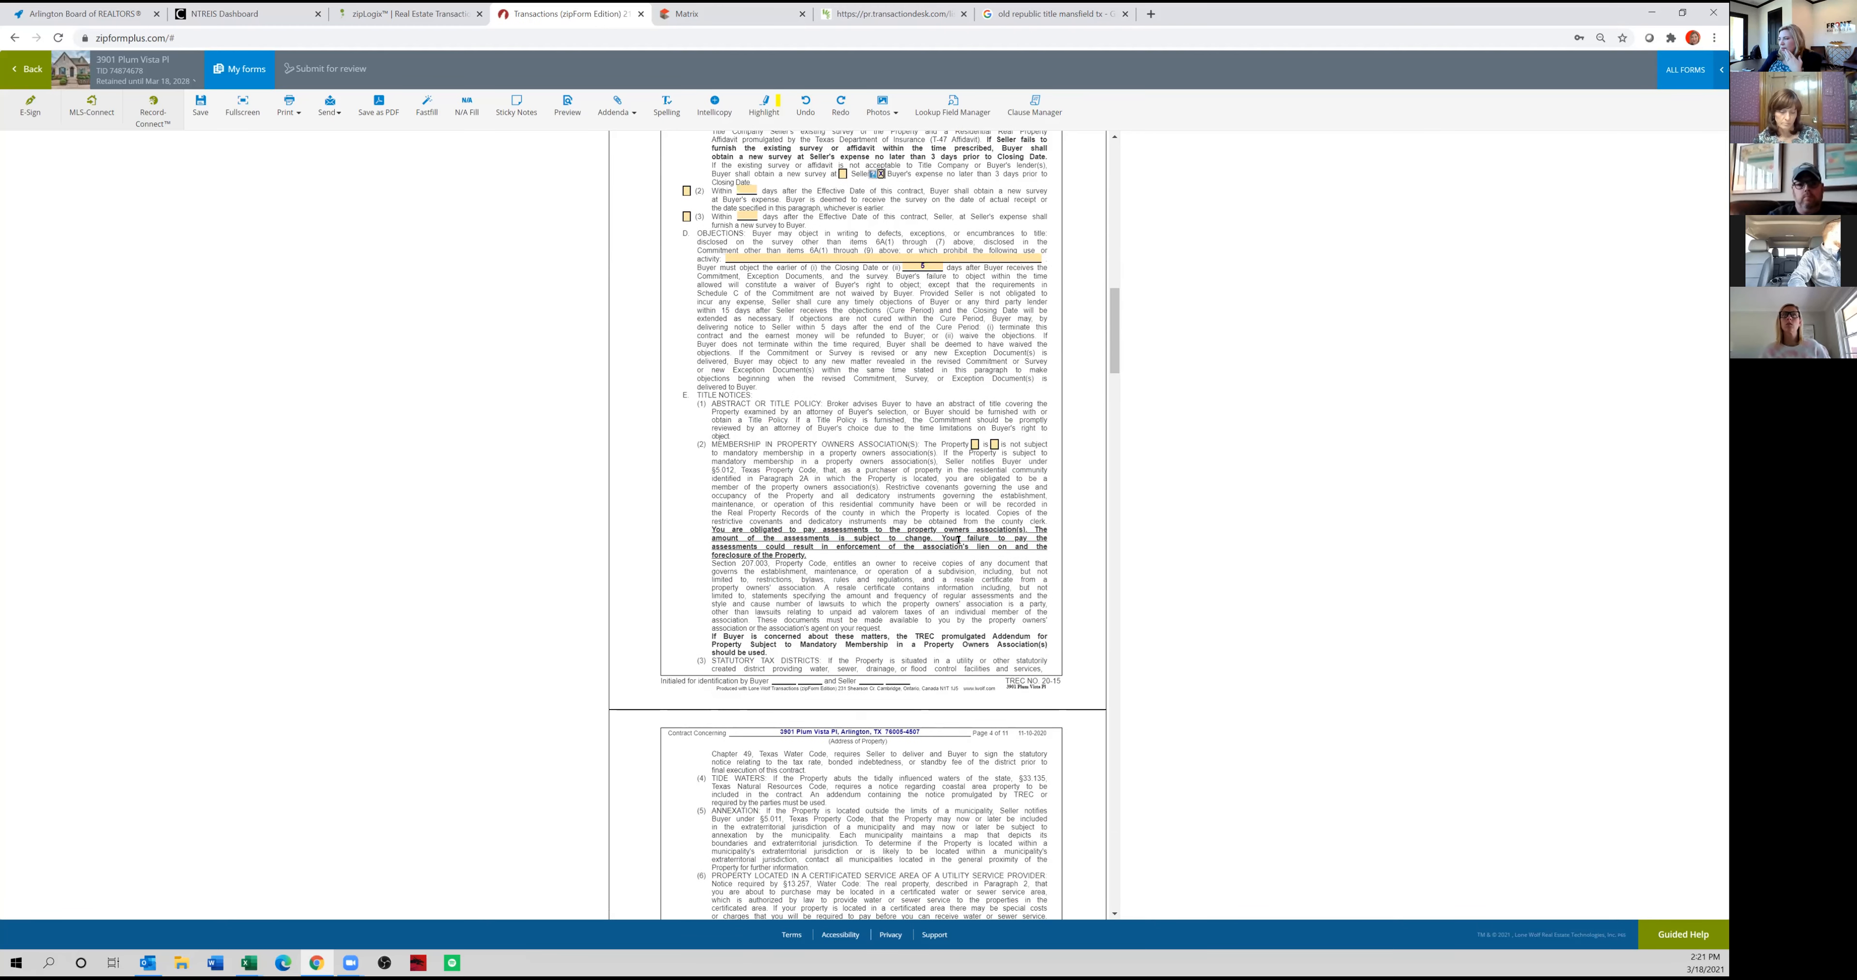
{"action": "scroll", "coordinate": [958, 540], "scroll_direction": "down", "scroll_amount": 2}
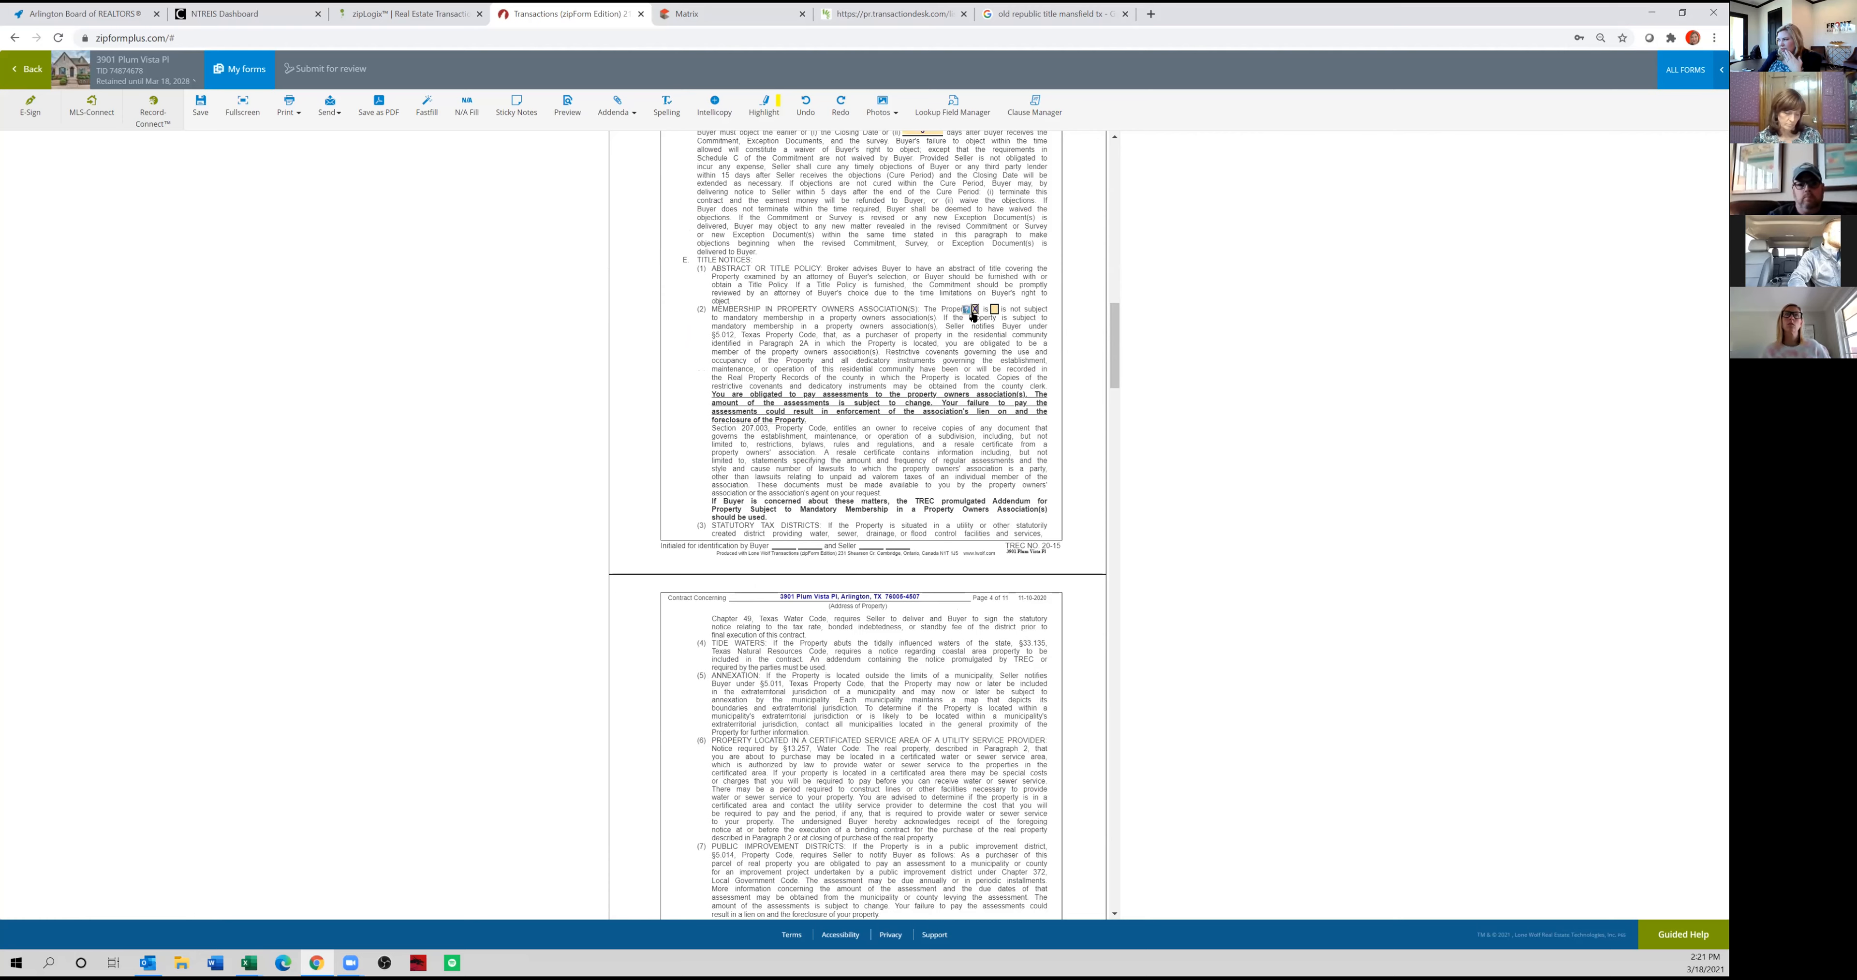
Check the property owners association addendum selection in paragraph 22, and return to the title notices in paragraph 6E.
{"action": "left_click_drag", "start_coordinate": [1119, 349], "coordinate": [1086, 678]}
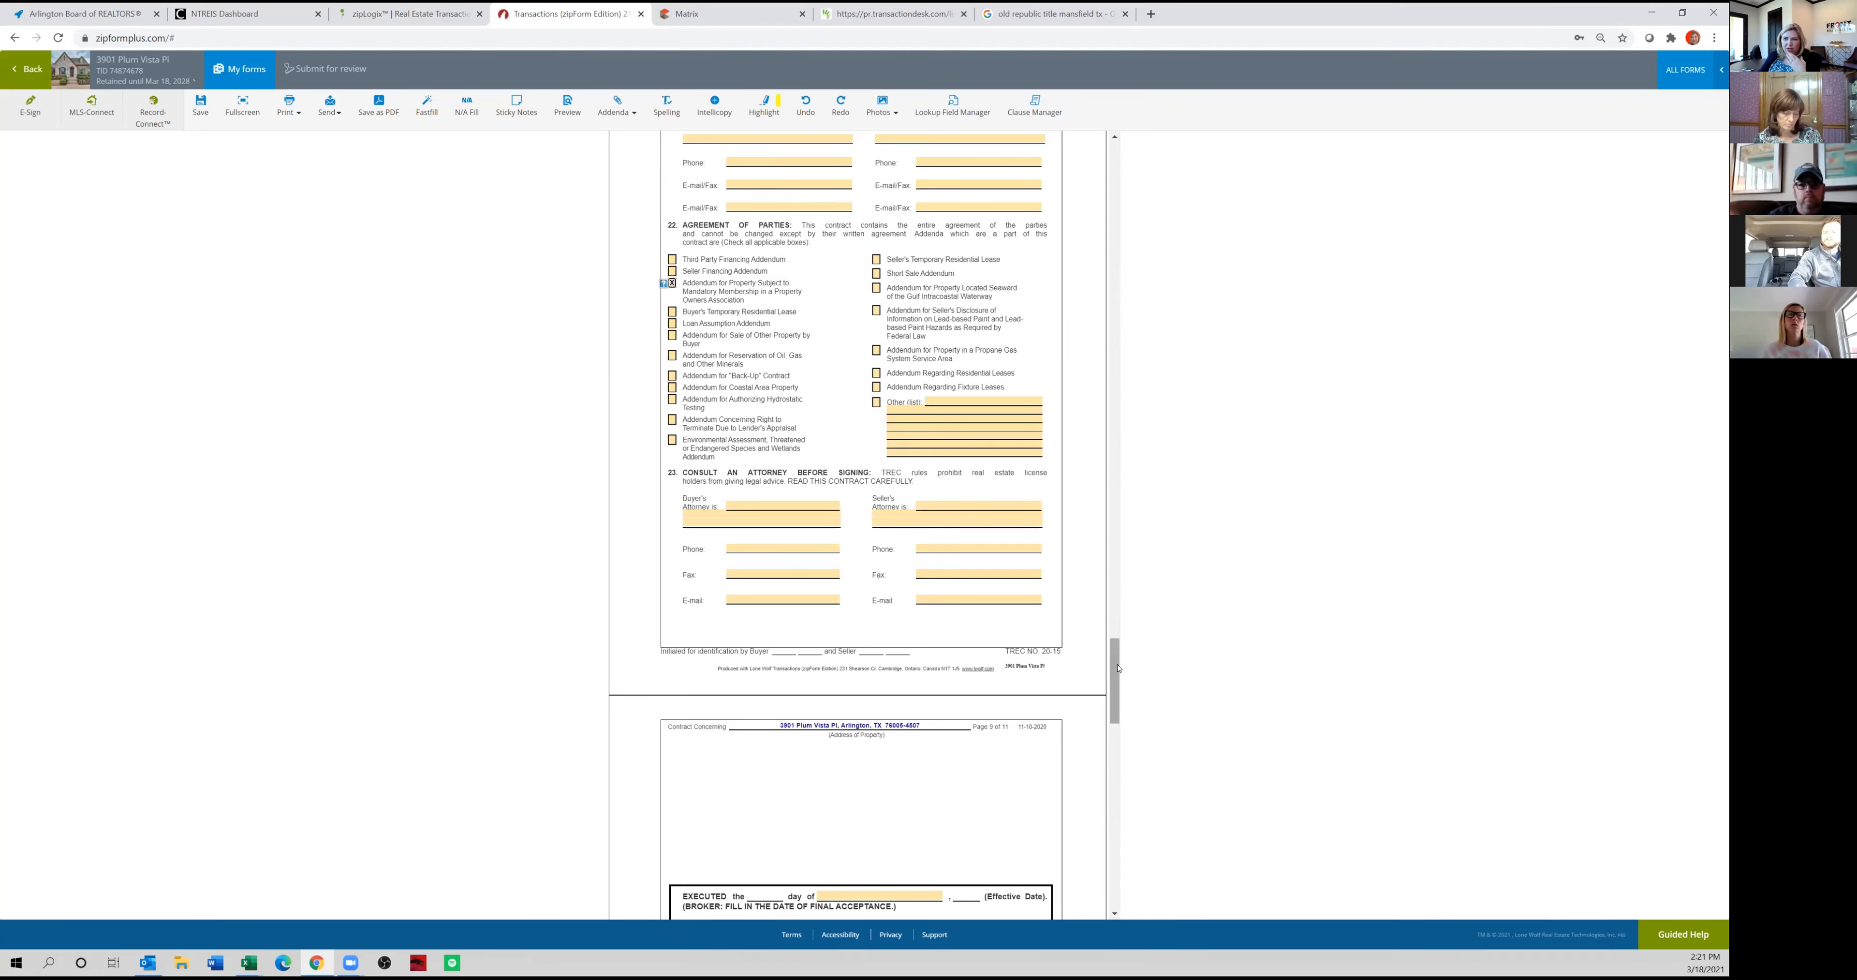
{"action": "left_click_drag", "start_coordinate": [1114, 656], "coordinate": [1086, 312]}
{"action": "scroll", "coordinate": [1005, 589], "scroll_direction": "down", "scroll_amount": 5}
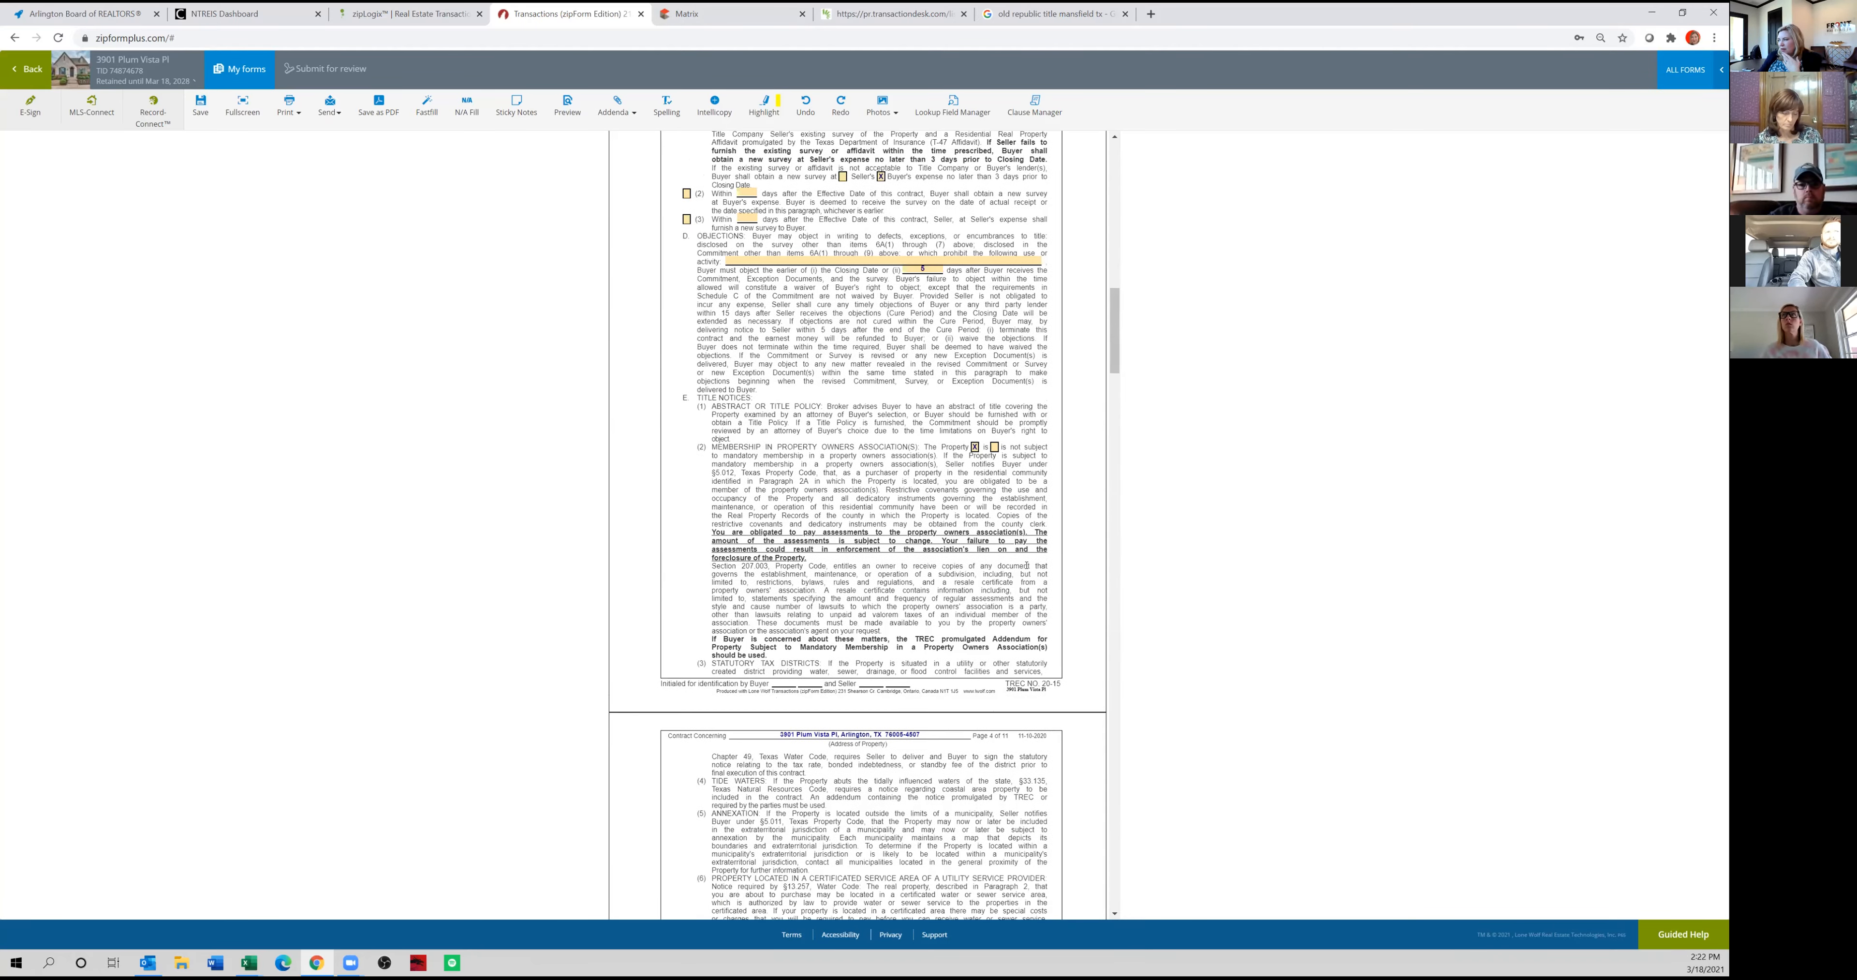
Look over the Property Condition paragraph, switch to the listing documents in TransactionDesk and close the survey preview.
{"action": "scroll", "coordinate": [1005, 590], "scroll_direction": "down", "scroll_amount": 4}
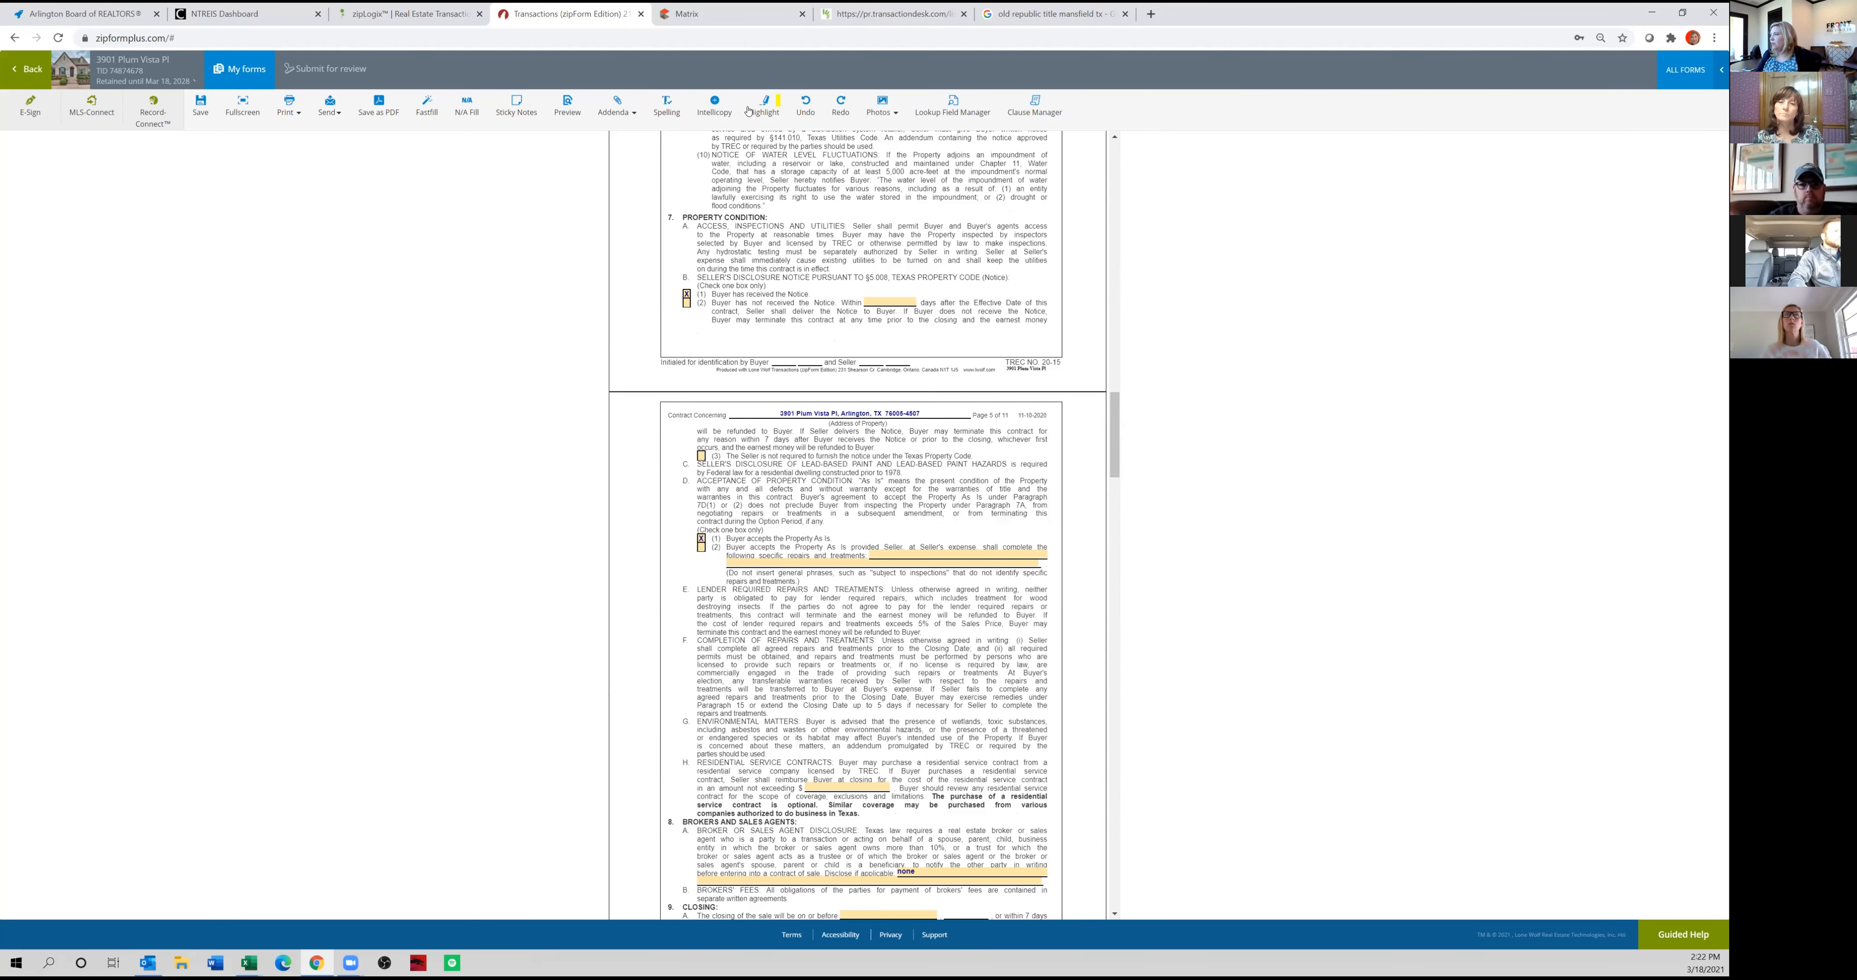
{"action": "left_click", "coordinate": [721, 13]}
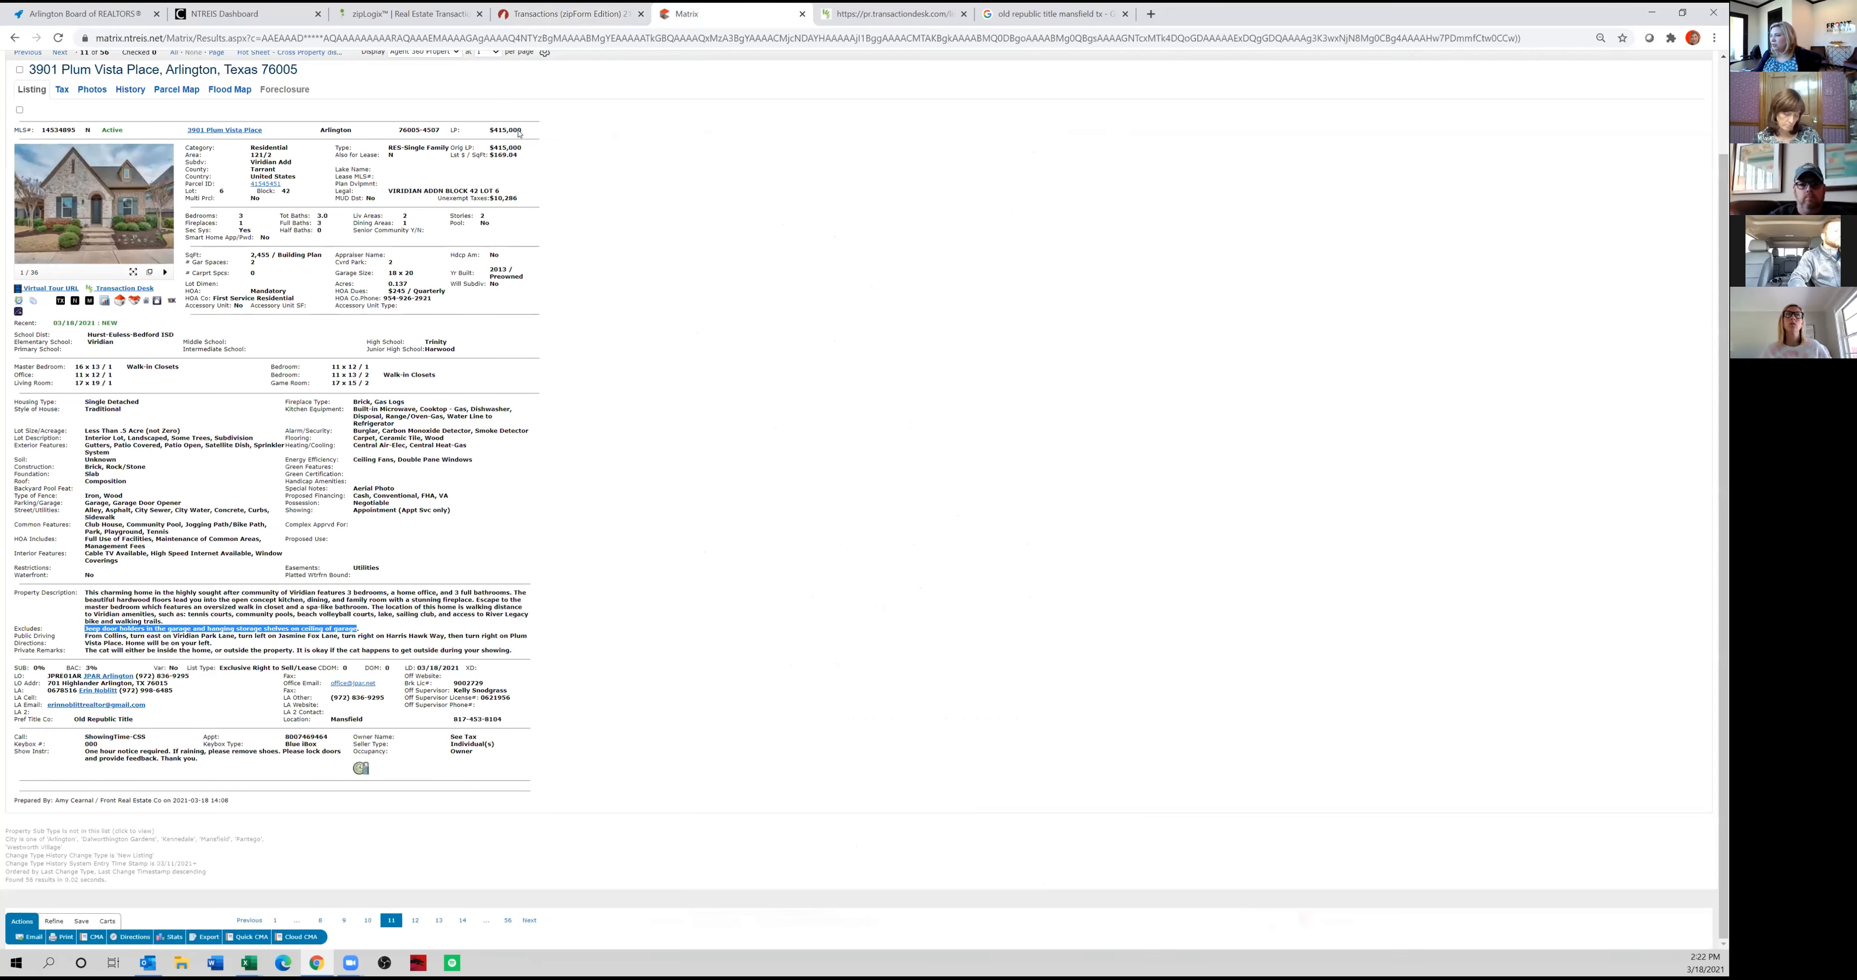
{"action": "left_click", "coordinate": [864, 12]}
{"action": "left_click", "coordinate": [247, 89]}
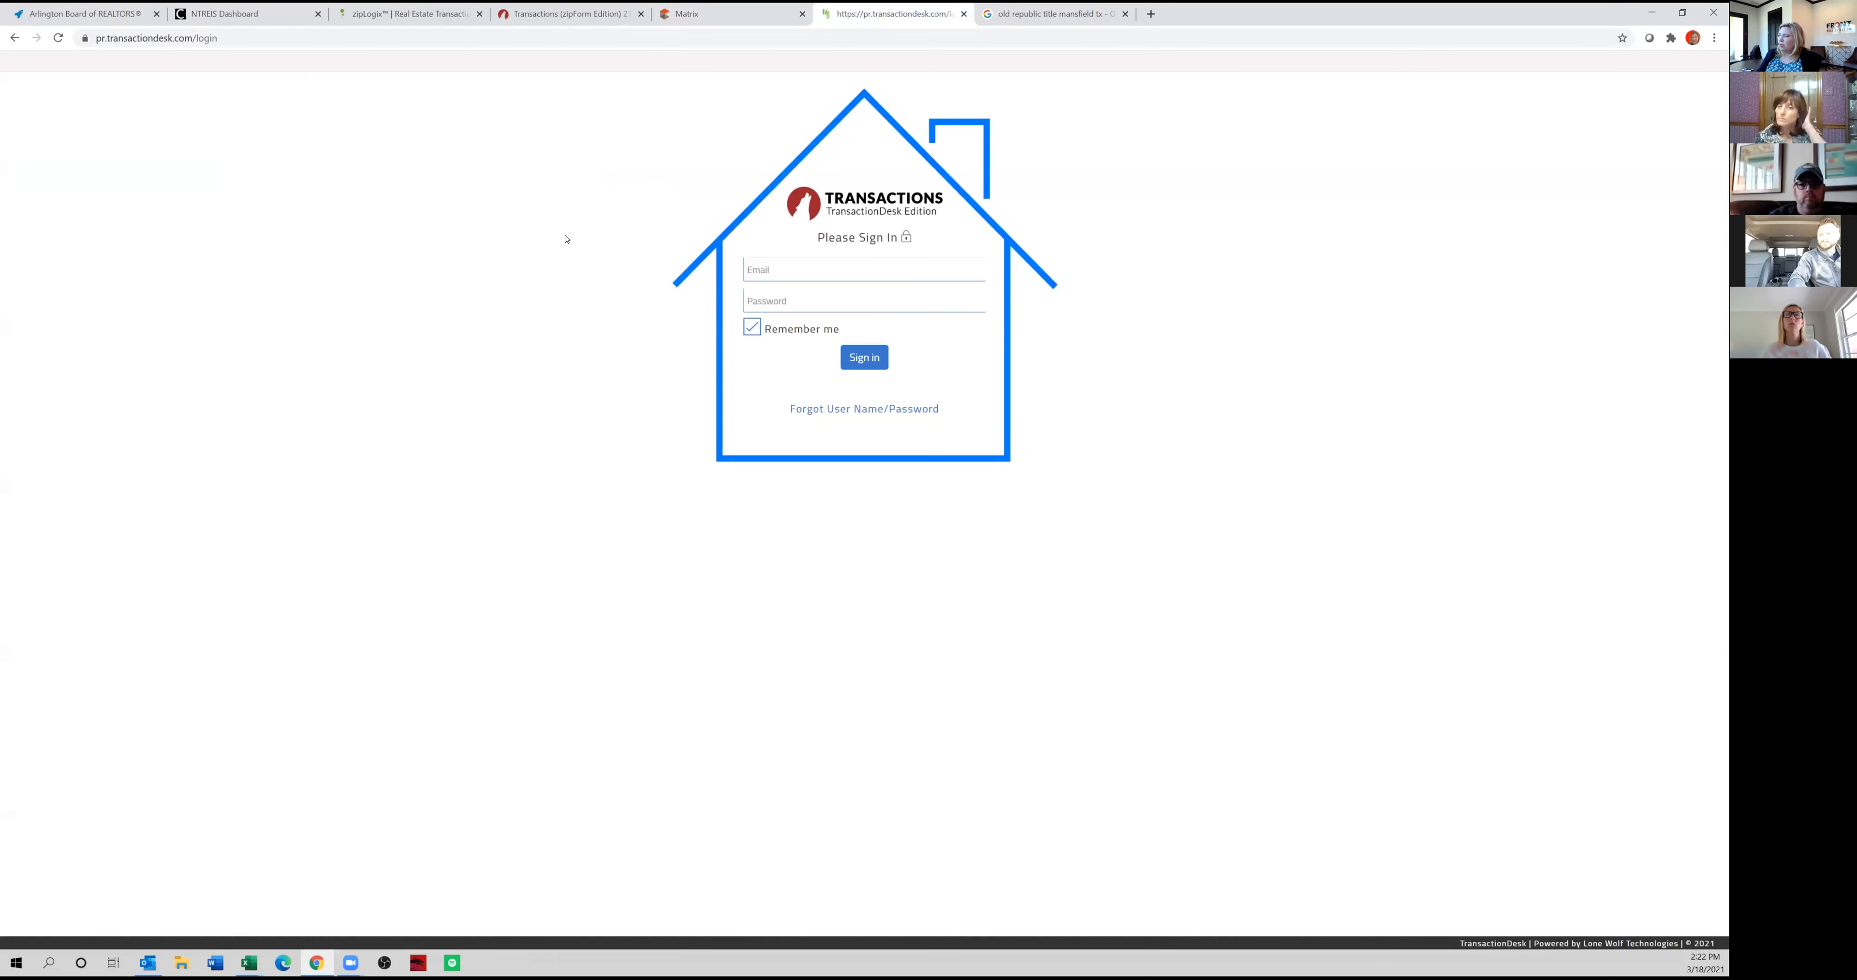
Sign in to TransactionDesk with the account e-mail and password.
{"action": "left_click", "coordinate": [779, 269]}
{"action": "left_click", "coordinate": [793, 347]}
{"action": "left_click", "coordinate": [794, 305]}
{"action": "type", "text": "•••••••••••"}
{"action": "left_click", "coordinate": [864, 360]}
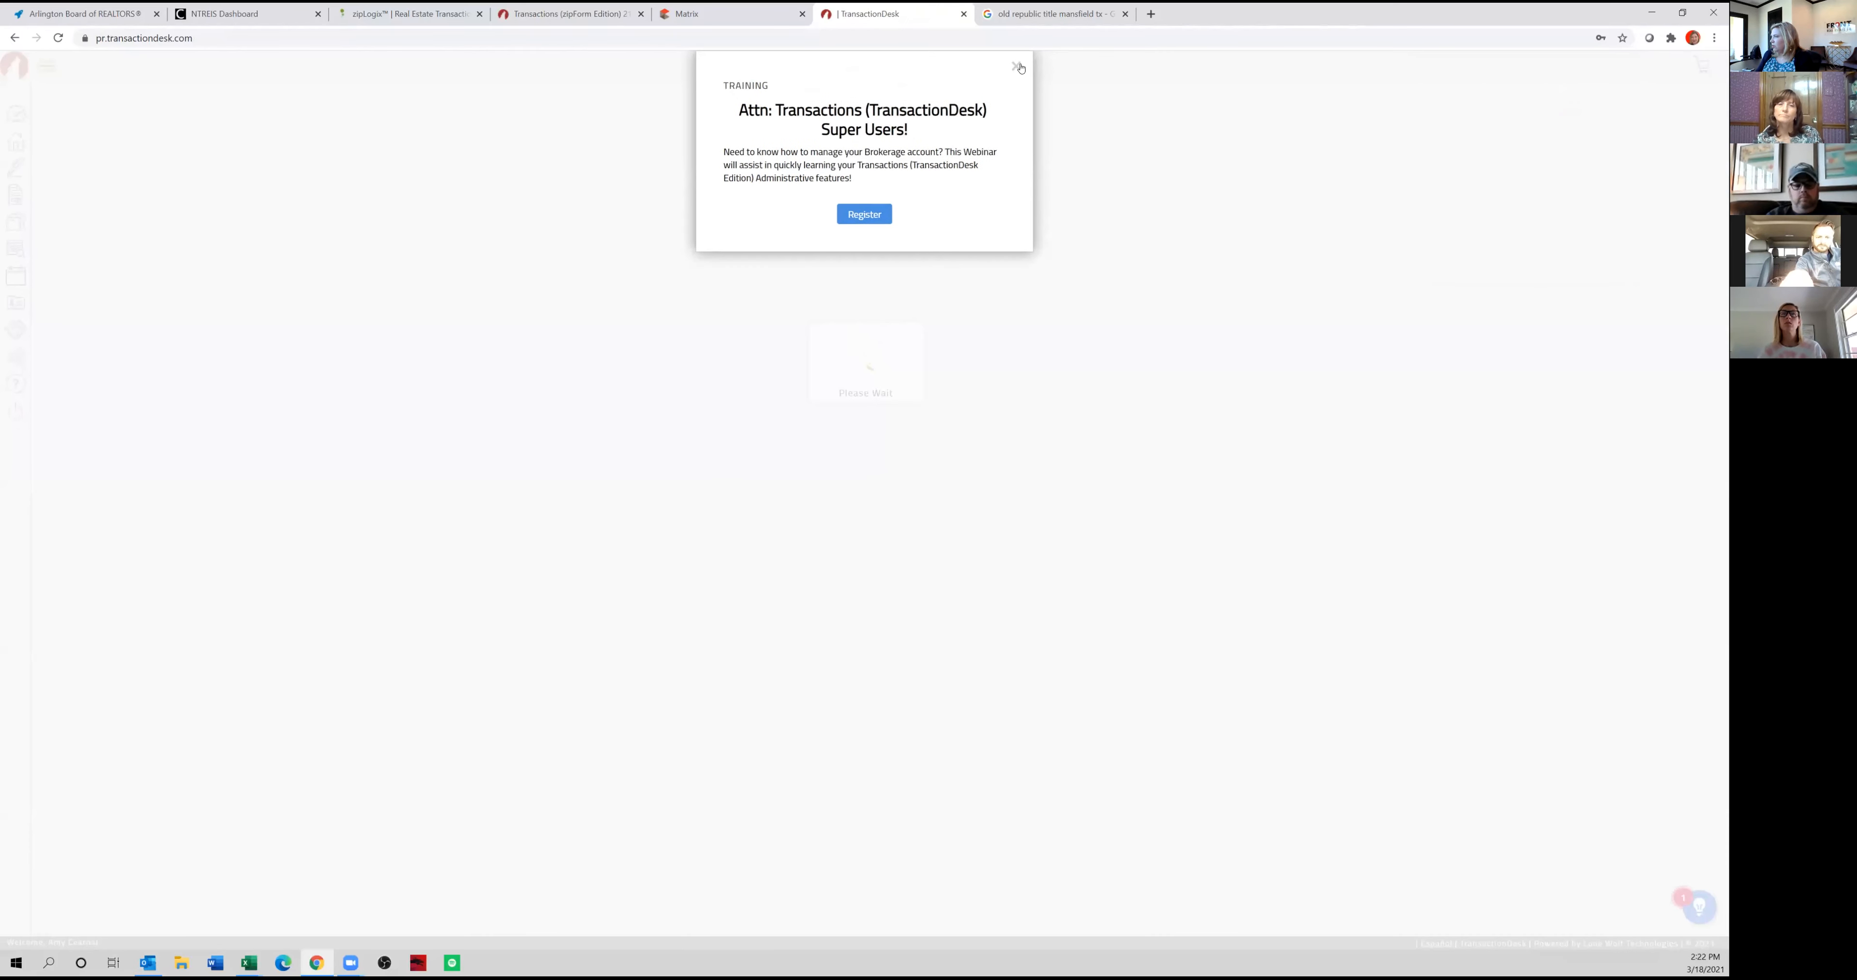
{"action": "left_click", "coordinate": [1021, 69]}
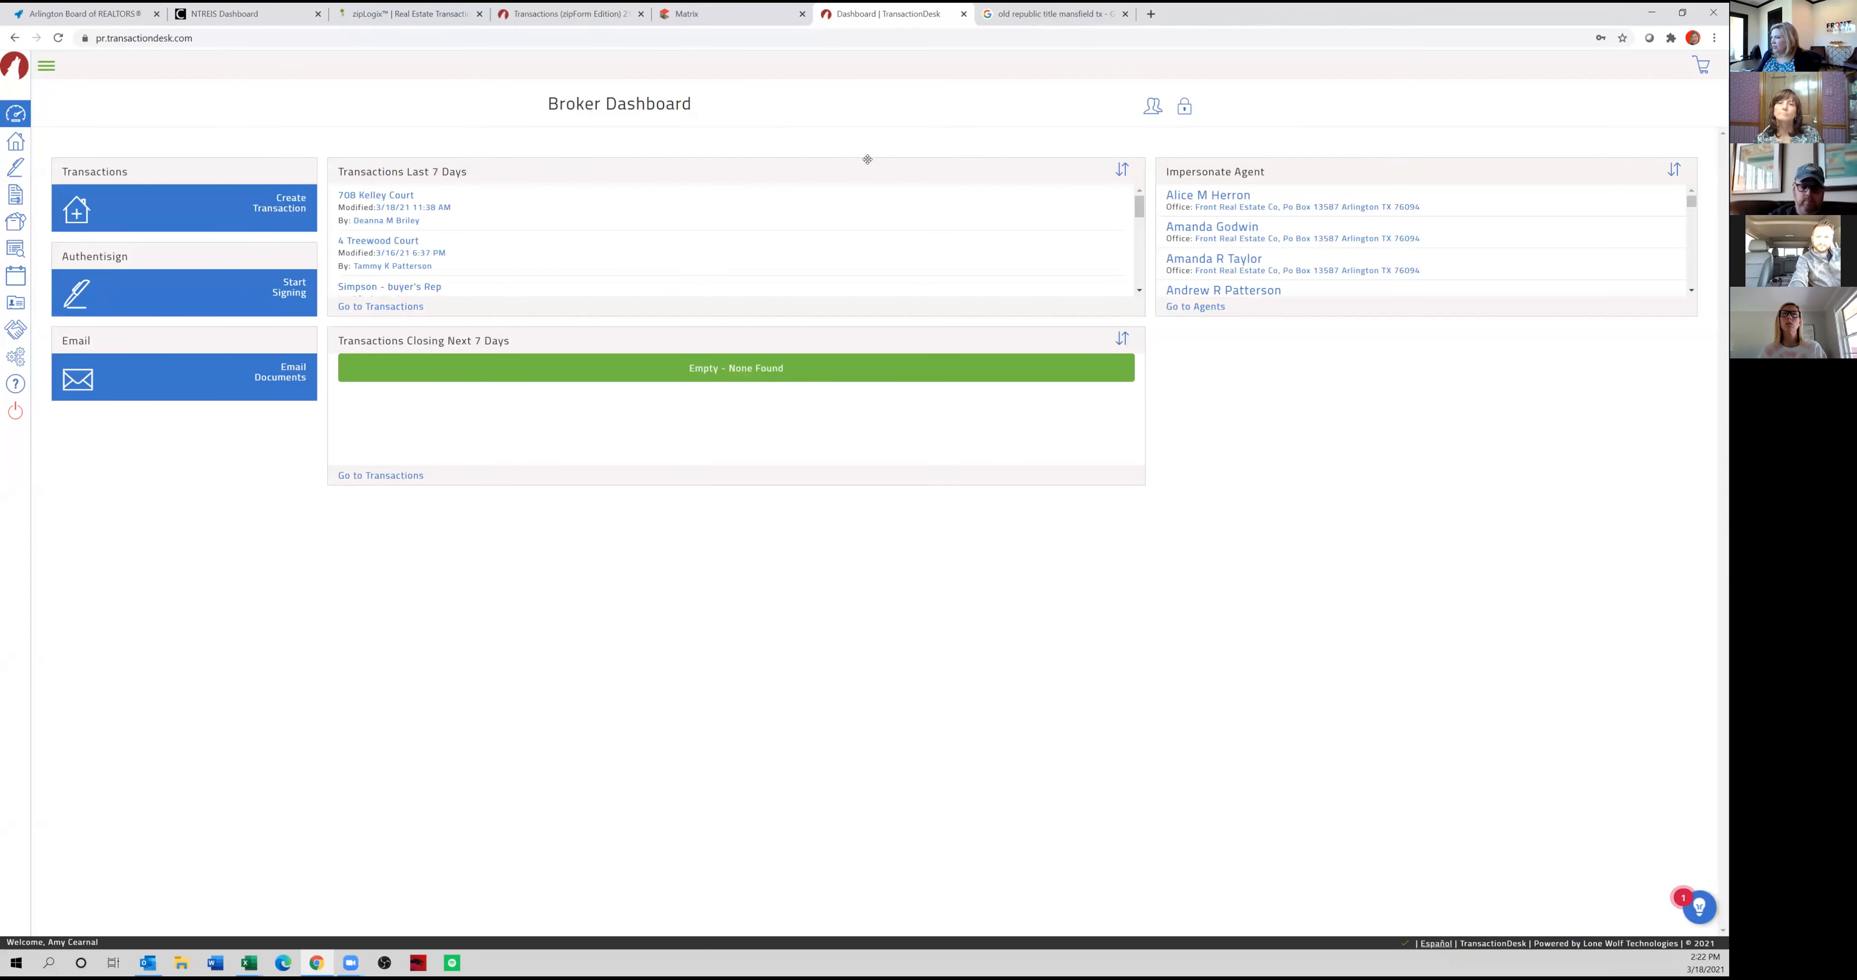
{"action": "left_click", "coordinate": [963, 15]}
{"action": "left_click", "coordinate": [726, 18]}
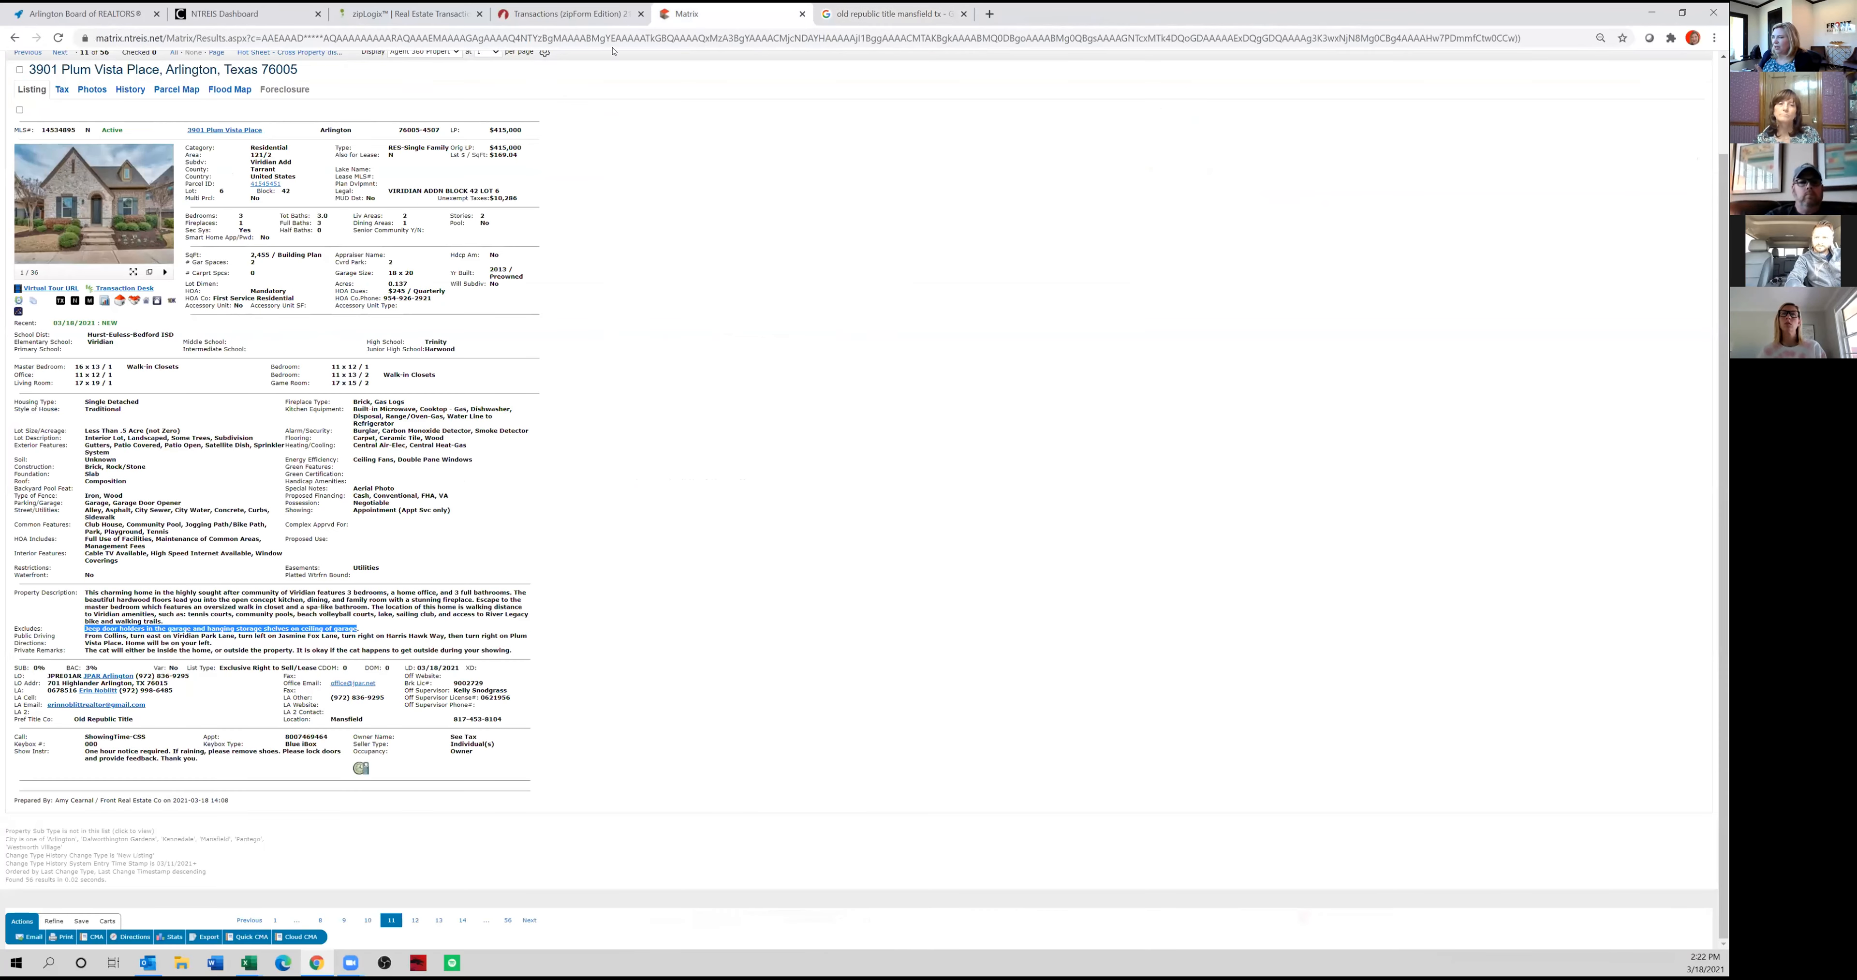
{"action": "left_click", "coordinate": [562, 21]}
{"action": "left_click", "coordinate": [702, 15]}
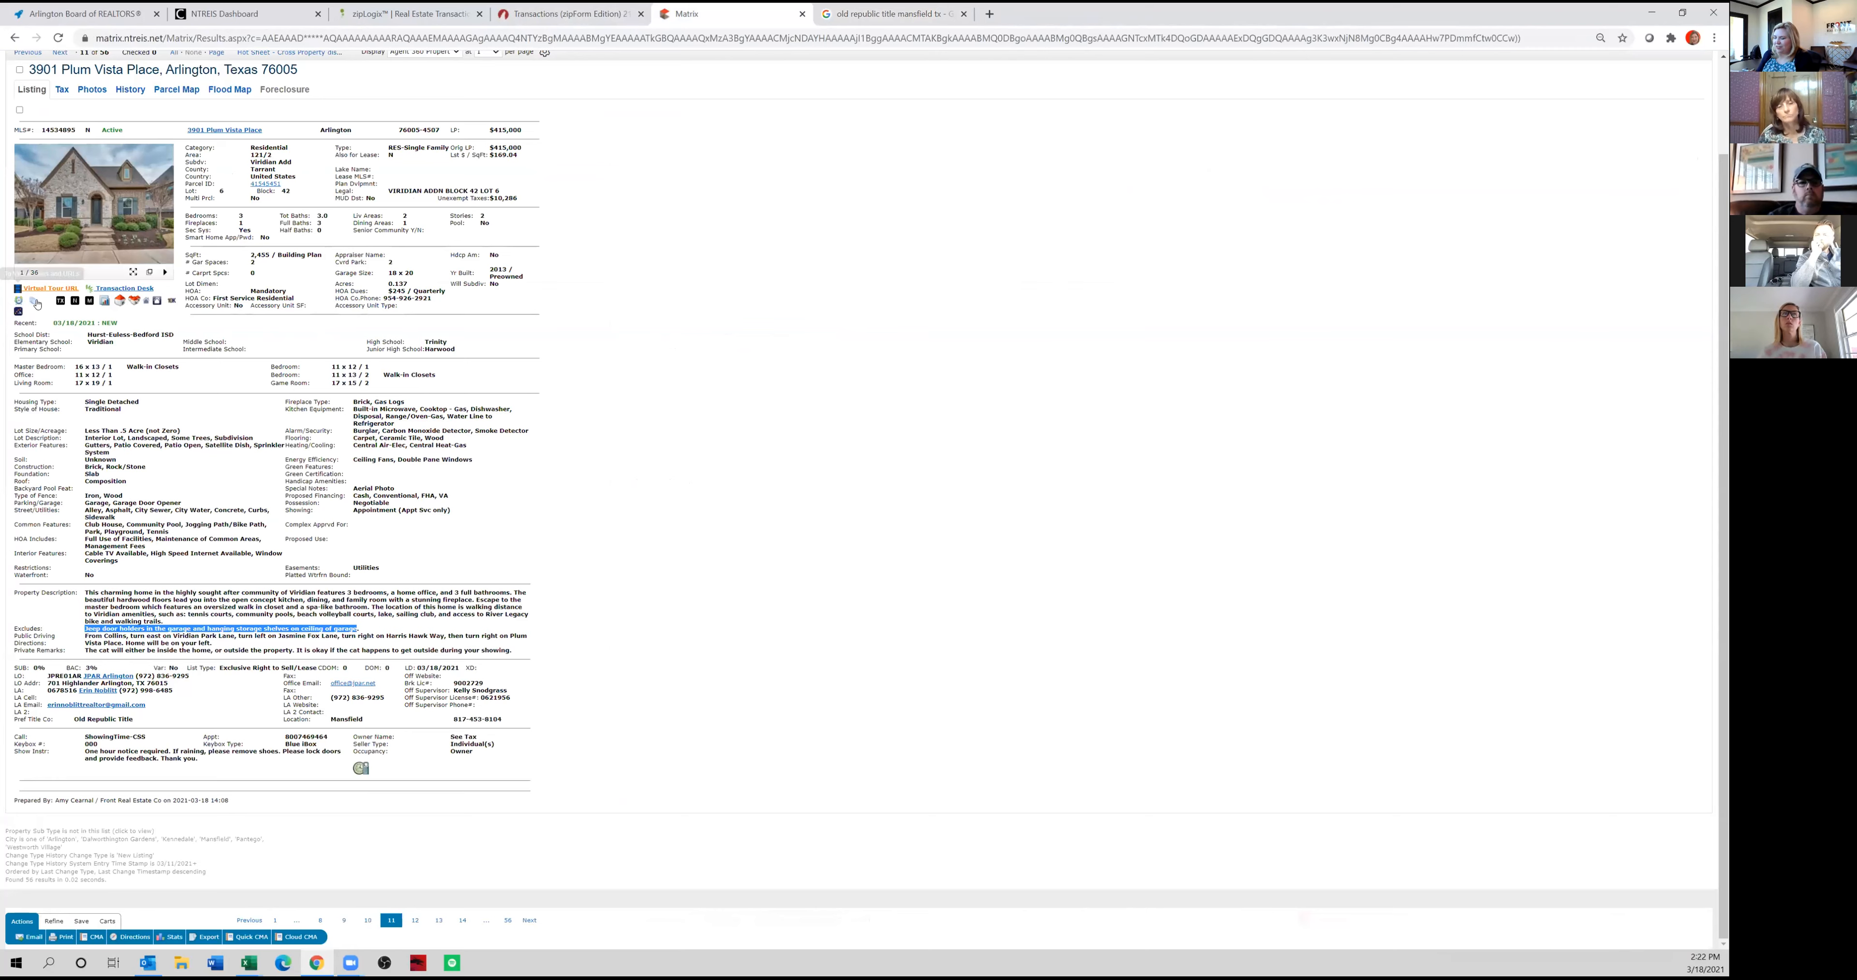
Open the listing's Disclosure of Relationship with Residential Service Company document, save the PDF to the Desktop and close the preview.
{"action": "left_click", "coordinate": [36, 303]}
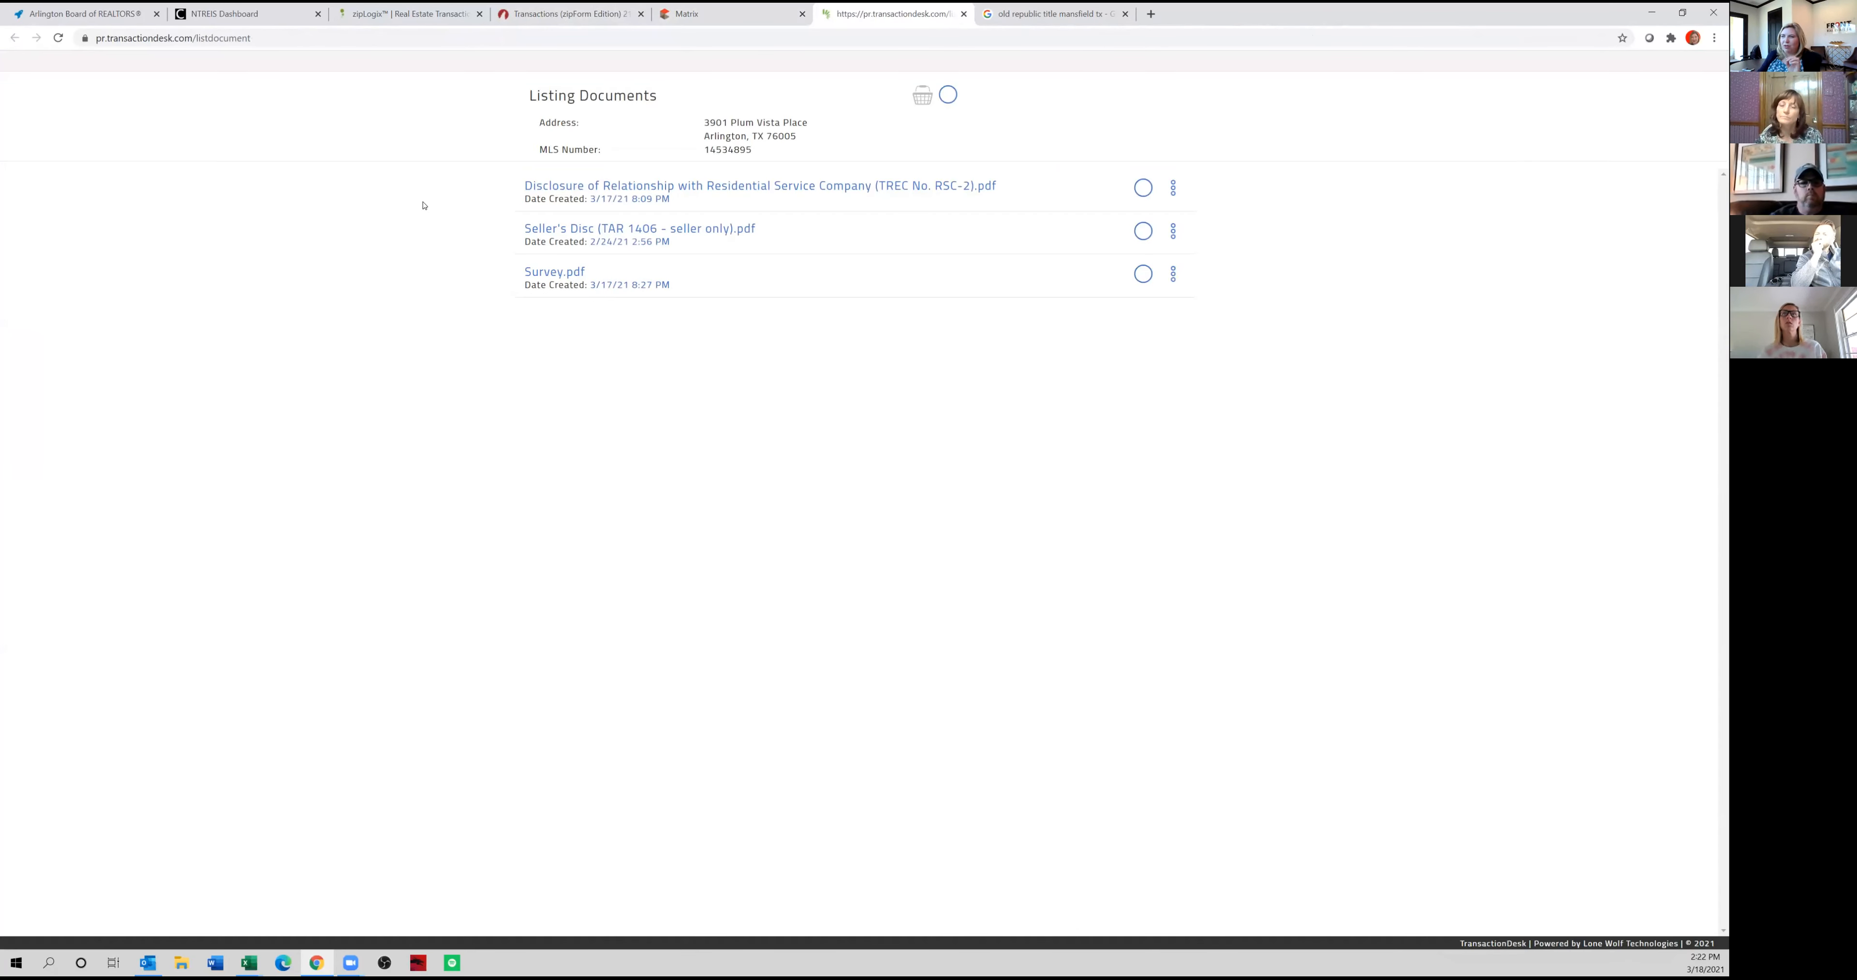
{"action": "left_click", "coordinate": [579, 185]}
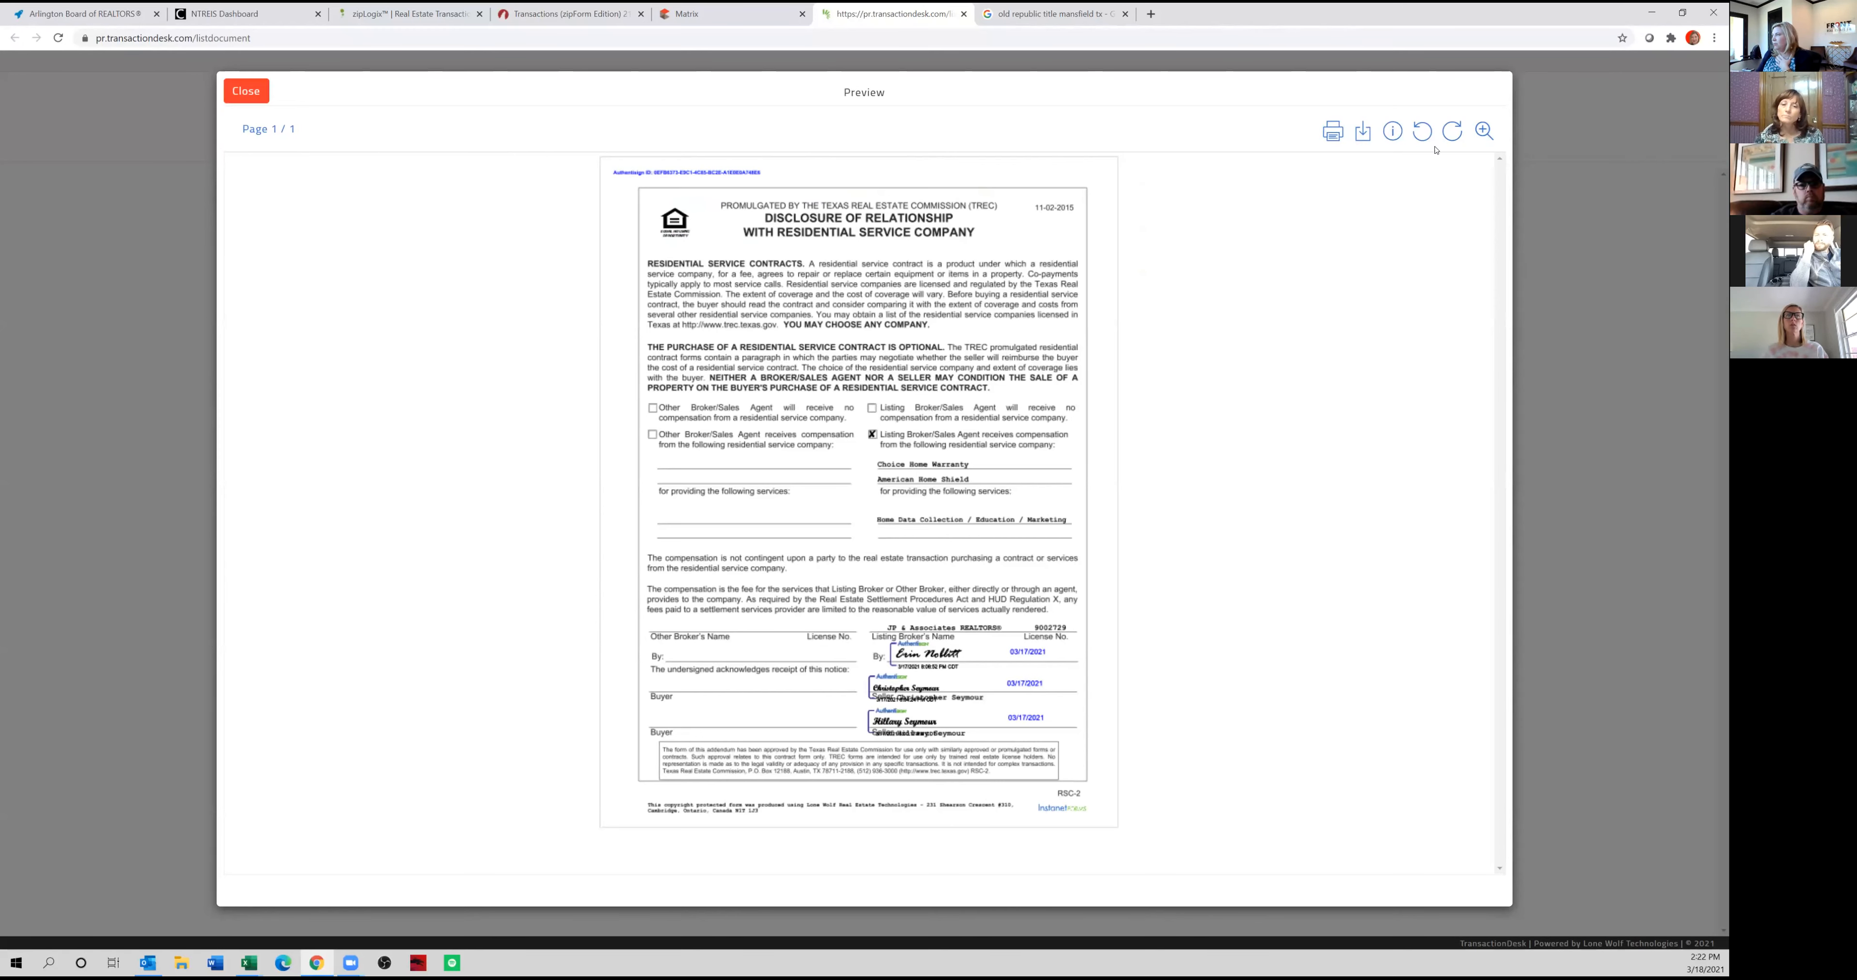
{"action": "left_click", "coordinate": [1362, 140]}
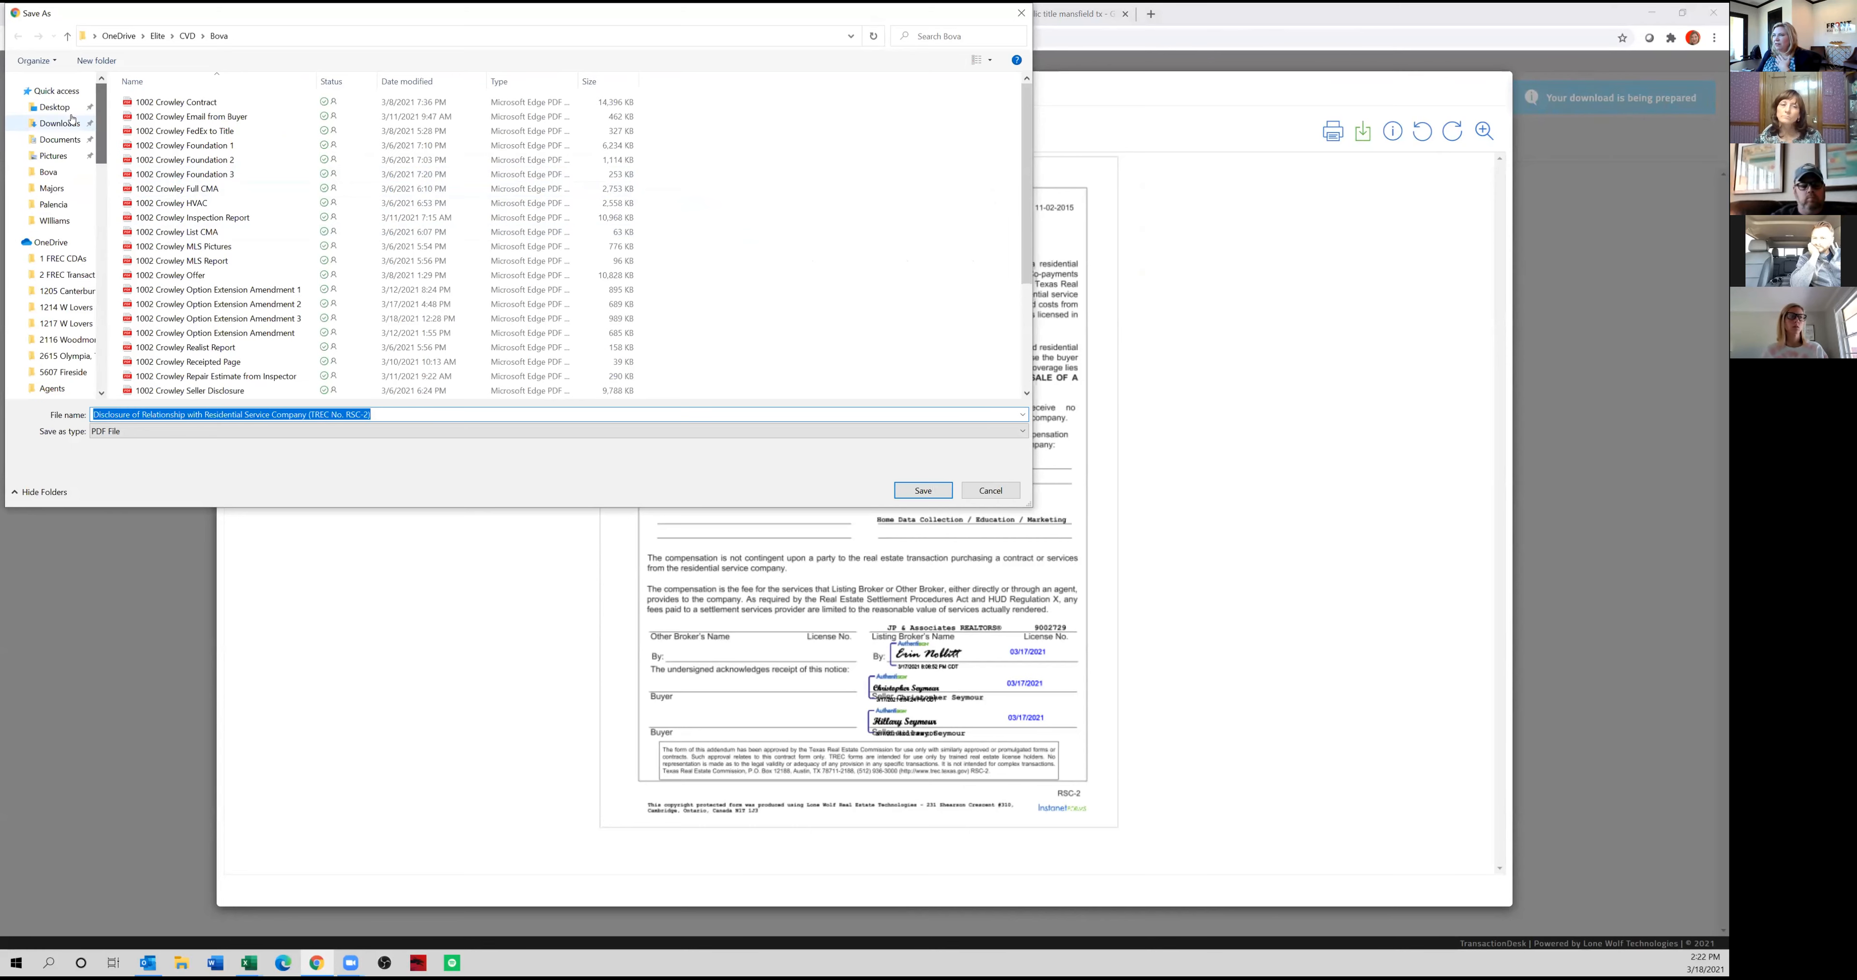
{"action": "left_click", "coordinate": [54, 107]}
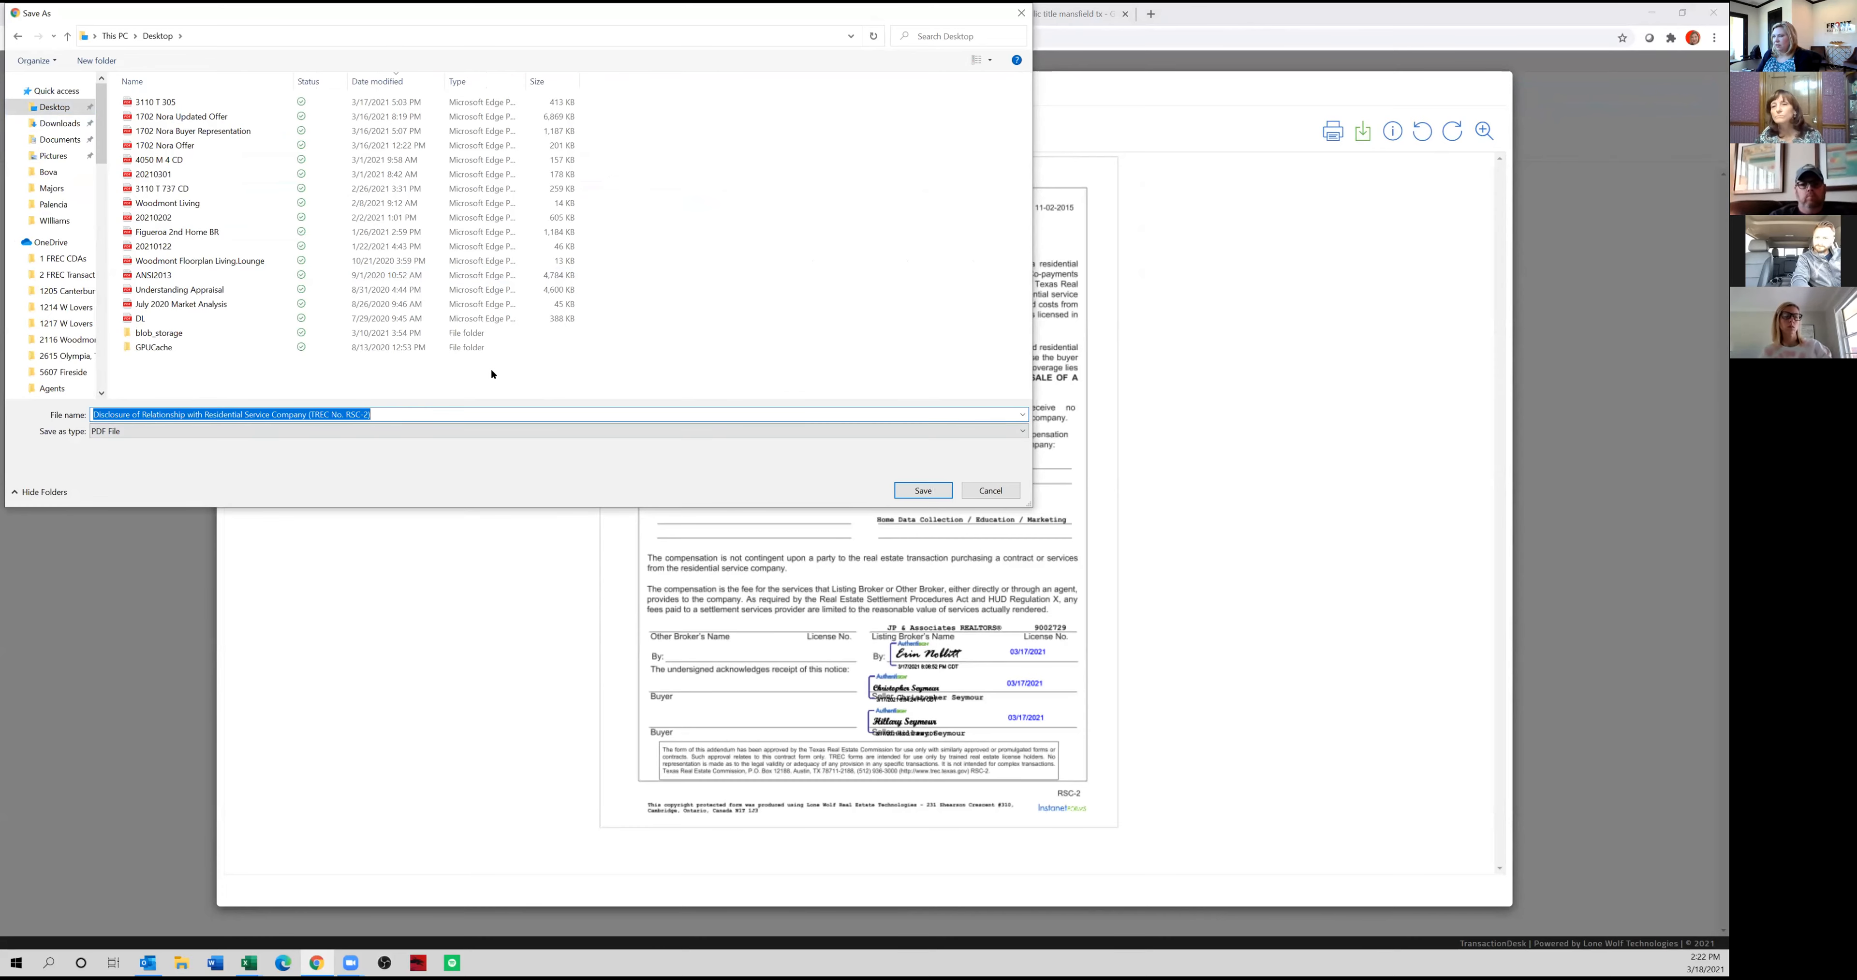
{"action": "key", "text": "Return"}
{"action": "left_click", "coordinate": [256, 92]}
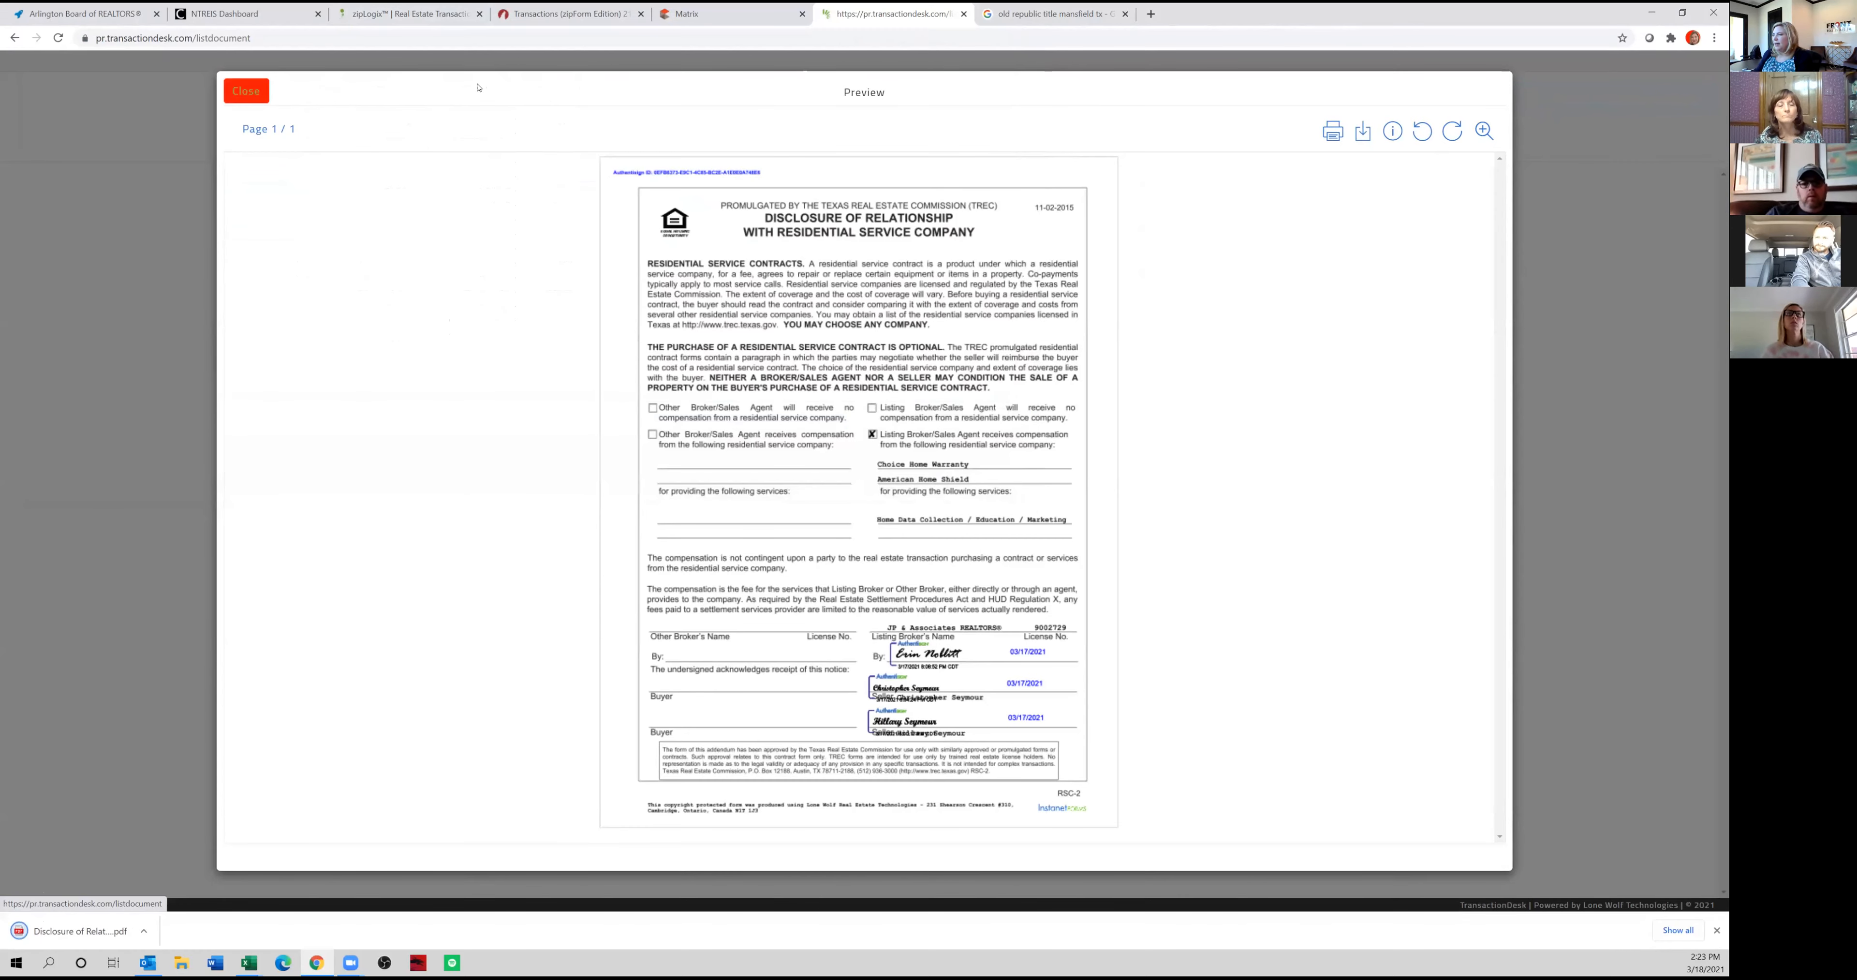
Switch to the zipForm transaction and add the saved Disclosure of Relationship with Residential Service Company PDF from the Desktop to its documents.
{"action": "left_click", "coordinate": [704, 19]}
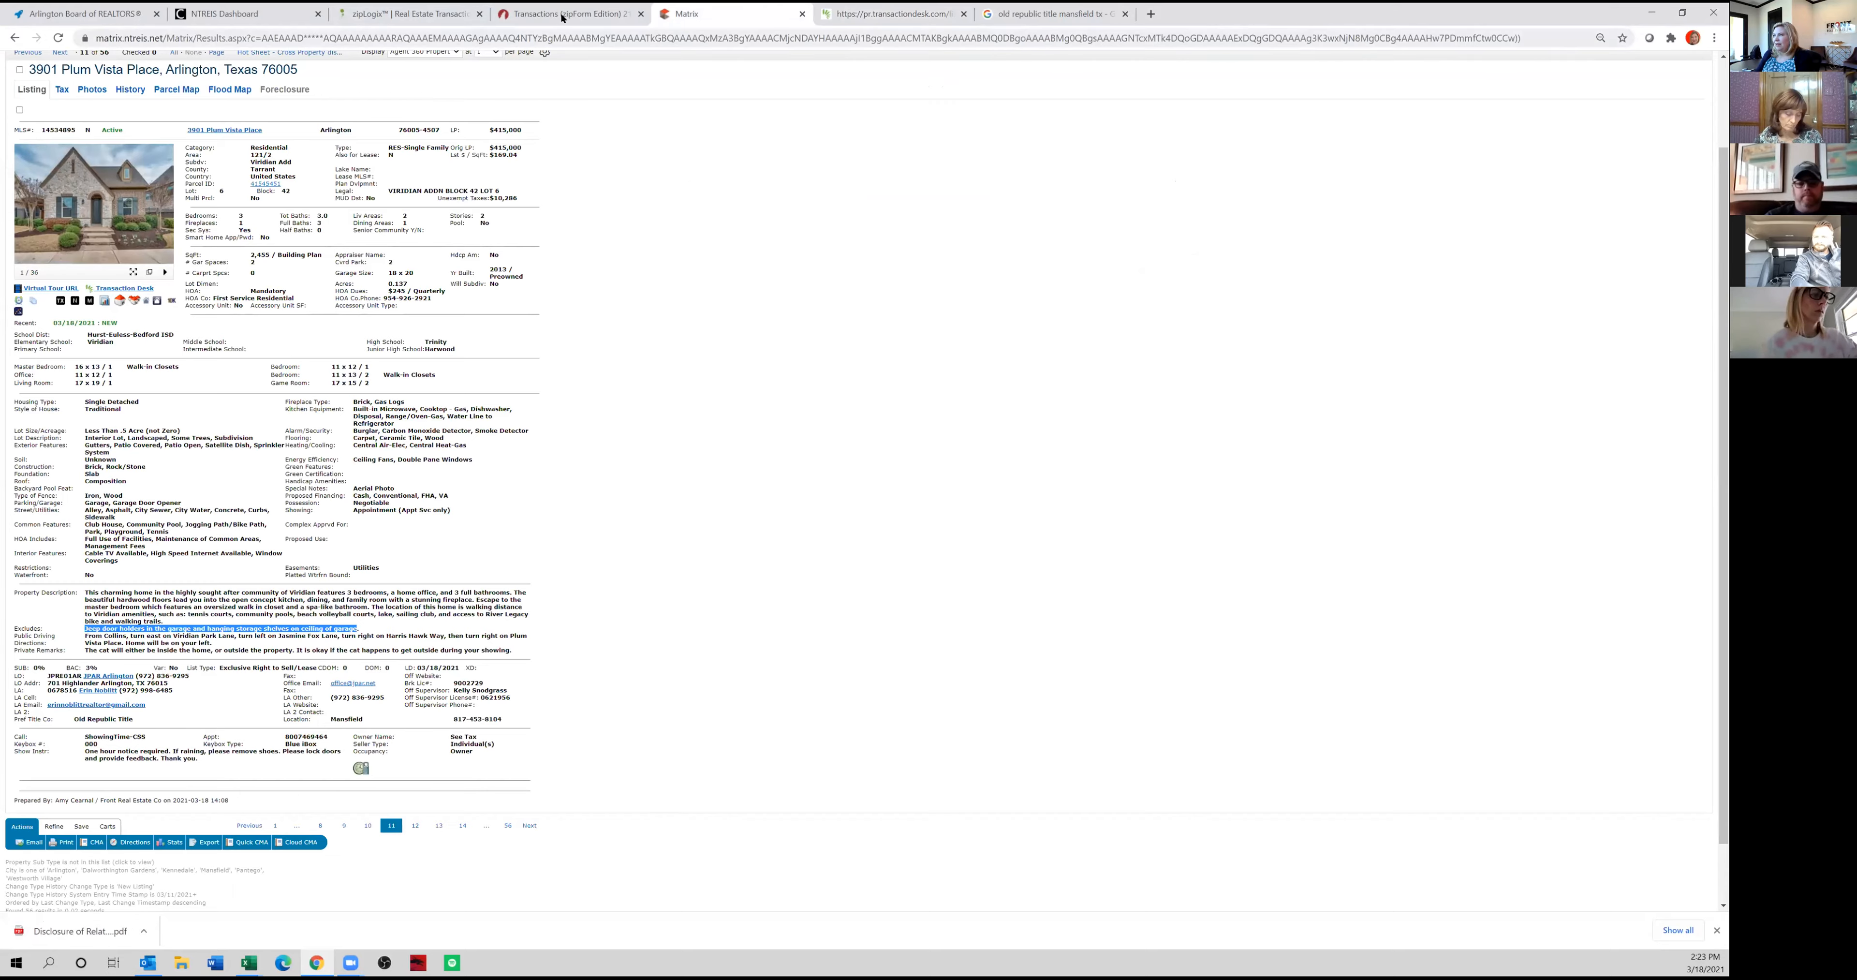
{"action": "left_click", "coordinate": [566, 14]}
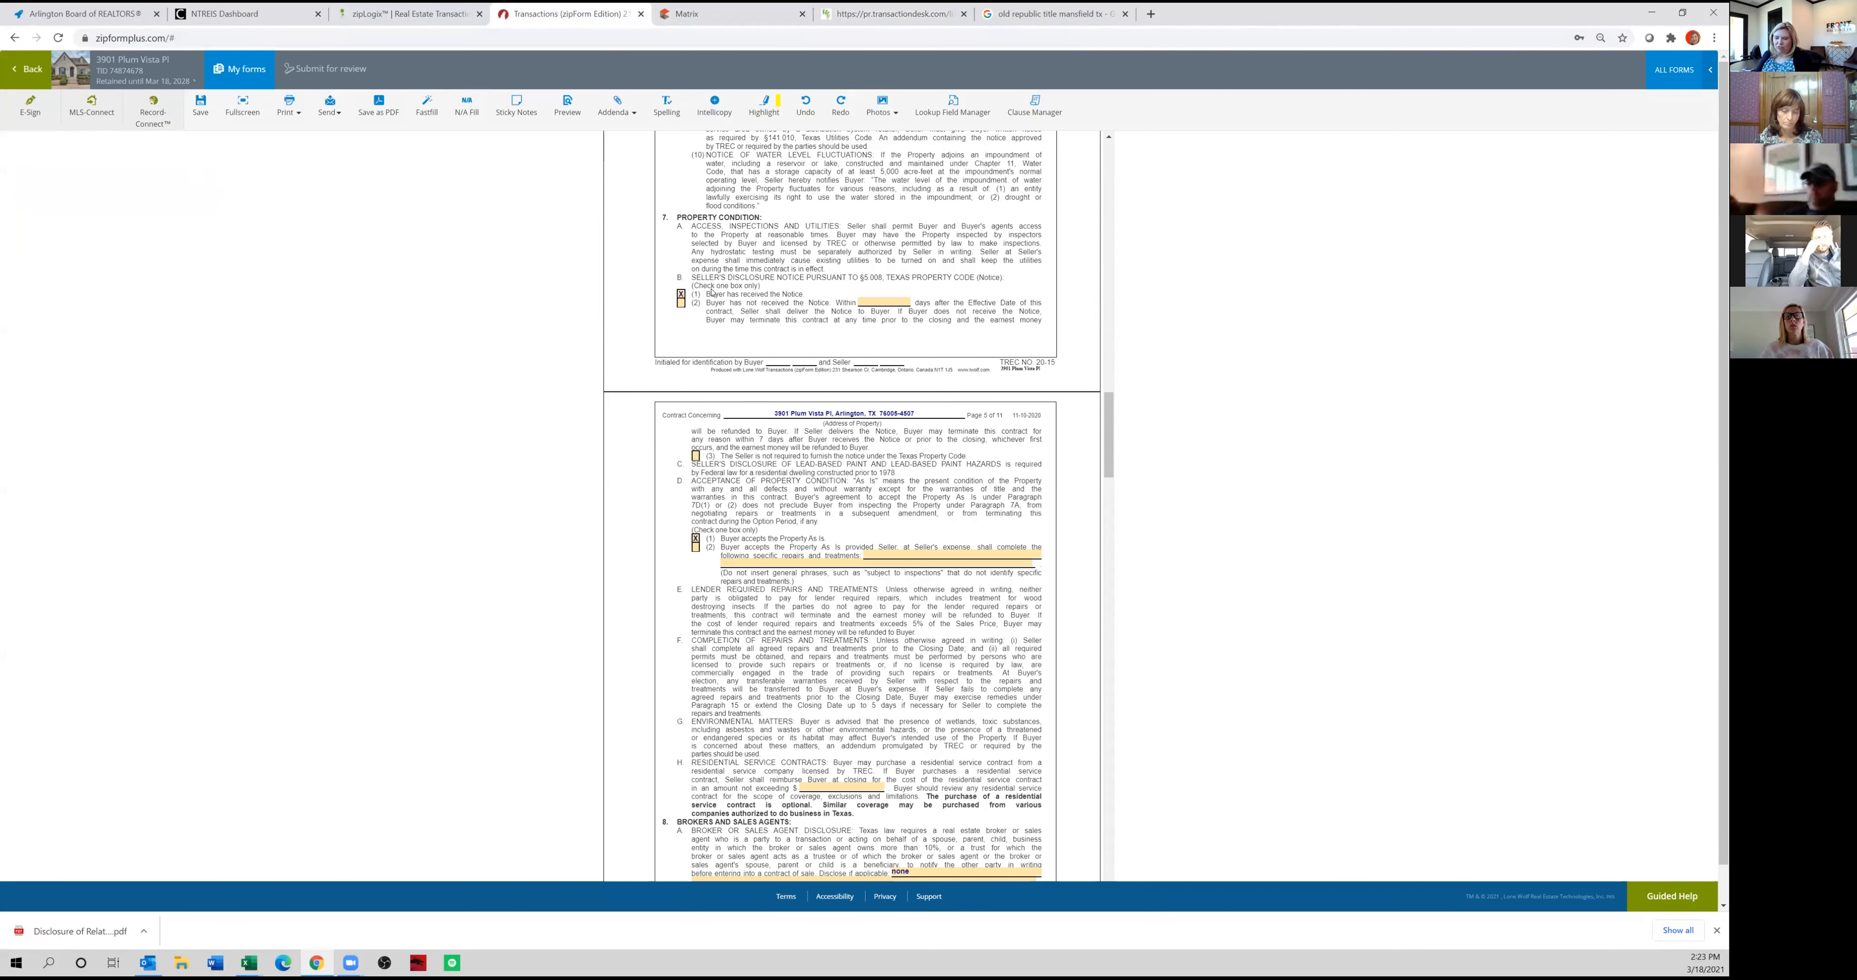
{"action": "left_click", "coordinate": [27, 70]}
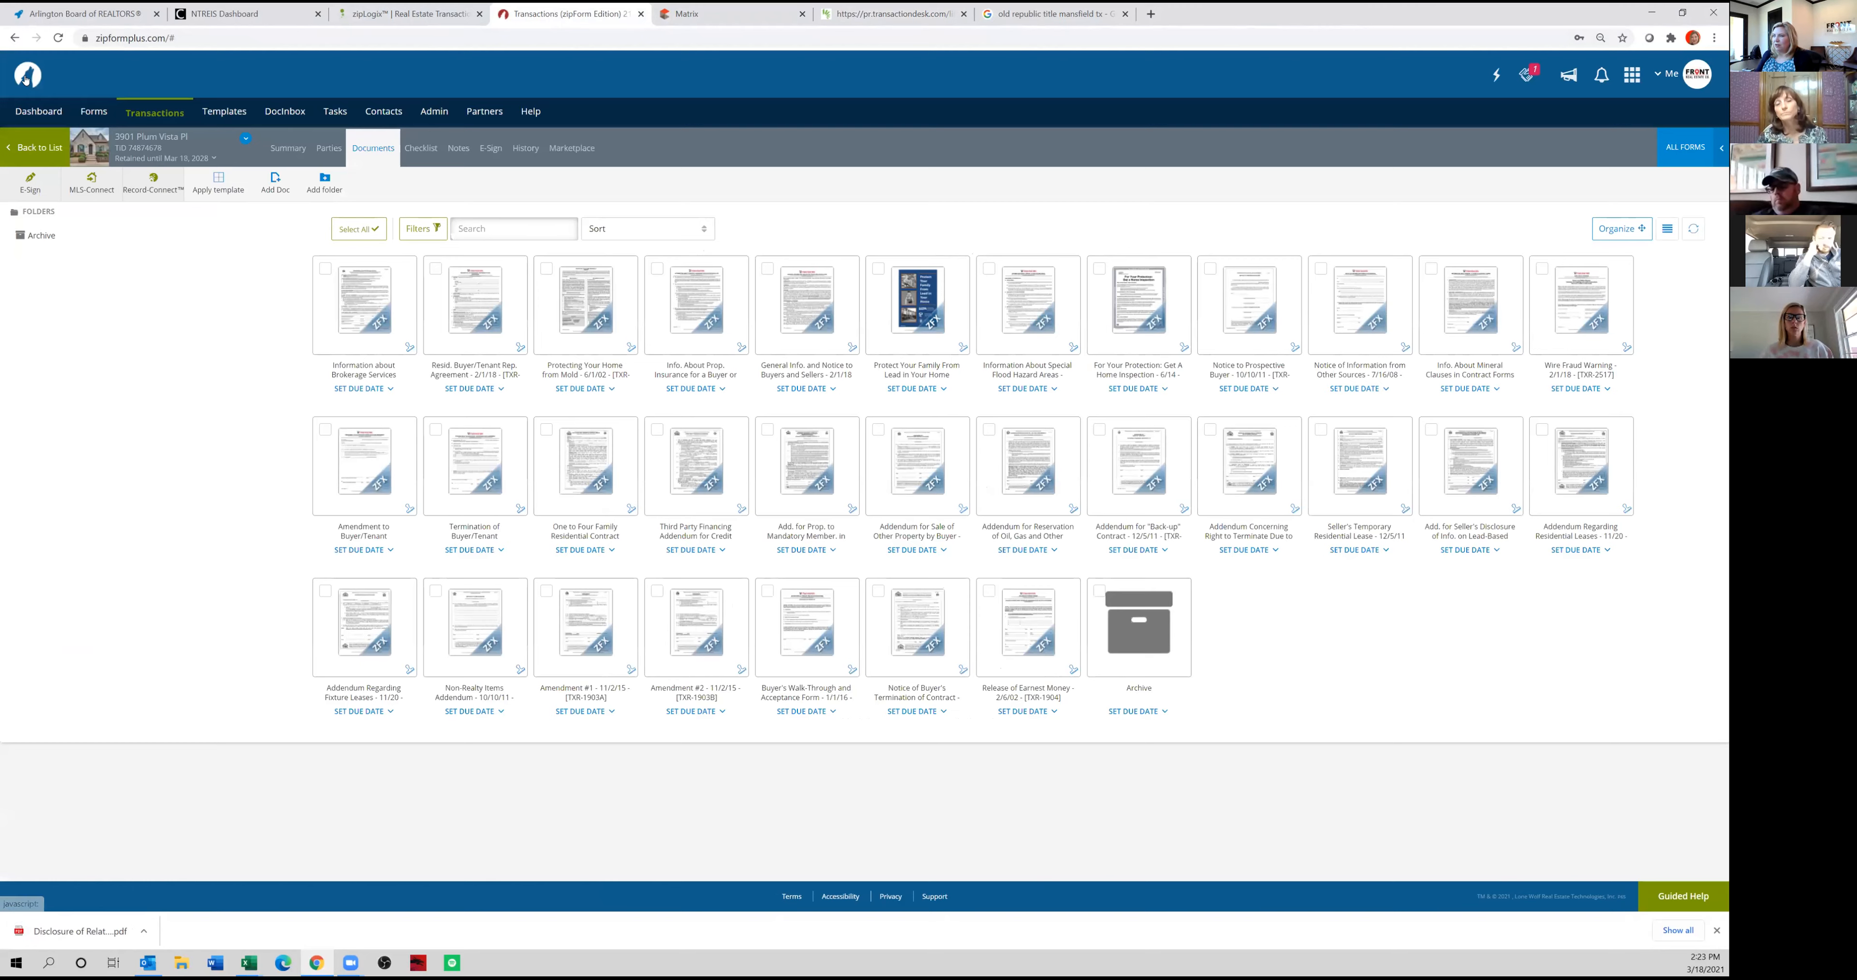
{"action": "left_click", "coordinate": [273, 184]}
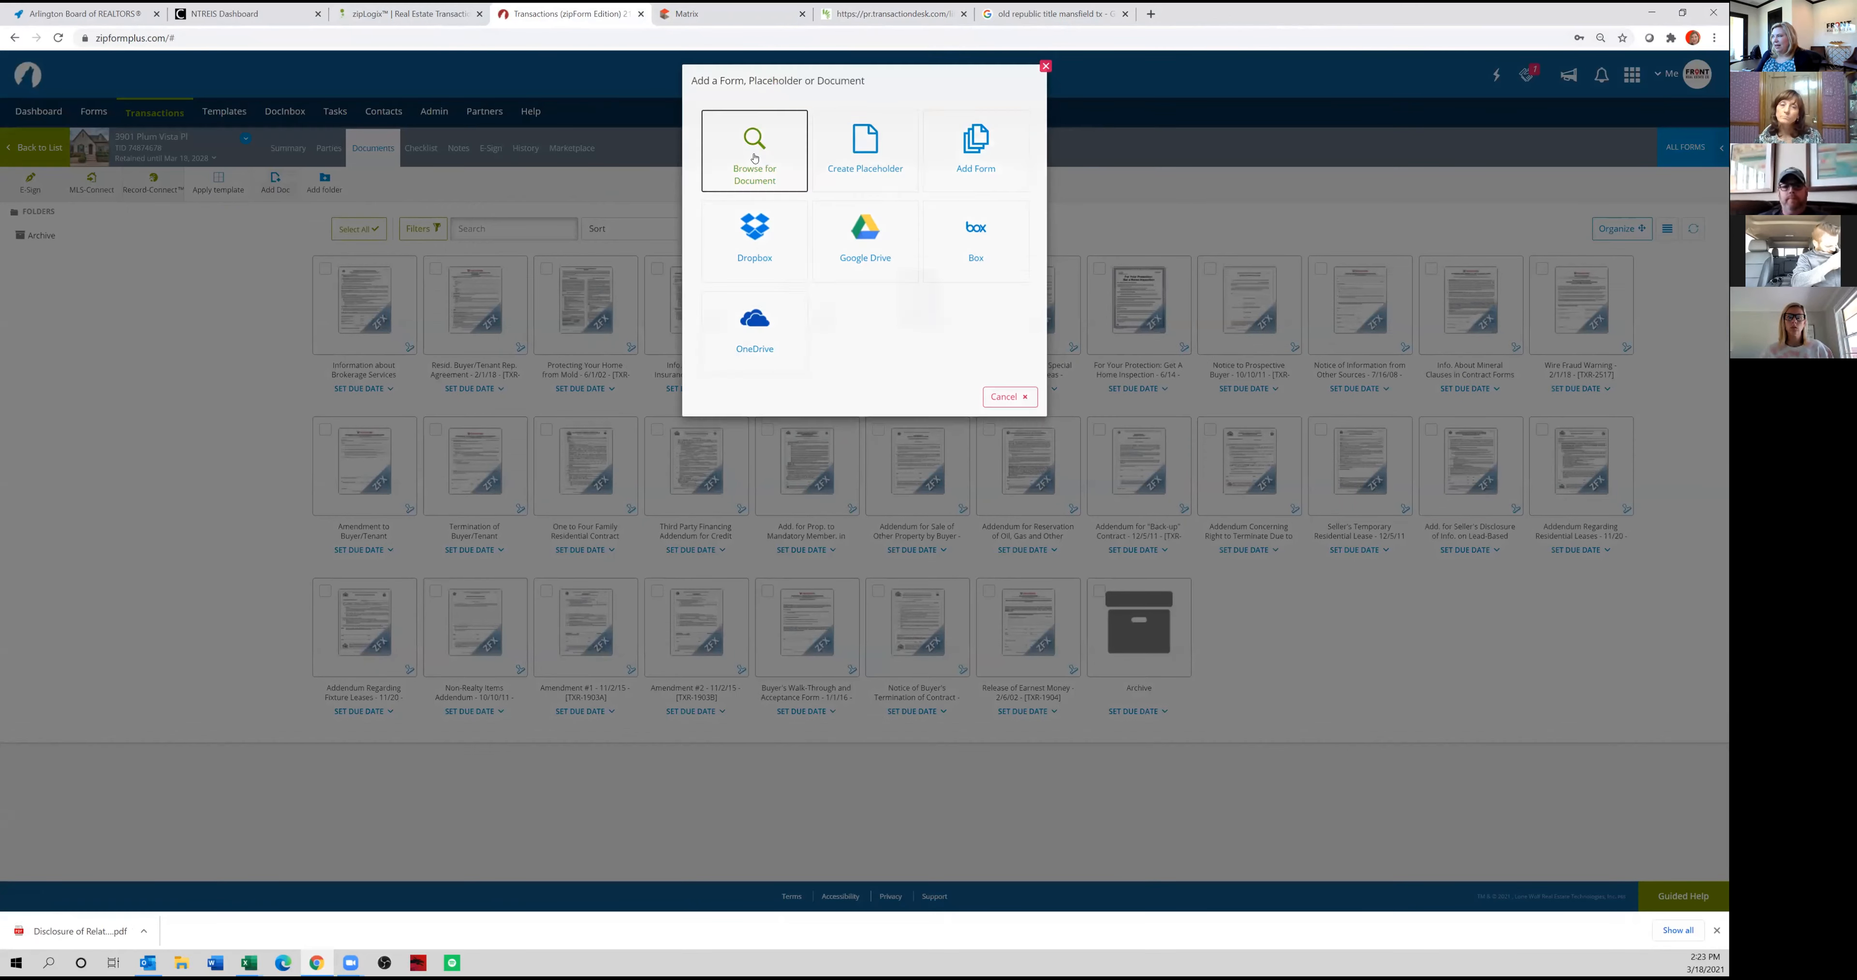
{"action": "left_click", "coordinate": [770, 140]}
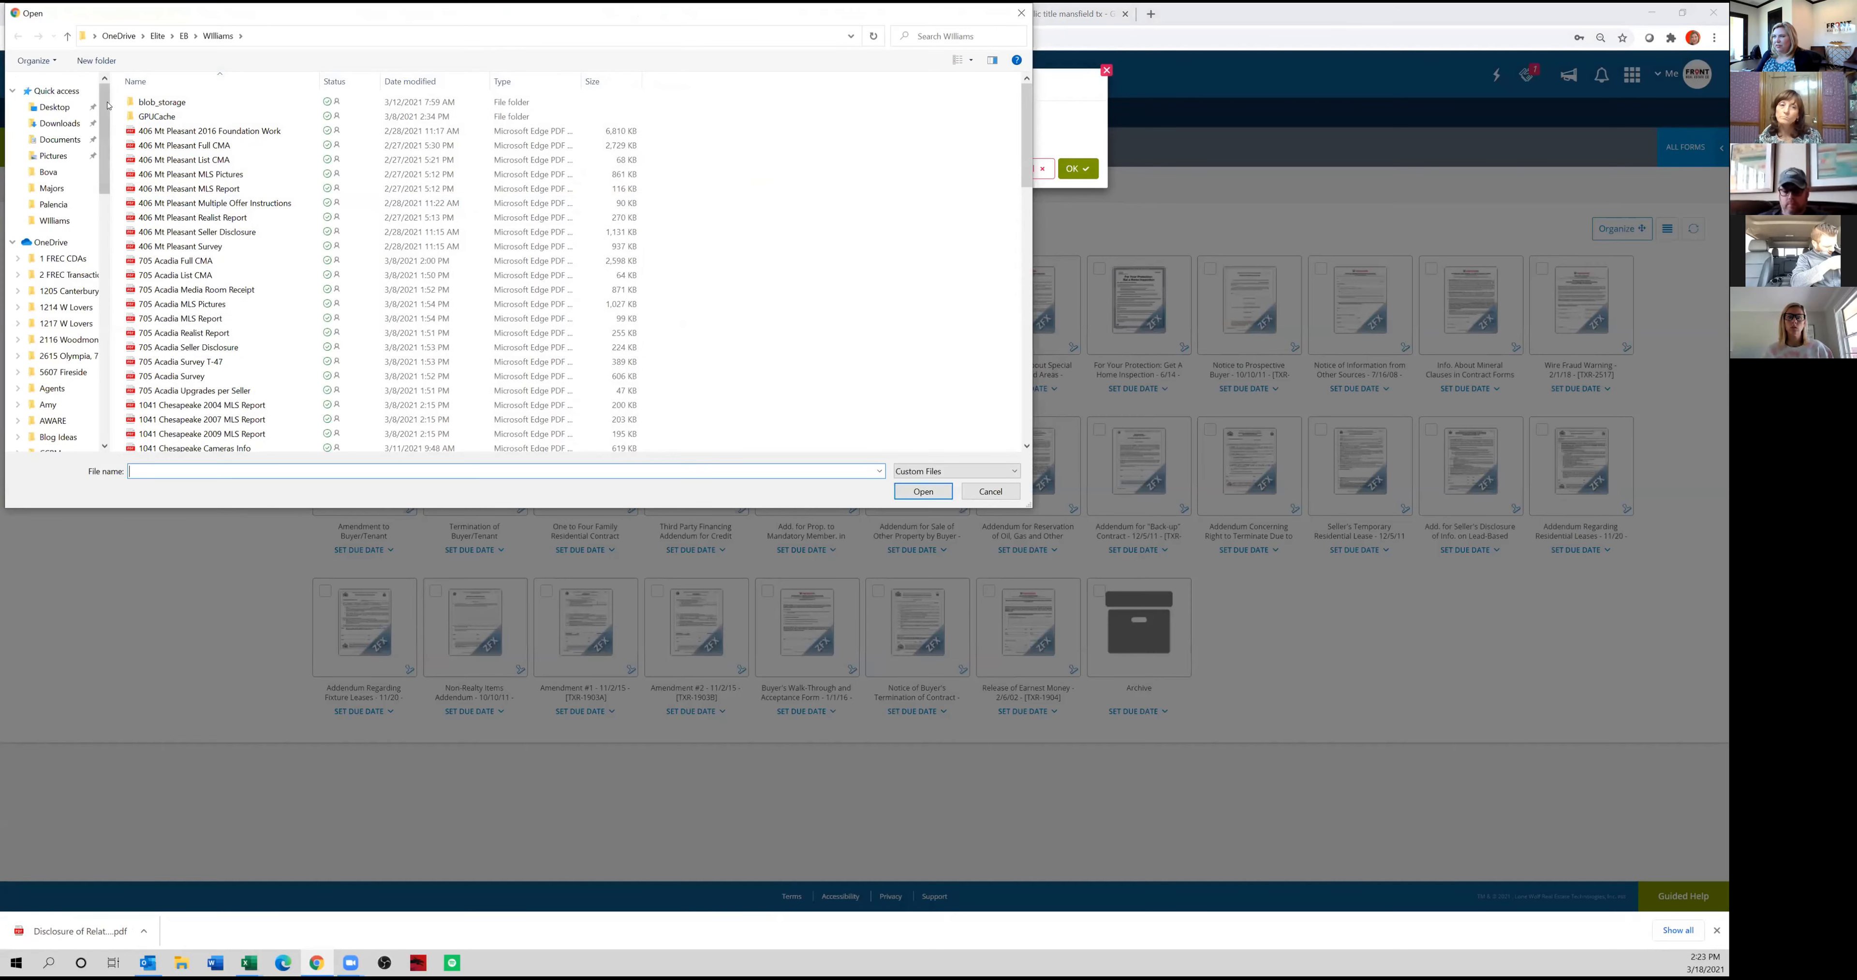
{"action": "left_click", "coordinate": [185, 101]}
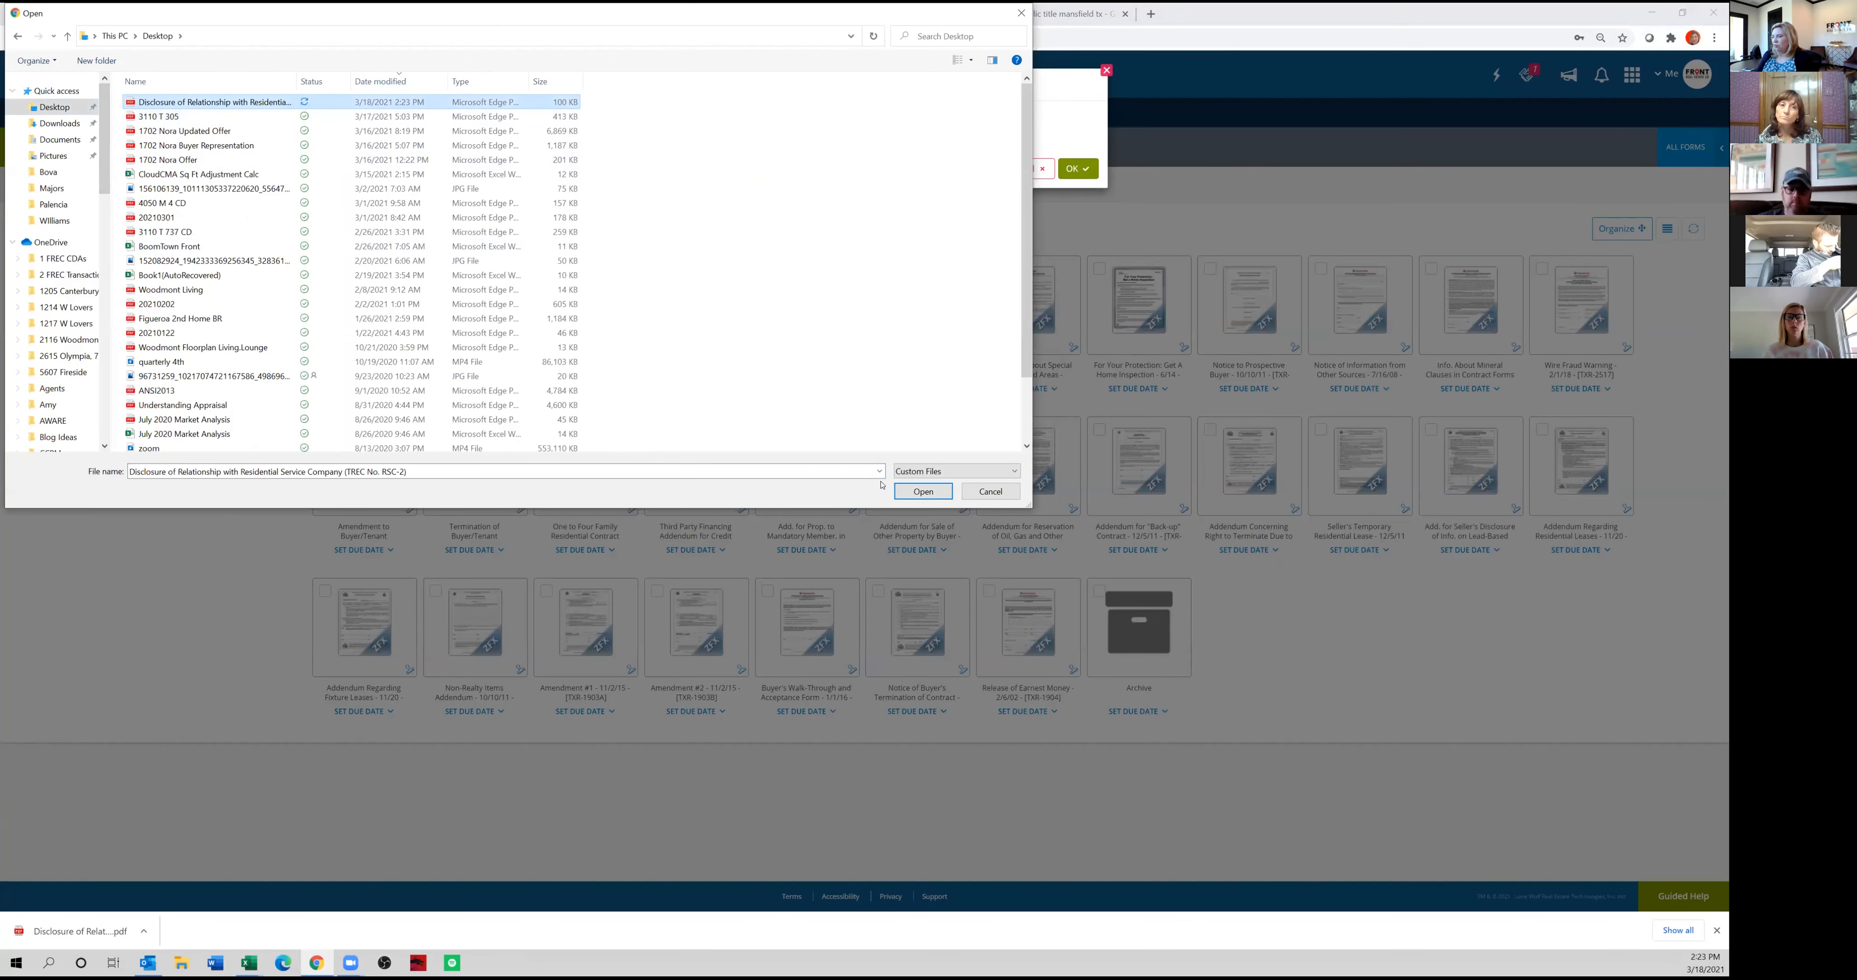
{"action": "double_click", "coordinate": [185, 102]}
{"action": "left_click", "coordinate": [1069, 248]}
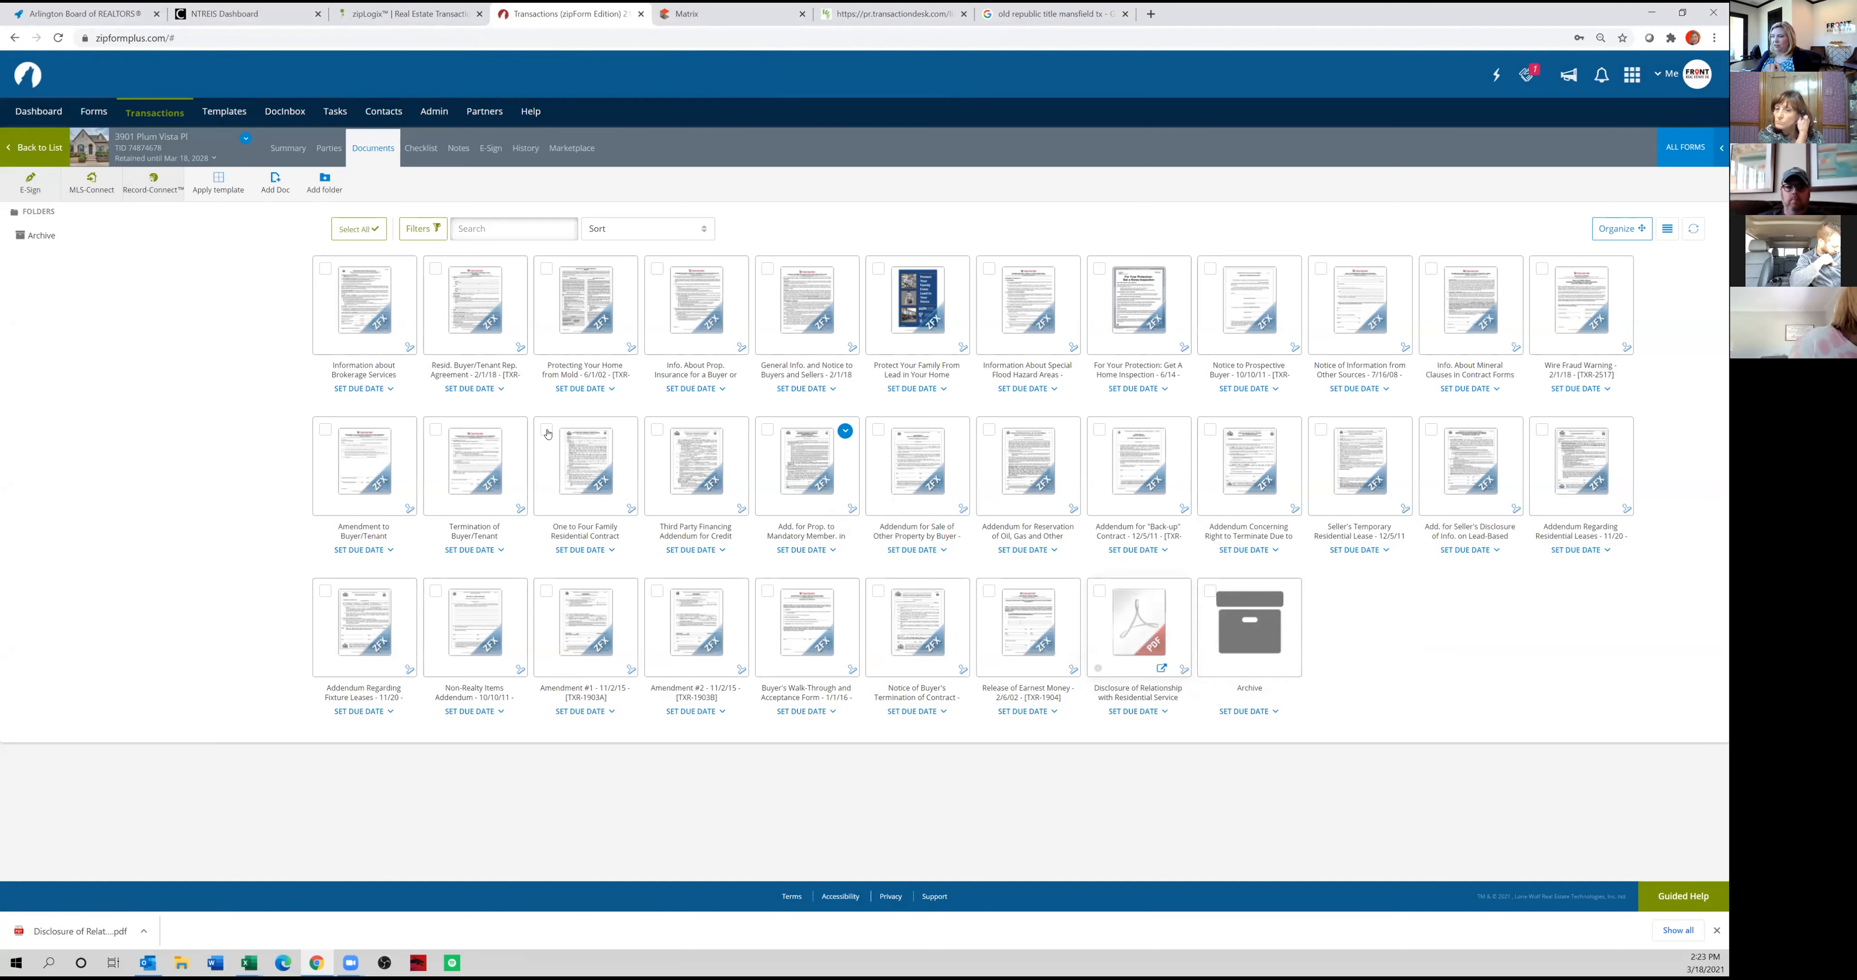
In paragraph 7B of the One to Four Family Residential Contract, mark the seller's disclosure notice as not received, due within 2 days.
{"action": "left_click", "coordinate": [580, 470]}
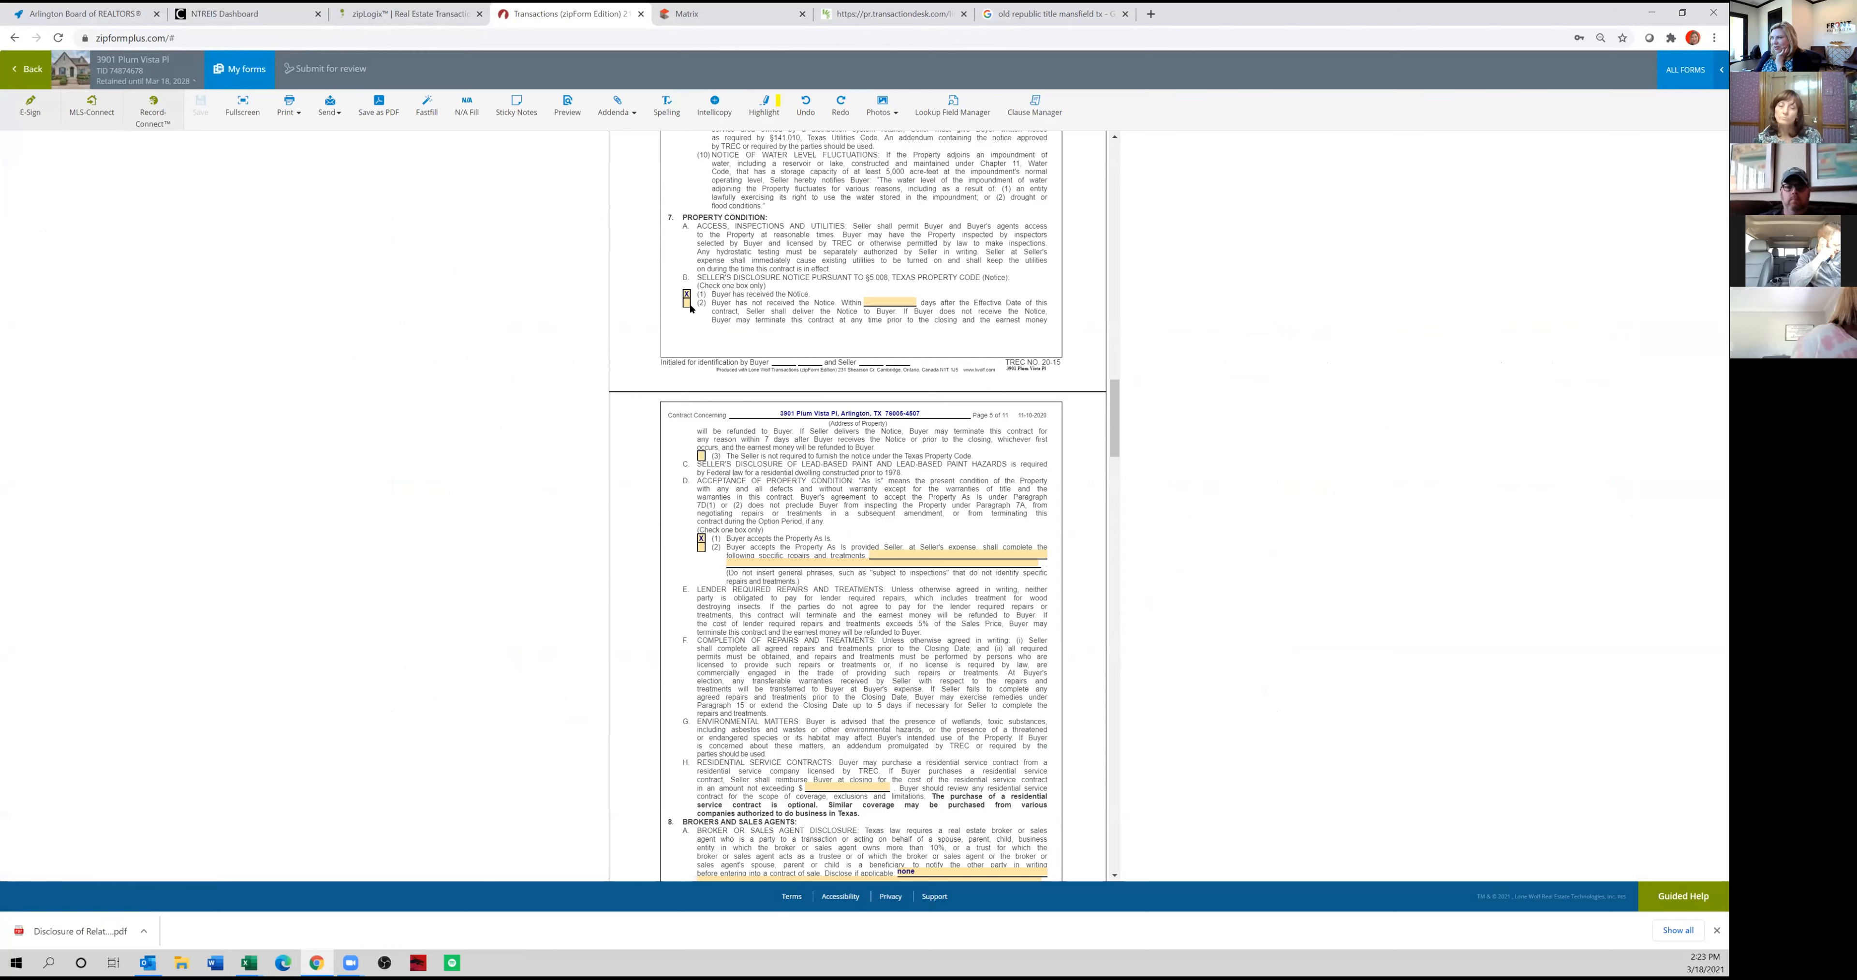
{"action": "left_click", "coordinate": [687, 303]}
{"action": "left_click", "coordinate": [902, 301]}
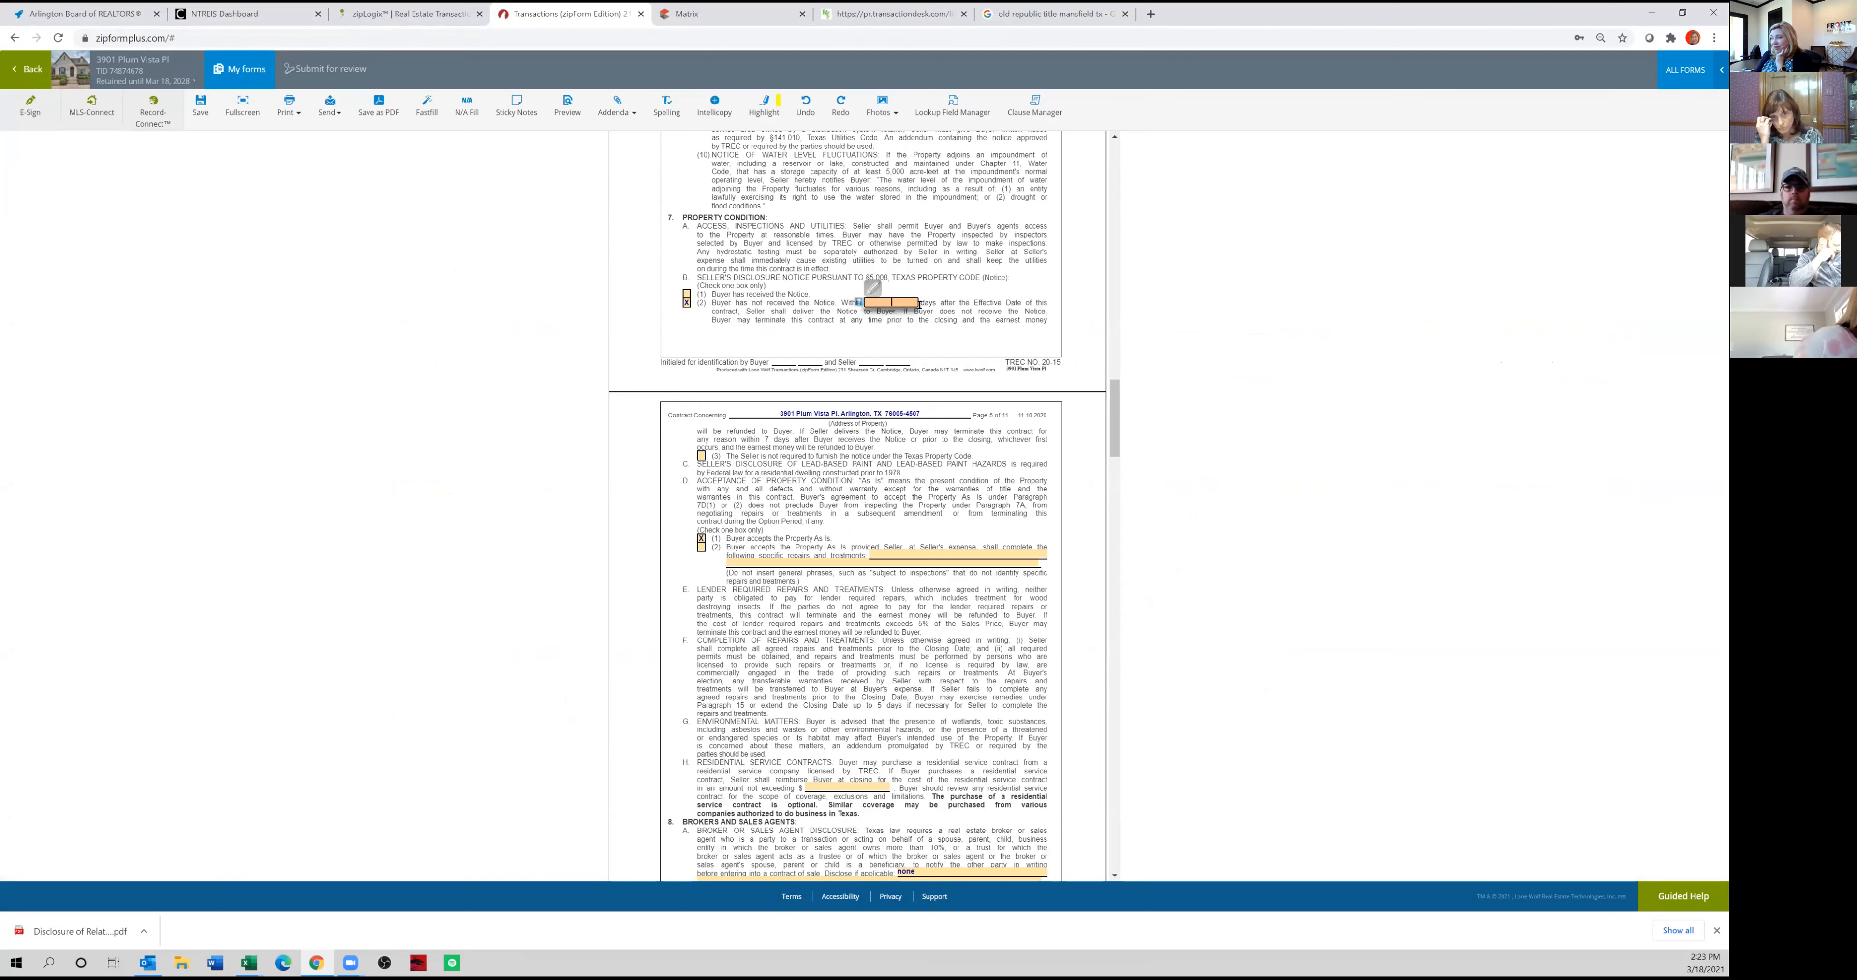
{"action": "left_click", "coordinate": [991, 334]}
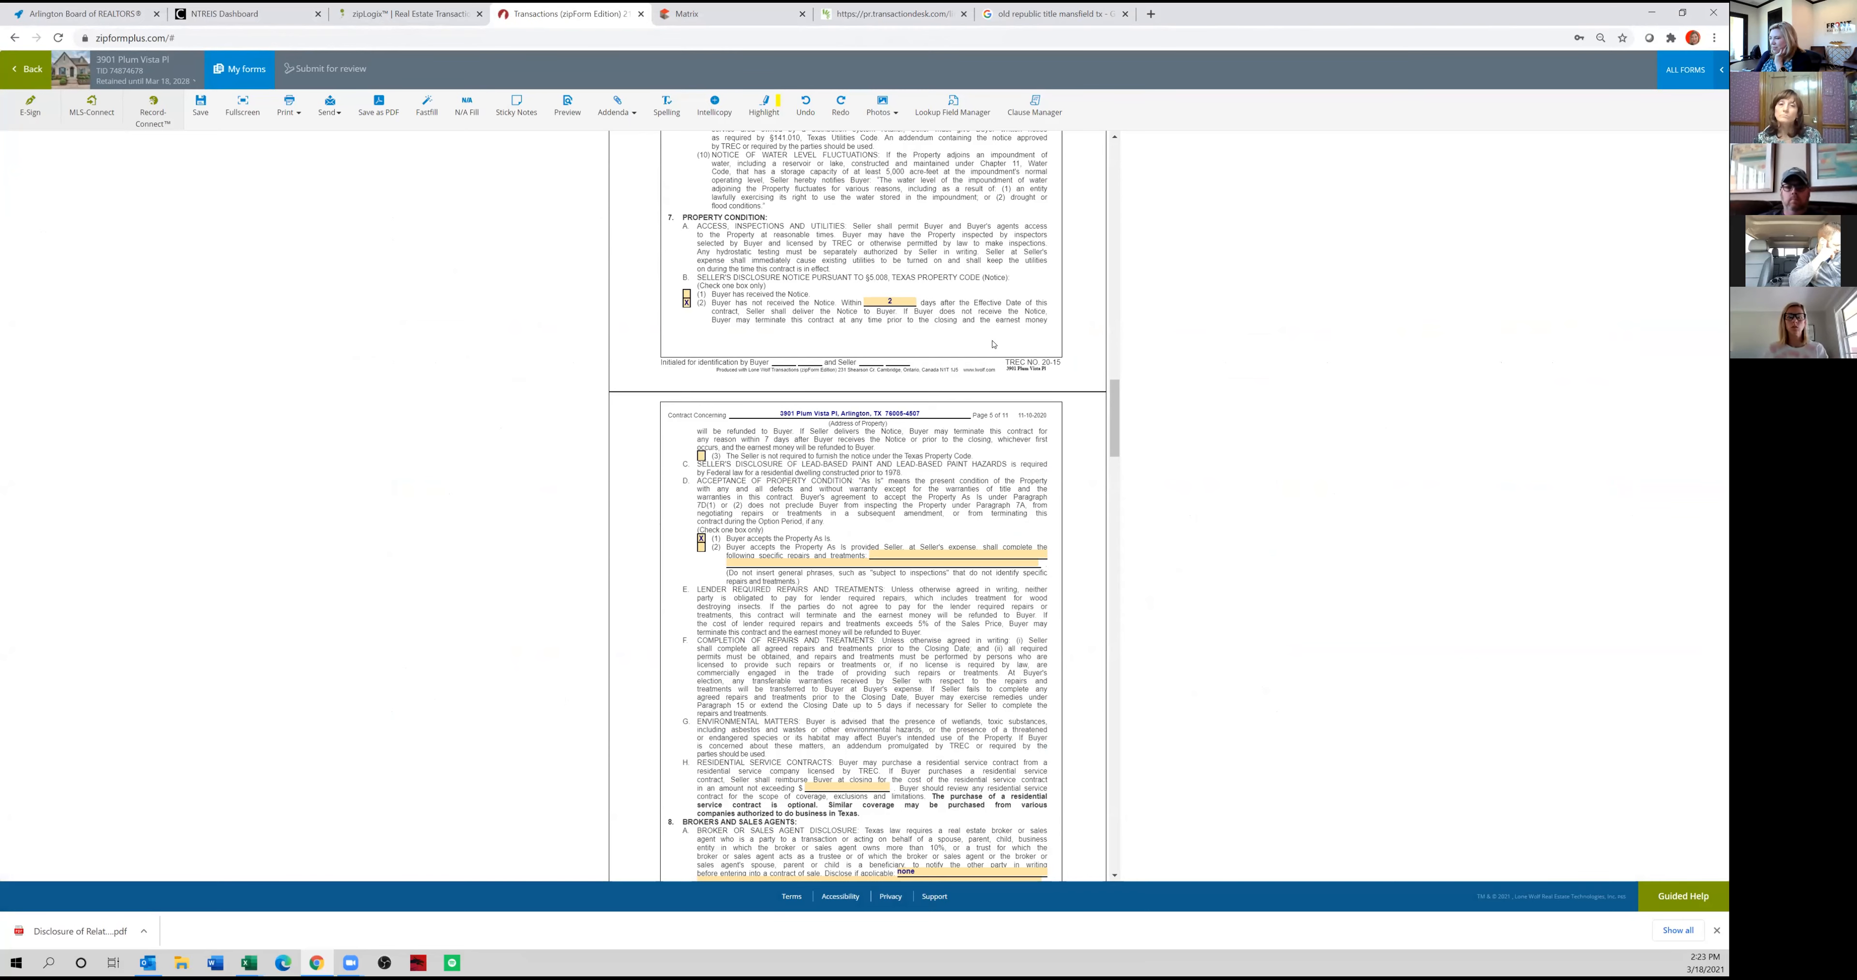
Fill in the maximum residential service contract reimbursement amount in paragraph 7H.
{"action": "scroll", "coordinate": [788, 288], "scroll_direction": "down", "scroll_amount": 3}
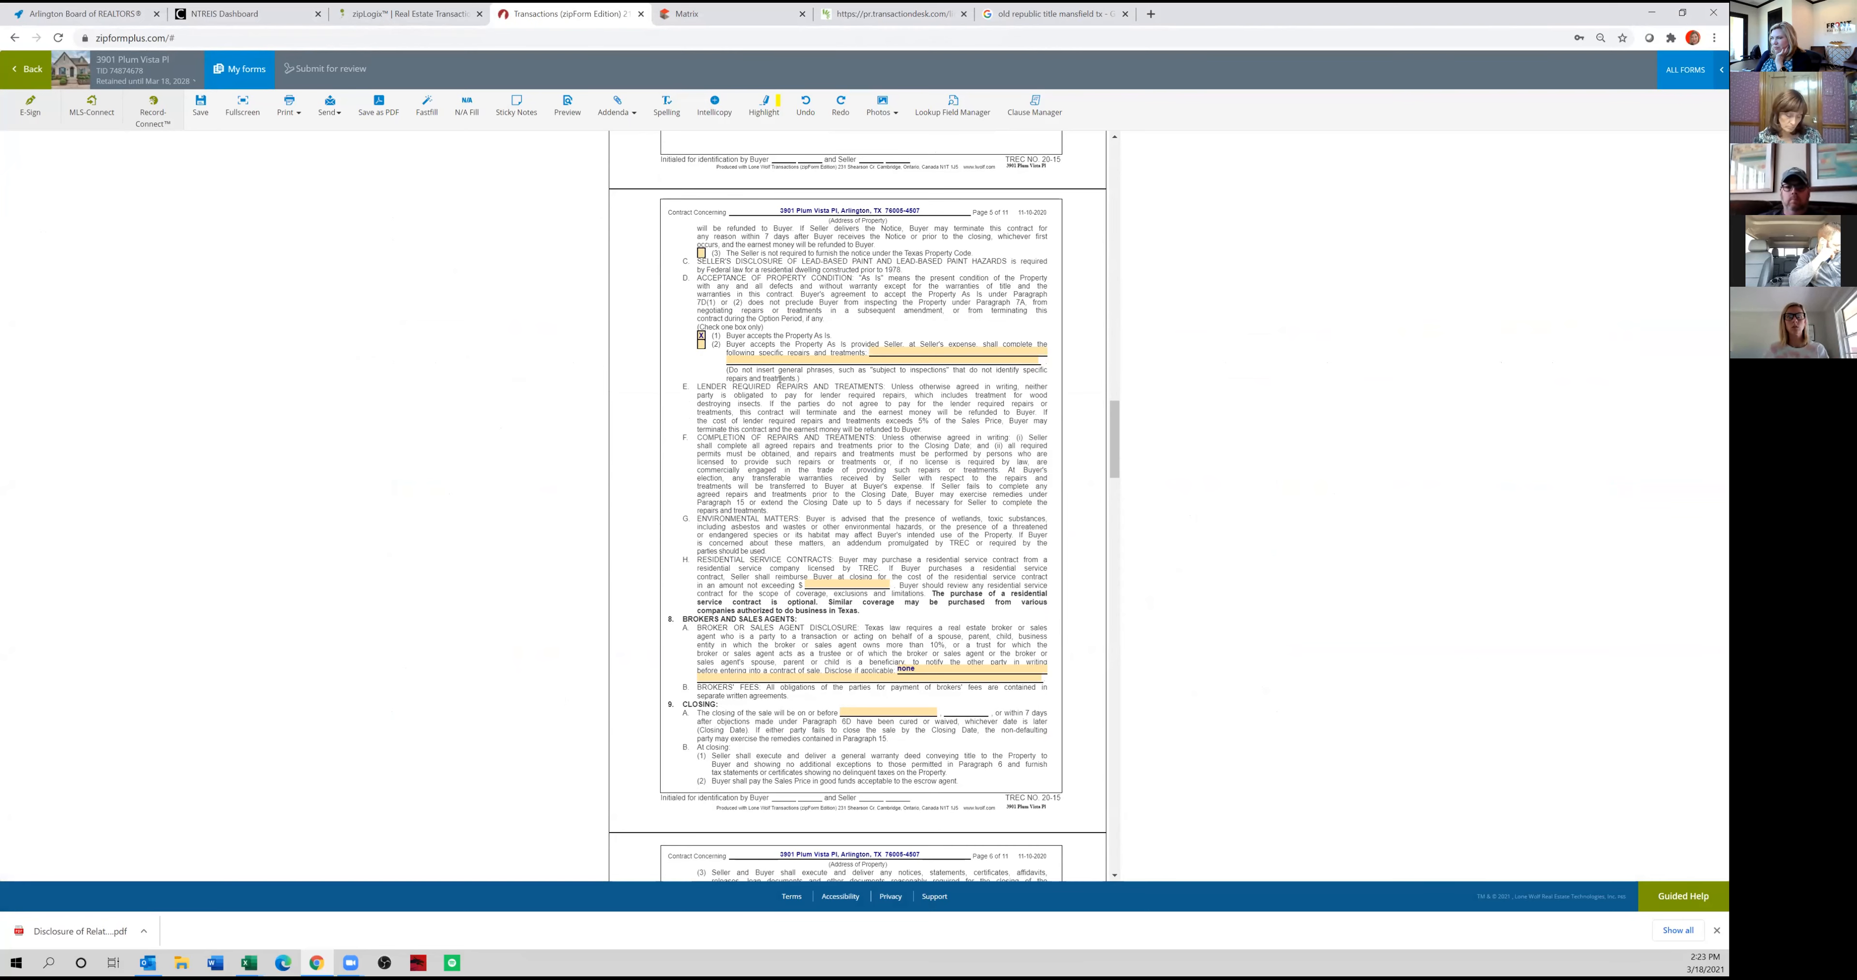
{"action": "scroll", "coordinate": [780, 379], "scroll_direction": "down", "scroll_amount": 4}
{"action": "left_click", "coordinate": [811, 315]}
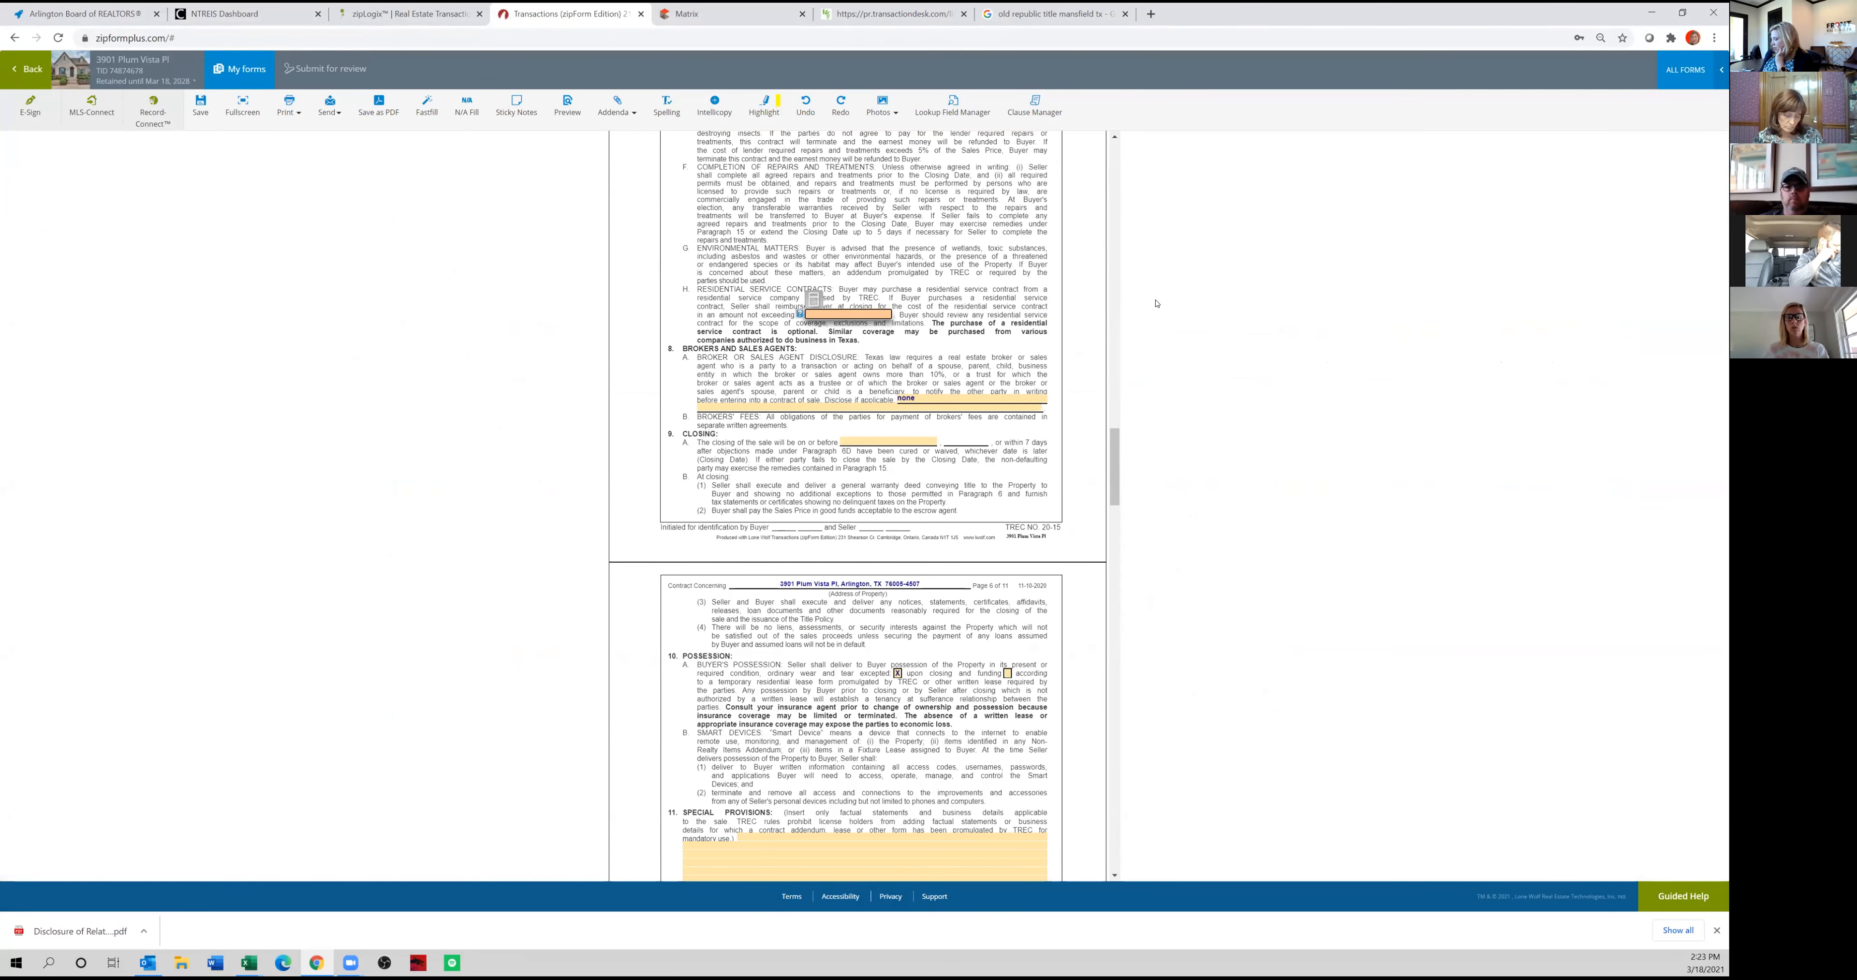
{"action": "left_click", "coordinate": [1161, 303]}
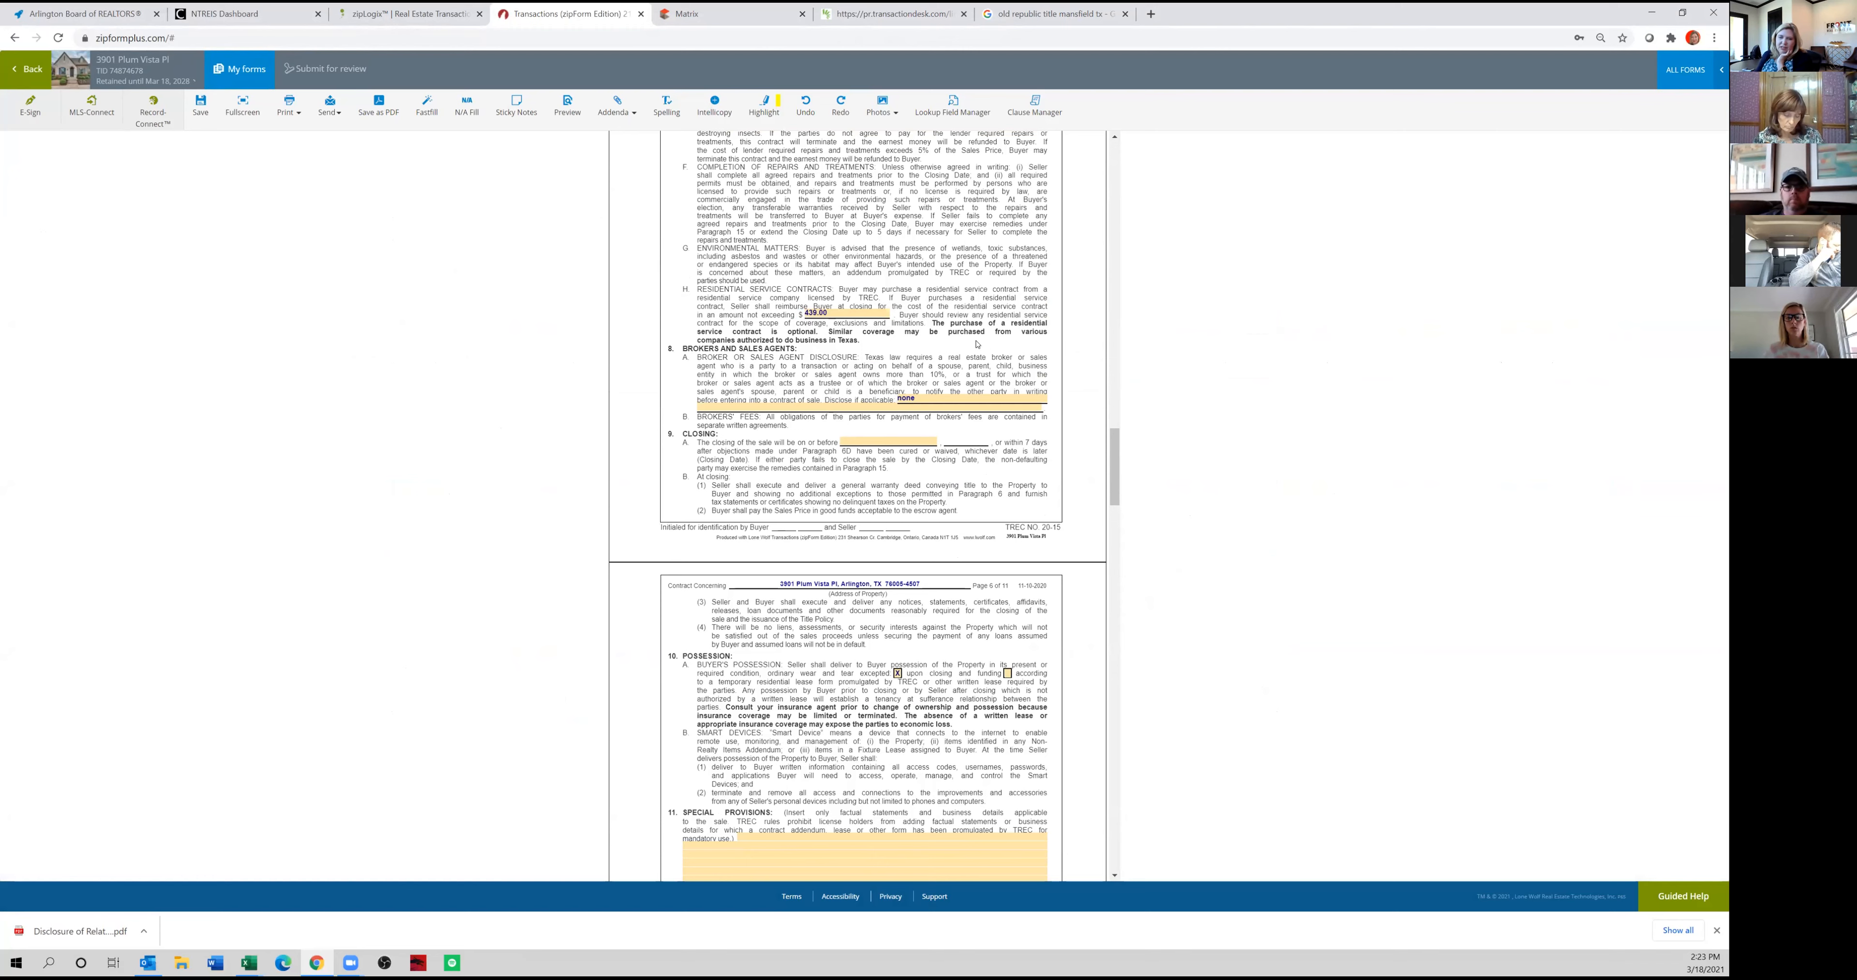
Replace the broker or sales agent disclosure in paragraph 8A with "Buyer is licensed Texas real estate agent.".
{"action": "scroll", "coordinate": [943, 333], "scroll_direction": "down", "scroll_amount": 2}
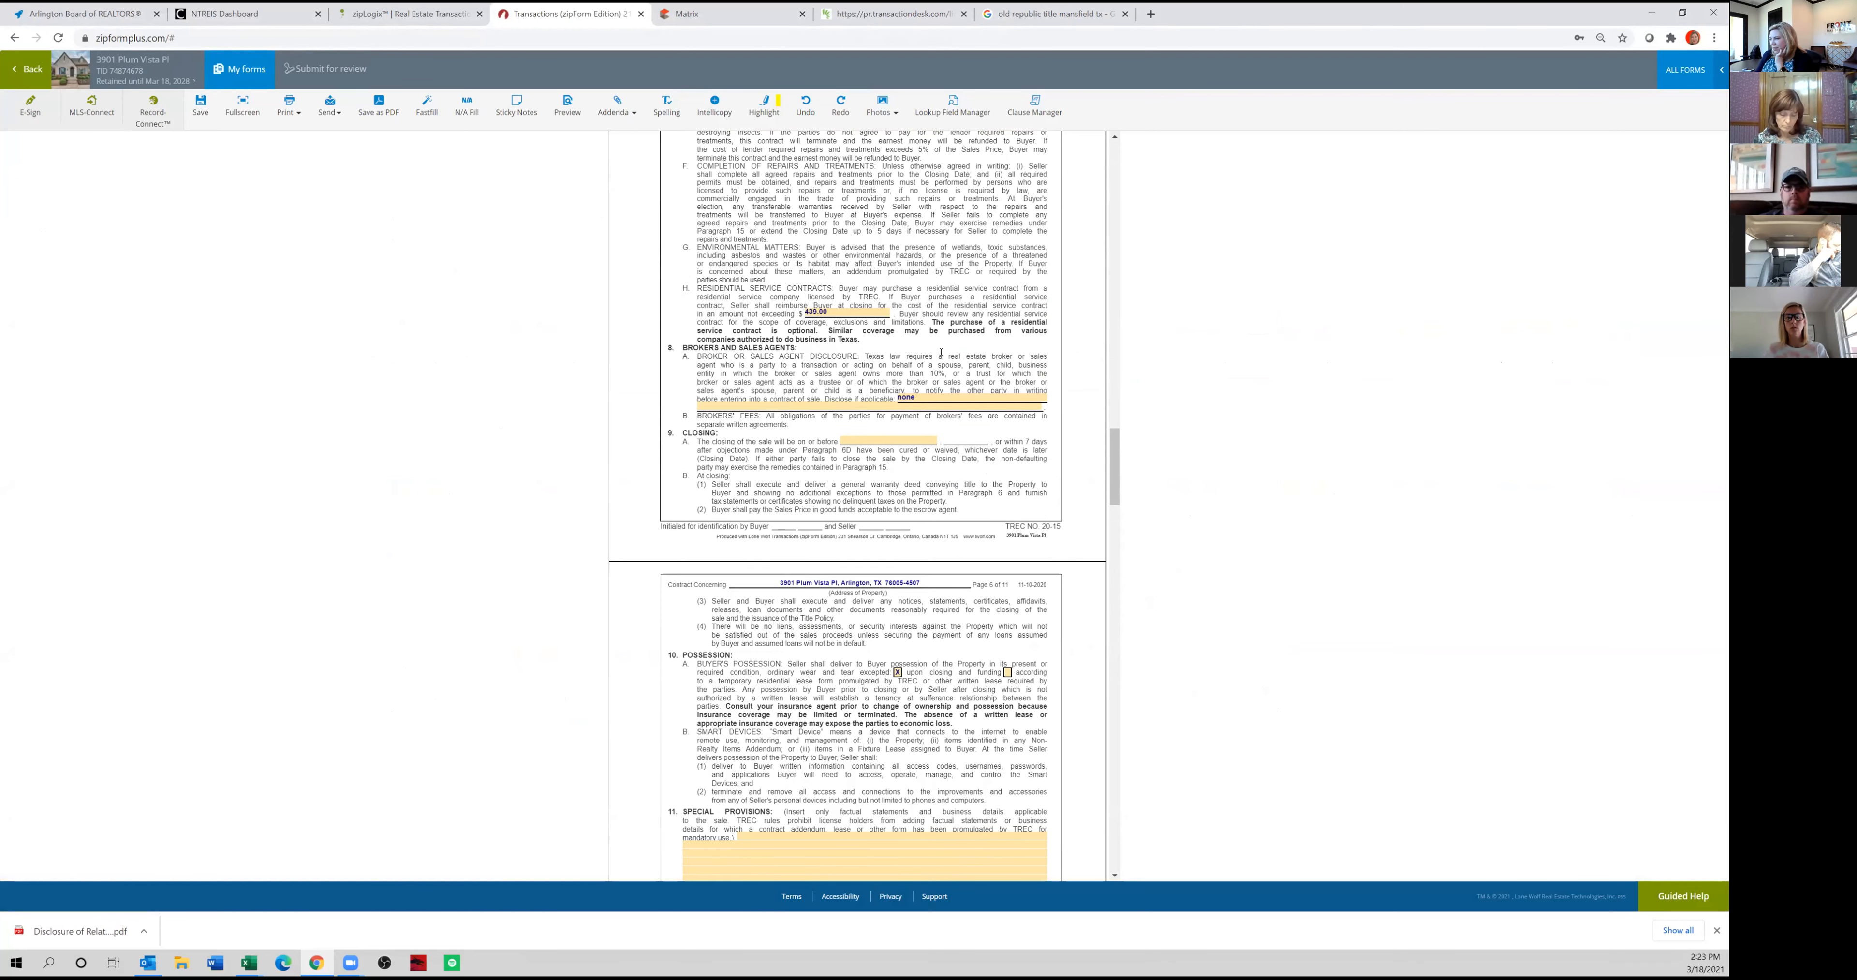
{"action": "left_click", "coordinate": [904, 267]}
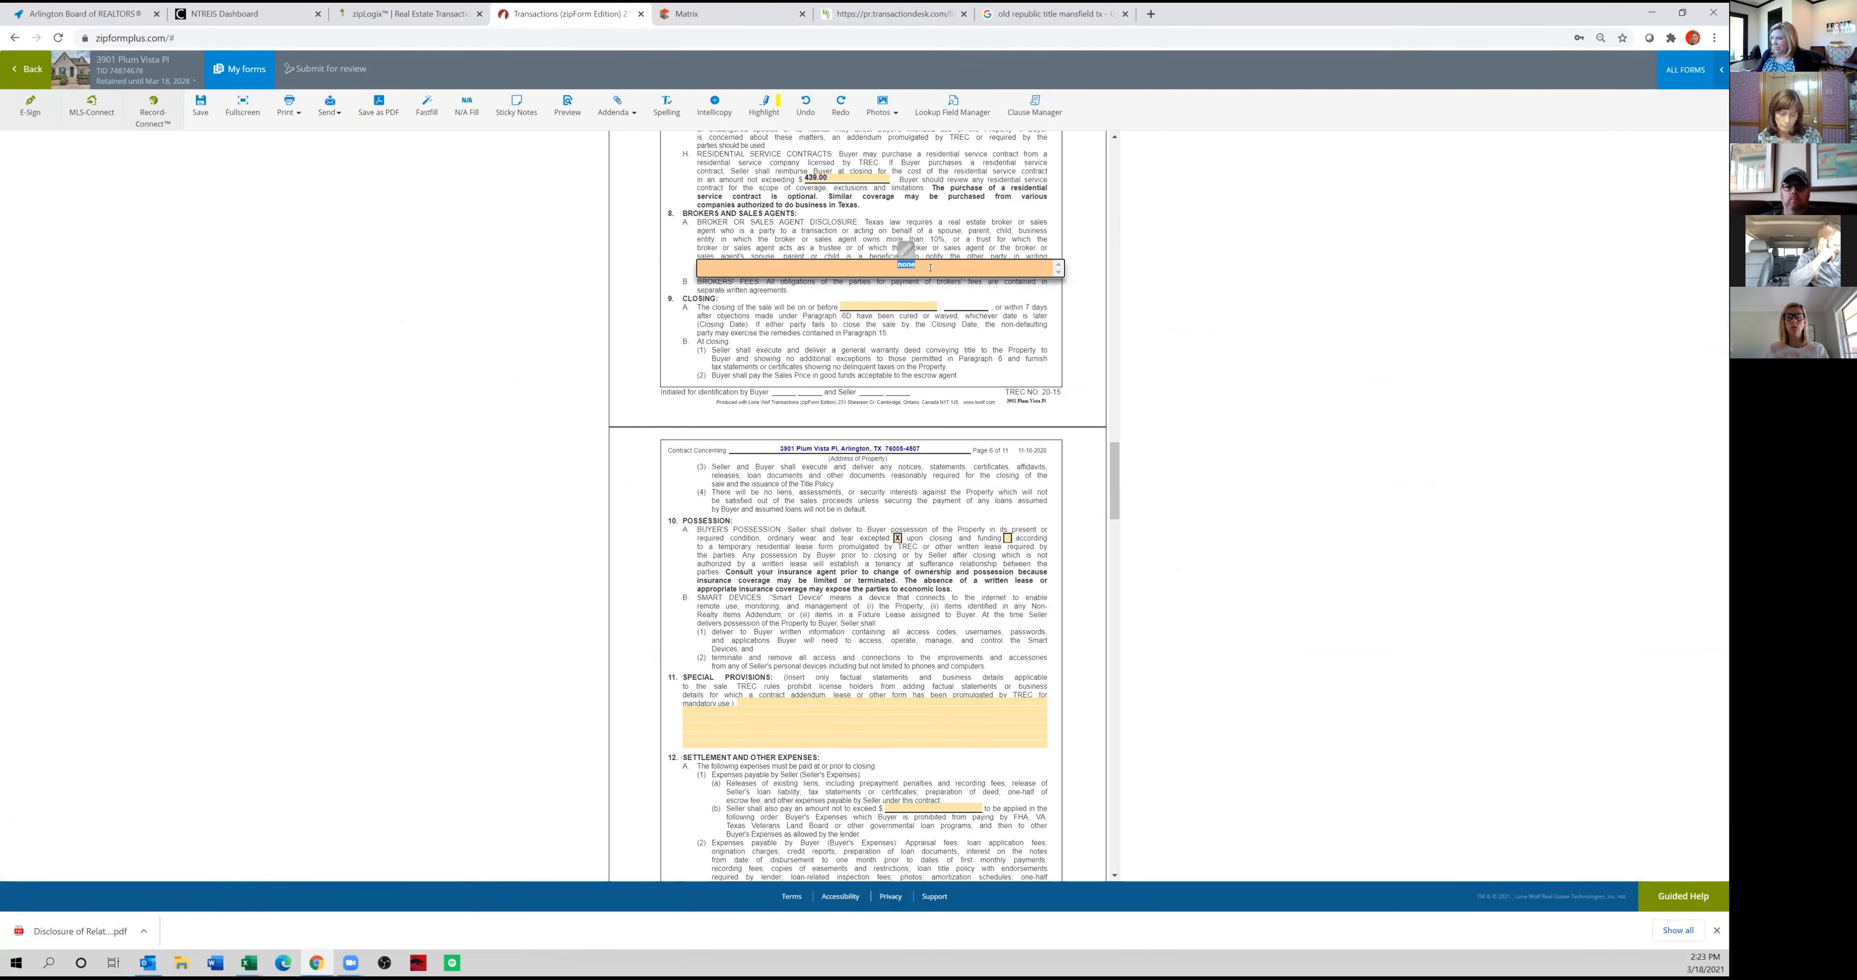
{"action": "type", "text": "Buyer is licensed Texas real estat ea"}
{"action": "key", "text": "BackSpace"}
{"action": "key", "text": "BackSpace"}
{"action": "key", "text": "BackSpace"}
{"action": "type", "text": "e agent."}
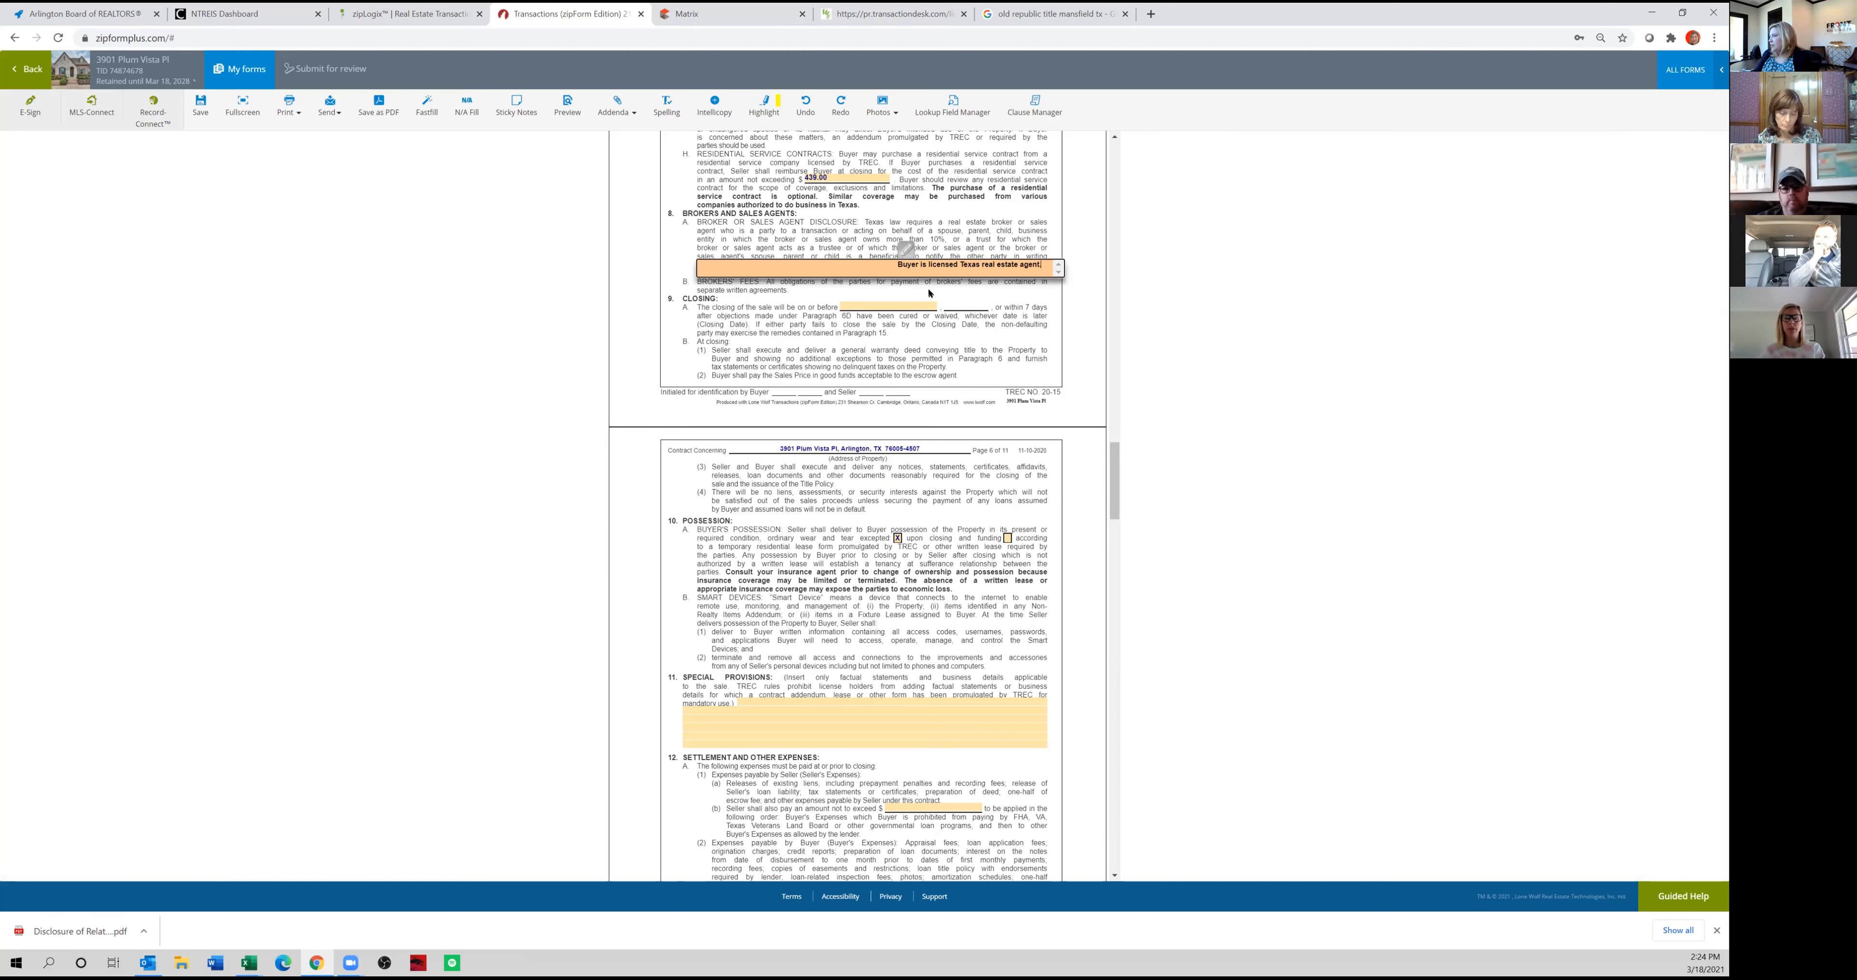
Set the closing date in paragraph 9A to April 16, 2021.
{"action": "left_click", "coordinate": [869, 317]}
{"action": "left_click", "coordinate": [897, 302]}
{"action": "left_click", "coordinate": [966, 150]}
{"action": "left_click", "coordinate": [964, 209]}
{"action": "scroll", "coordinate": [1003, 281], "scroll_direction": "down", "scroll_amount": 2}
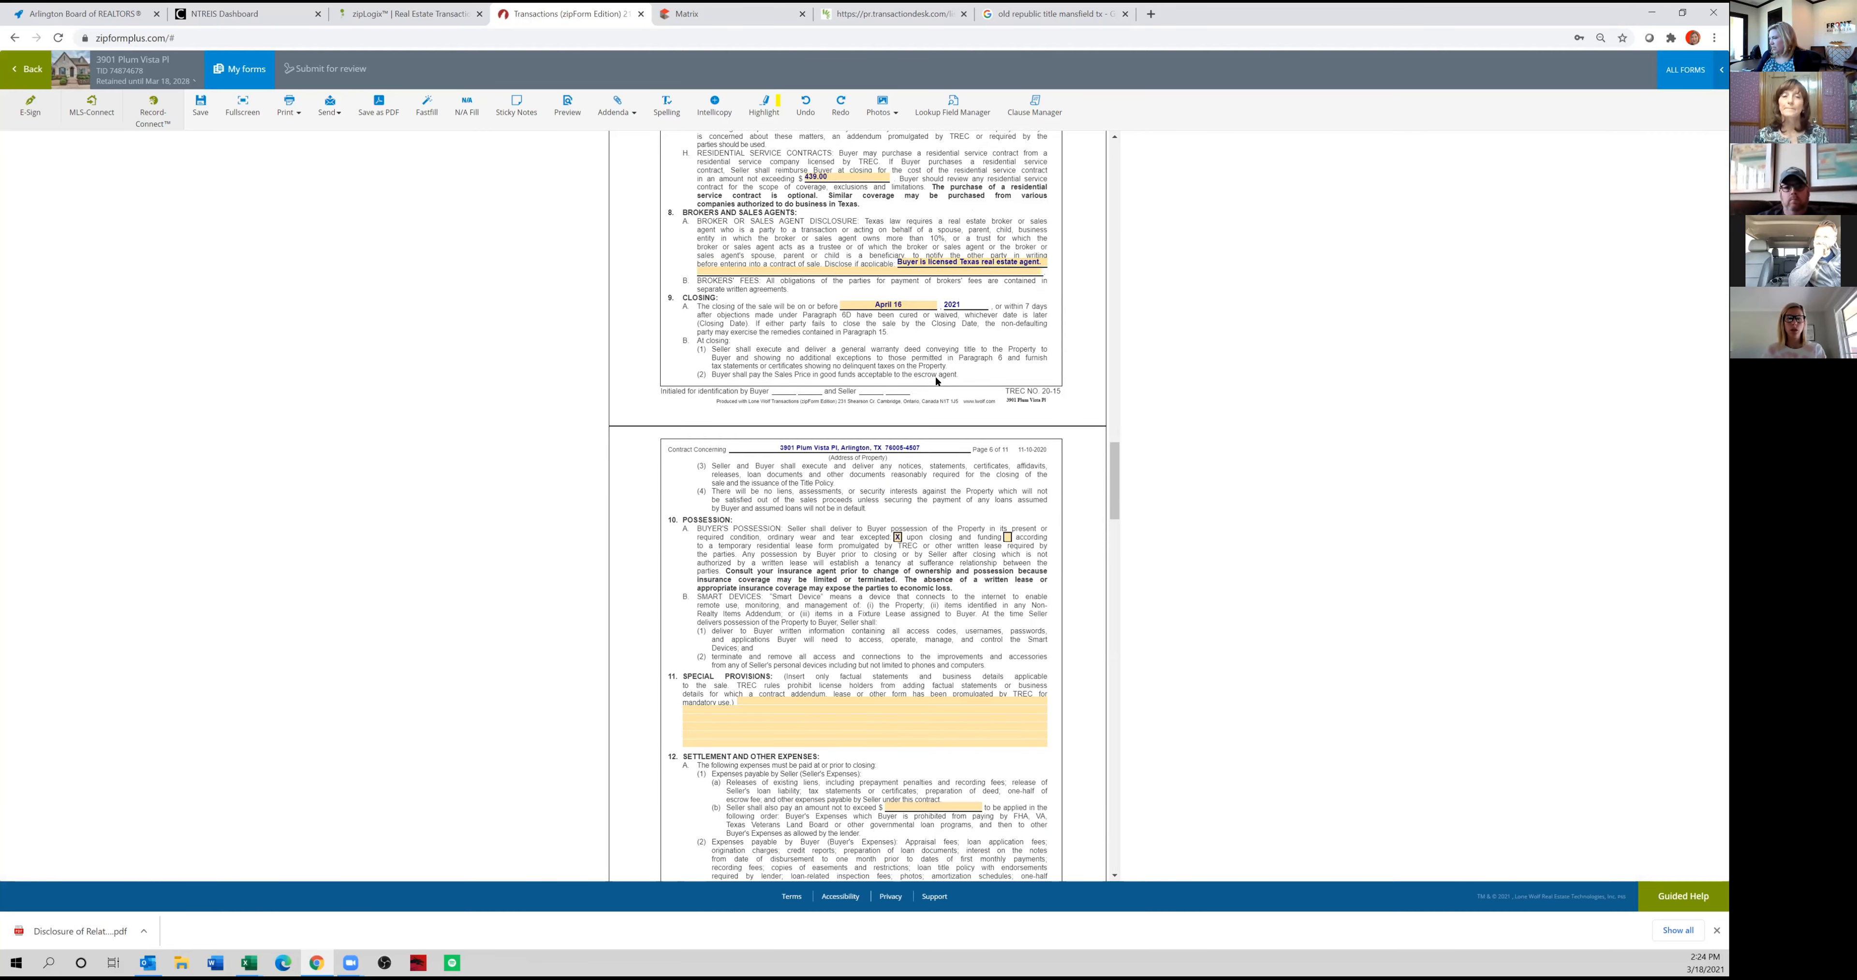
Check the private remarks in the Matrix listing, and enter zero as the seller's contribution to buyer's expenses in paragraph 12A(1)(b).
{"action": "left_click", "coordinate": [728, 14]}
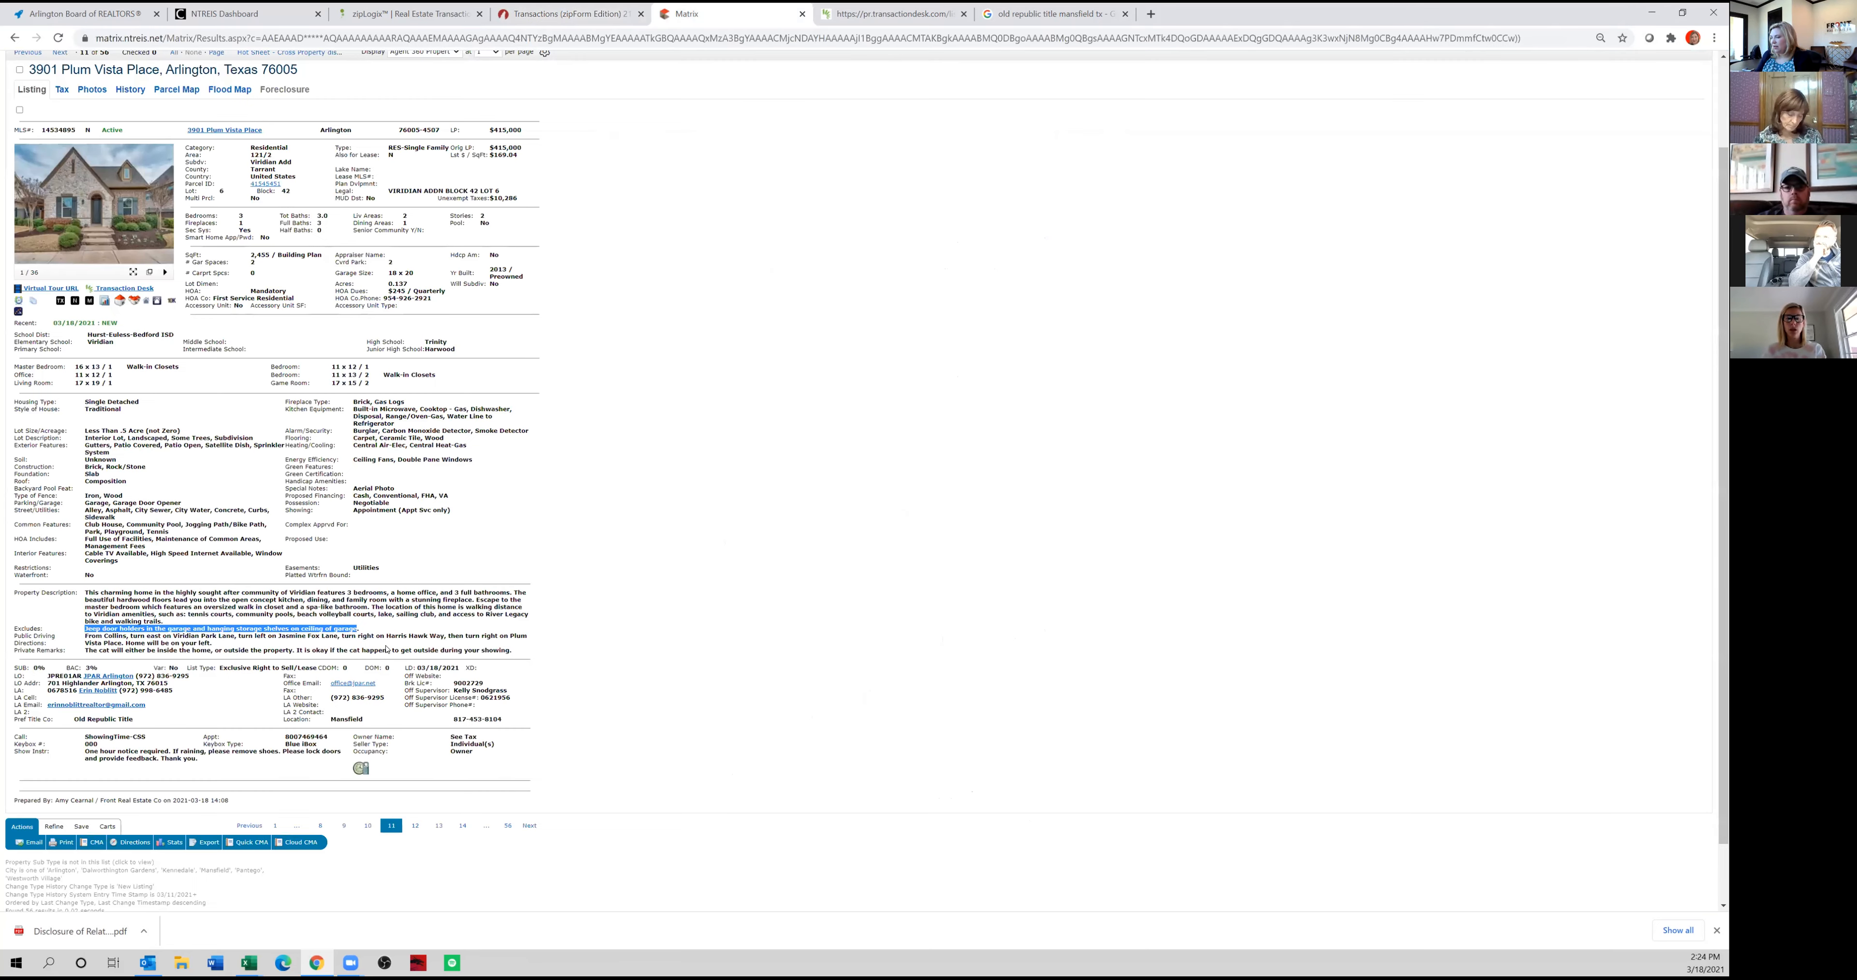
{"action": "left_click", "coordinate": [288, 651]}
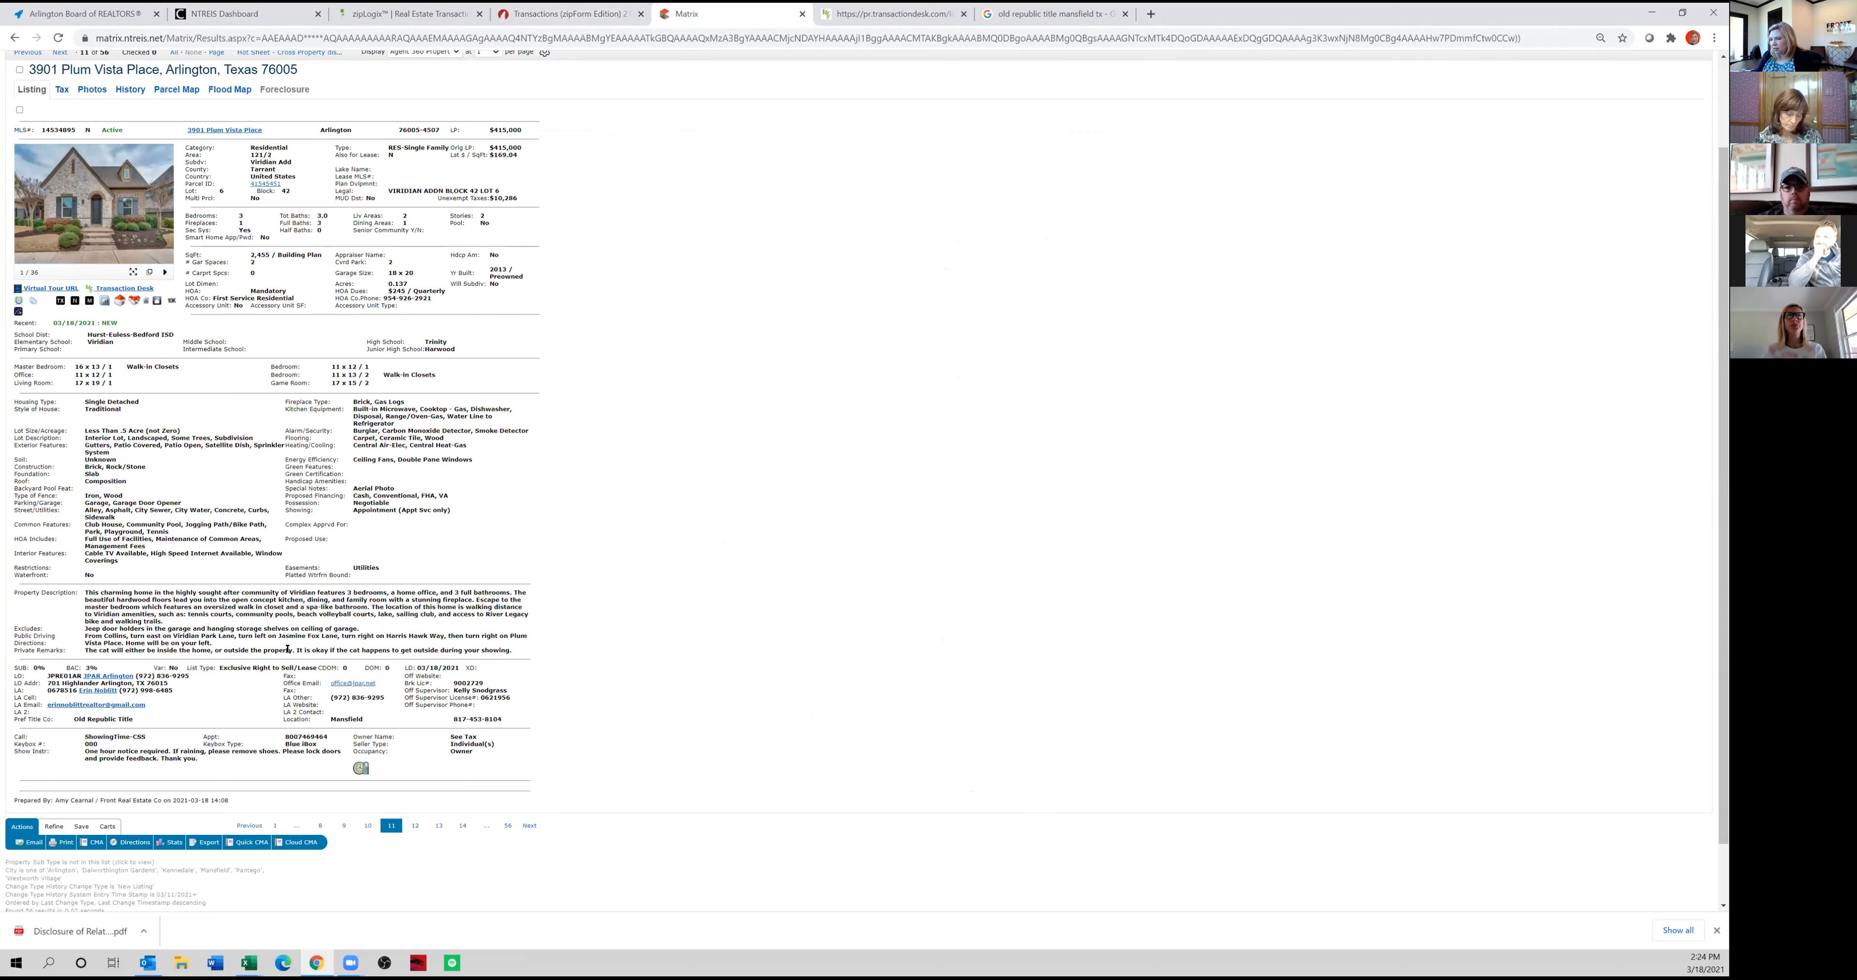
{"action": "left_click", "coordinate": [601, 7]}
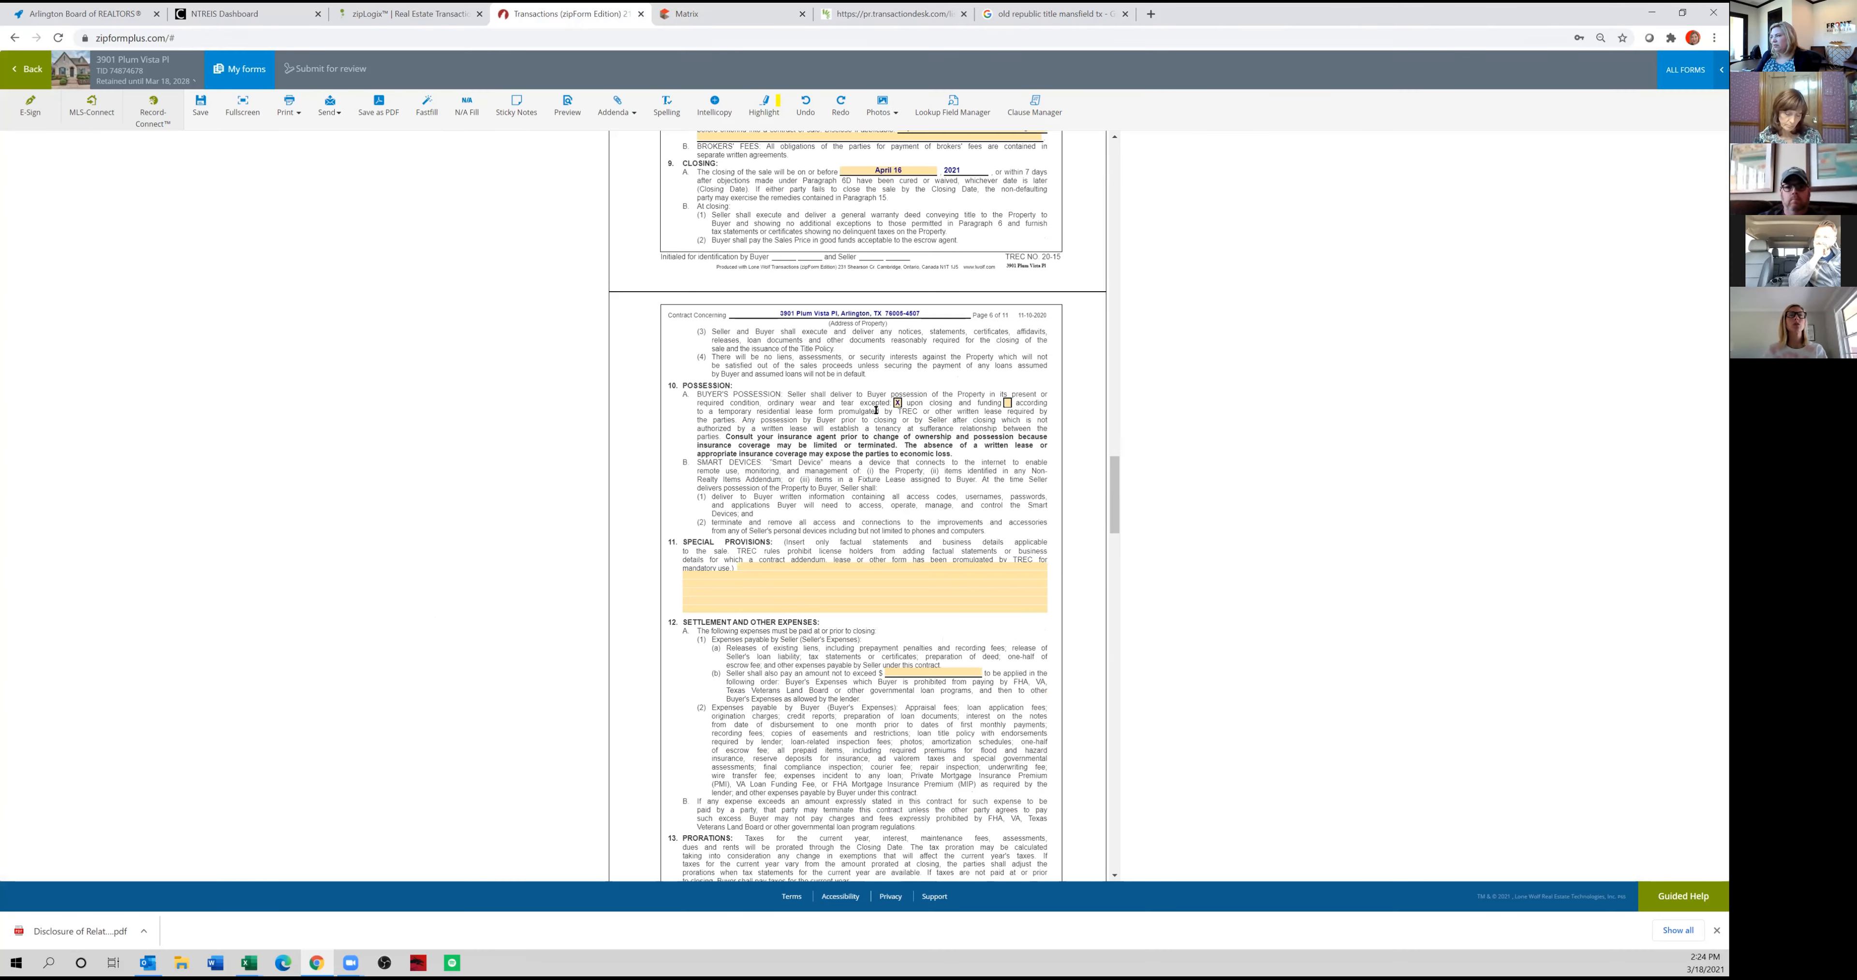
{"action": "scroll", "coordinate": [882, 403], "scroll_direction": "down", "scroll_amount": 3}
{"action": "left_click", "coordinate": [931, 402]}
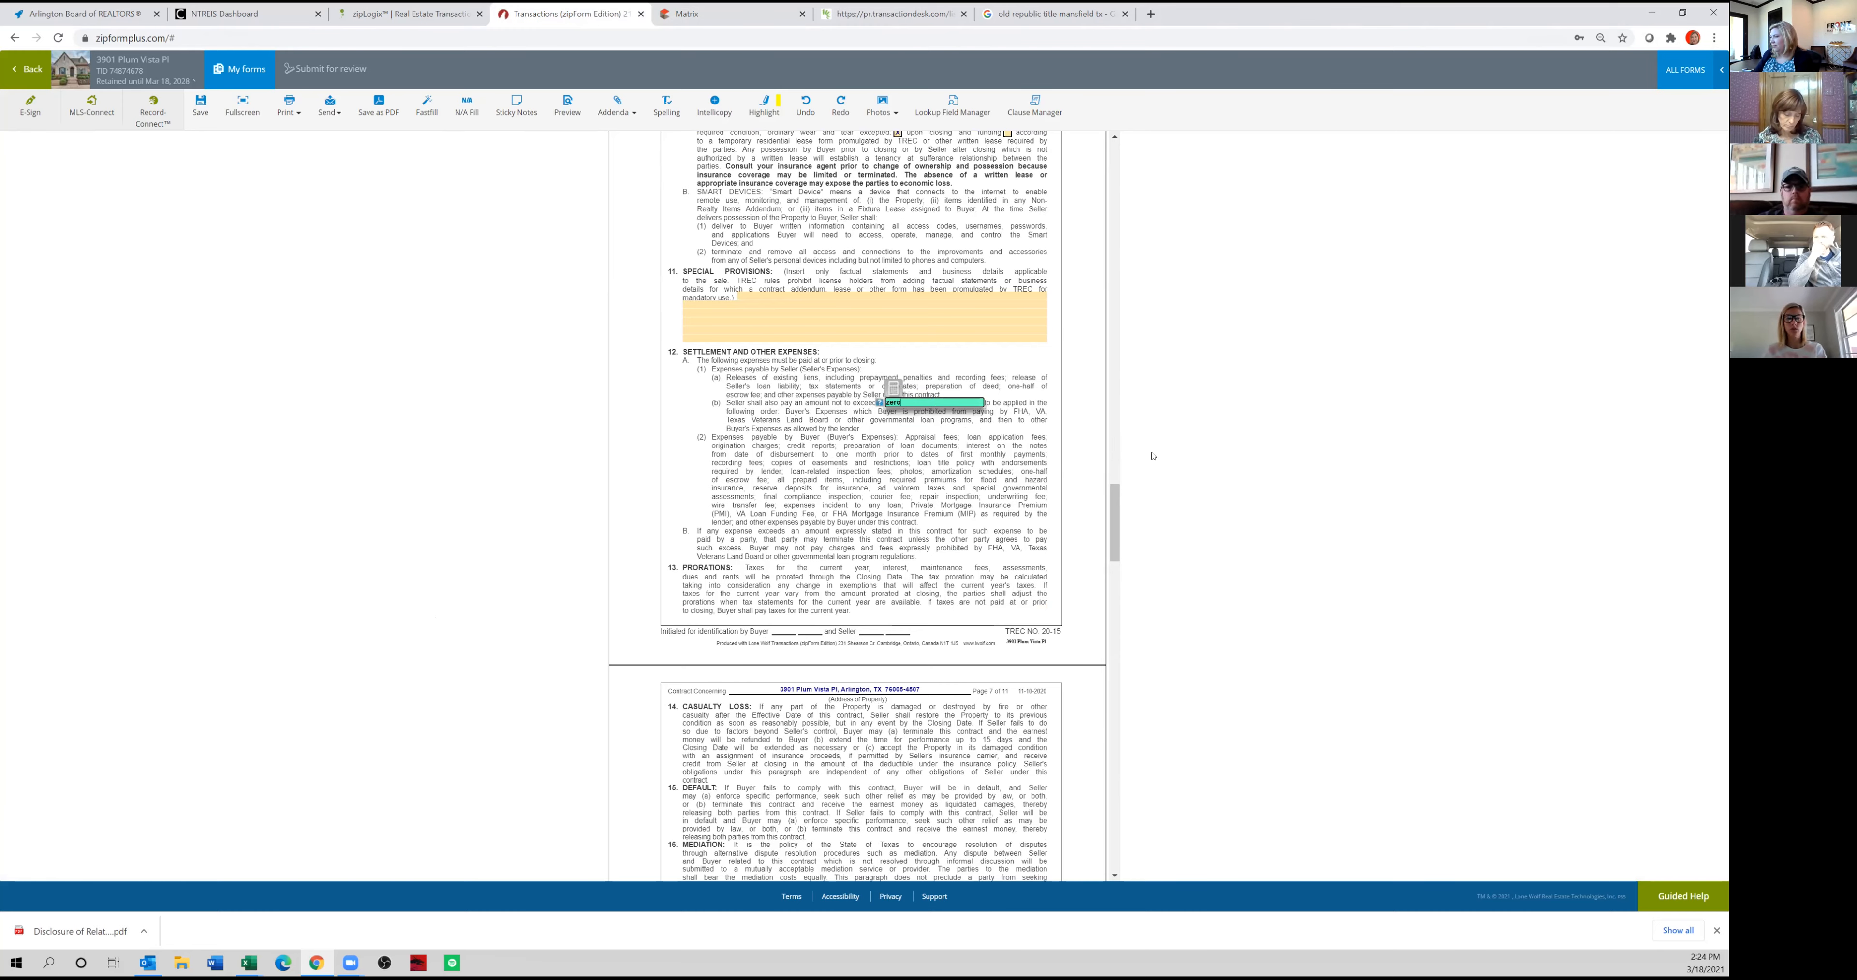
Enter the buyer's e-mail address in the paragraph 21 notices and select the Third Party Financing Addendum in paragraph 22.
{"action": "scroll", "coordinate": [932, 517], "scroll_direction": "down", "scroll_amount": 9}
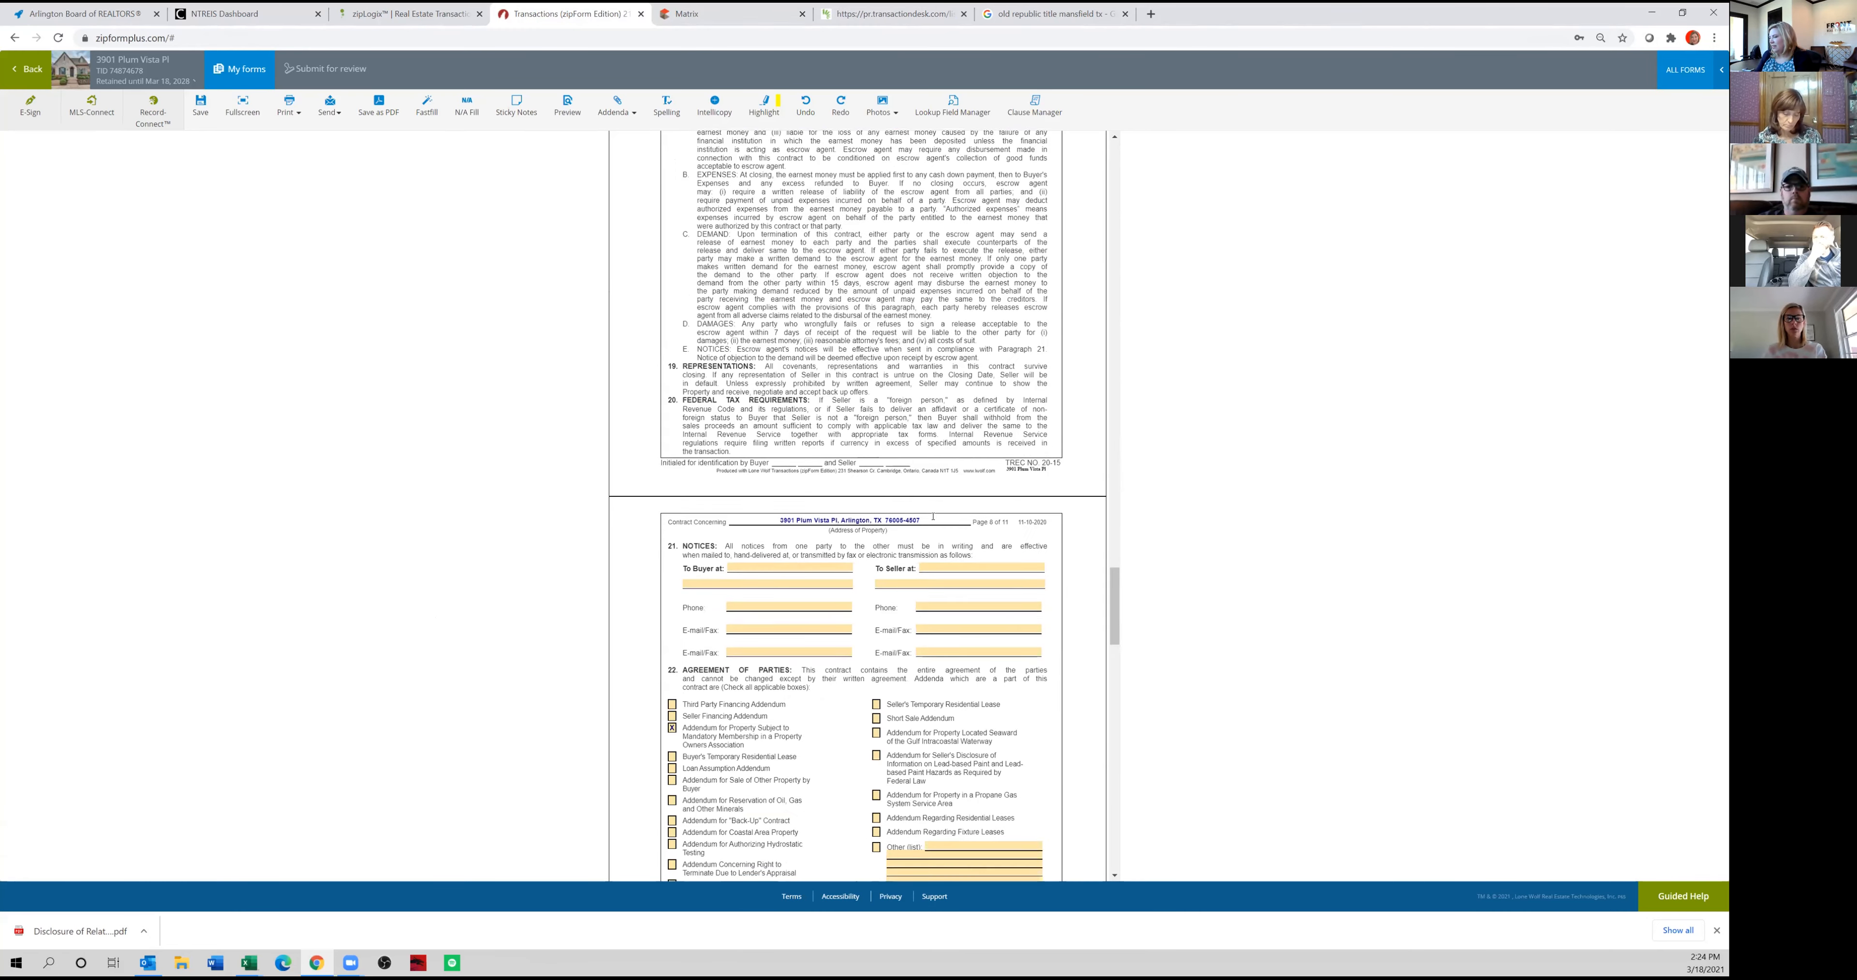
{"action": "scroll", "coordinate": [933, 516], "scroll_direction": "down", "scroll_amount": 3}
{"action": "left_click", "coordinate": [772, 359]}
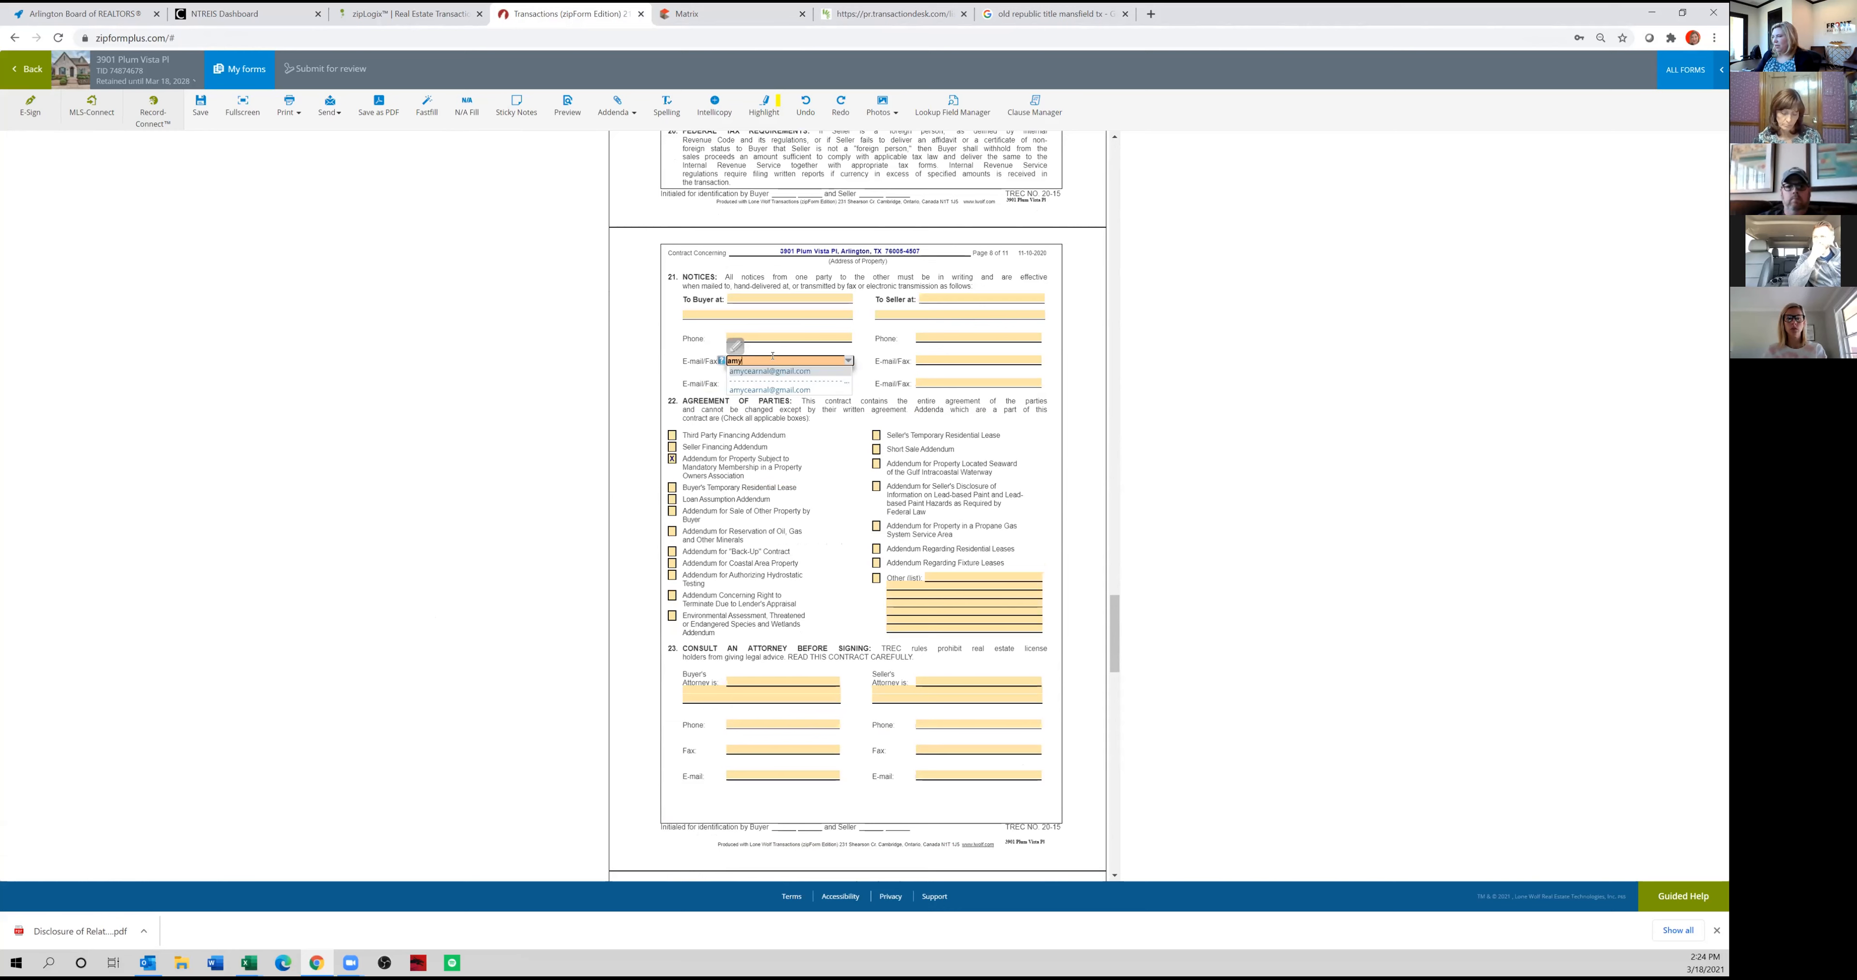
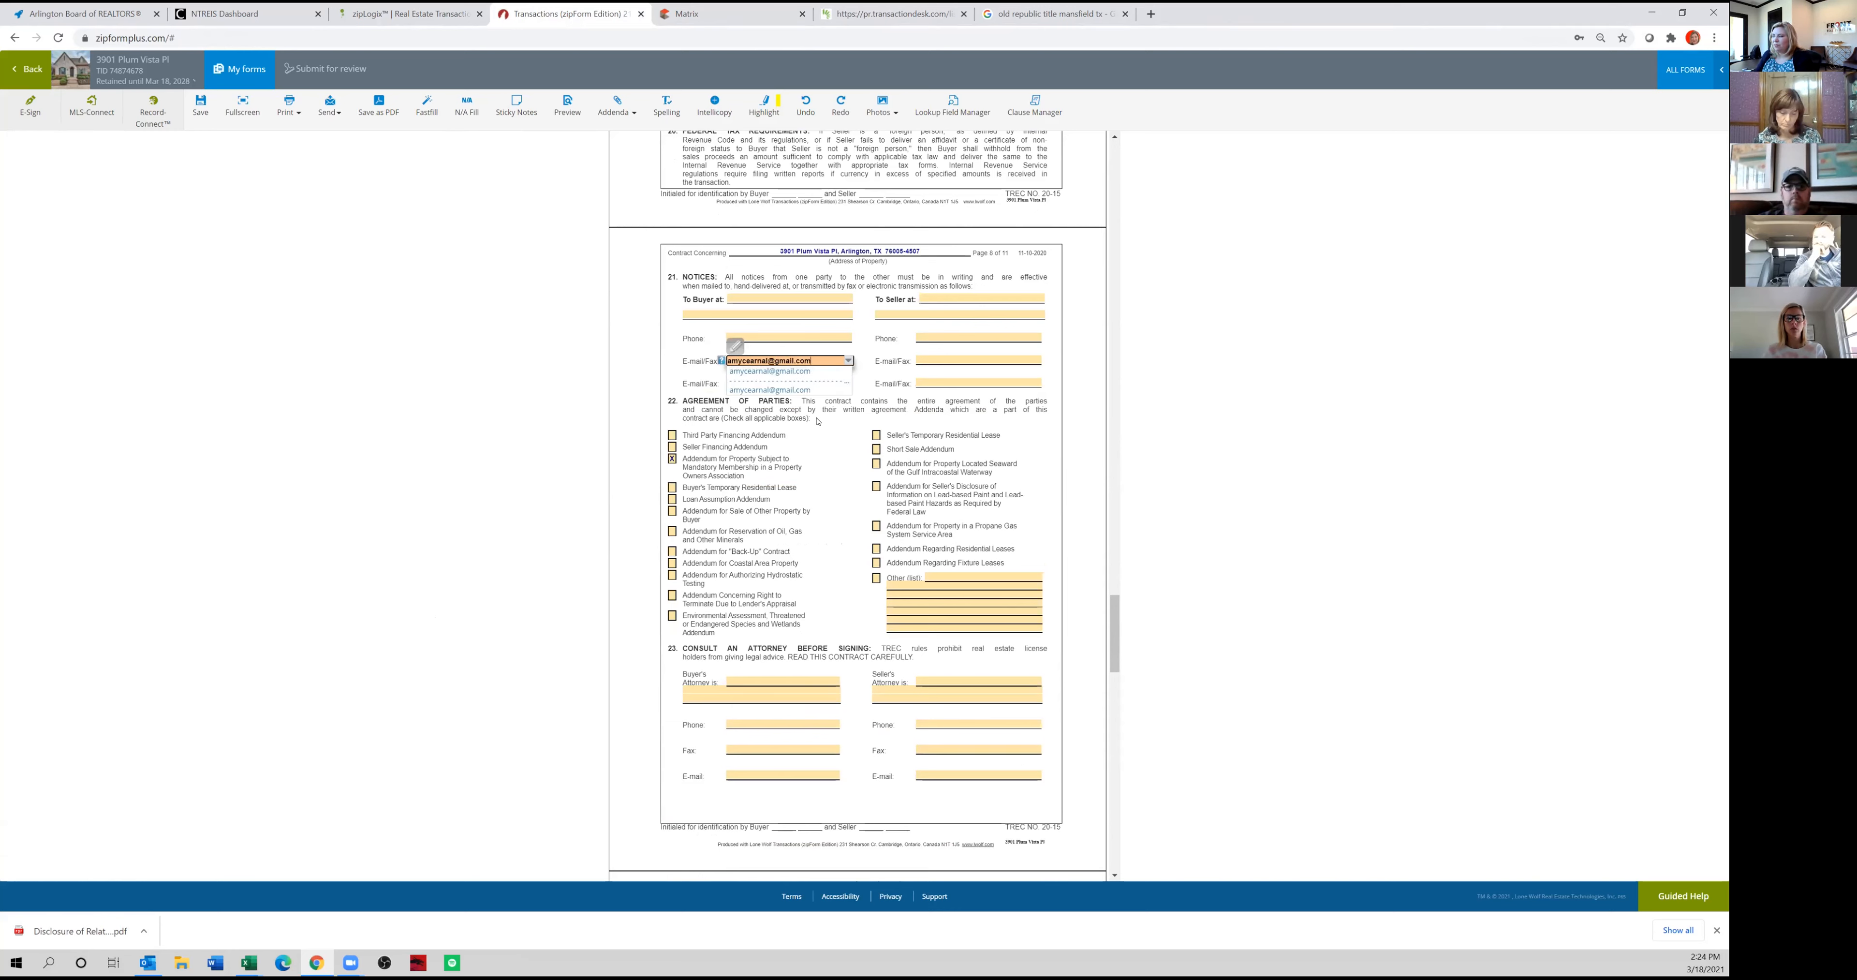
{"action": "left_click", "coordinate": [770, 371]}
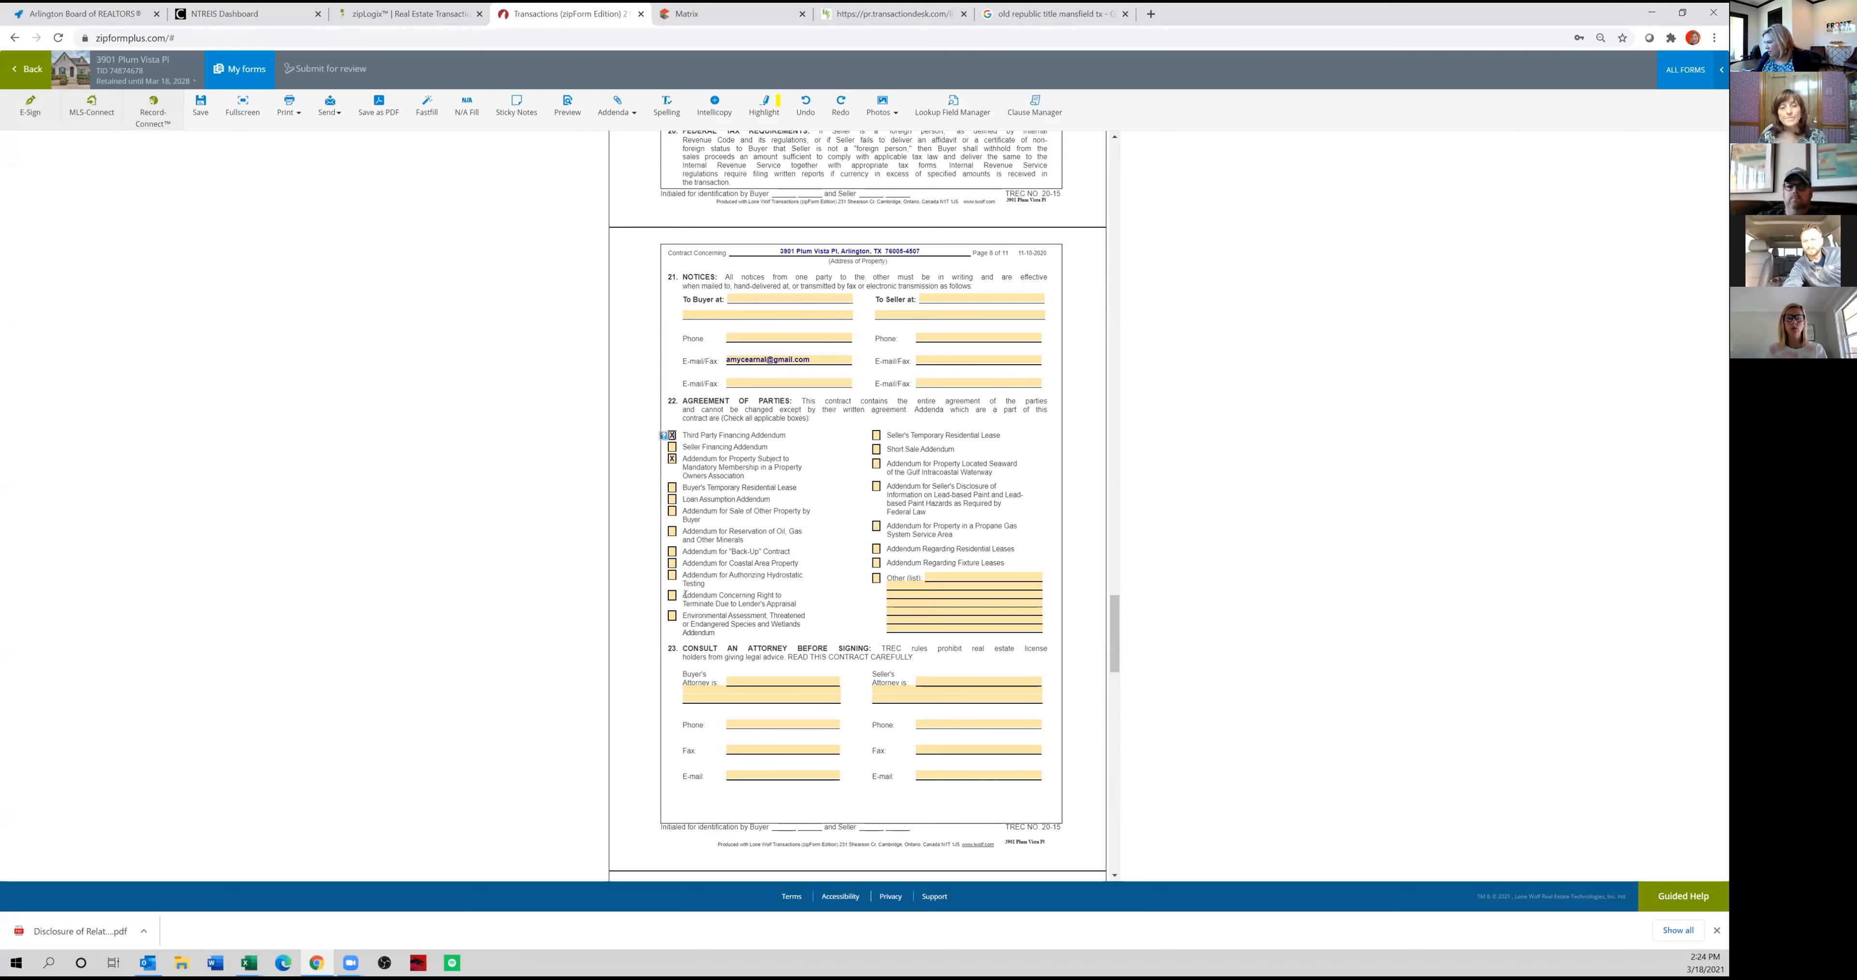
In paragraph 22, enter "Residential Service Contract Addenda" as the other addendum and select the Addendum Concerning Right to Terminate Due to Lender's Appraisal.
{"action": "left_click", "coordinate": [950, 573]}
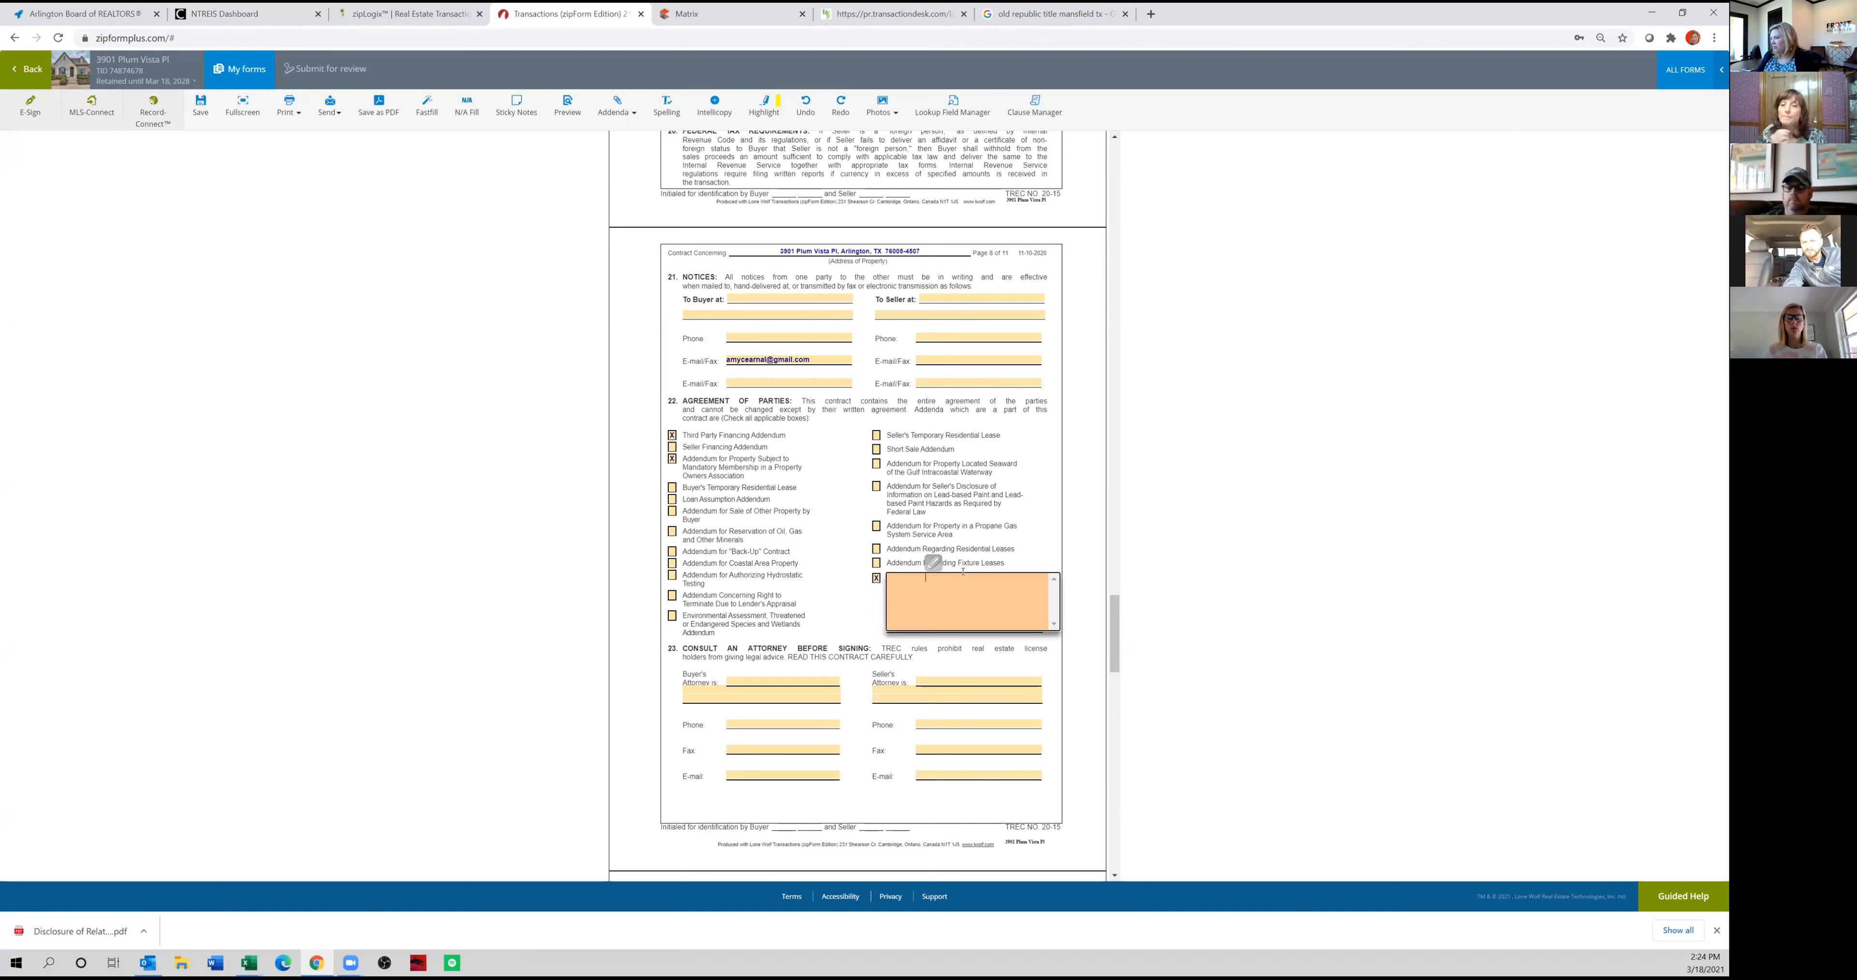
{"action": "type", "text": "Residential Service Contract Addenda"}
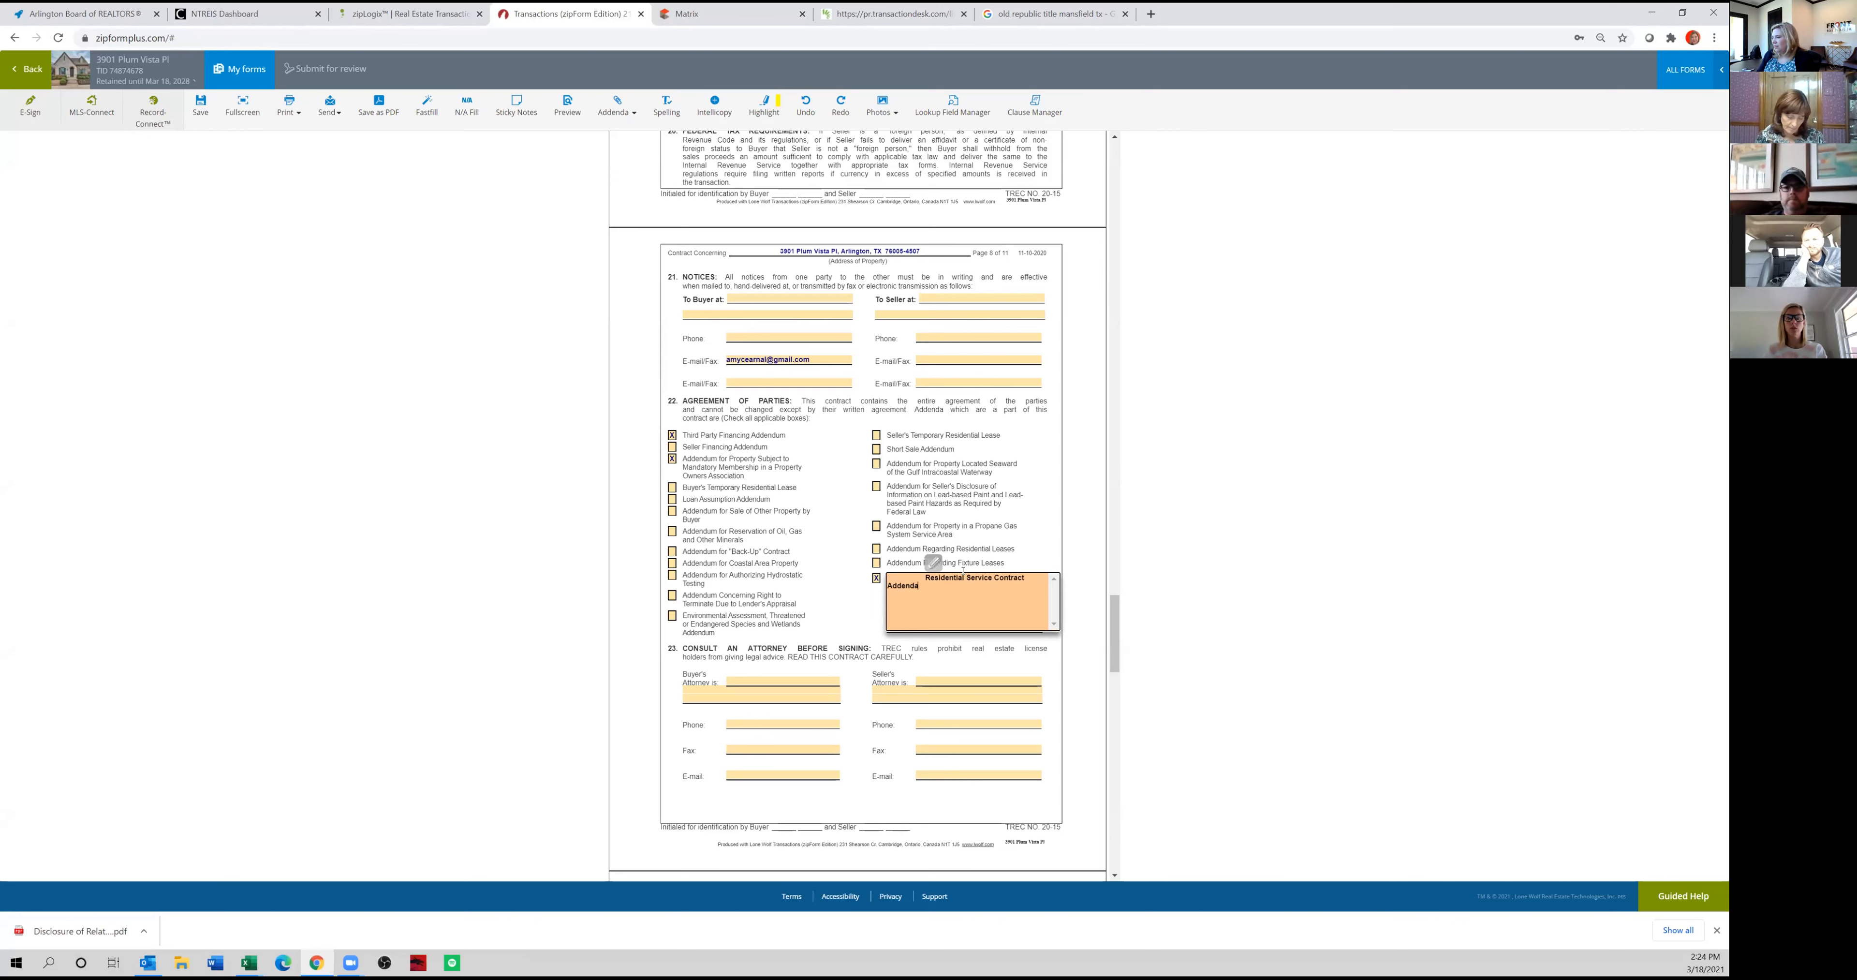
{"action": "left_click", "coordinate": [1038, 505]}
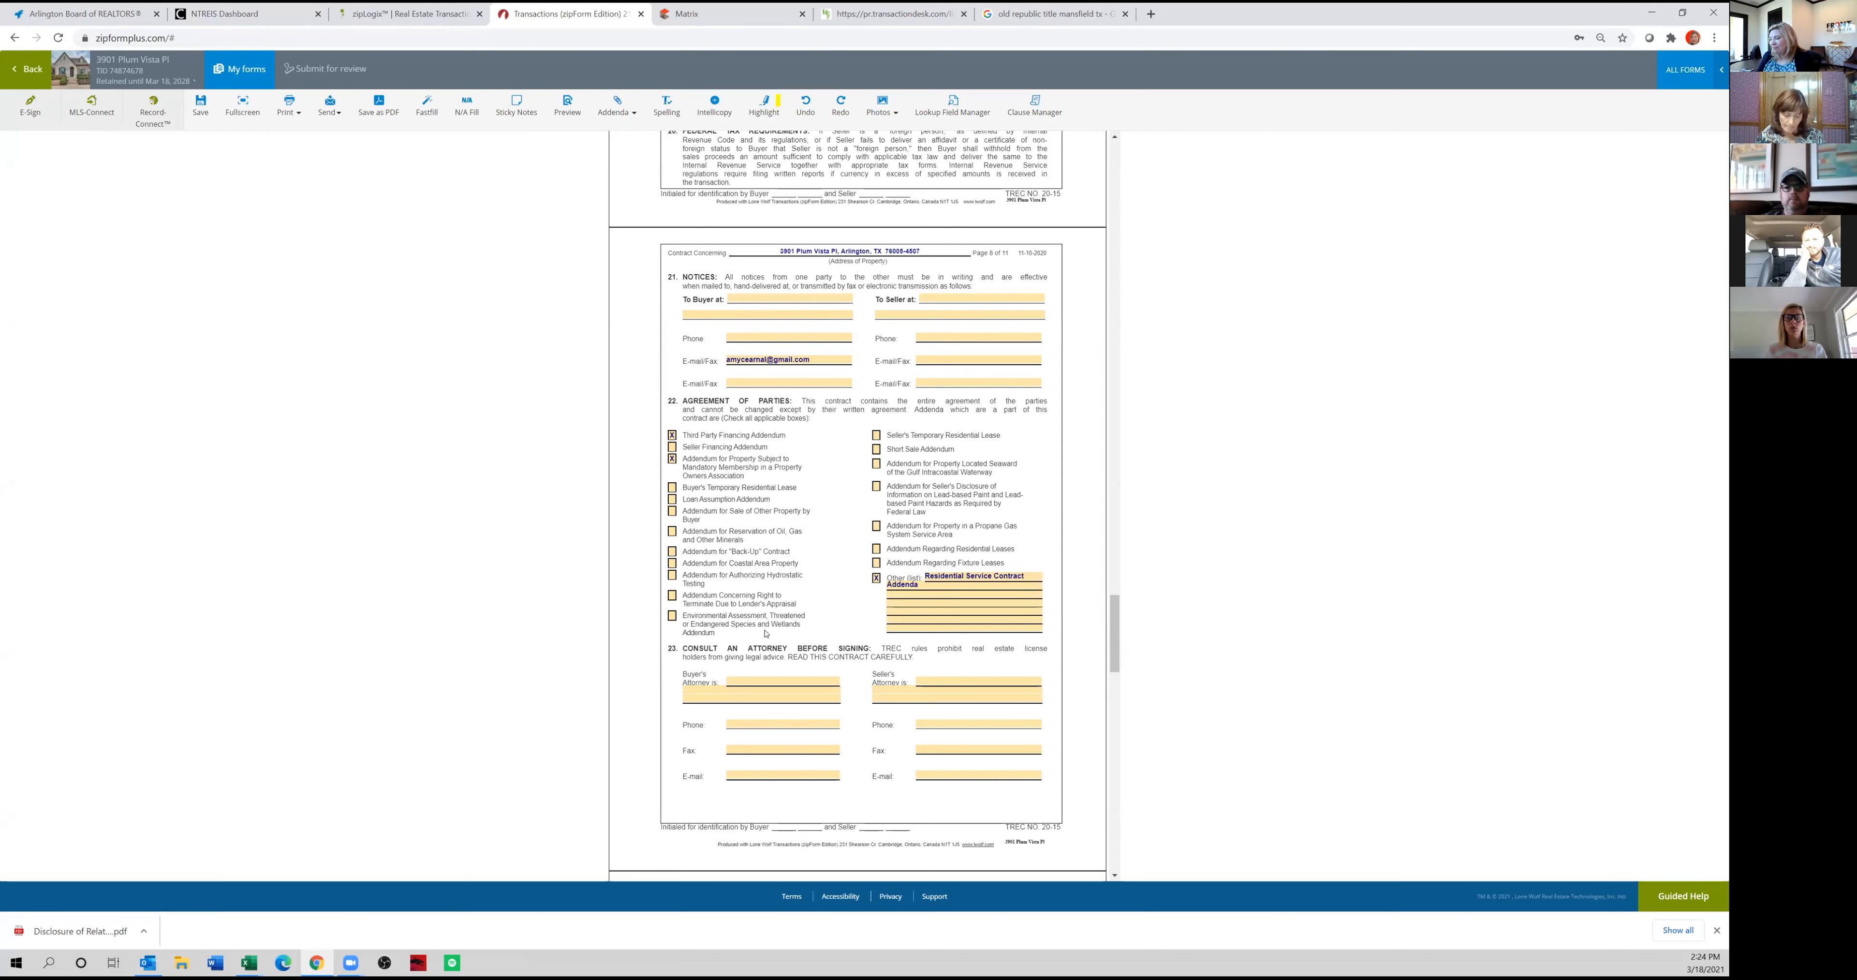
{"action": "left_click", "coordinate": [673, 596]}
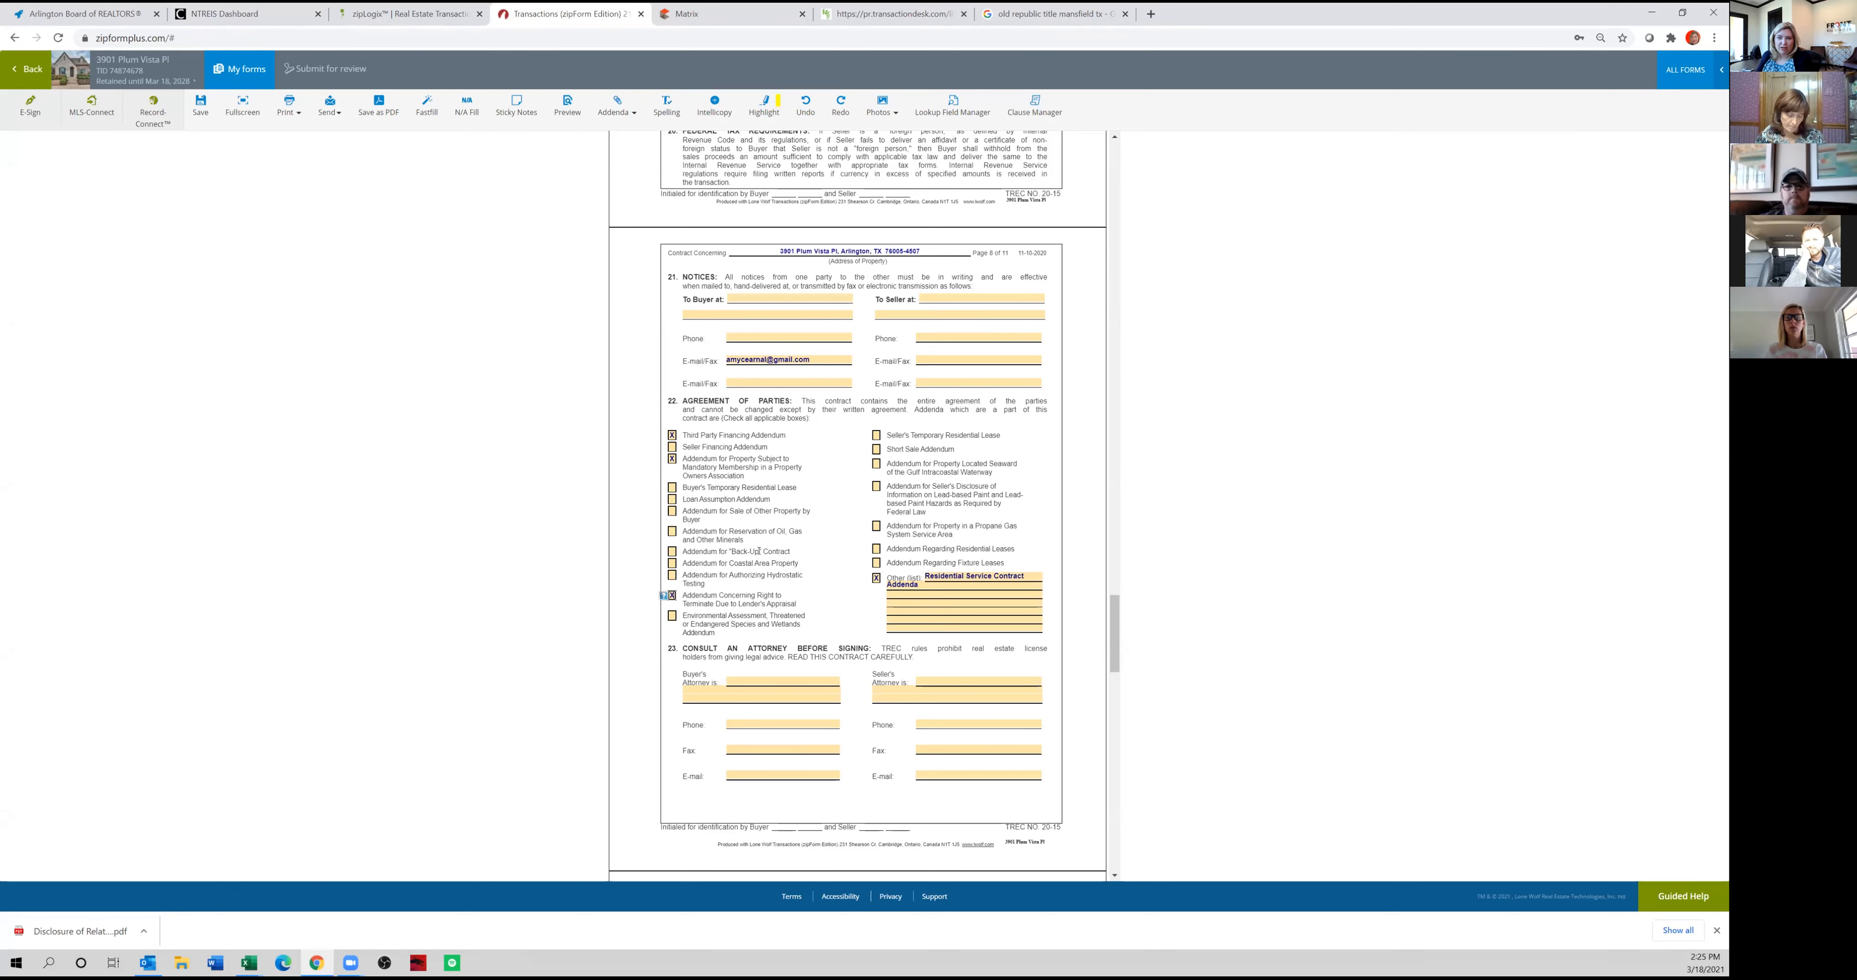
In the Broker Information section, enter the buyer's associate's name and license number, and set the team name to "none".
{"action": "scroll", "coordinate": [753, 558], "scroll_direction": "down", "scroll_amount": 6}
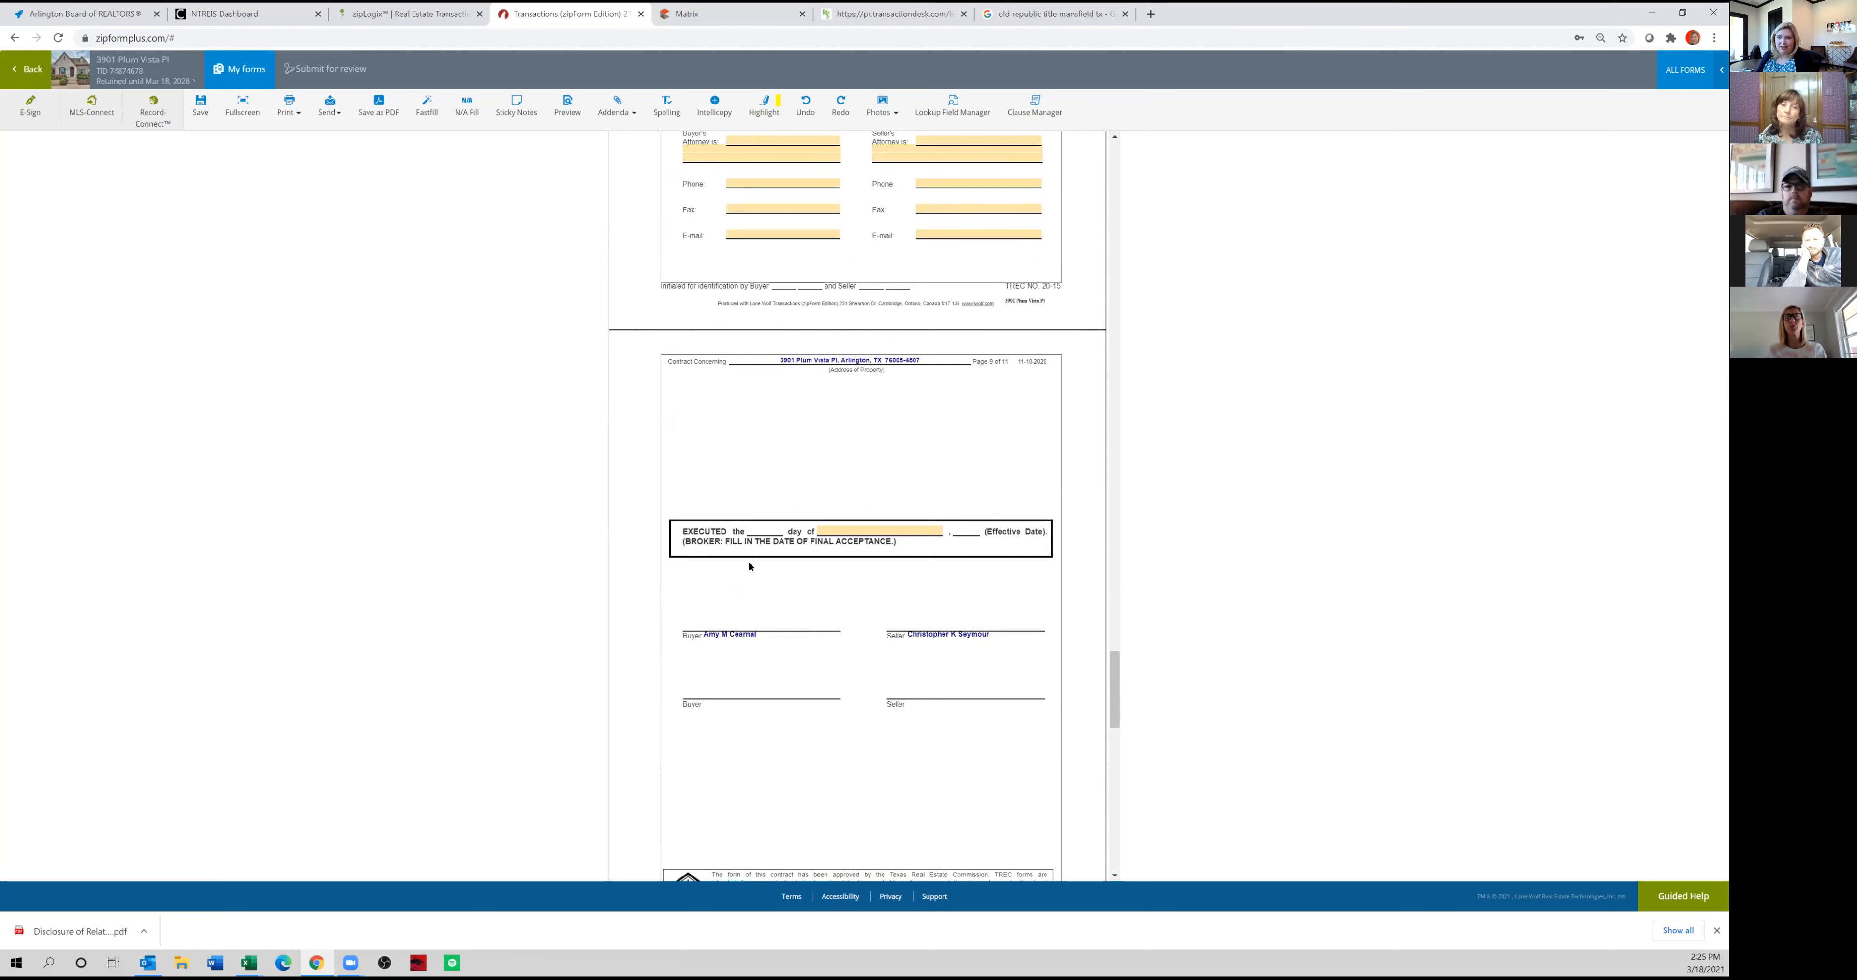
{"action": "scroll", "coordinate": [749, 565], "scroll_direction": "down", "scroll_amount": 2}
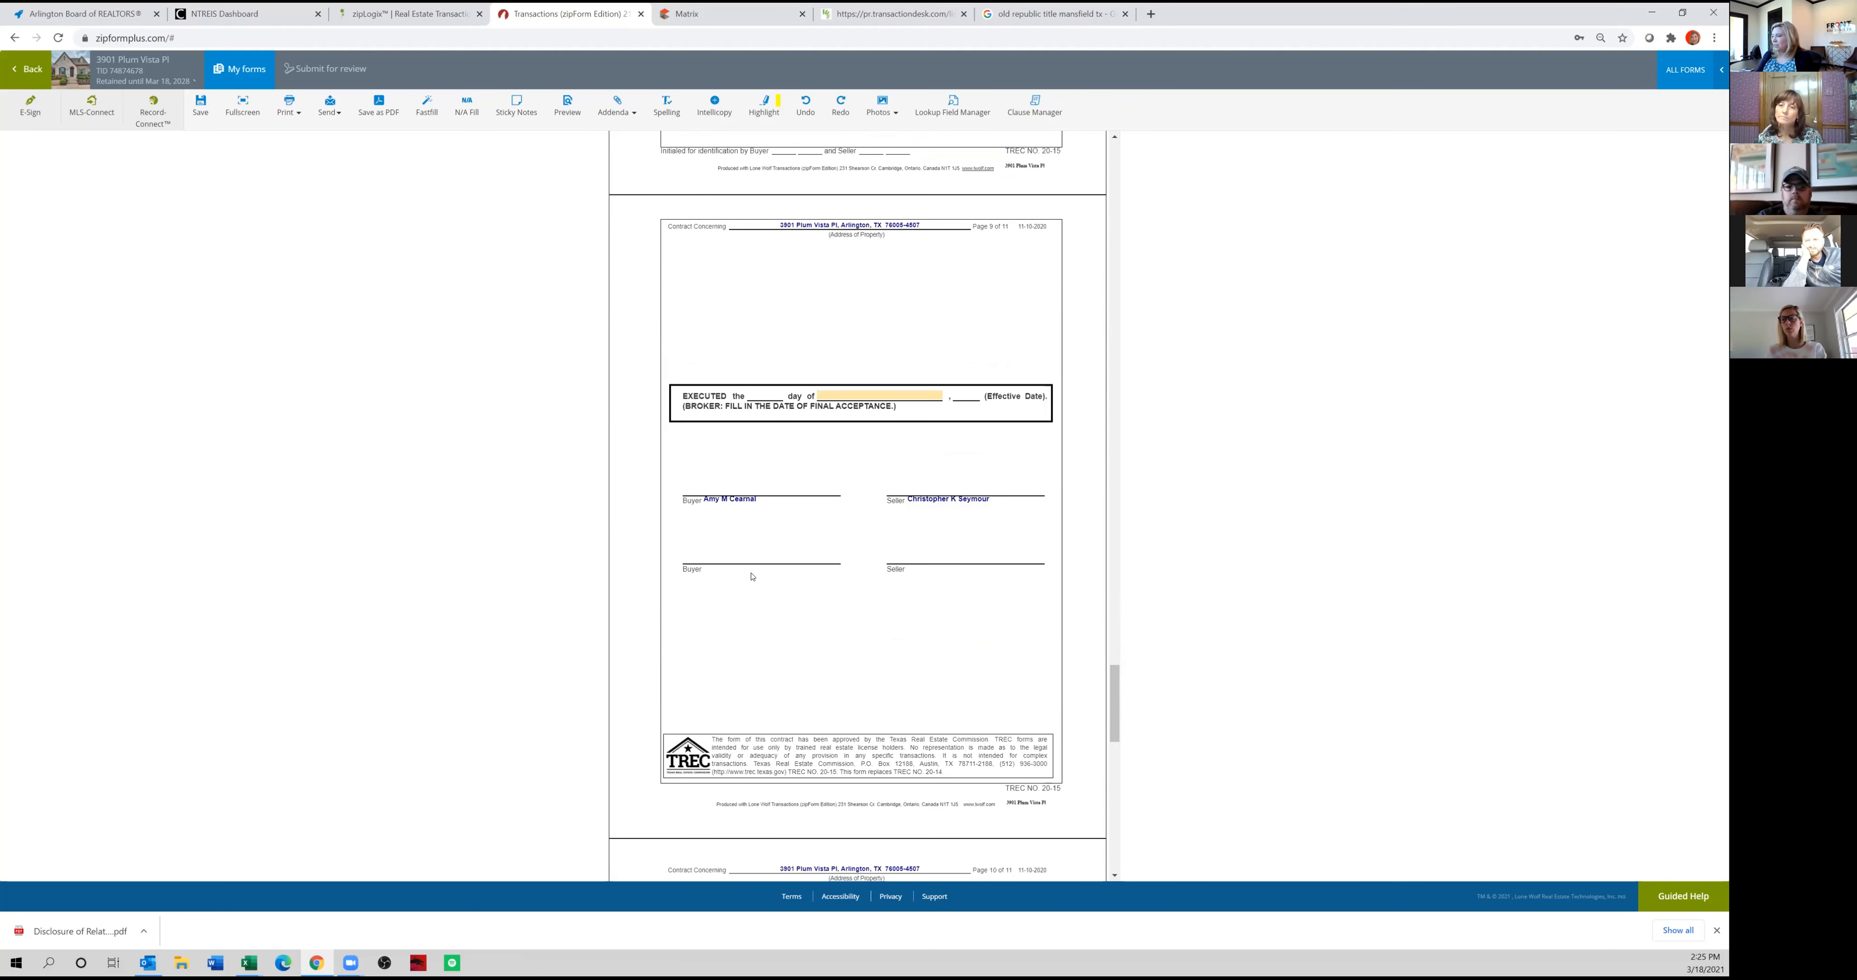
{"action": "scroll", "coordinate": [751, 577], "scroll_direction": "down", "scroll_amount": 5}
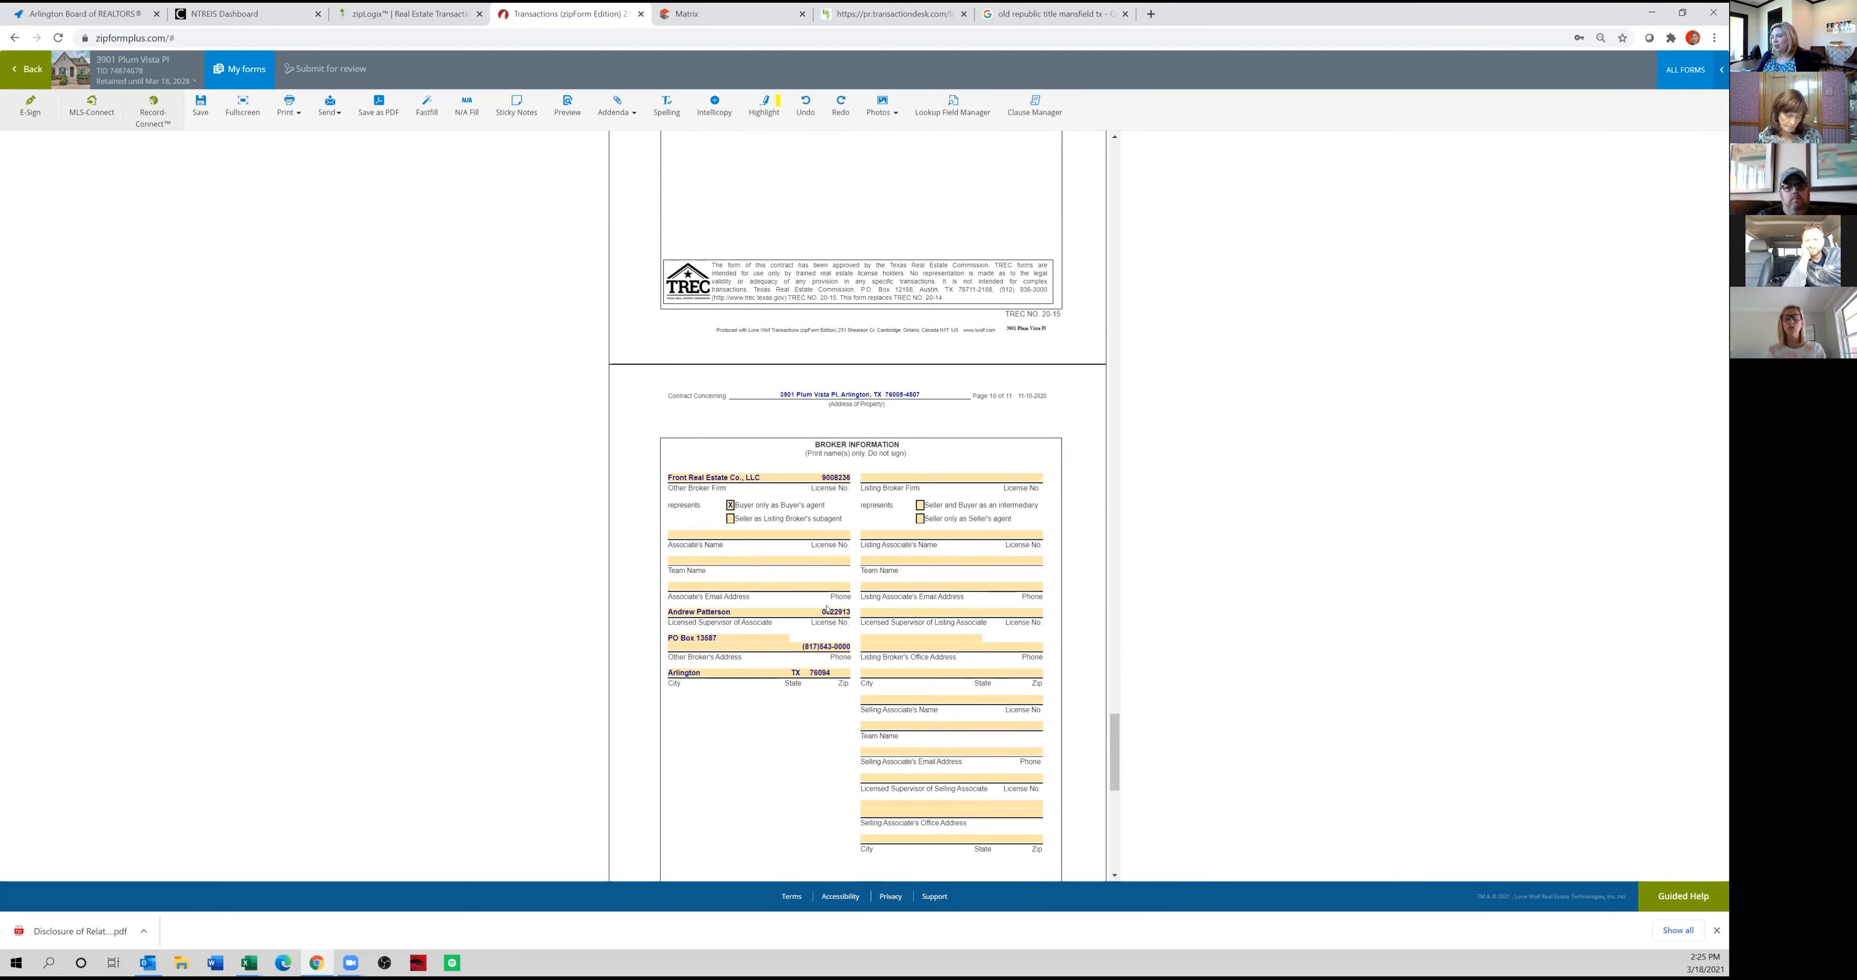
{"action": "scroll", "coordinate": [827, 610], "scroll_direction": "down", "scroll_amount": 3}
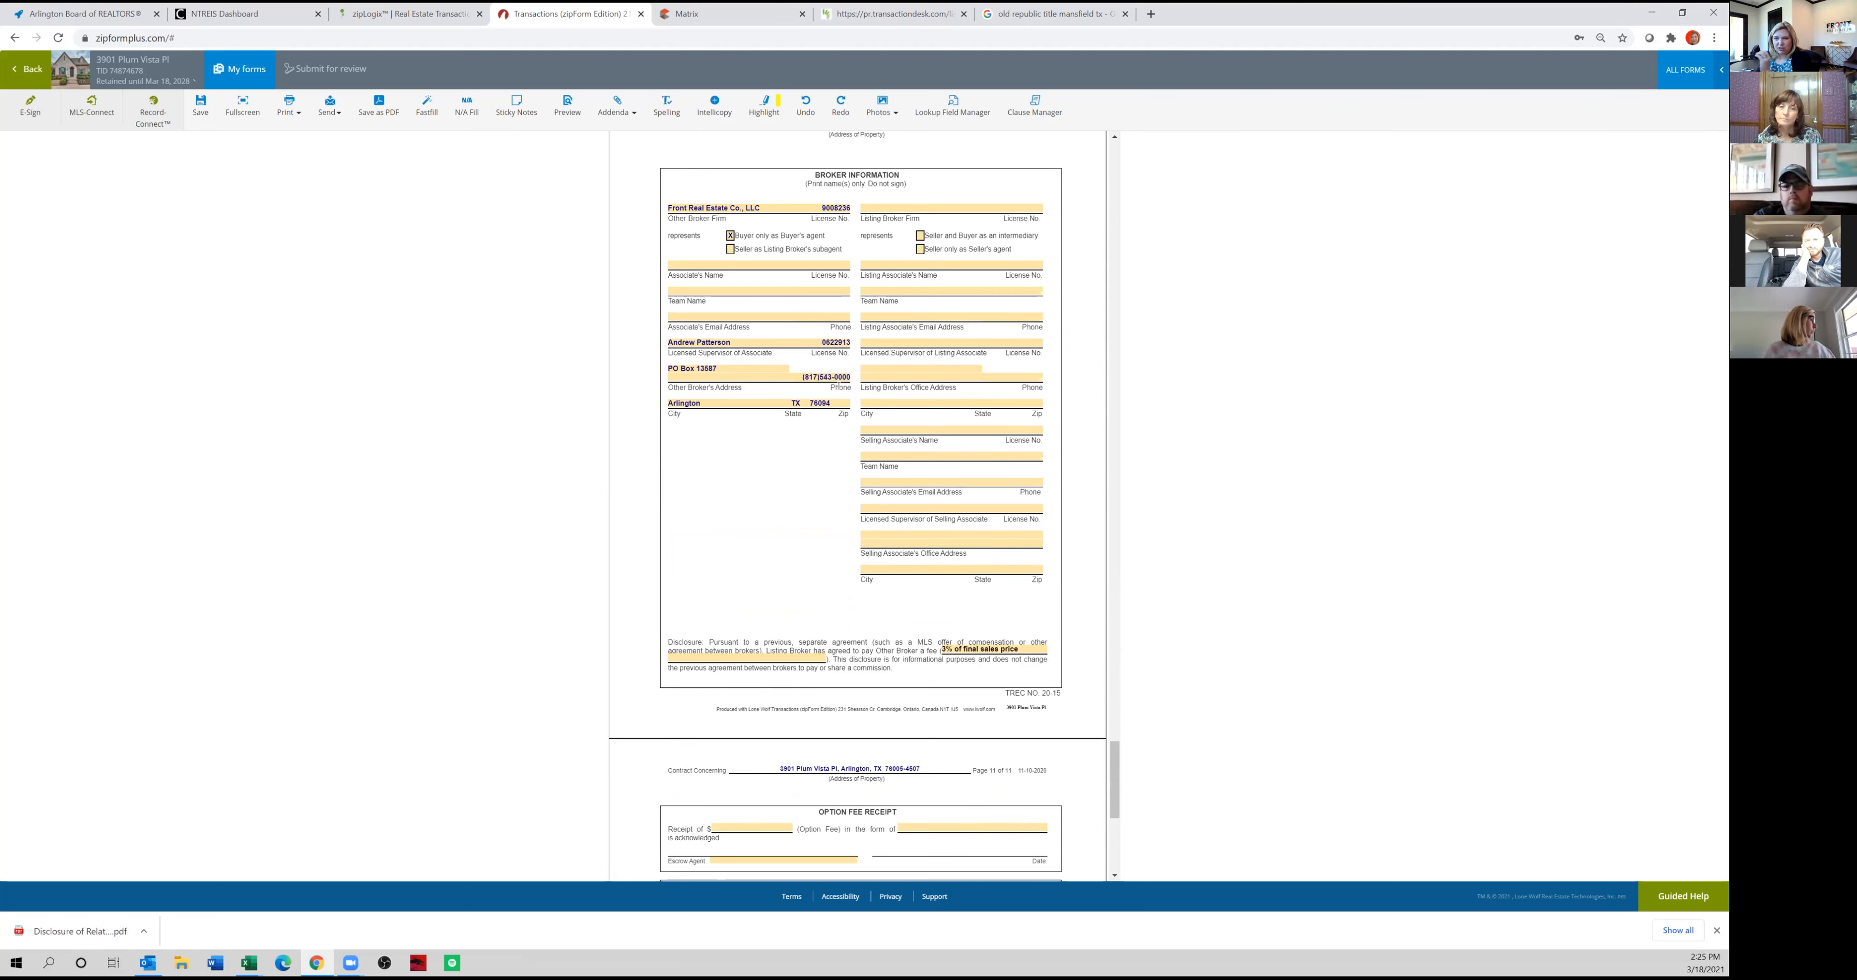
{"action": "left_click", "coordinate": [697, 262]}
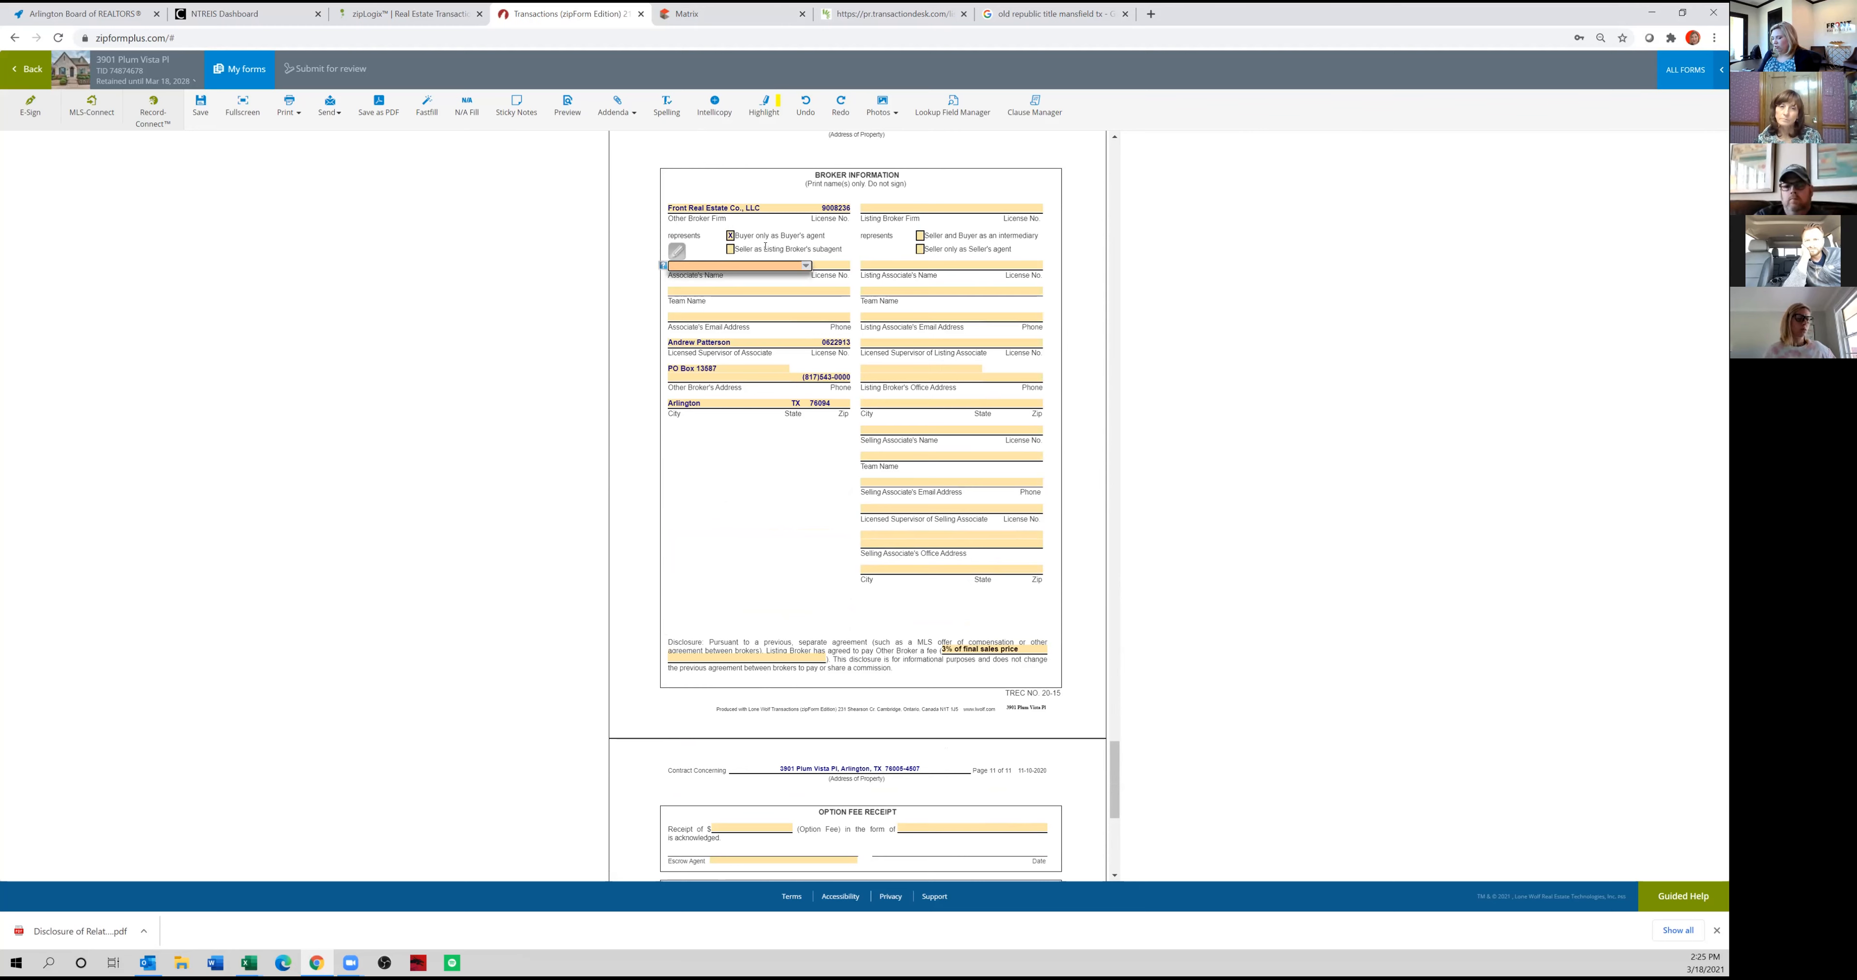
{"action": "type", "text": "Sp"}
{"action": "key", "text": "BackSpace"}
{"action": "key", "text": "BackSpace"}
{"action": "key", "text": "BackSpace"}
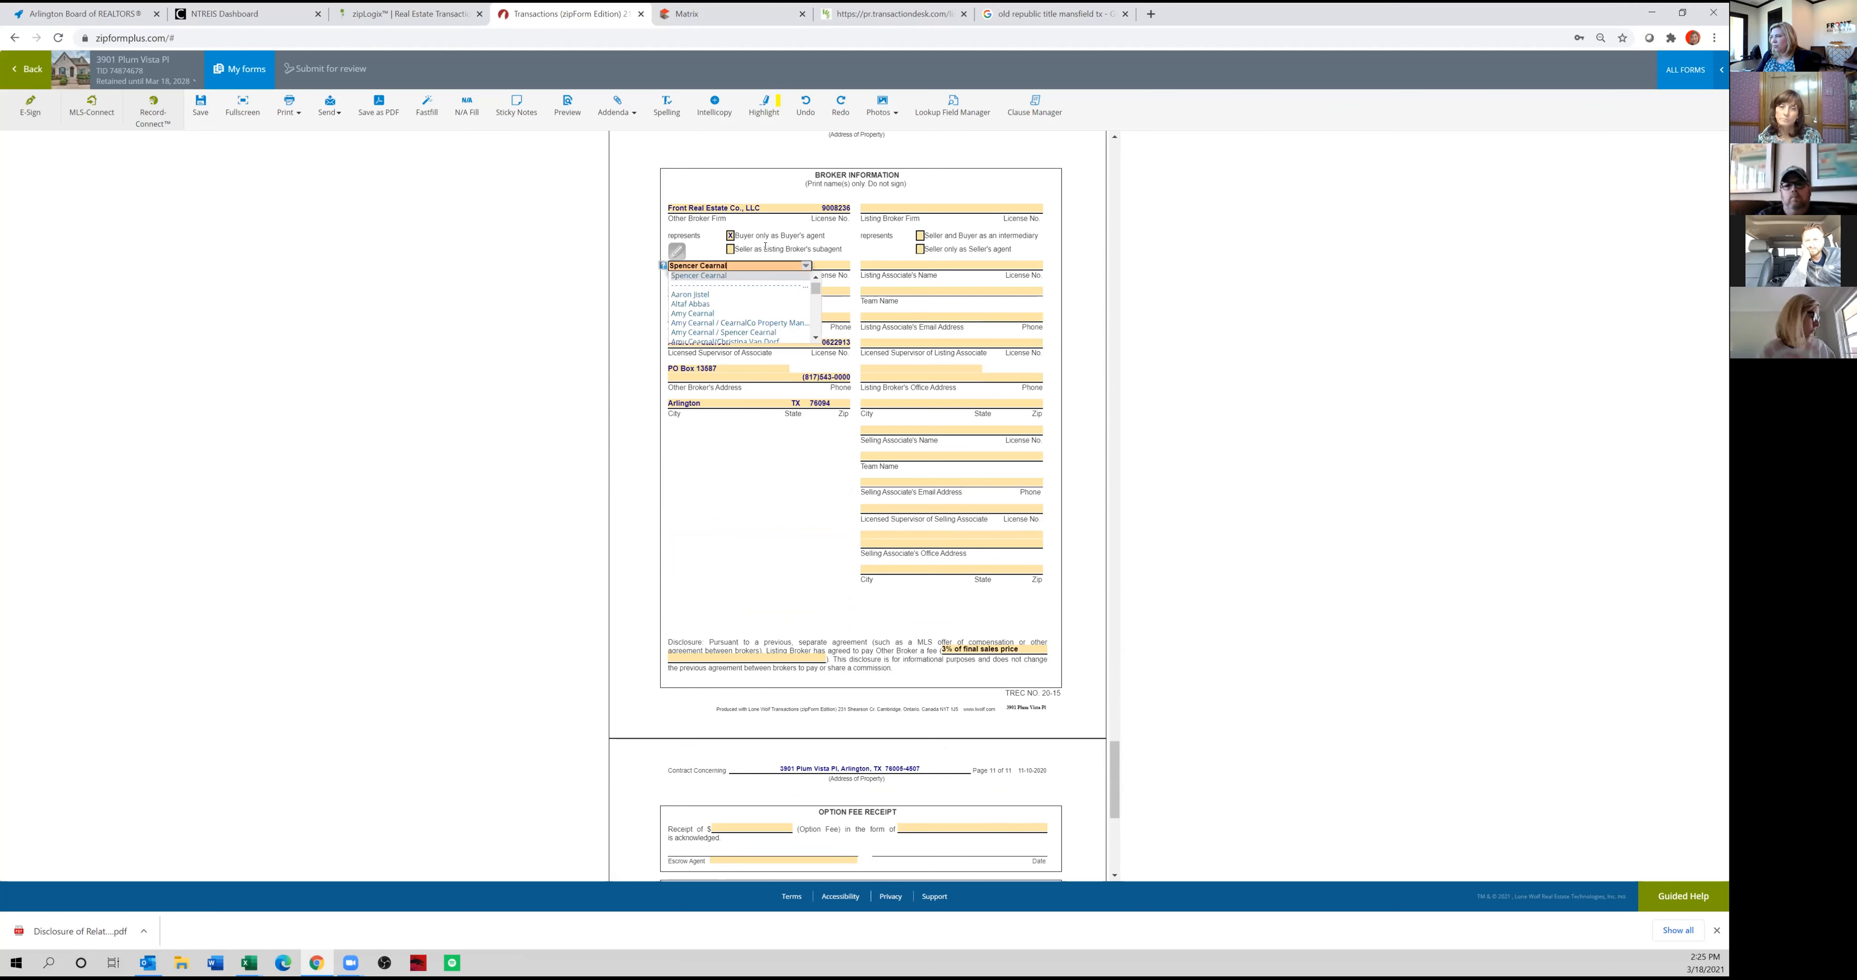
{"action": "key", "text": "Tab"}
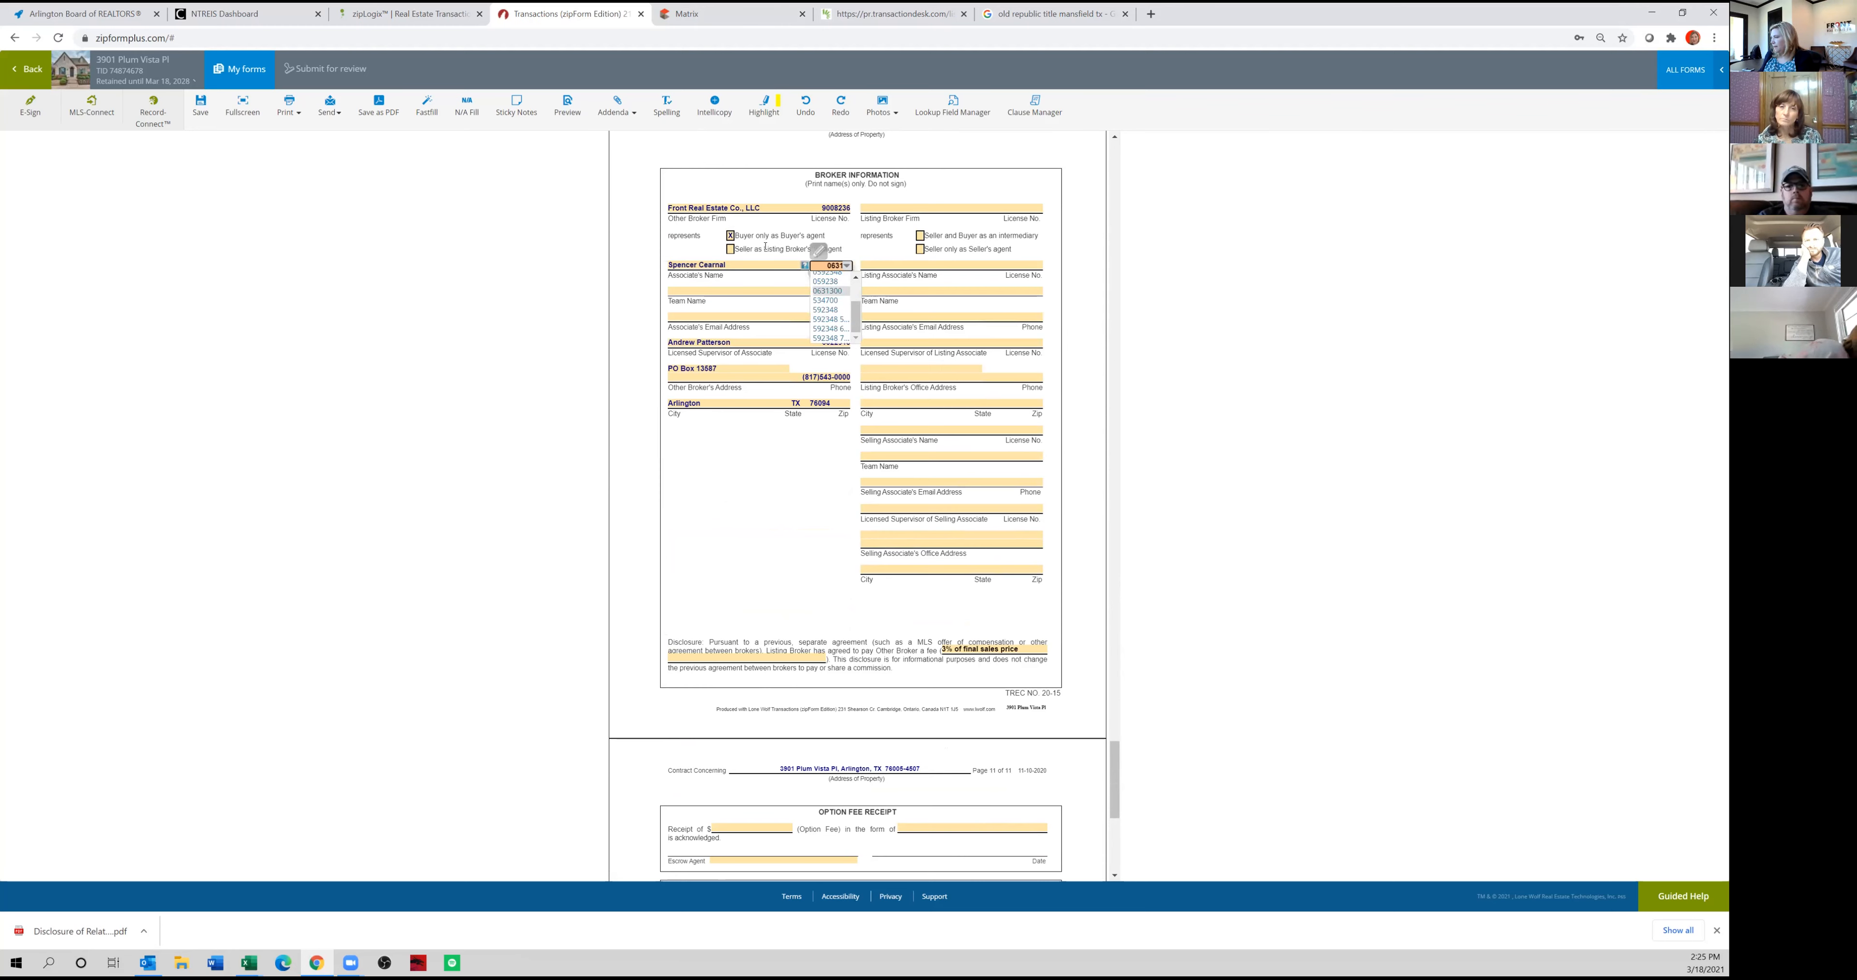
{"action": "key", "text": "Tab"}
{"action": "type", "text": "none"}
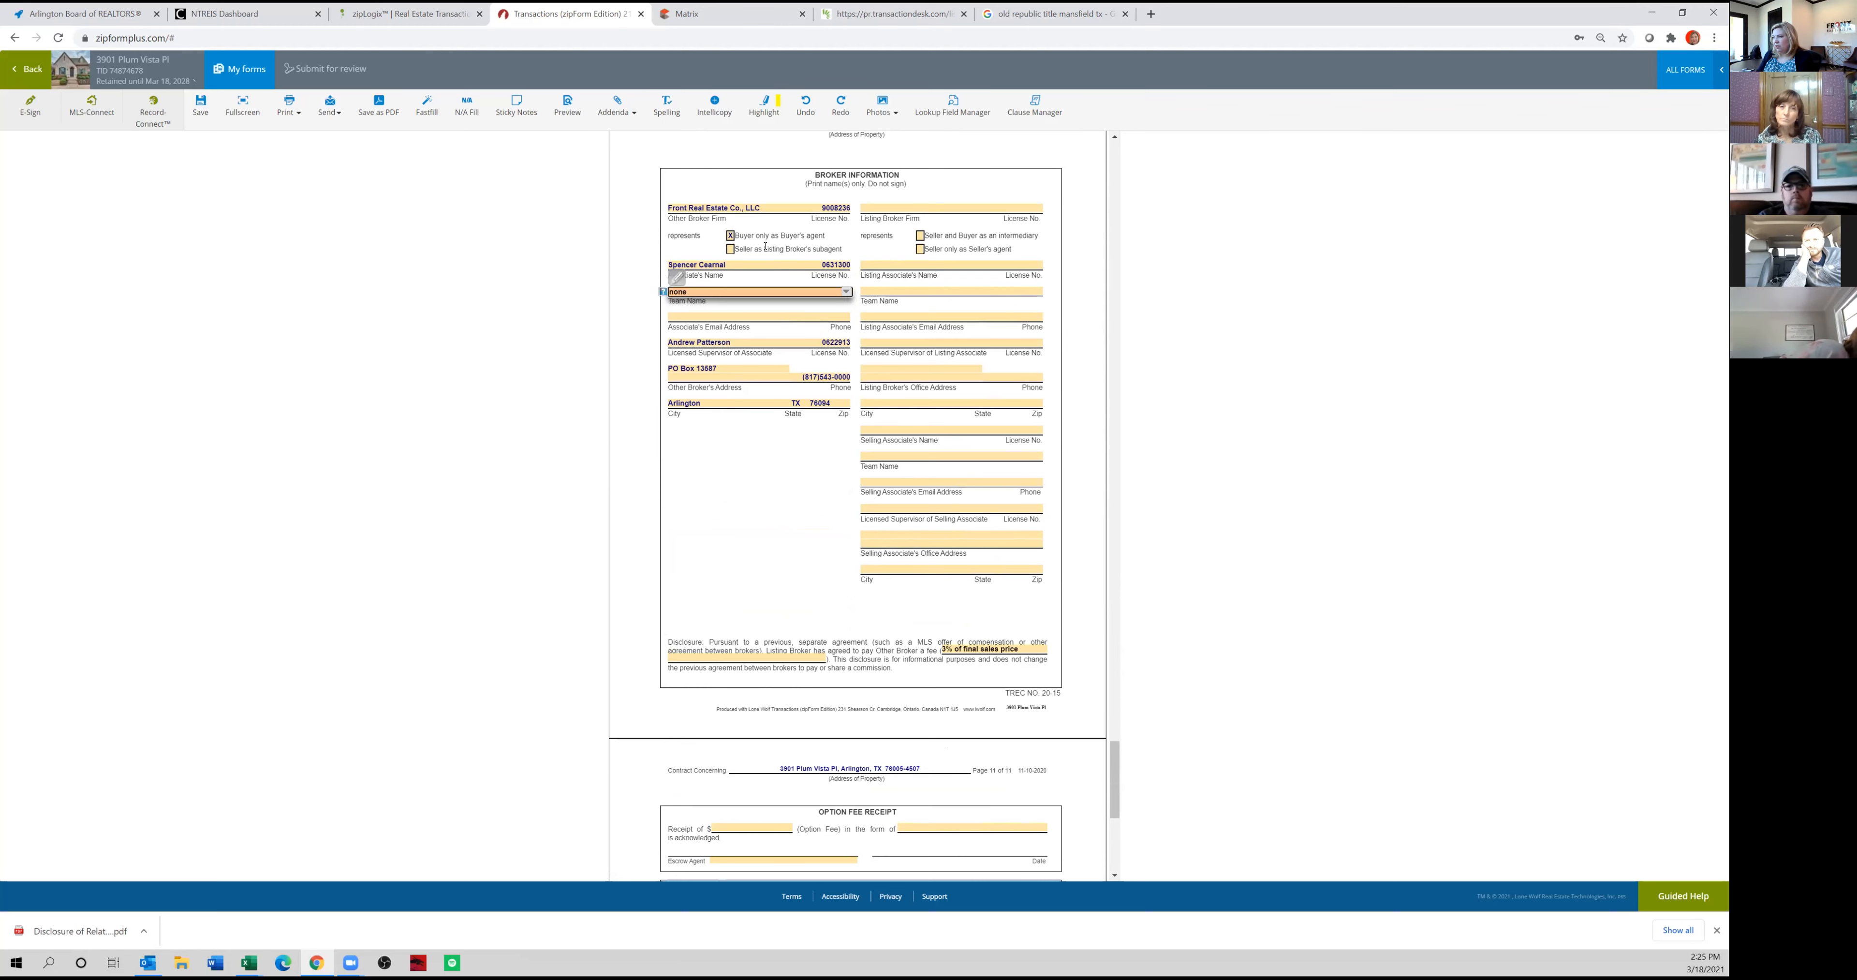
Enter the buyer's associate's e-mail address and phone number in the Broker Information section.
{"action": "key", "text": "Tab"}
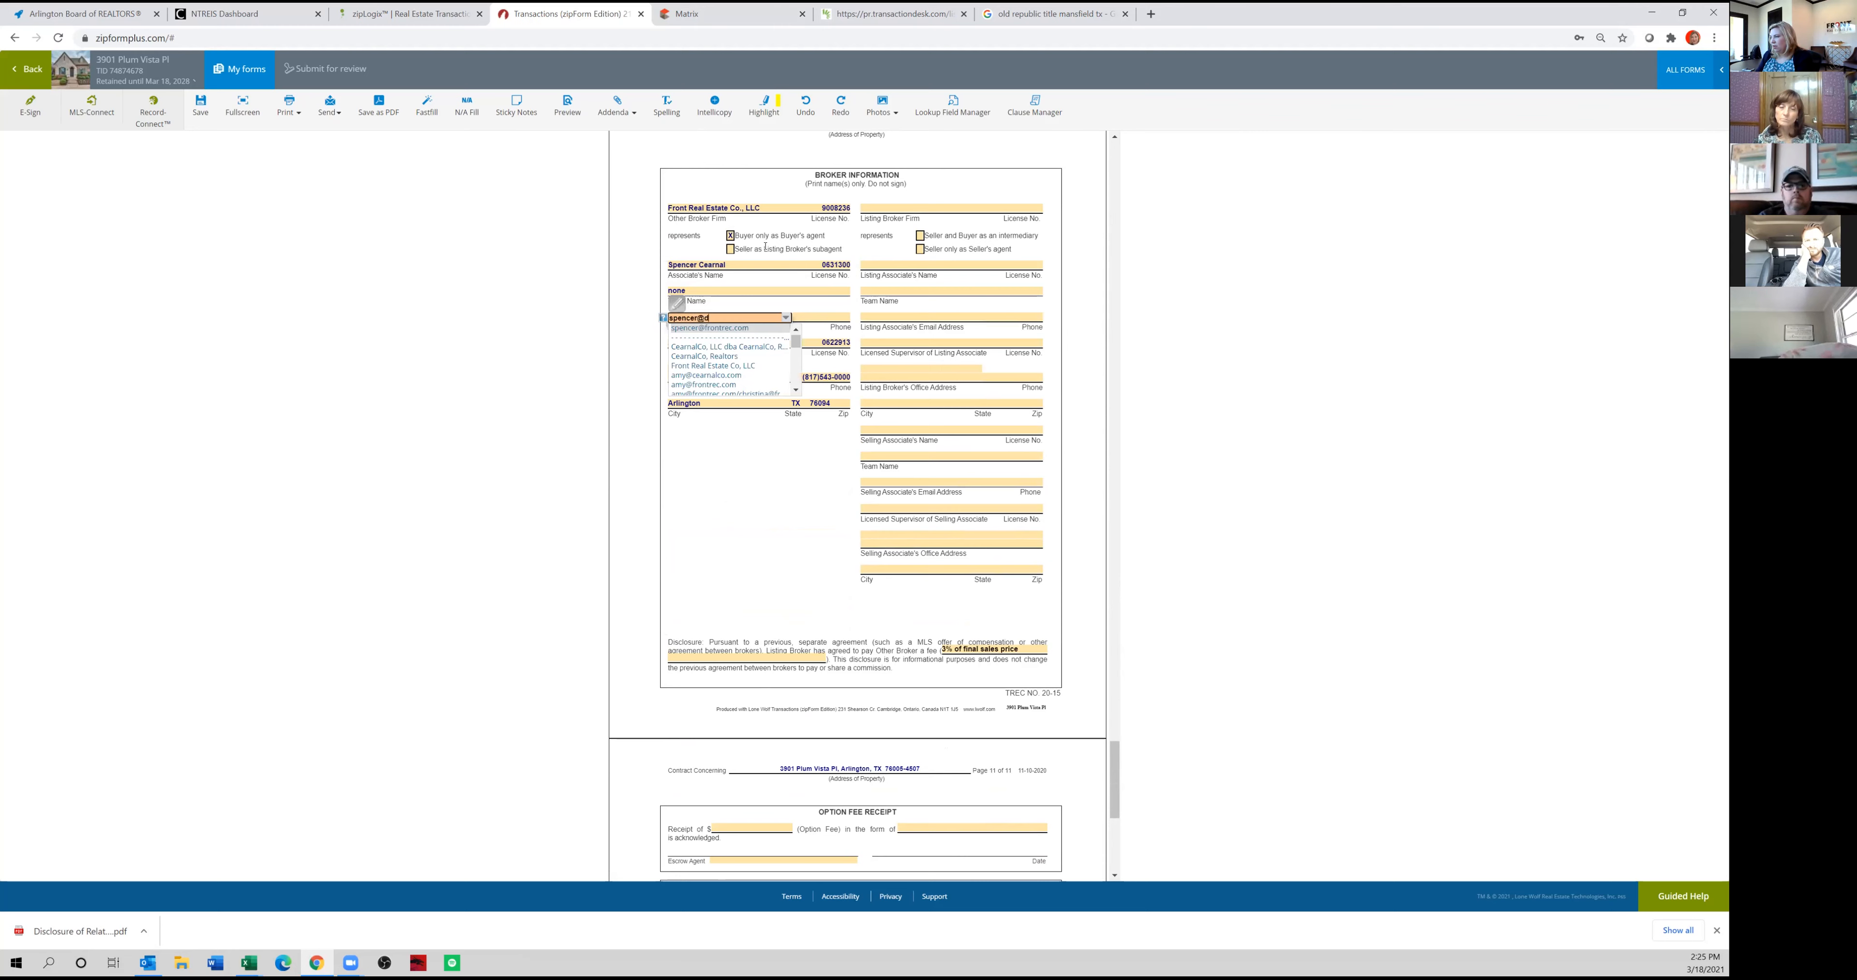
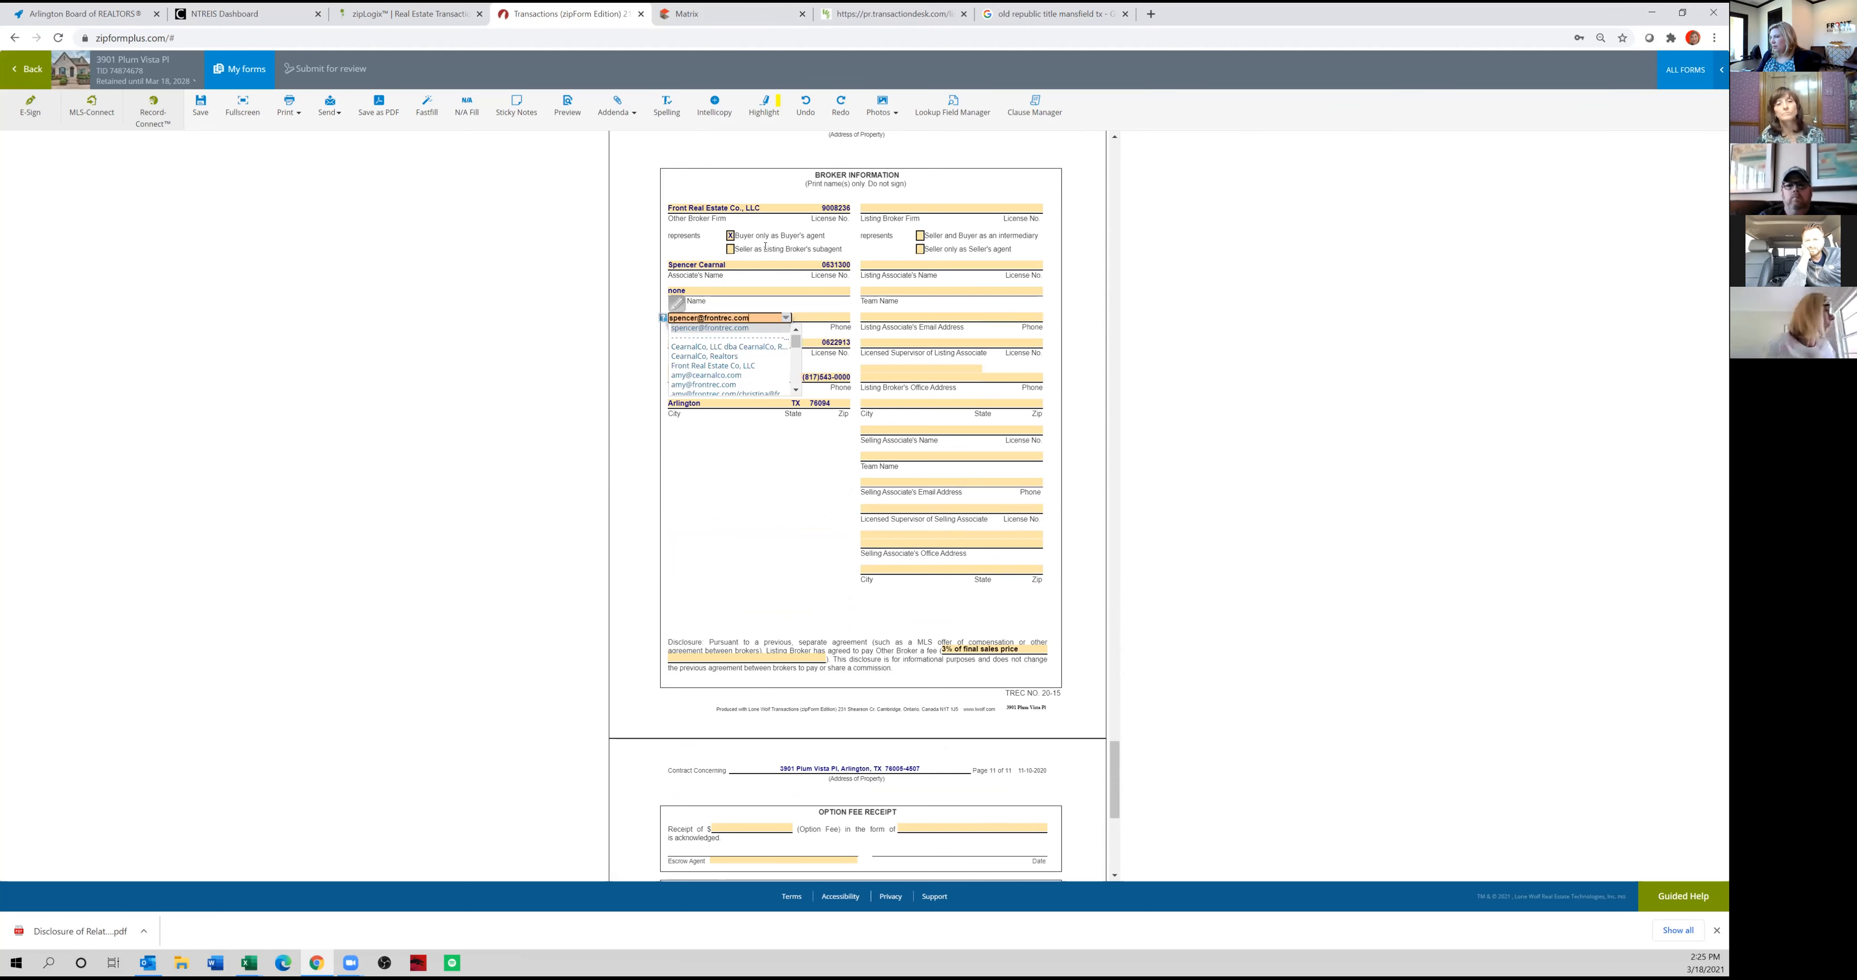
{"action": "key", "text": "Tab"}
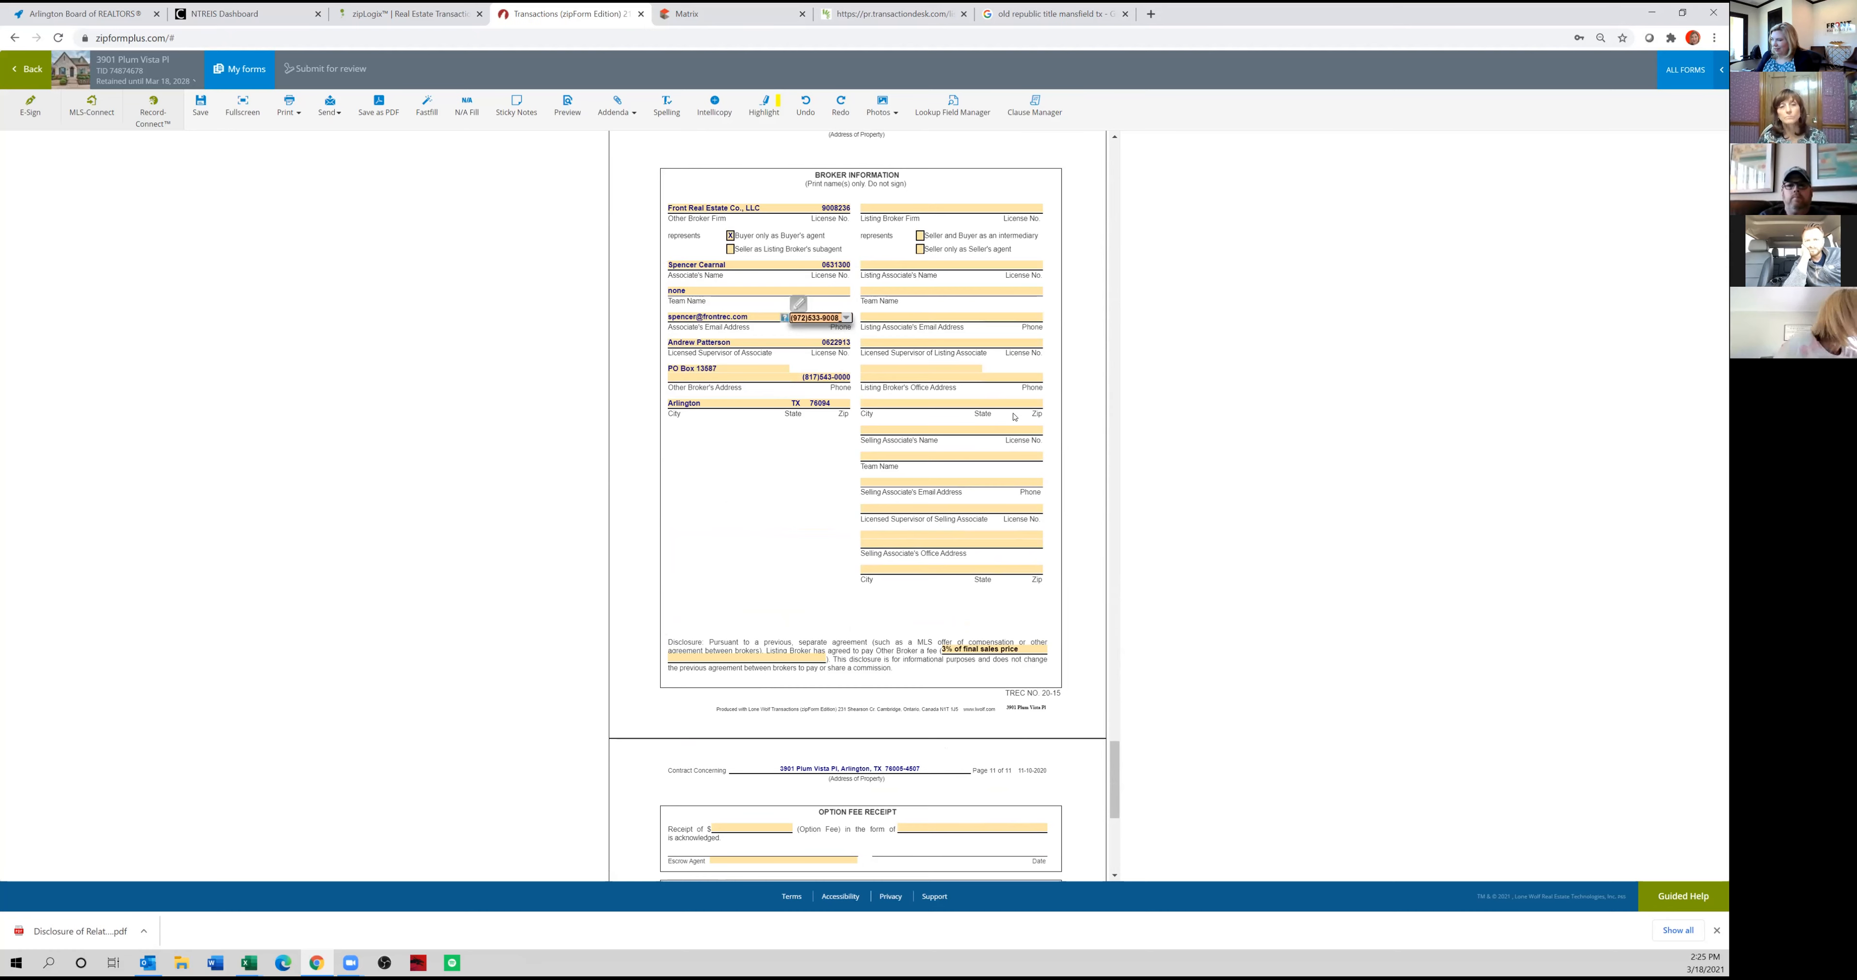
Copy the listing broker firm JPAR Arlington and its license number from the Matrix listing, and mark it as representing seller only as seller's agent.
{"action": "left_click", "coordinate": [930, 209]}
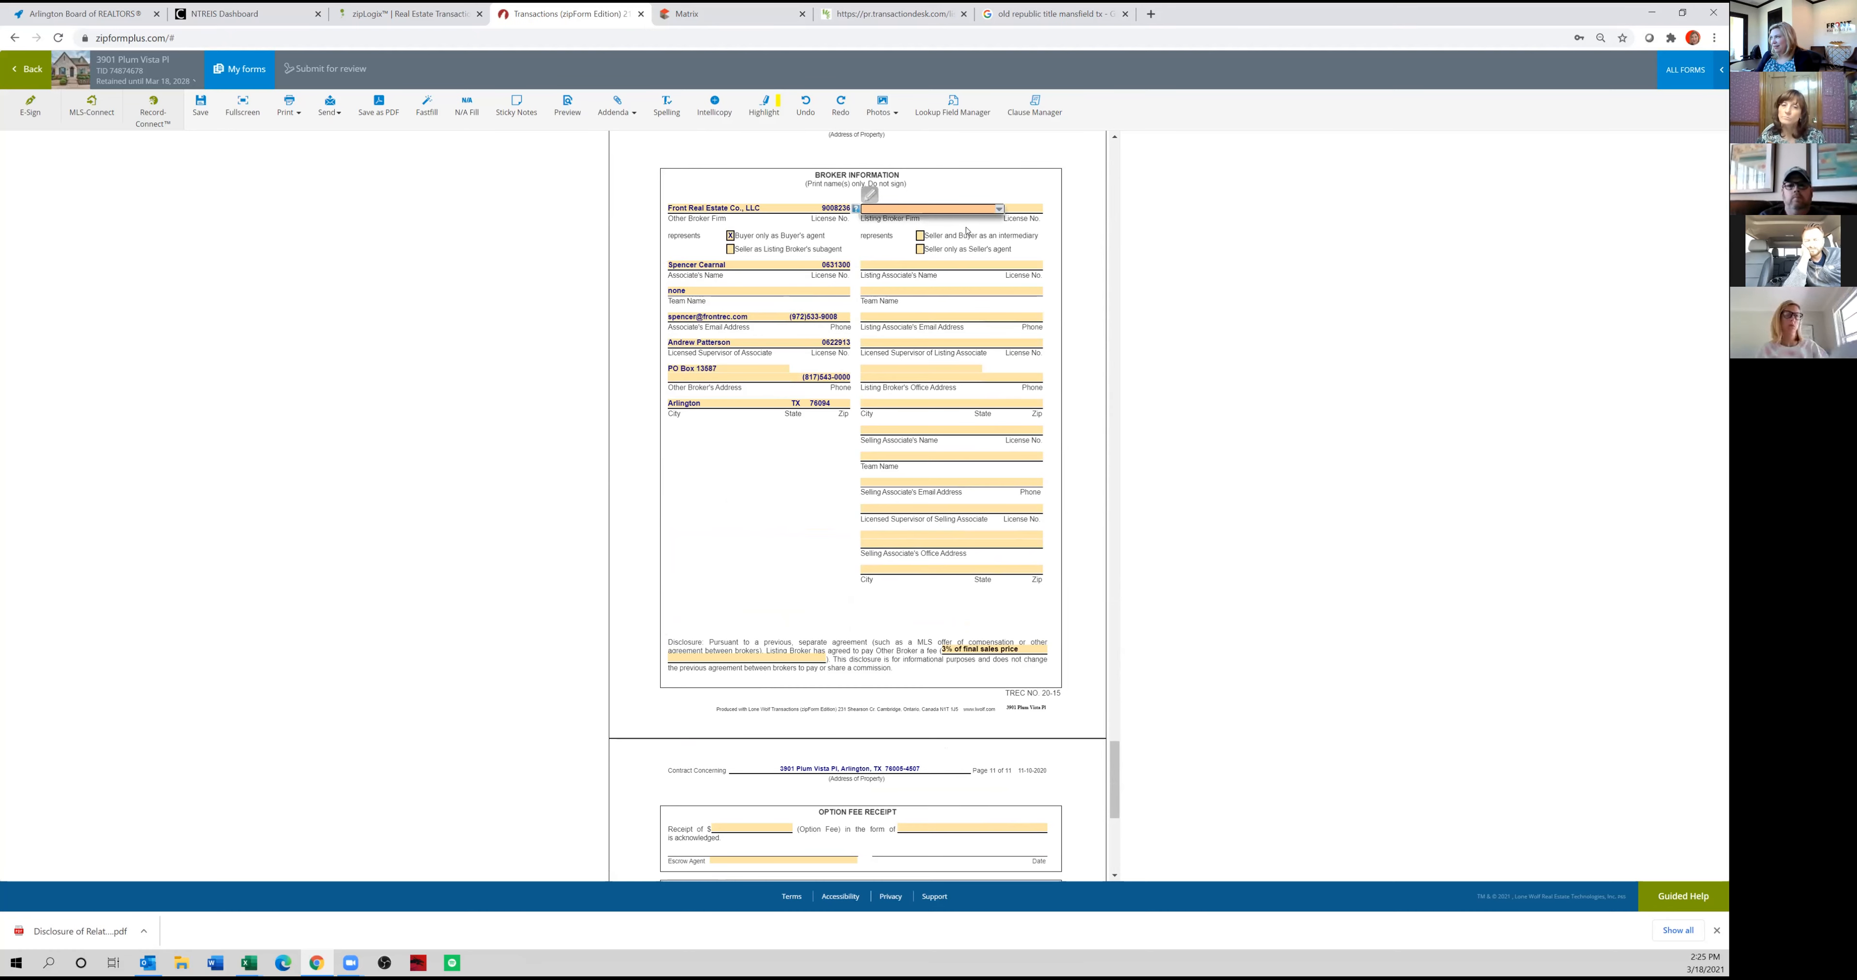
{"action": "left_click", "coordinate": [714, 13]}
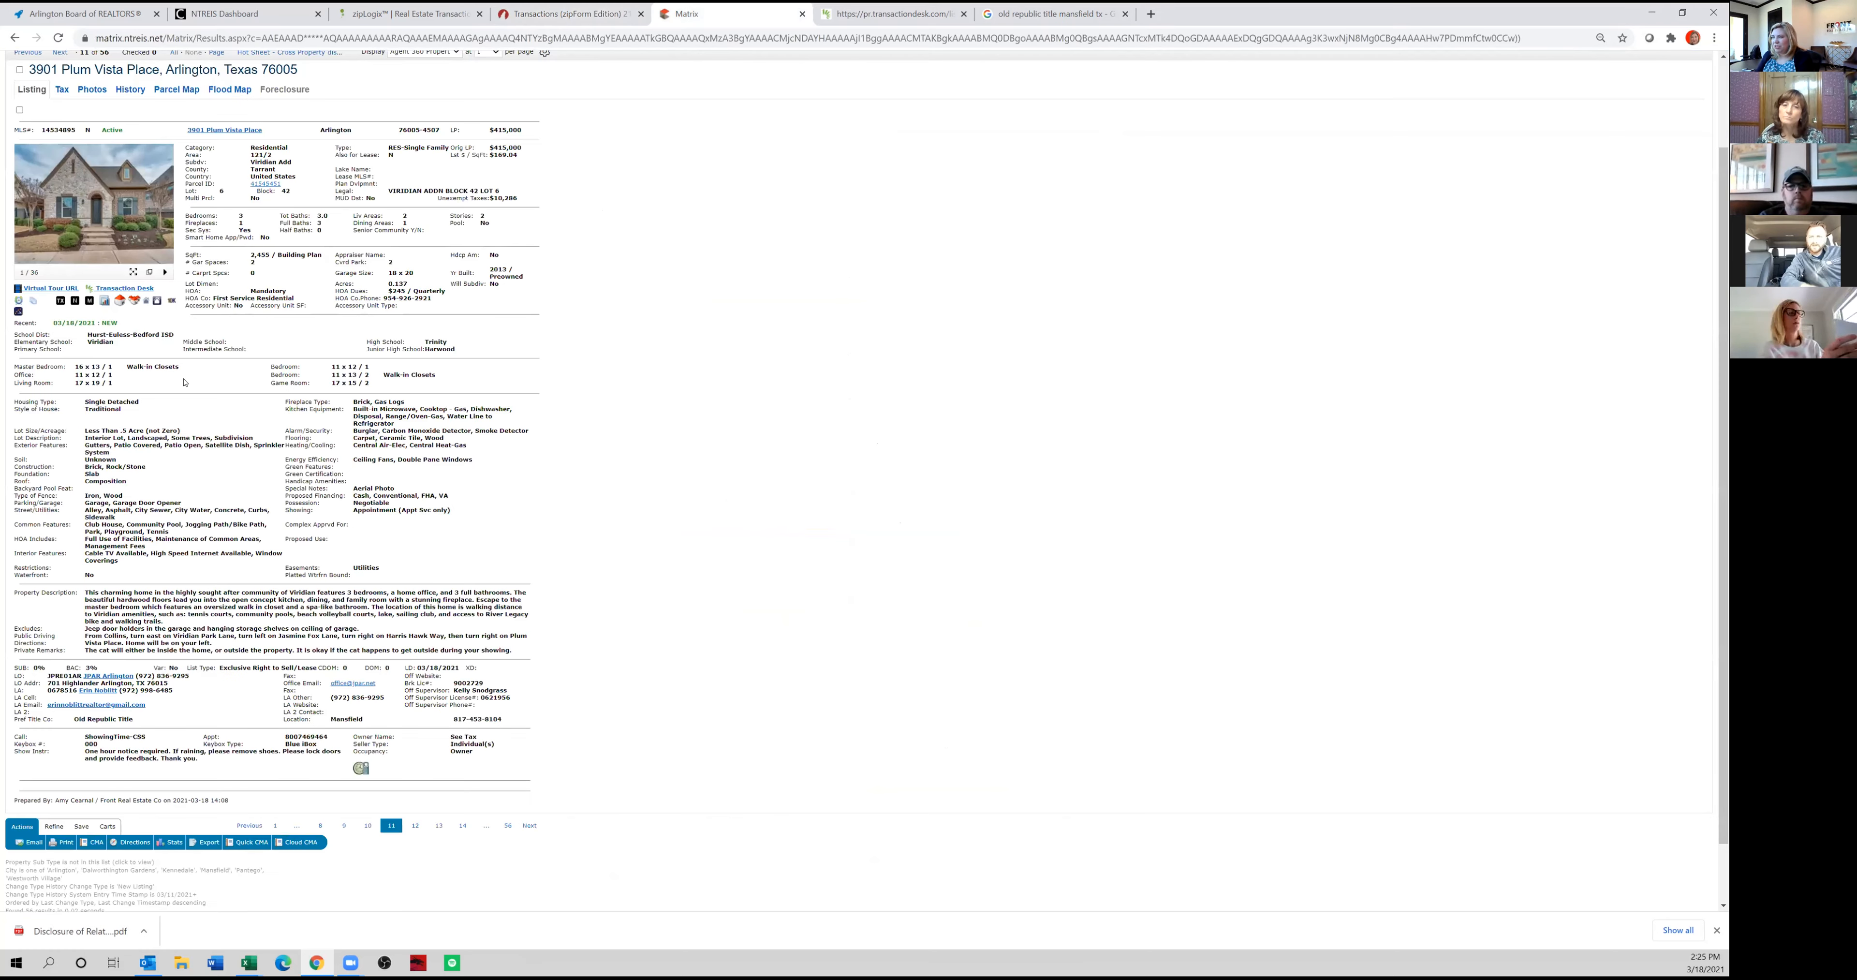
{"action": "left_click_drag", "start_coordinate": [135, 676], "coordinate": [82, 676]}
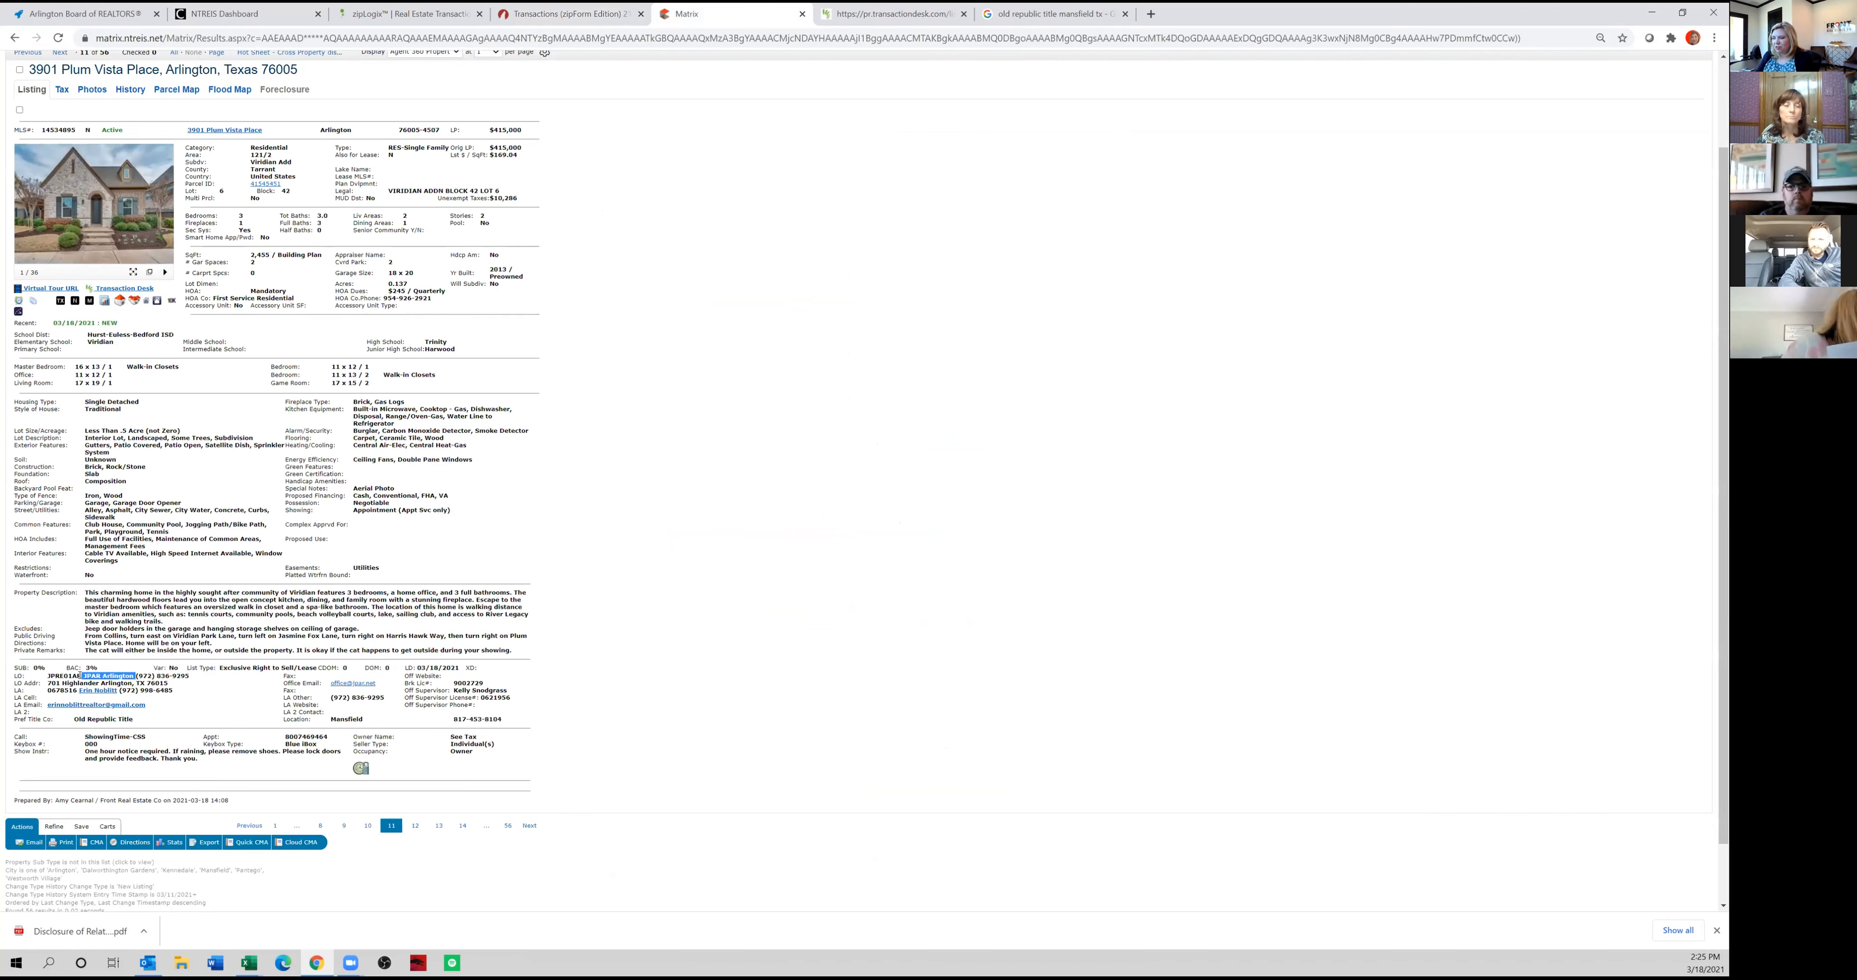
{"action": "left_click", "coordinate": [521, 9]}
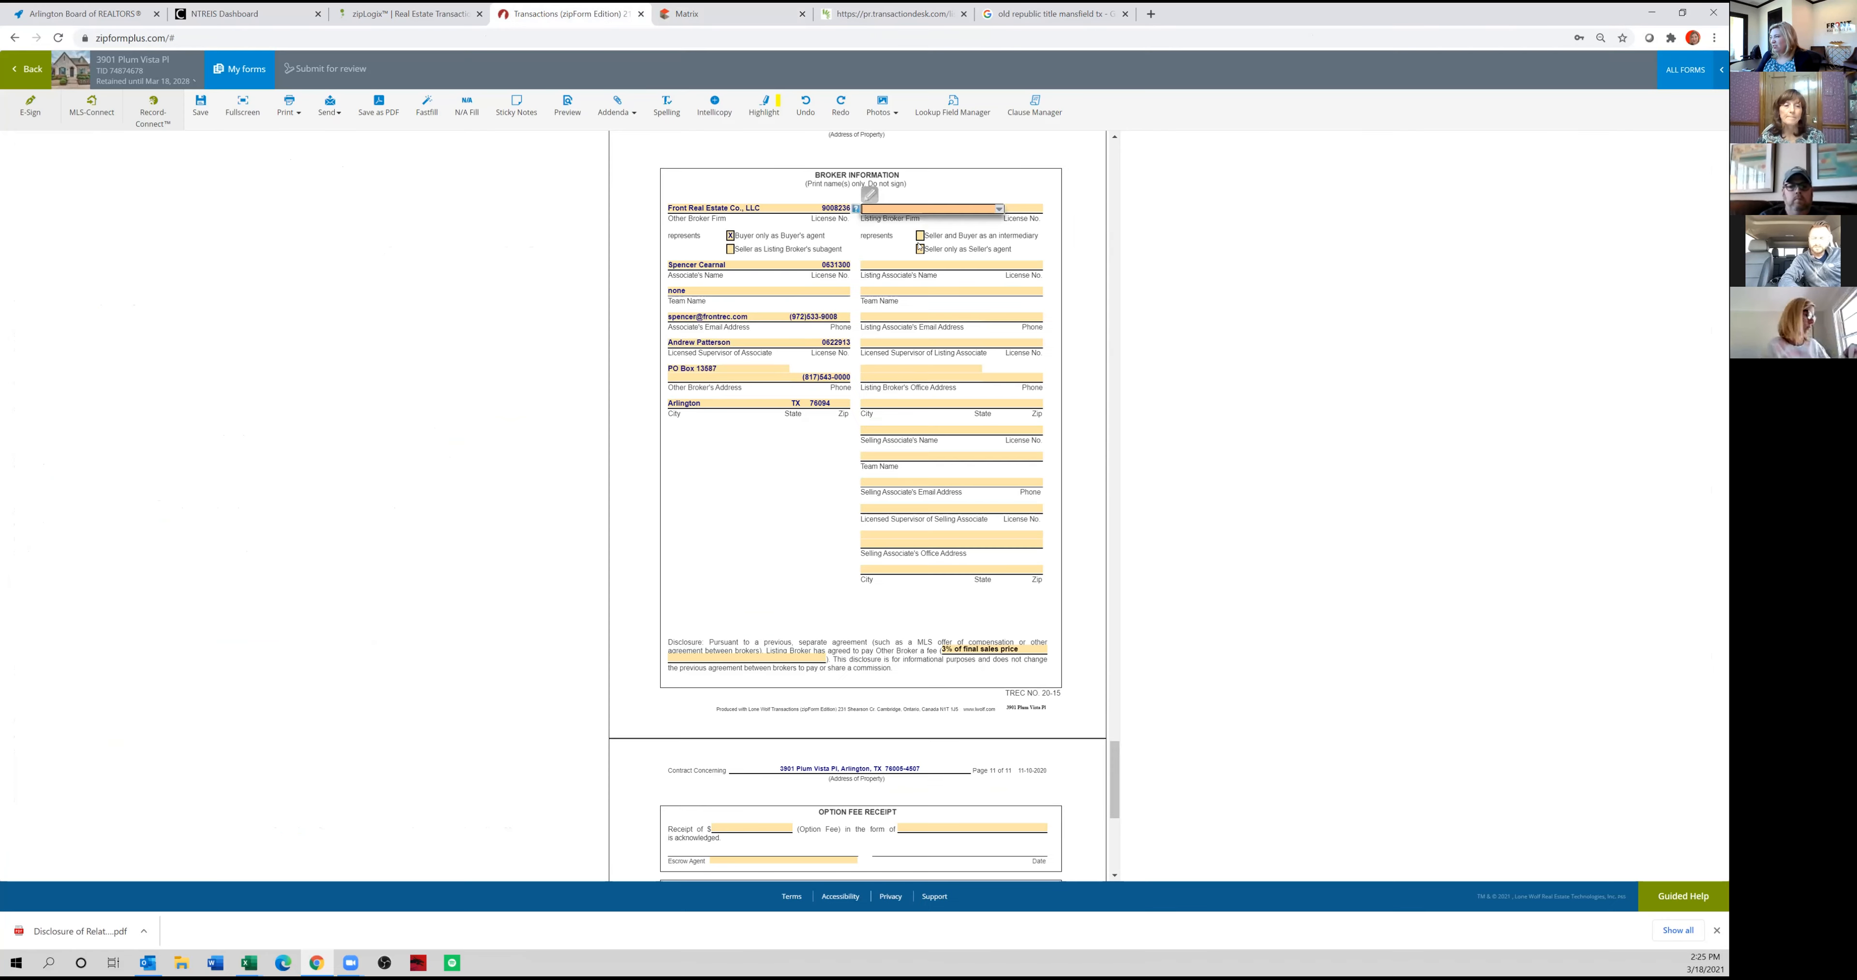
{"action": "left_click", "coordinate": [721, 13]}
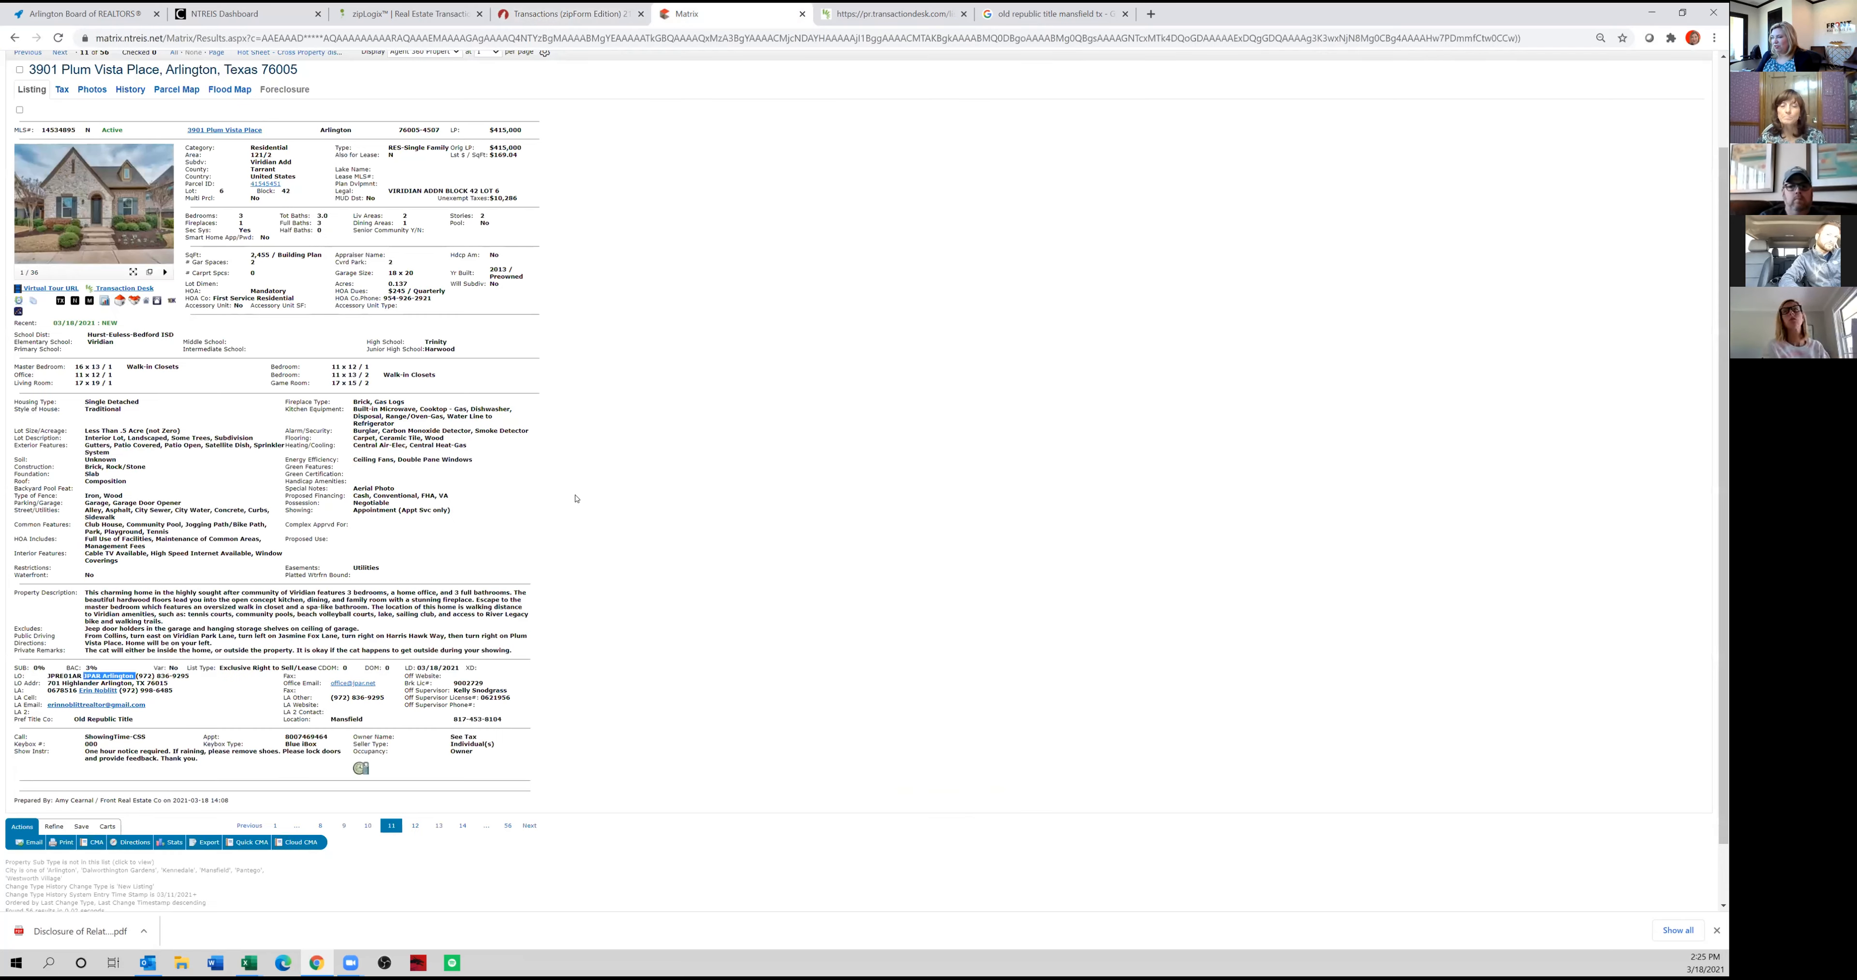
{"action": "double_click", "coordinate": [478, 683]}
{"action": "key", "text": "ctrl+c"}
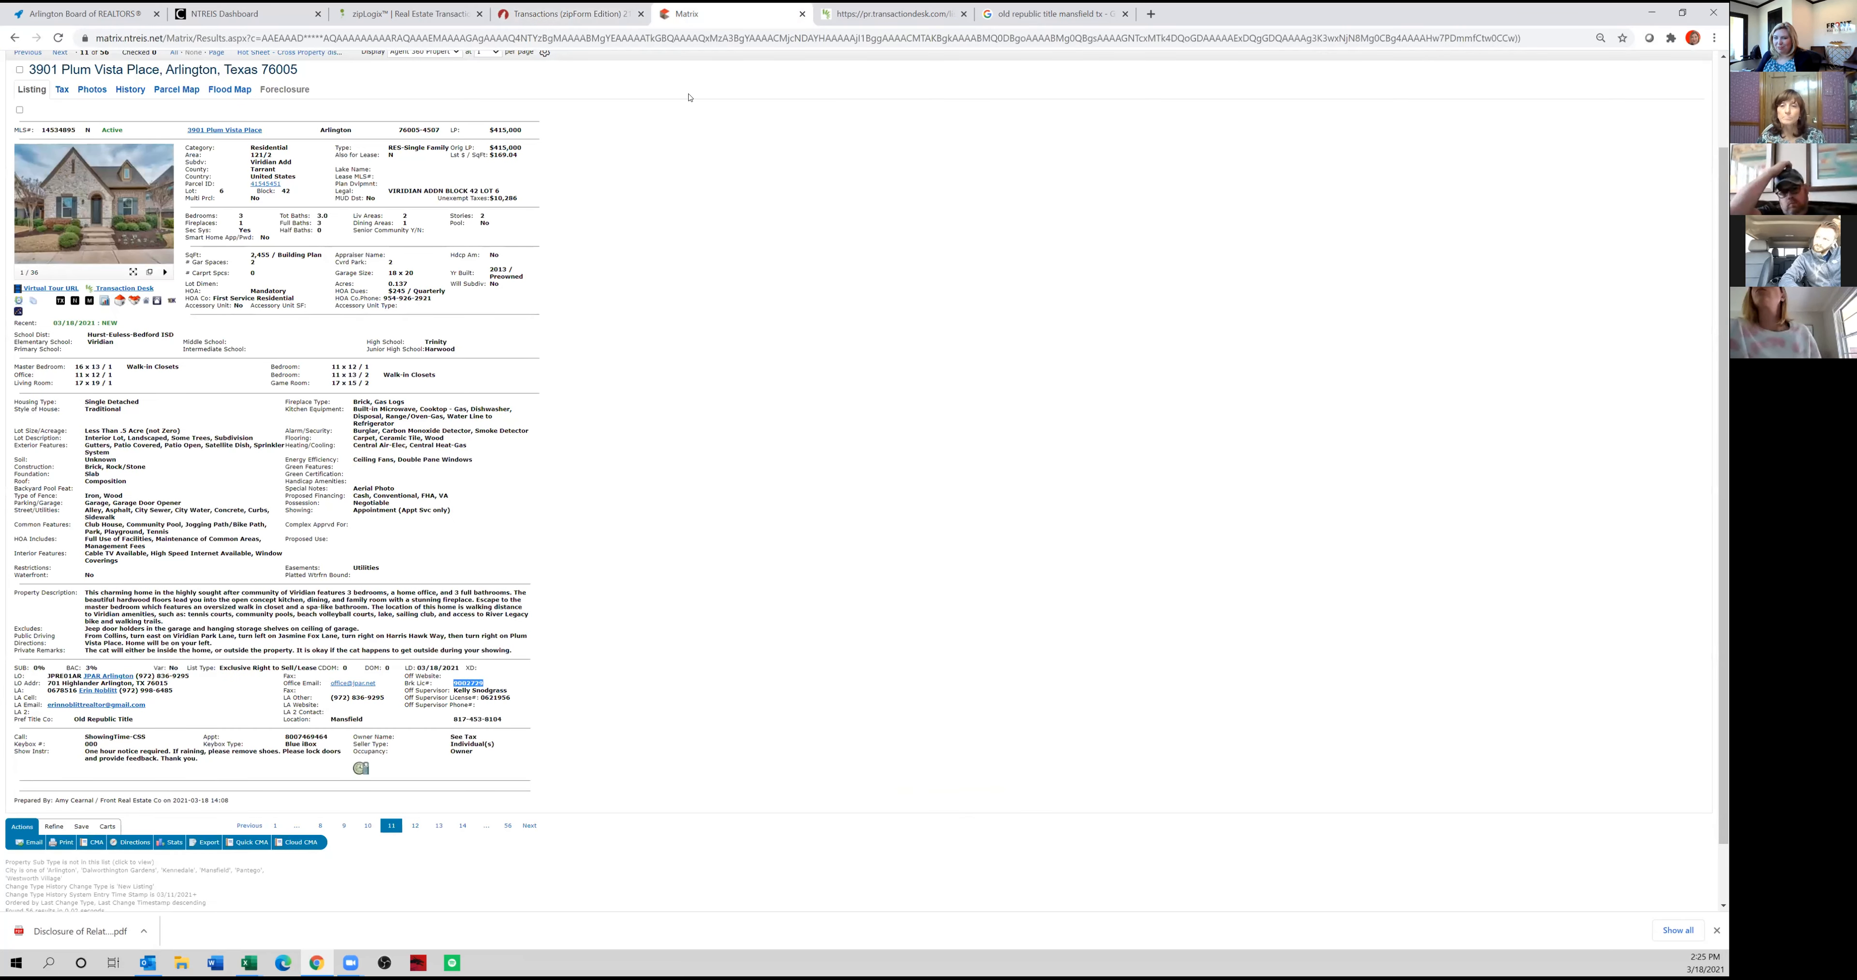
{"action": "left_click", "coordinate": [605, 13]}
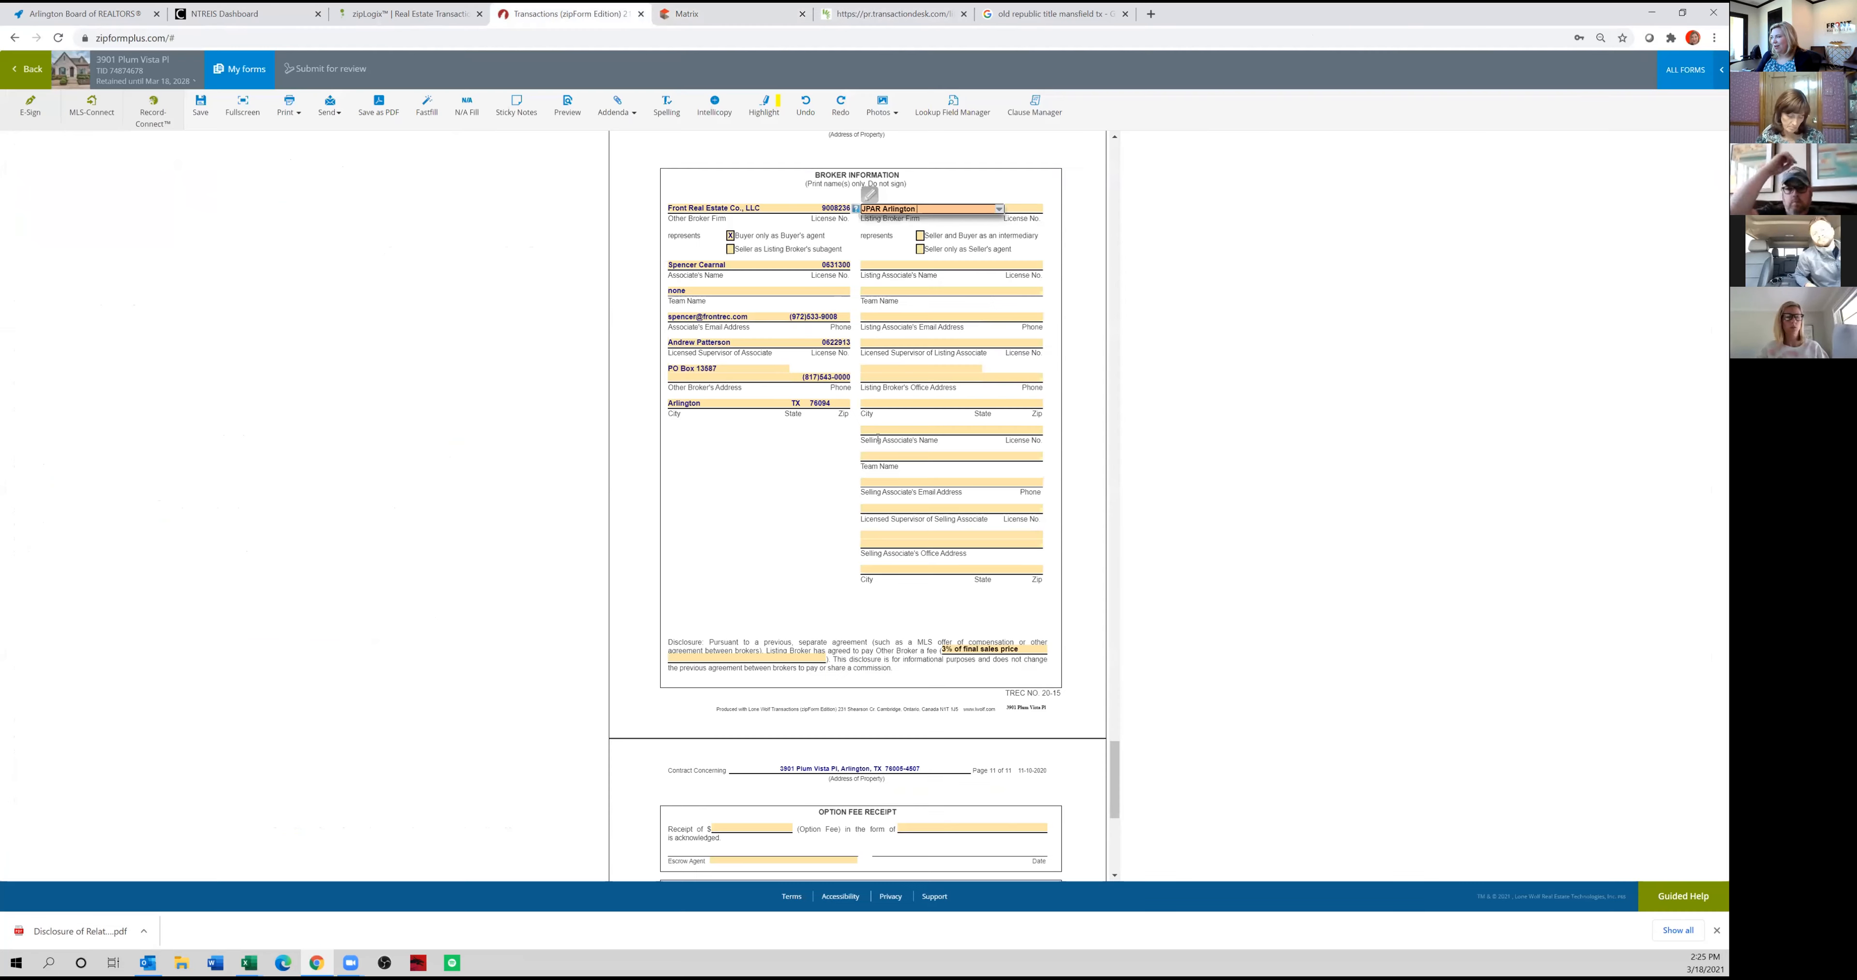
{"action": "left_click", "coordinate": [1039, 208]}
{"action": "key", "text": "ctrl+v"}
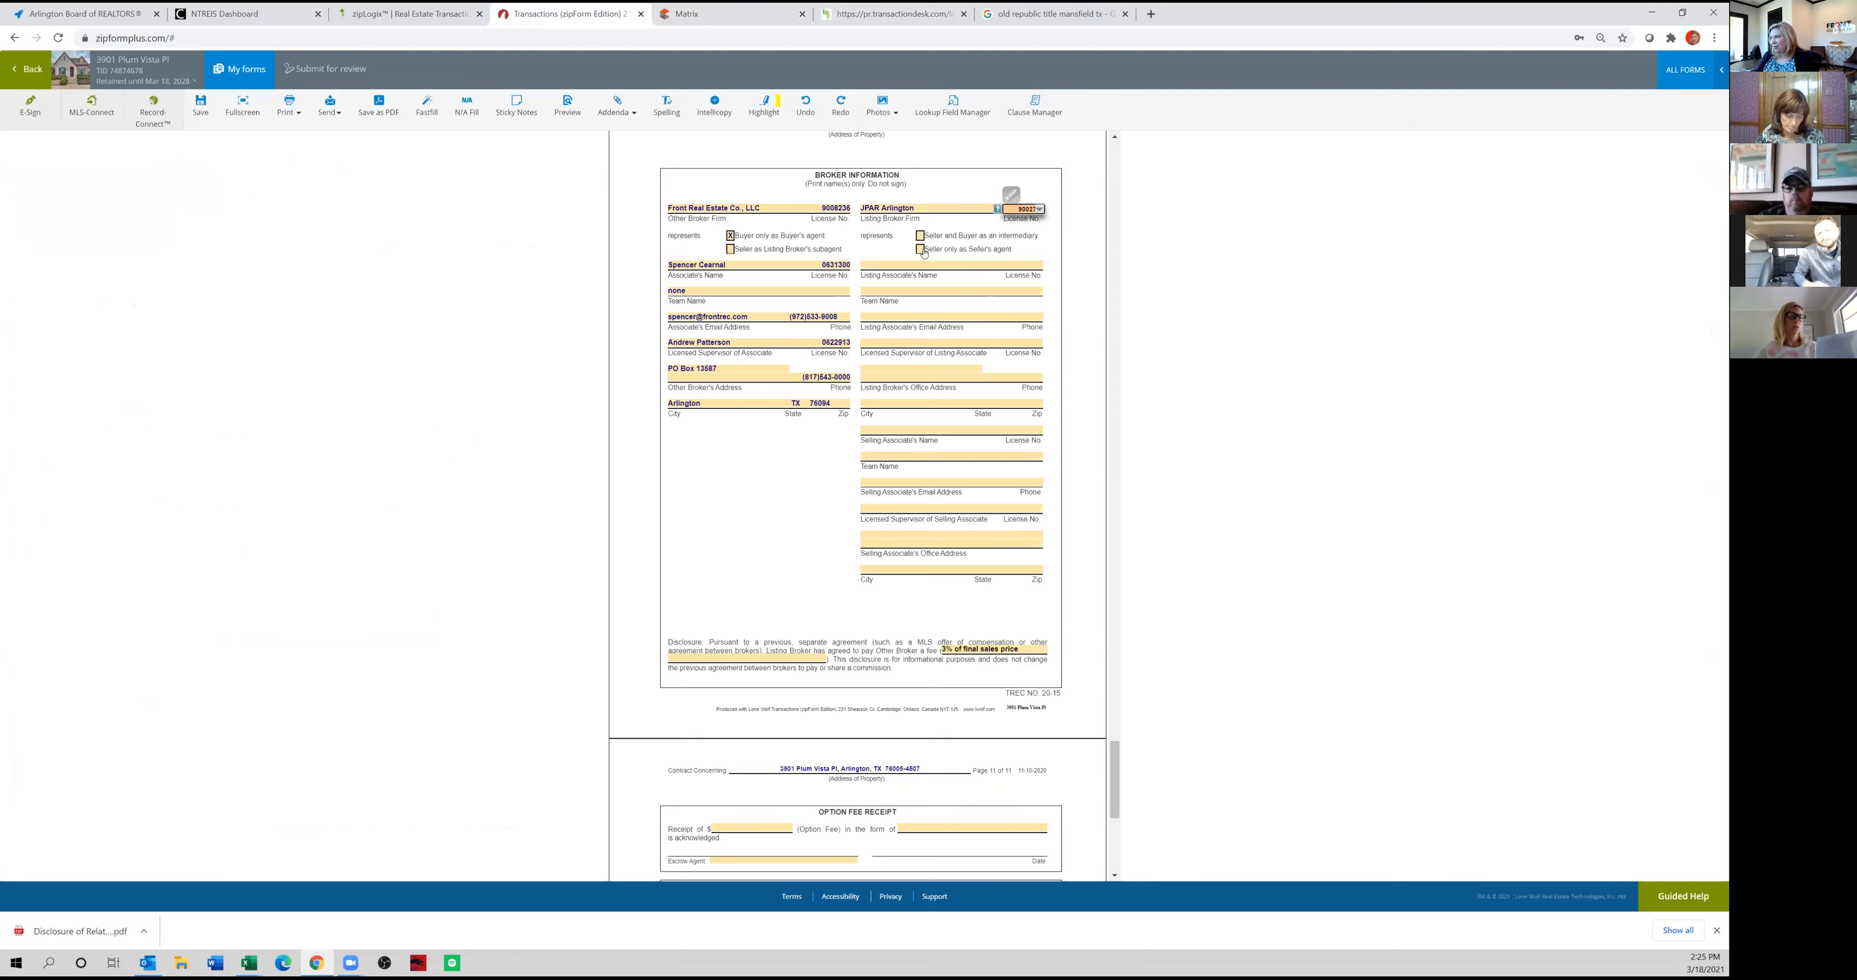
{"action": "left_click", "coordinate": [920, 249]}
Copy the listing associate's name and license number from the Matrix listing into the contract, and set the team name to "none".
{"action": "left_click", "coordinate": [710, 15]}
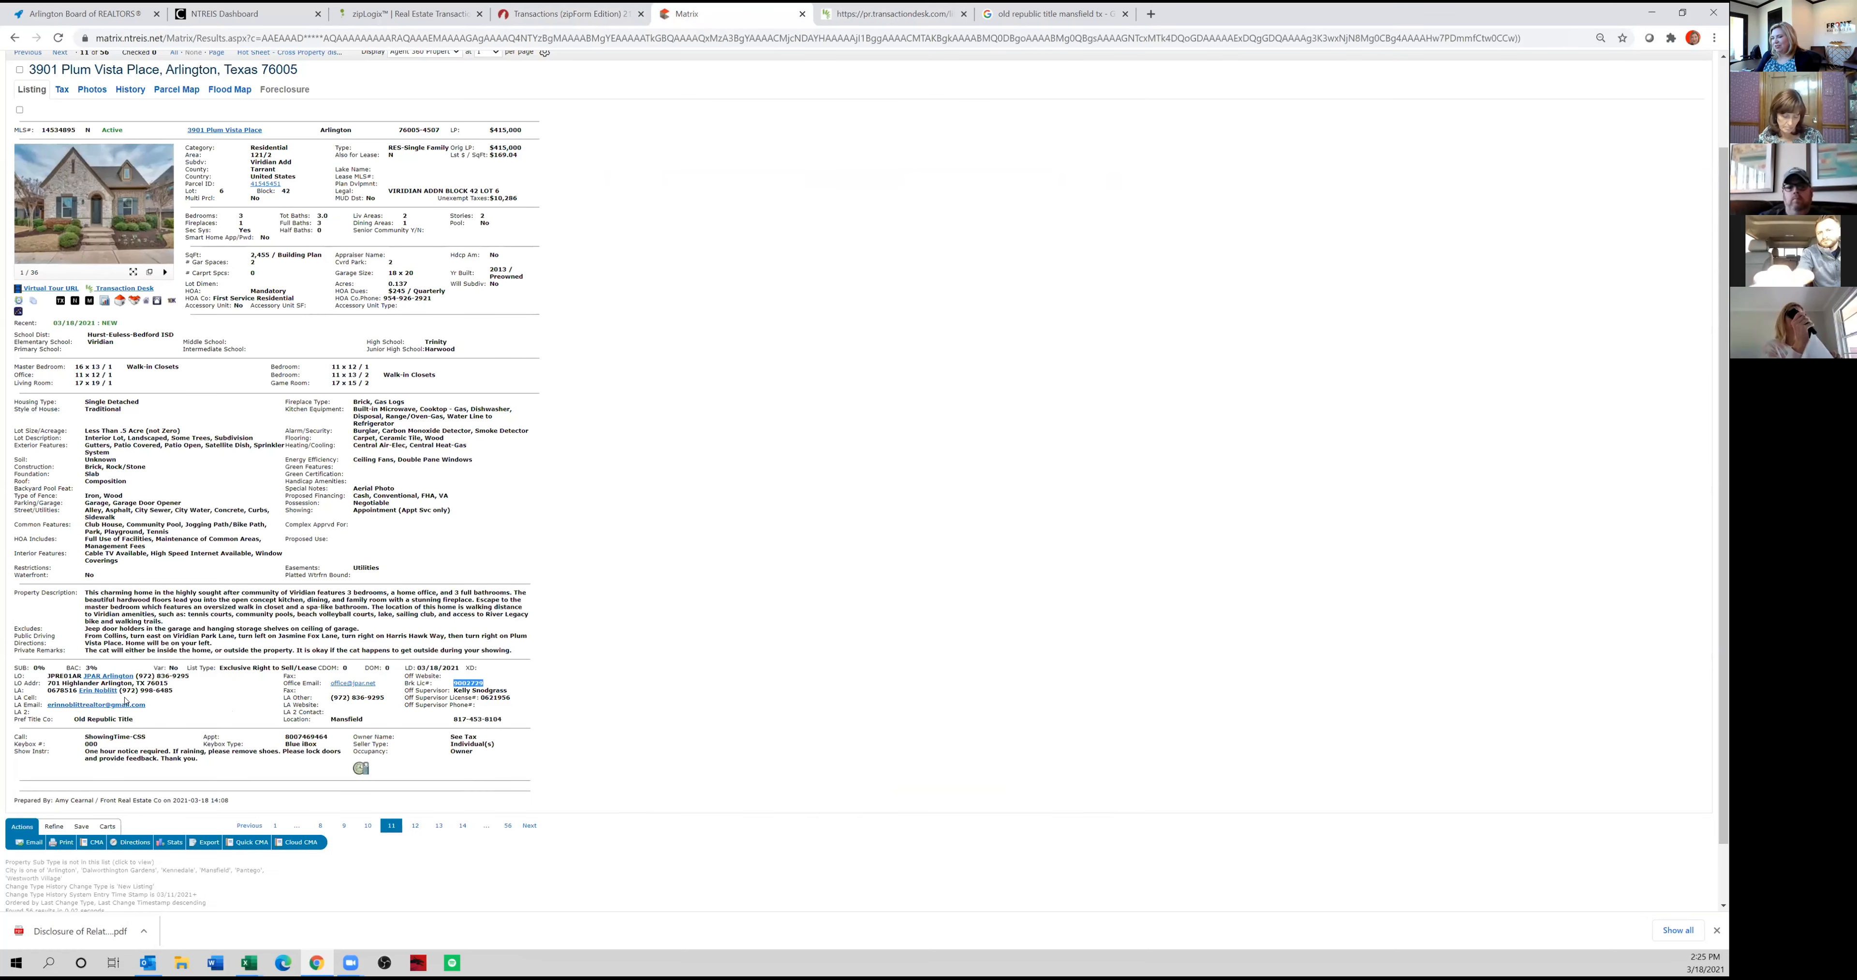
{"action": "left_click_drag", "start_coordinate": [118, 690], "coordinate": [78, 690]}
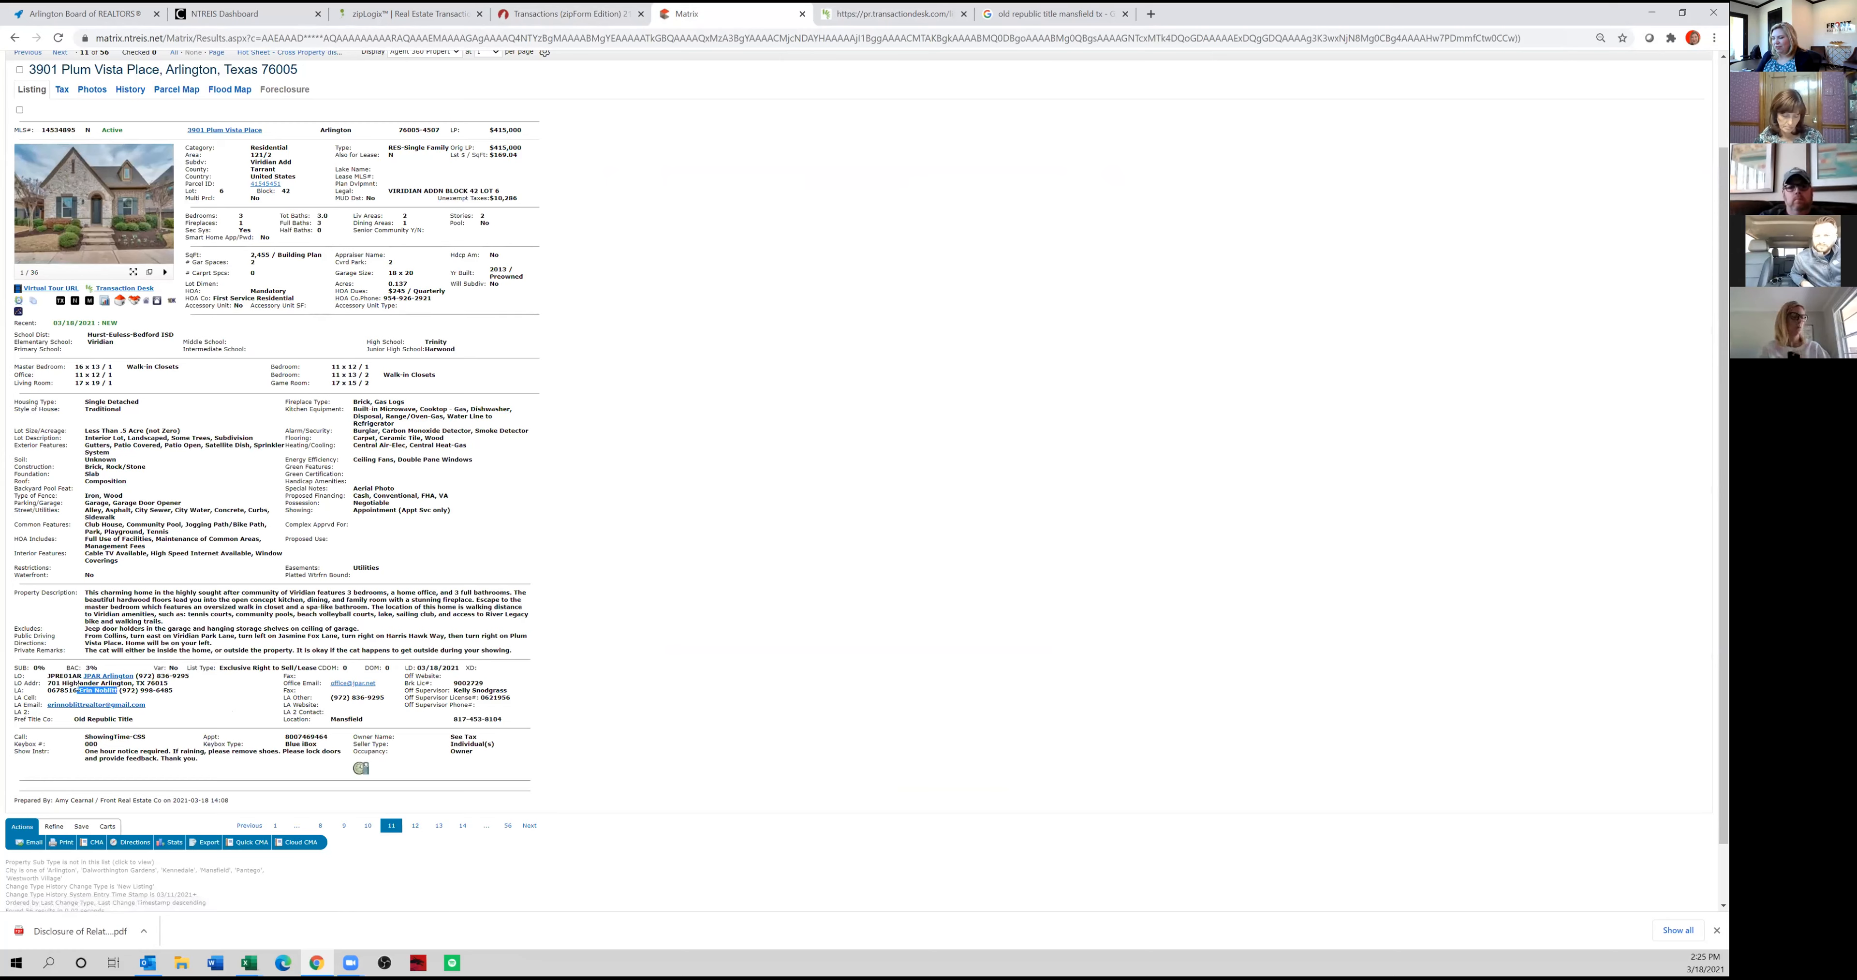
{"action": "left_click", "coordinate": [598, 16]}
{"action": "left_click", "coordinate": [914, 268]}
{"action": "left_click", "coordinate": [710, 15]}
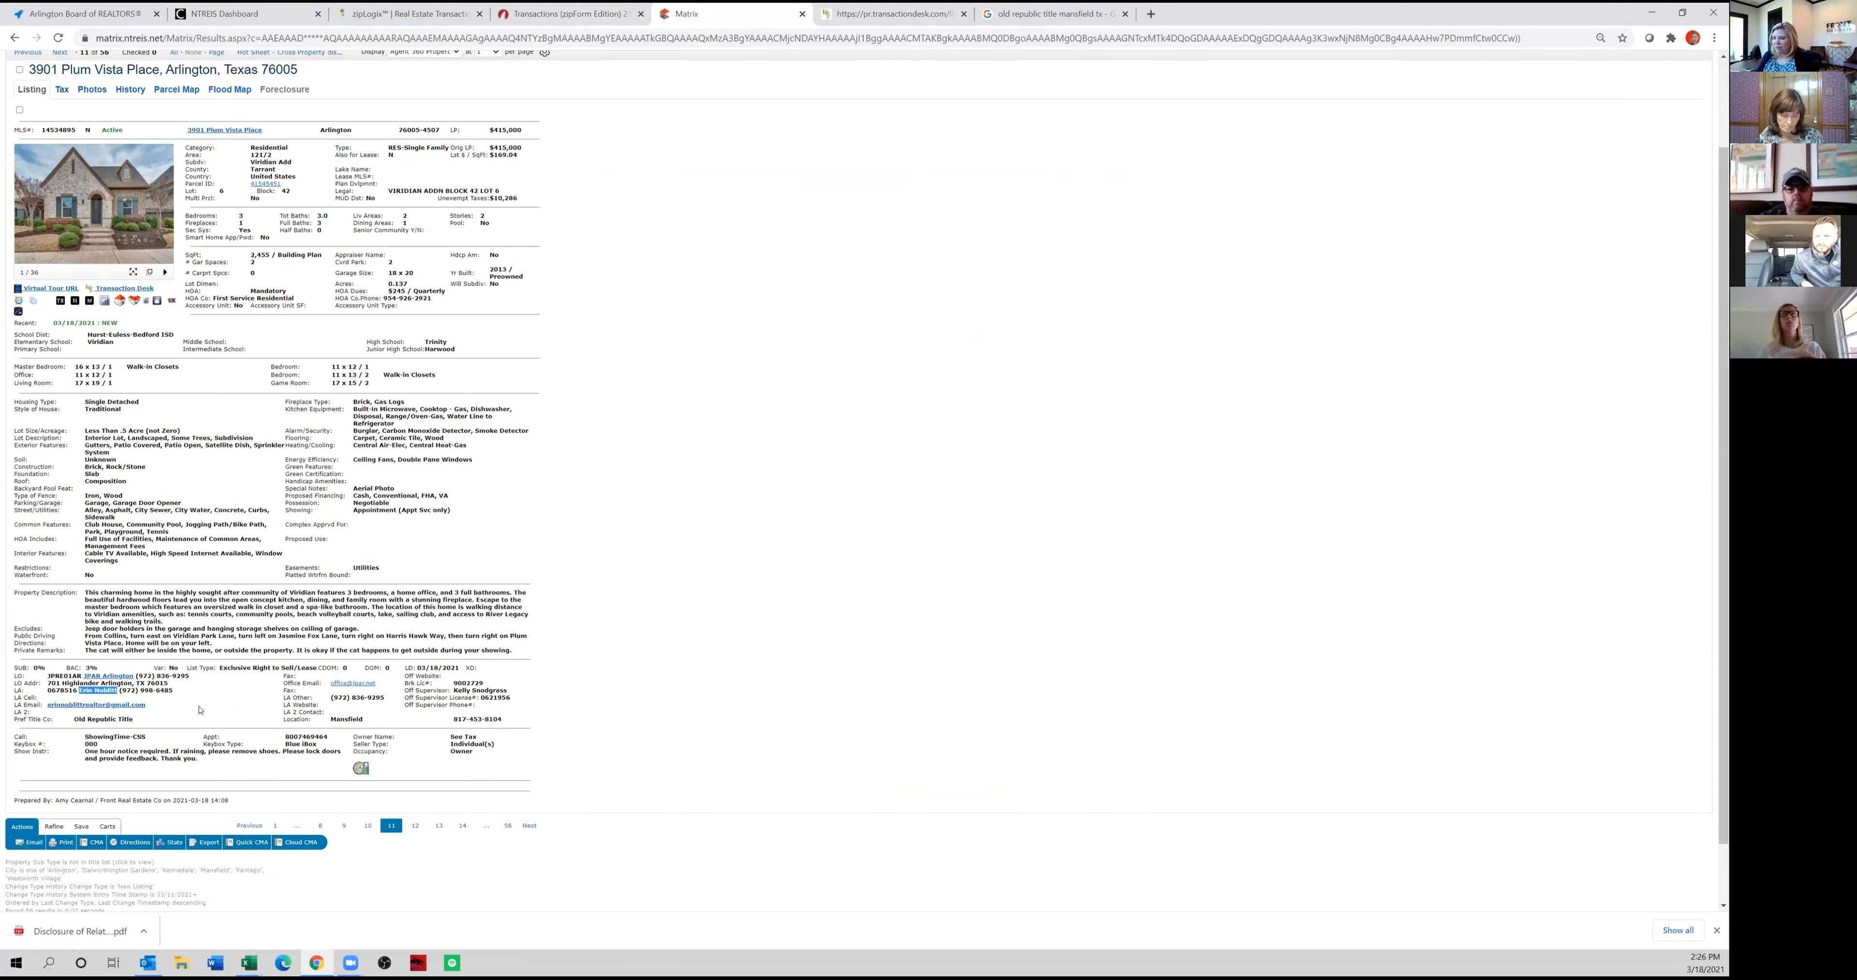
{"action": "left_click", "coordinate": [62, 690]}
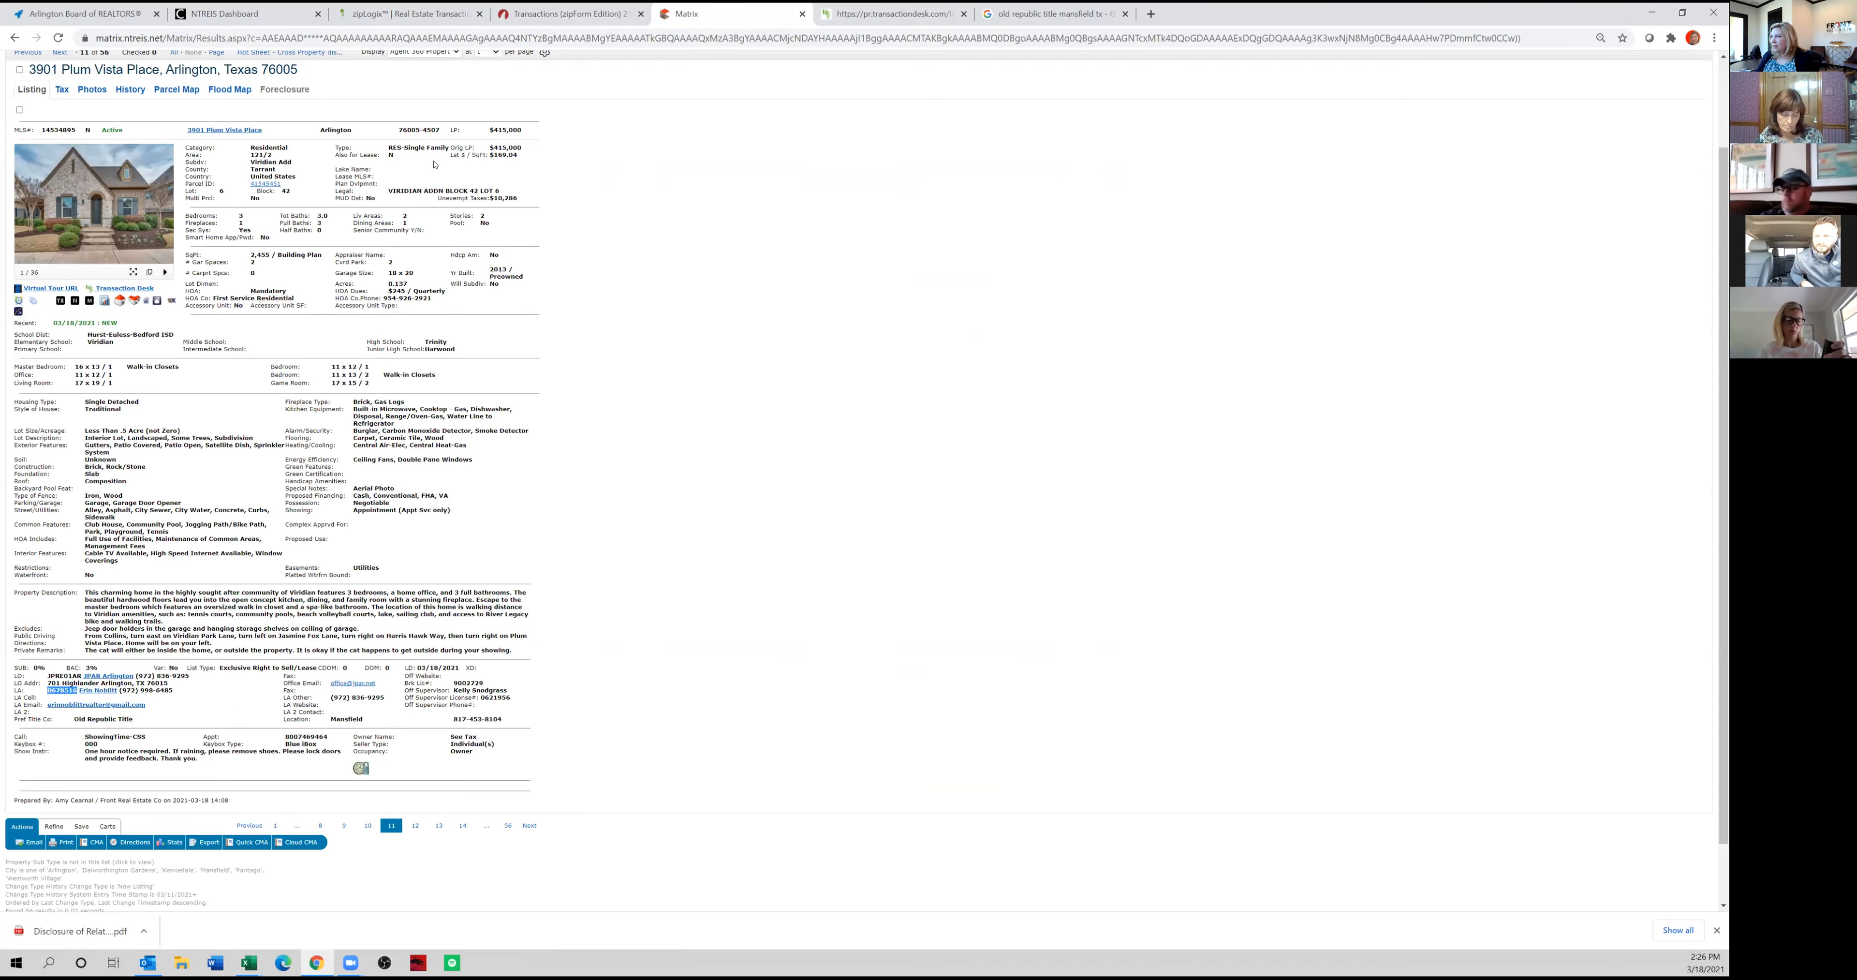
{"action": "left_click", "coordinate": [561, 20]}
{"action": "left_click", "coordinate": [1026, 264]}
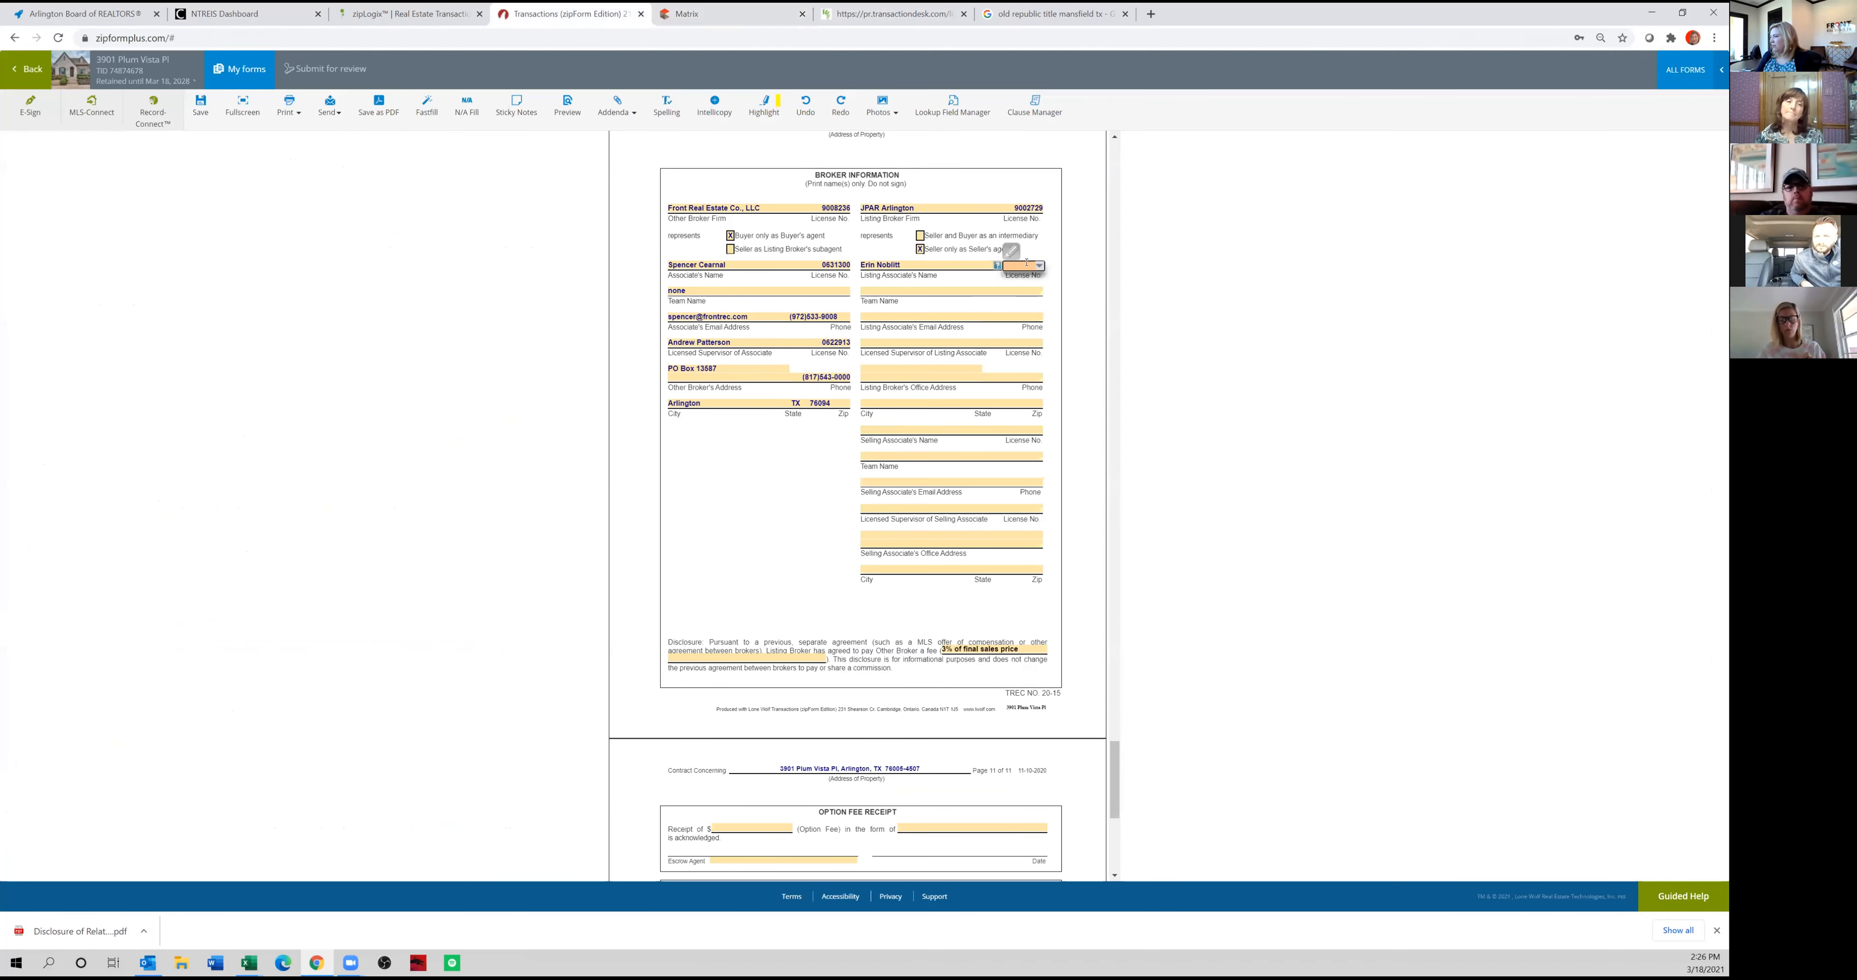
{"action": "left_click", "coordinate": [955, 288]}
{"action": "type", "text": "none"}
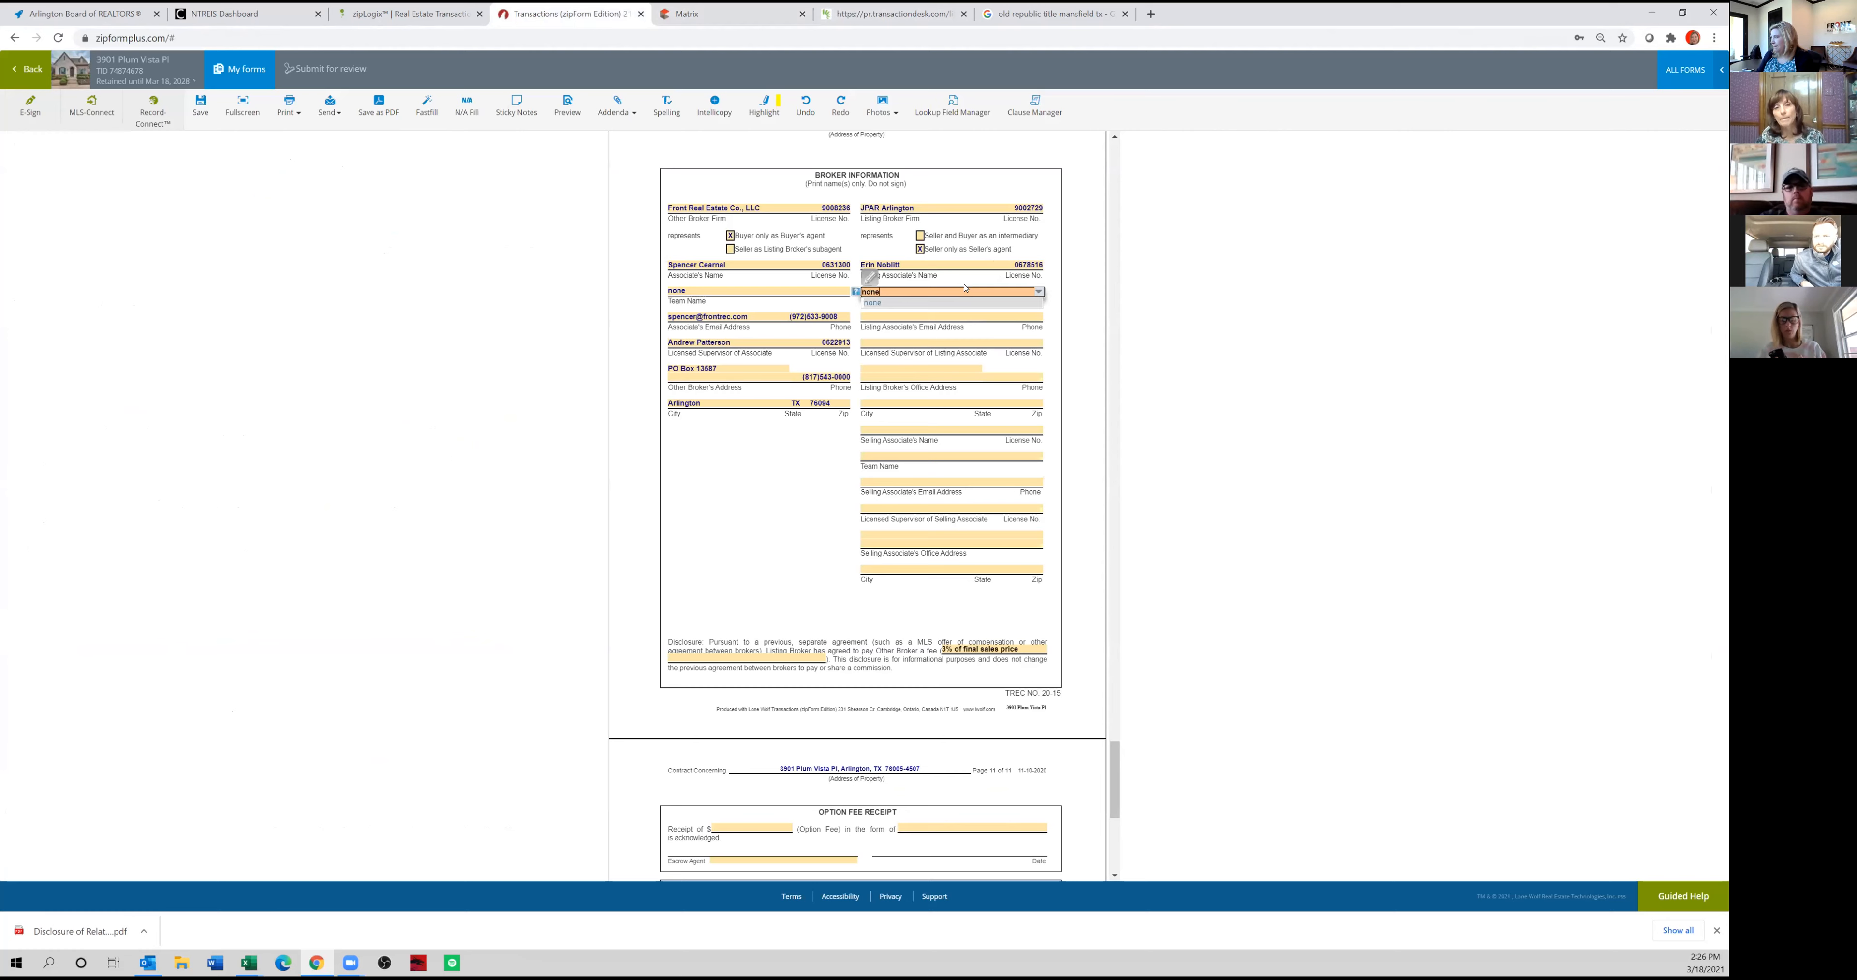
Copy the listing associate's e-mail address and phone number from the Matrix listing into the Broker Information section.
{"action": "key", "text": "Tab"}
{"action": "left_click", "coordinate": [764, 22]}
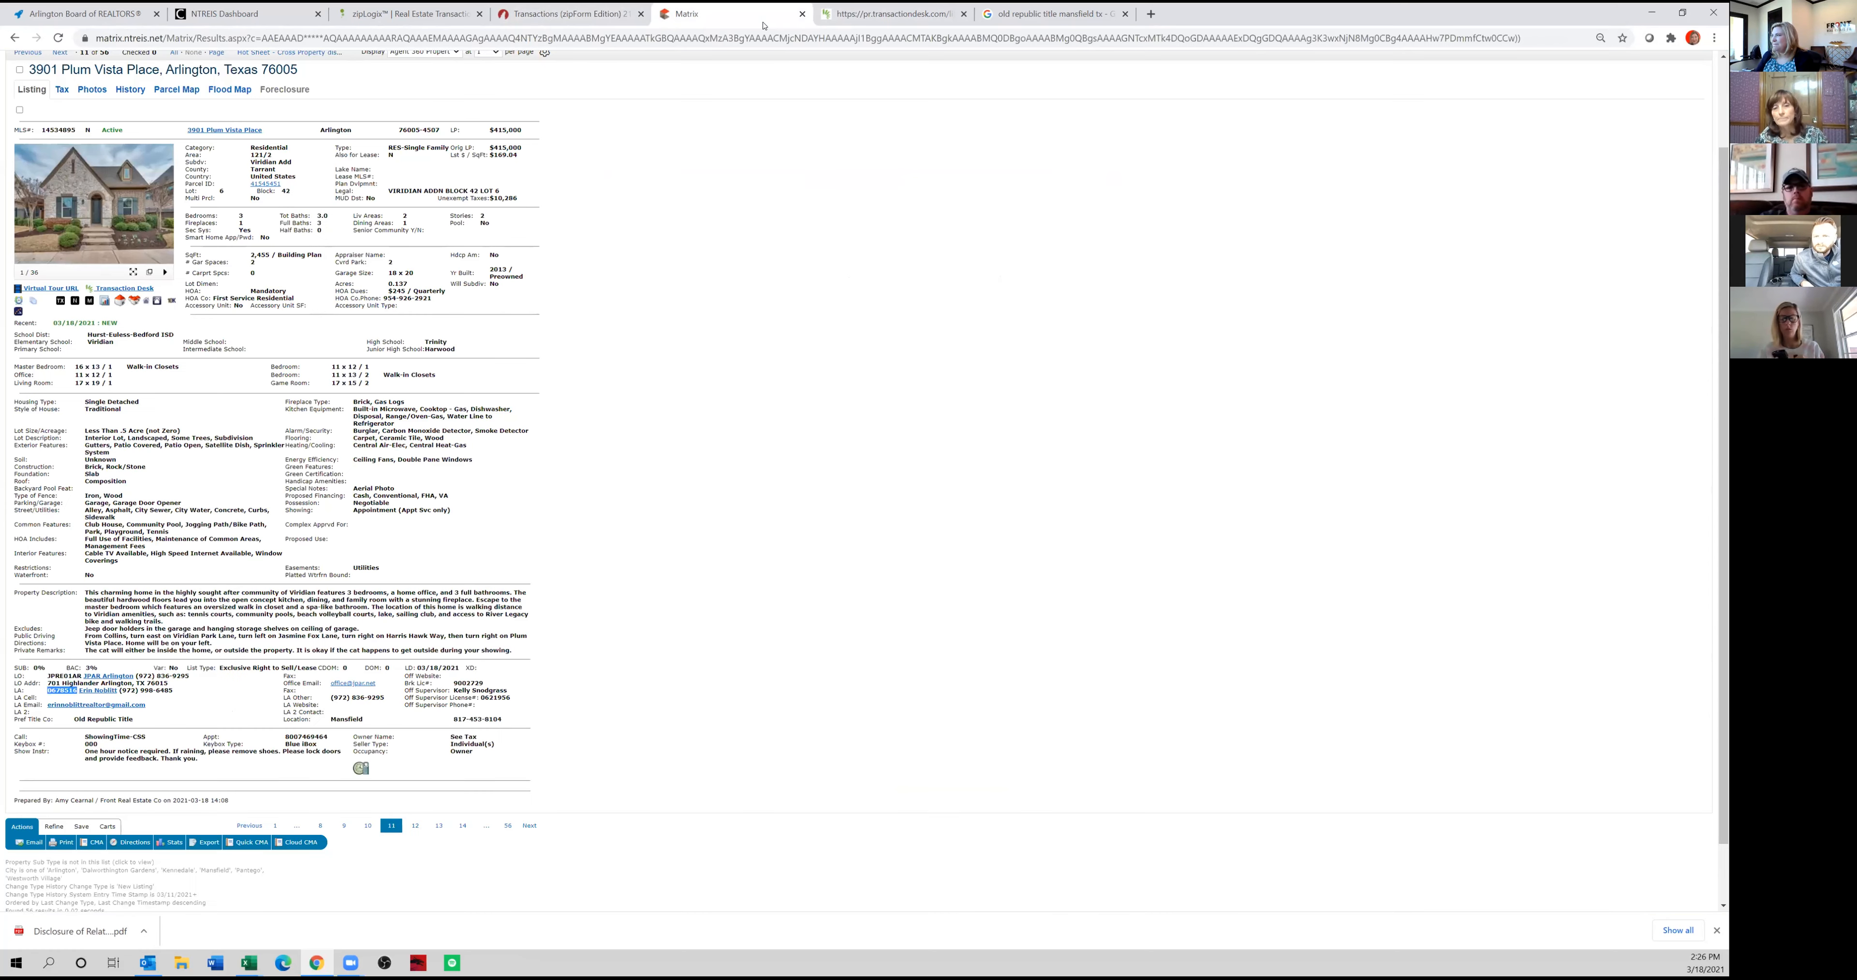
{"action": "left_click_drag", "start_coordinate": [148, 704], "coordinate": [46, 705]}
{"action": "key", "text": "ctrl+c"}
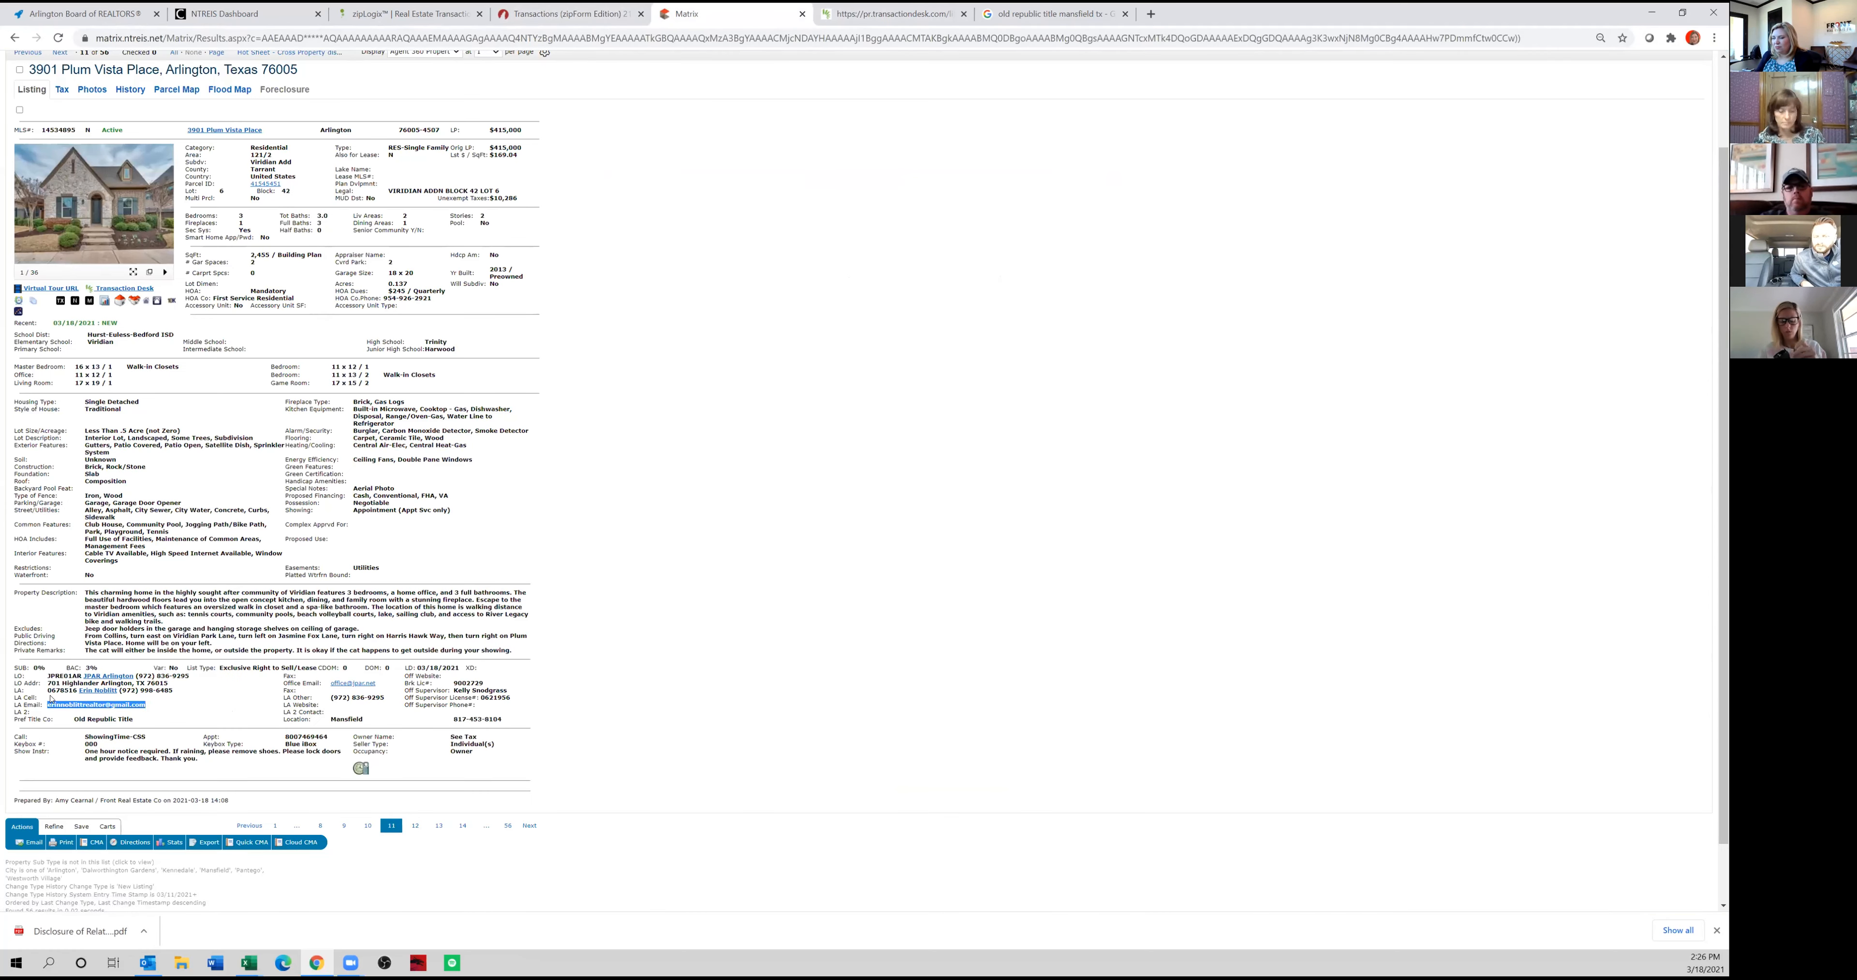
{"action": "left_click", "coordinate": [570, 15]}
{"action": "key", "text": "ctrl+v"}
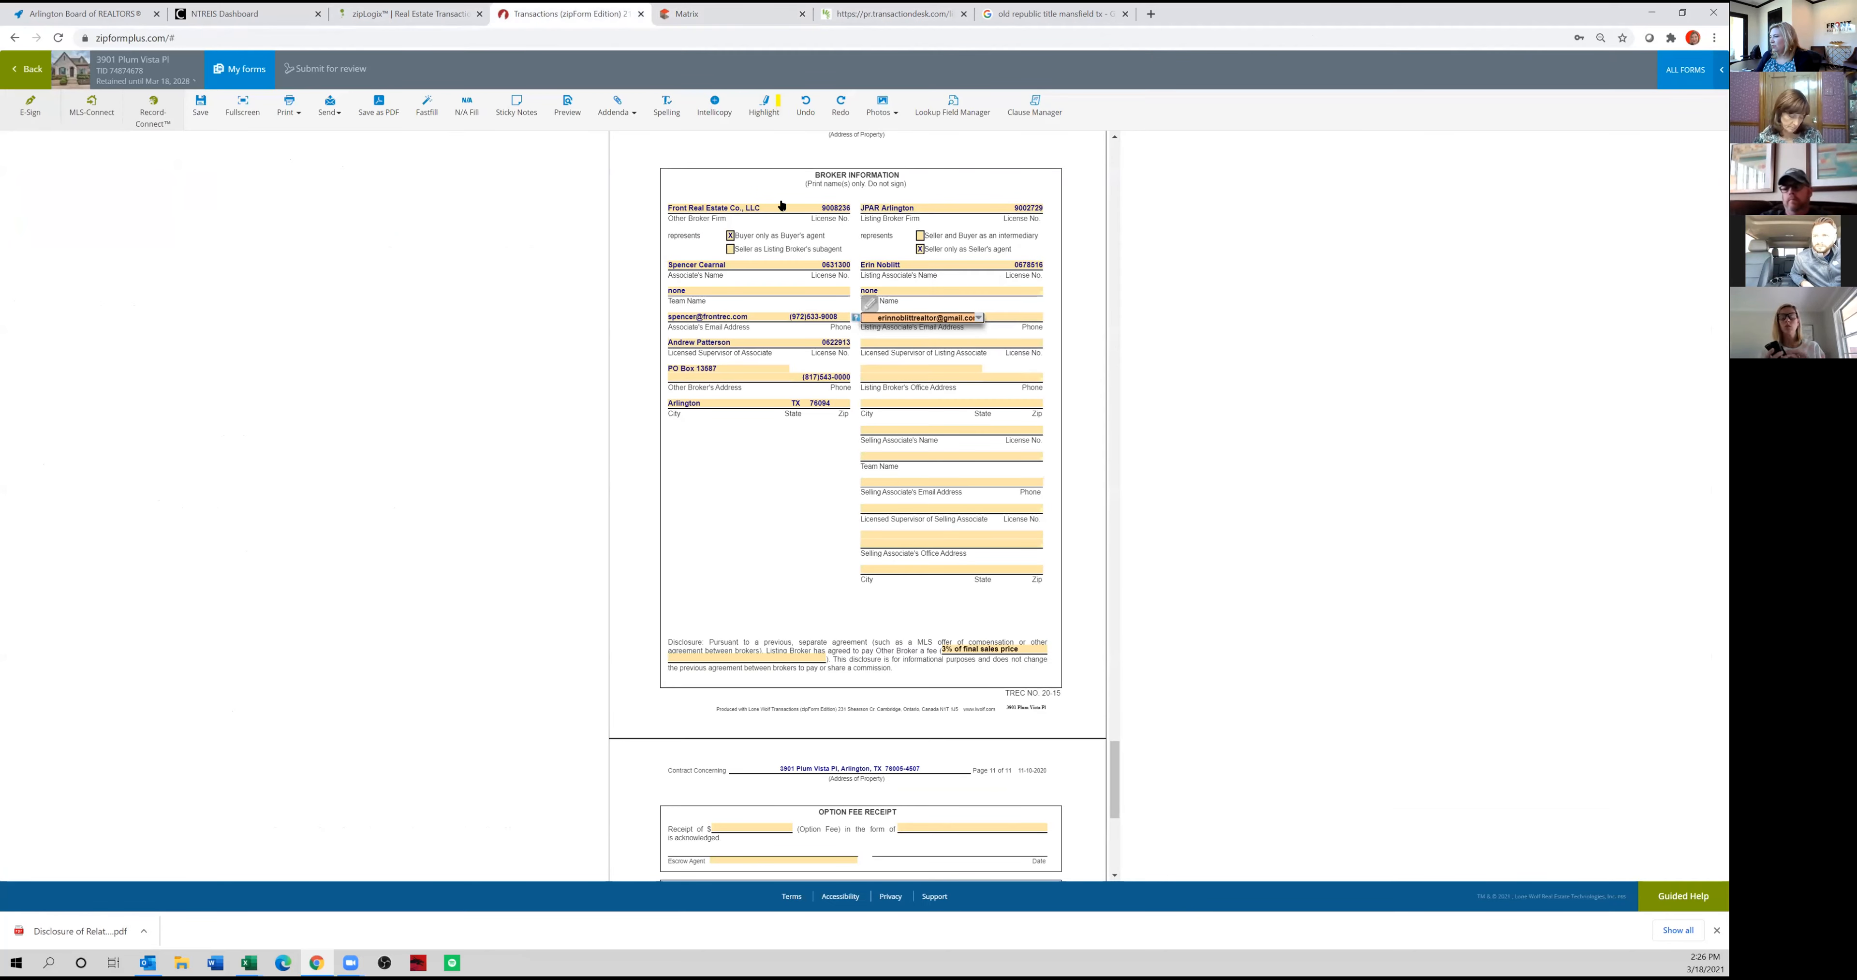
{"action": "left_click", "coordinate": [751, 13]}
{"action": "left_click_drag", "start_coordinate": [174, 690], "coordinate": [119, 691]}
{"action": "key", "text": "ctrl+c"}
{"action": "left_click", "coordinate": [559, 13]}
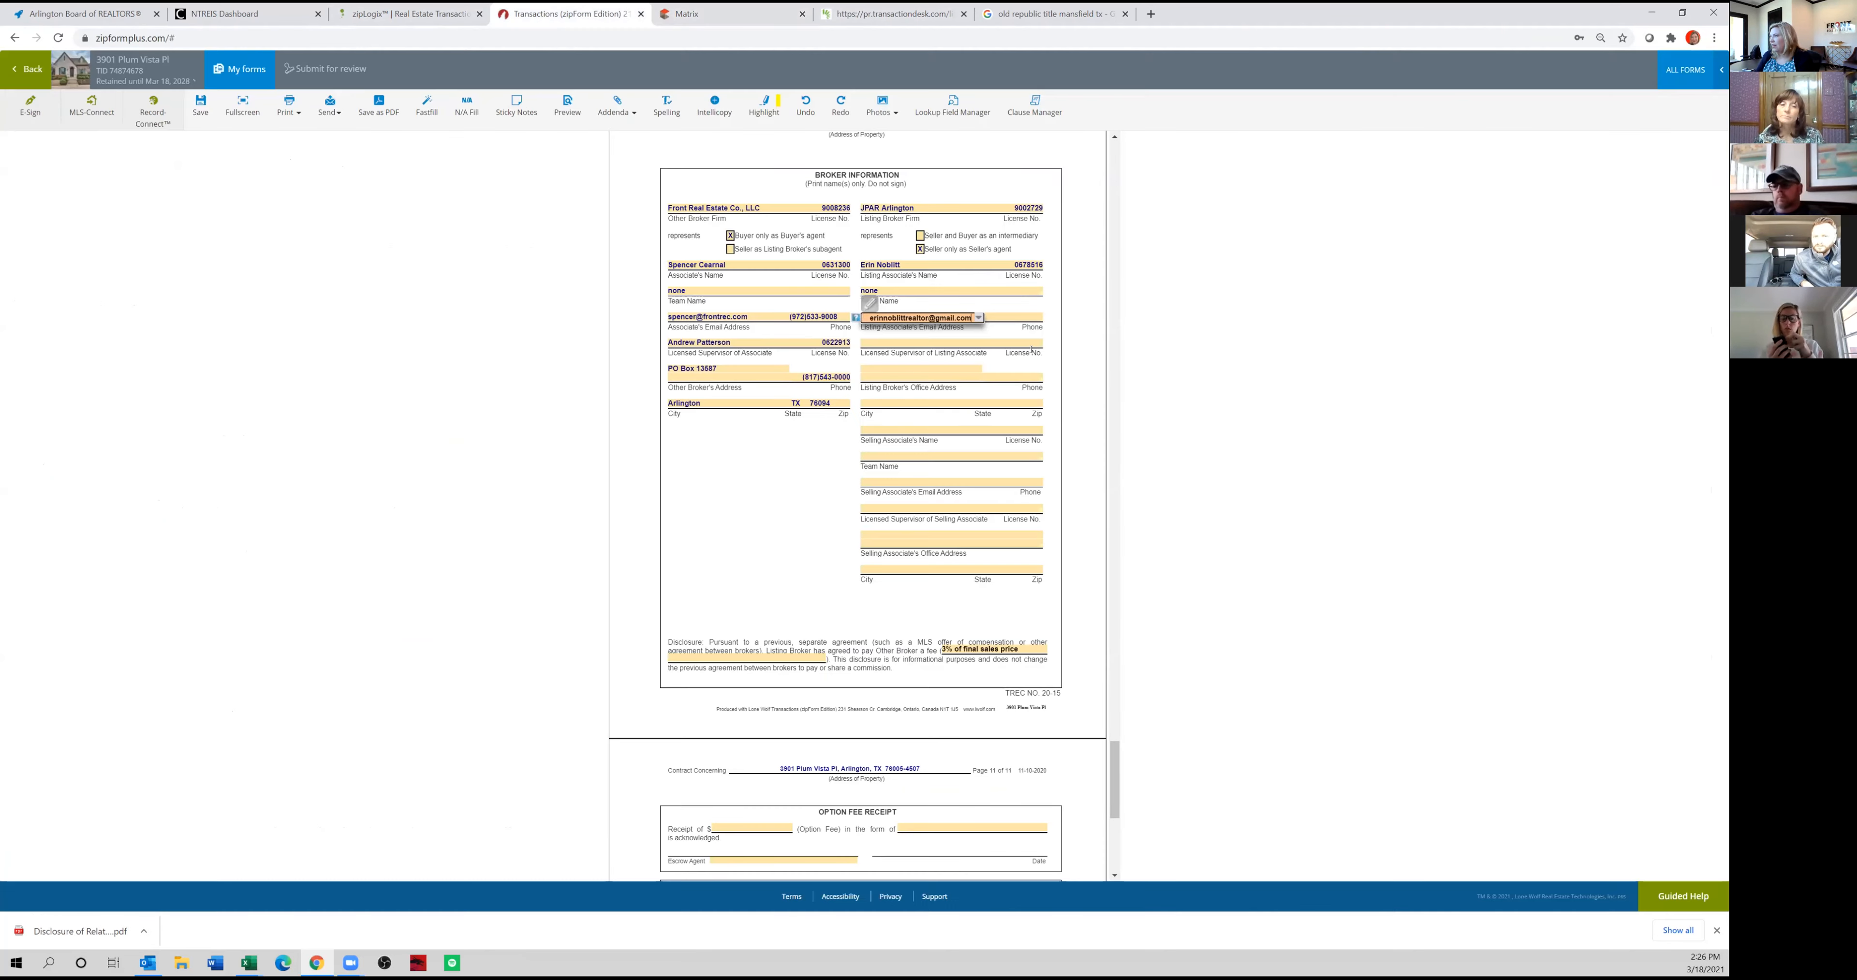
{"action": "left_click", "coordinate": [1022, 317]}
{"action": "key", "text": "ctrl+v"}
Enter the name of the listing associate's licensed supervisor and copy the supervisor's license number from the Matrix listing into the contract.
{"action": "left_click", "coordinate": [899, 343]}
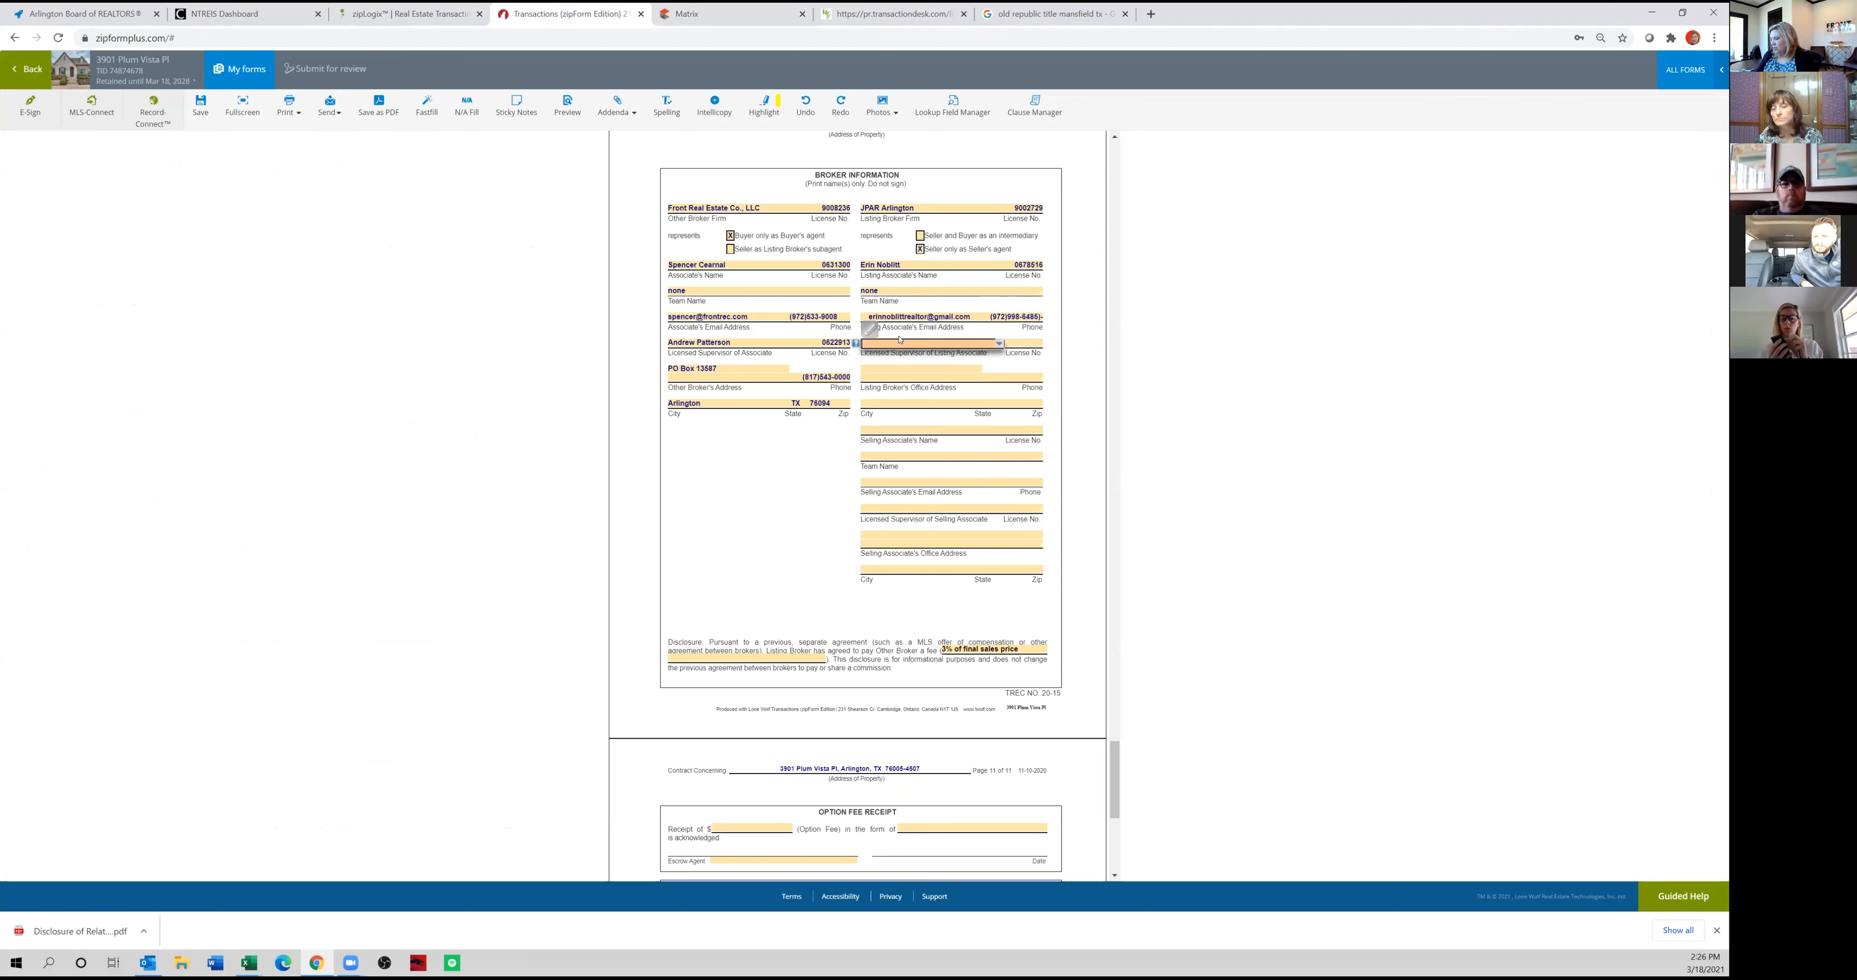
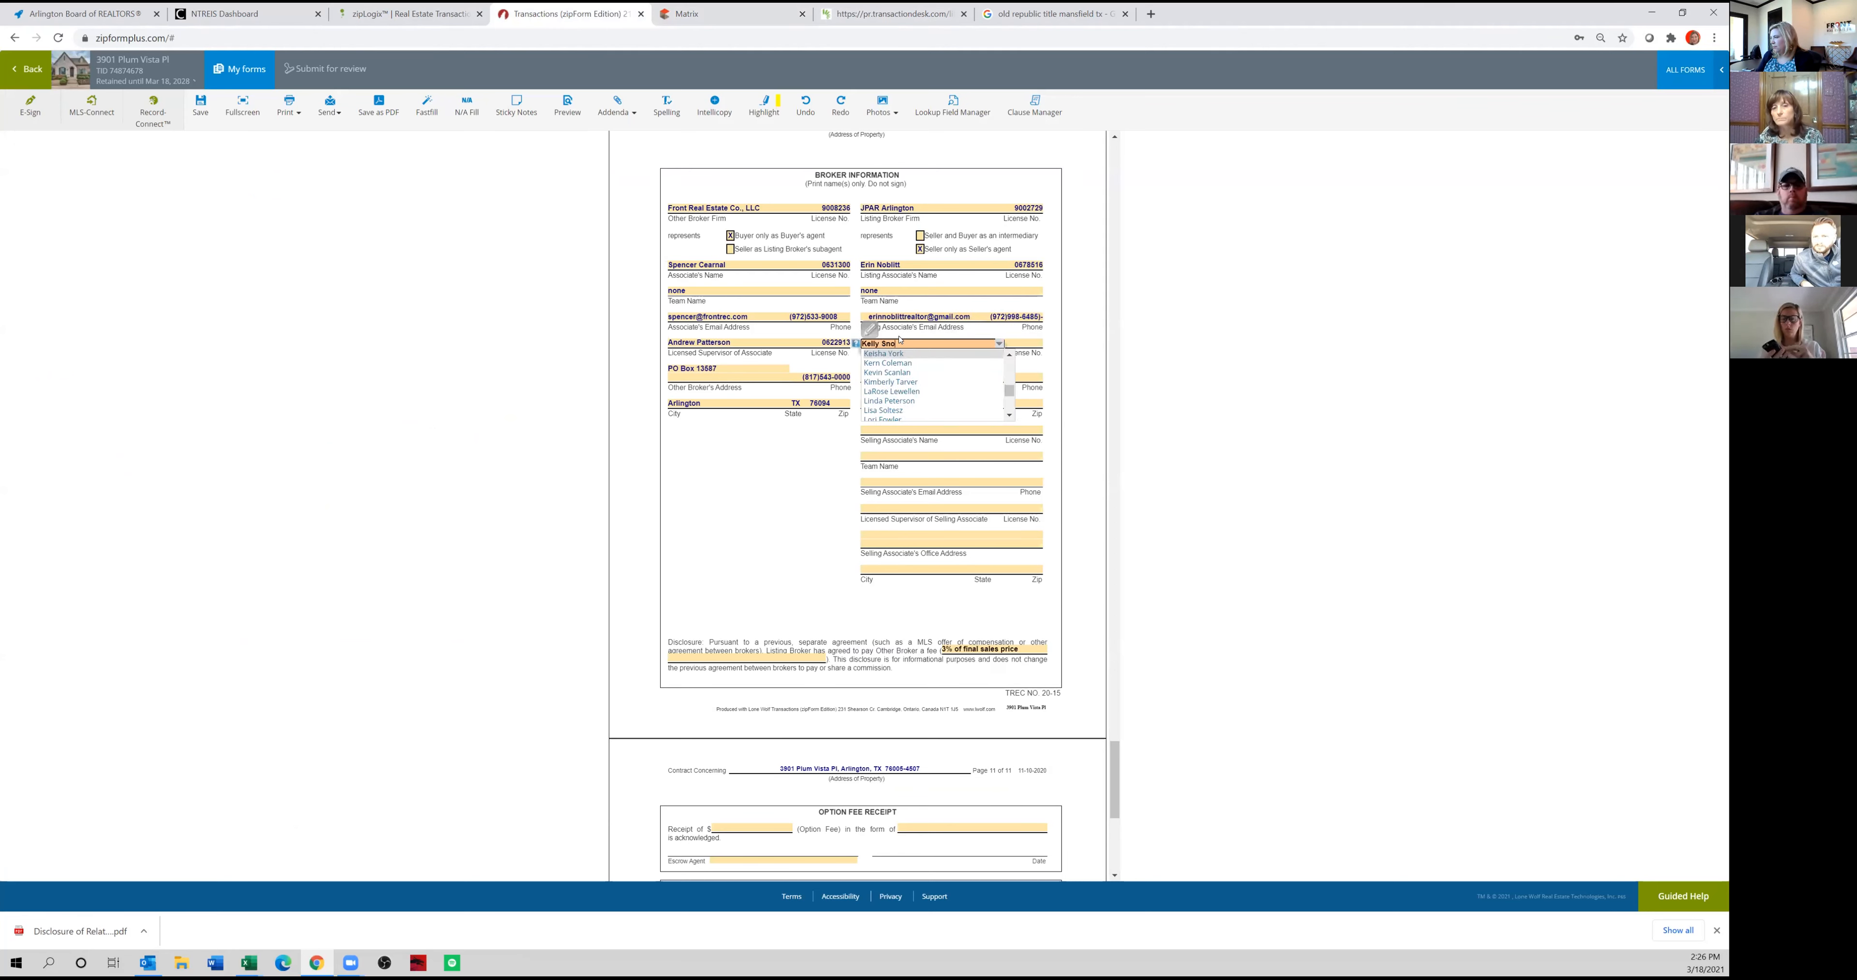
{"action": "key", "text": "Tab"}
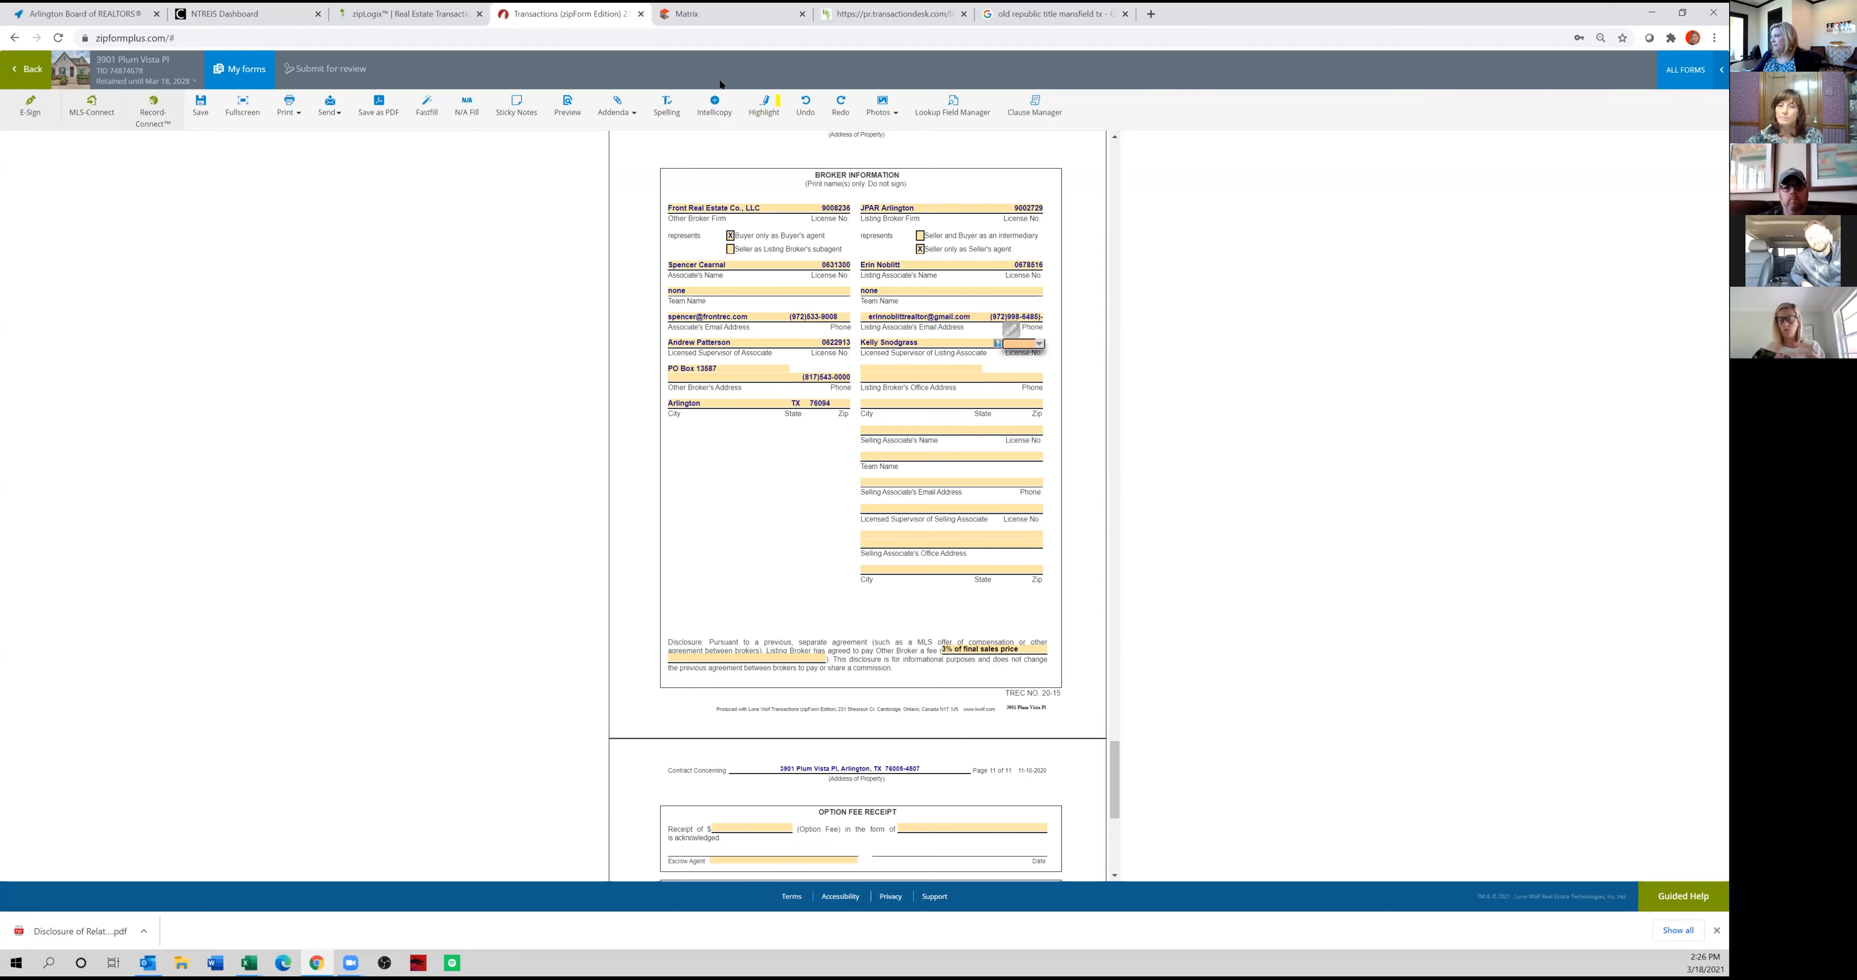
{"action": "left_click", "coordinate": [713, 13]}
{"action": "double_click", "coordinate": [495, 697]}
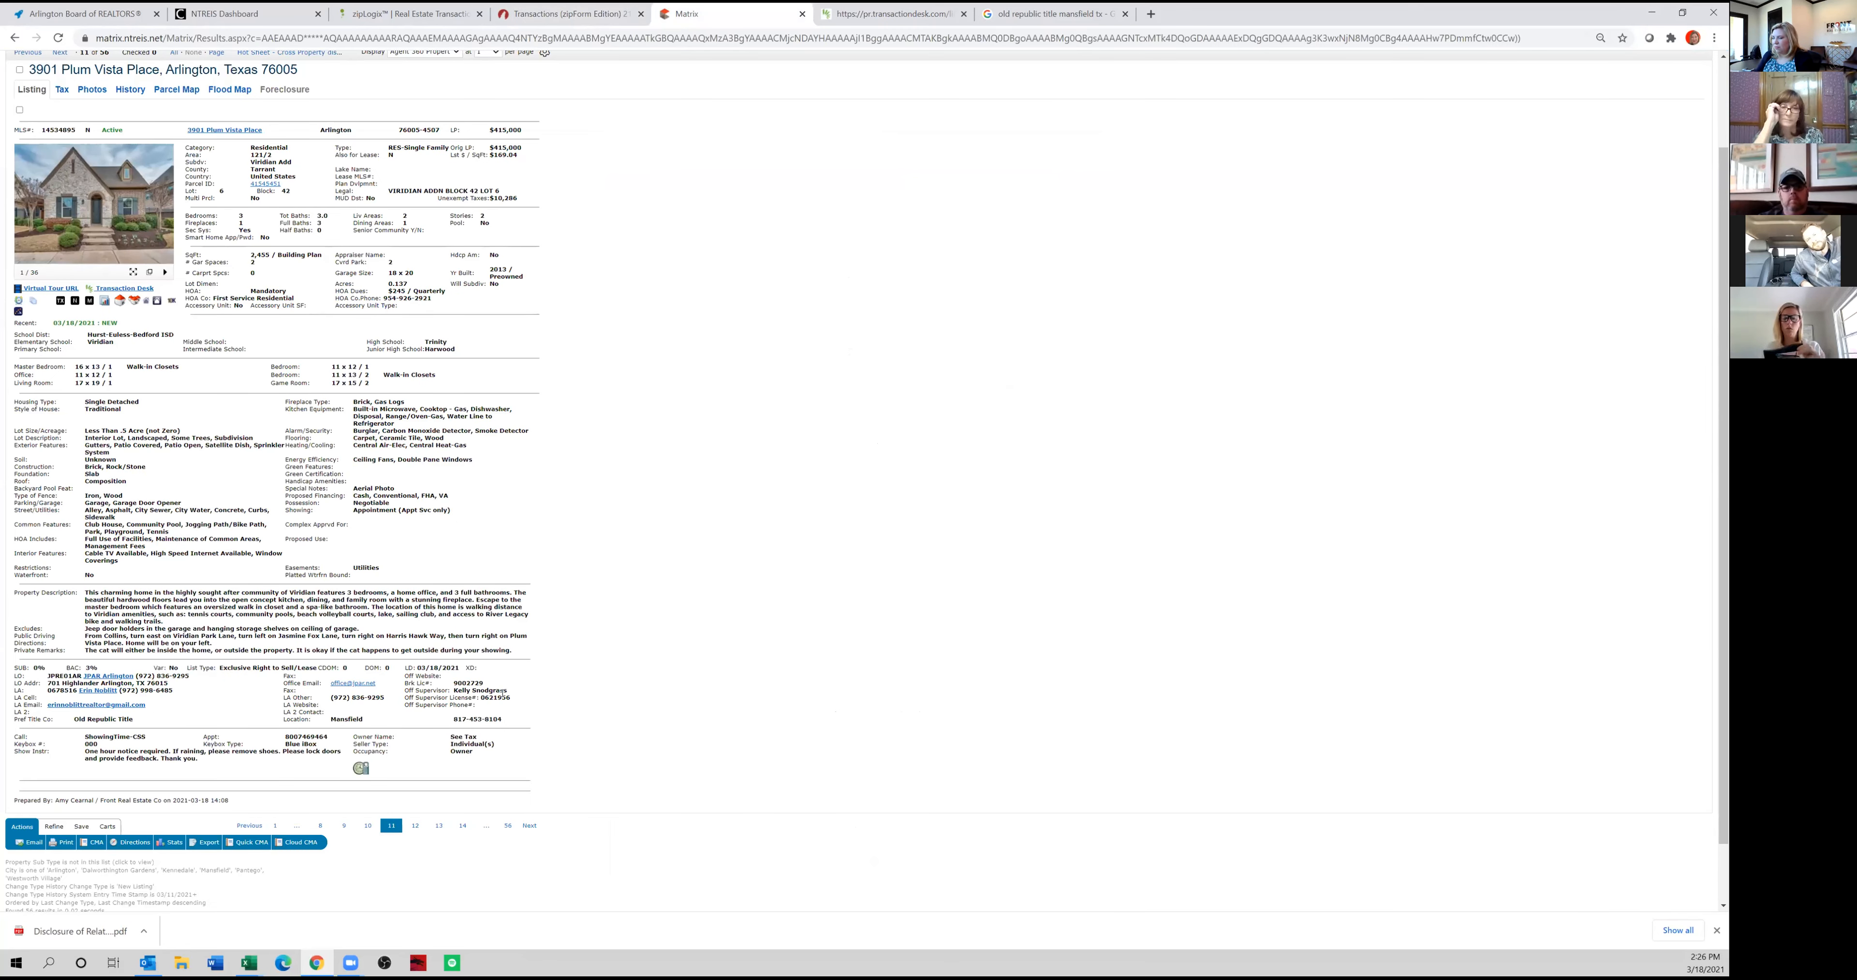
{"action": "left_click", "coordinate": [592, 14]}
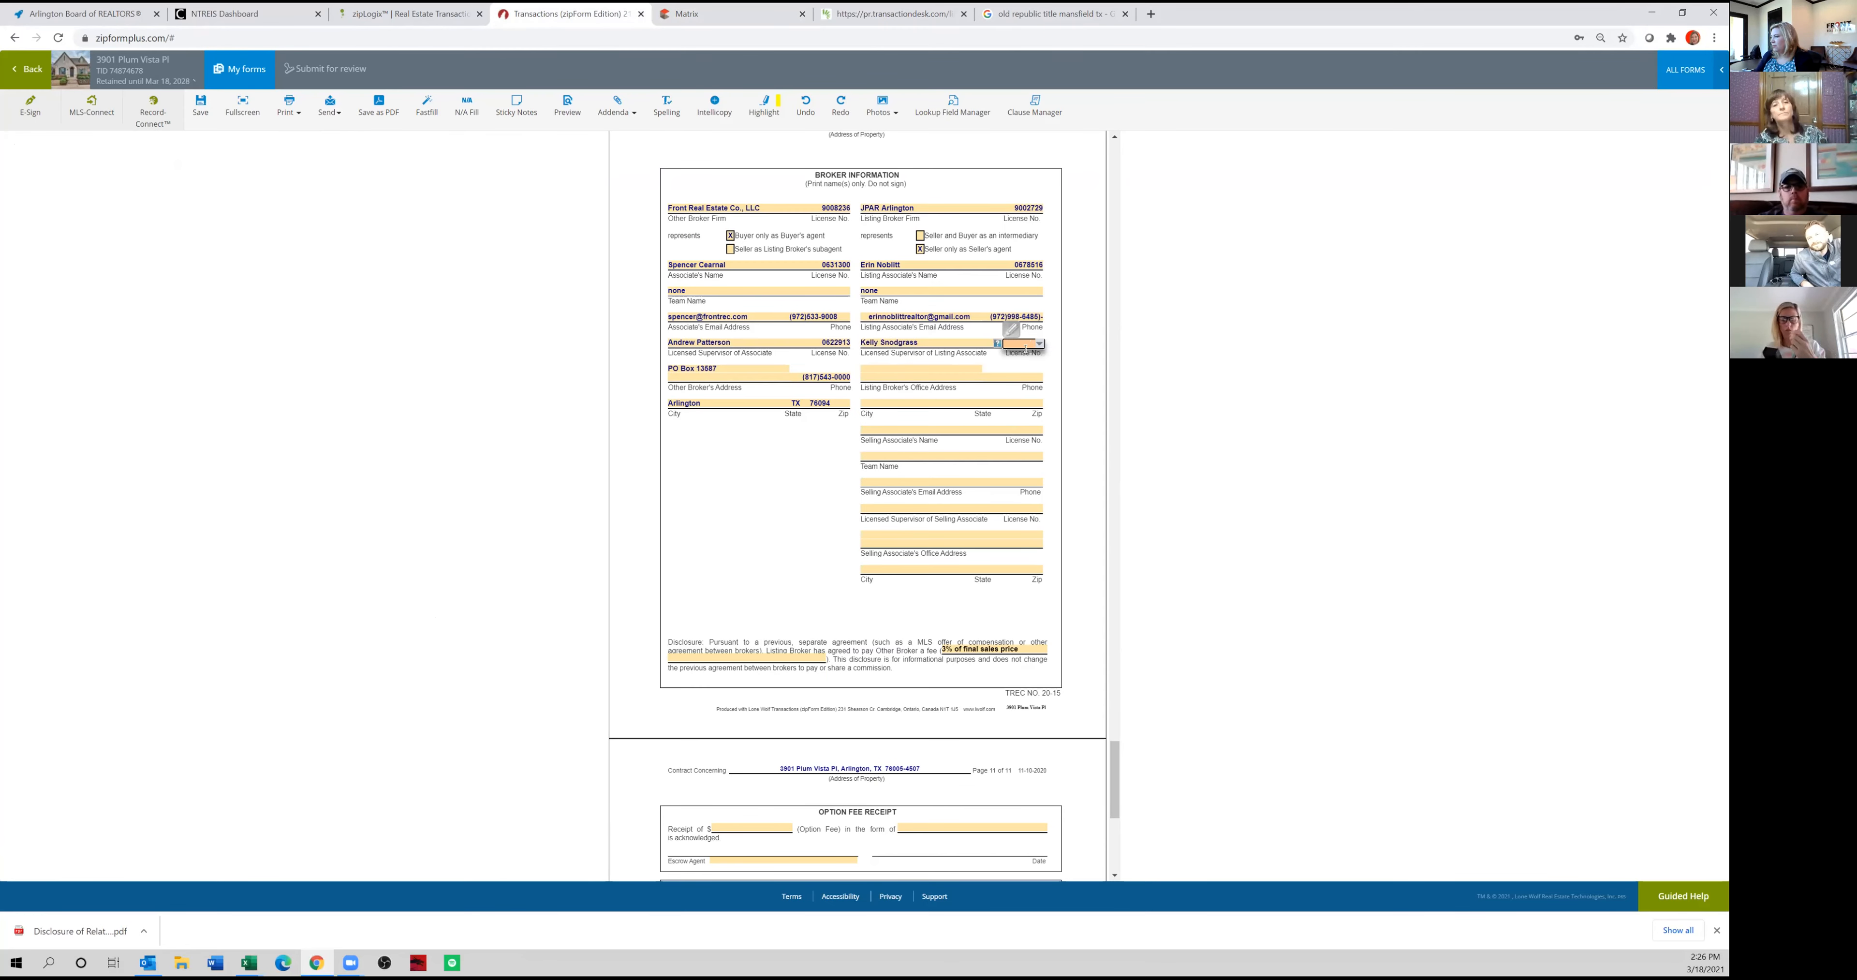
Copy the listing broker's office address from the Matrix listing into the contract's Broker Information section.
{"action": "left_click", "coordinate": [721, 14]}
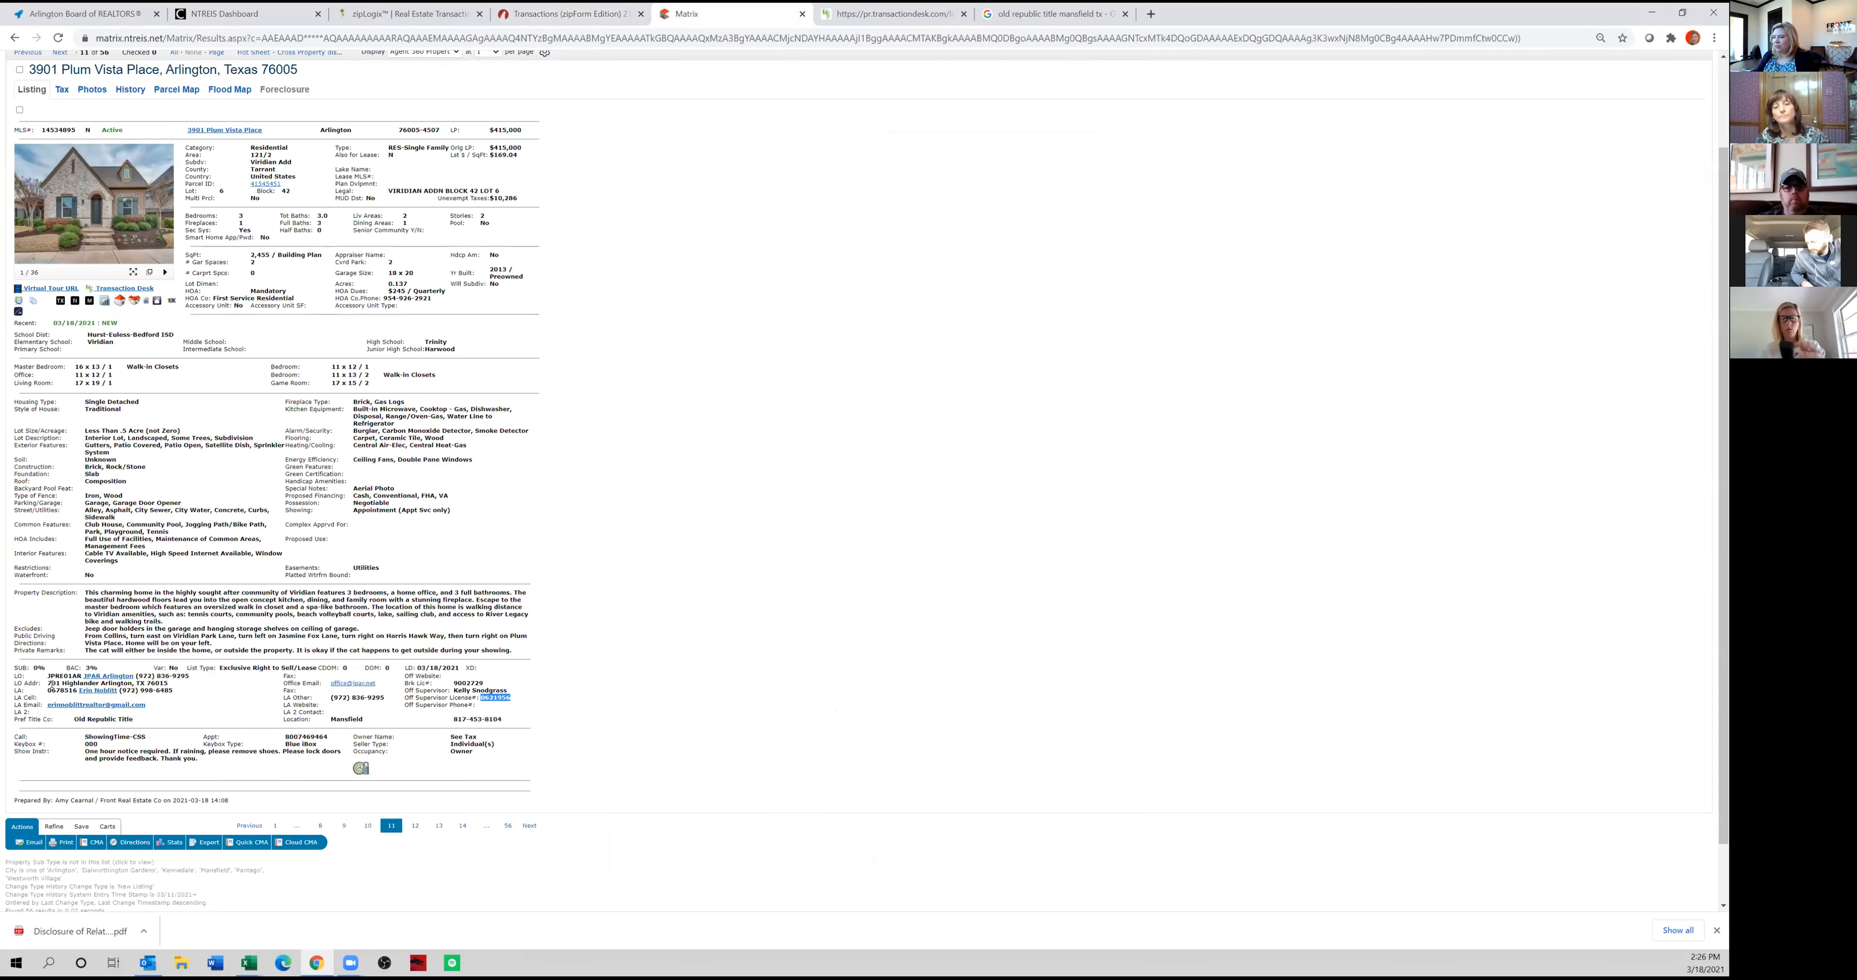
{"action": "left_click_drag", "start_coordinate": [165, 682], "coordinate": [48, 683]}
{"action": "key", "text": "ctrl+c"}
{"action": "left_click", "coordinate": [574, 22]}
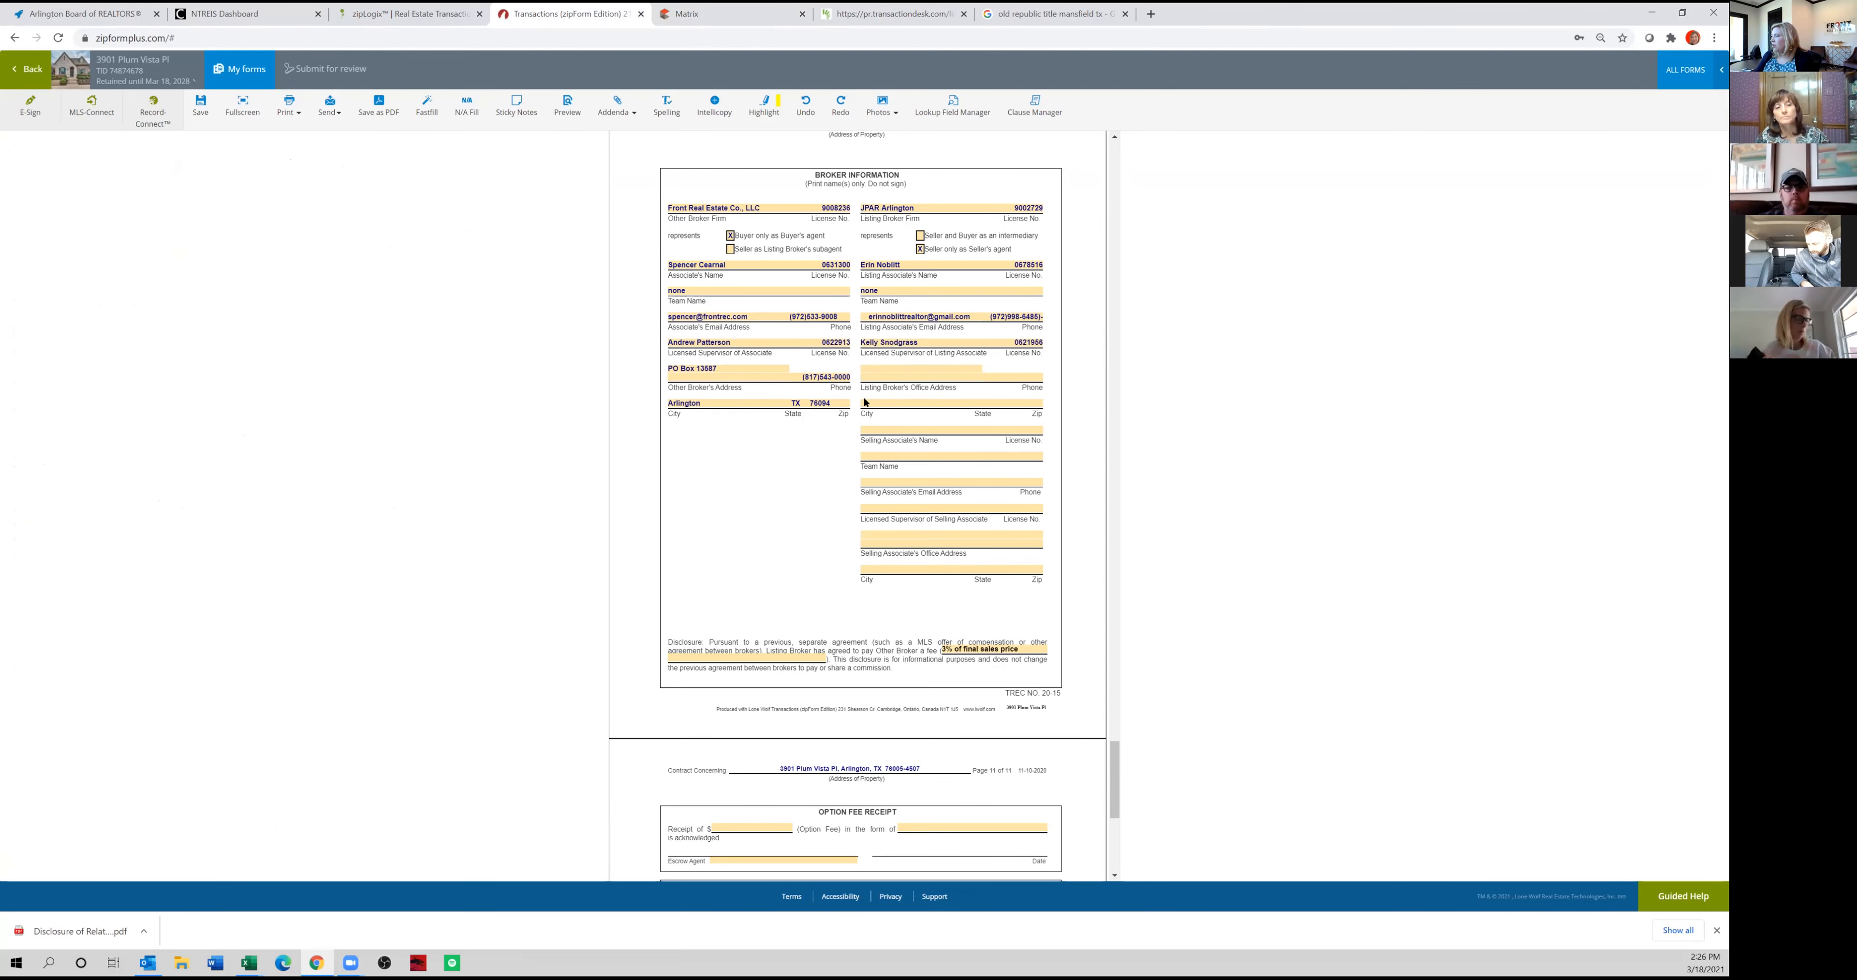
{"action": "key", "text": "ctrl+v"}
{"action": "type", "text": "5"}
Copy the listing broker's office phone number from the Matrix listing into the contract, and return to the transaction's documents.
{"action": "left_click", "coordinate": [1010, 387]}
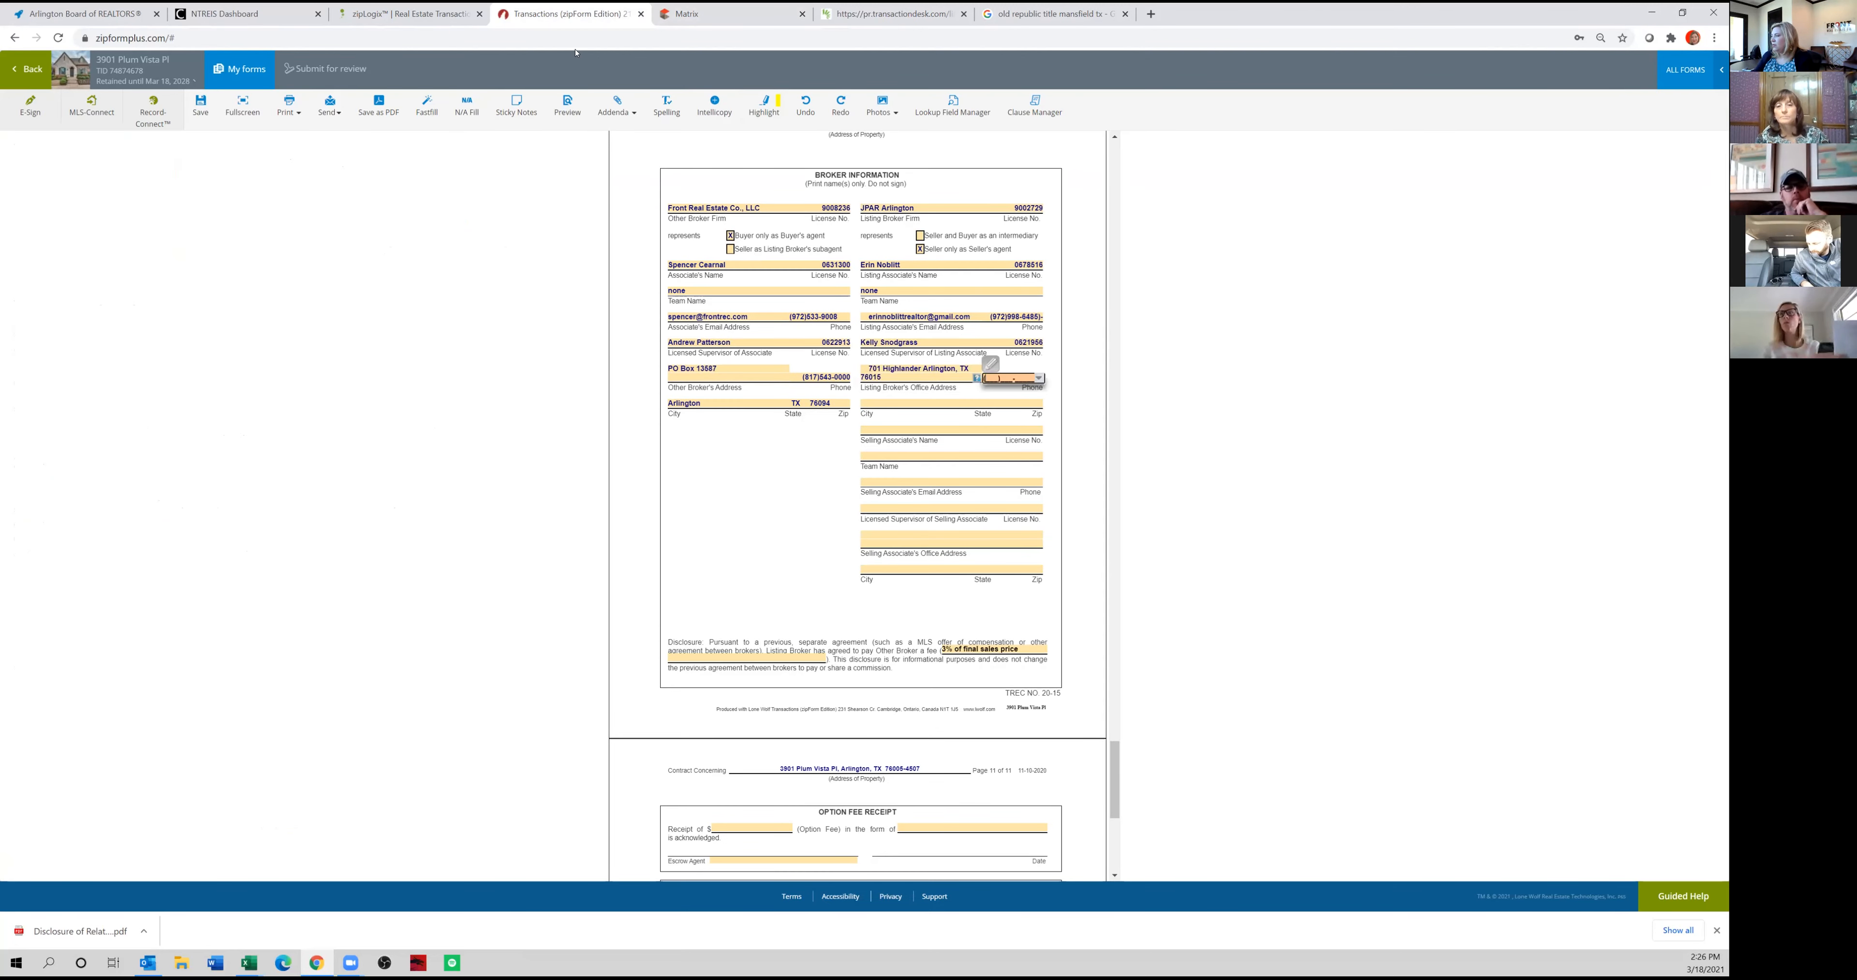
{"action": "left_click", "coordinate": [688, 13]}
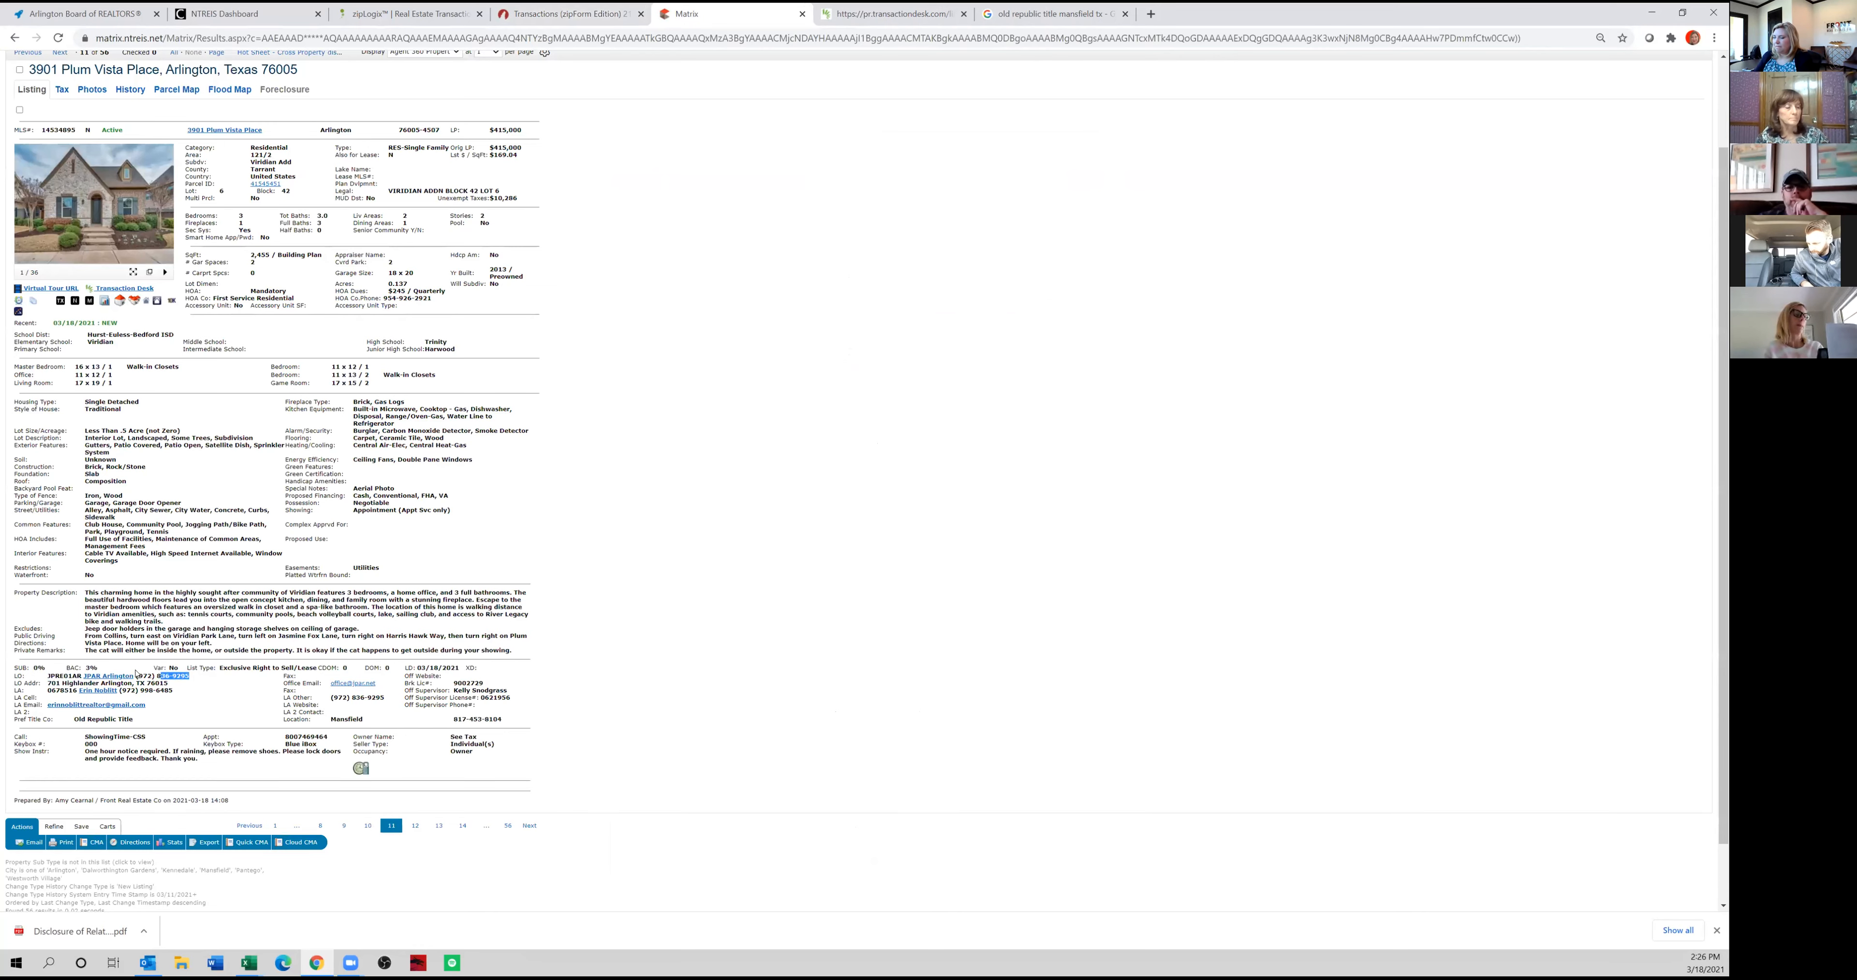
{"action": "left_click", "coordinate": [569, 13]}
{"action": "key", "text": "ctrl+v"}
{"action": "left_click", "coordinate": [1082, 448]}
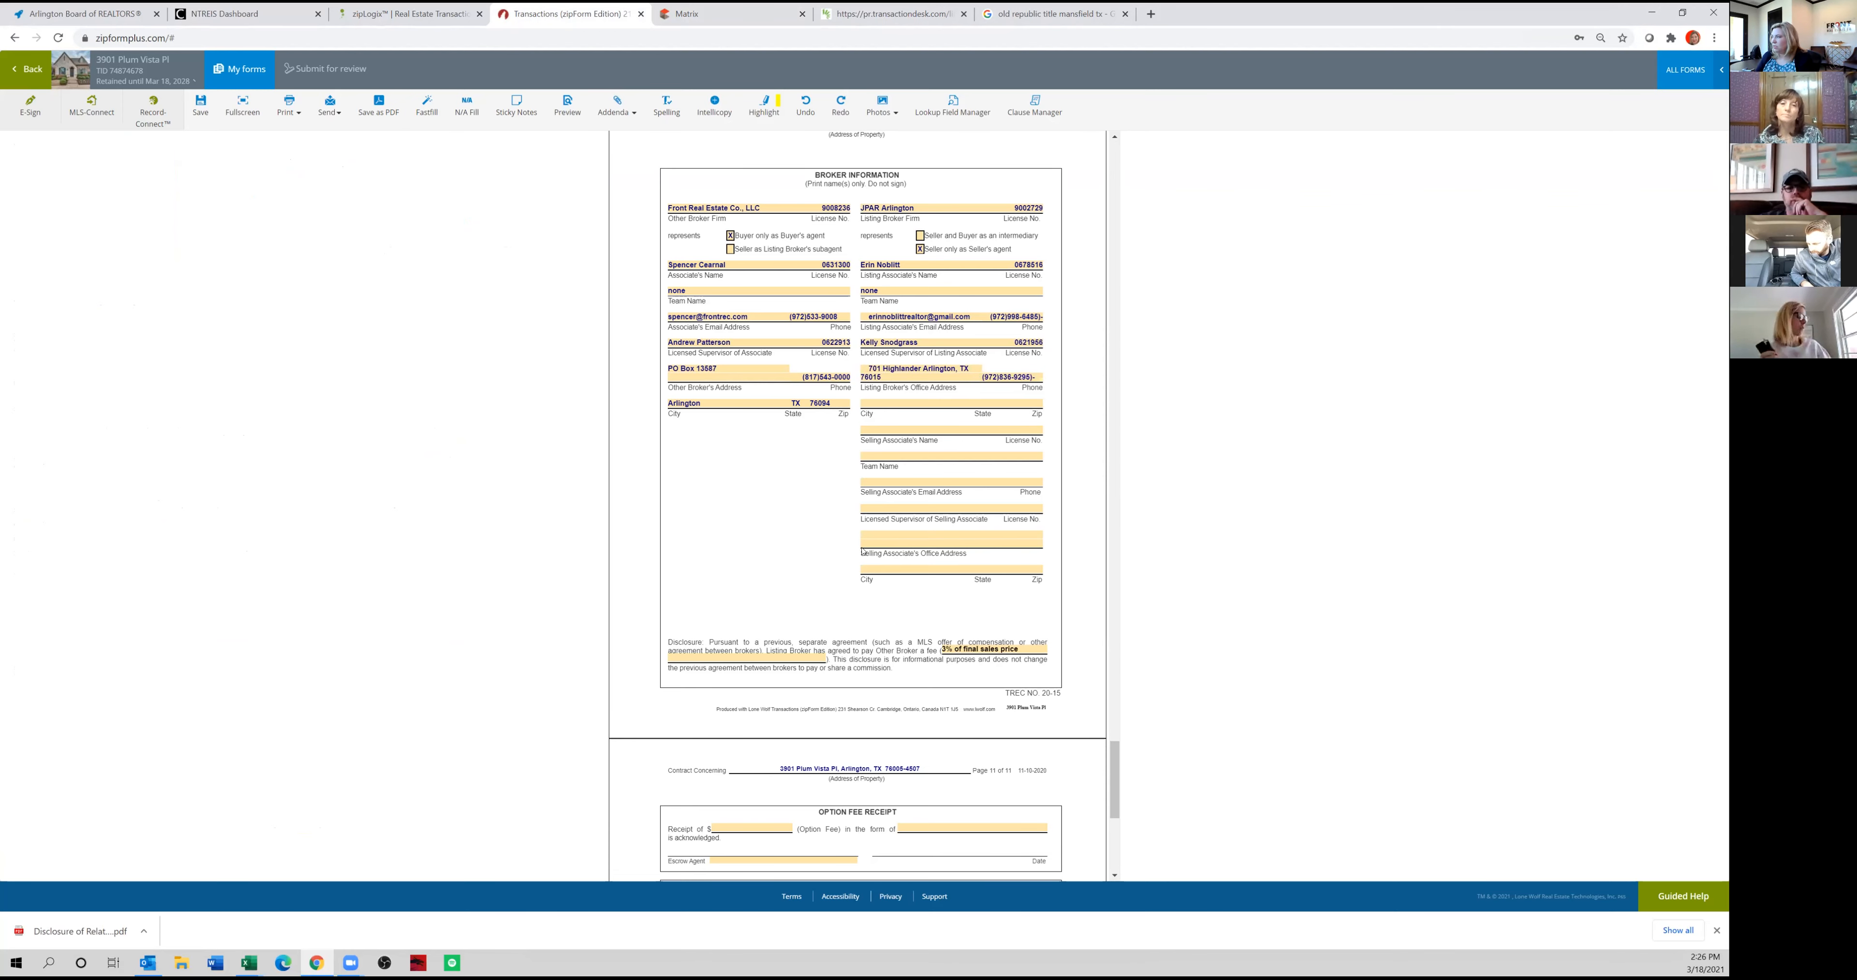
{"action": "scroll", "coordinate": [952, 447], "scroll_direction": "down", "scroll_amount": 2}
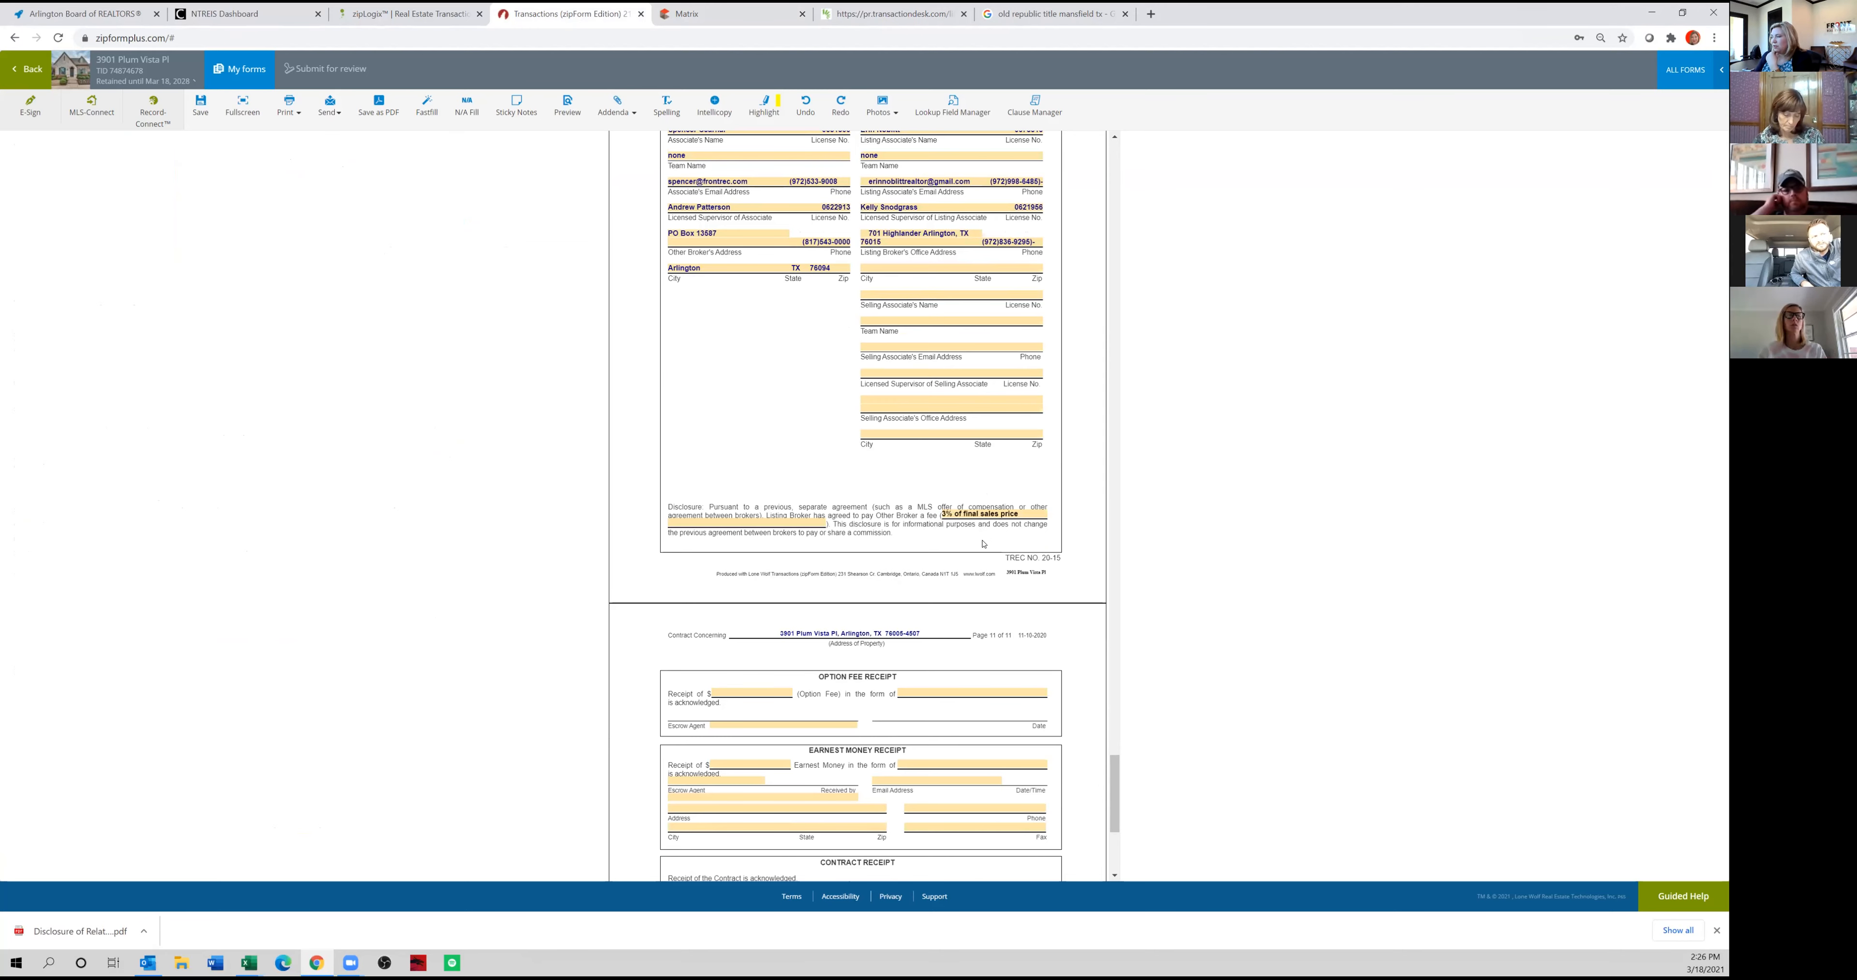
{"action": "scroll", "coordinate": [981, 547], "scroll_direction": "down", "scroll_amount": 5}
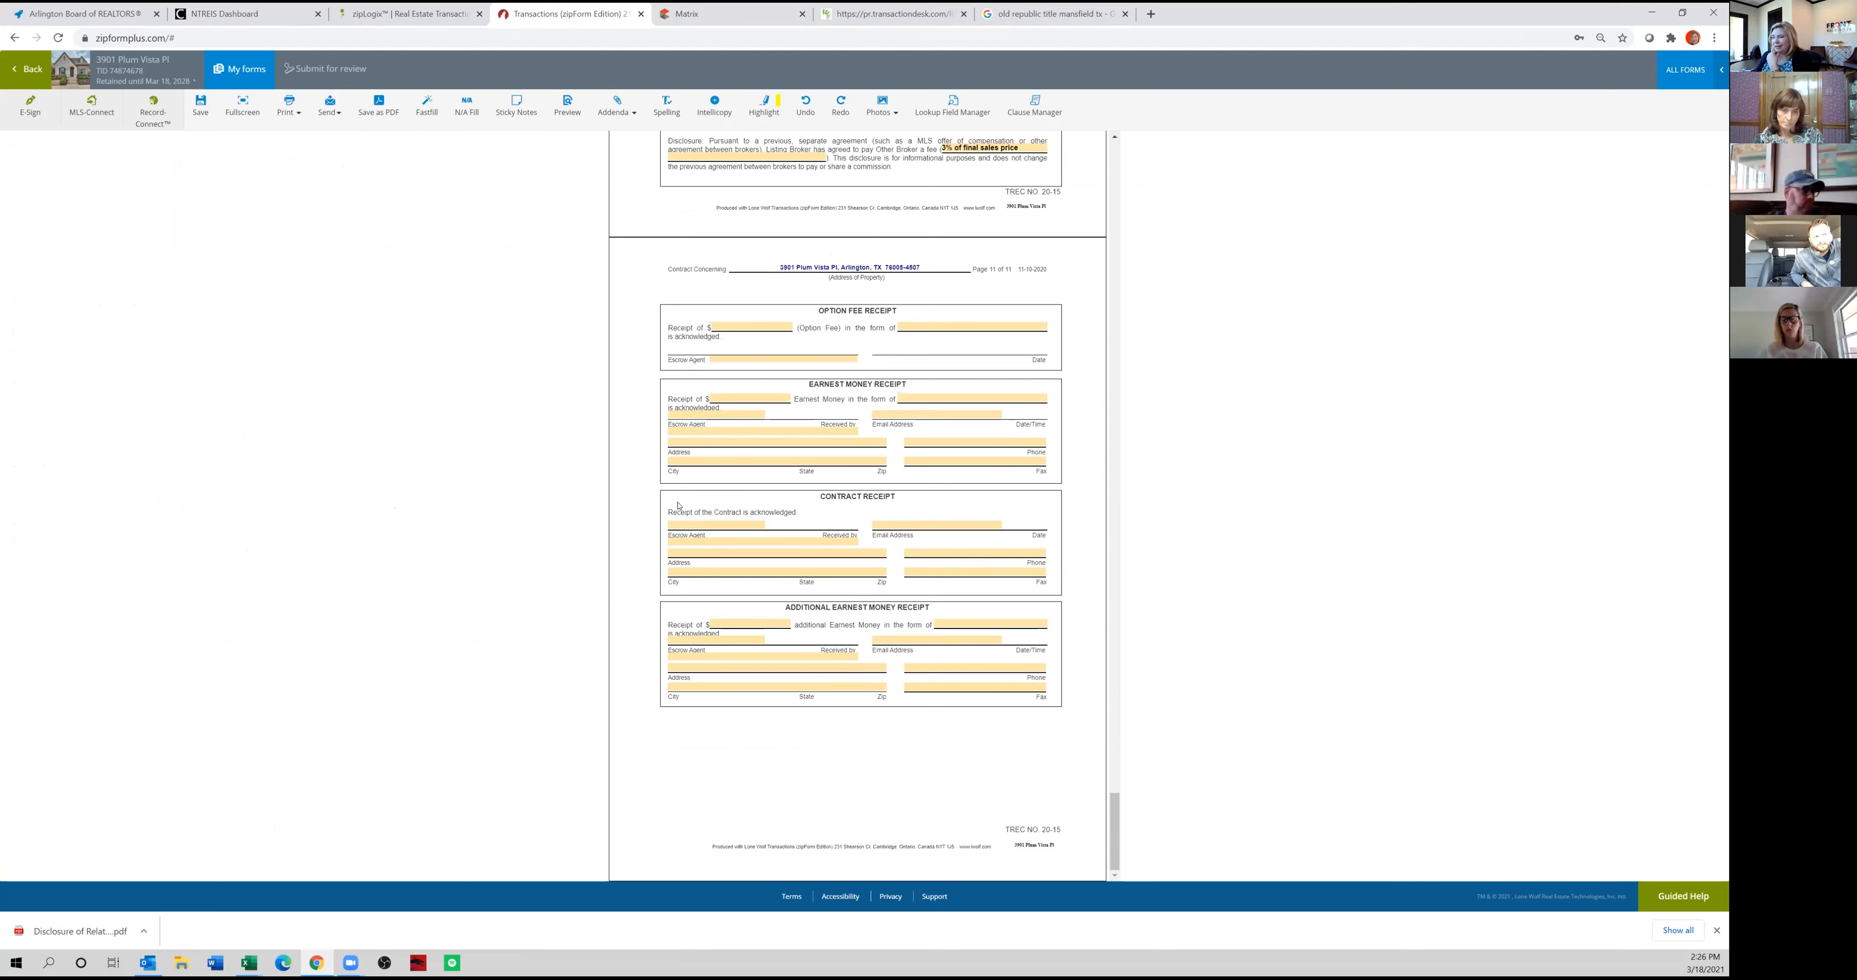
{"action": "left_click", "coordinate": [23, 70]}
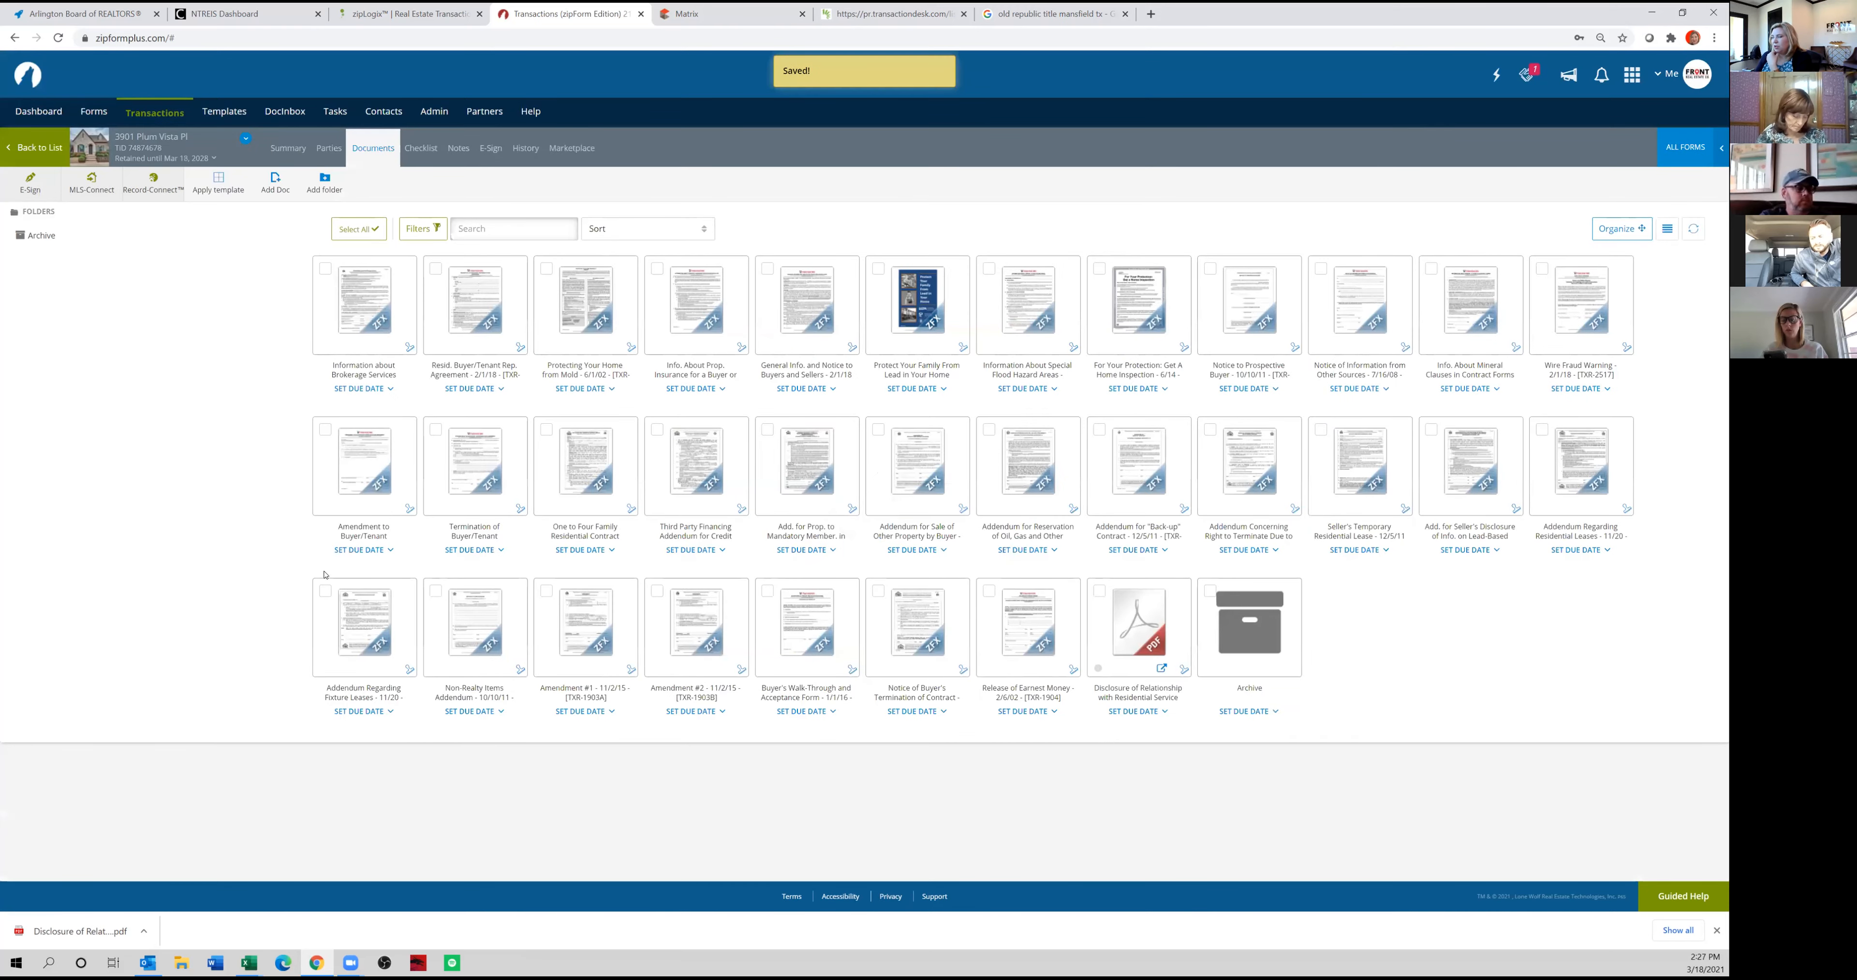
Open the Third Party Financing Addendum and mark conventional financing with a first mortgage loan.
{"action": "left_click", "coordinate": [698, 456]}
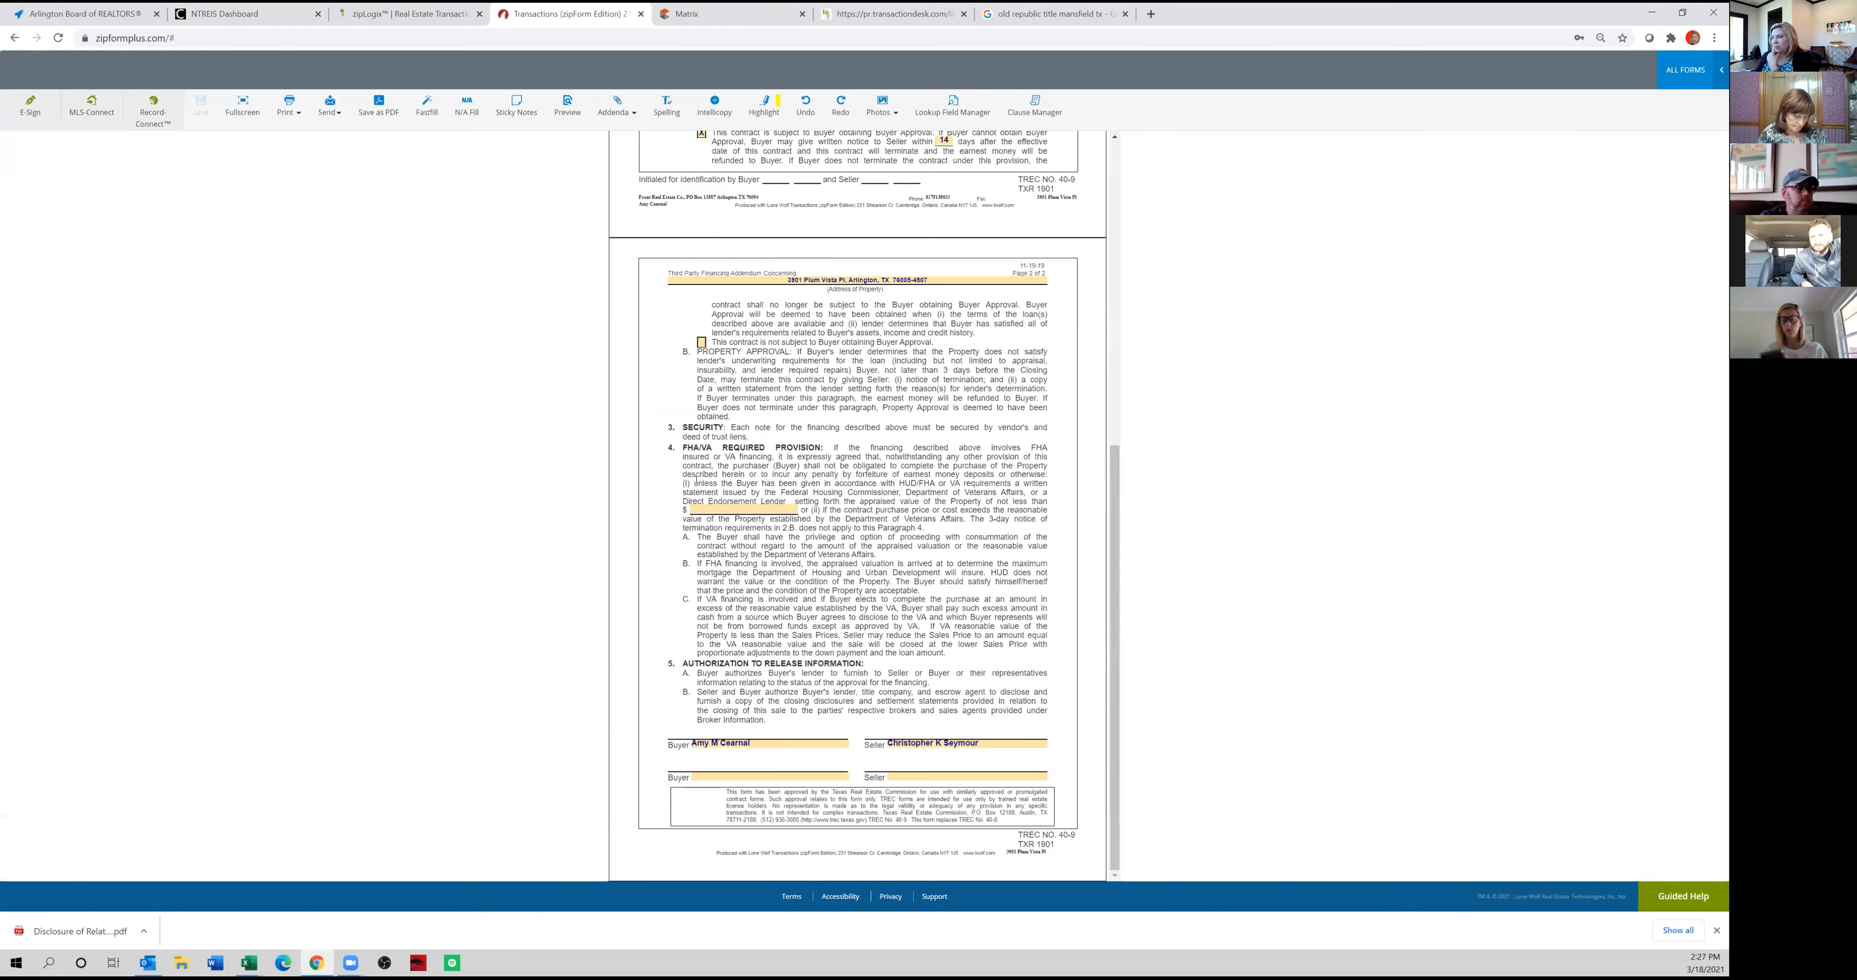
{"action": "scroll", "coordinate": [812, 341], "scroll_direction": "up", "scroll_amount": 8}
{"action": "left_click", "coordinate": [672, 287]}
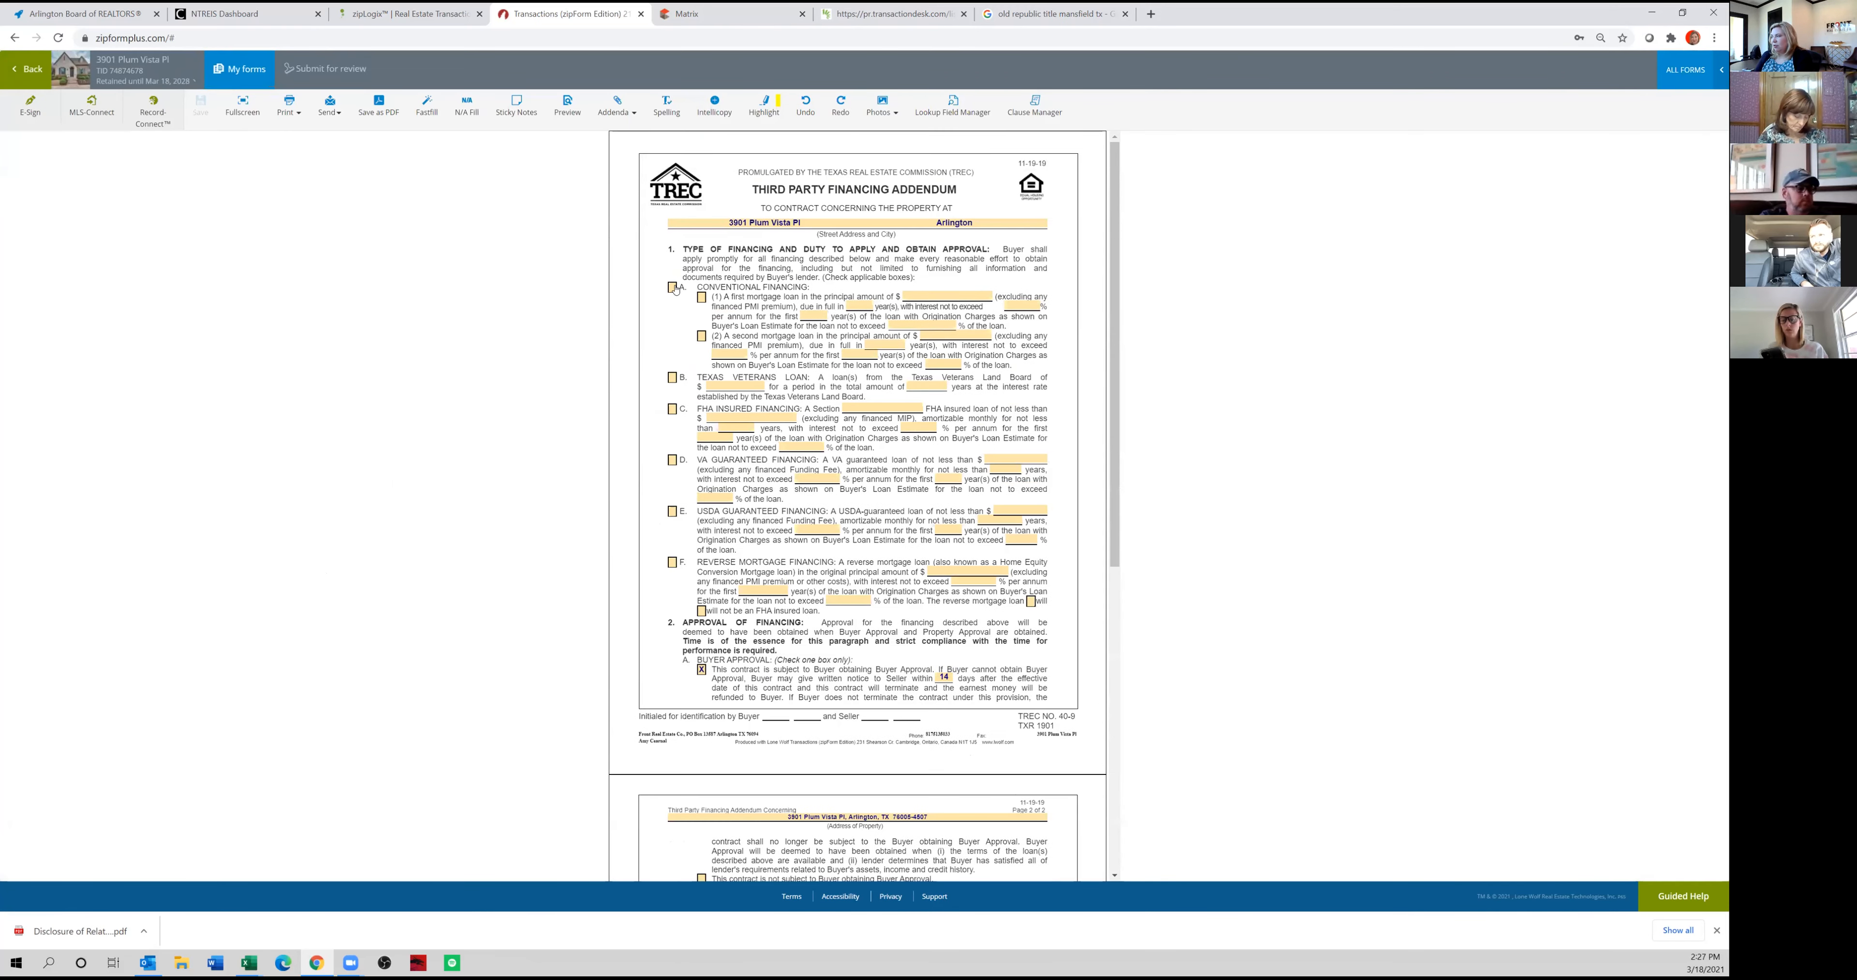
{"action": "left_click", "coordinate": [709, 291]}
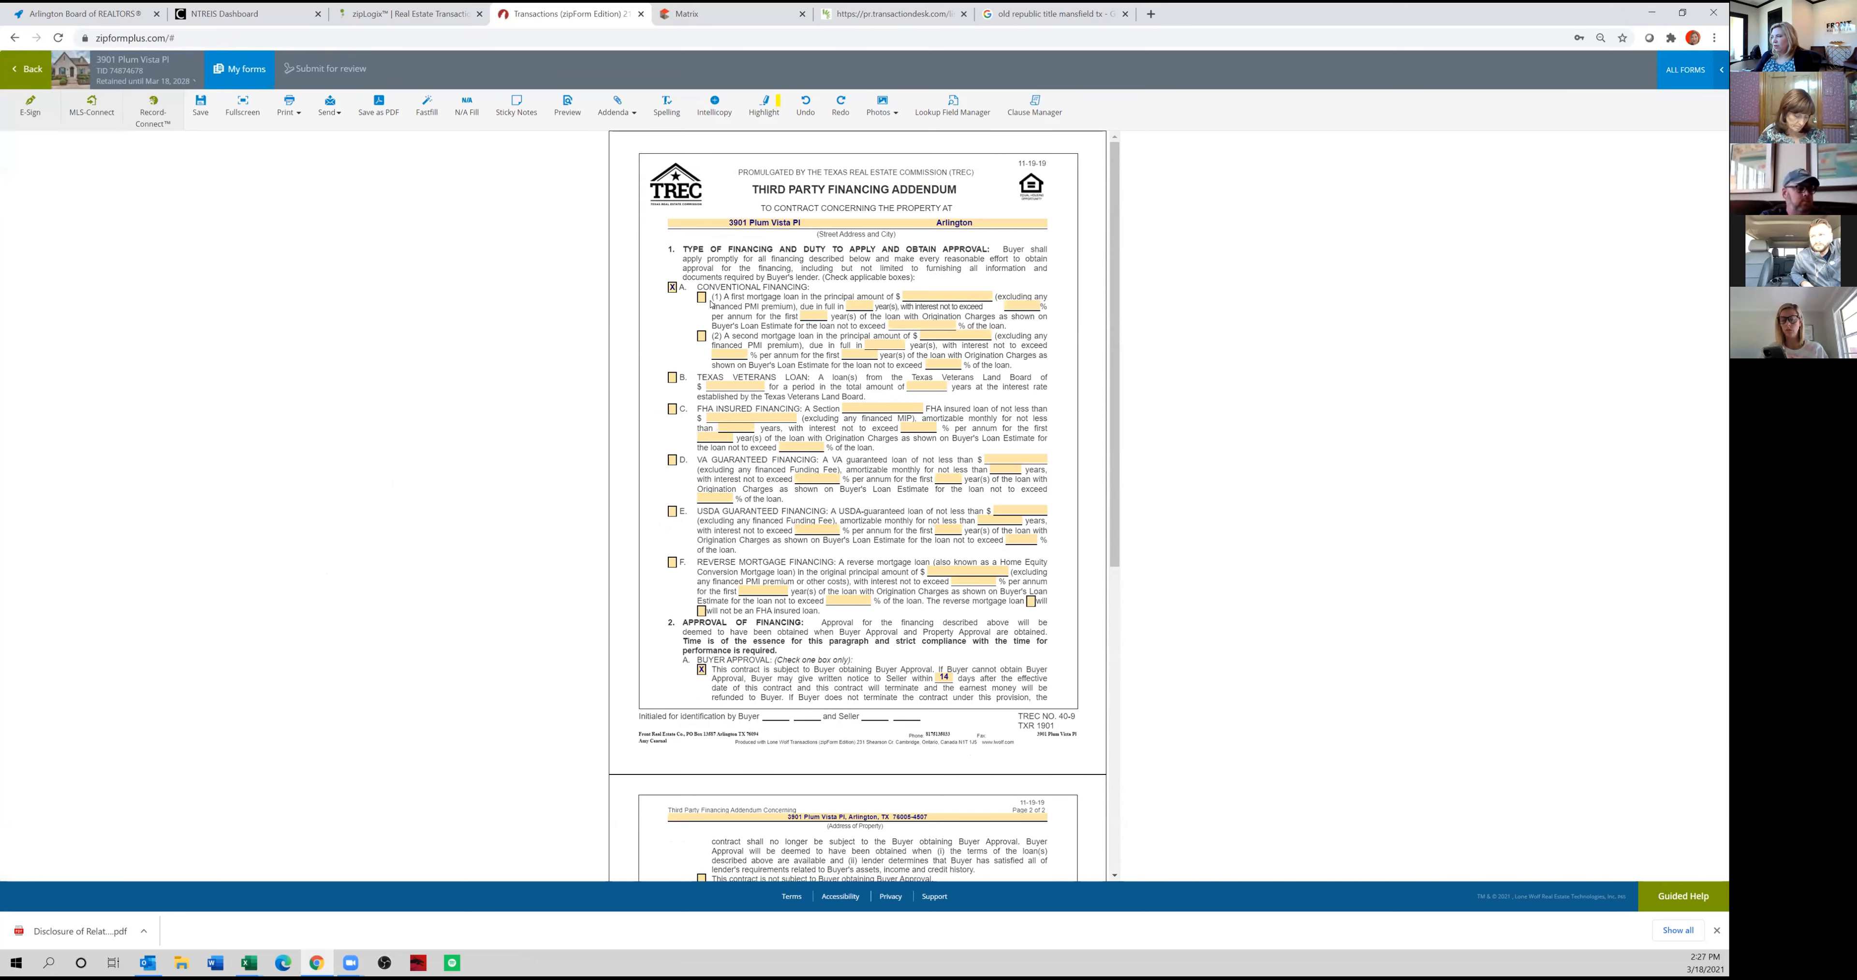
{"action": "left_click", "coordinate": [932, 298]}
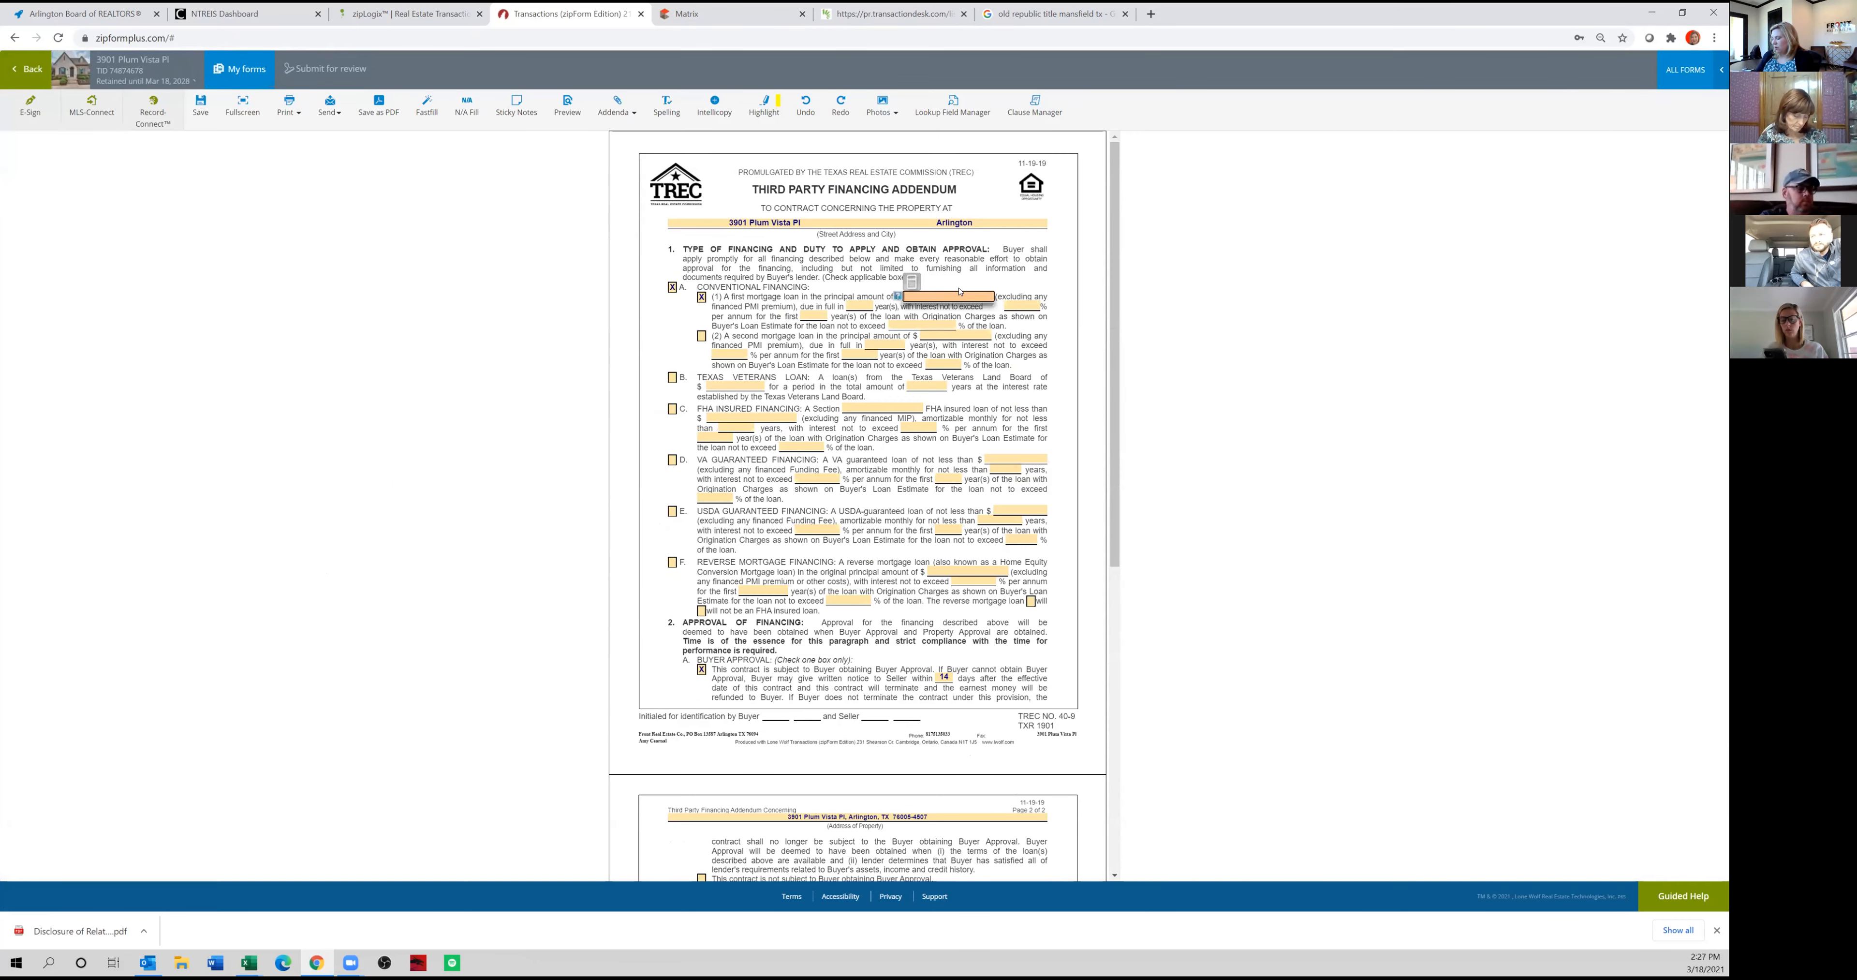
{"action": "left_click", "coordinate": [912, 282]}
{"action": "left_click", "coordinate": [646, 530]}
{"action": "left_click", "coordinate": [735, 244]}
{"action": "left_click", "coordinate": [820, 244]}
{"action": "left_click", "coordinate": [731, 312]}
{"action": "left_click", "coordinate": [731, 312]}
{"action": "left_click", "coordinate": [731, 313]}
{"action": "left_click", "coordinate": [732, 313]}
{"action": "left_click", "coordinate": [994, 244]}
{"action": "left_click", "coordinate": [820, 211]}
{"action": "left_click", "coordinate": [893, 328]}
{"action": "left_click", "coordinate": [1046, 70]}
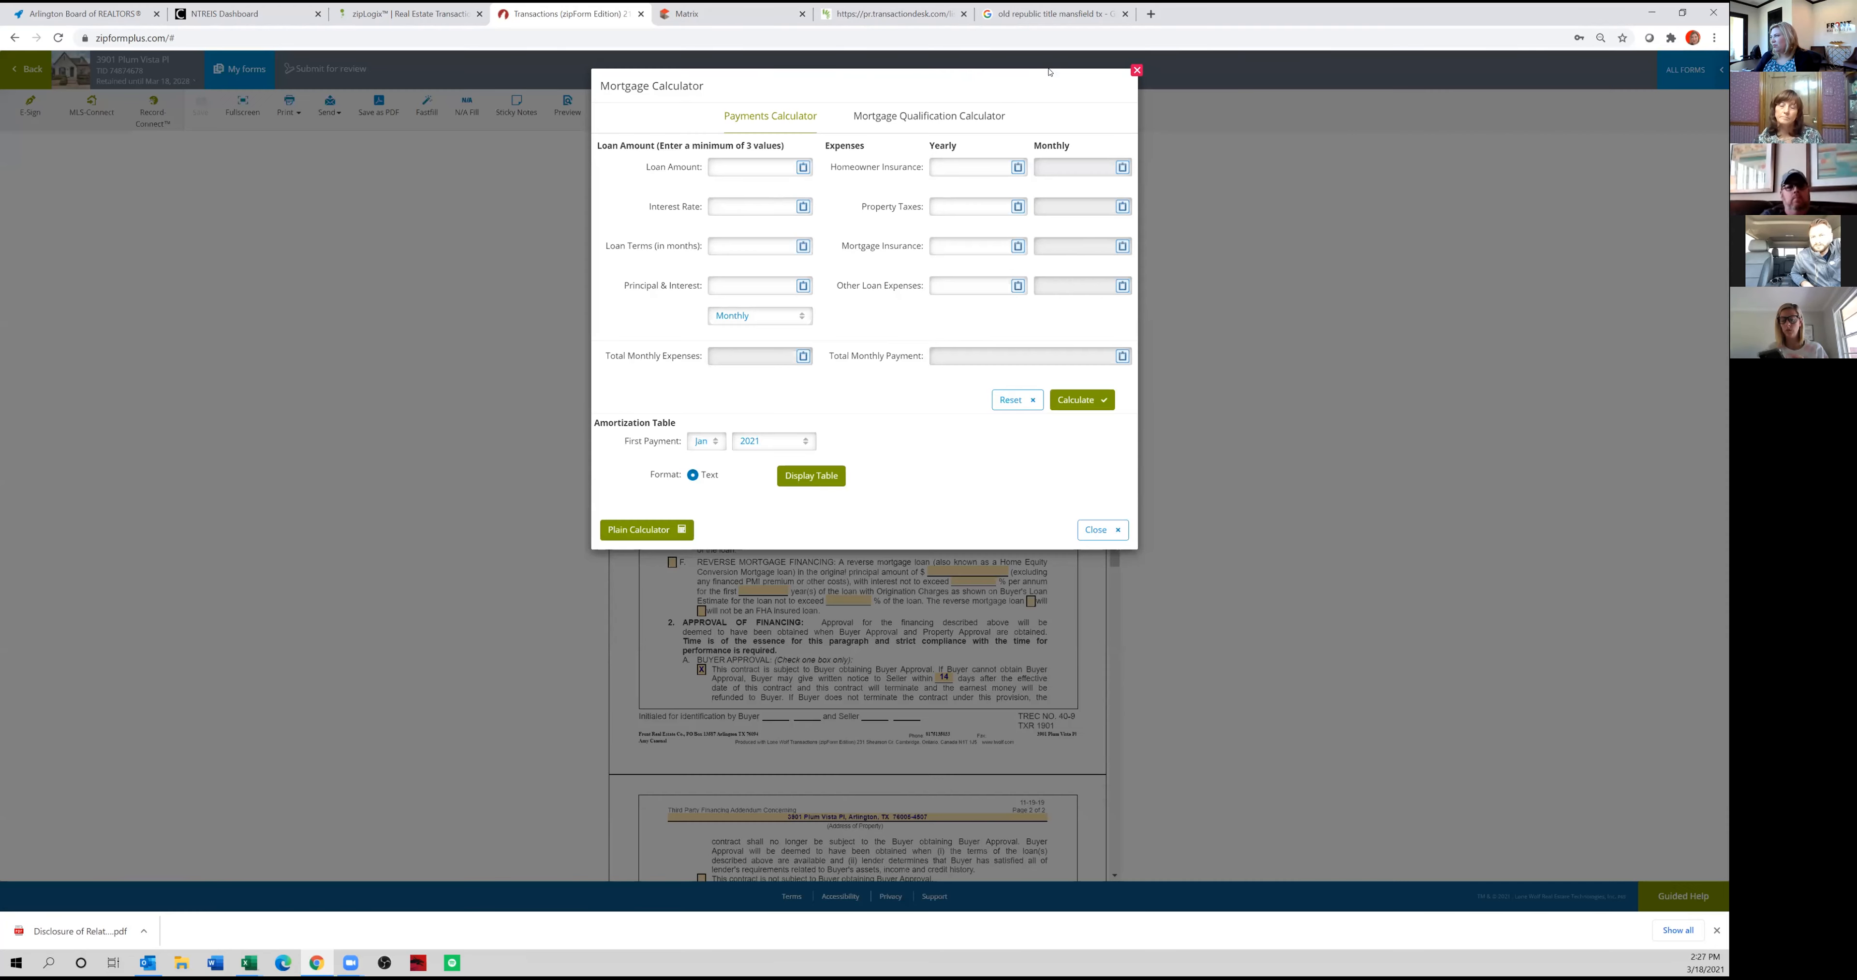
{"action": "left_click", "coordinate": [1137, 70]}
Fill in the first mortgage loan as $360,000 due in 30 years, 3.25% maximum interest for the first 30 years, and origination charges up to 1%.
{"action": "left_click", "coordinate": [939, 295]}
{"action": "type", "text": "360,000"}
{"action": "key", "text": "Tab"}
{"action": "type", "text": "30"}
{"action": "key", "text": "Tab"}
{"action": "type", "text": "3.25"}
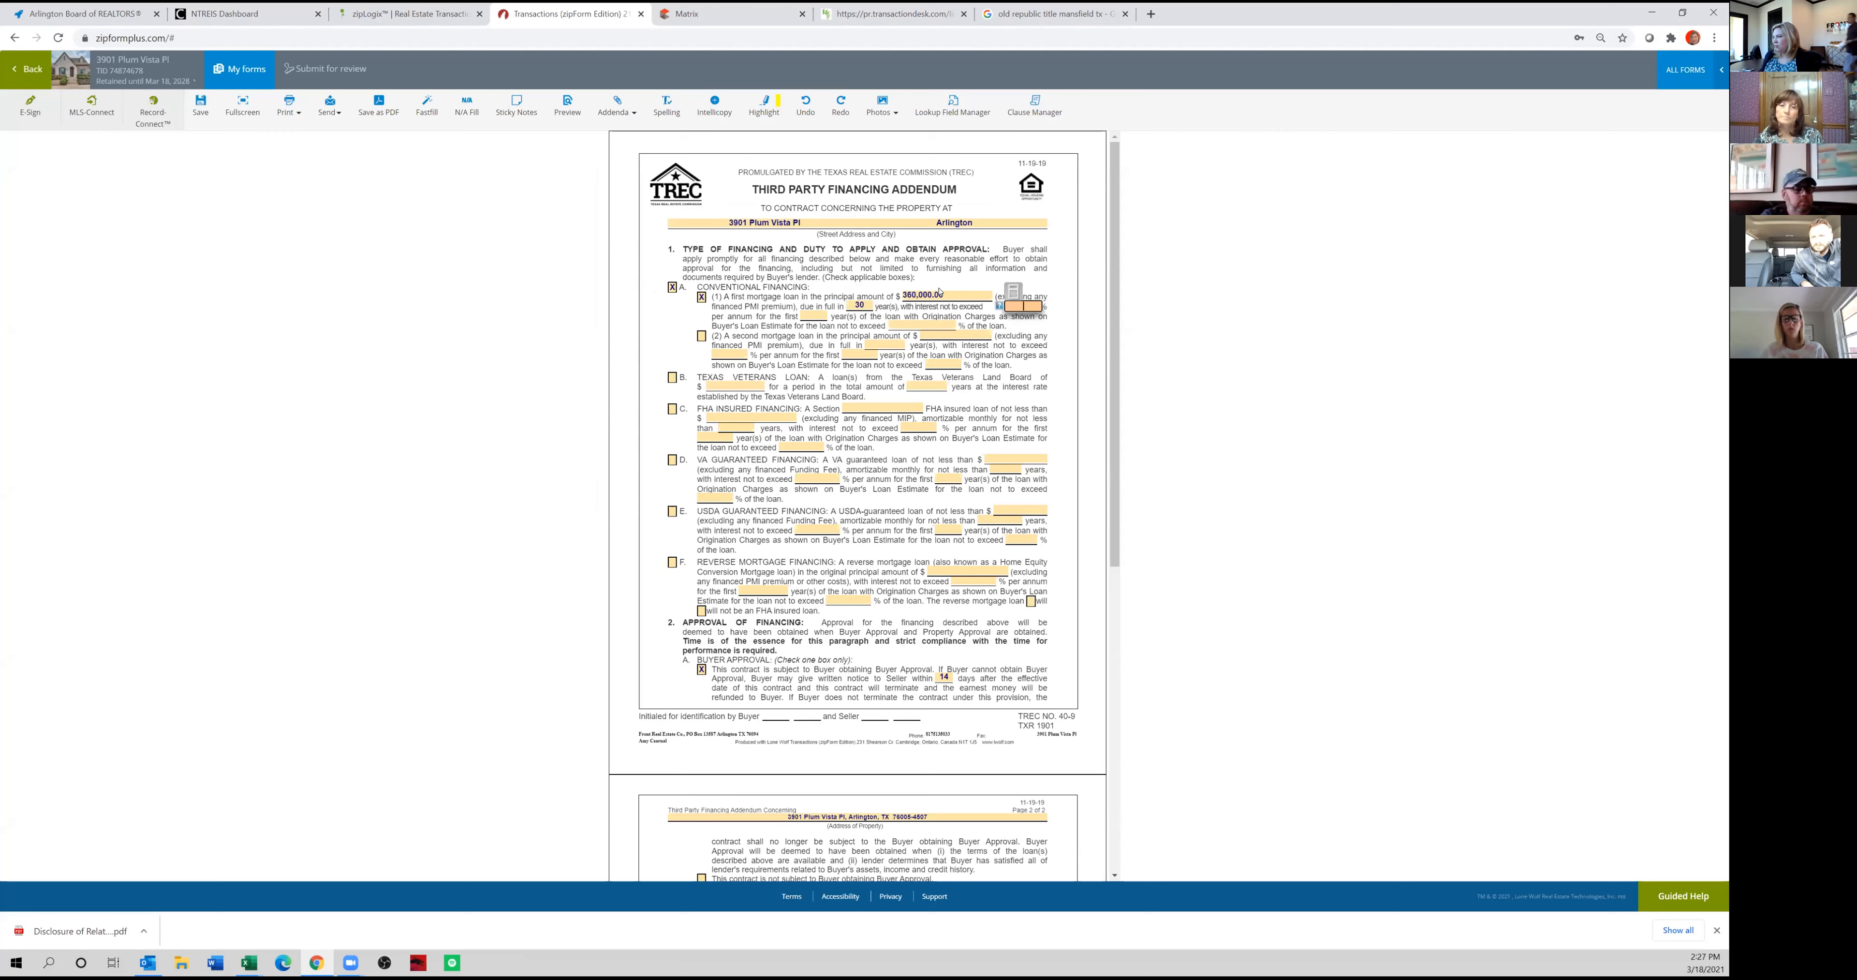
{"action": "key", "text": "Tab"}
{"action": "type", "text": "30"}
{"action": "key", "text": "Tab"}
{"action": "type", "text": "1"}
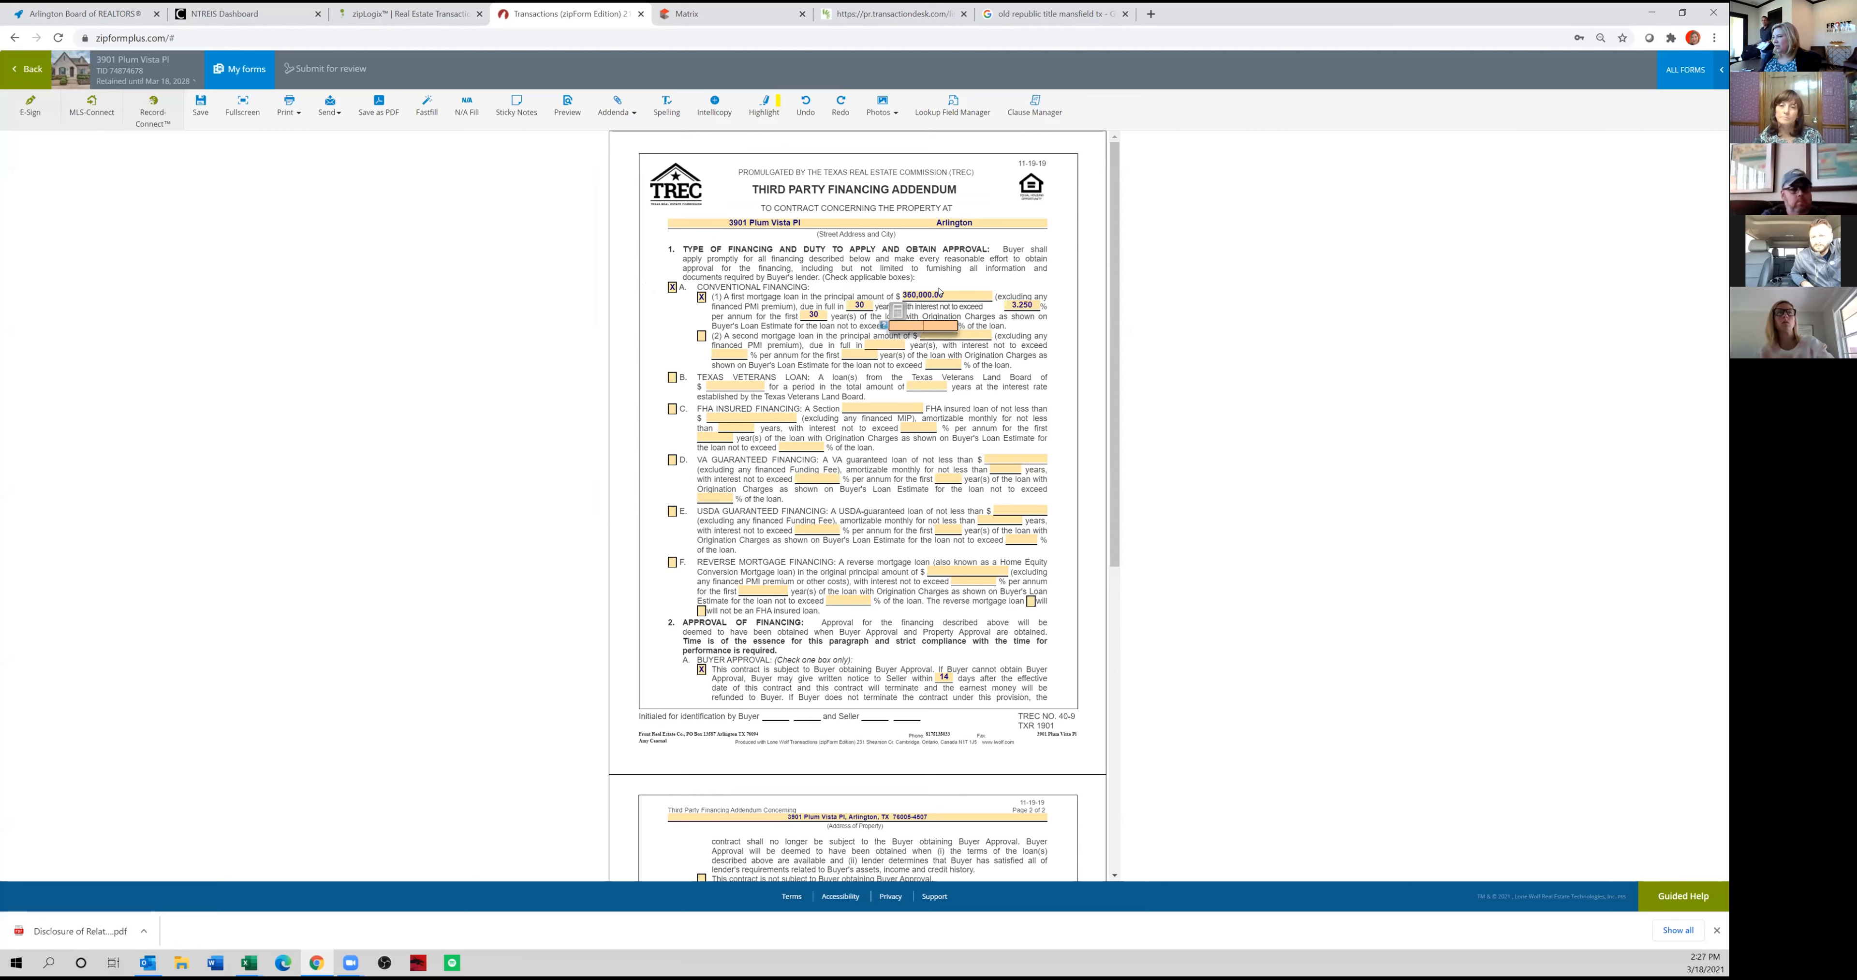
{"action": "key", "text": "Tab"}
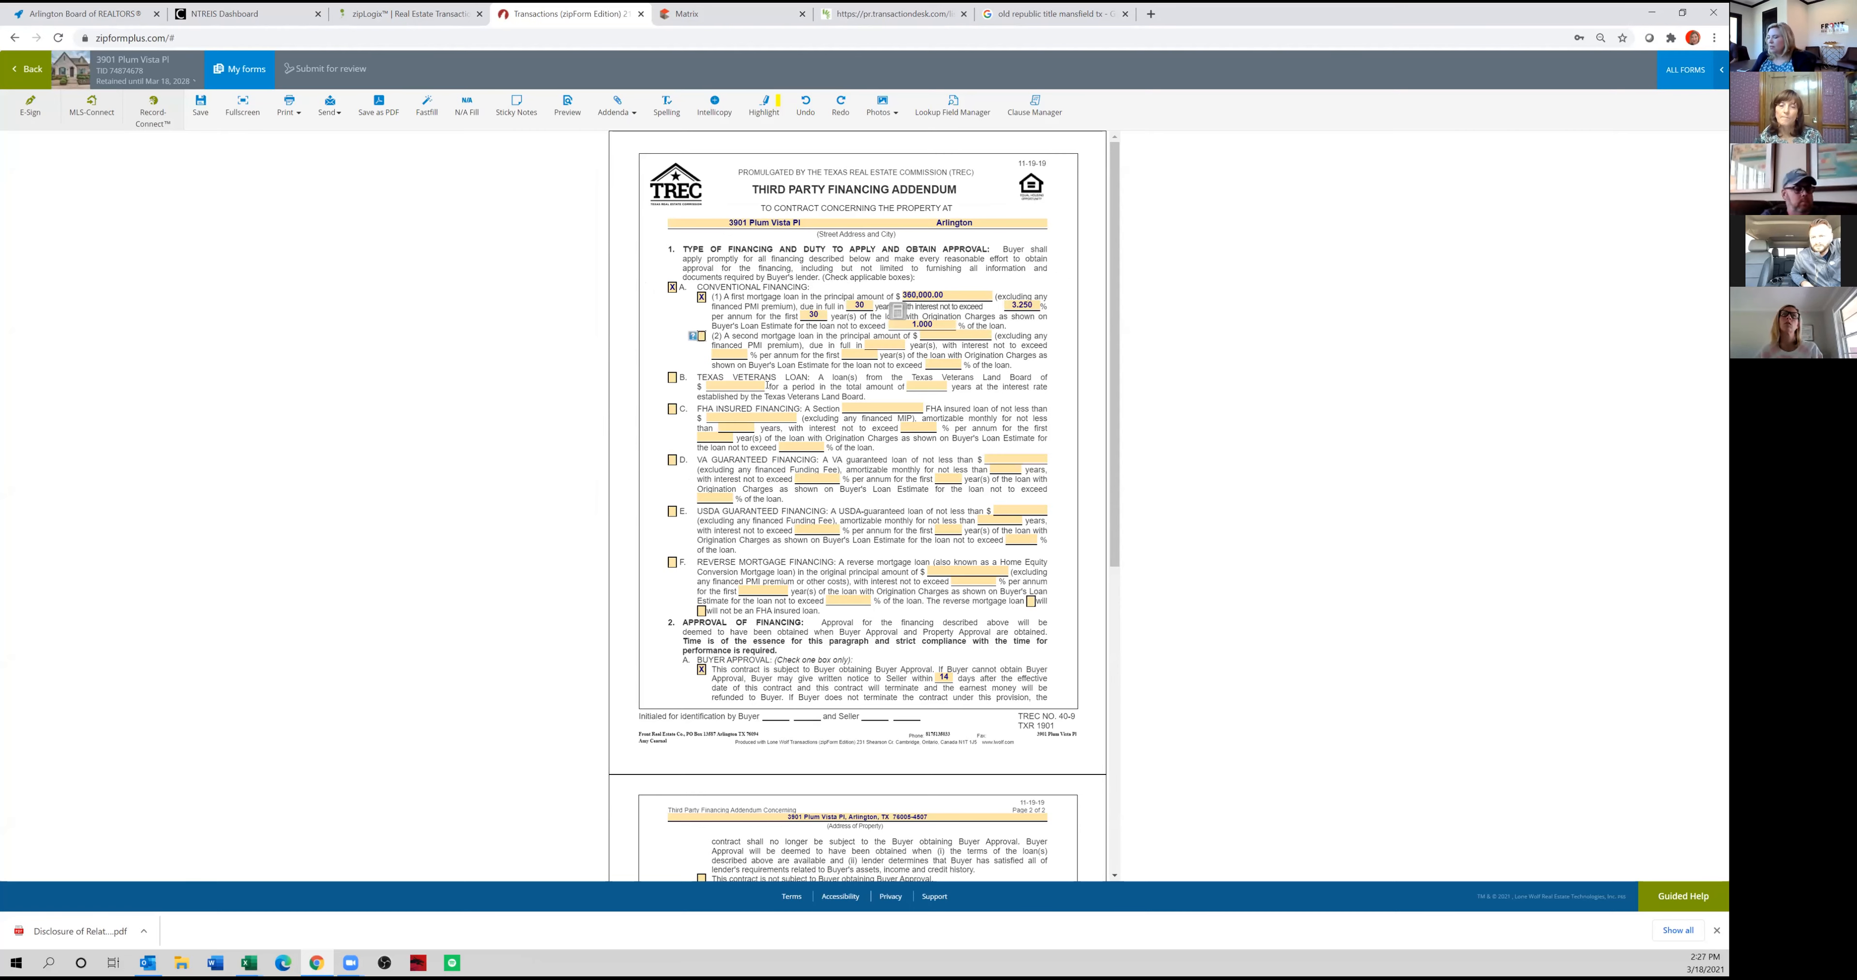
Clear the buyer approval contingency and its day count, mark the contract as not subject to Buyer Approval, and close the addendum.
{"action": "scroll", "coordinate": [818, 662], "scroll_direction": "down", "scroll_amount": 4}
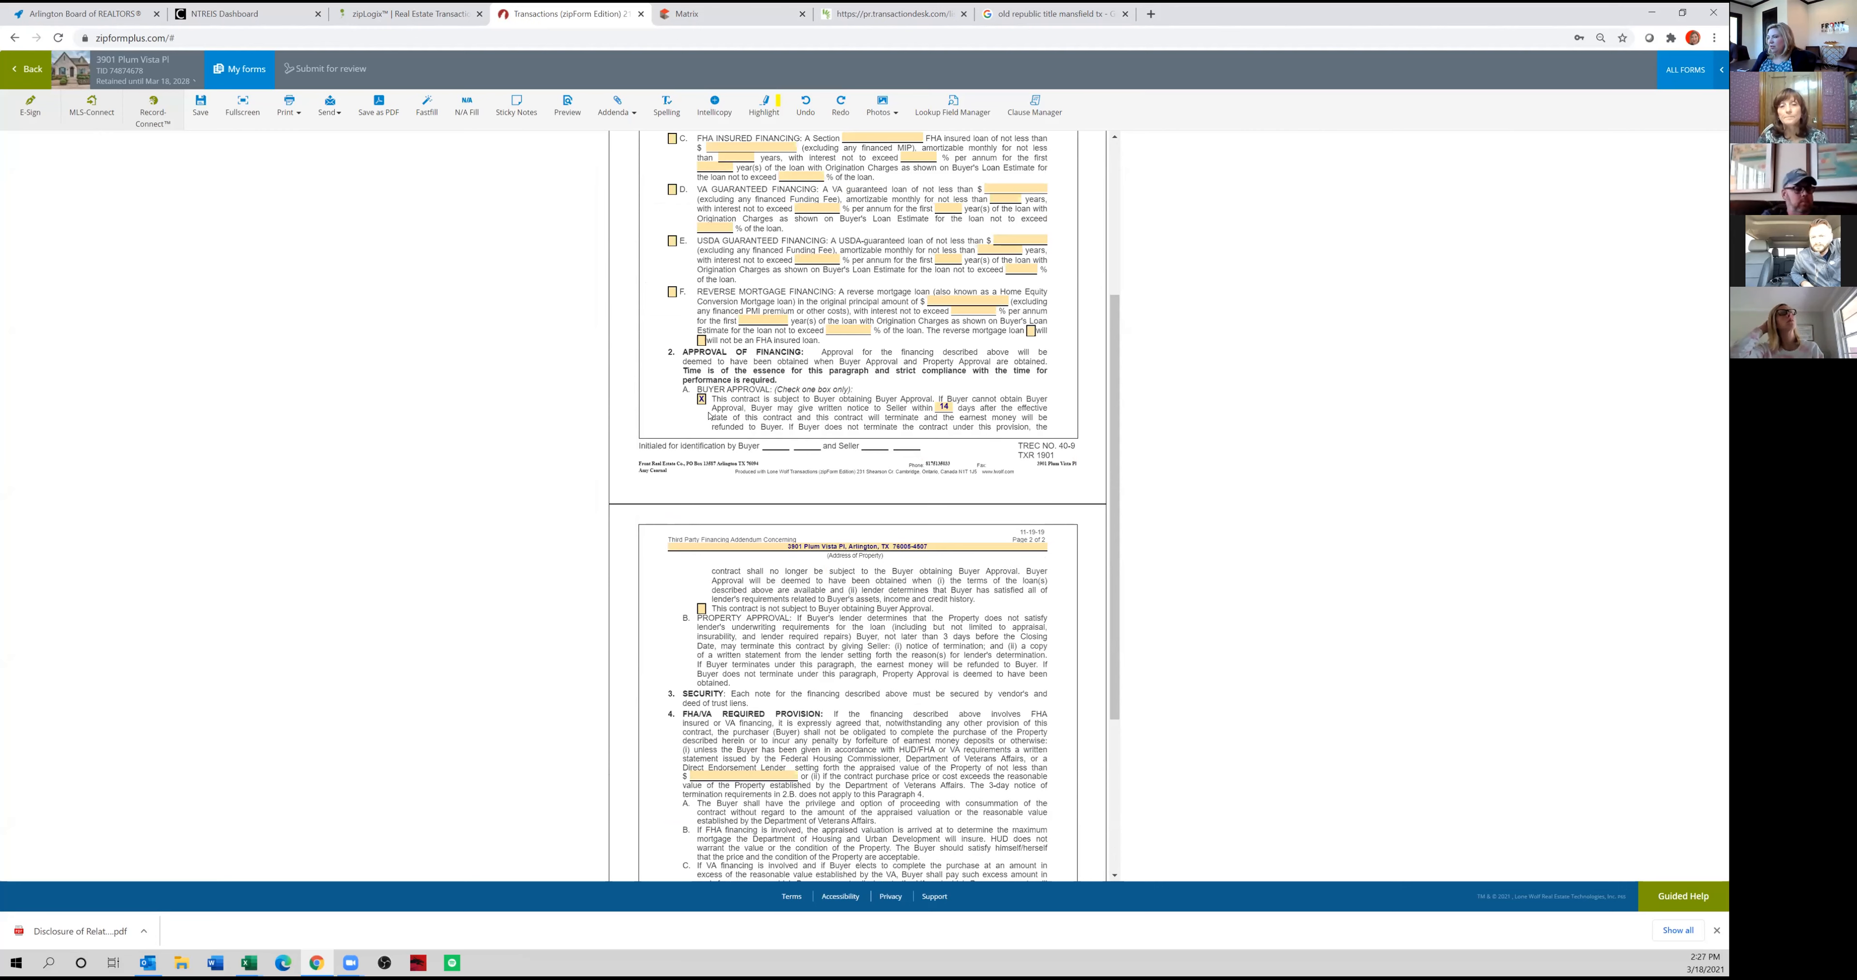
{"action": "left_click", "coordinate": [946, 407]}
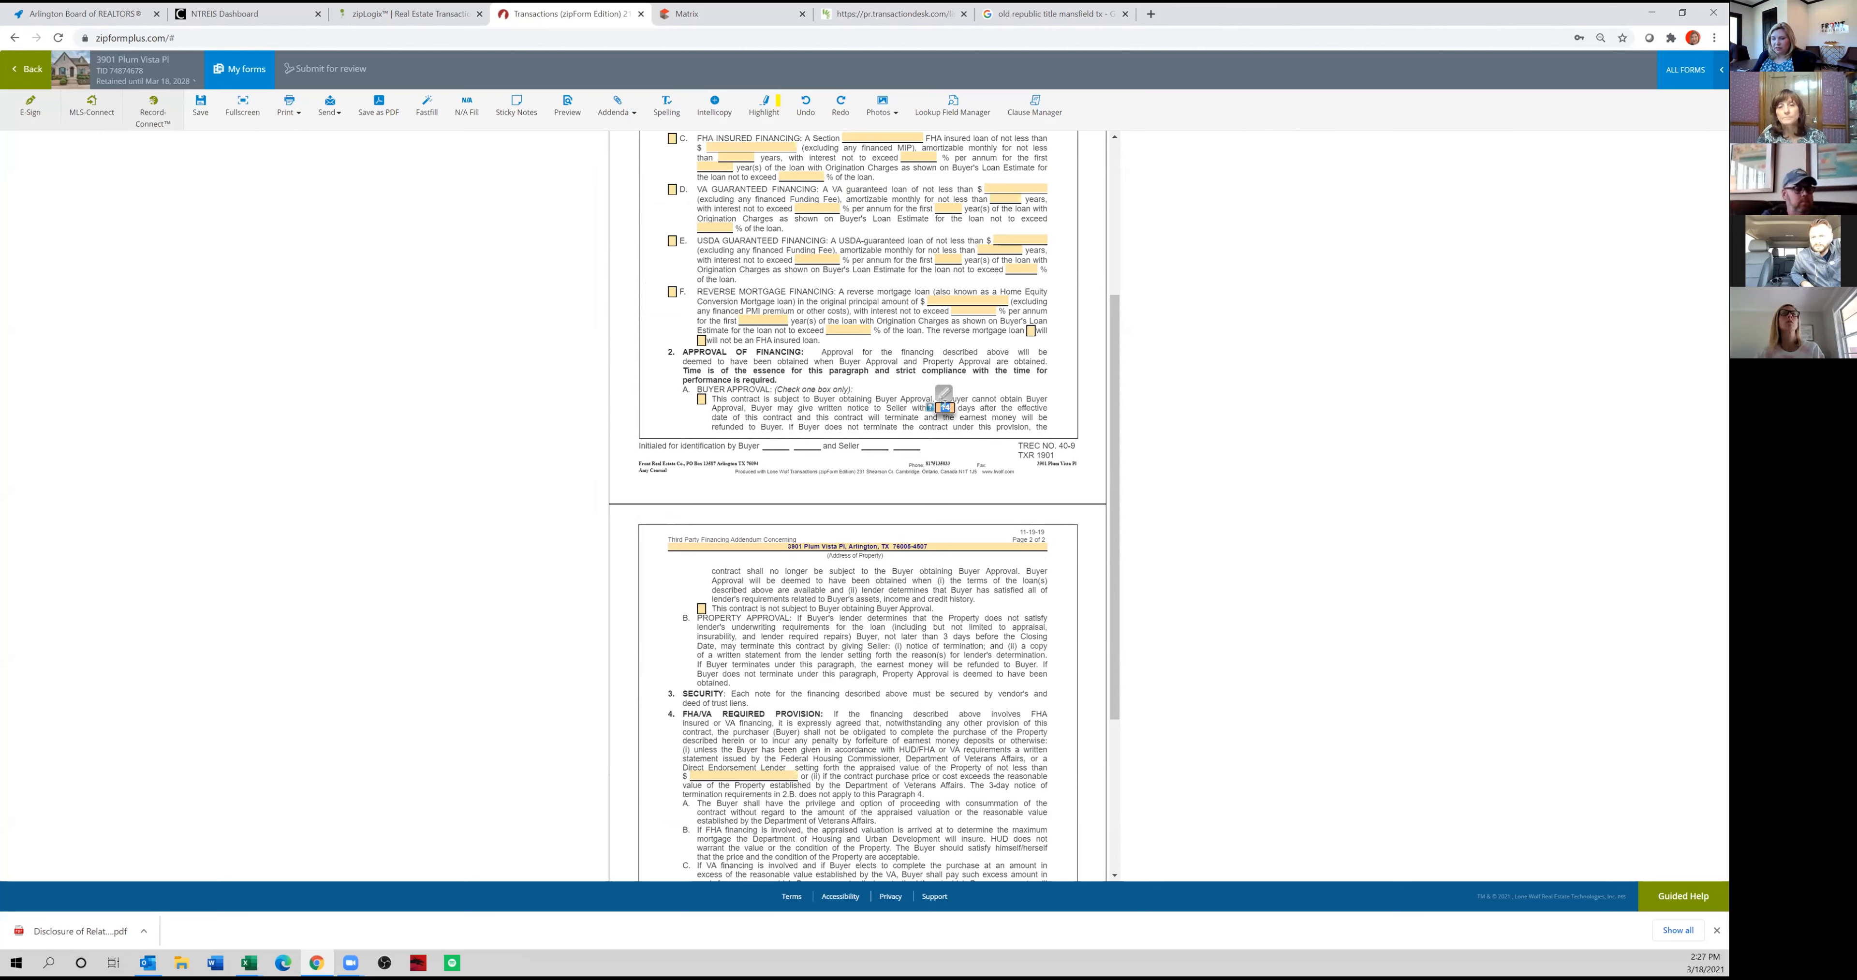
{"action": "left_click", "coordinate": [939, 328]}
{"action": "left_click", "coordinate": [701, 609]}
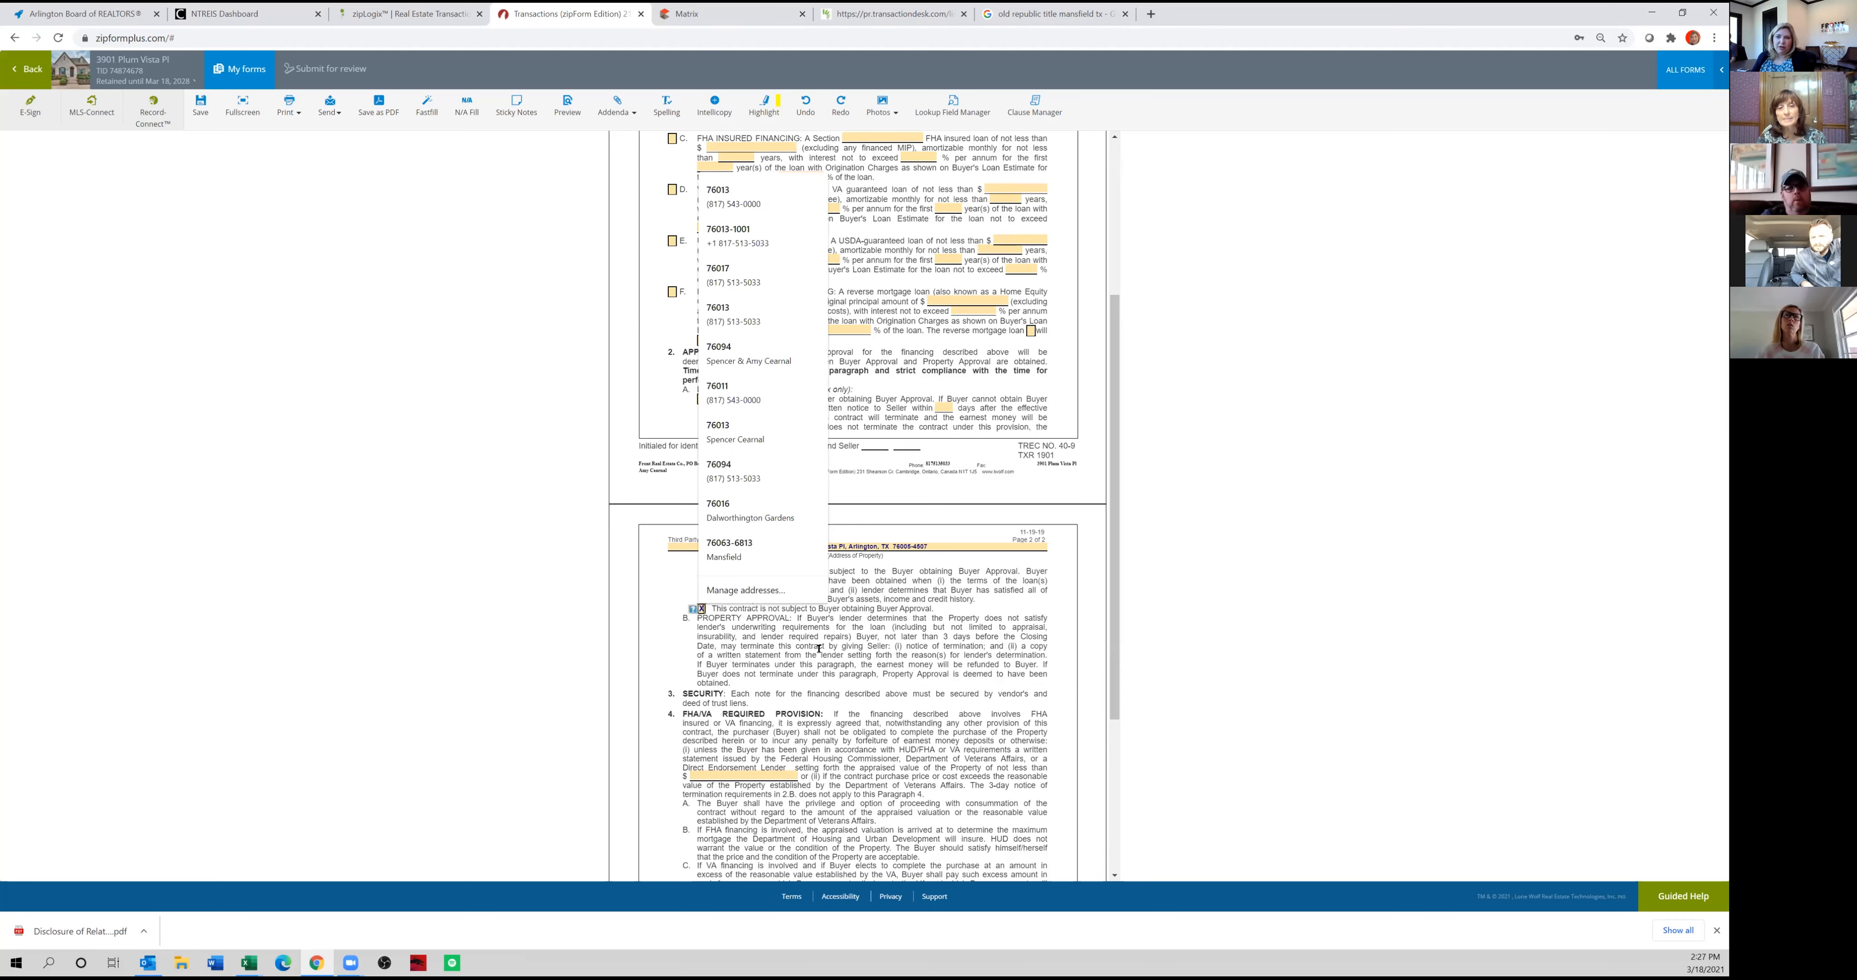
{"action": "left_click", "coordinate": [909, 652]}
{"action": "left_click", "coordinate": [32, 69]}
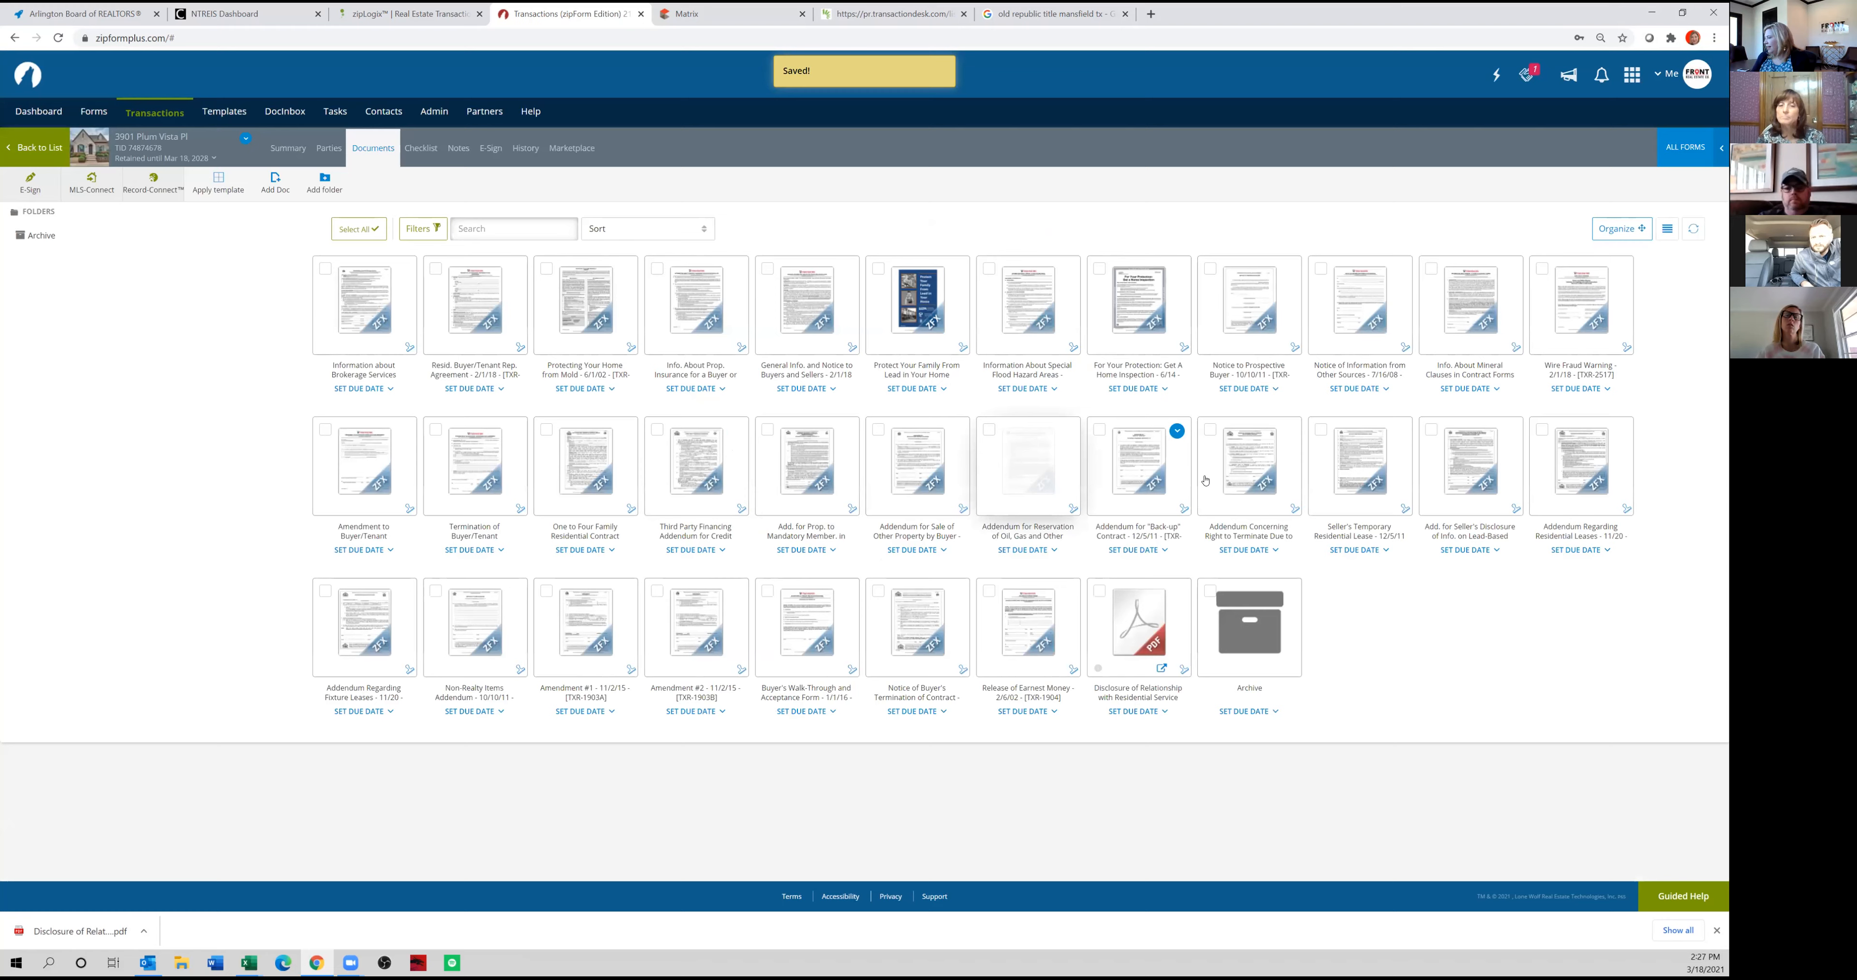
In the Addendum Concerning Right to Terminate Due to Lender's Appraisal, mark Partial Waiver with an opinion of value of $415,000, and close it.
{"action": "left_click", "coordinate": [1241, 476]}
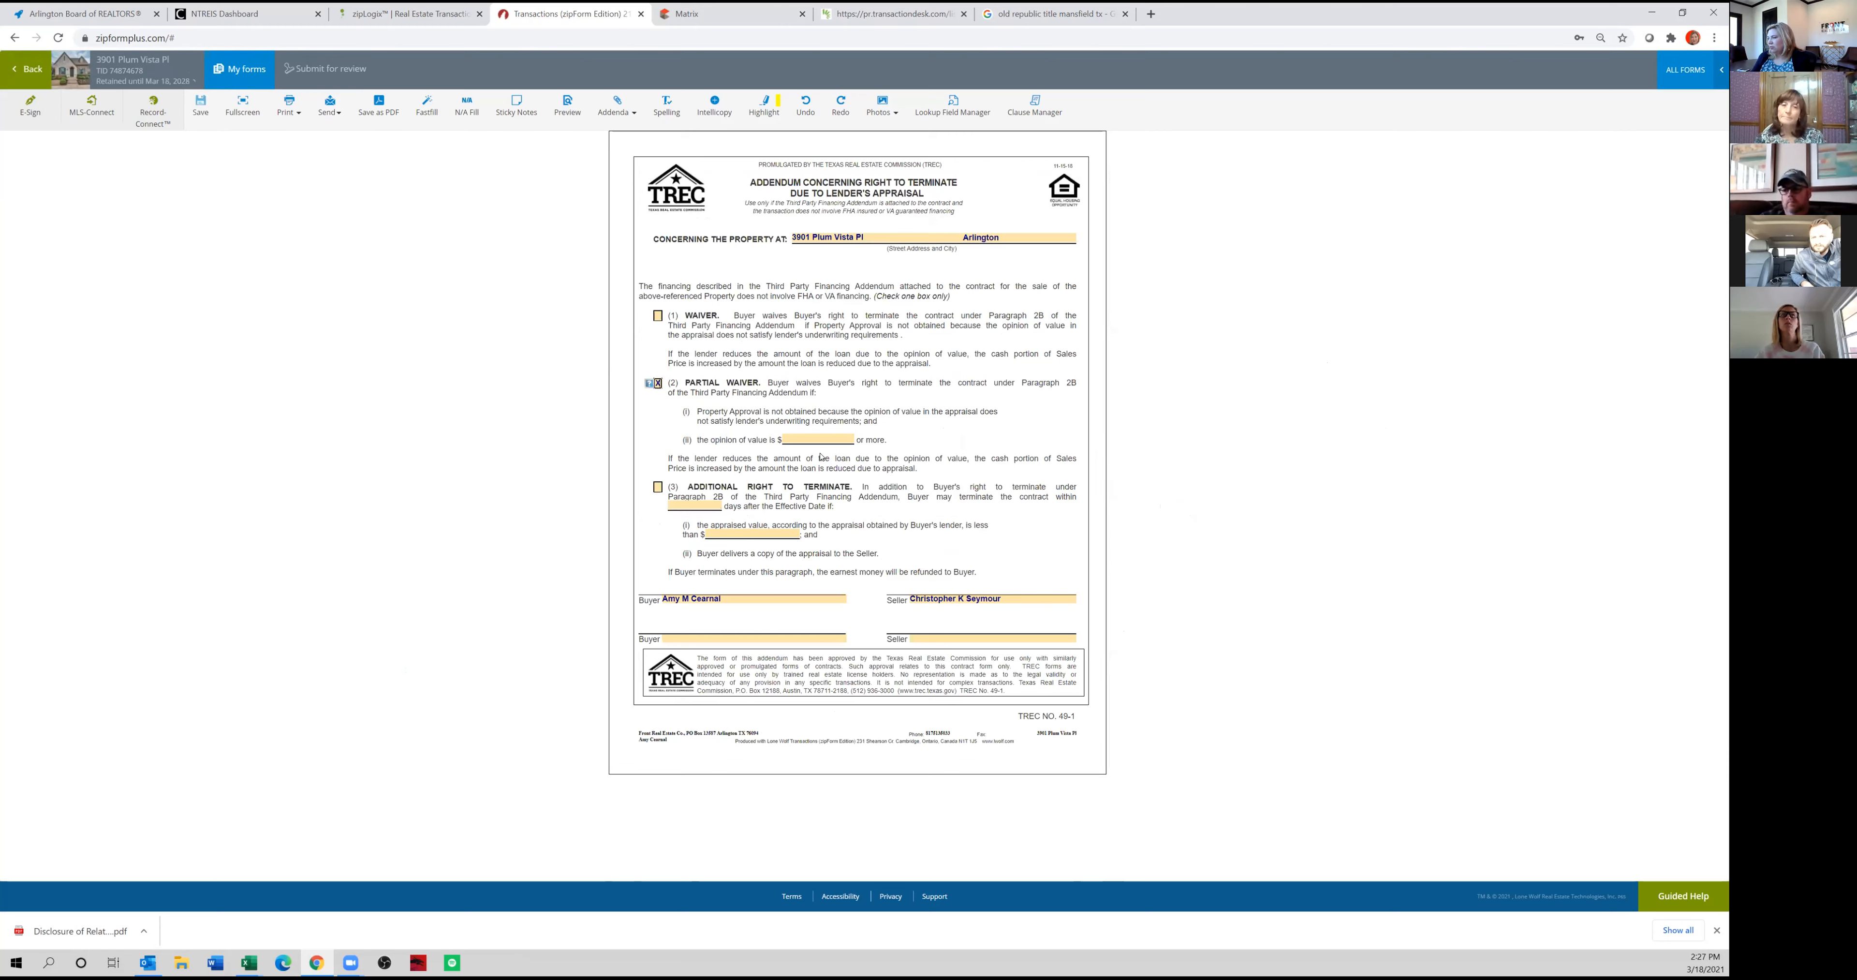
{"action": "key", "text": "Tab"}
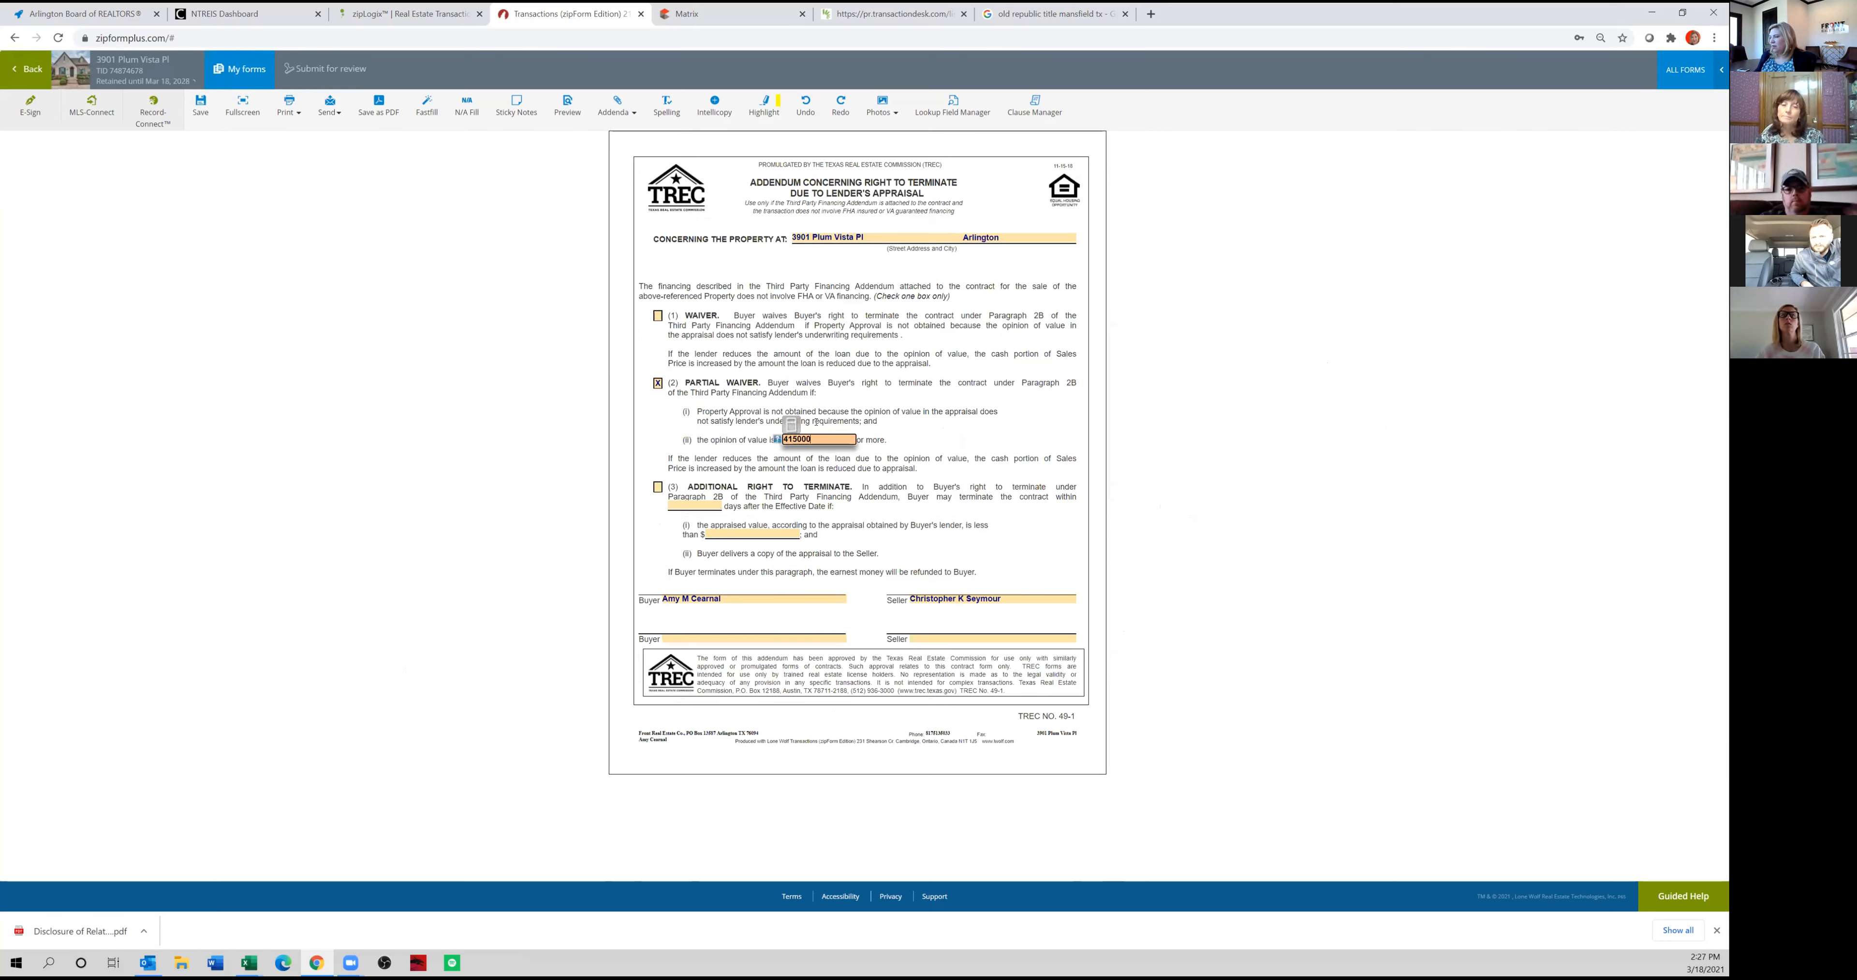
{"action": "left_click", "coordinate": [830, 403]}
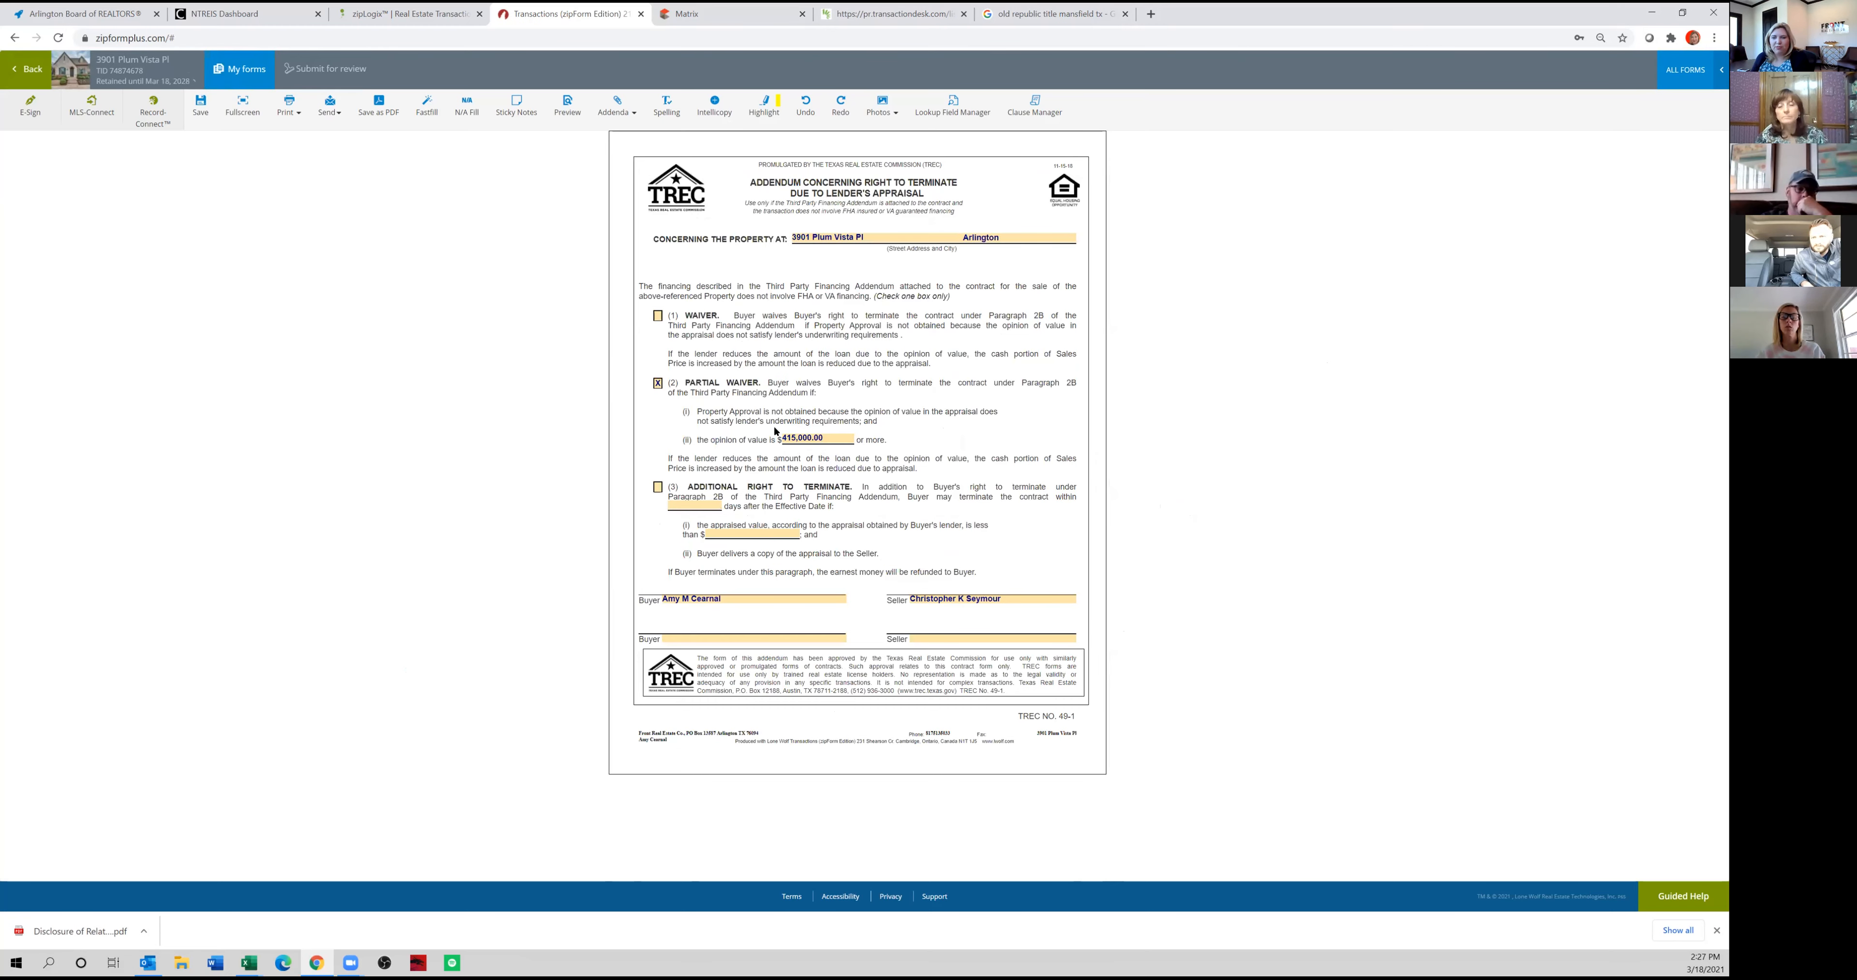
{"action": "left_click", "coordinate": [30, 71]}
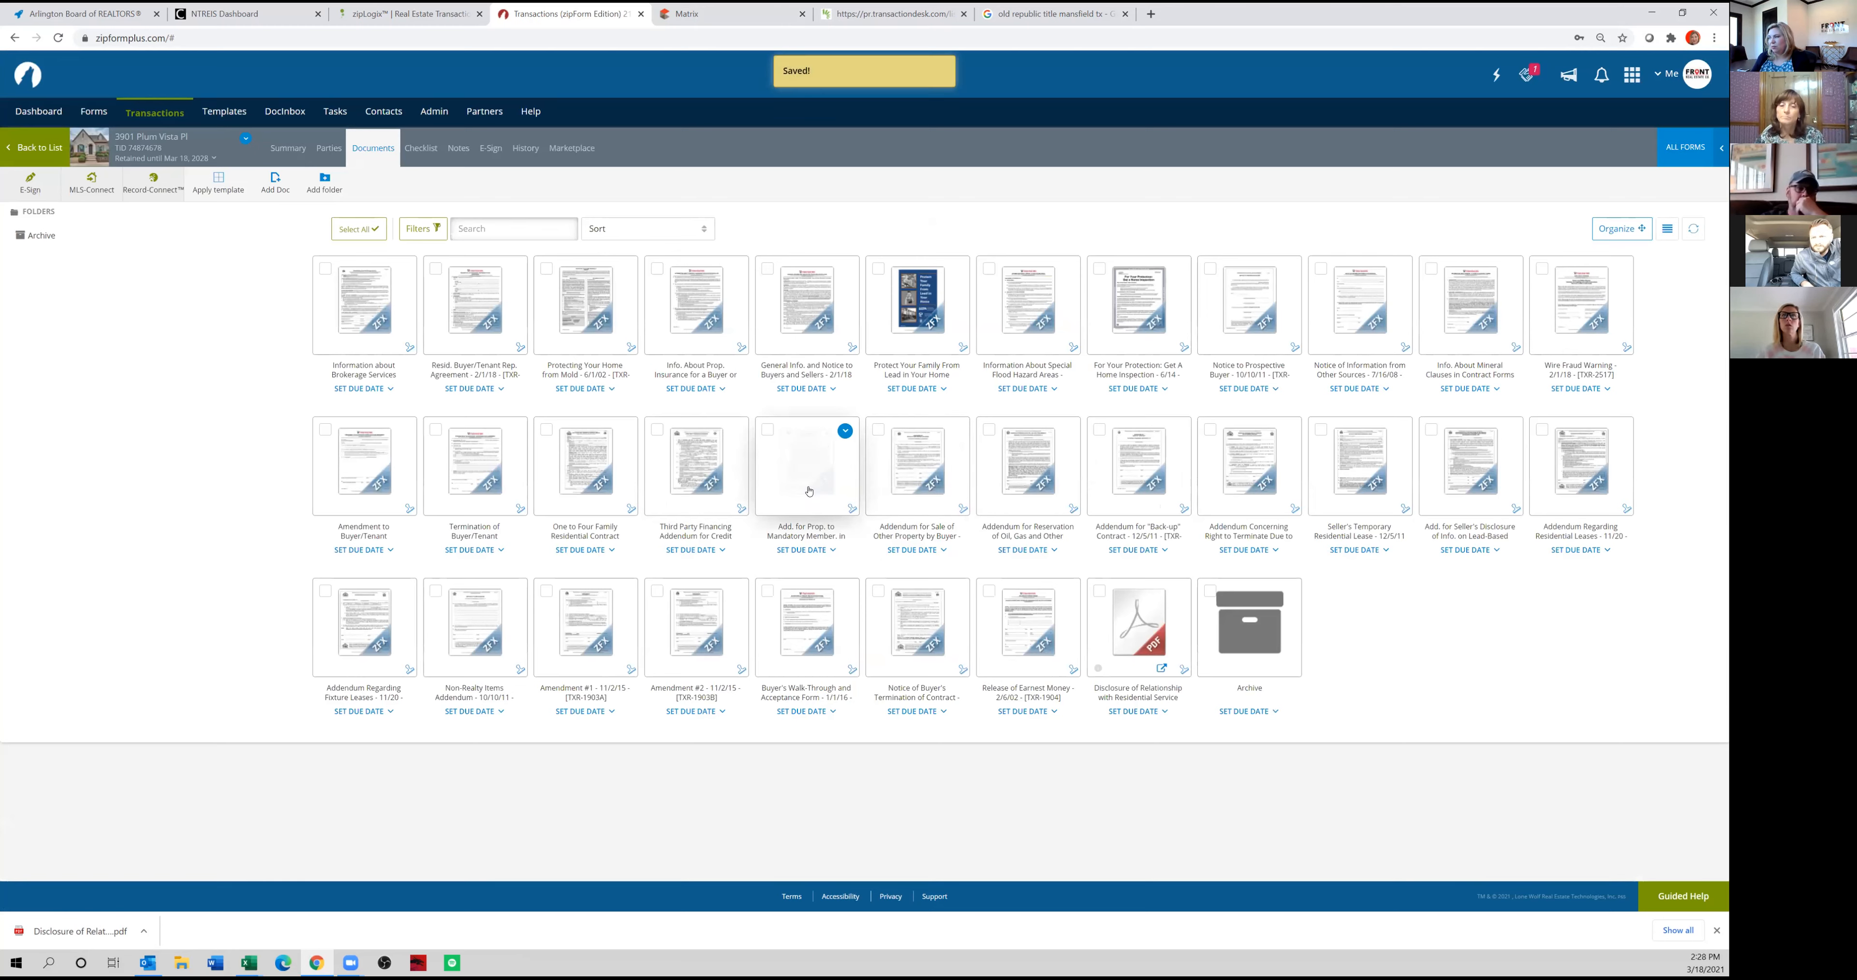
Copy the HOA company First Service Residential and its phone number from the Matrix listing into the mandatory owners association addendum, and close it.
{"action": "left_click", "coordinate": [788, 487]}
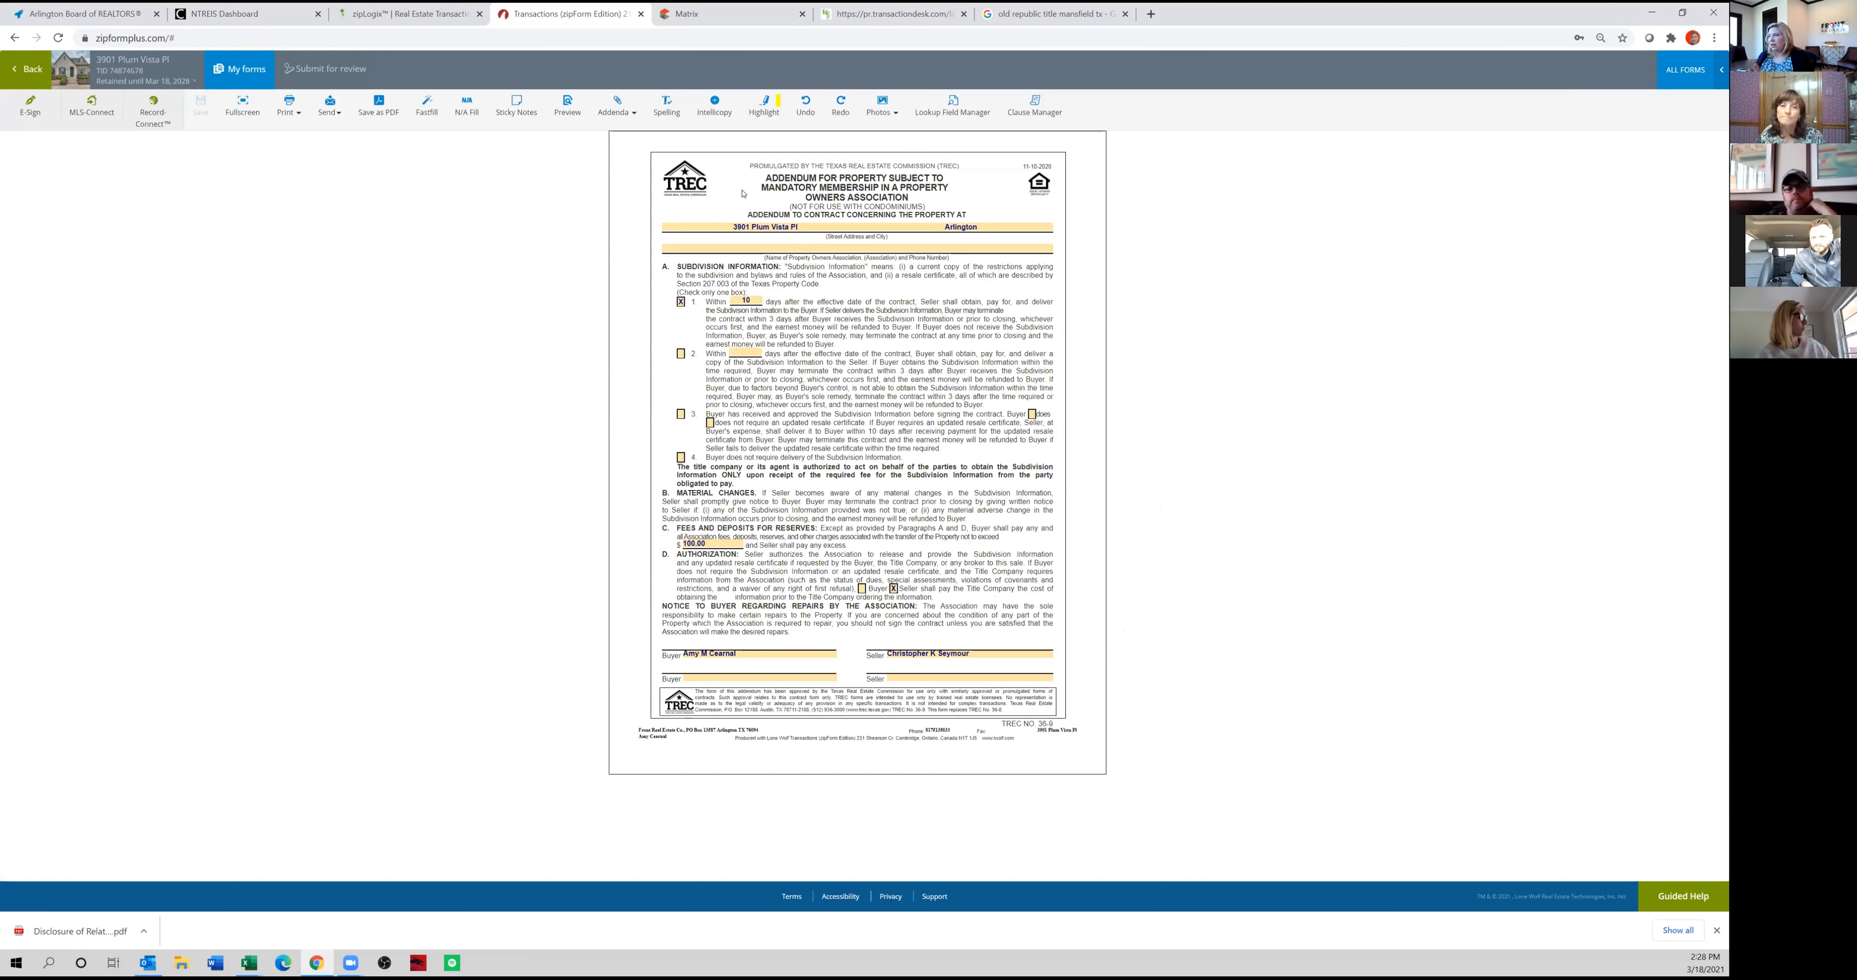
{"action": "left_click", "coordinate": [792, 248]}
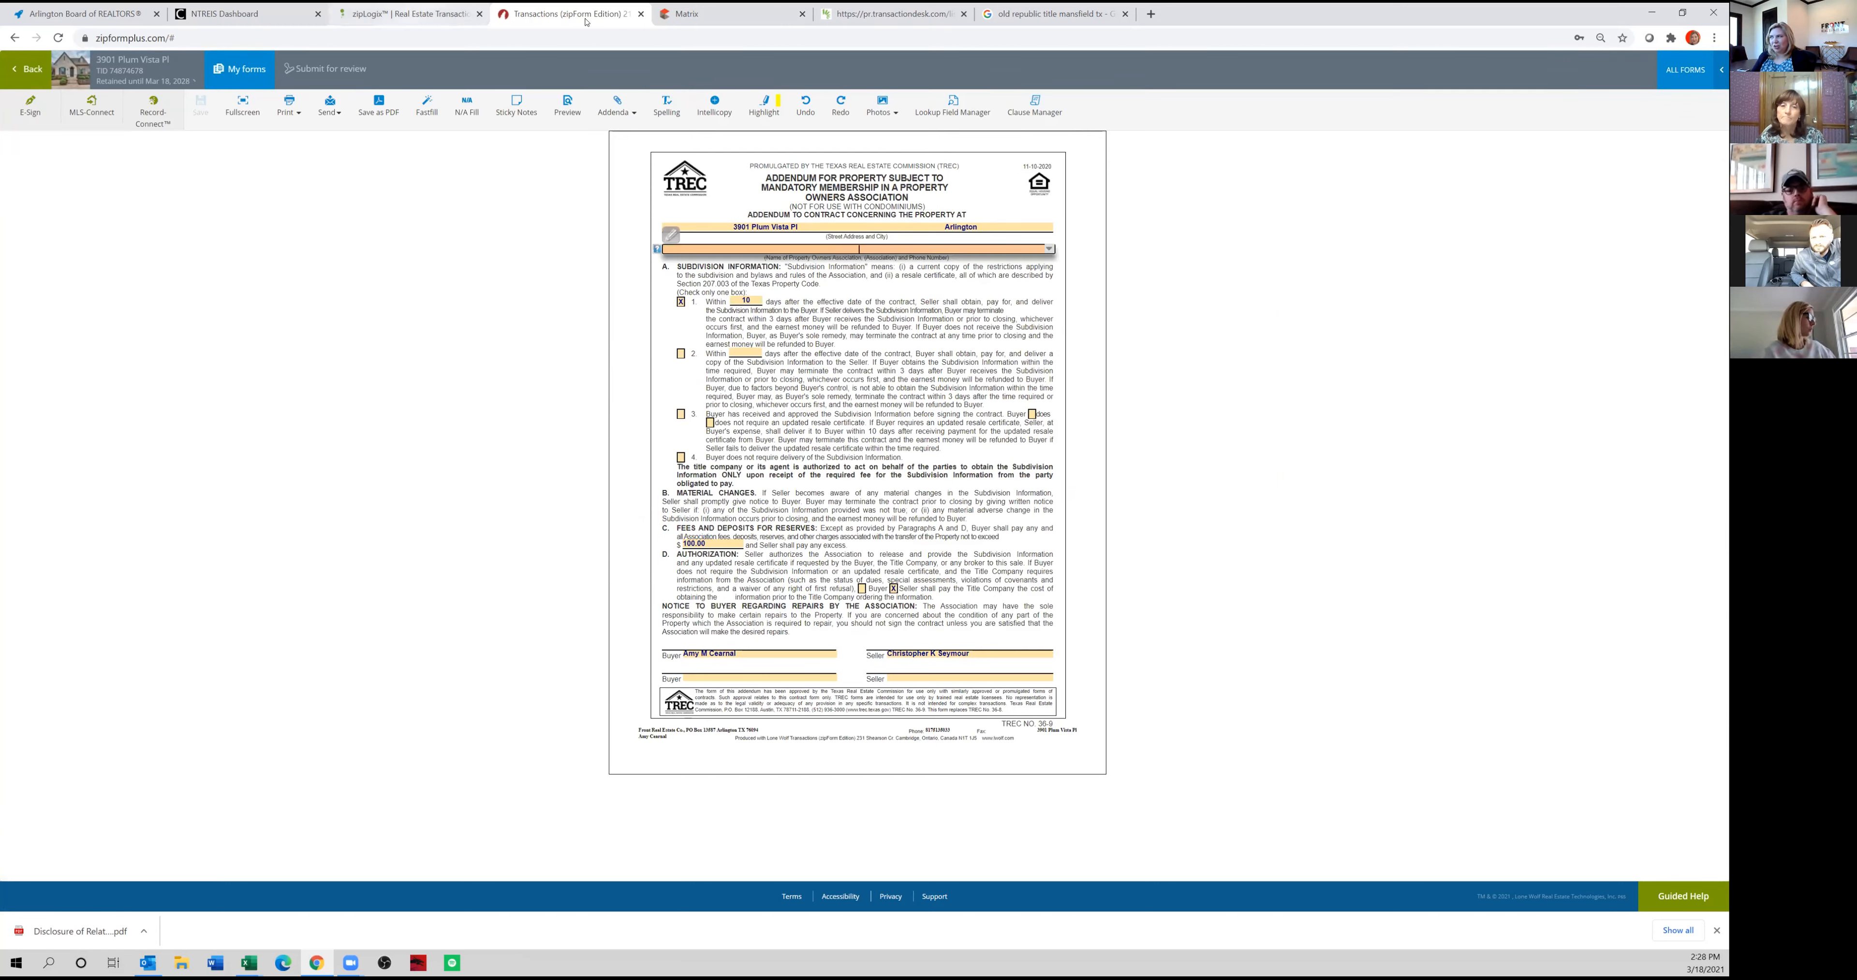
{"action": "left_click", "coordinate": [721, 13]}
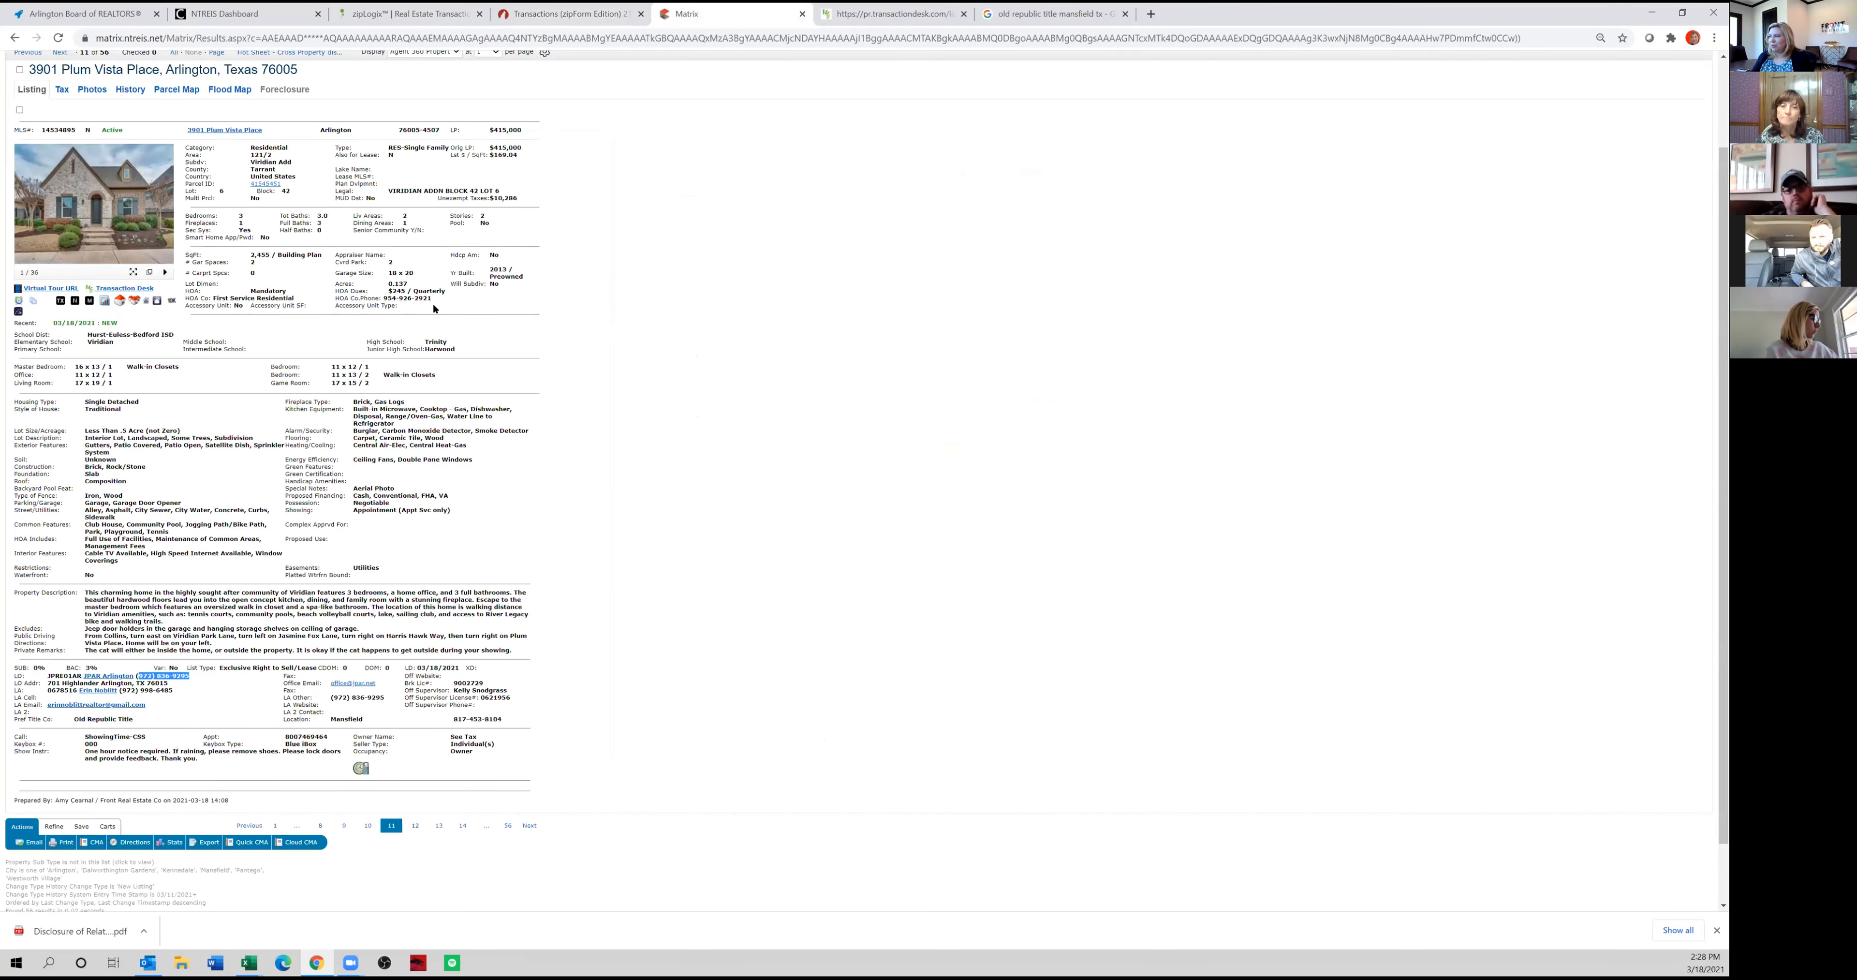
{"action": "left_click_drag", "start_coordinate": [432, 300], "coordinate": [224, 296]}
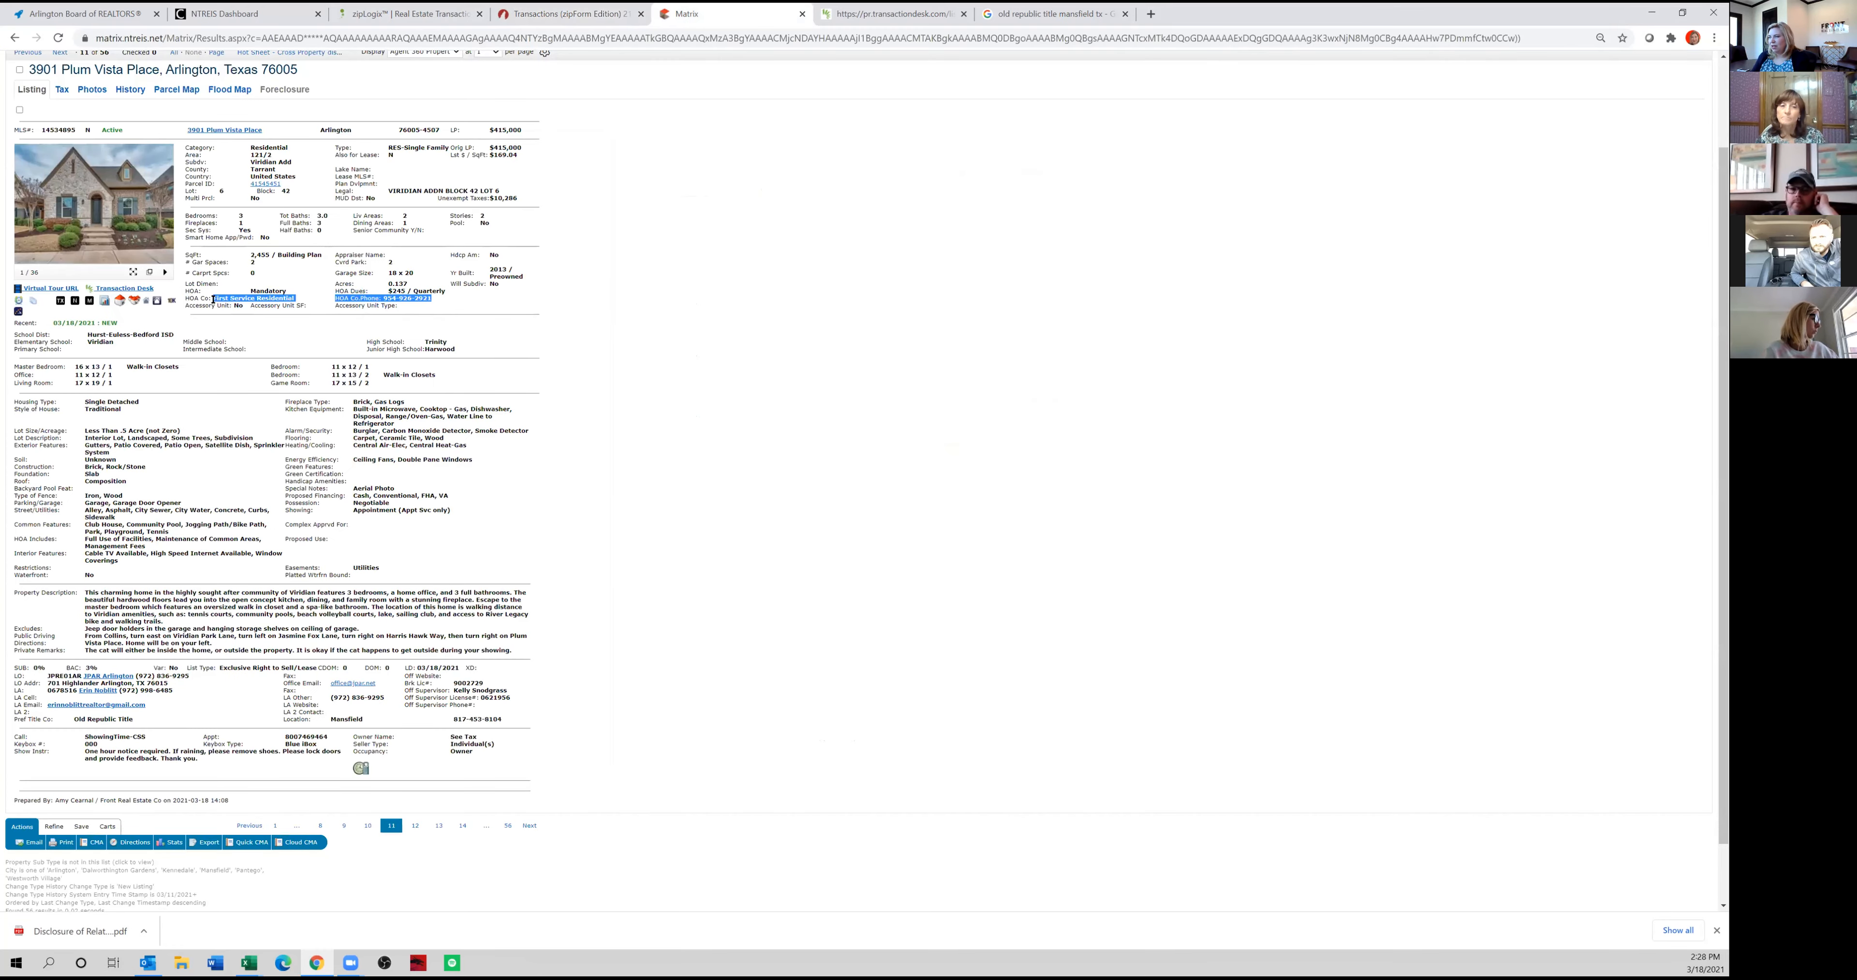
{"action": "left_click", "coordinate": [554, 18]}
{"action": "key", "text": "ctrl+v"}
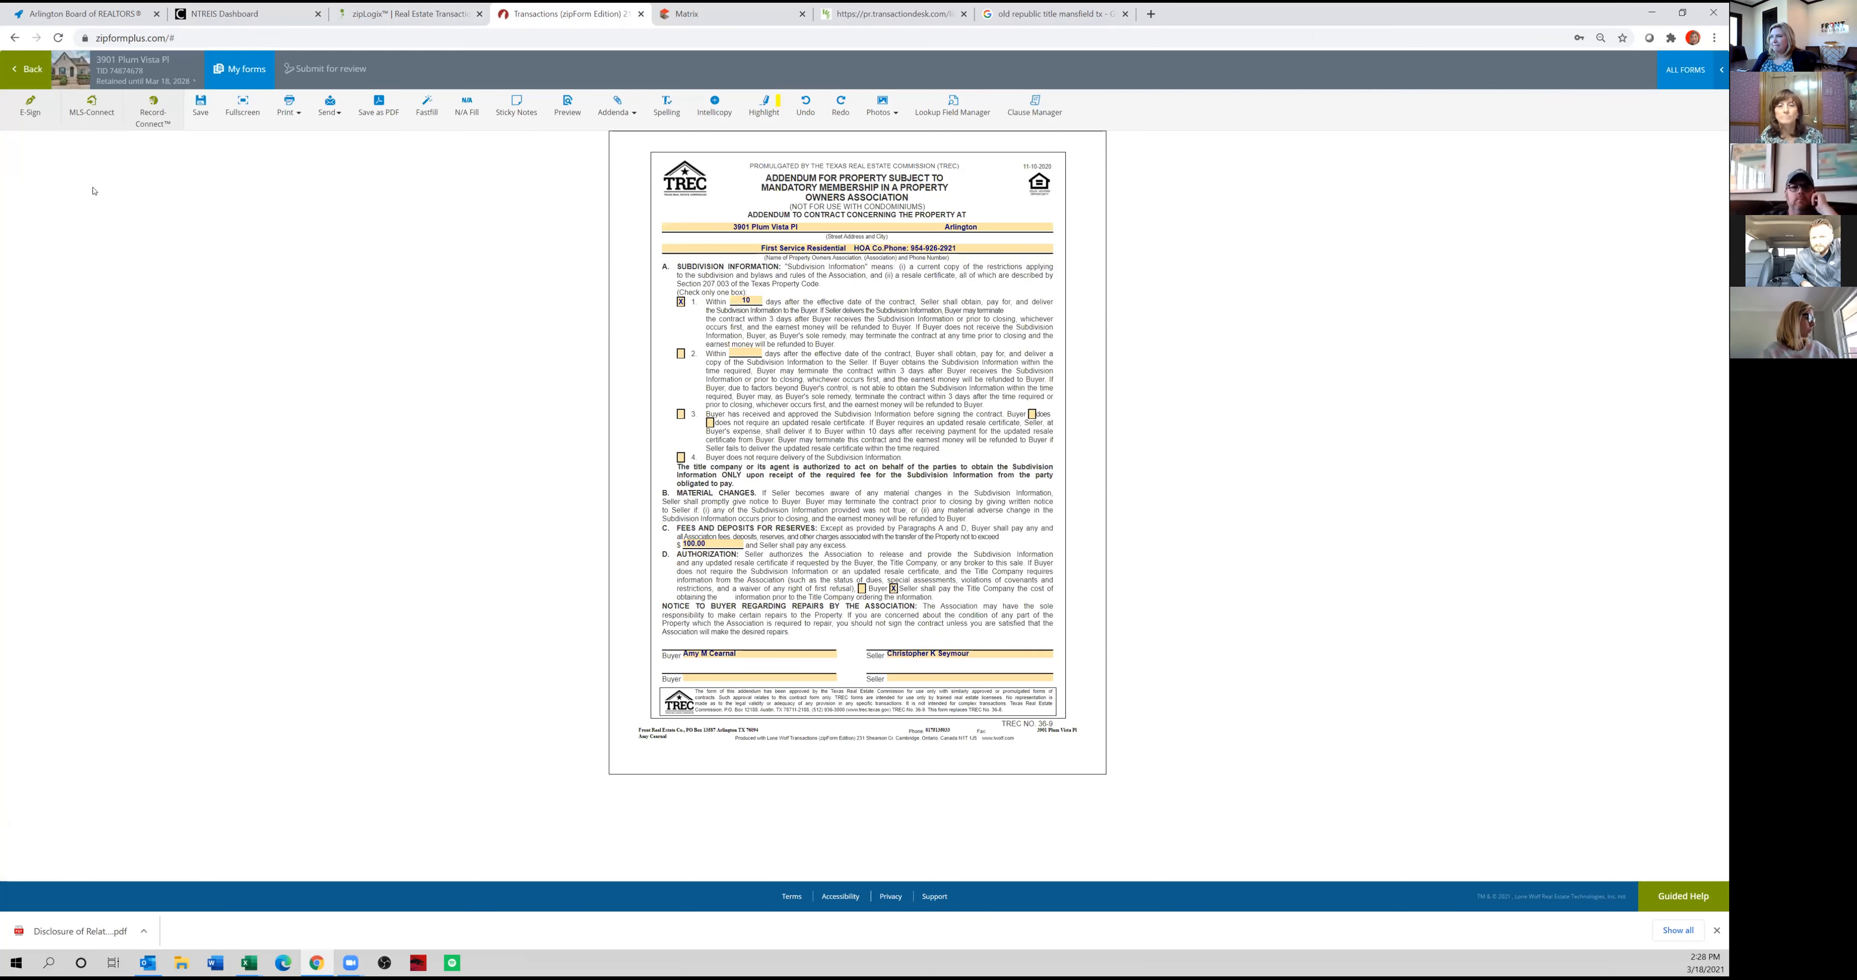
{"action": "left_click", "coordinate": [29, 69]}
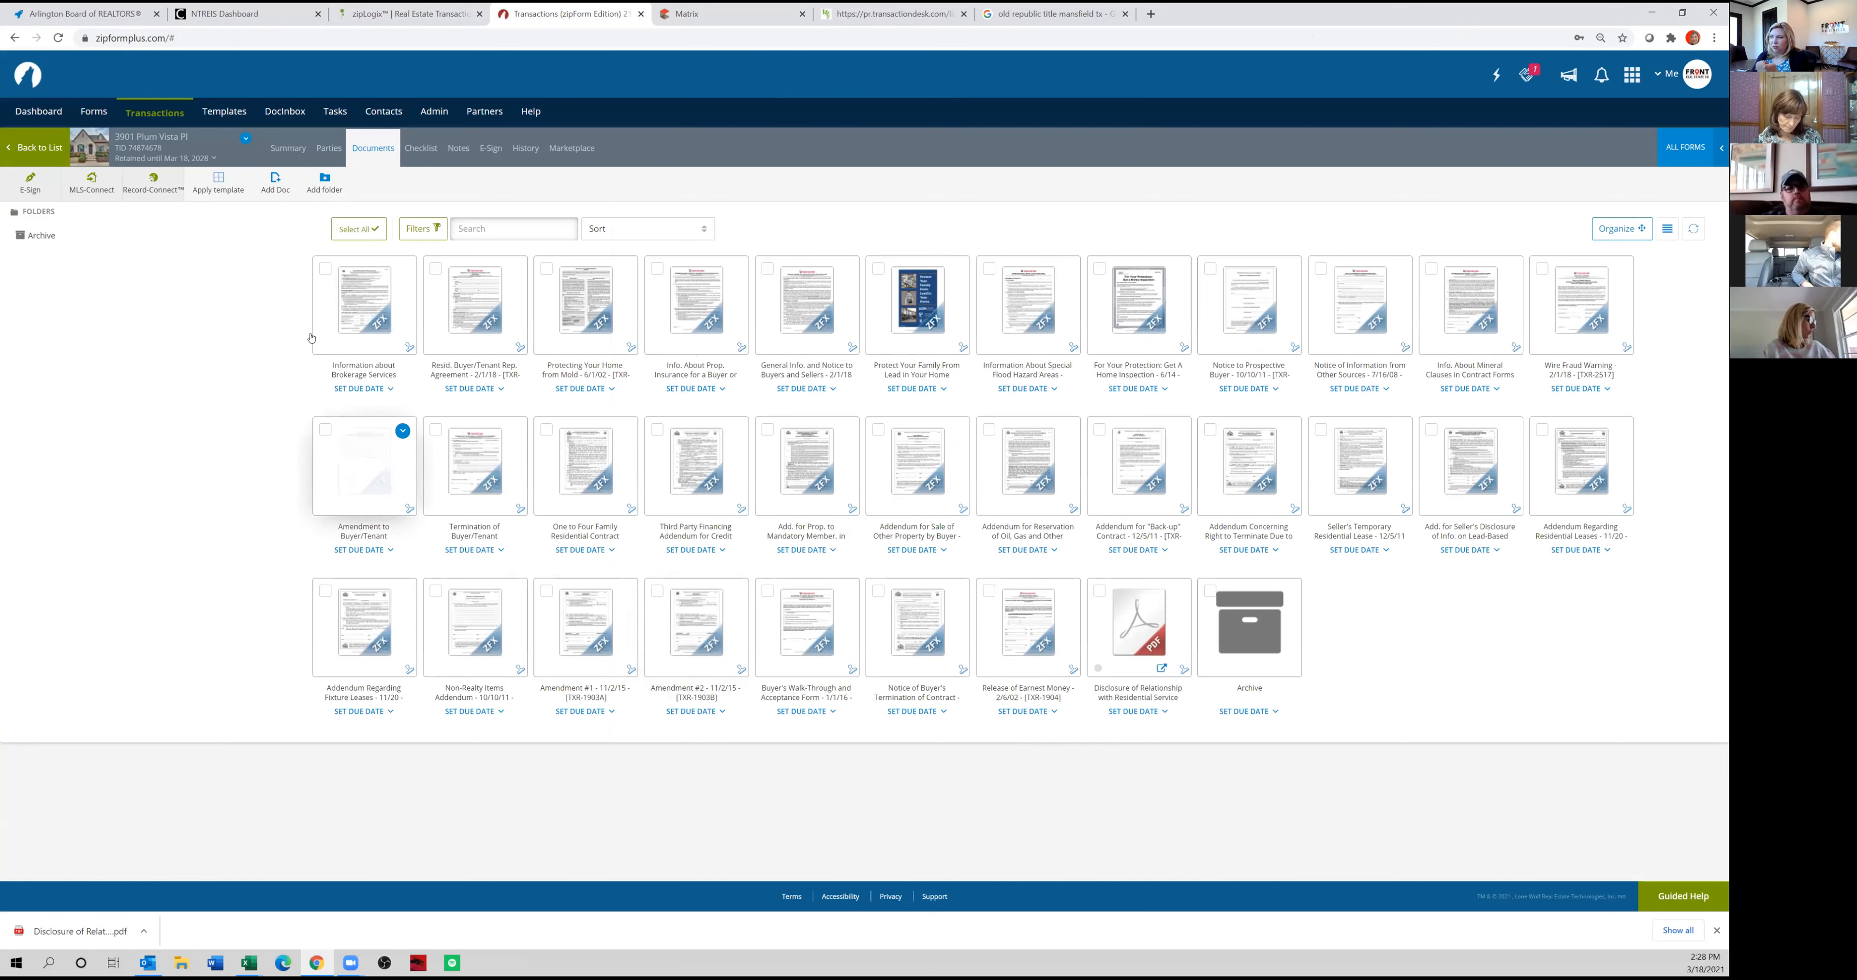
Select the twelve buyer representation documents, from Information about Brokerage Services through Wire Fraud Warning.
{"action": "left_click", "coordinate": [325, 268]}
{"action": "left_click", "coordinate": [435, 267]}
{"action": "left_click", "coordinate": [545, 268]}
{"action": "left_click", "coordinate": [657, 269]}
{"action": "left_click", "coordinate": [766, 269]}
{"action": "left_click", "coordinate": [878, 269]}
{"action": "left_click", "coordinate": [989, 269]}
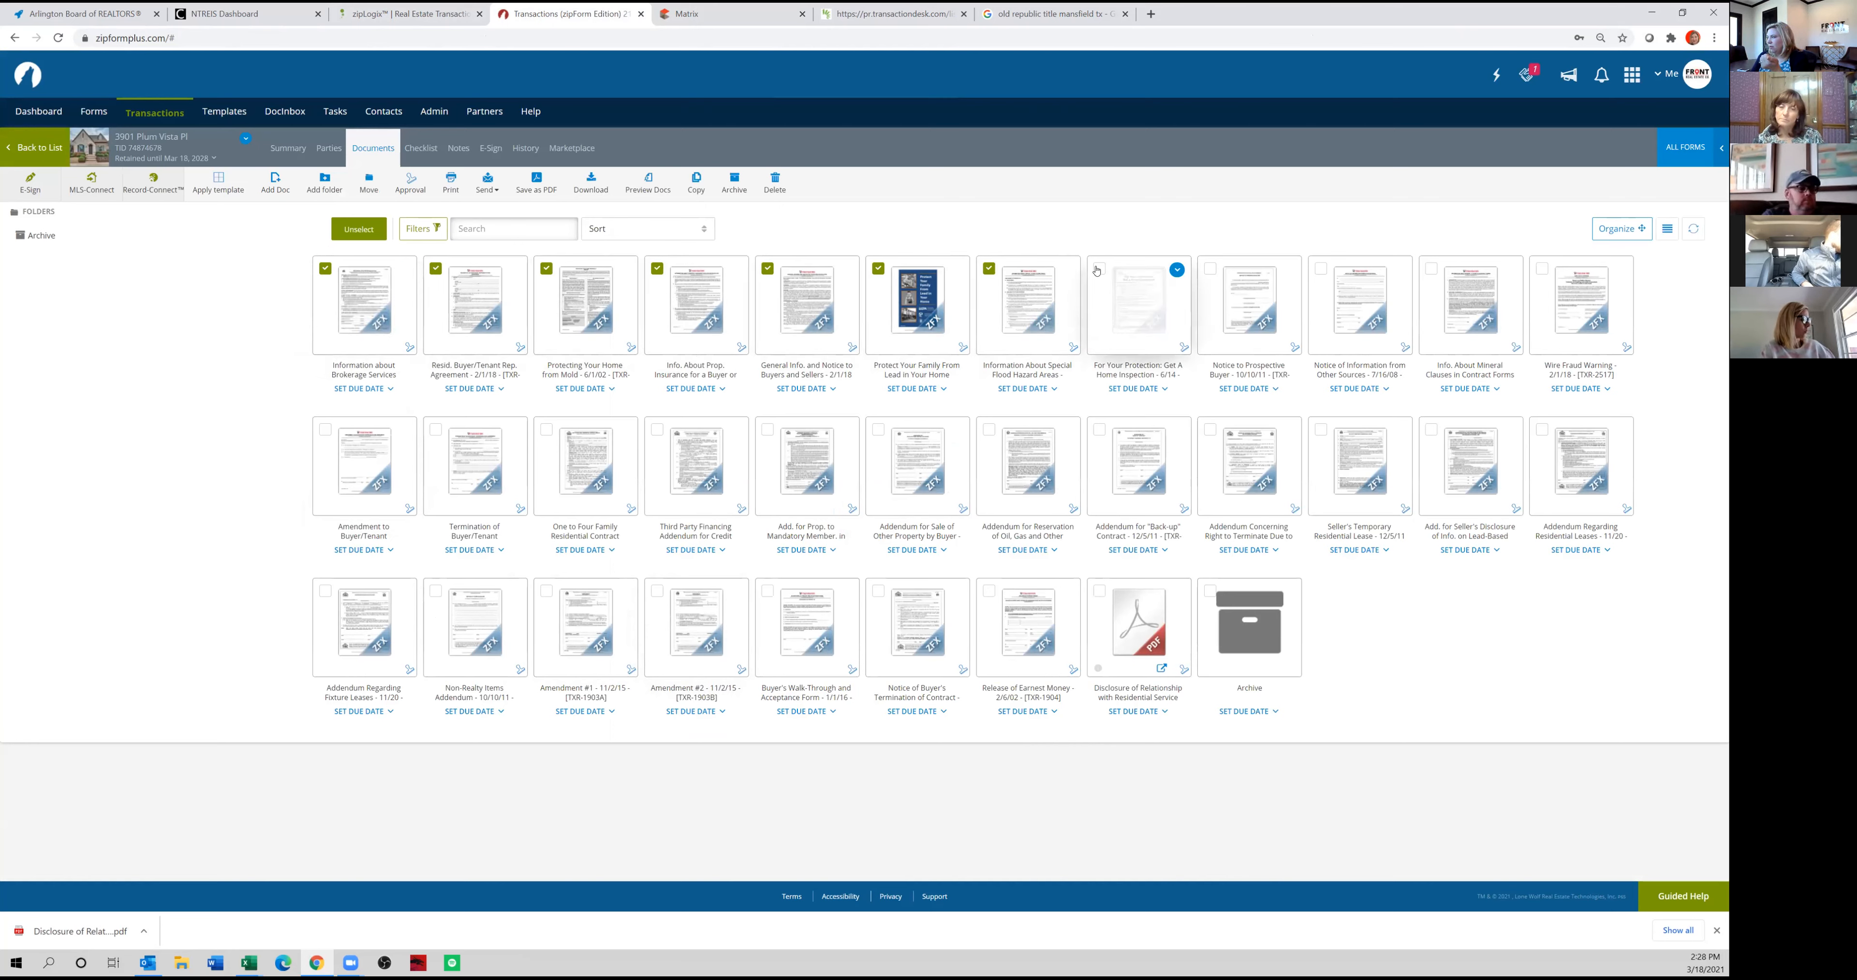
{"action": "left_click", "coordinate": [1209, 269]}
{"action": "left_click", "coordinate": [1320, 269]}
{"action": "left_click", "coordinate": [1431, 269]}
{"action": "left_click", "coordinate": [1542, 269]}
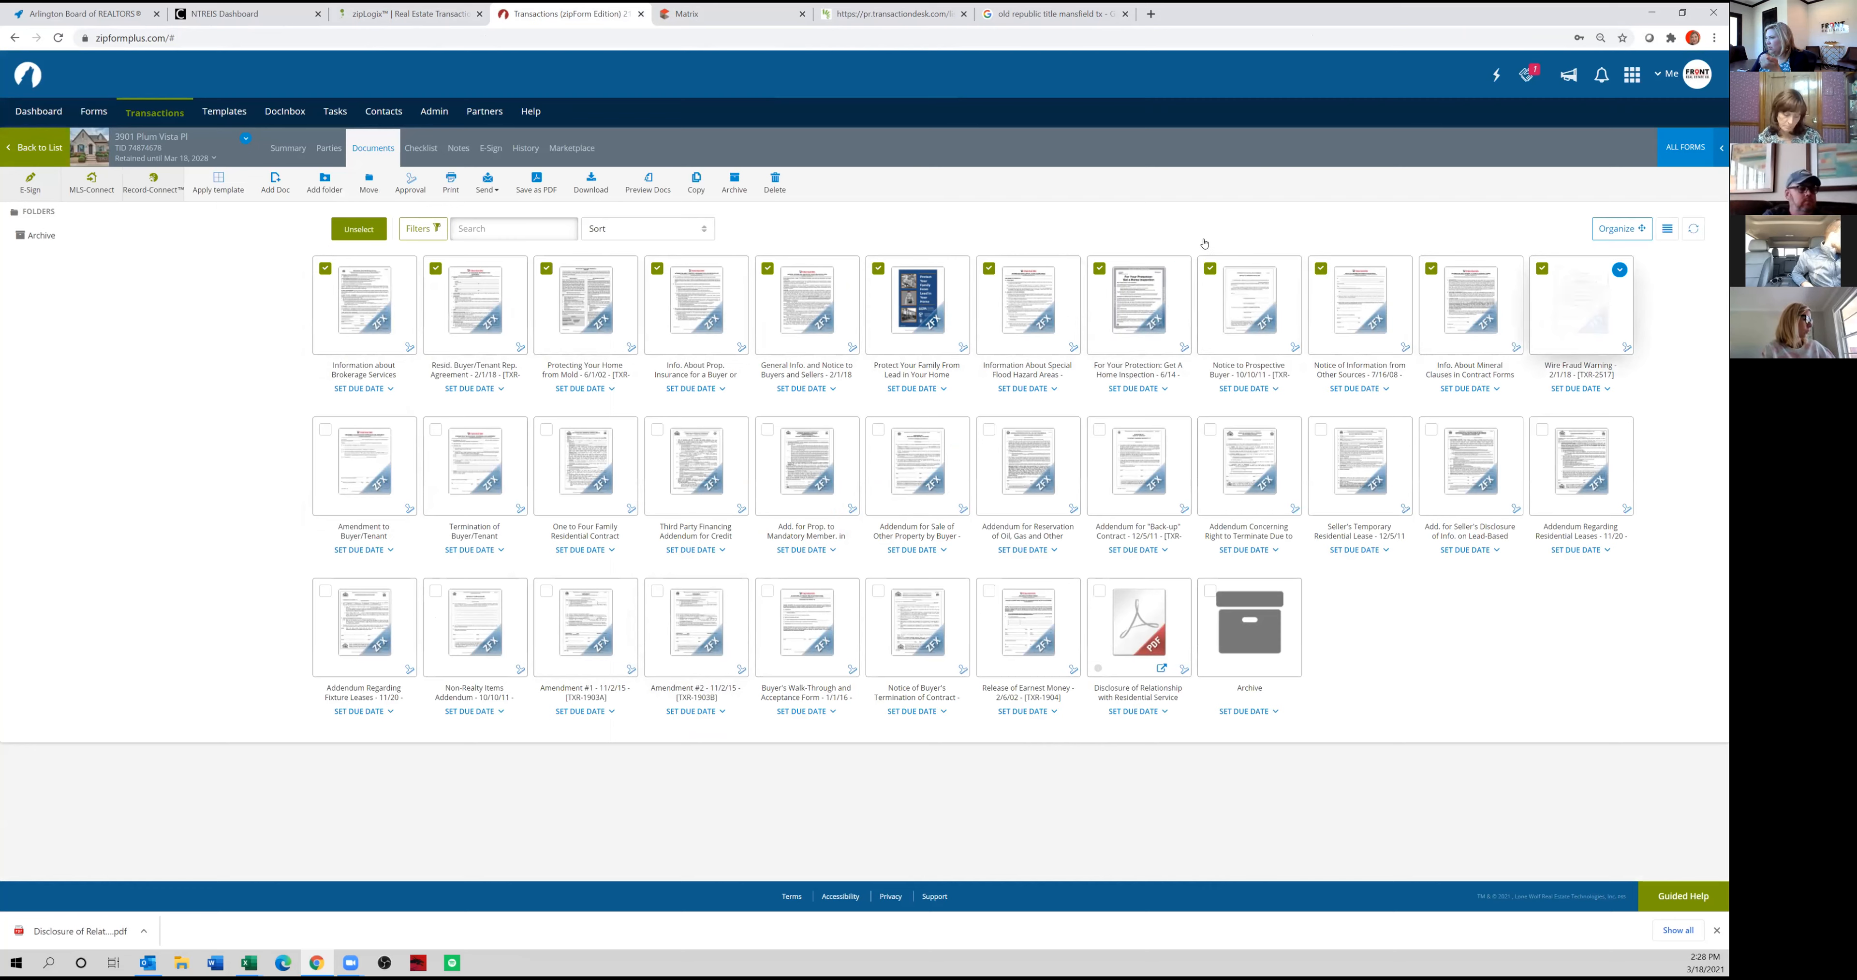
Start an e-mail with the selected documents attached and address it to the Buyer One party.
{"action": "left_click", "coordinate": [485, 193]}
{"action": "left_click", "coordinate": [451, 211]}
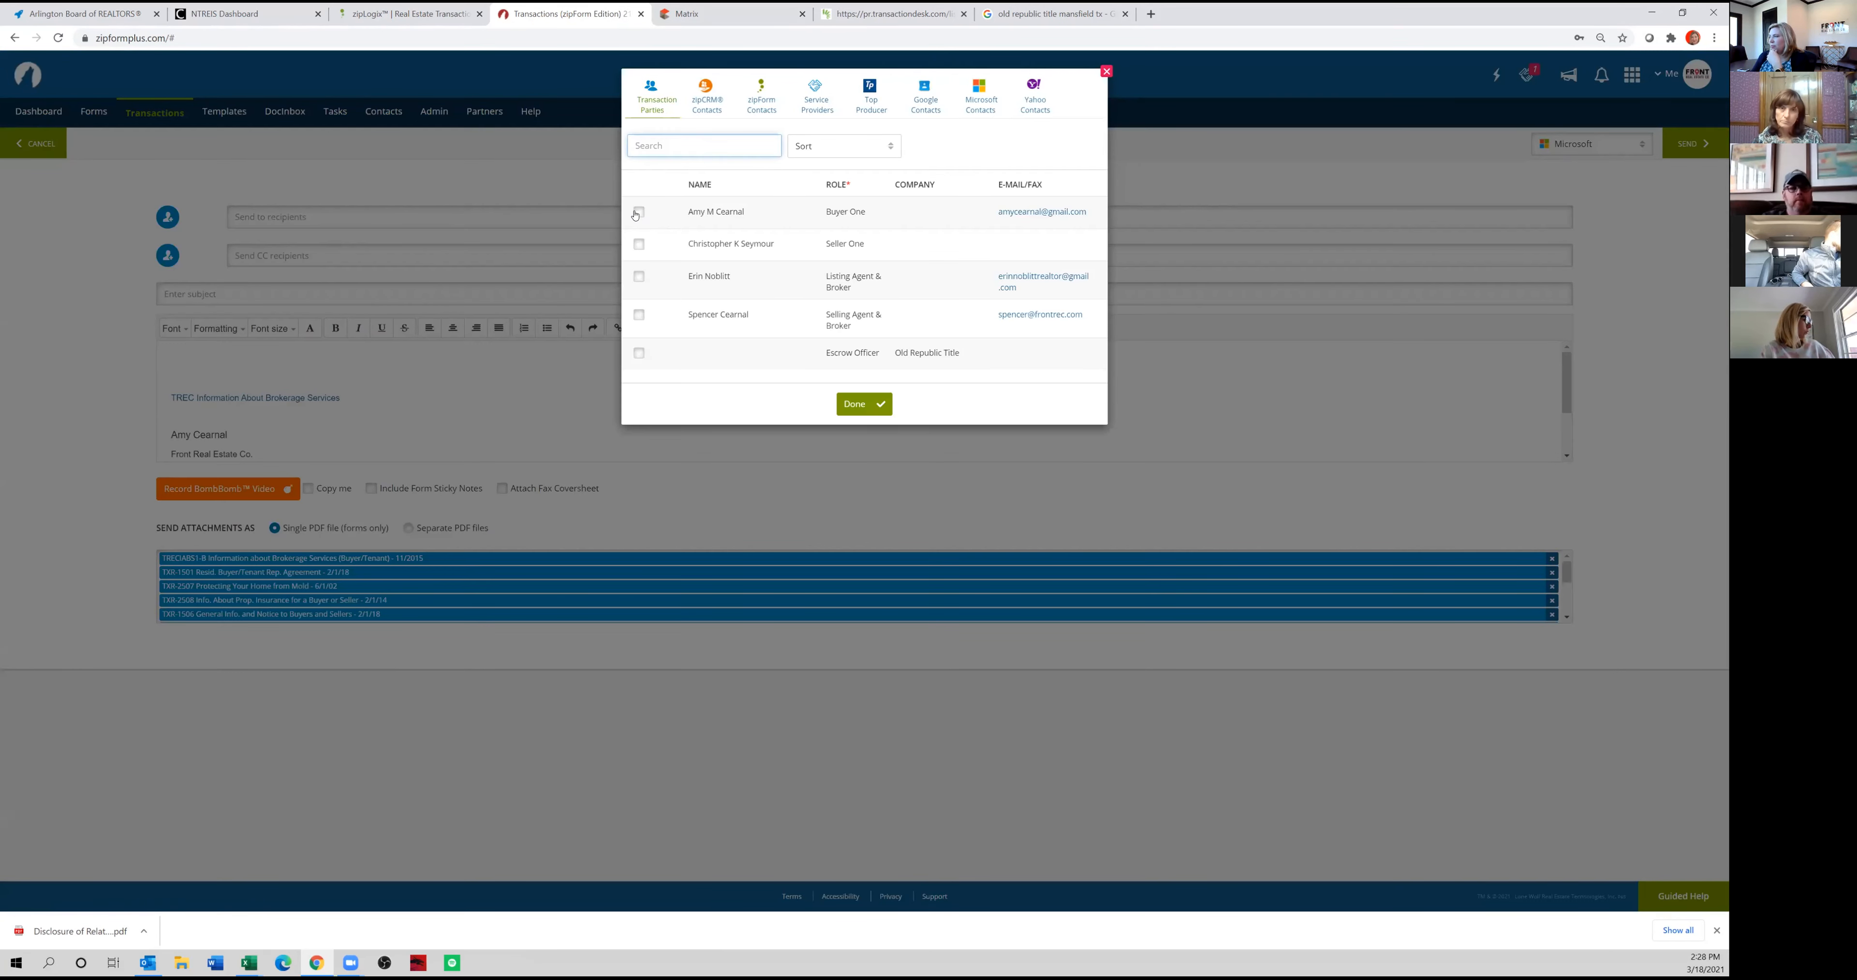
{"action": "left_click", "coordinate": [637, 212]}
{"action": "left_click", "coordinate": [859, 405]}
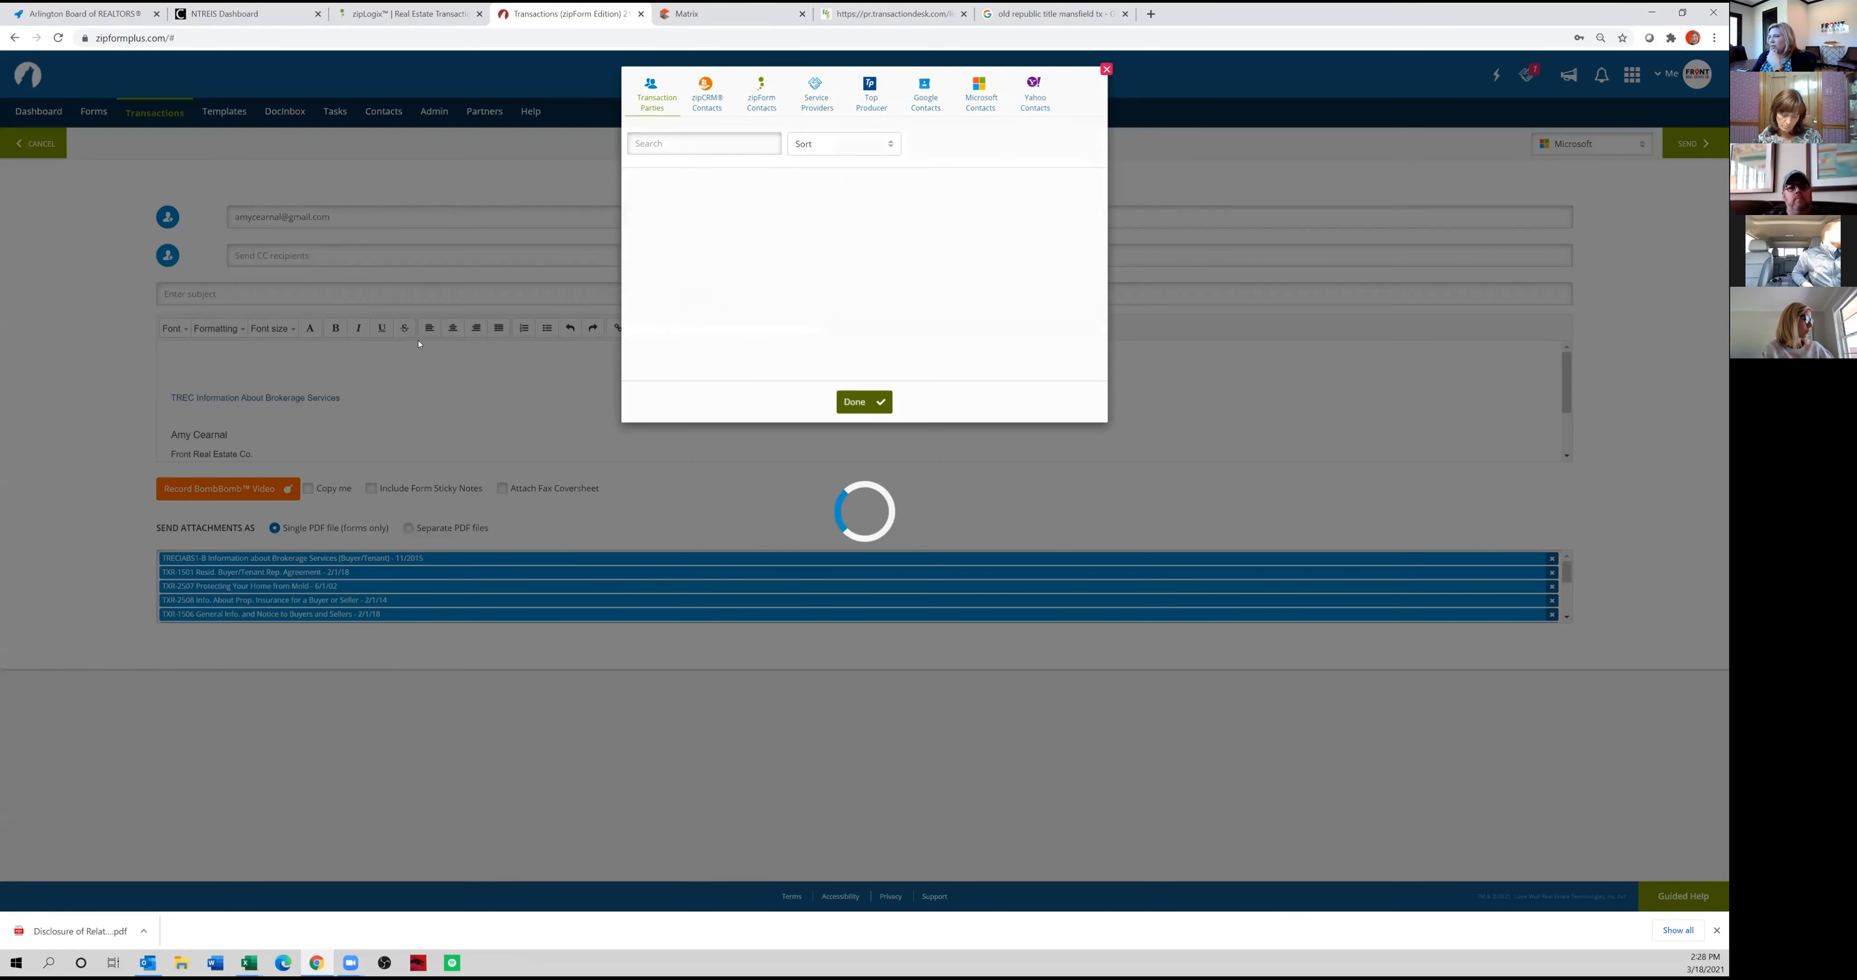
Set the e-mail subject to the buyer's surname followed by "Buyer Rep - FOR REVIEW".
{"action": "left_click", "coordinate": [520, 287]}
{"action": "type", "text": "Cearnal Buyer Rep"}
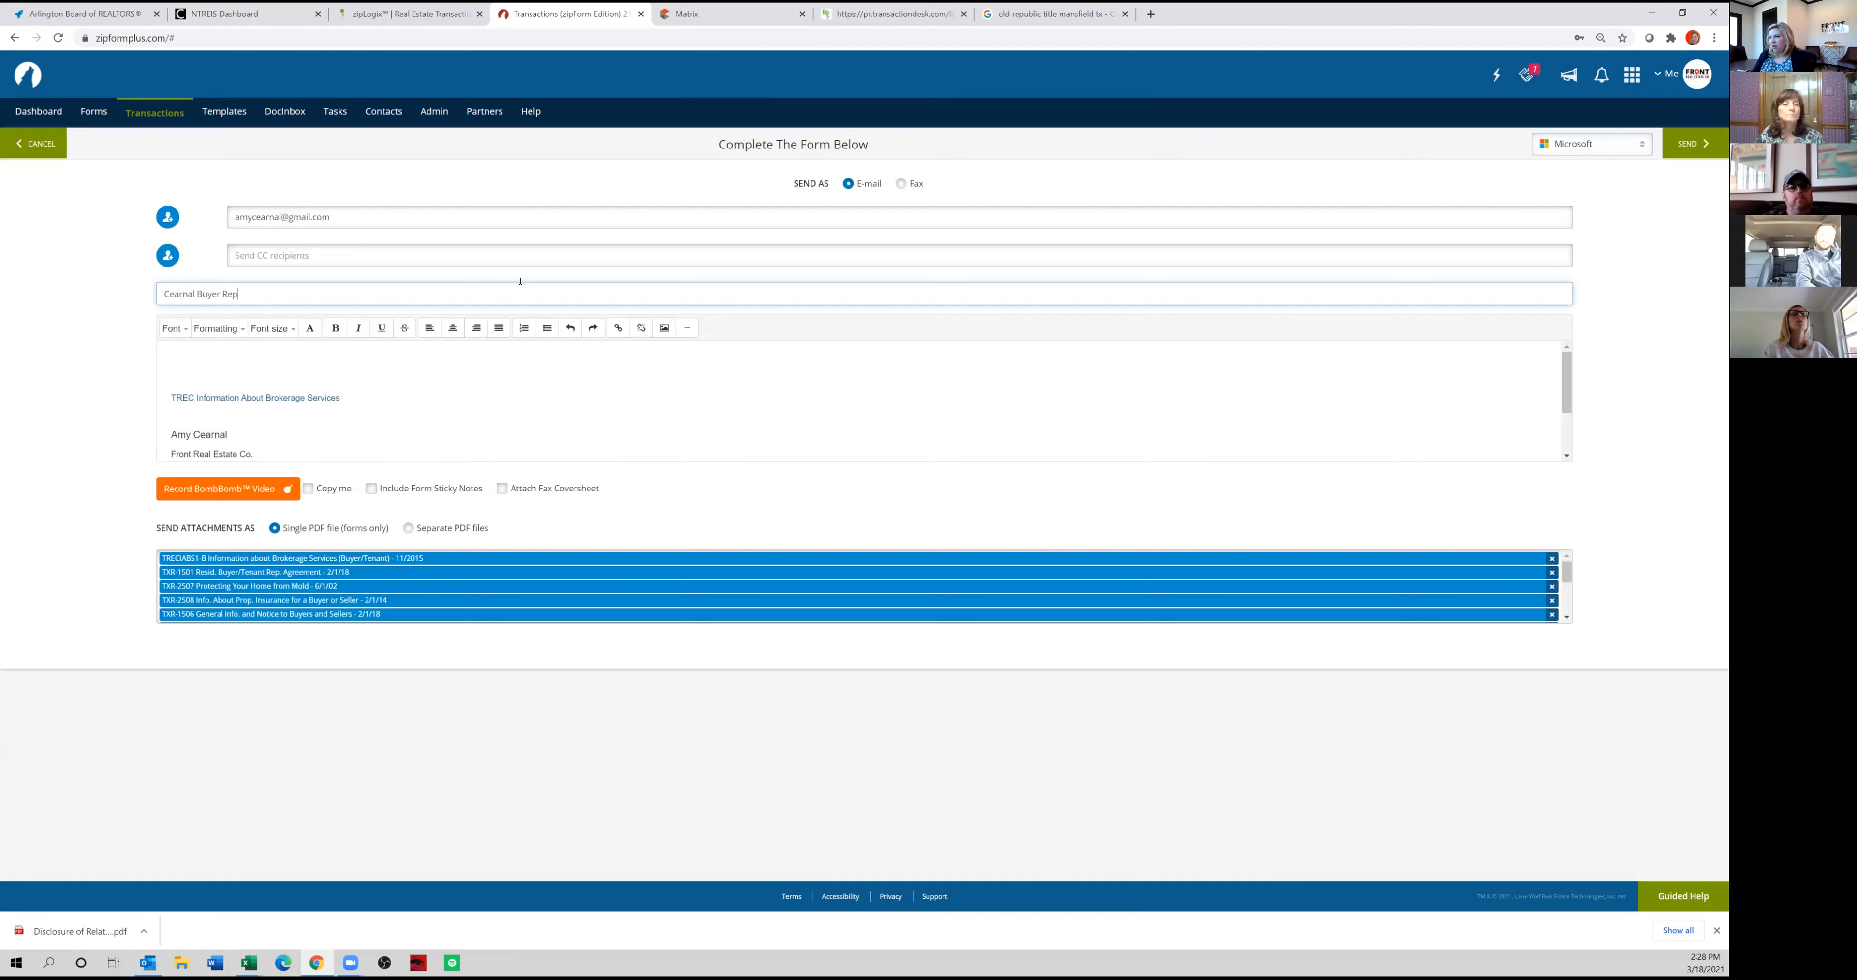
{"action": "type", "text": " - FOR REVIEW"}
{"action": "key", "text": "Tab"}
{"action": "key", "text": "Tab"}
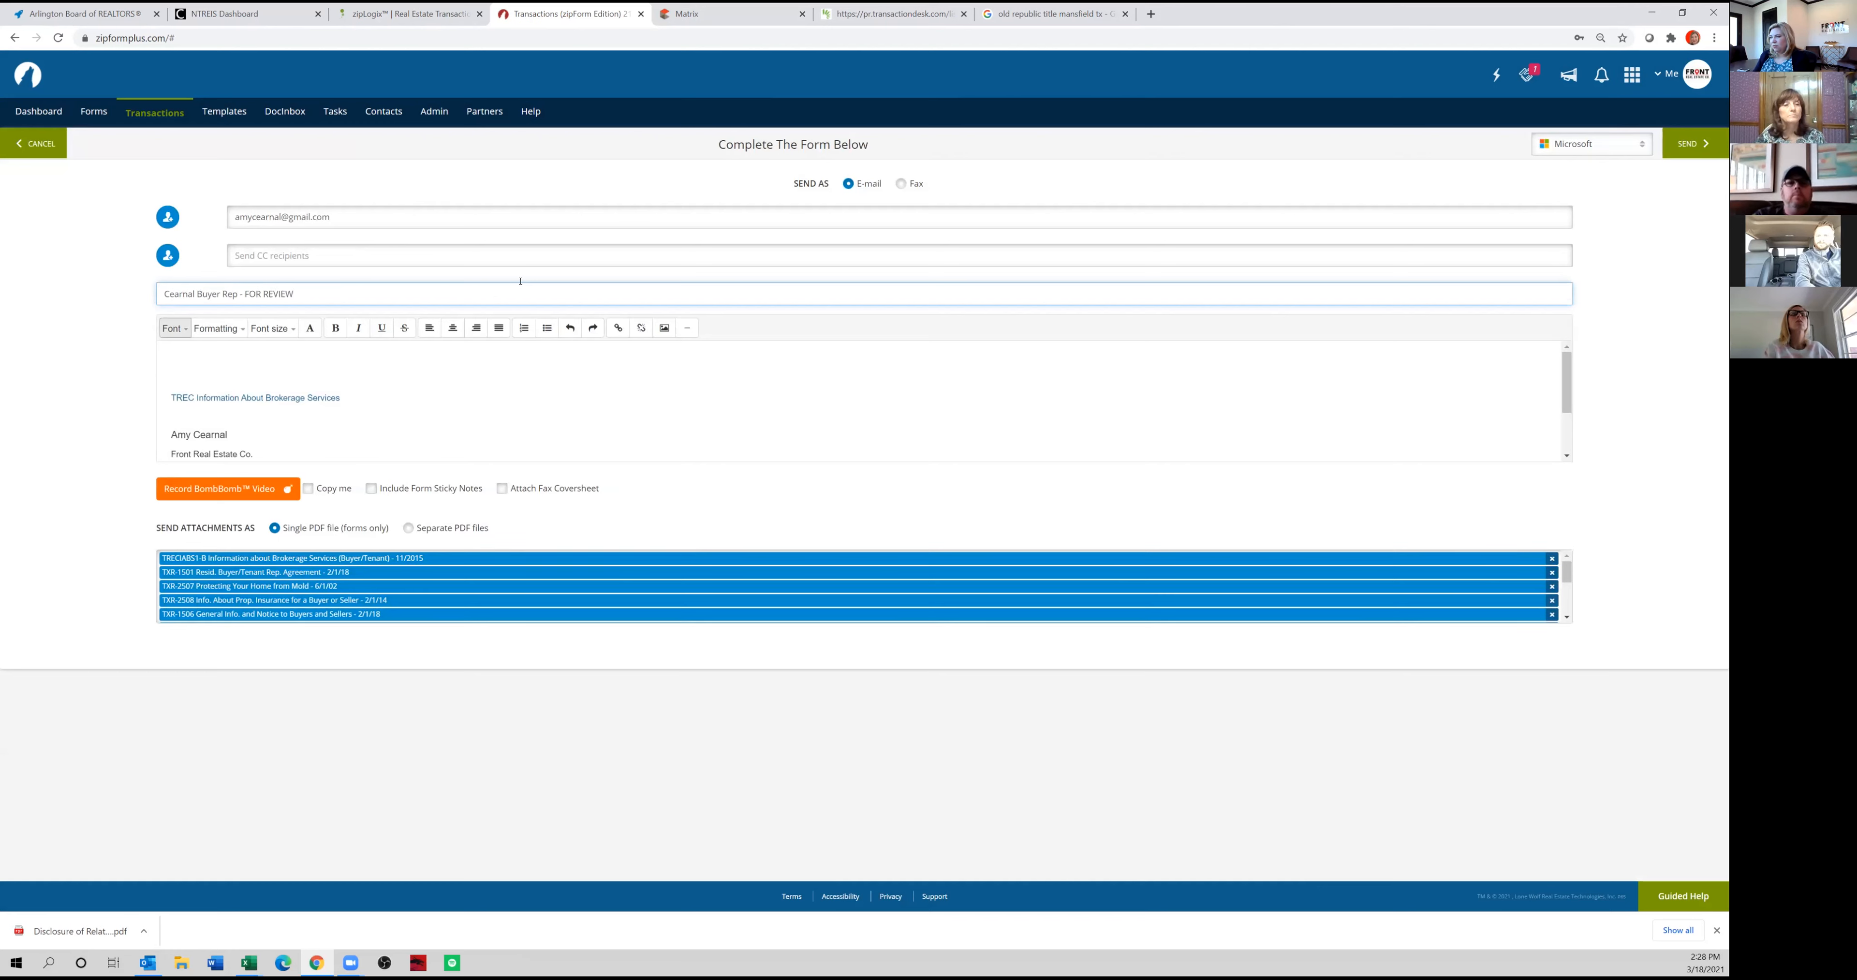
Write "Let me know if you have any changes. Thanks!" with the sender's initials above the signature, and send the e-mail.
{"action": "left_click", "coordinate": [359, 354]}
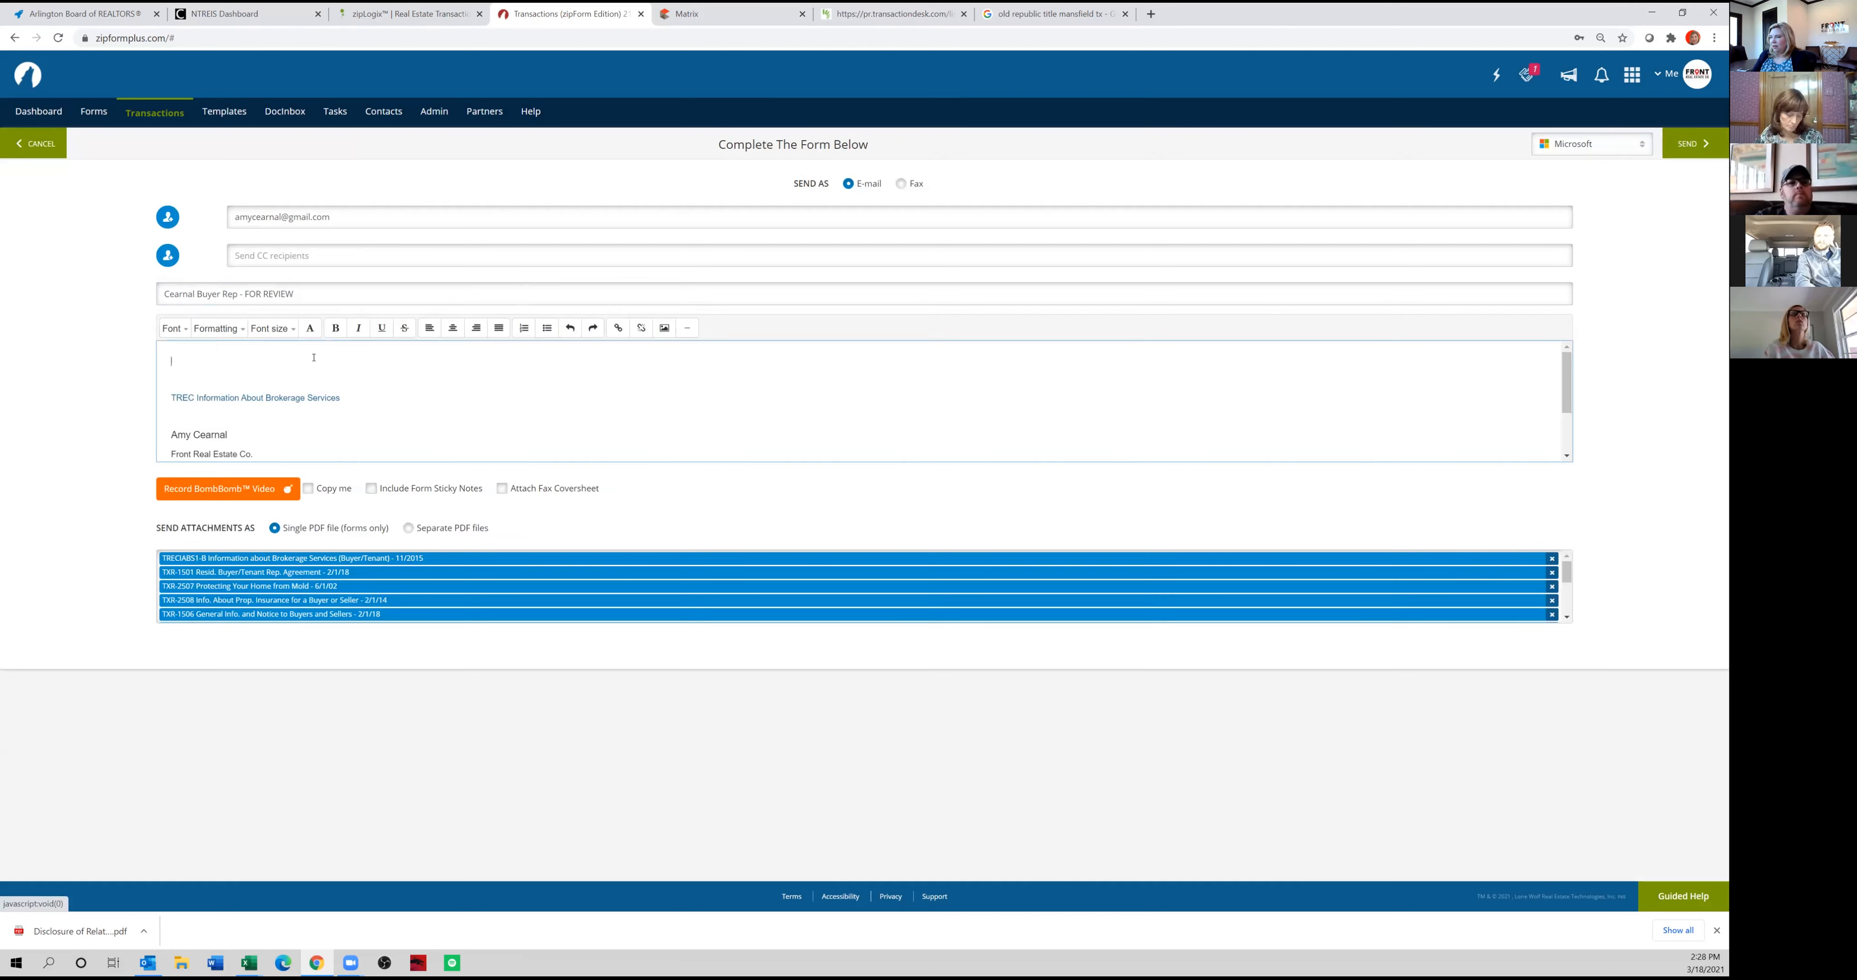
{"action": "type", "text": "Let me know if y"}
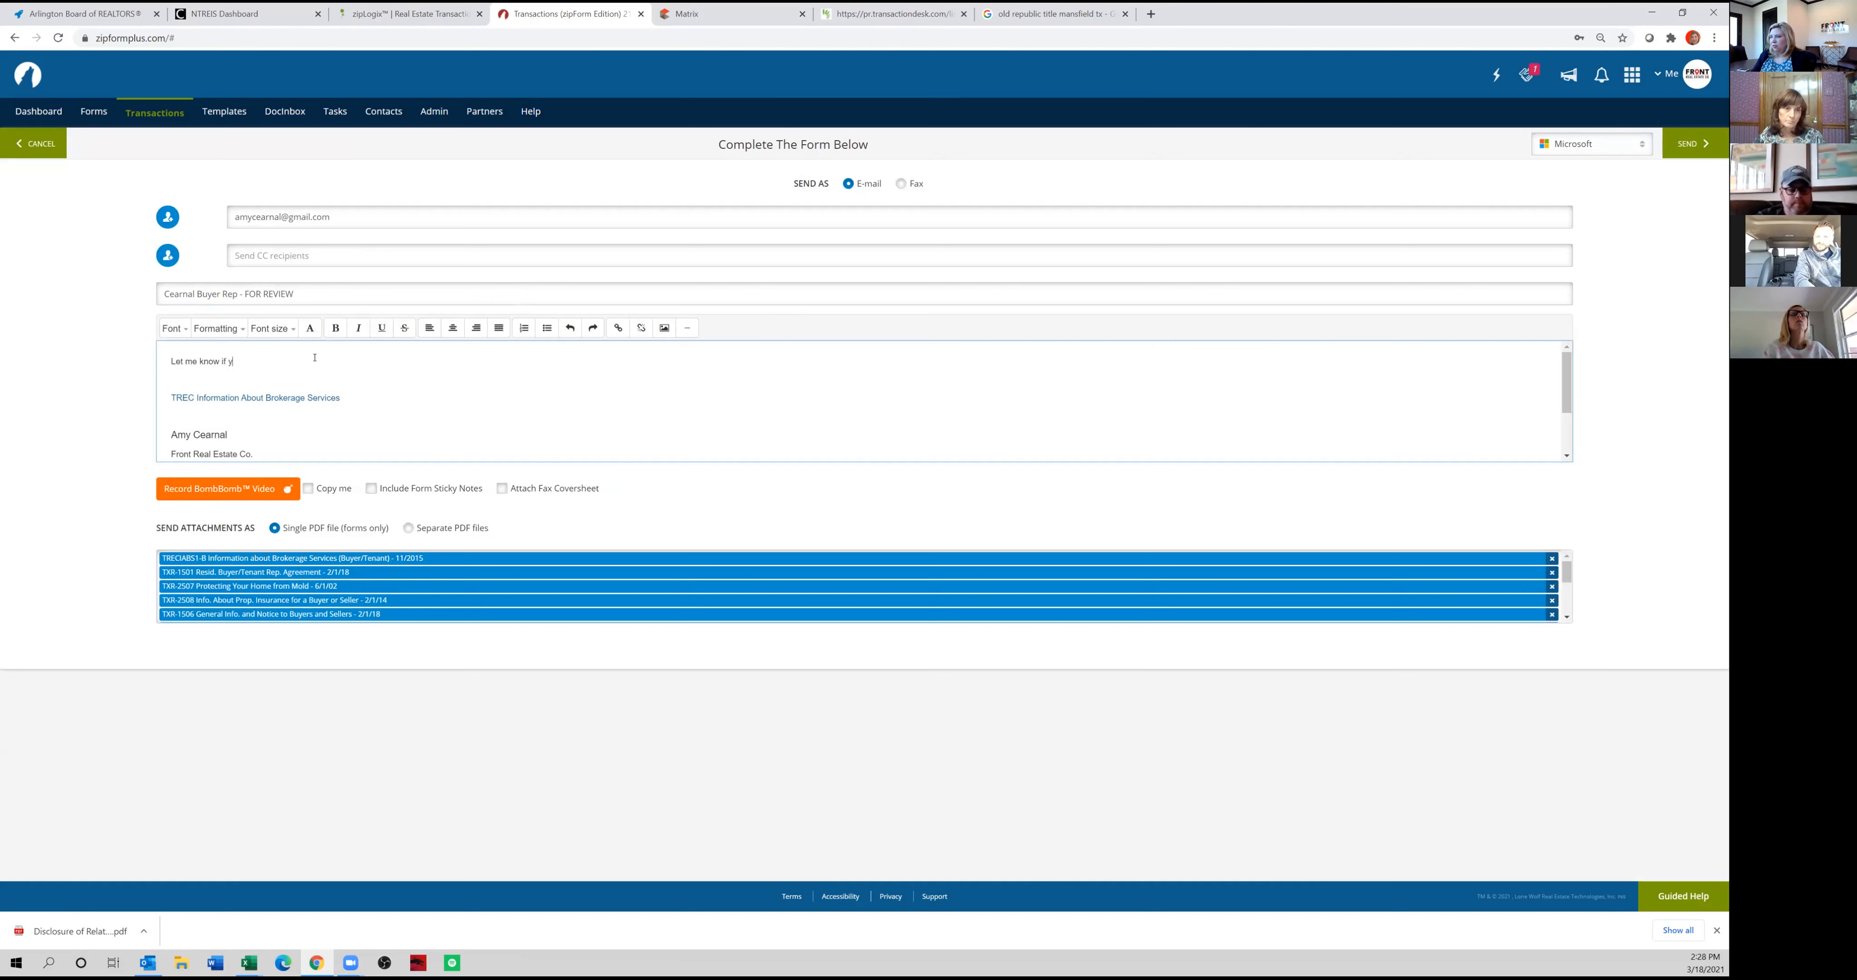
{"action": "type", "text": "ou have any changes.  Thanks!  --AC"}
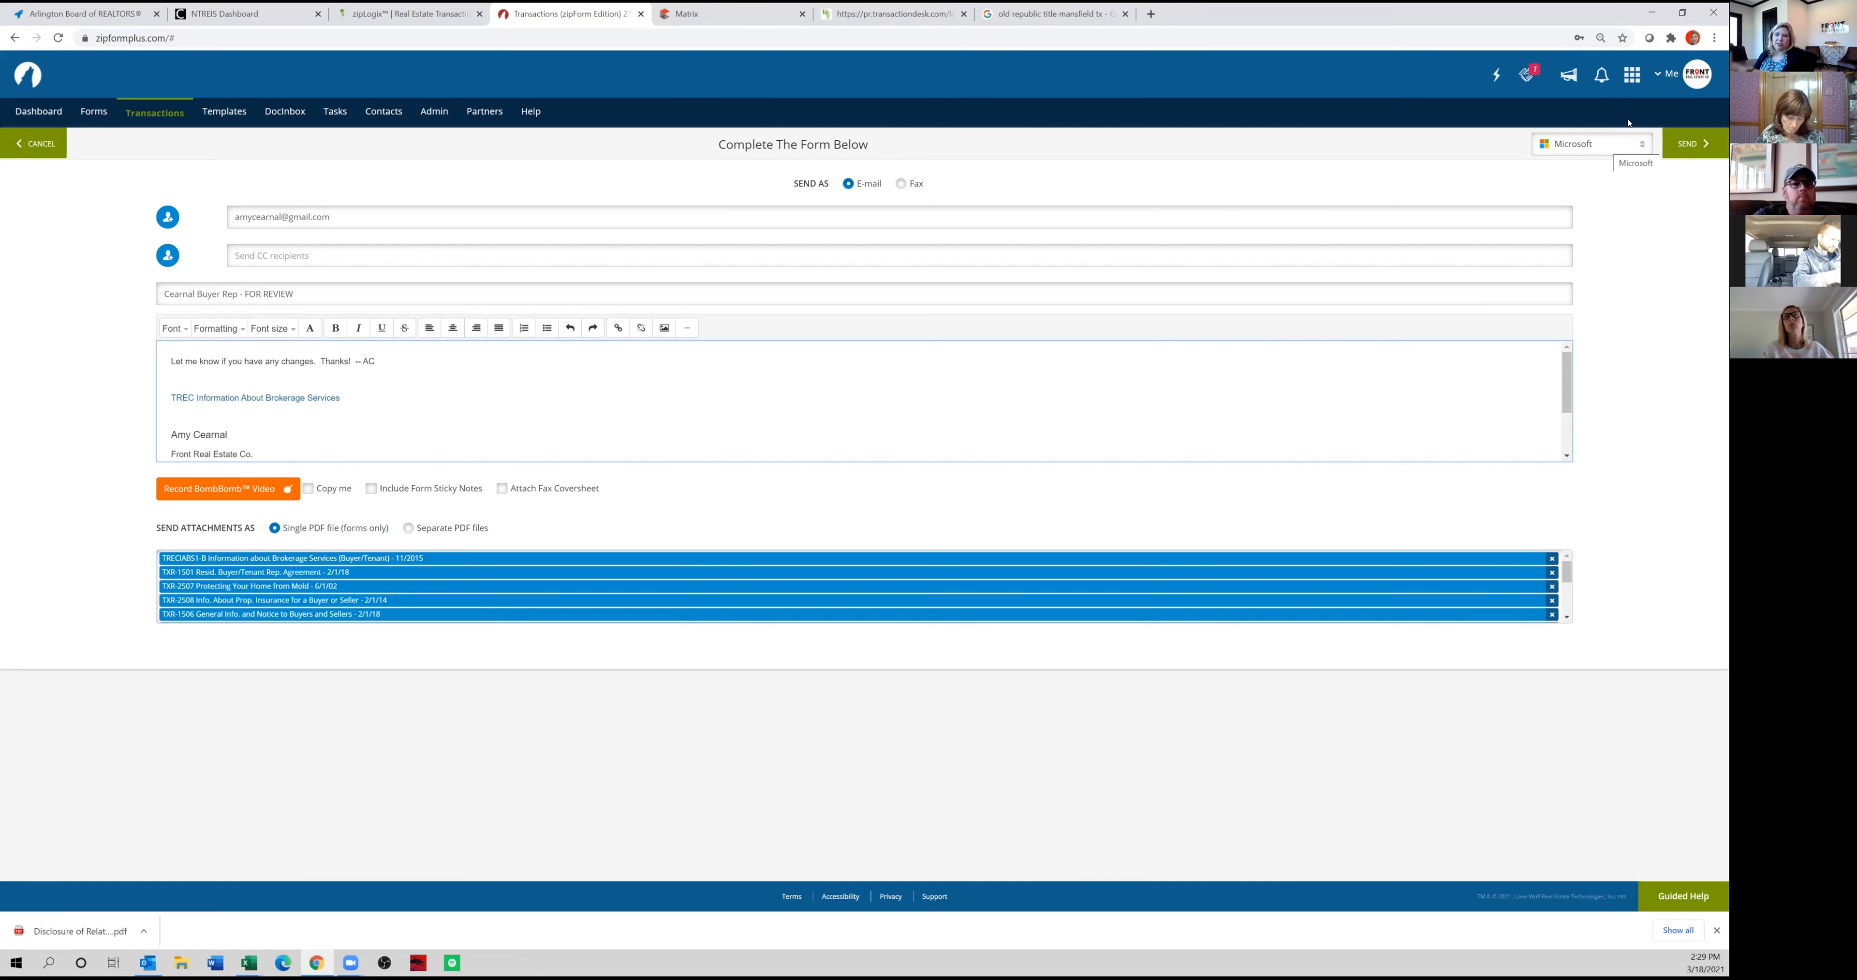
{"action": "left_click", "coordinate": [1686, 146]}
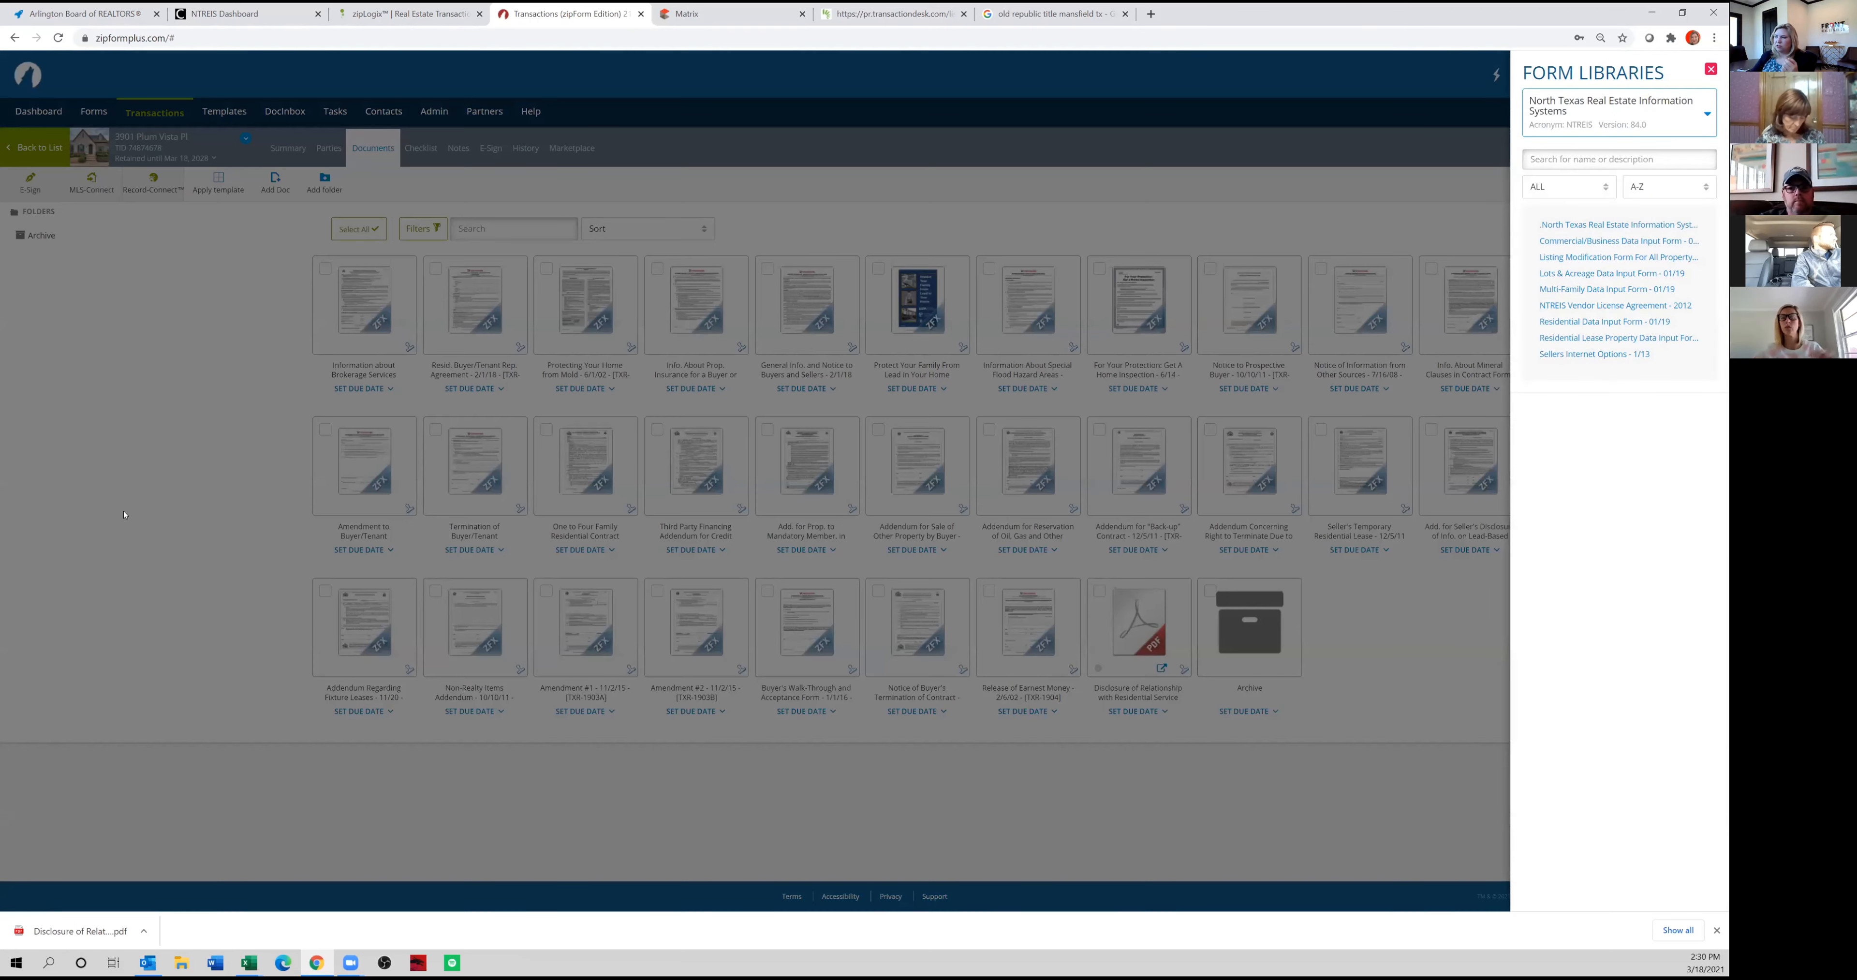
{"action": "left_click", "coordinate": [124, 515]}
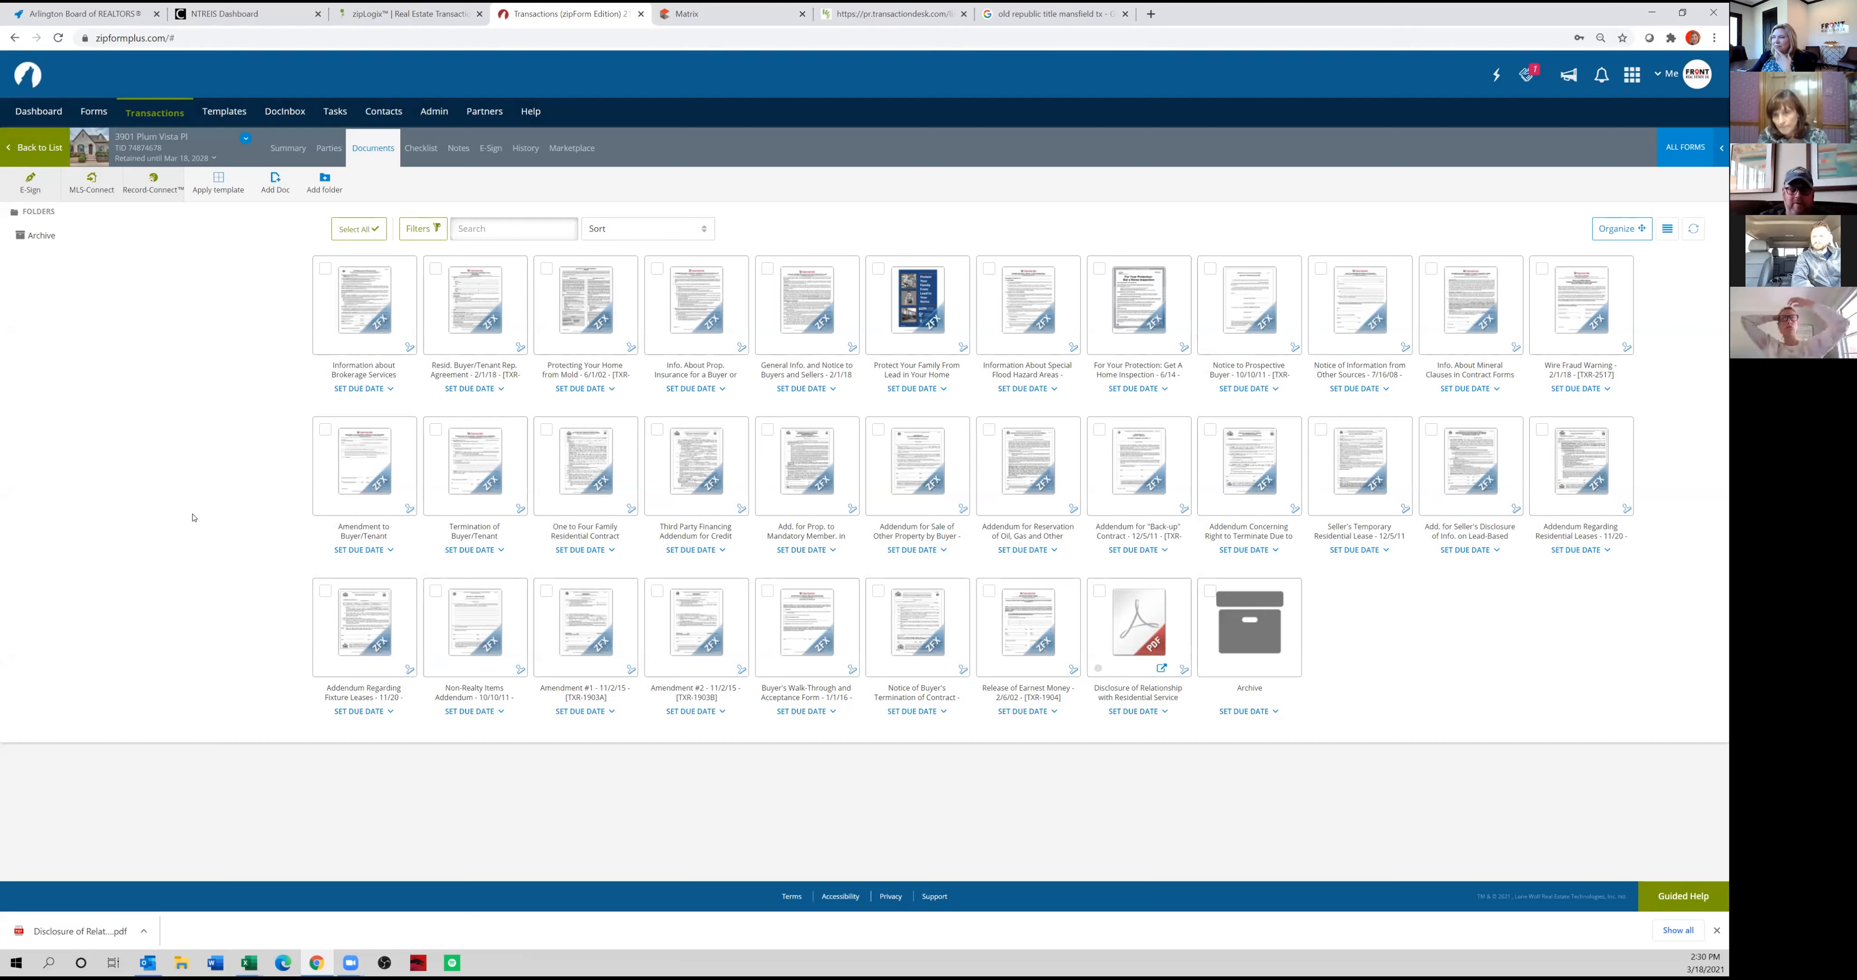
Try to preselect the documents from Information about Brokerage Services through Wire Fraud Warning for e-signing.
{"action": "left_click", "coordinate": [325, 269]}
{"action": "left_click", "coordinate": [505, 280]}
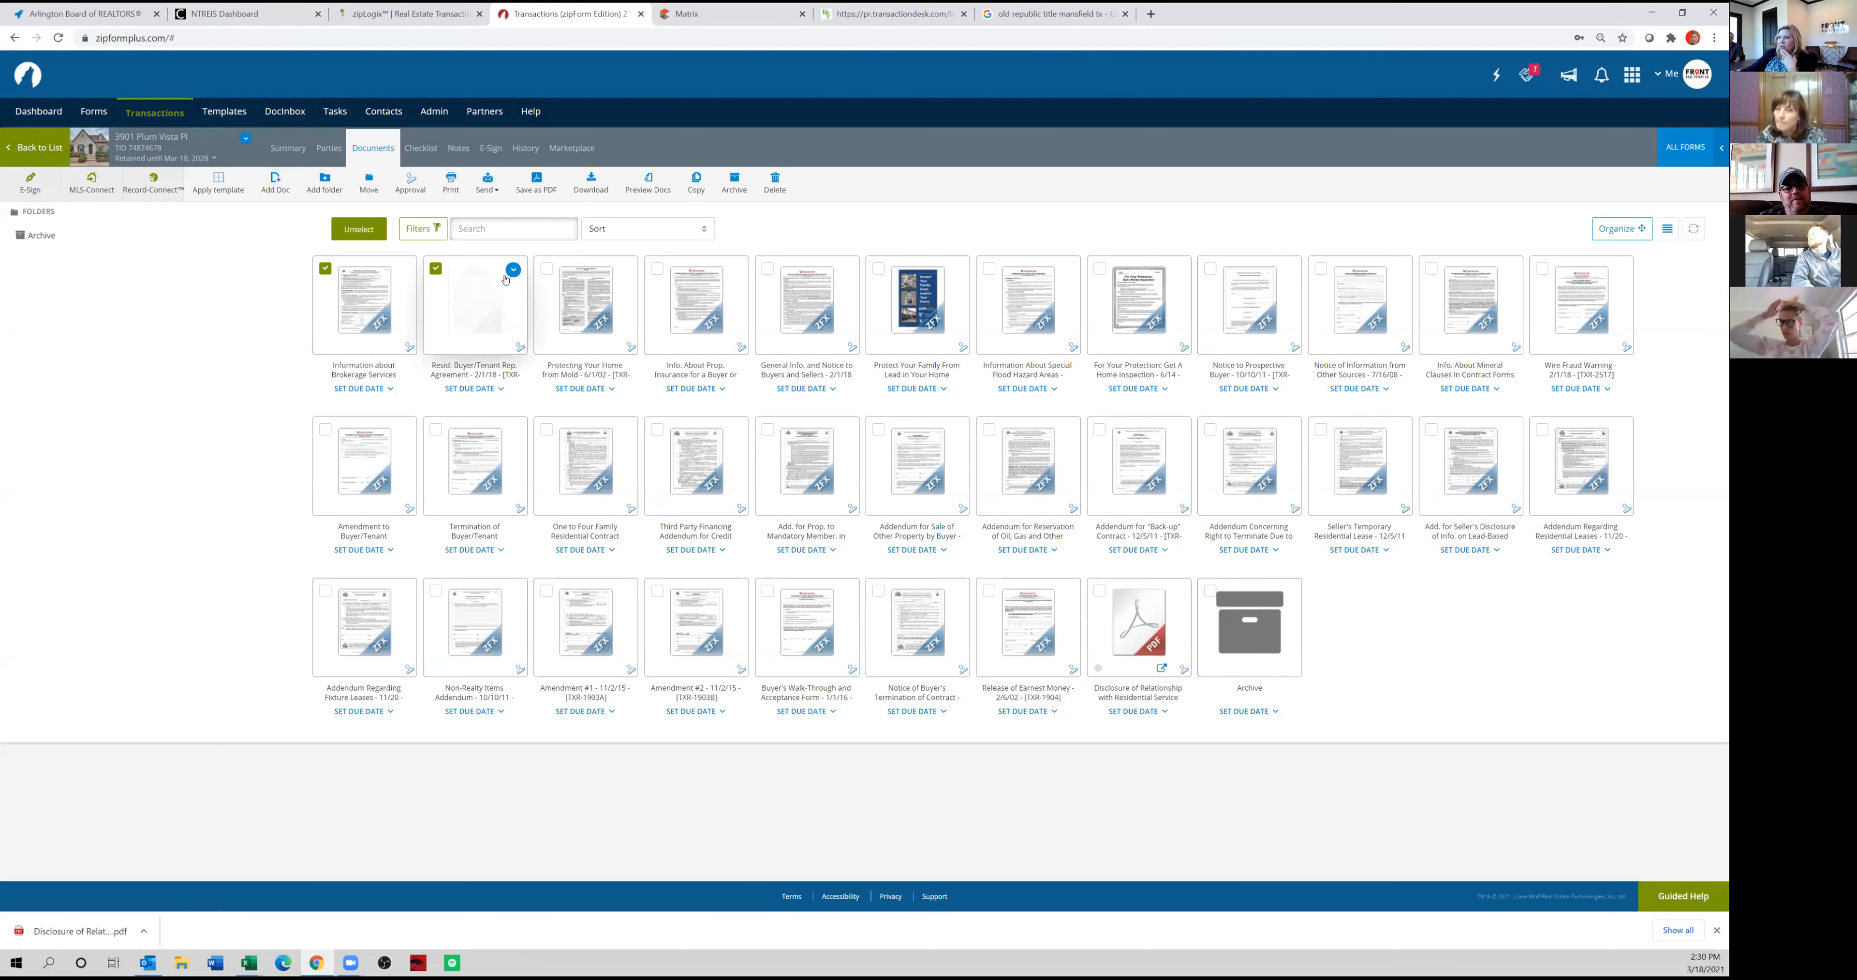
{"action": "left_click", "coordinate": [546, 269]}
{"action": "left_click", "coordinate": [656, 269]}
{"action": "left_click", "coordinate": [768, 269]}
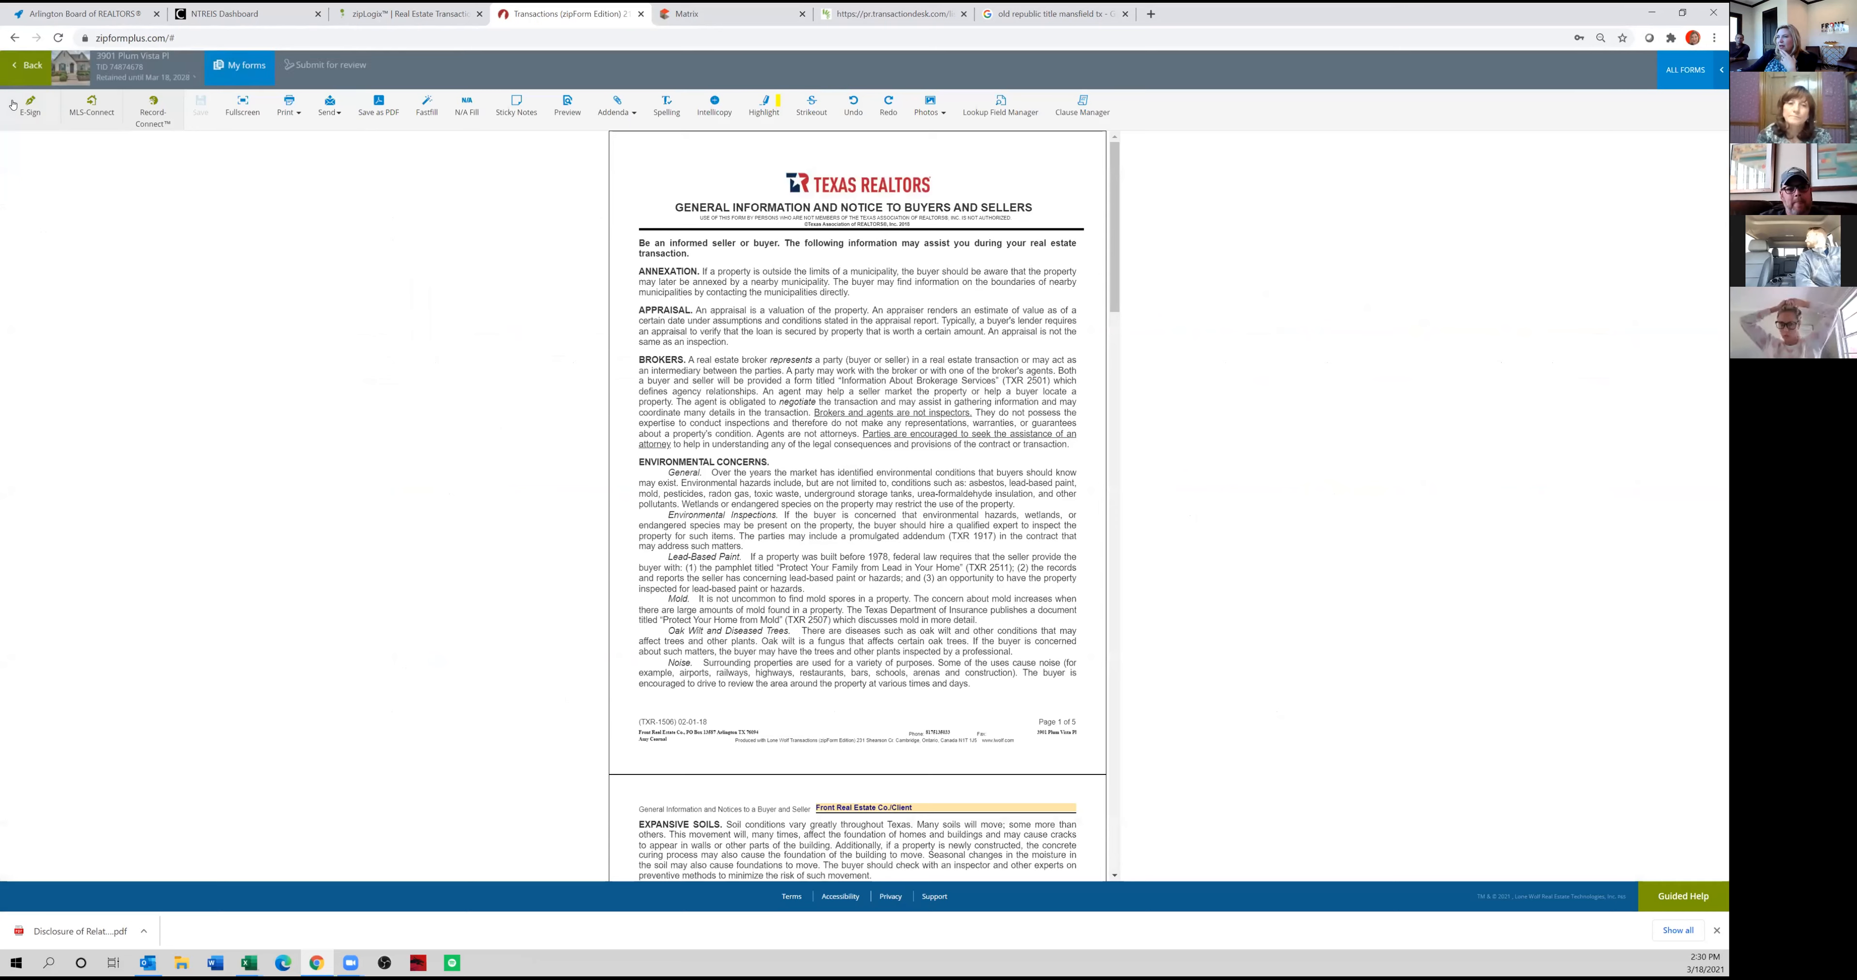
{"action": "left_click", "coordinate": [26, 71]}
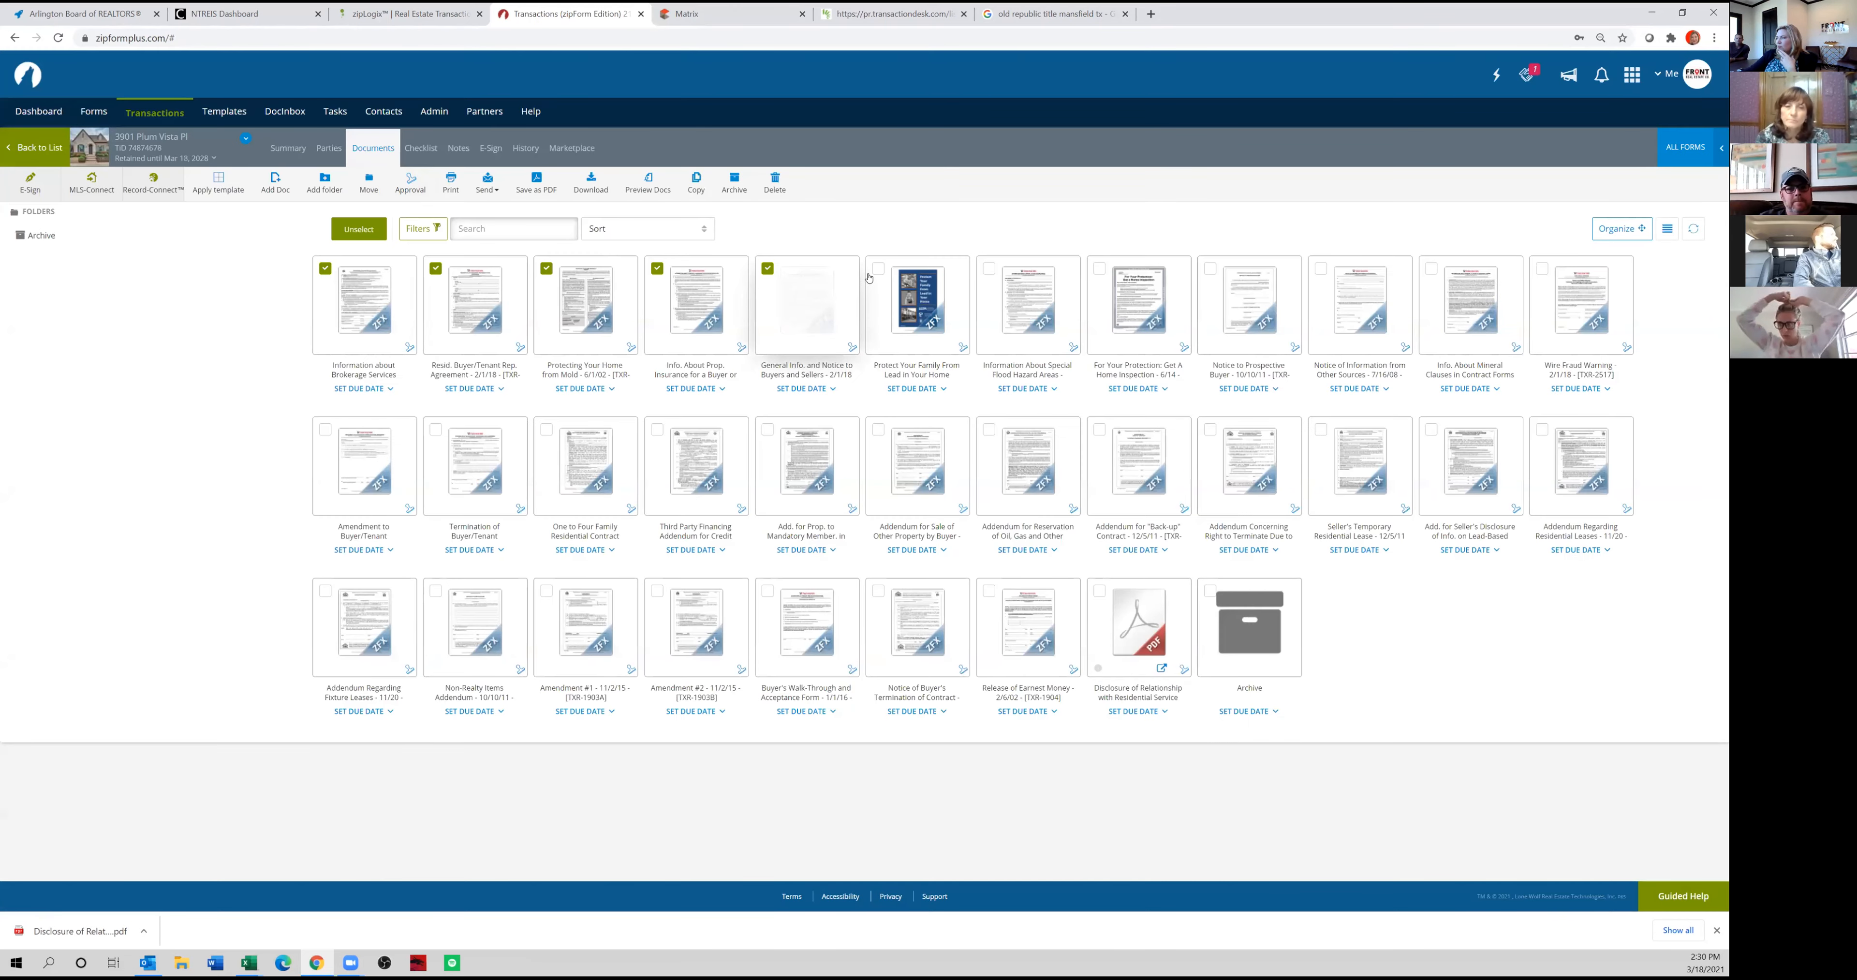
{"action": "left_click", "coordinate": [877, 268]}
{"action": "left_click", "coordinate": [989, 269]}
{"action": "left_click", "coordinate": [1099, 269]}
{"action": "left_click", "coordinate": [1209, 268]}
{"action": "left_click", "coordinate": [1321, 269]}
{"action": "left_click", "coordinate": [1430, 270]}
{"action": "left_click", "coordinate": [1541, 269]}
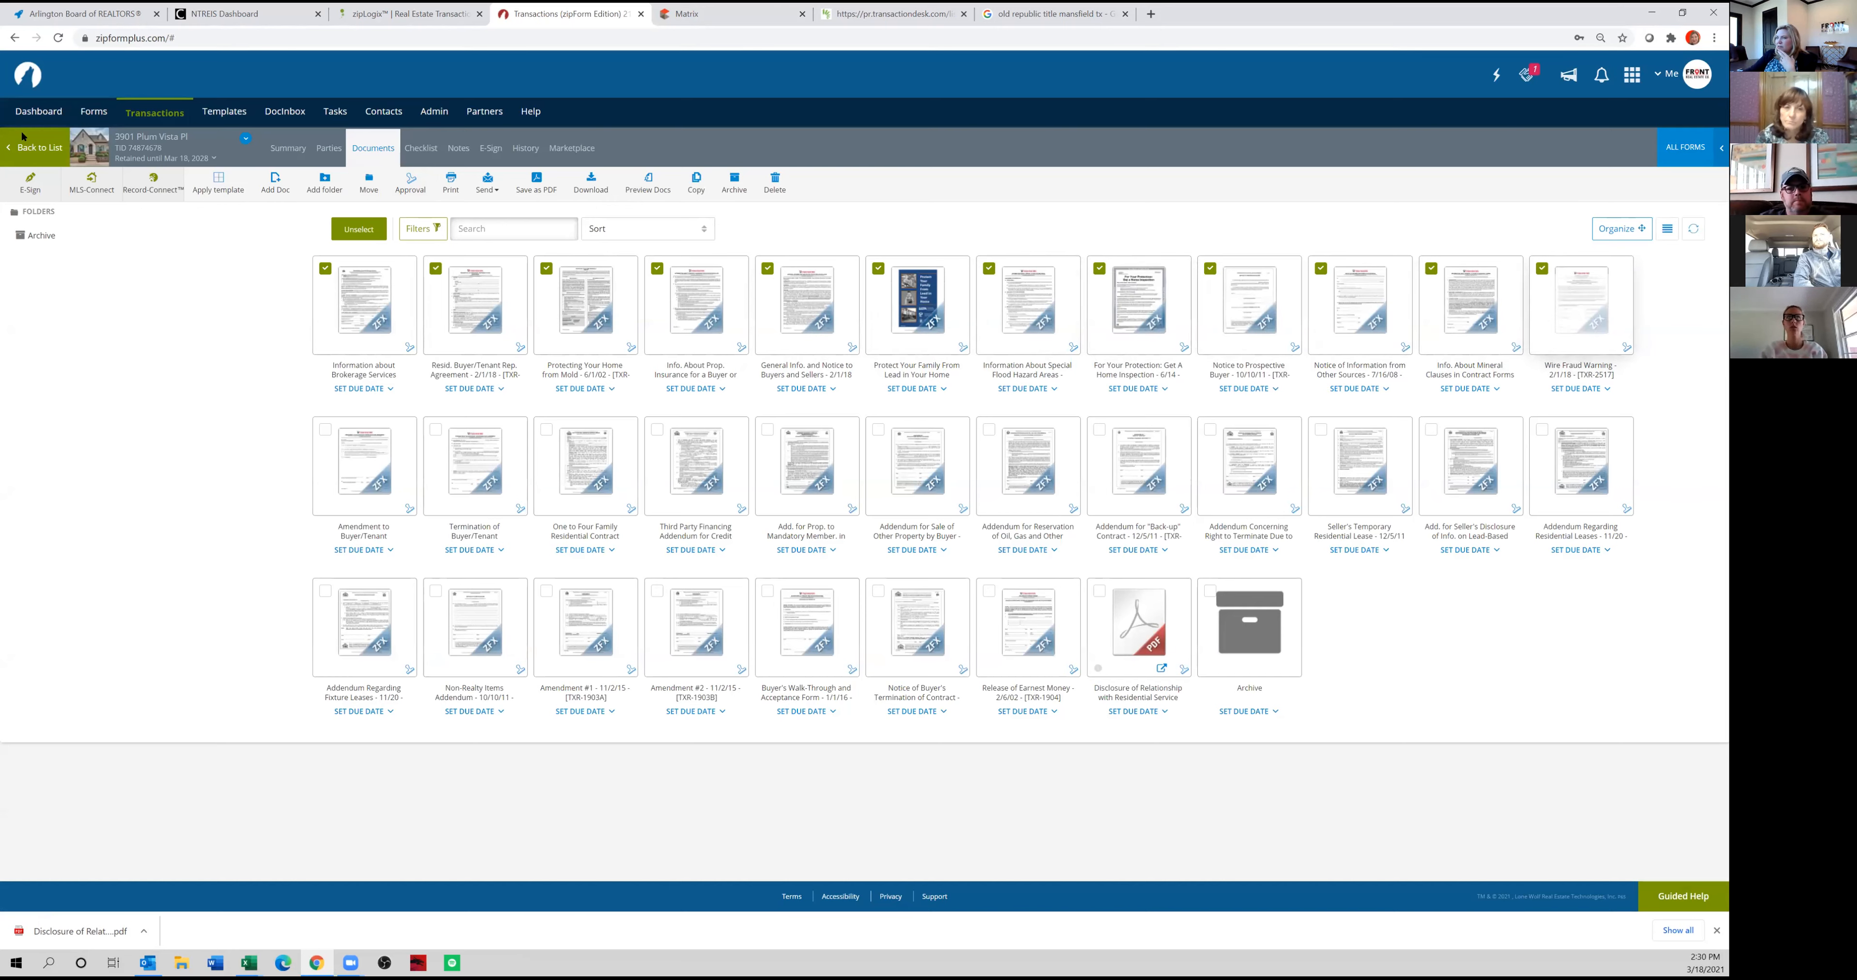
Create a new e-signature packet and include the documents from Information about Brokerage Services through the Protect Your Family From Lead pamphlet.
{"action": "left_click", "coordinate": [33, 184]}
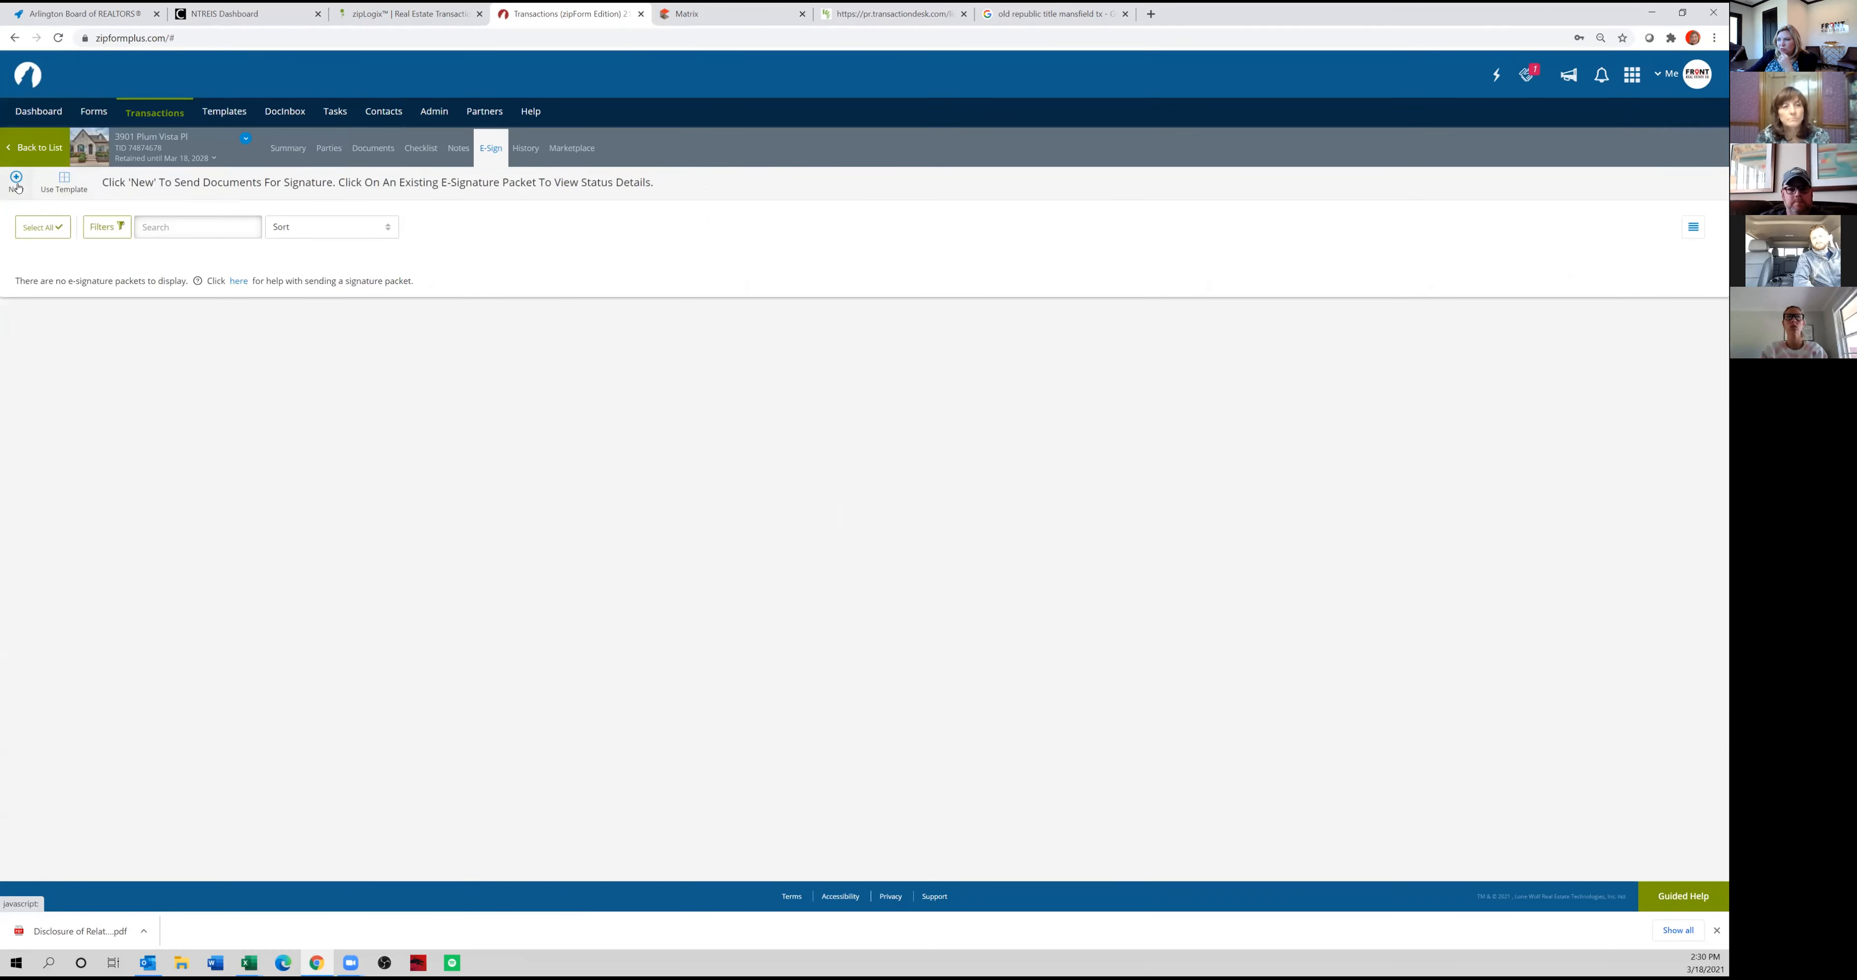
{"action": "left_click", "coordinate": [18, 185]}
{"action": "left_click", "coordinate": [637, 231]}
{"action": "left_click", "coordinate": [639, 272]}
{"action": "left_click", "coordinate": [639, 312]}
{"action": "left_click", "coordinate": [639, 355]}
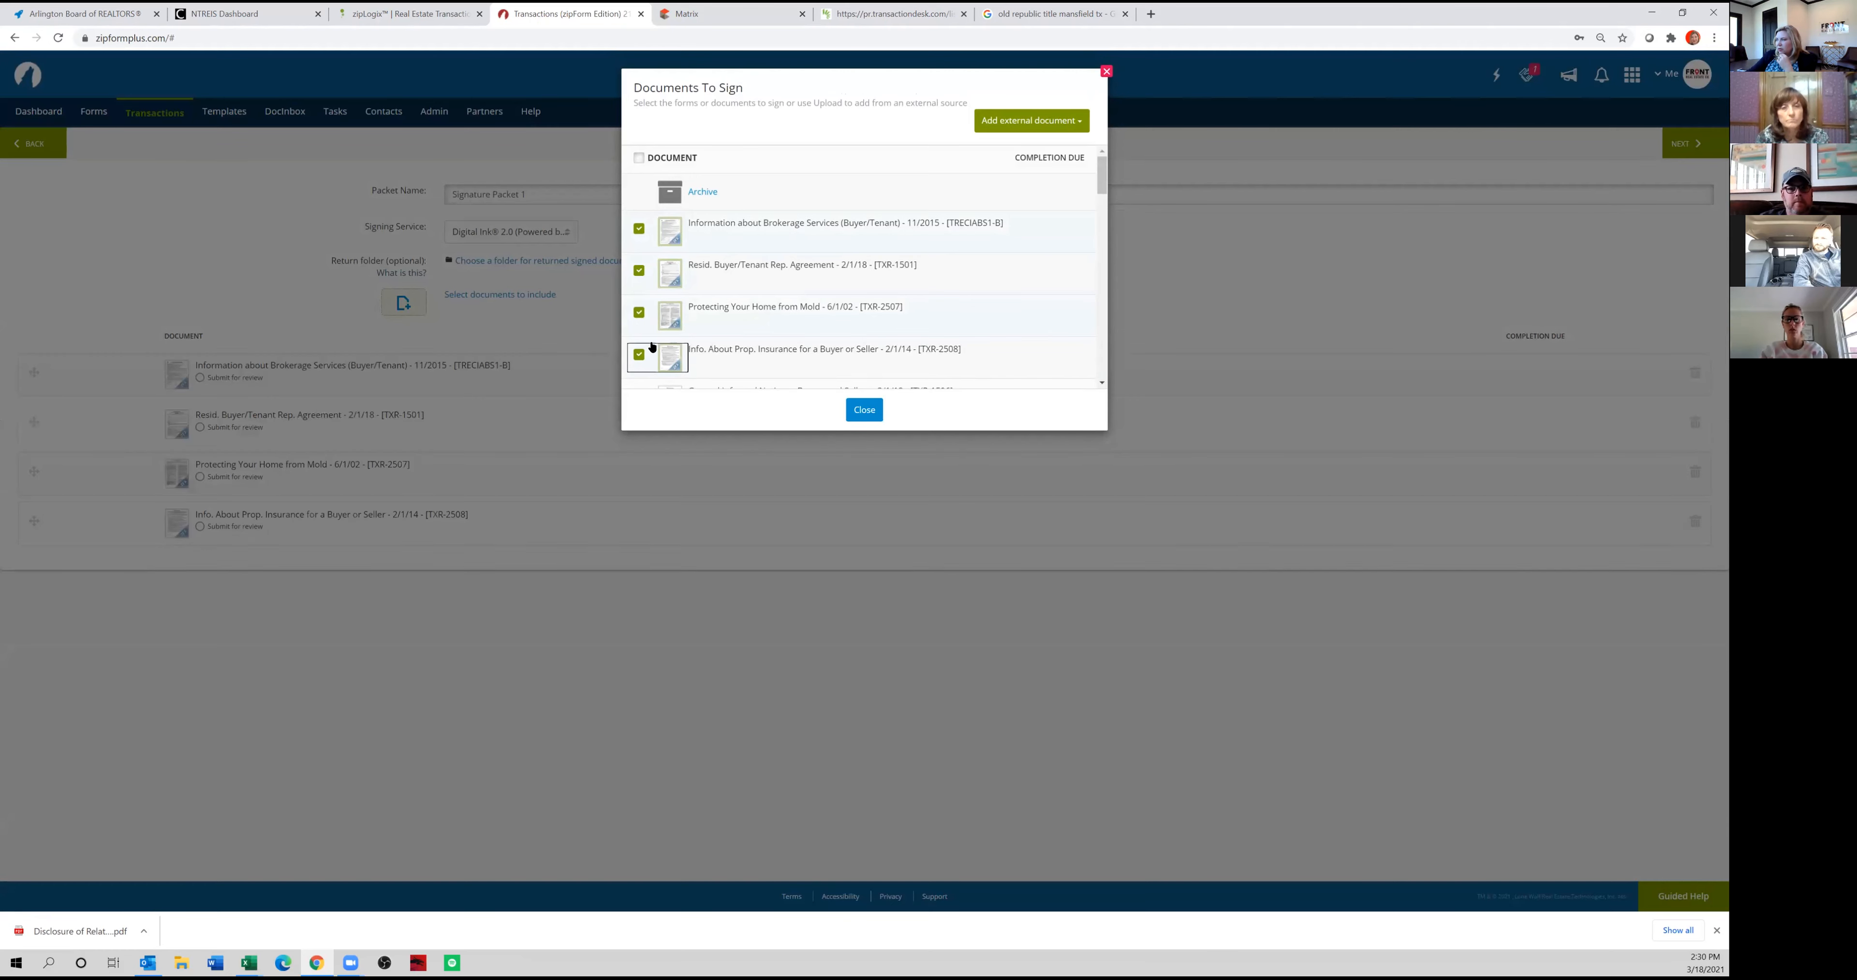
{"action": "scroll", "coordinate": [649, 353], "scroll_direction": "down", "scroll_amount": 1}
{"action": "left_click", "coordinate": [639, 331]}
{"action": "left_click", "coordinate": [639, 372]}
{"action": "scroll", "coordinate": [645, 346], "scroll_direction": "down", "scroll_amount": 4}
{"action": "scroll", "coordinate": [653, 209], "scroll_direction": "up", "scroll_amount": 2}
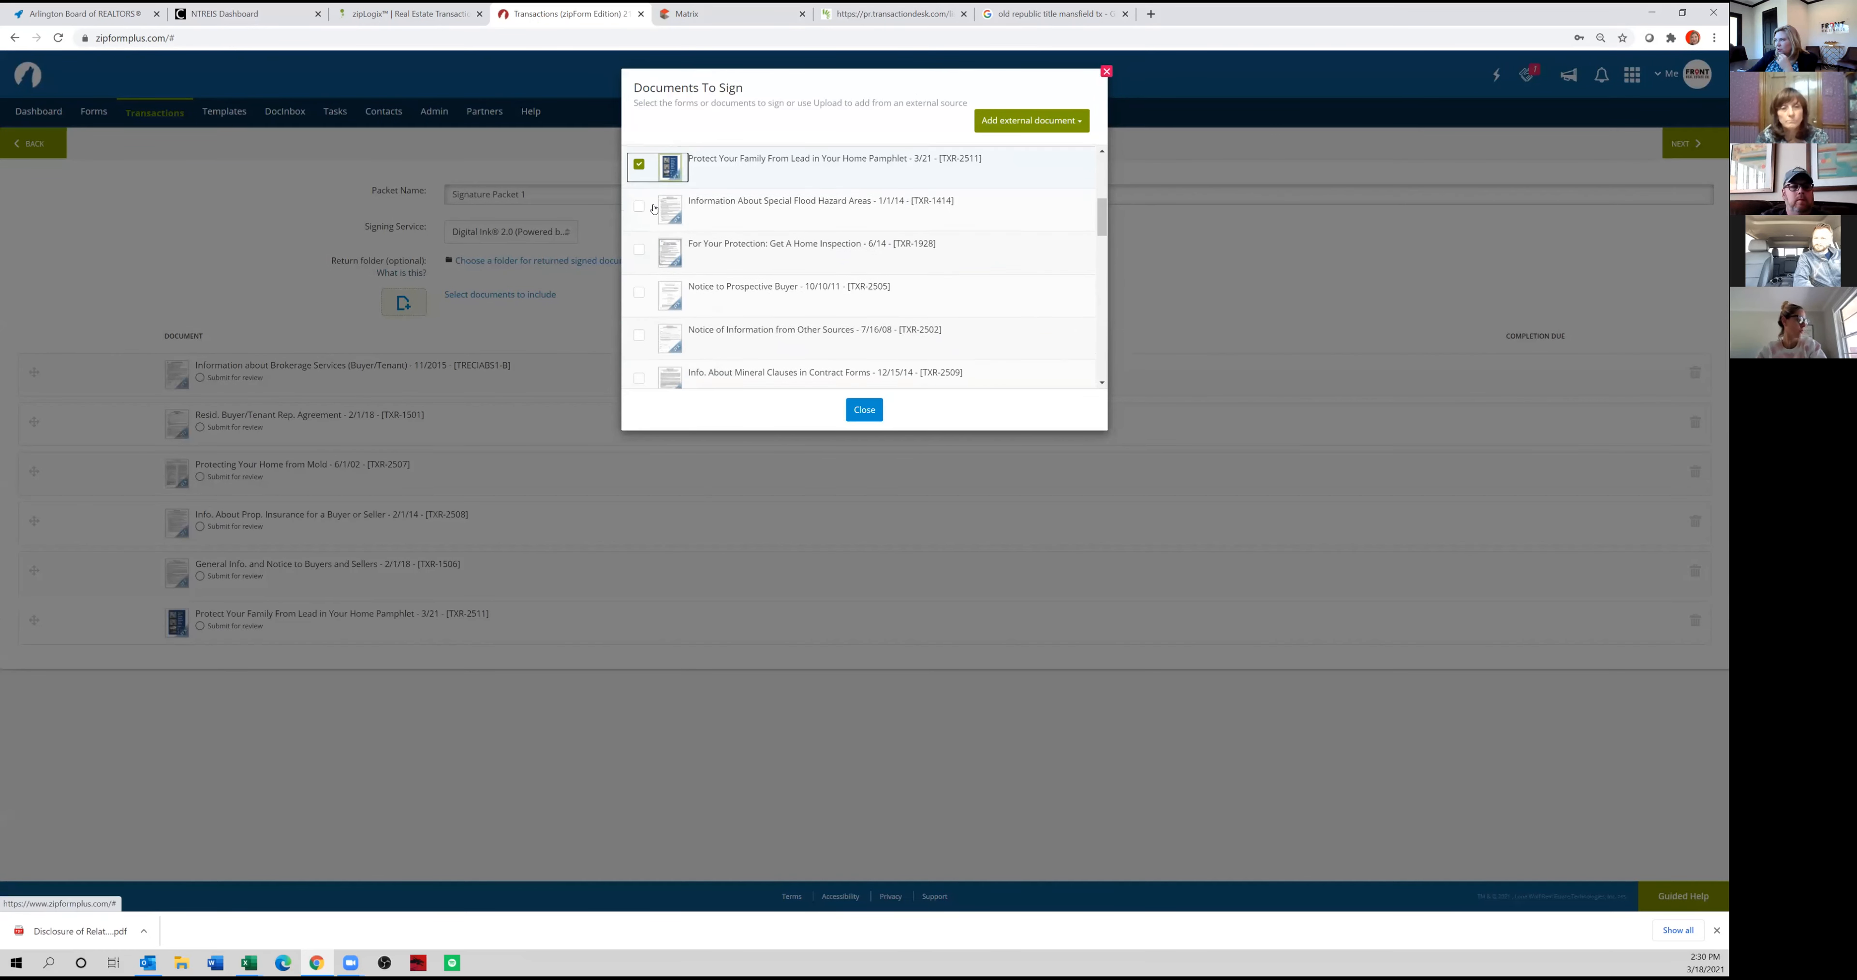
Add the documents from Information About Special Flood Hazard Areas through Wire Fraud Warning to the packet, and close the document list.
{"action": "left_click", "coordinate": [639, 210]}
{"action": "left_click", "coordinate": [639, 252]}
{"action": "left_click", "coordinate": [639, 294]}
{"action": "left_click", "coordinate": [639, 336]}
{"action": "left_click", "coordinate": [643, 383]}
{"action": "scroll", "coordinate": [656, 332], "scroll_direction": "down", "scroll_amount": 3}
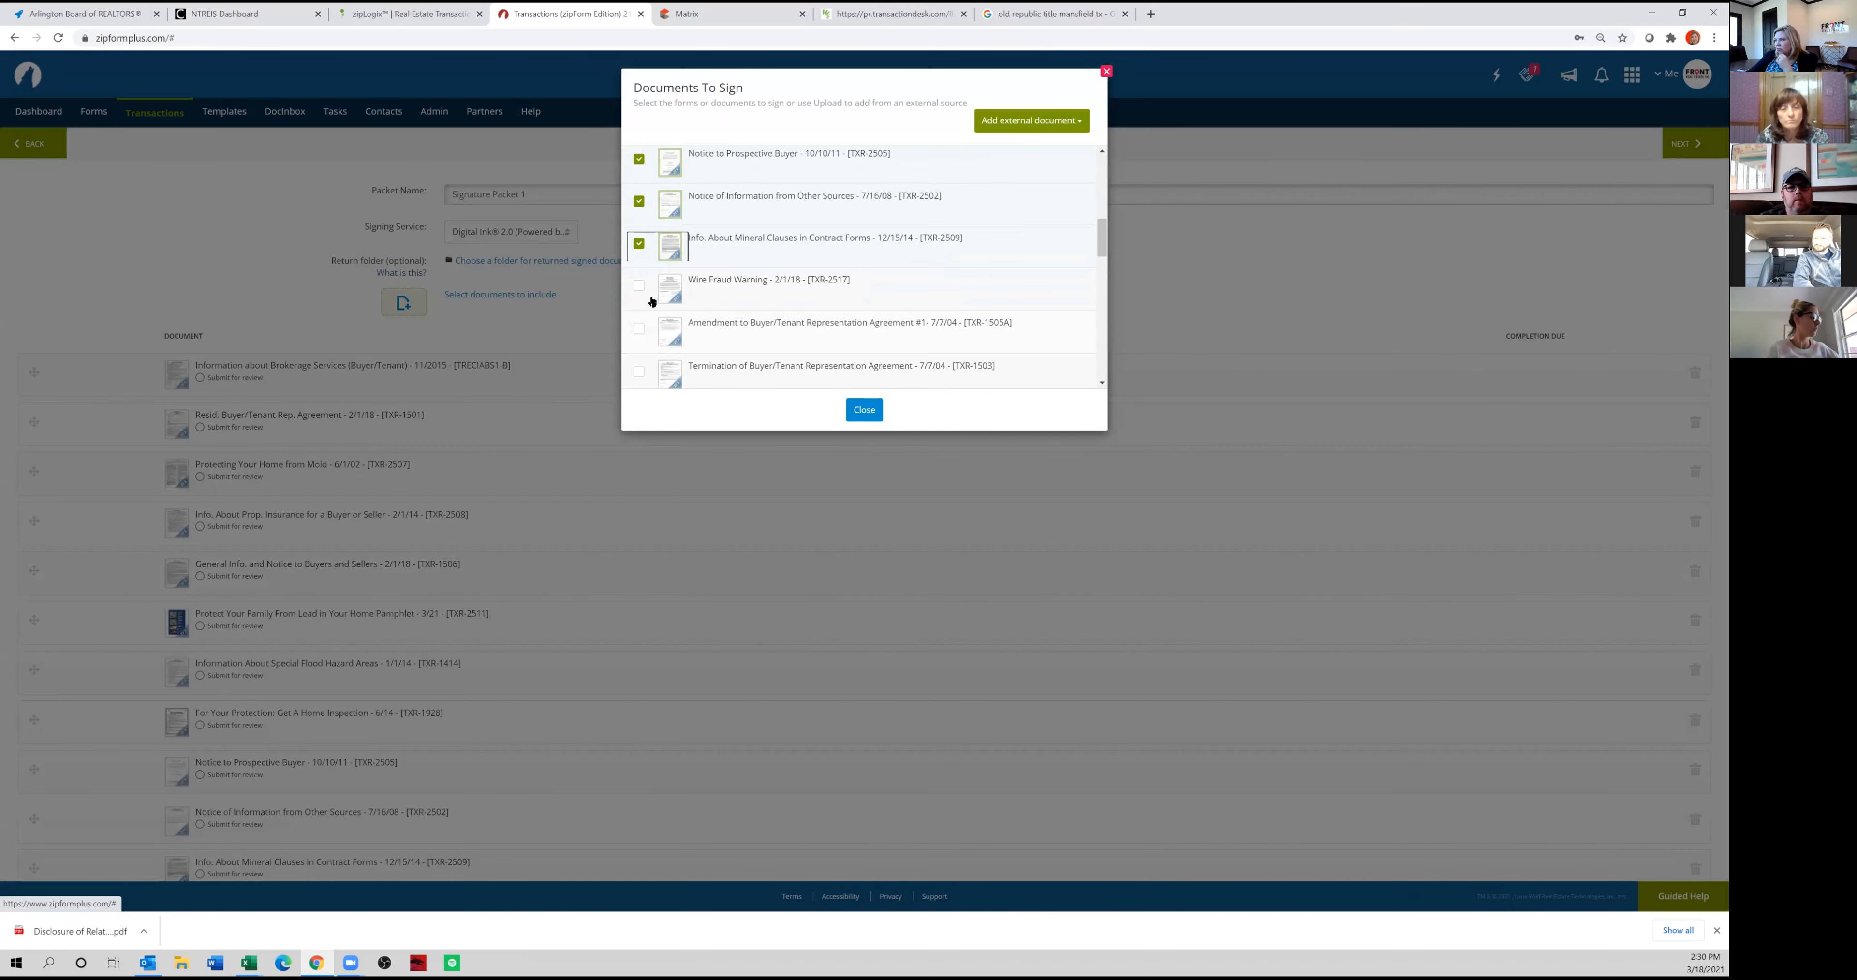
{"action": "left_click", "coordinate": [674, 293]}
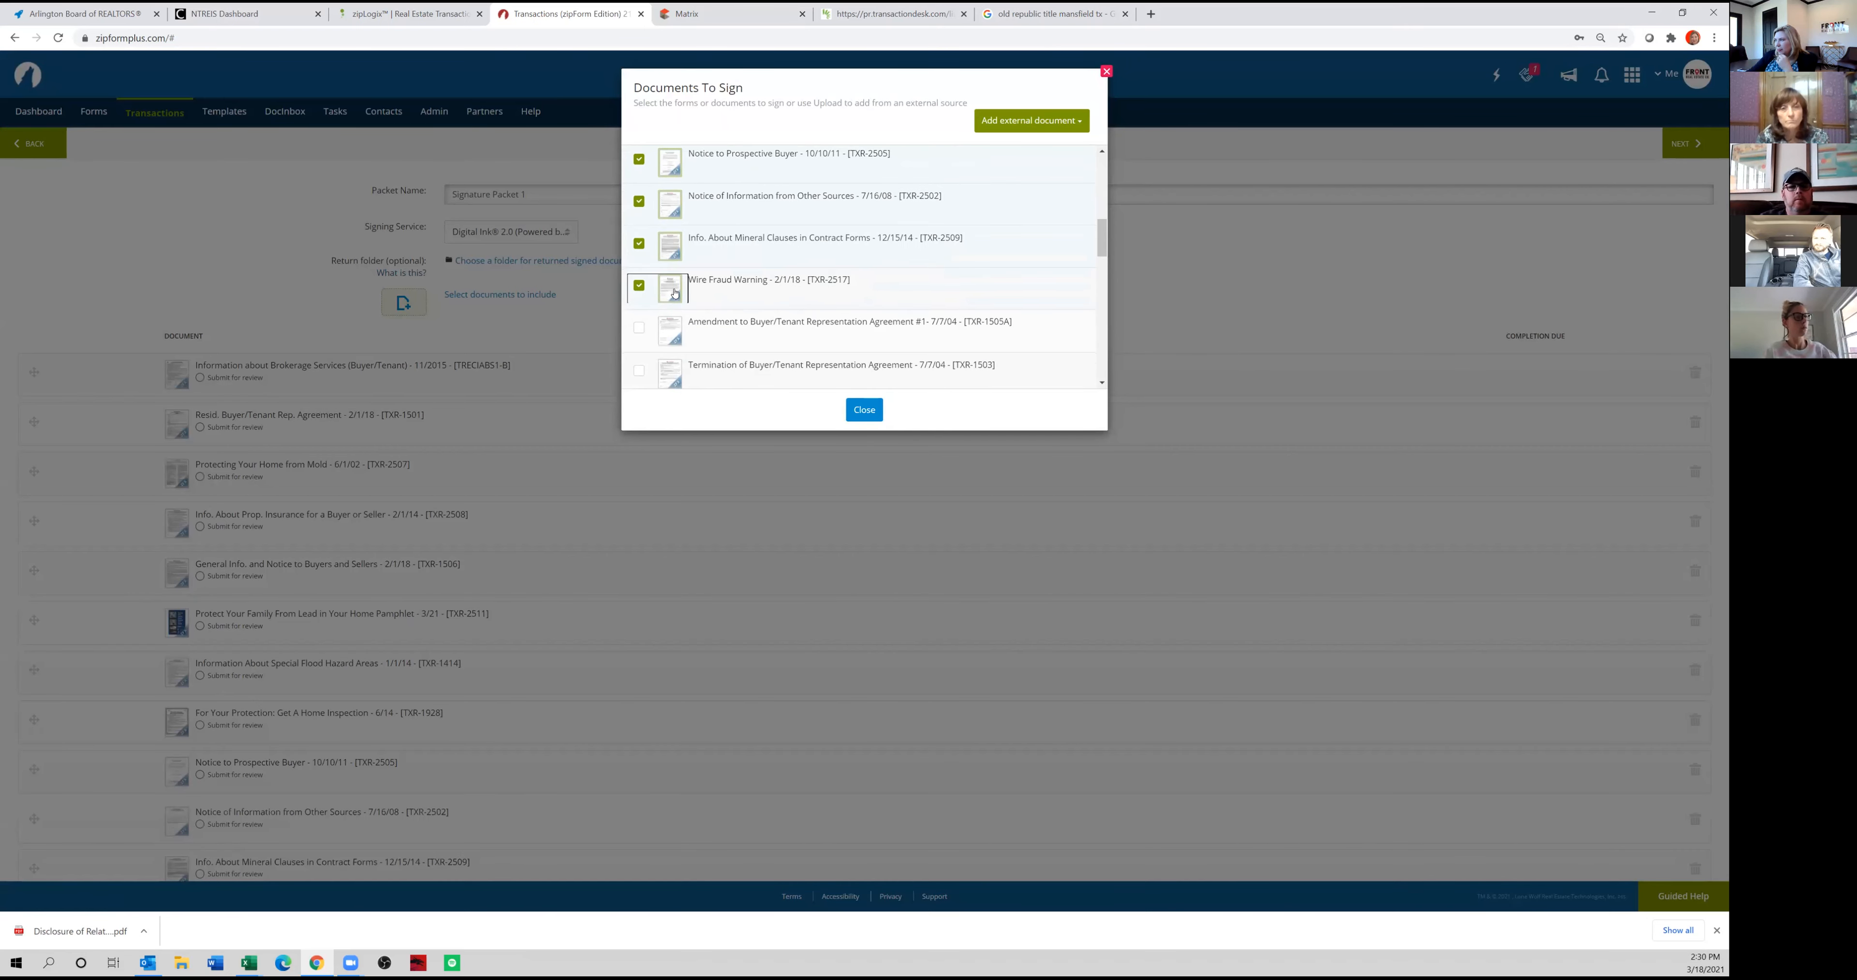
{"action": "left_click", "coordinate": [864, 410]}
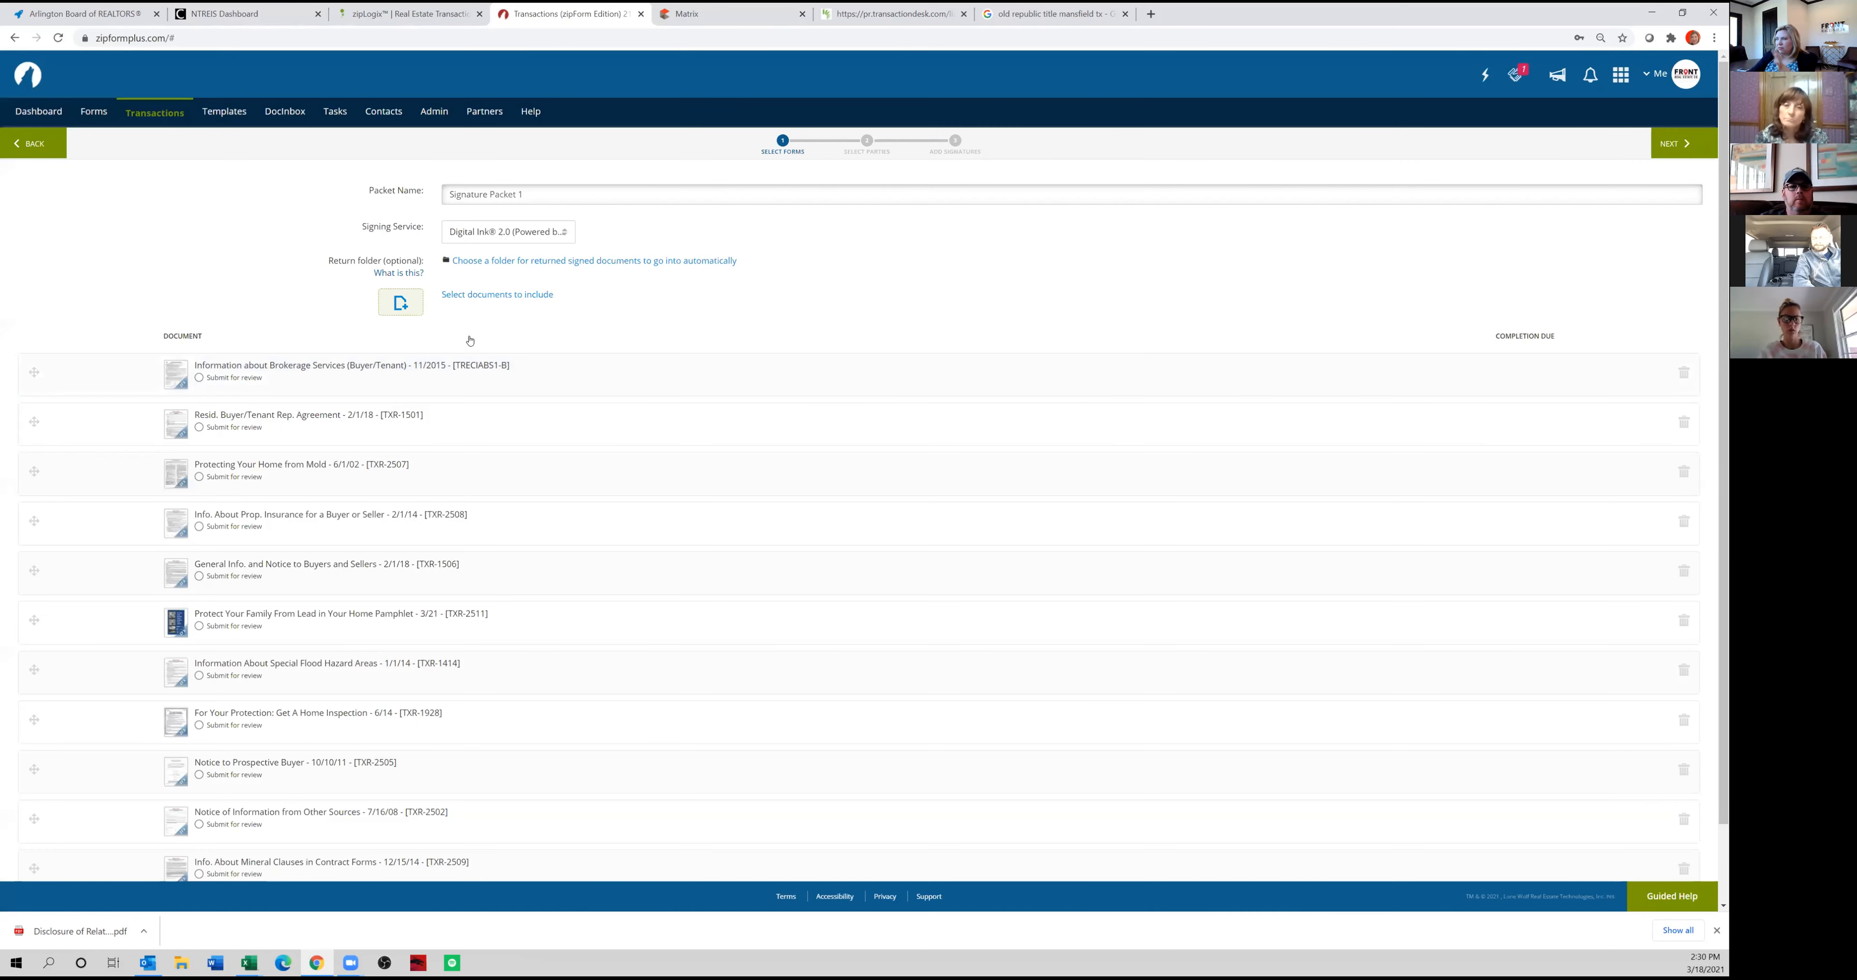
Name the signature packet with the buyer's surname followed by "Buyer Rep".
{"action": "triple_click", "coordinate": [566, 196]}
{"action": "type", "text": "Cearnal Buye"}
{"action": "key", "text": "BackSpace"}
{"action": "type", "text": "yer"}
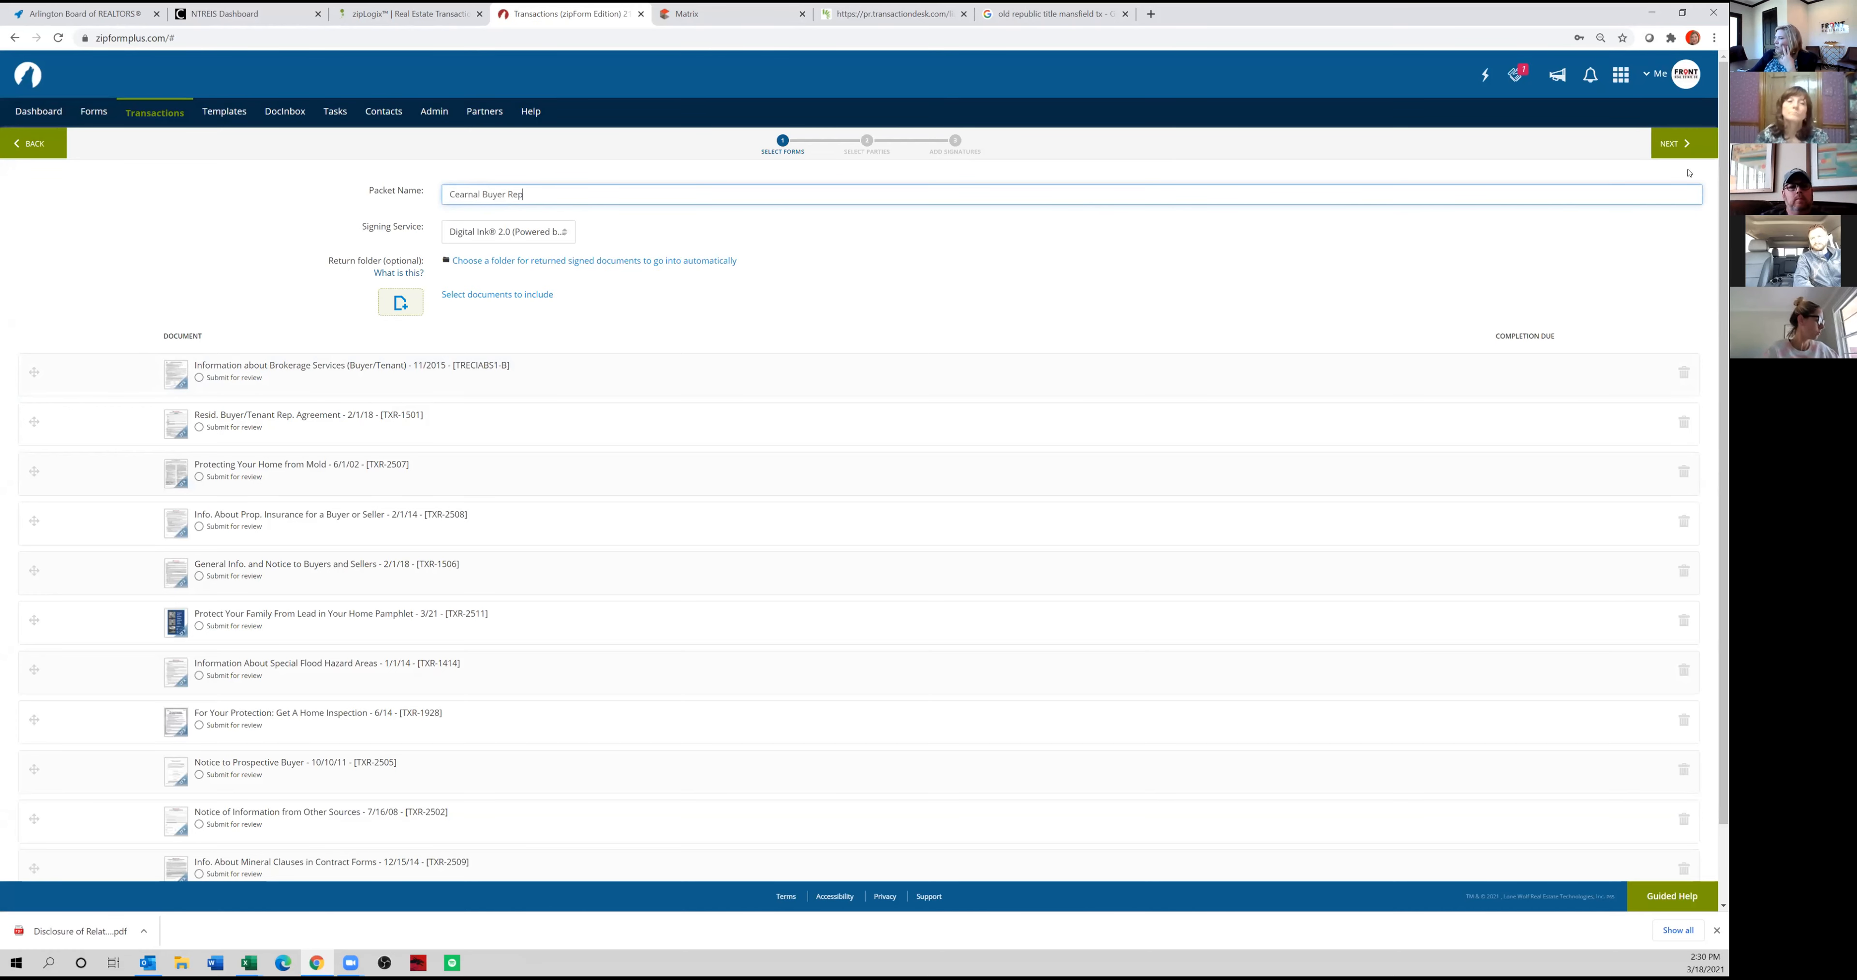
Continue to the packet's signing parties and add Buyer One as a signer.
{"action": "left_click", "coordinate": [1683, 144]}
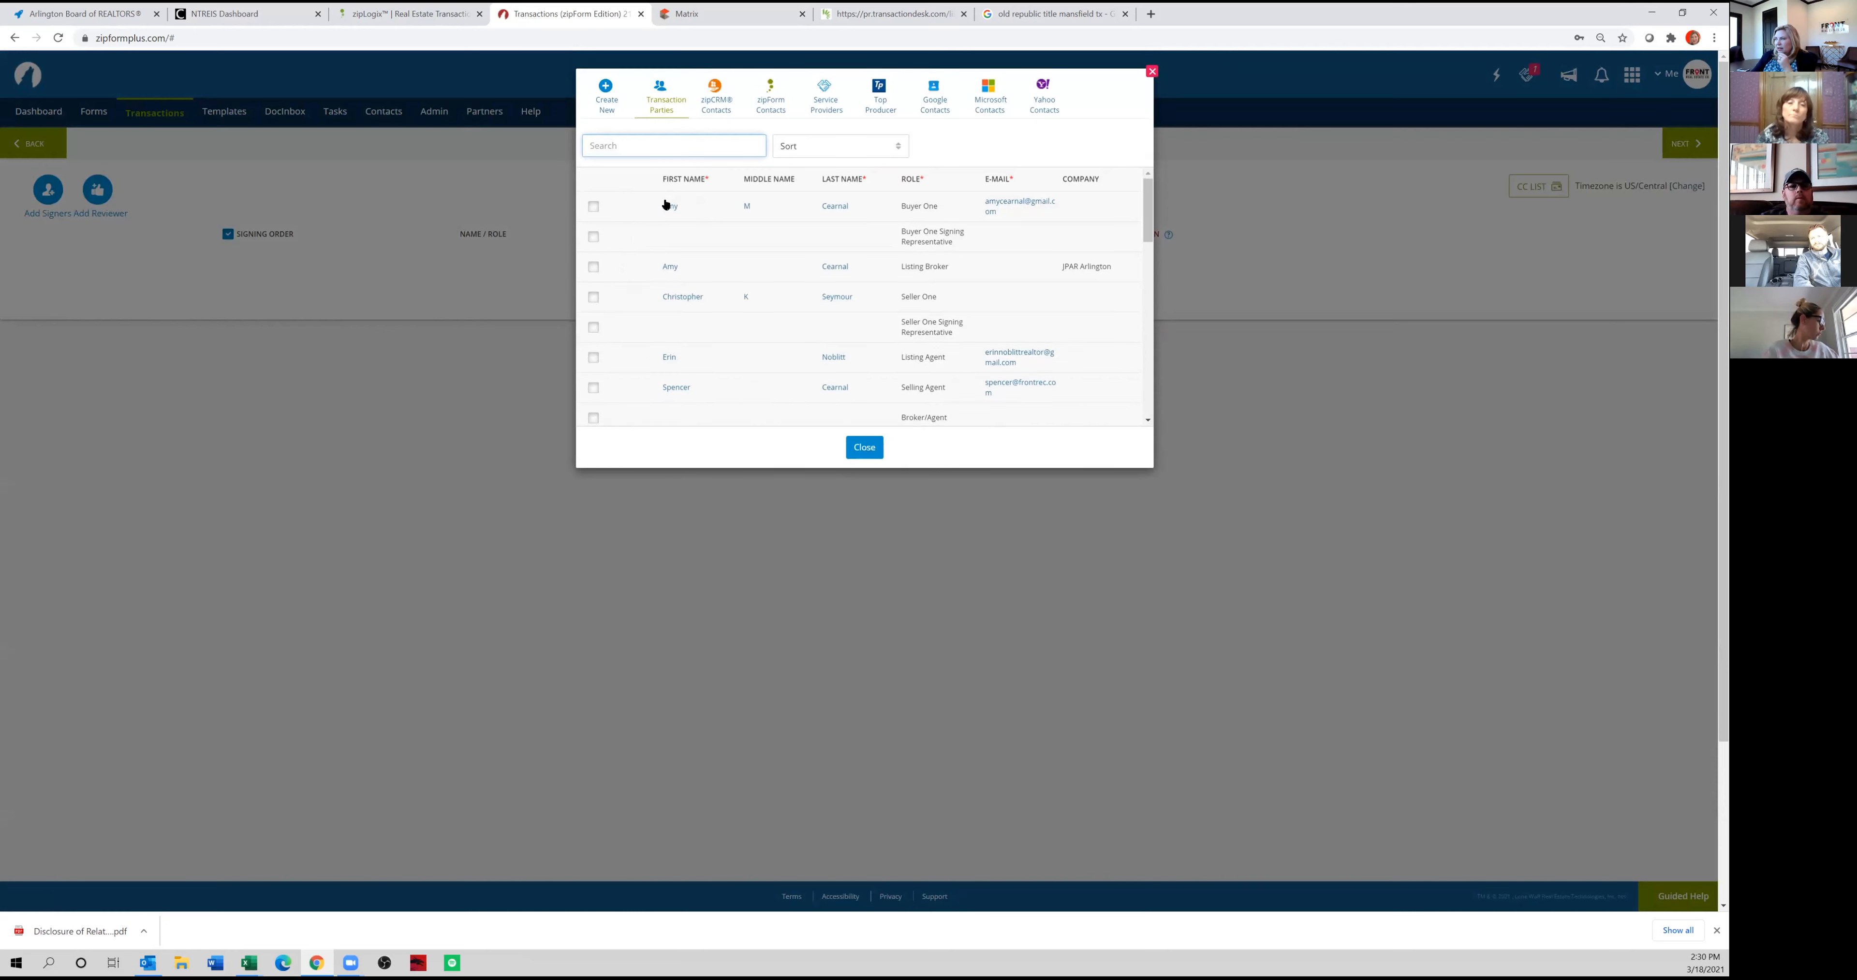
{"action": "left_click", "coordinate": [592, 208]}
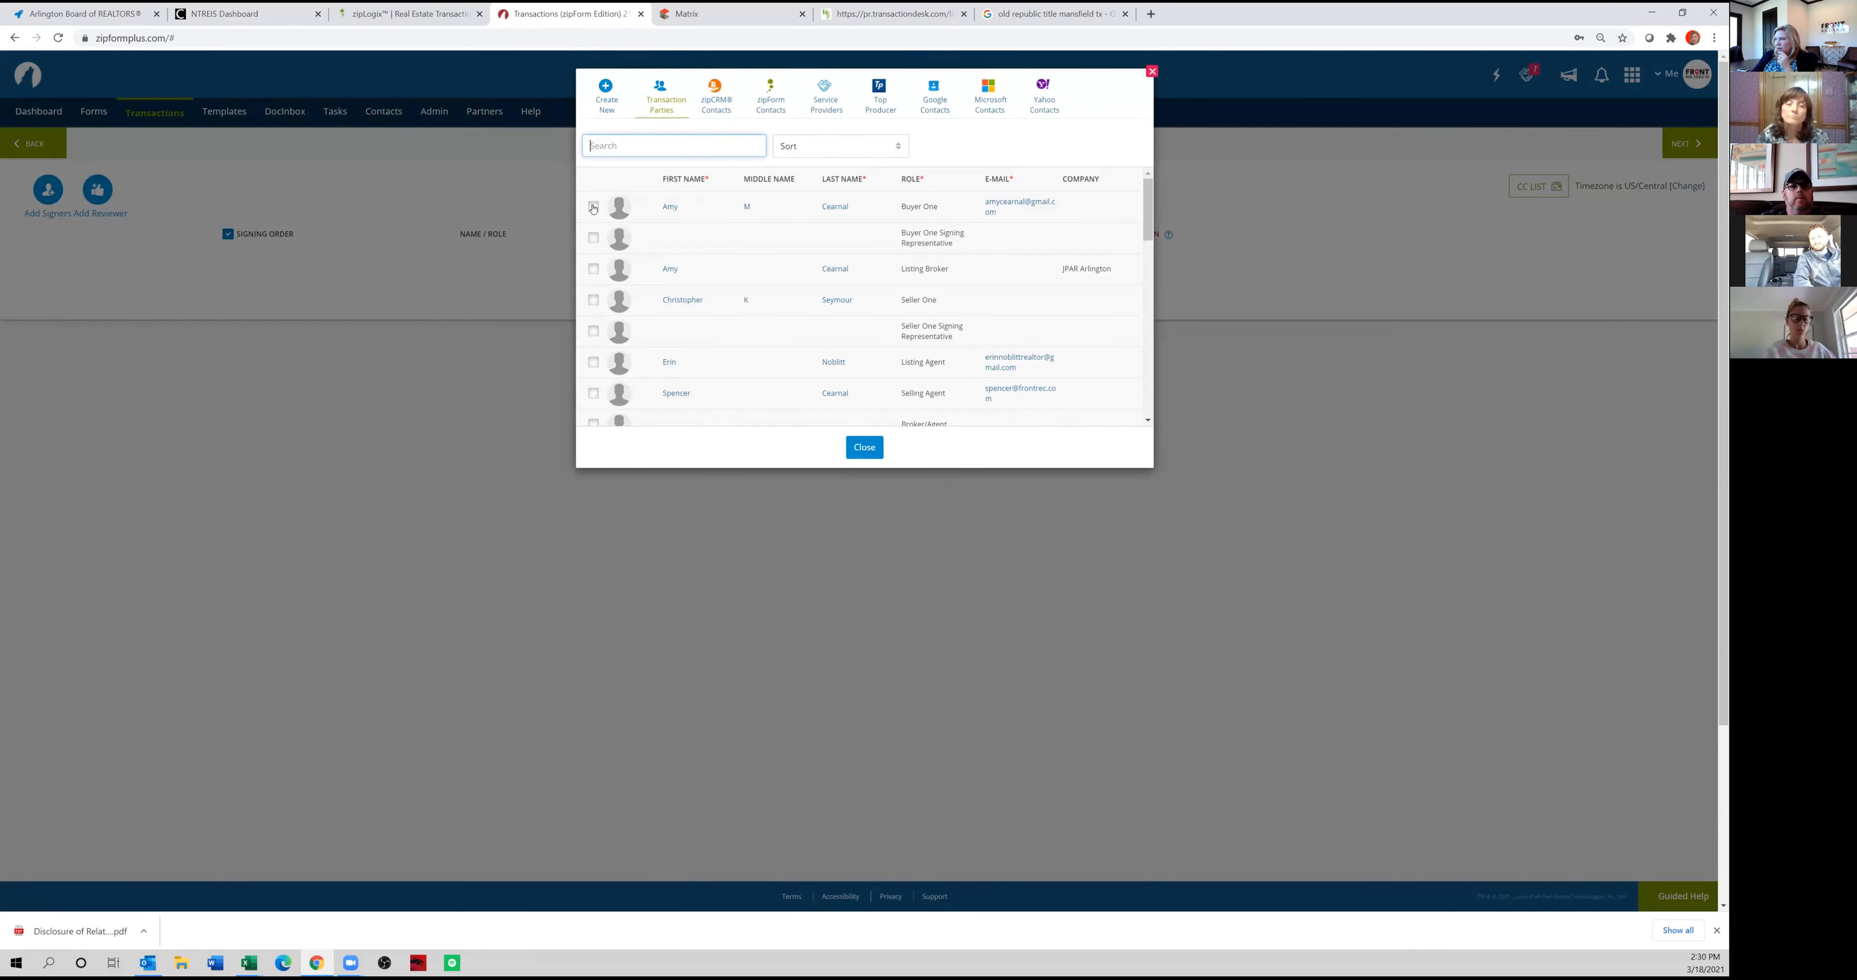
{"action": "scroll", "coordinate": [690, 292], "scroll_direction": "down", "scroll_amount": 2}
Add the Broker/Agent as a signer with the agent's first name, last name and e-mail address, and close the party list.
{"action": "left_click", "coordinate": [593, 360]}
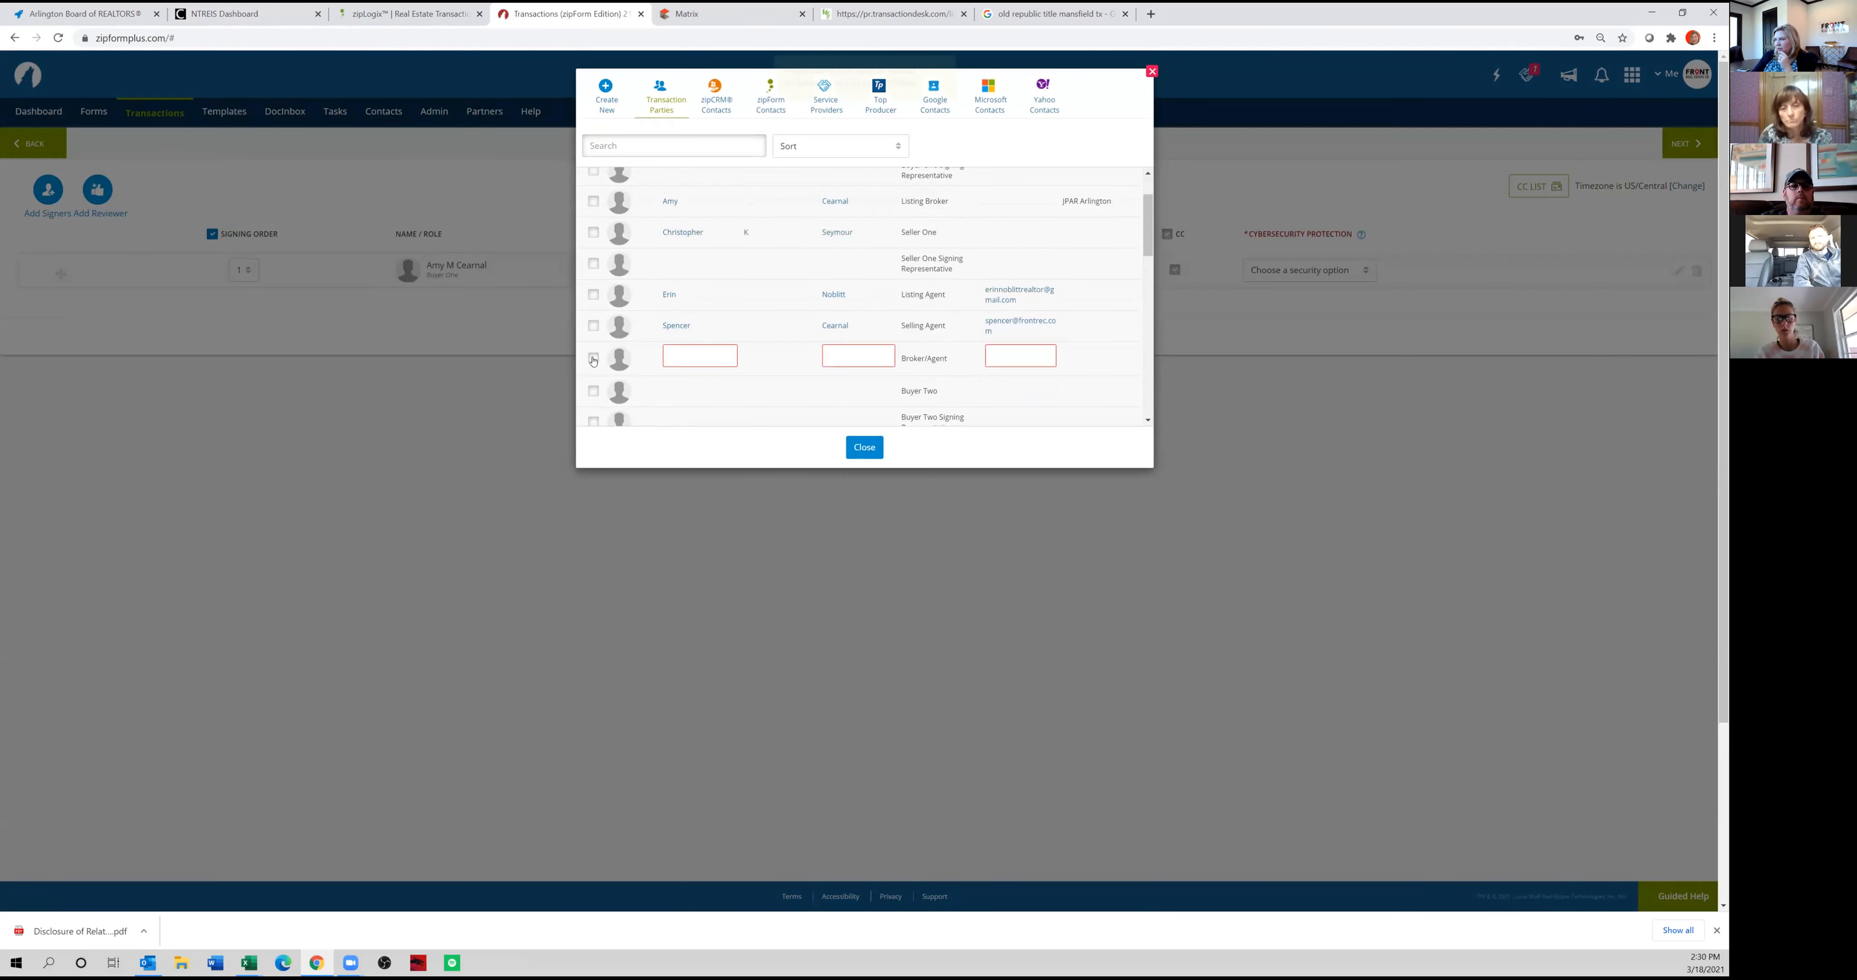
{"action": "left_click", "coordinate": [695, 353]}
{"action": "key", "text": "Tab"}
{"action": "key", "text": "Tab"}
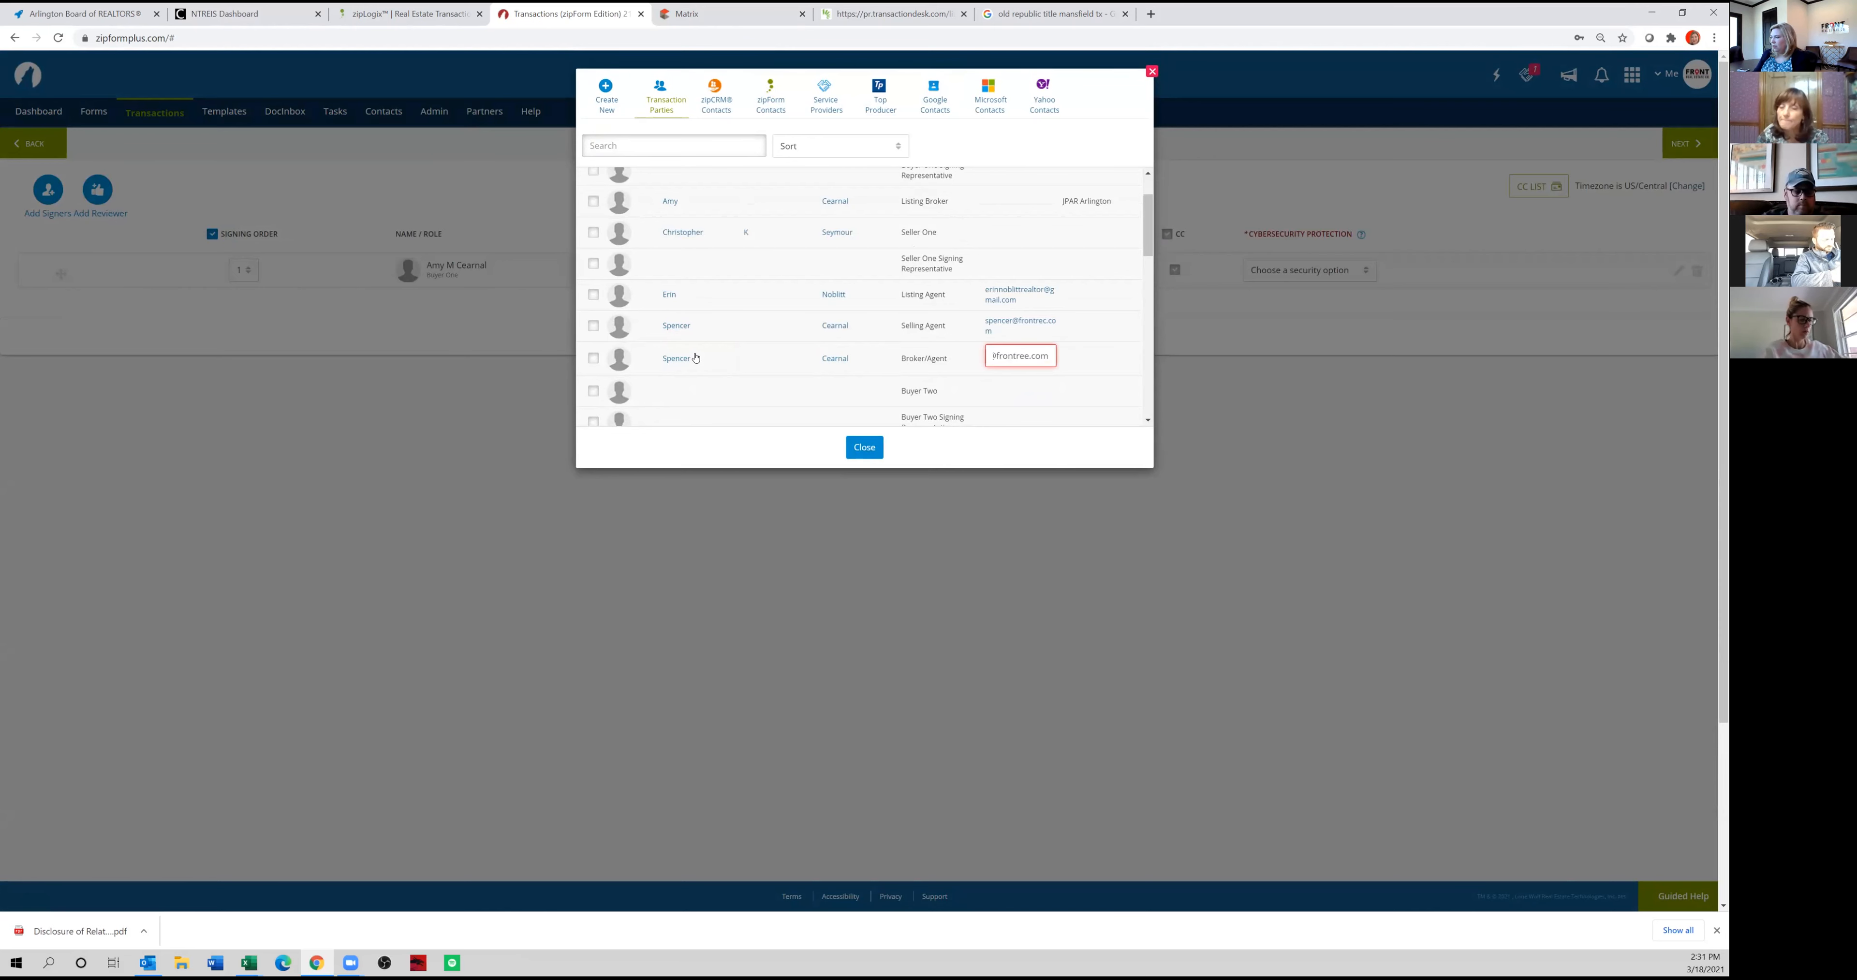
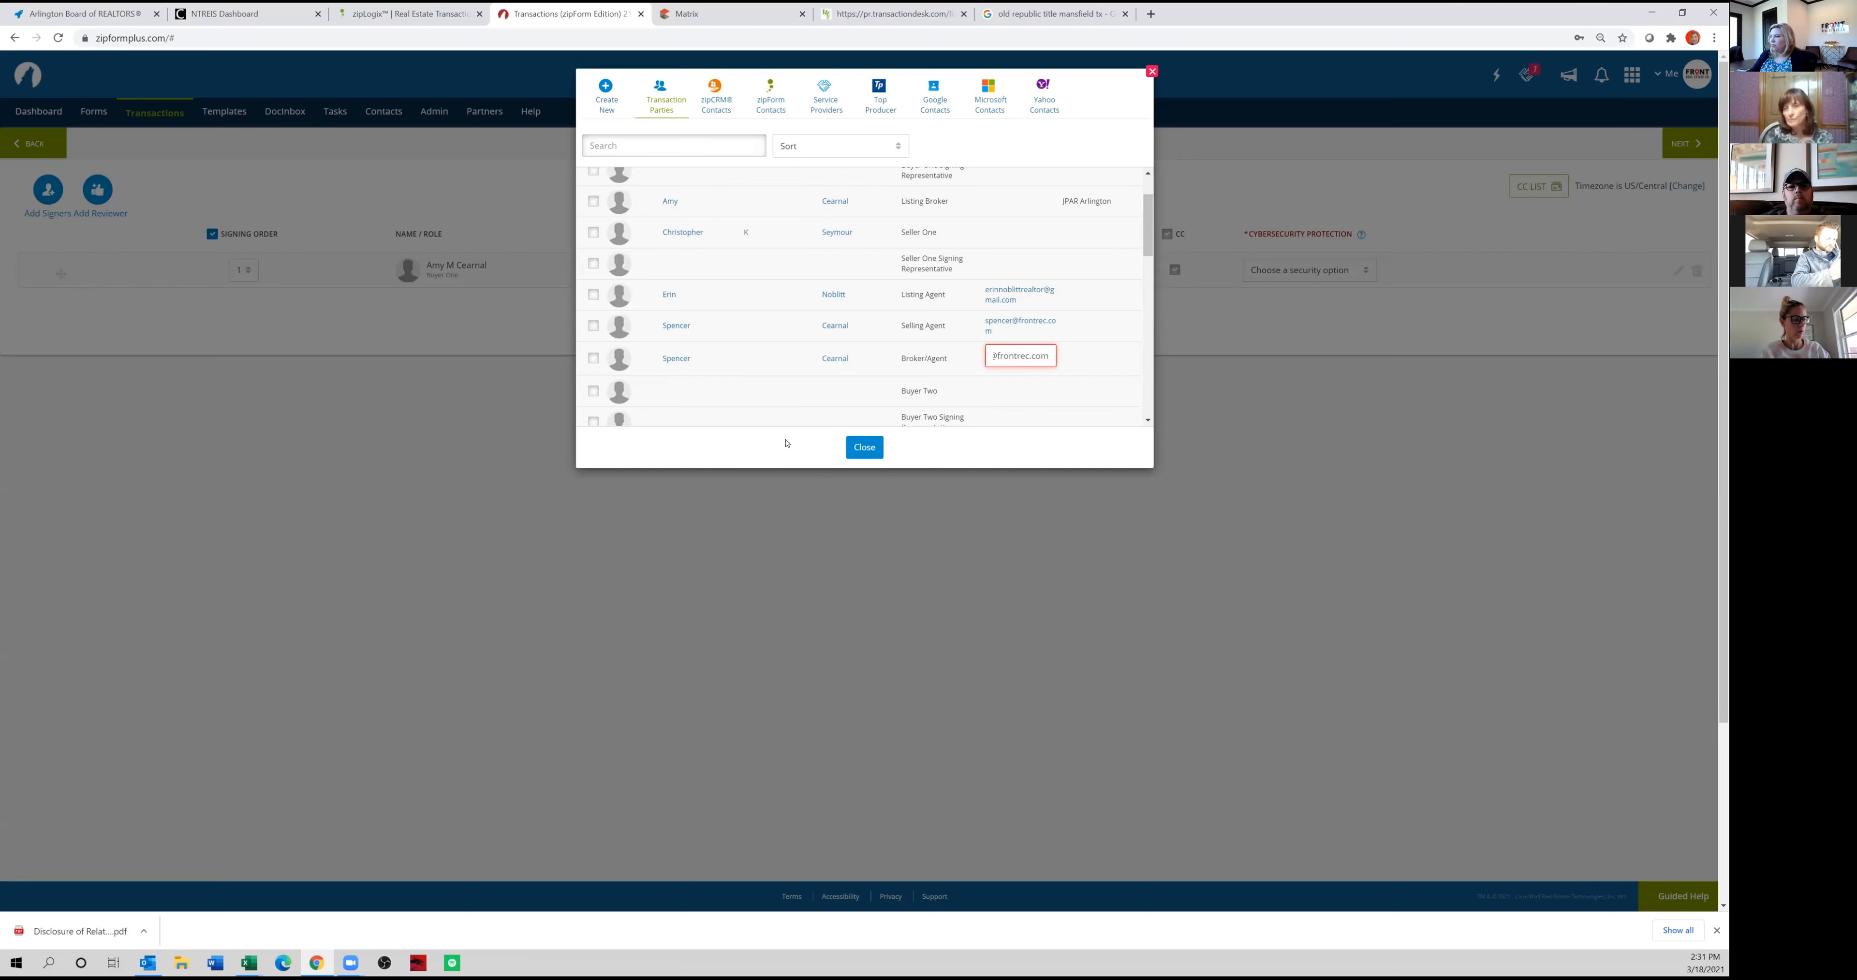
{"action": "key", "text": "Tab"}
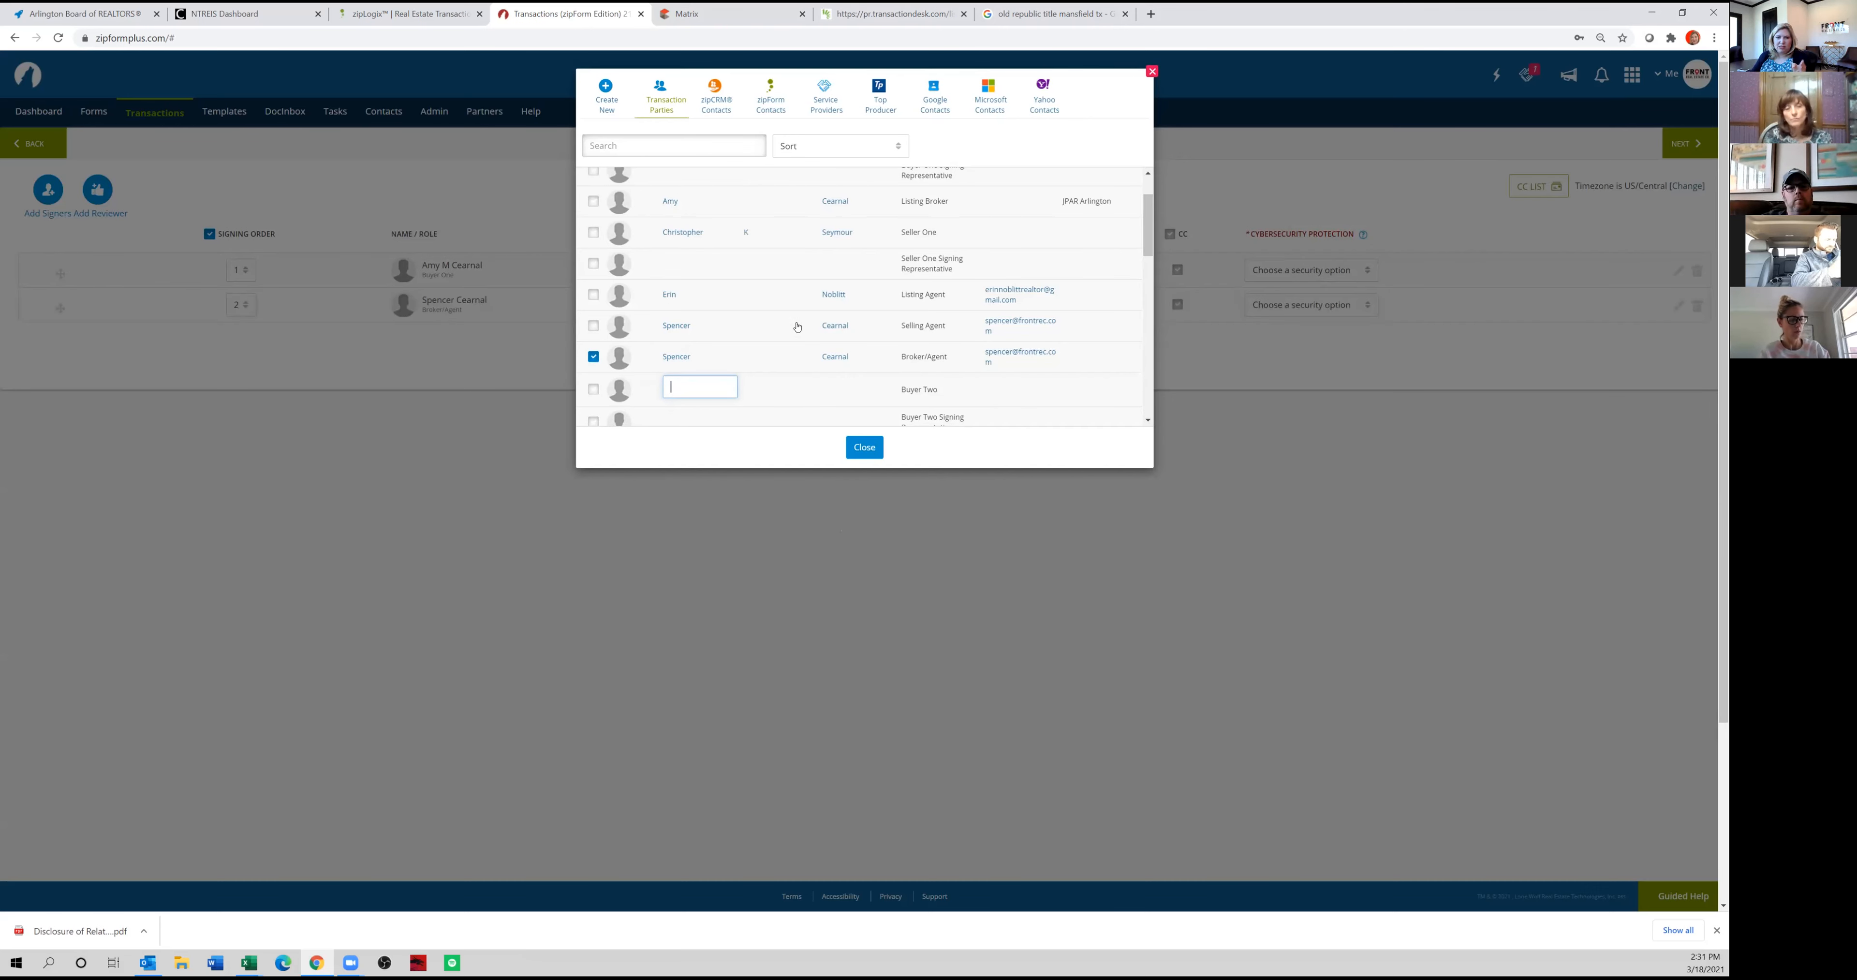
{"action": "left_click", "coordinate": [864, 447]}
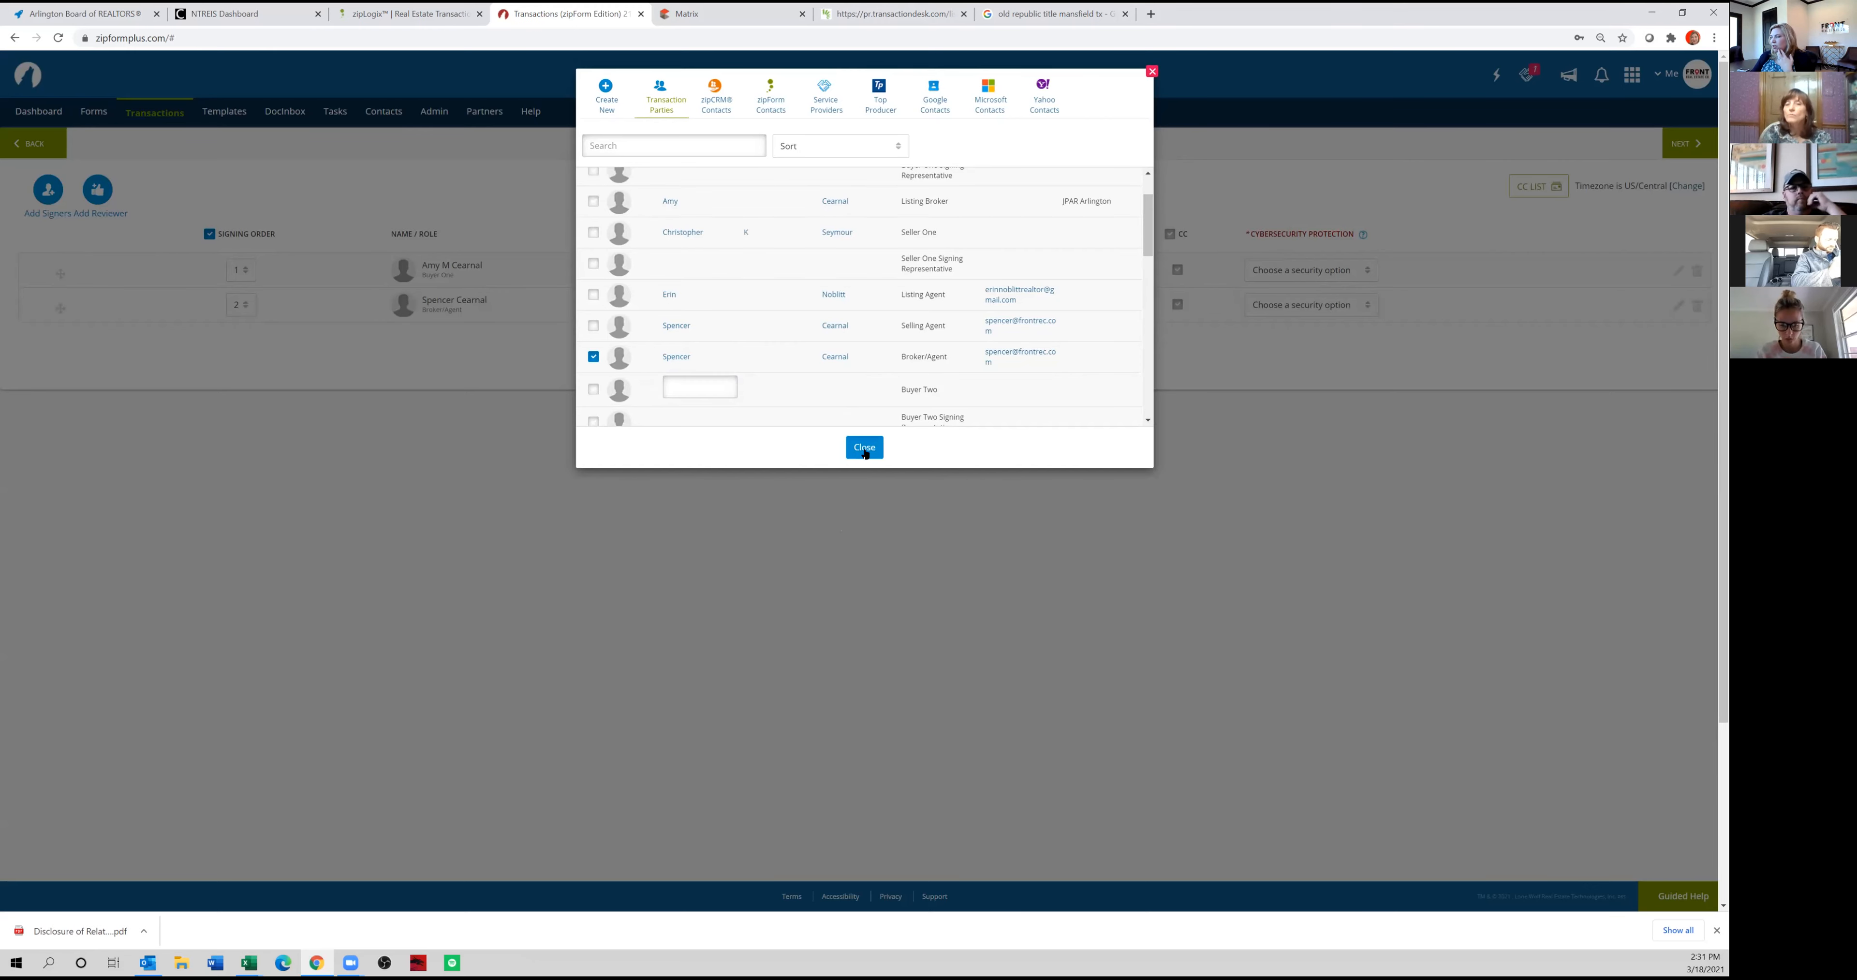
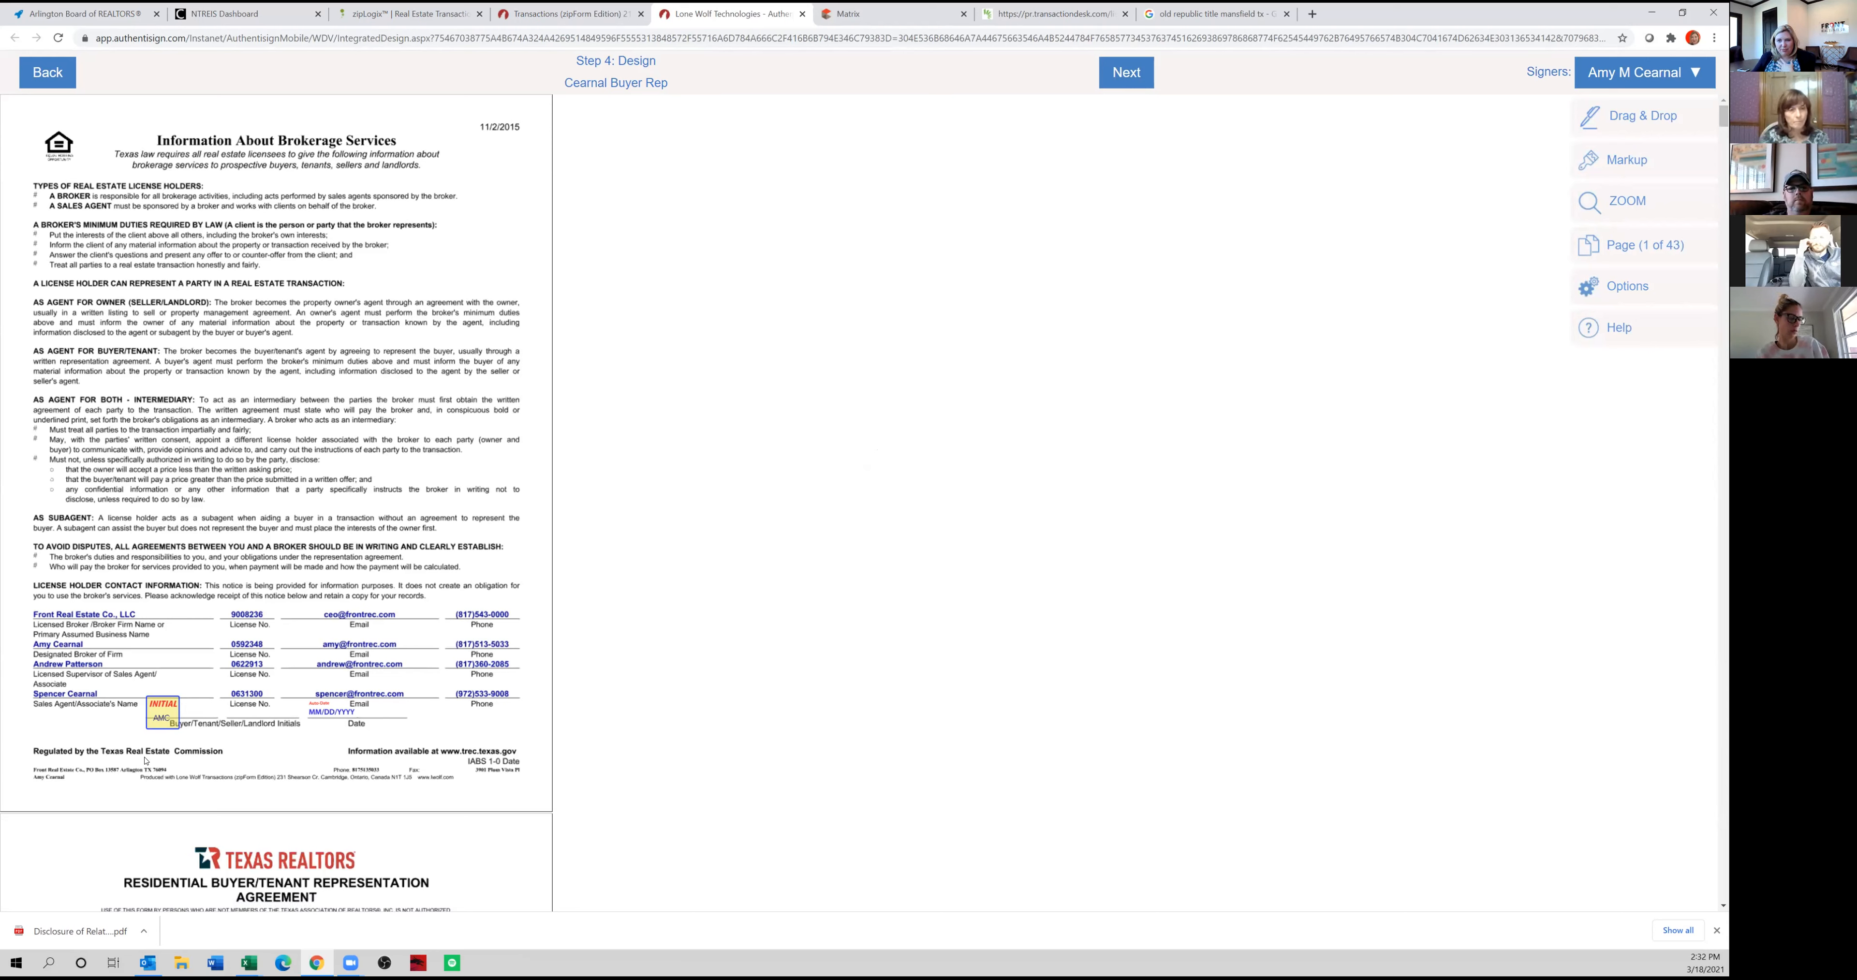
Place a Sign Here field for the buyer on the first signature line of Information about Property Insurance for a Buyer or Seller.
{"action": "scroll", "coordinate": [145, 760], "scroll_direction": "down", "scroll_amount": 10}
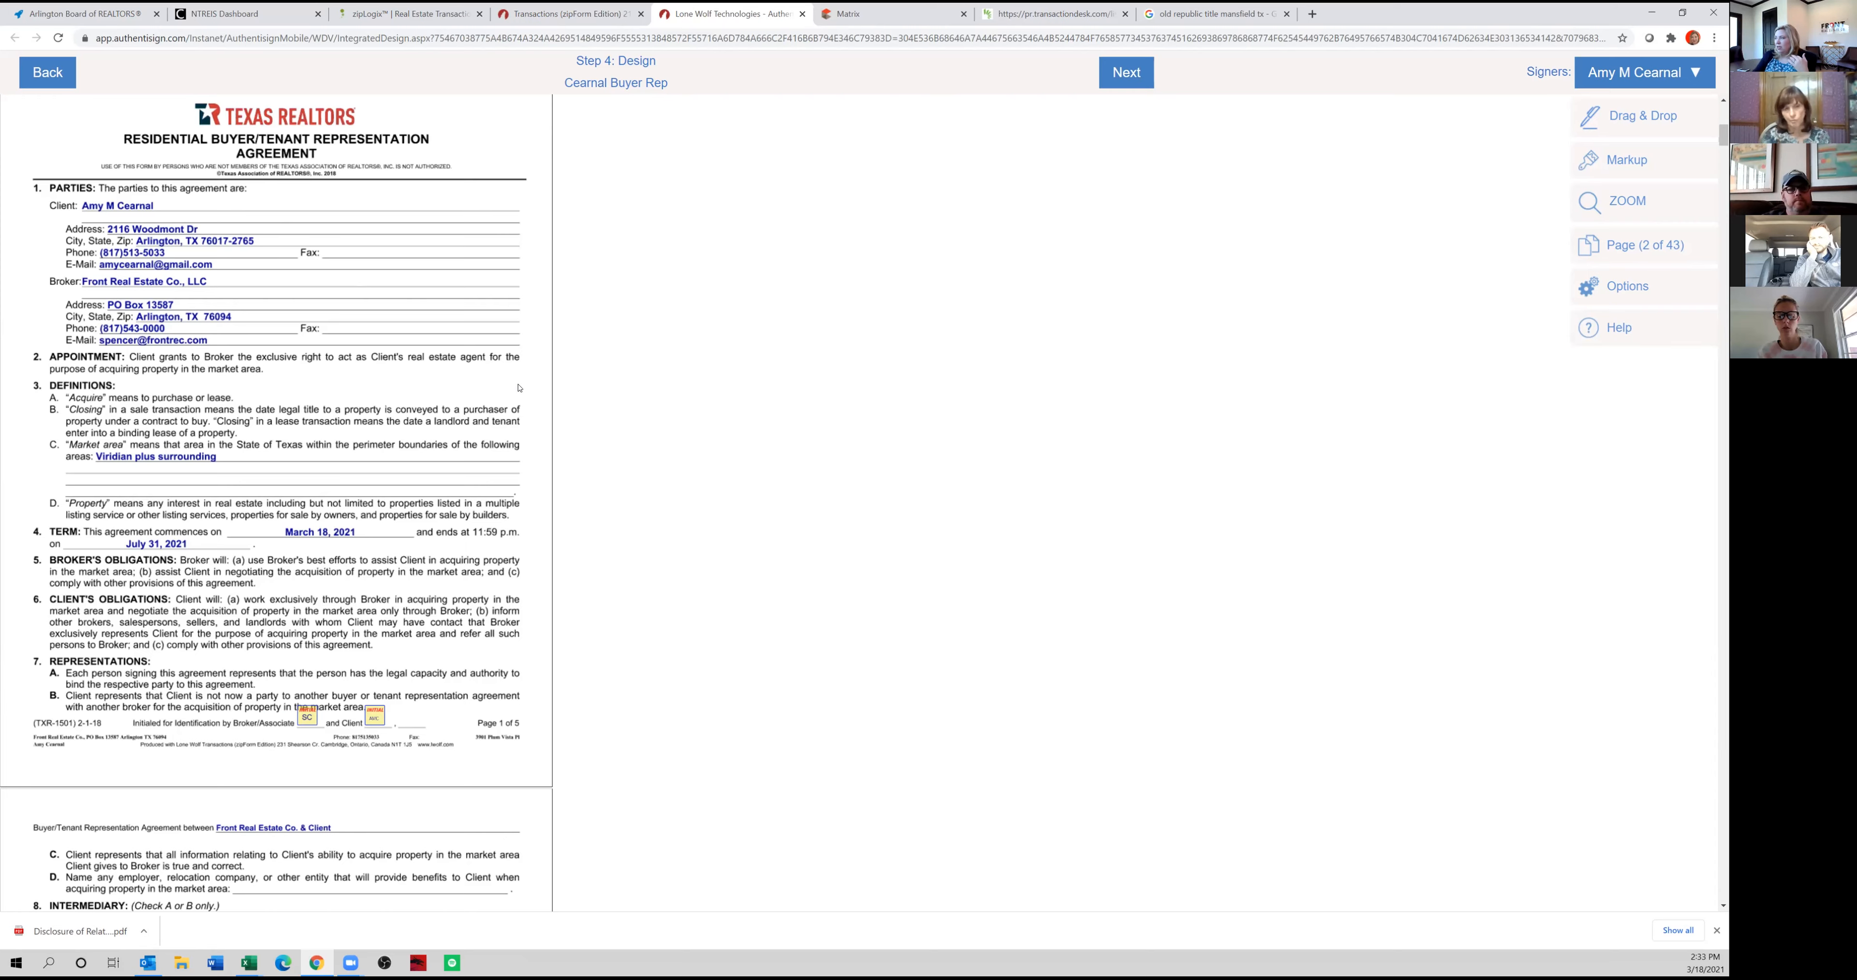
{"action": "scroll", "coordinate": [435, 591], "scroll_direction": "down", "scroll_amount": 5}
{"action": "scroll", "coordinate": [435, 591], "scroll_direction": "down", "scroll_amount": 20}
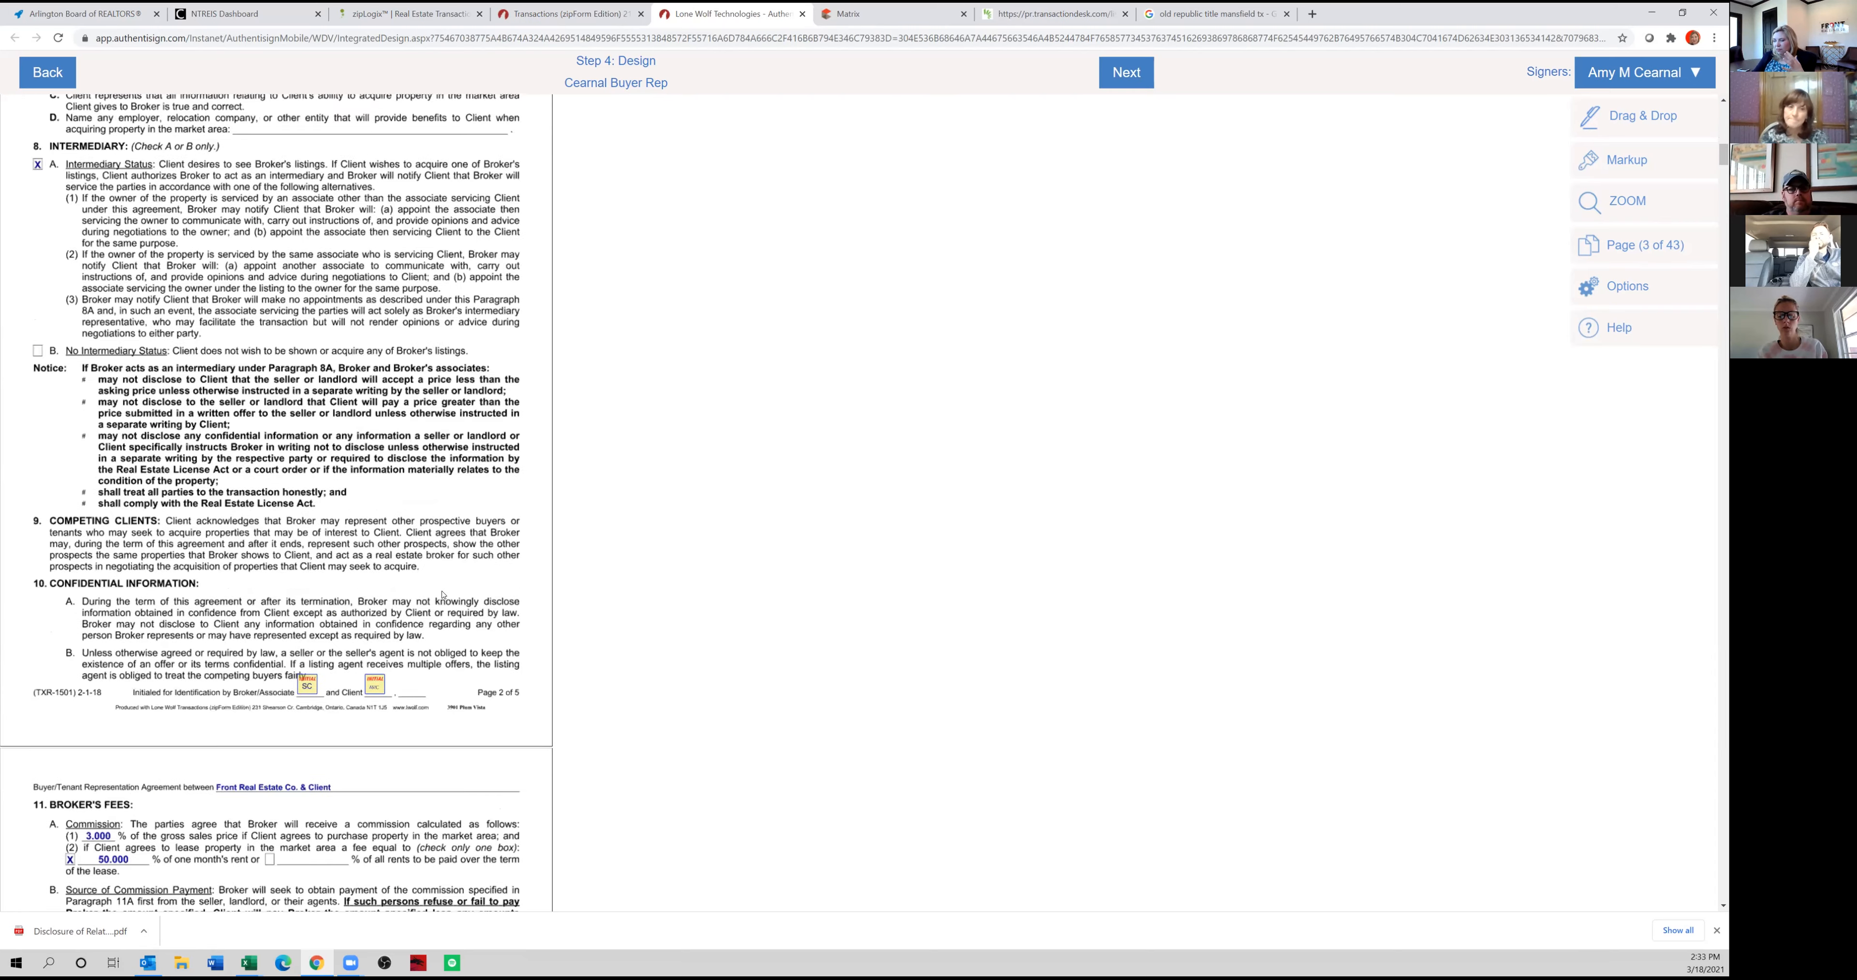
{"action": "scroll", "coordinate": [445, 577], "scroll_direction": "down", "scroll_amount": 20}
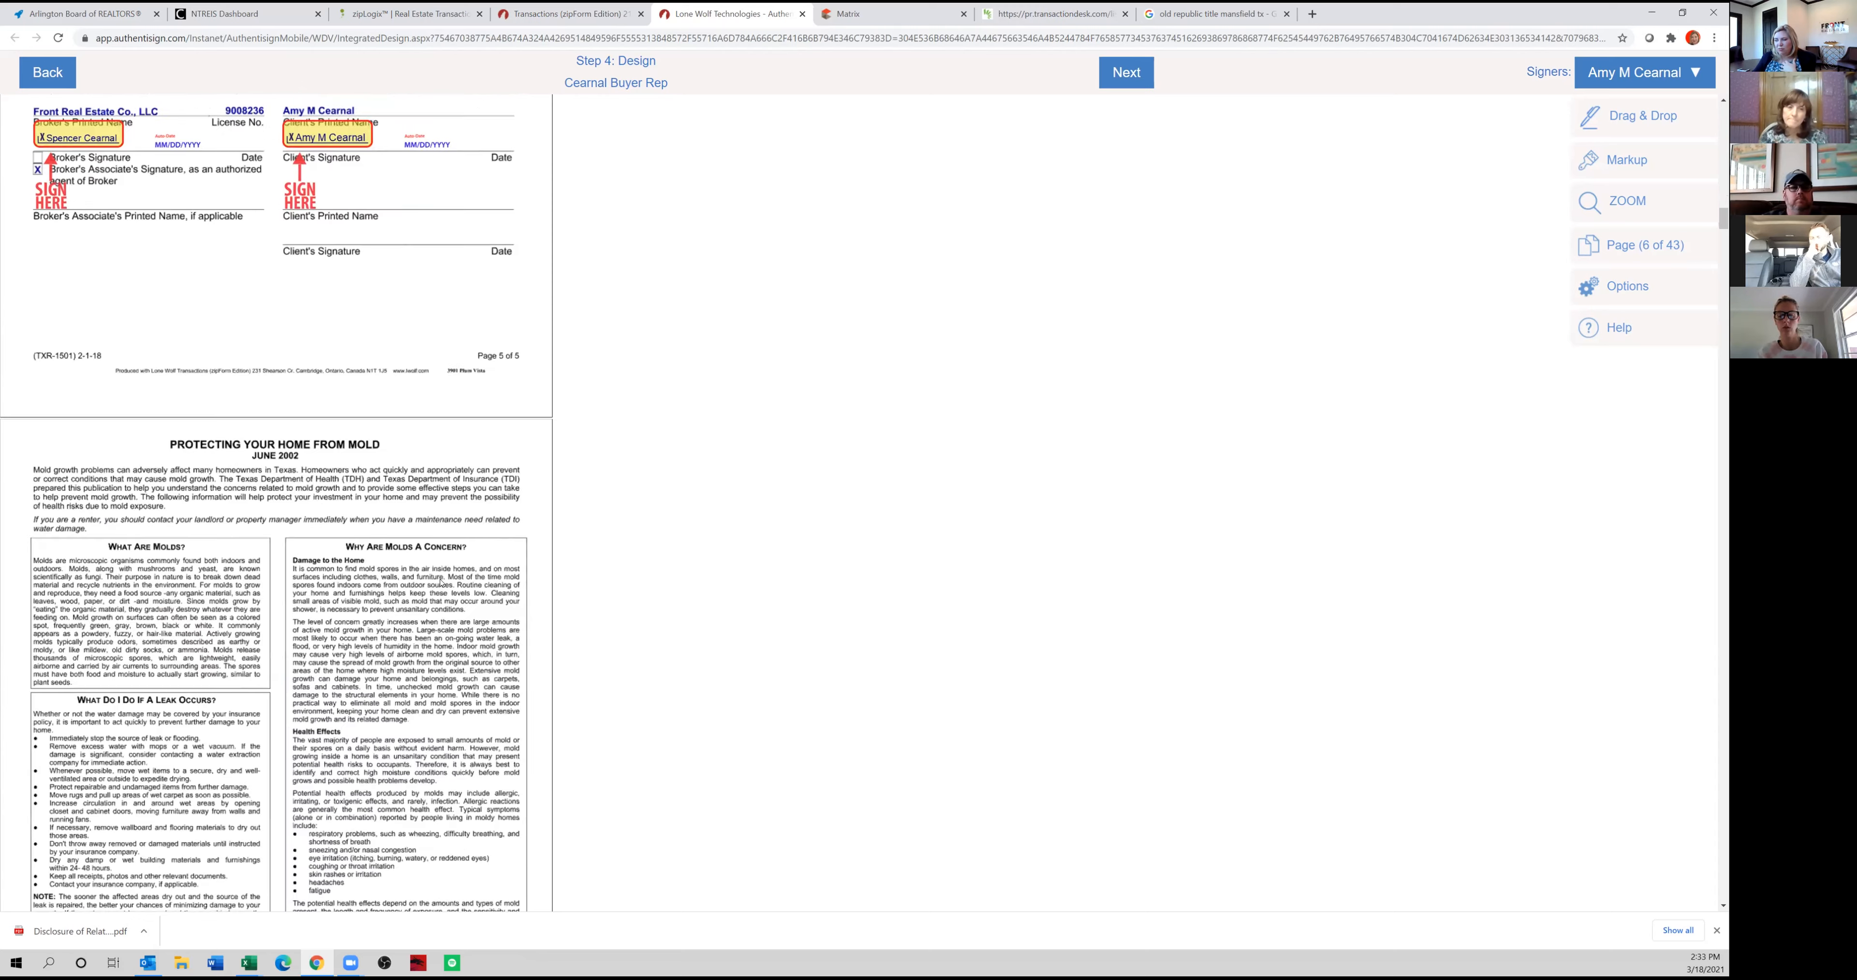
{"action": "scroll", "coordinate": [394, 596], "scroll_direction": "down", "scroll_amount": 20}
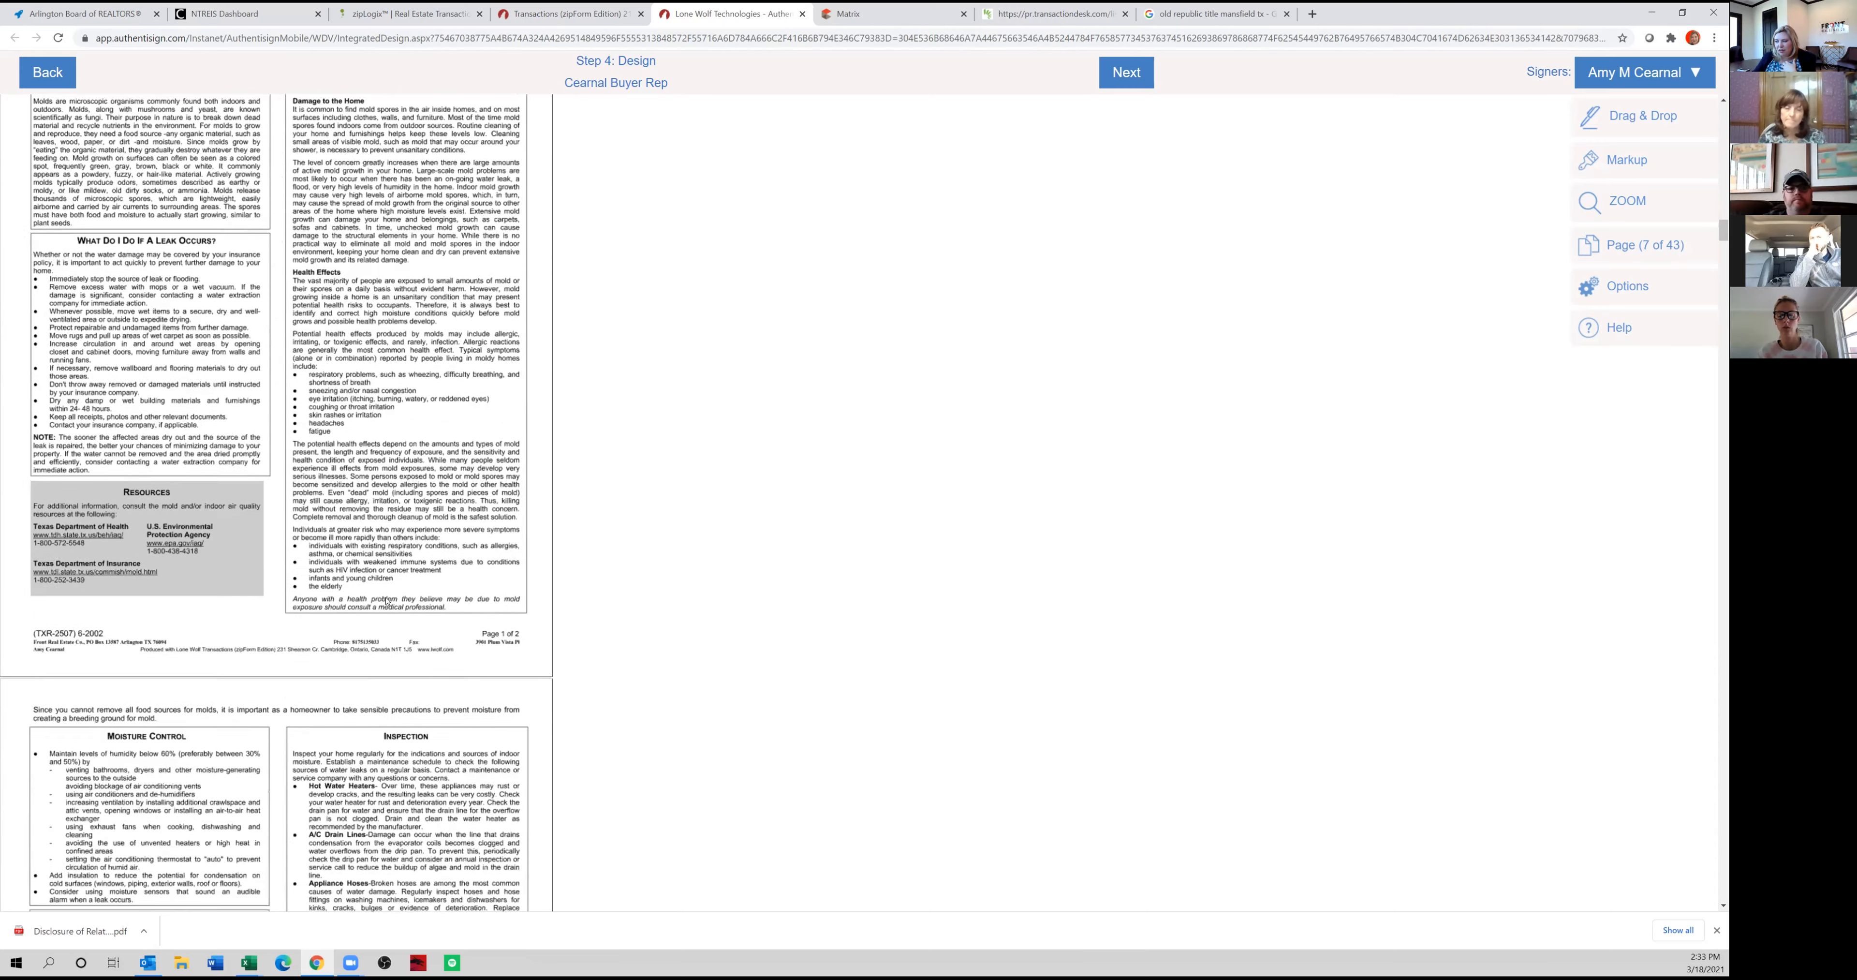
{"action": "scroll", "coordinate": [389, 601], "scroll_direction": "down", "scroll_amount": 15}
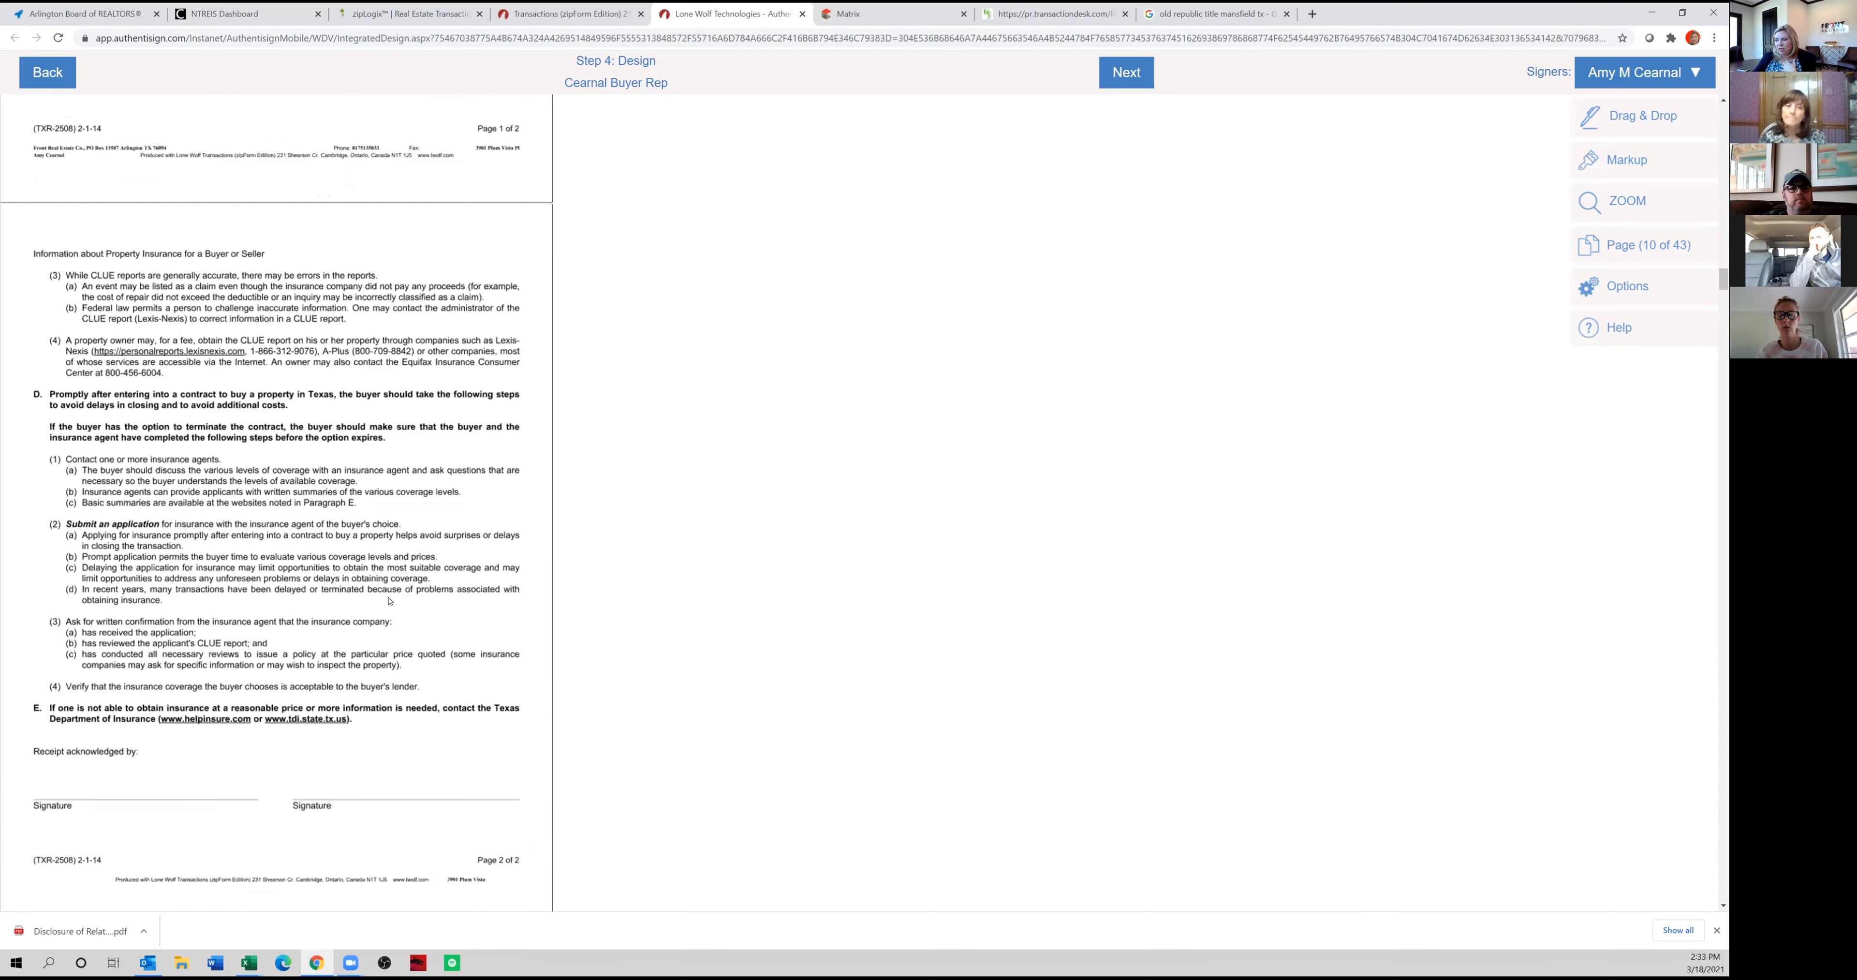
{"action": "scroll", "coordinate": [344, 538], "scroll_direction": "up", "scroll_amount": 8}
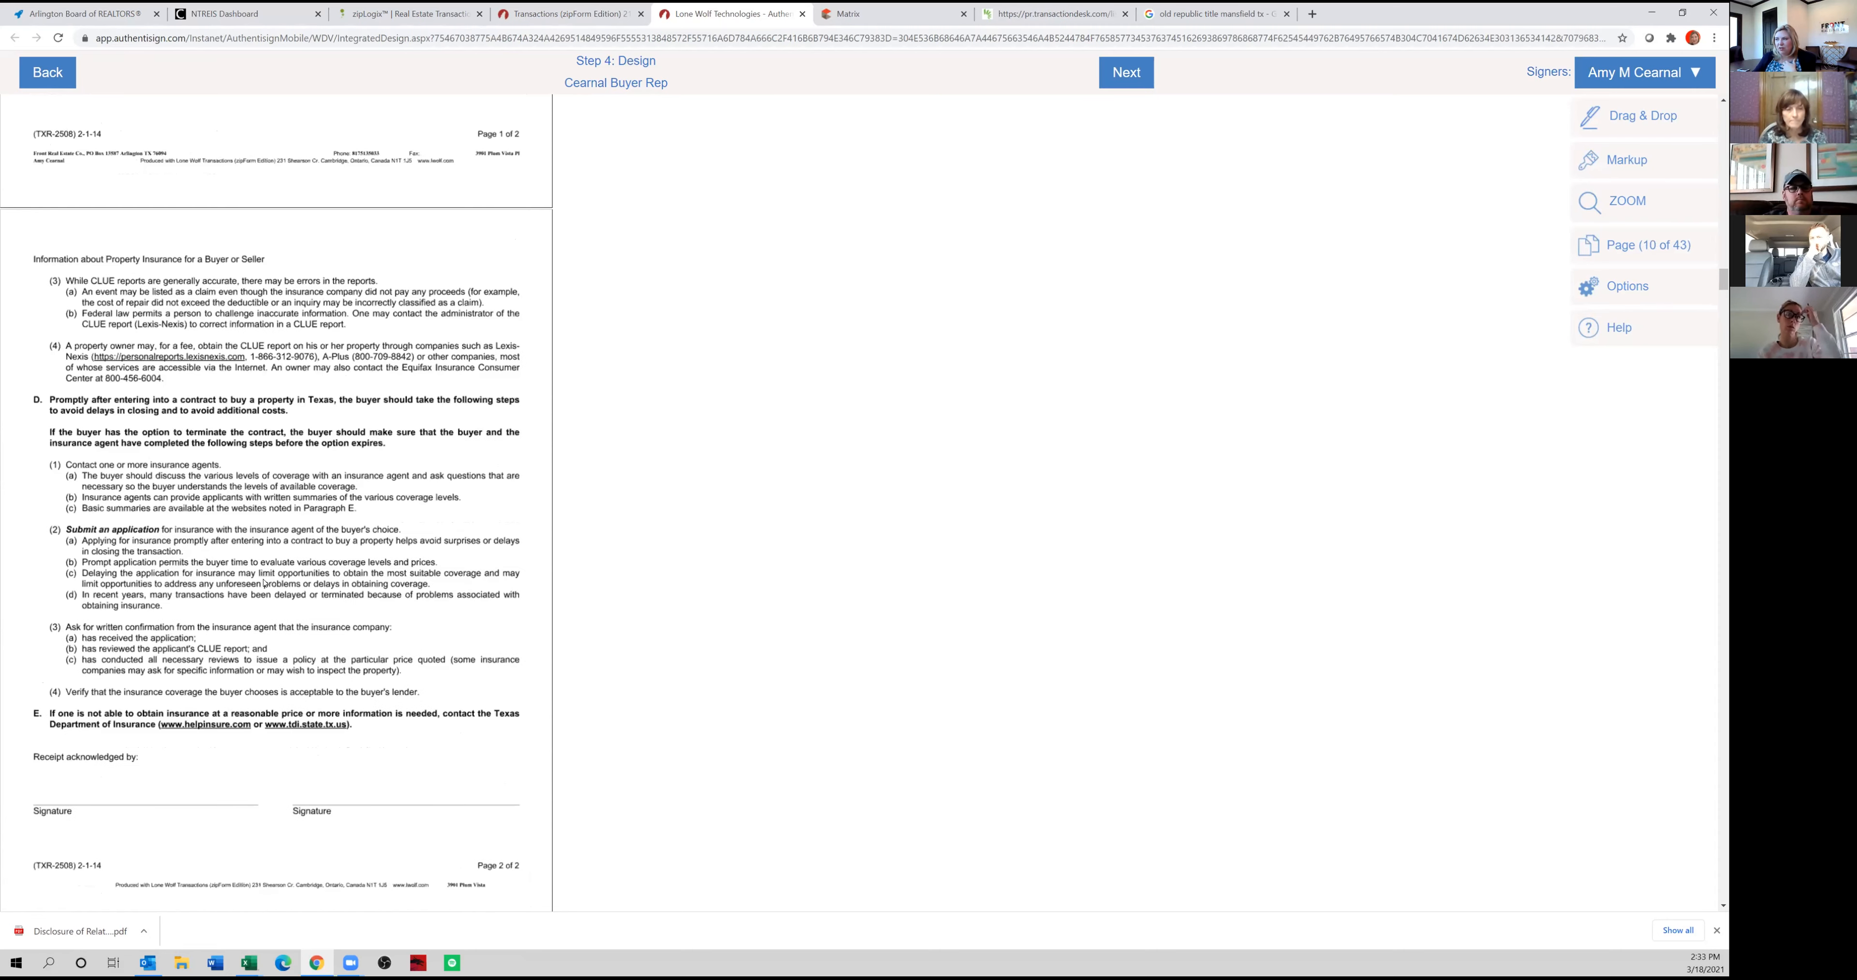
{"action": "left_click", "coordinate": [1639, 122]}
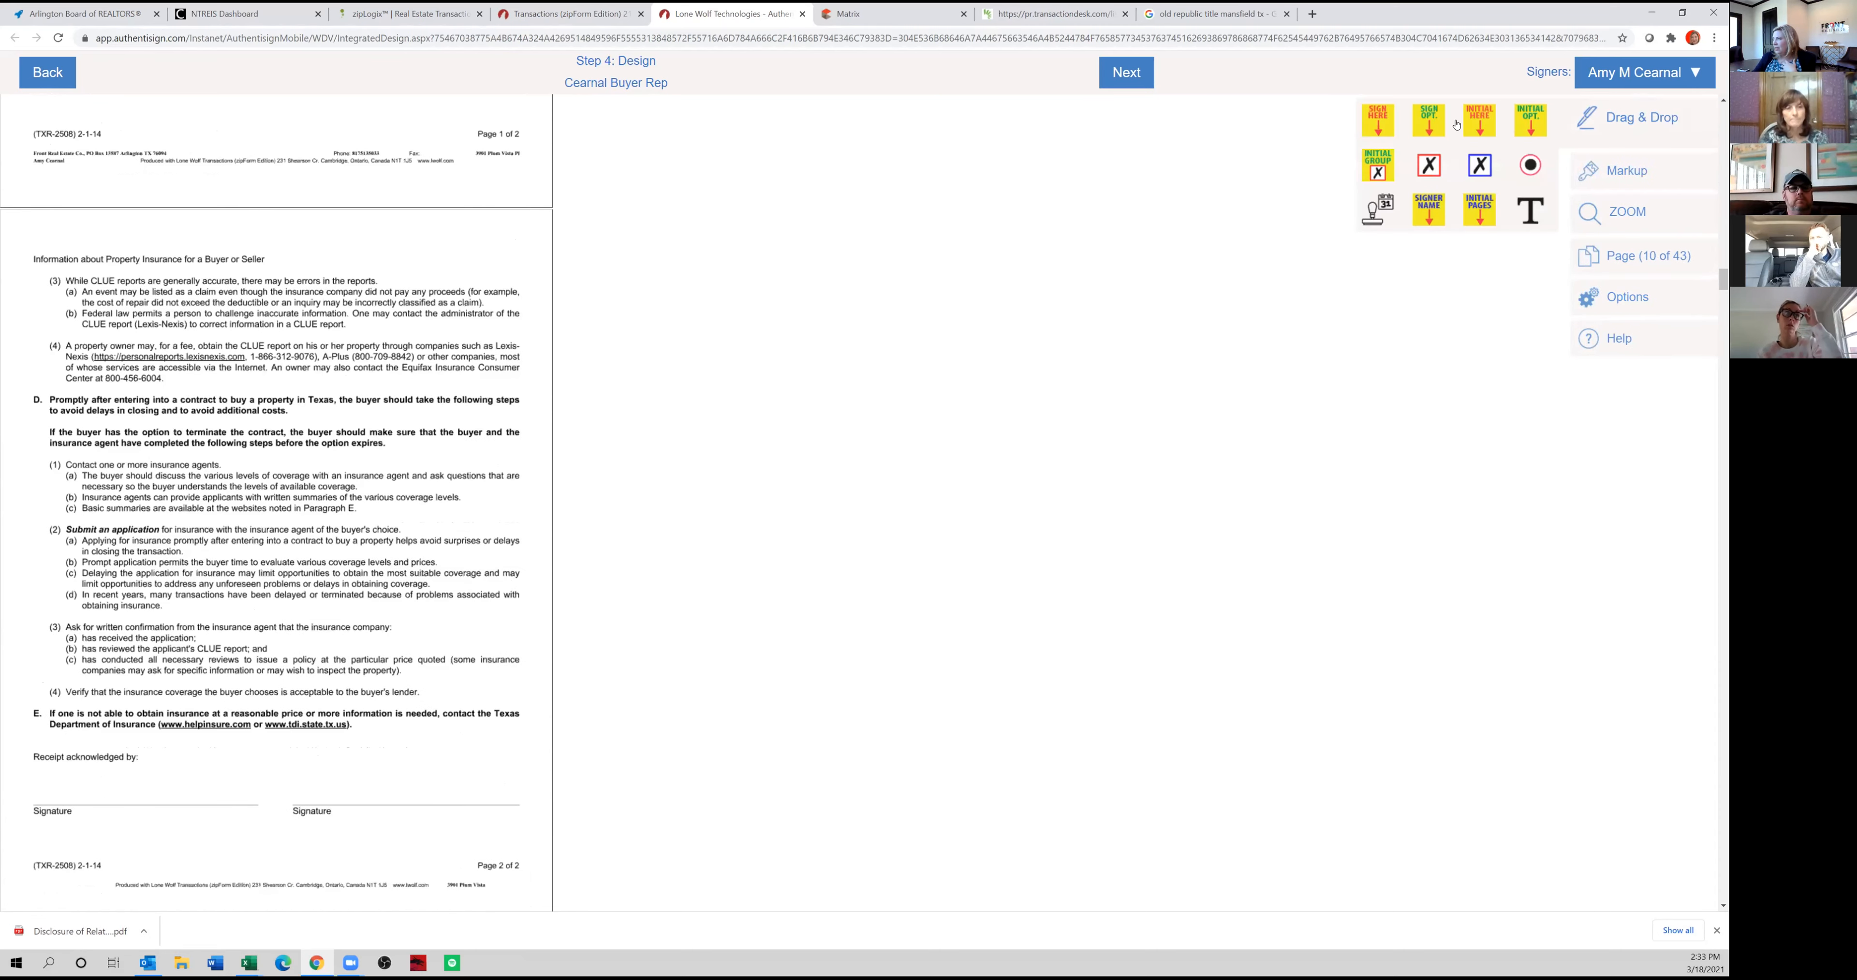
{"action": "mouse_move", "coordinate": [1374, 127]}
{"action": "left_mouse_down"}
{"action": "mouse_move", "coordinate": [1111, 287]}
{"action": "mouse_move", "coordinate": [247, 711]}
{"action": "mouse_move", "coordinate": [58, 746]}
{"action": "left_mouse_up"}
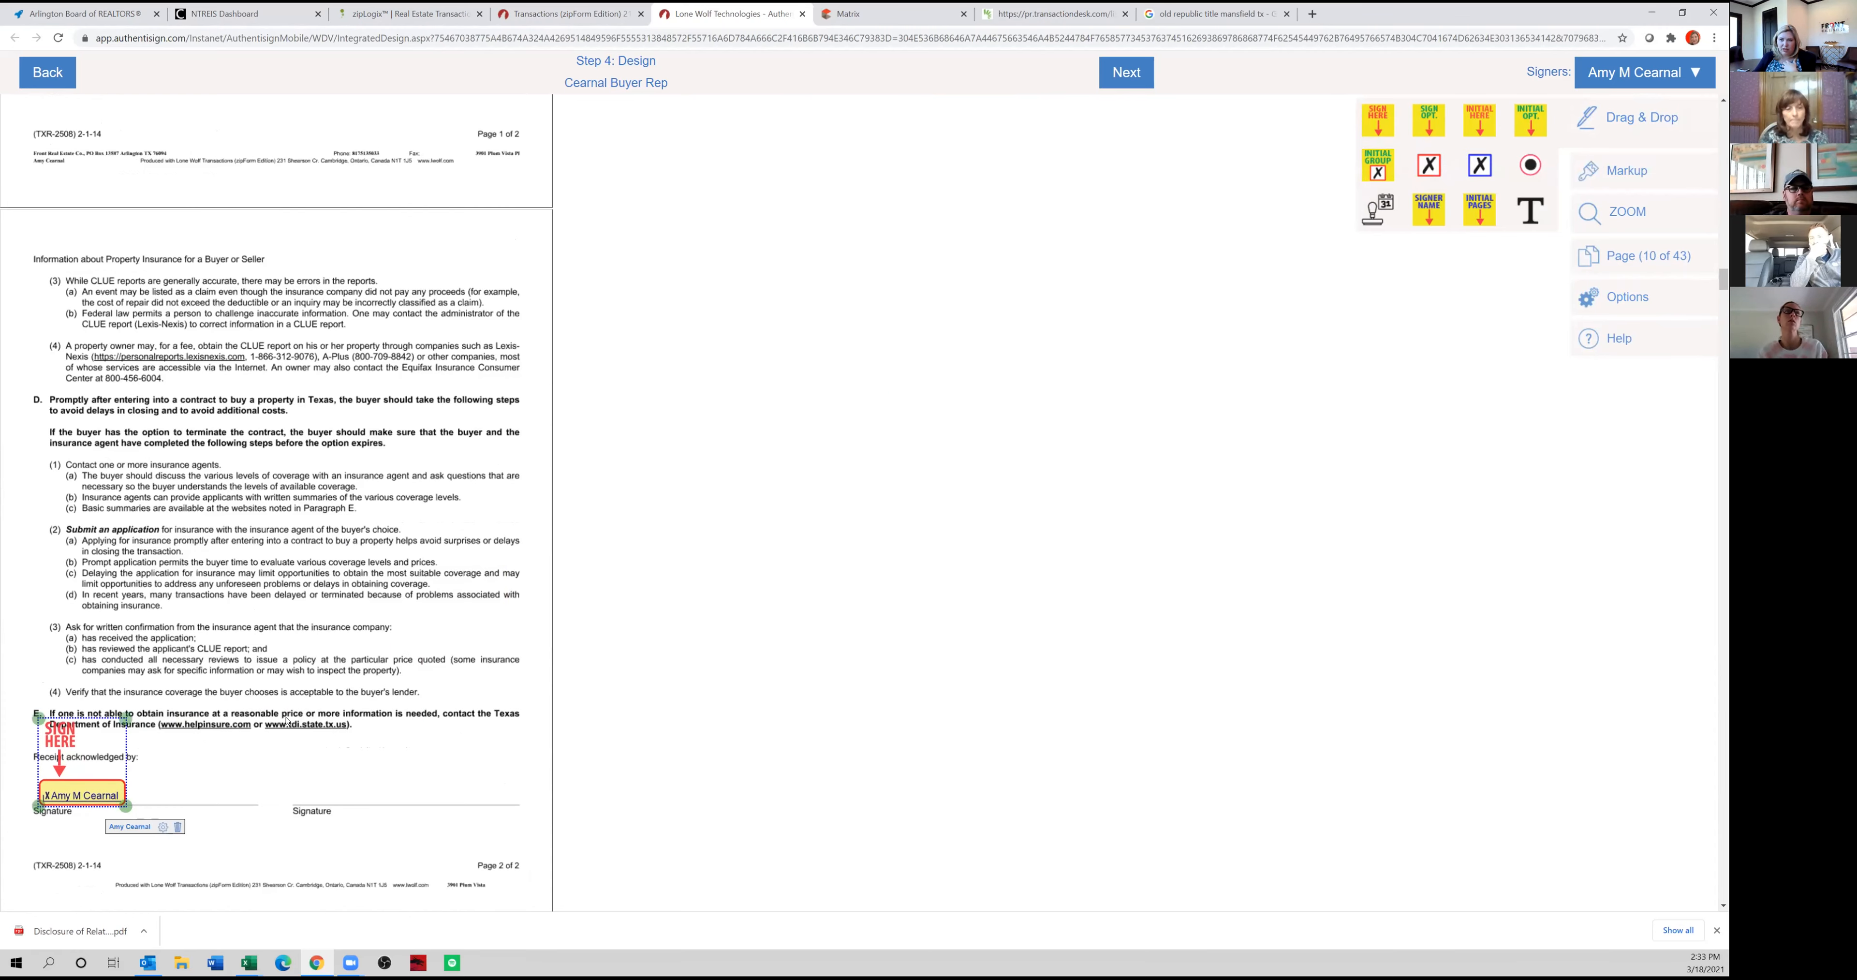
On the last page of General Information and Notices, place Sign Here fields on the buyer's line and, for the agent, the broker's associate line.
{"action": "scroll", "coordinate": [284, 721], "scroll_direction": "down", "scroll_amount": 10}
{"action": "scroll", "coordinate": [286, 687], "scroll_direction": "down", "scroll_amount": 20}
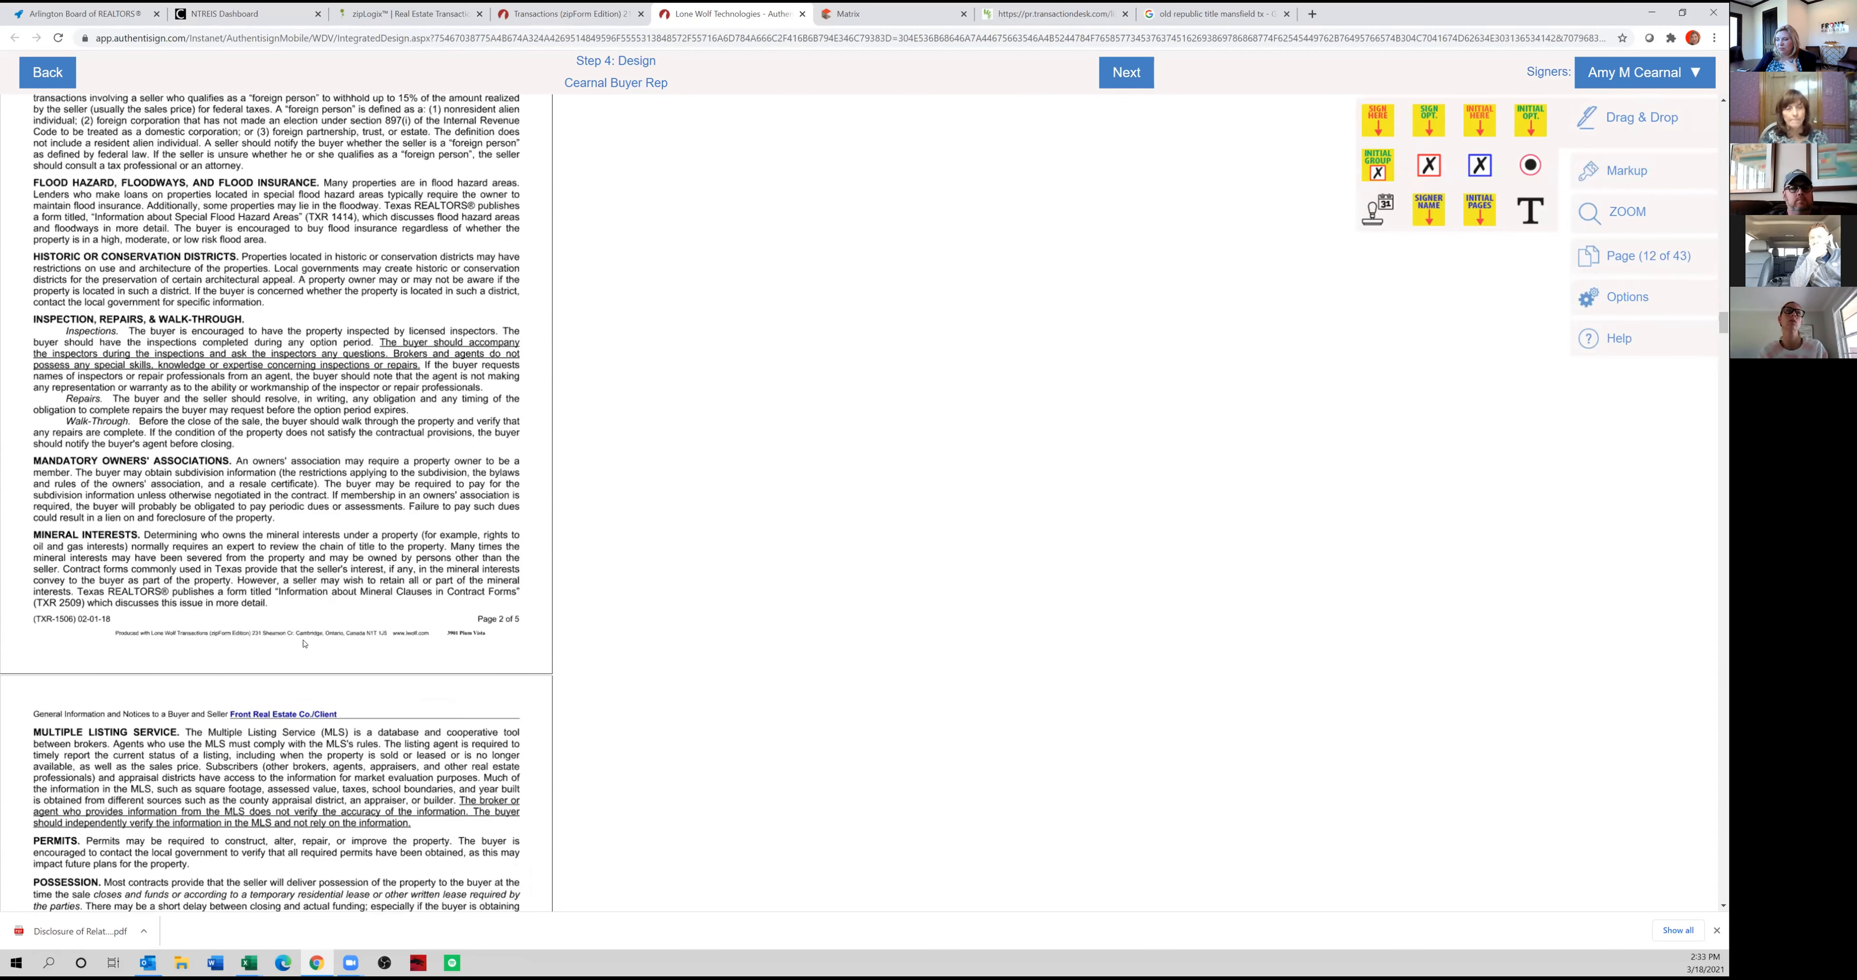
{"action": "scroll", "coordinate": [302, 640], "scroll_direction": "down", "scroll_amount": 8}
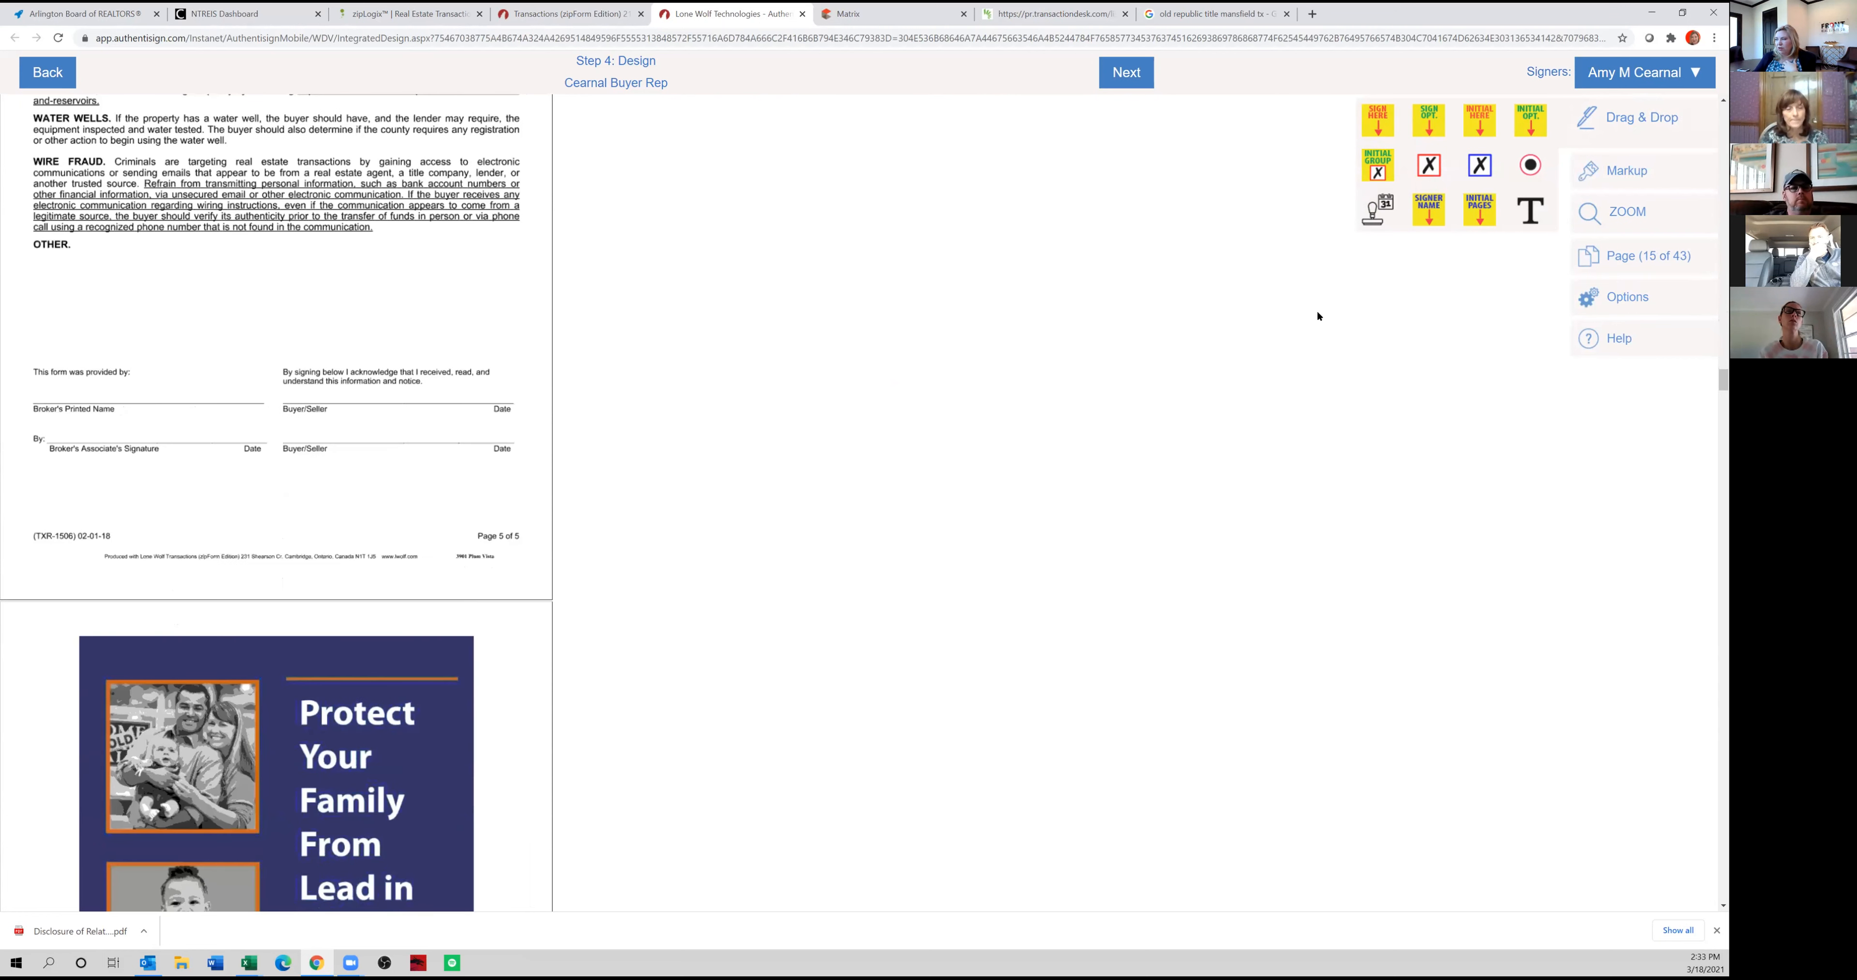
{"action": "mouse_move", "coordinate": [1157, 202]}
{"action": "left_mouse_down"}
{"action": "mouse_move", "coordinate": [317, 382]}
{"action": "mouse_move", "coordinate": [338, 356]}
{"action": "left_mouse_up"}
{"action": "left_click", "coordinate": [1635, 86]}
{"action": "left_click", "coordinate": [1600, 131]}
{"action": "mouse_move", "coordinate": [1388, 126]}
{"action": "left_mouse_down"}
{"action": "mouse_move", "coordinate": [1013, 321]}
{"action": "mouse_move", "coordinate": [81, 431]}
{"action": "mouse_move", "coordinate": [83, 381]}
{"action": "left_mouse_up"}
Finish the signing design and open the customization of the invitation e-mails' subject and text.
{"action": "scroll", "coordinate": [215, 441], "scroll_direction": "down", "scroll_amount": 20}
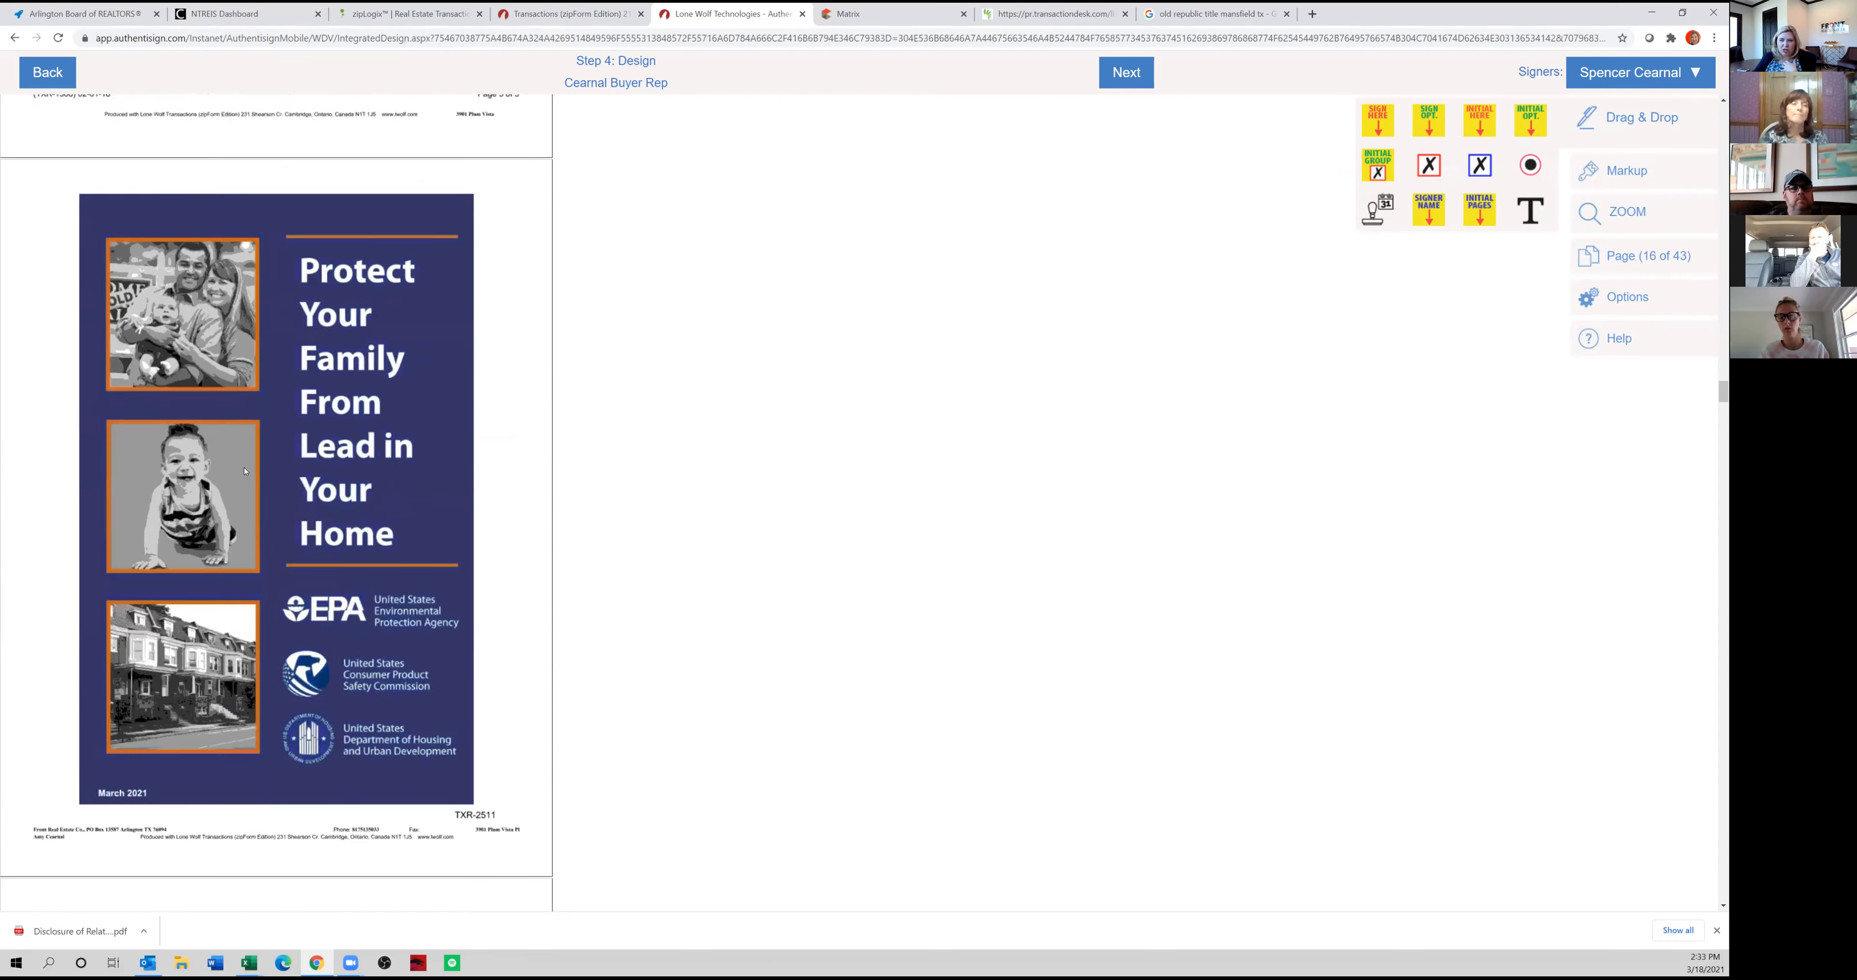
{"action": "scroll", "coordinate": [294, 441], "scroll_direction": "down", "scroll_amount": 15}
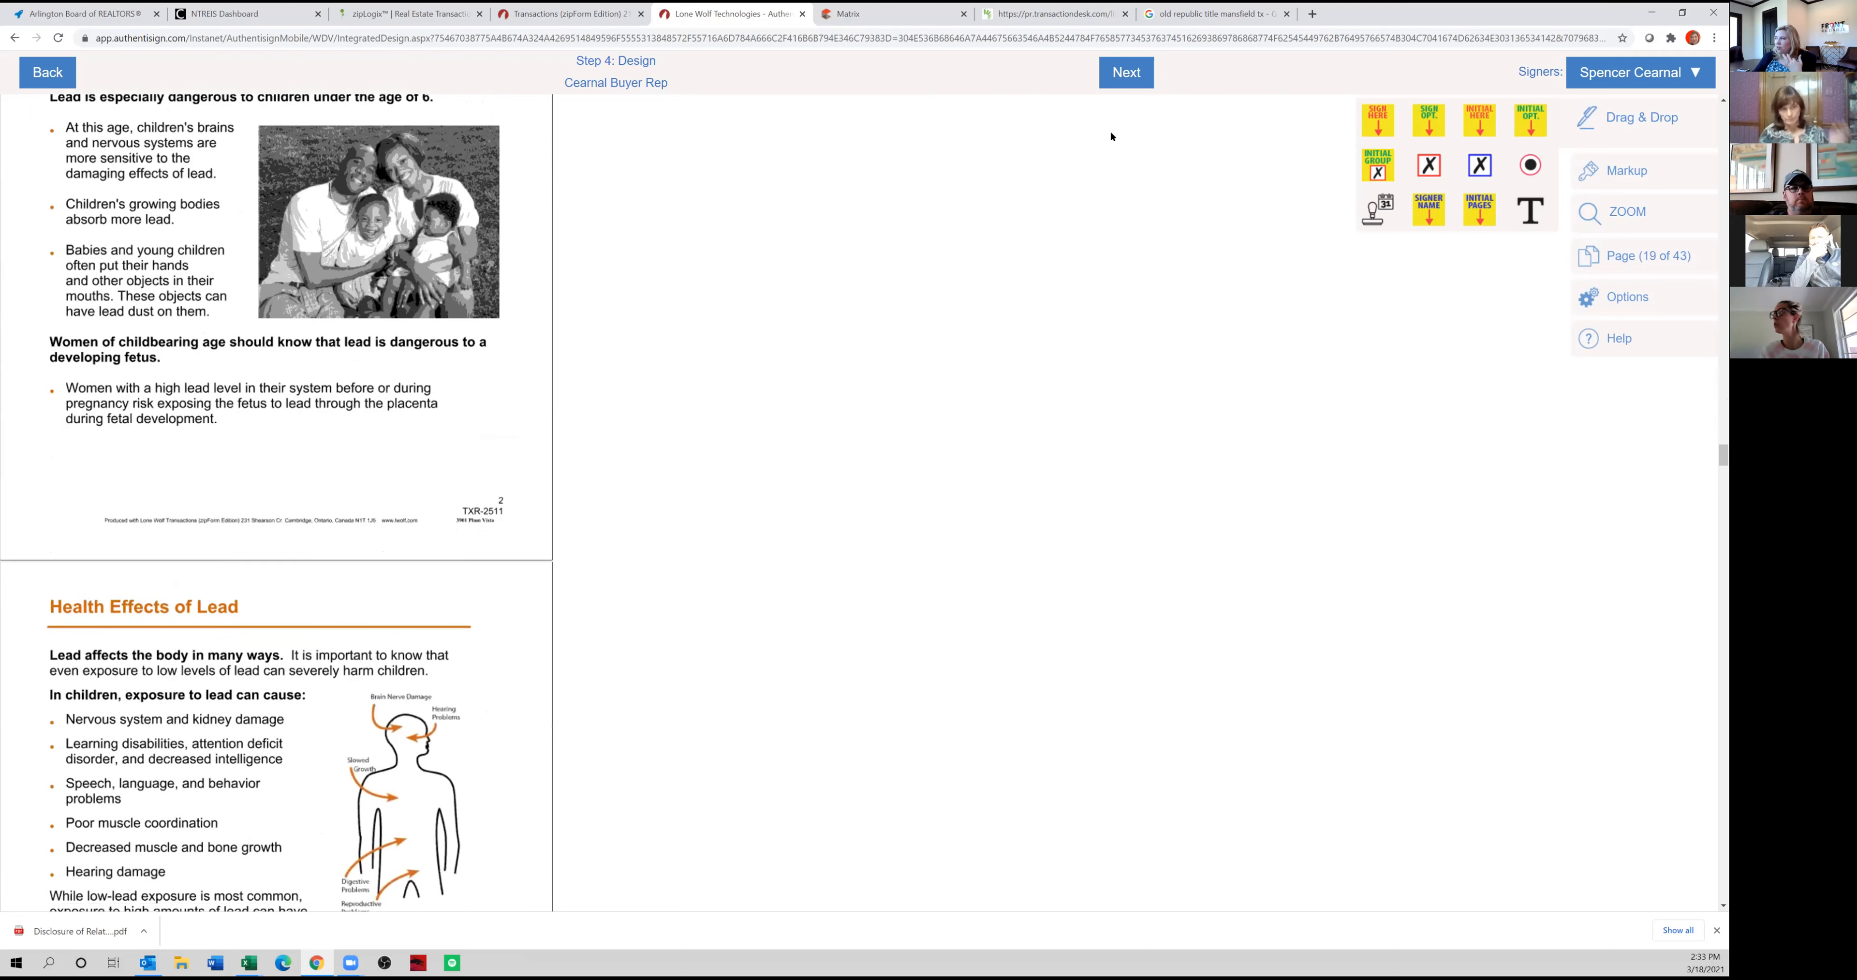
{"action": "left_click", "coordinate": [1132, 78]}
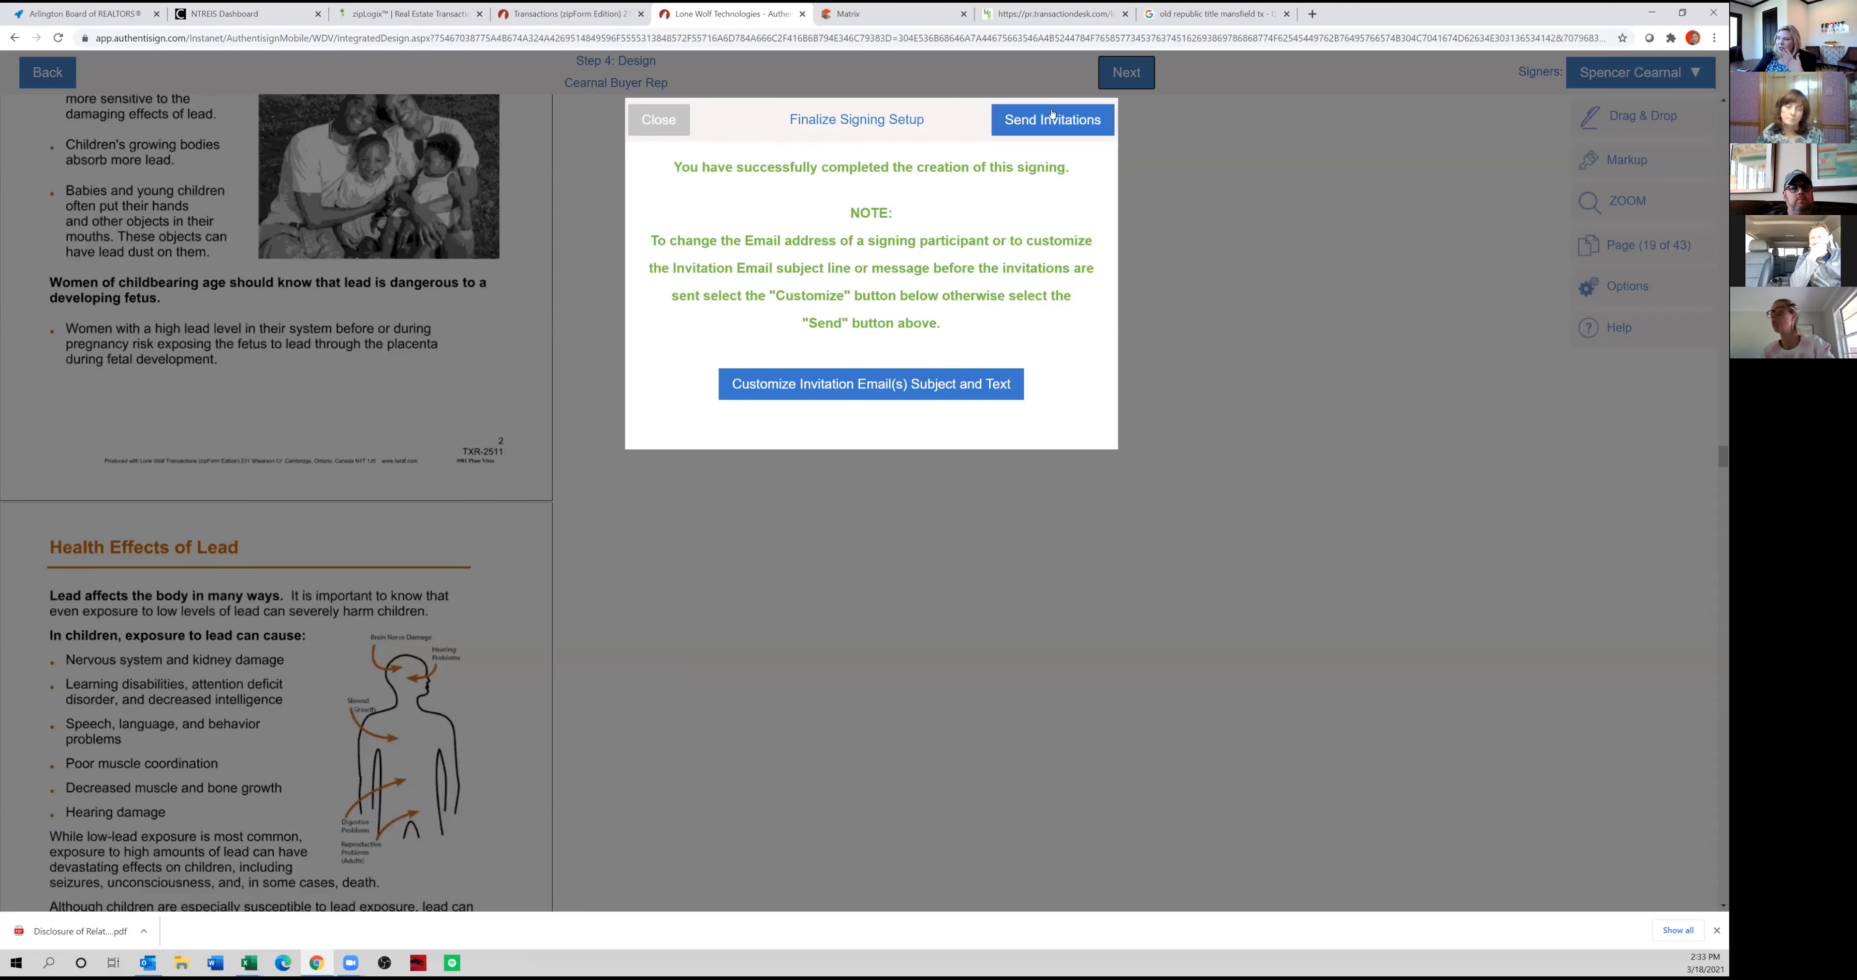
{"action": "left_click", "coordinate": [872, 389]}
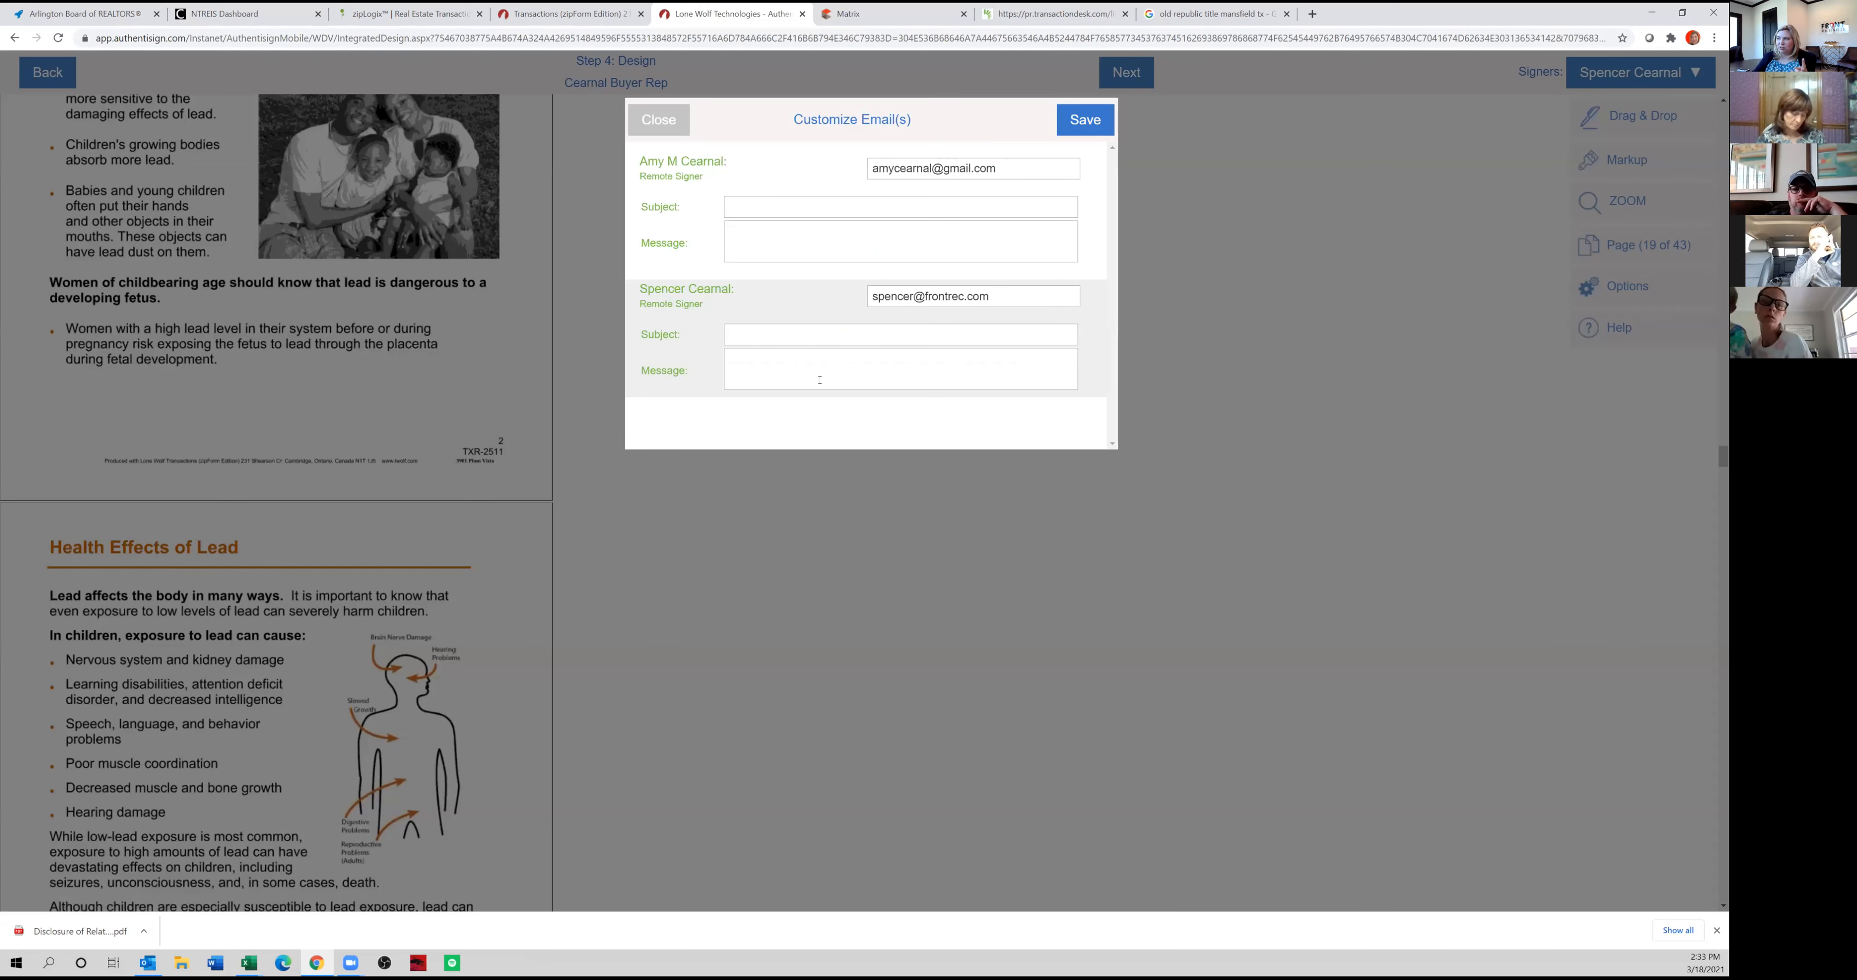
Set the buyer's invitation subject to the buyer's surname followed by "Buyer Rep - FOR SIGNATURE".
{"action": "left_click", "coordinate": [890, 207]}
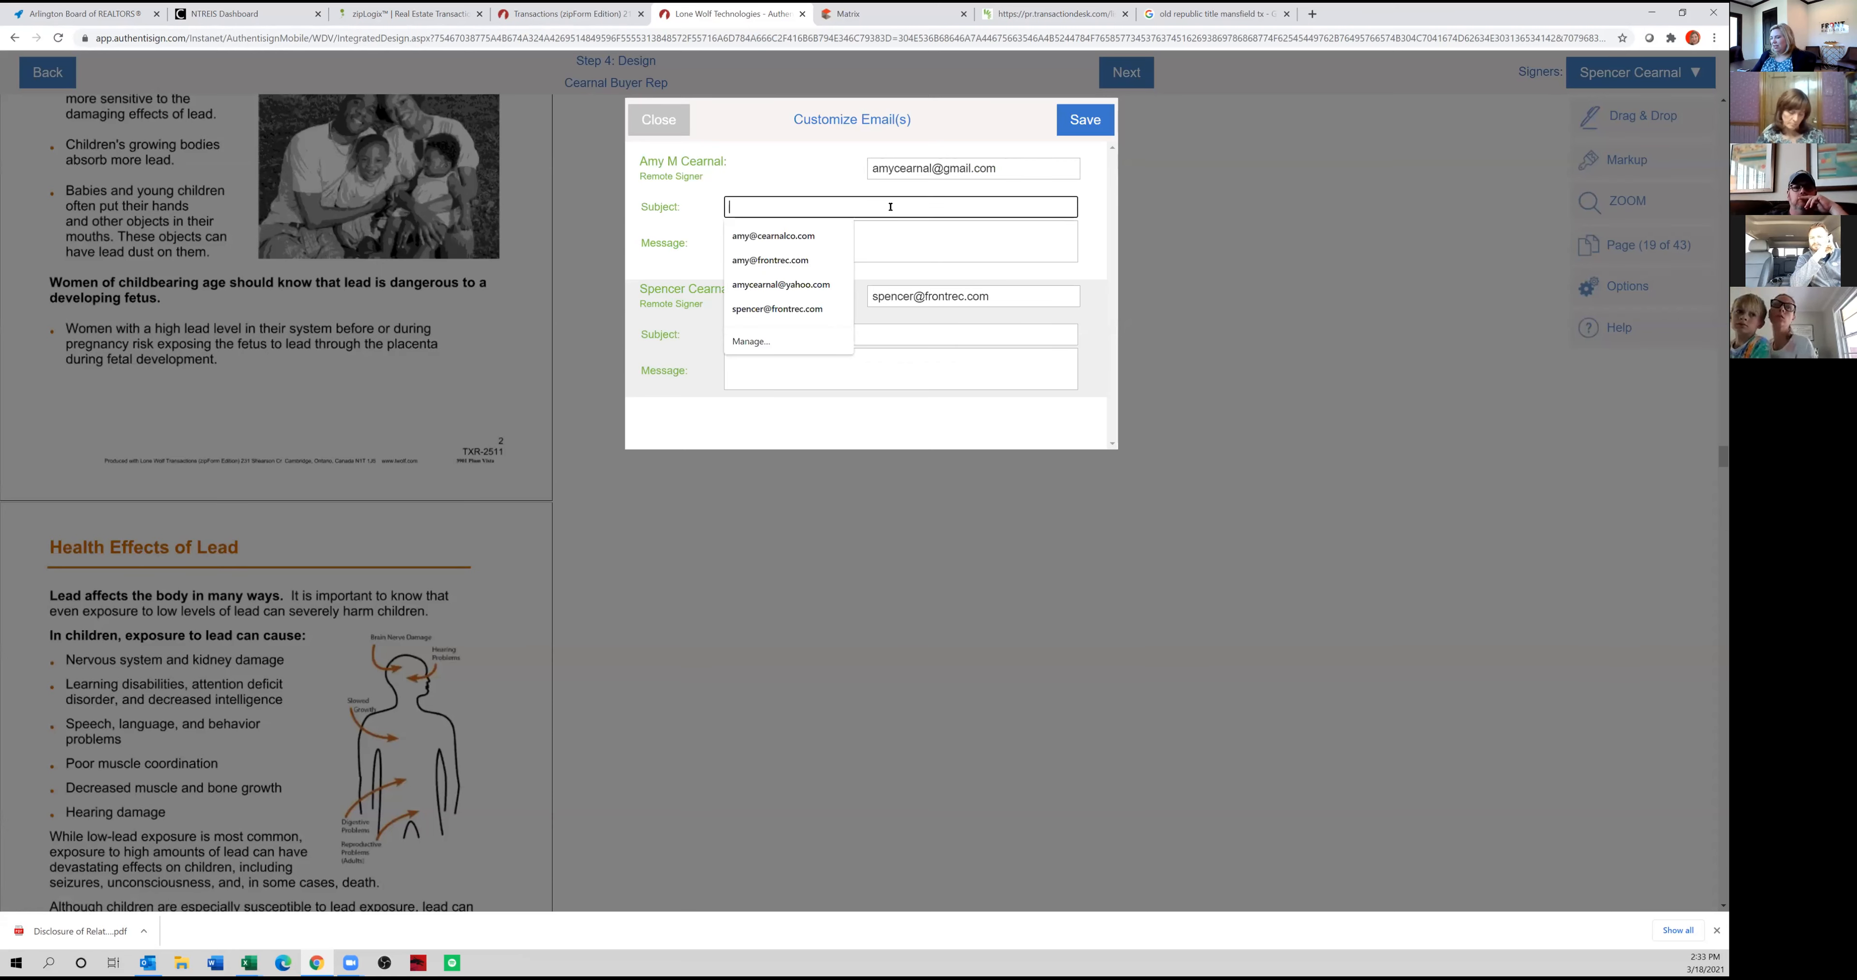
{"action": "type", "text": "Cearnal "}
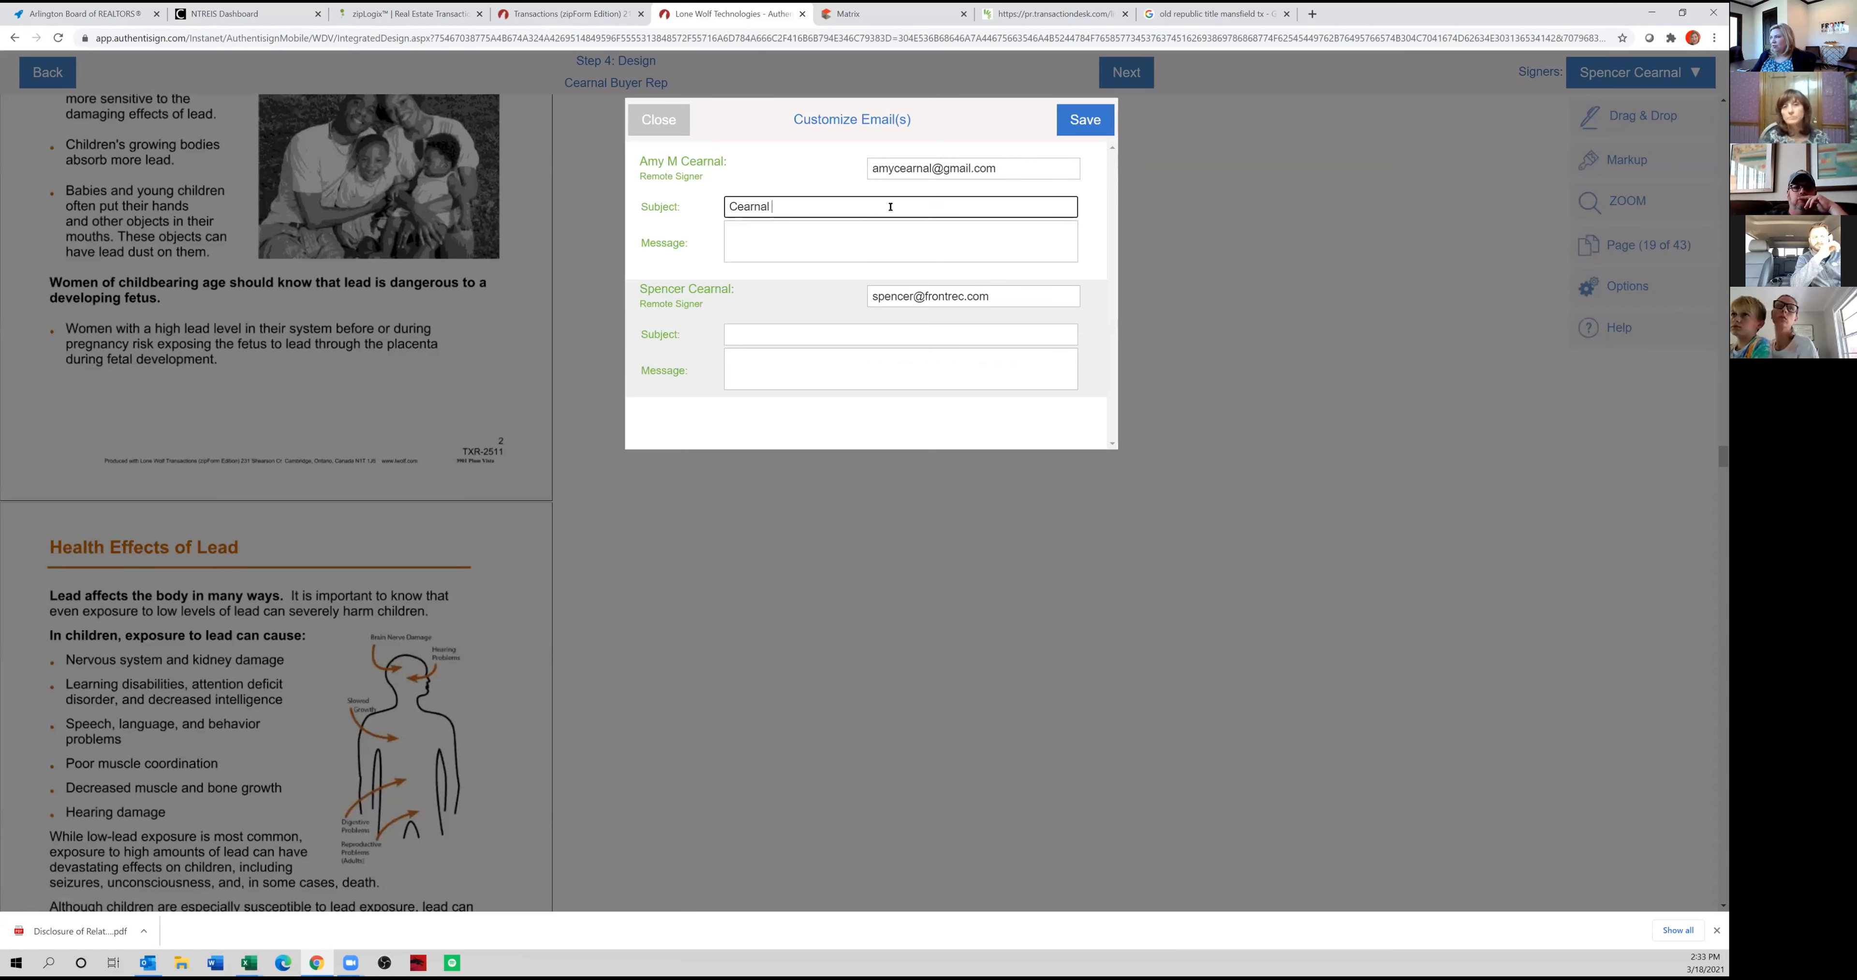
{"action": "type", "text": "Buyer Rep - FOR SIT"}
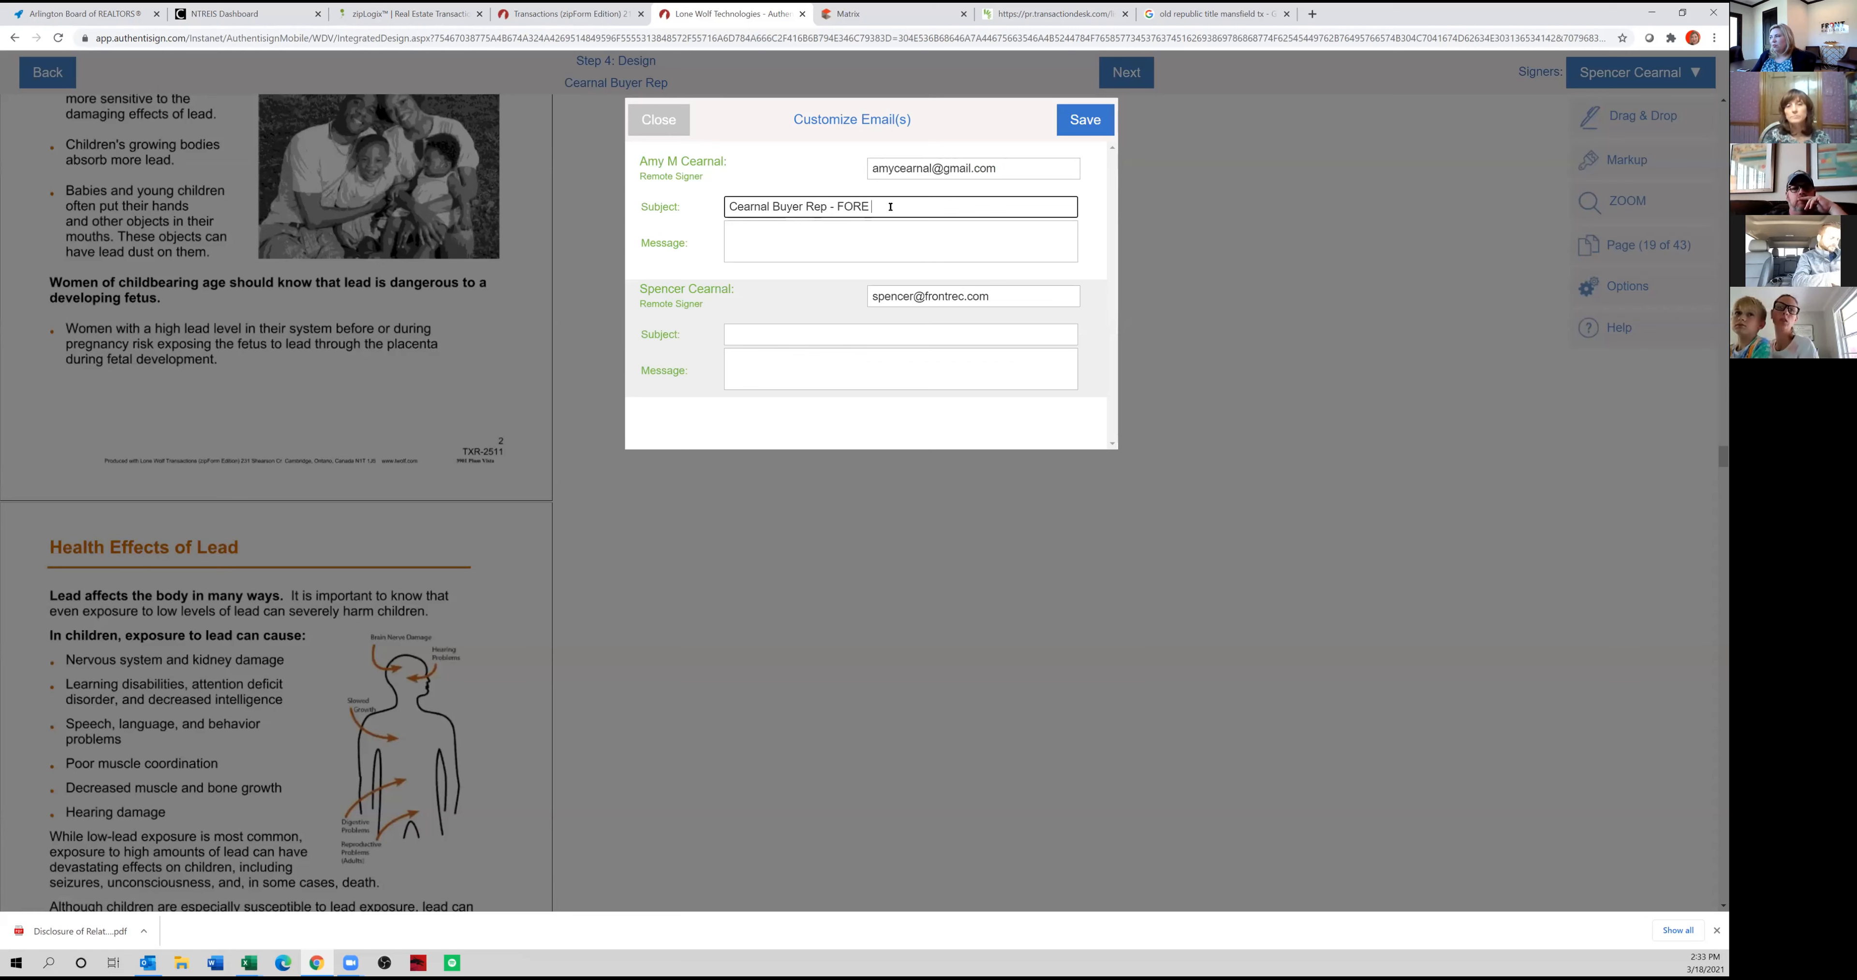
{"action": "key", "text": "BackSpace"}
{"action": "type", "text": "GNATURE"}
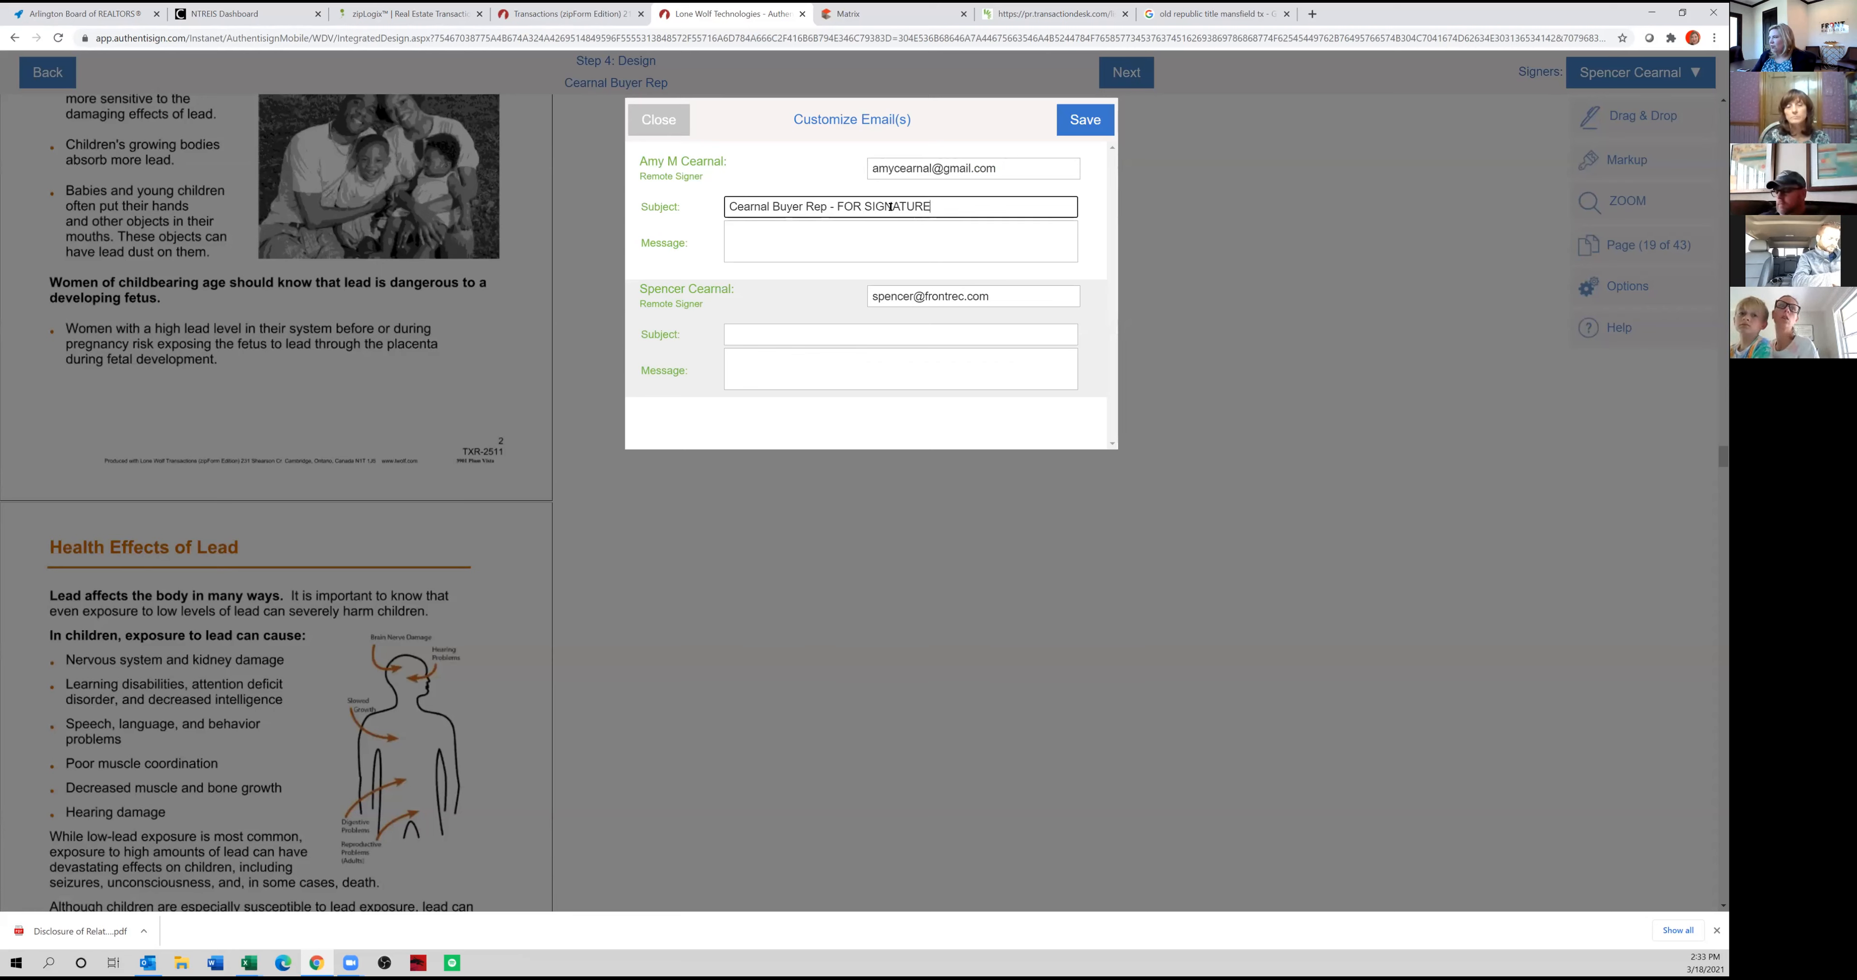
{"action": "key", "text": "Tab"}
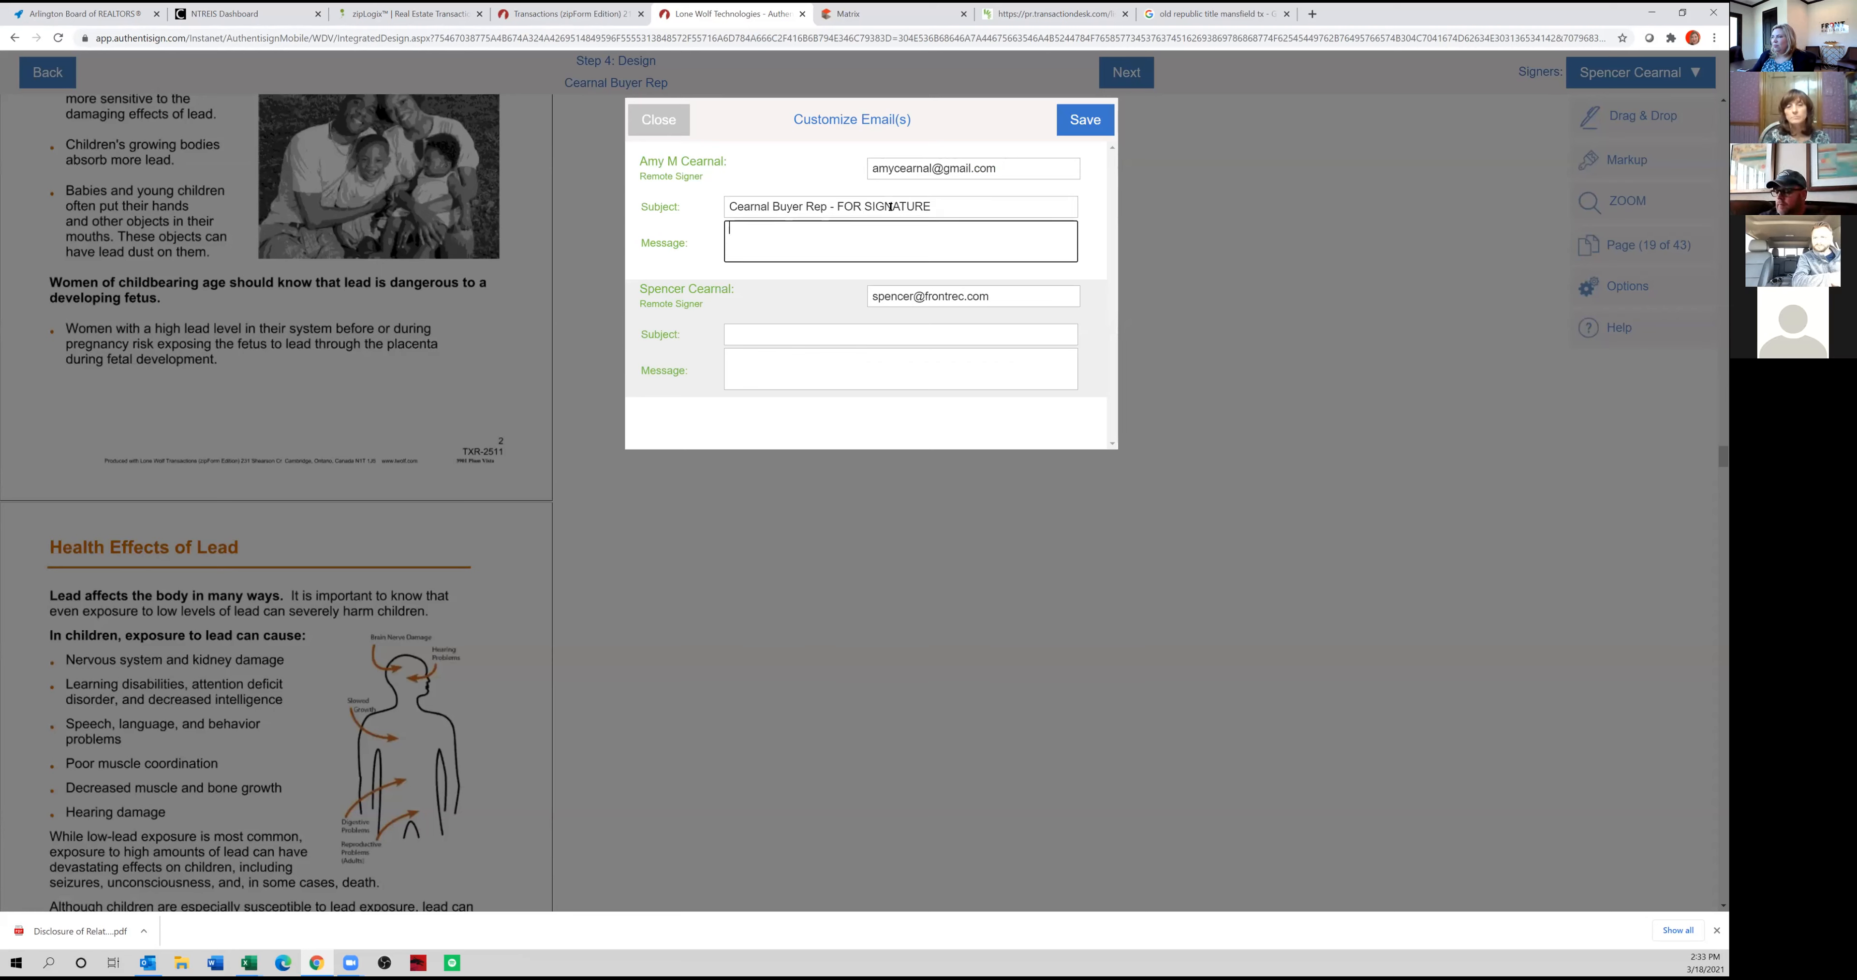
Enter a buyer rep subject for the agent's invitation, save the e-mail customizations, and send the signing invitations.
{"action": "left_click", "coordinate": [767, 336]}
{"action": "type", "text": "Cearnal Buyer Rep"}
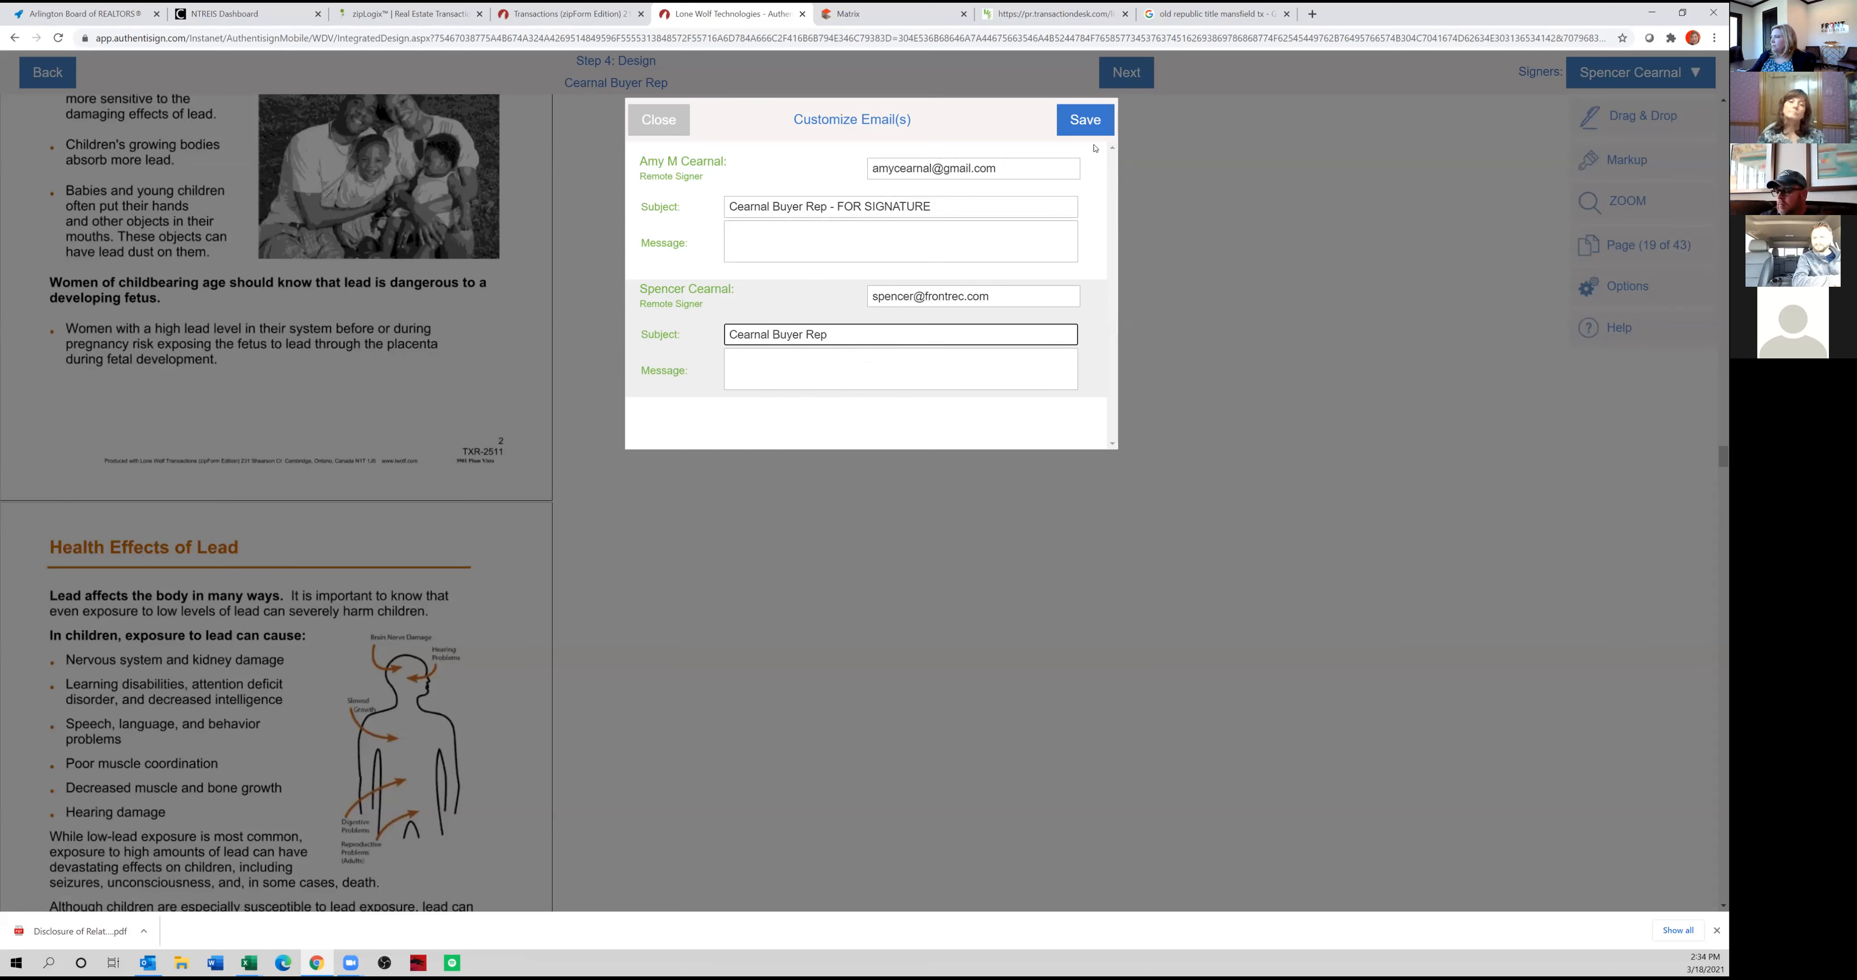
{"action": "left_click", "coordinate": [1087, 128]}
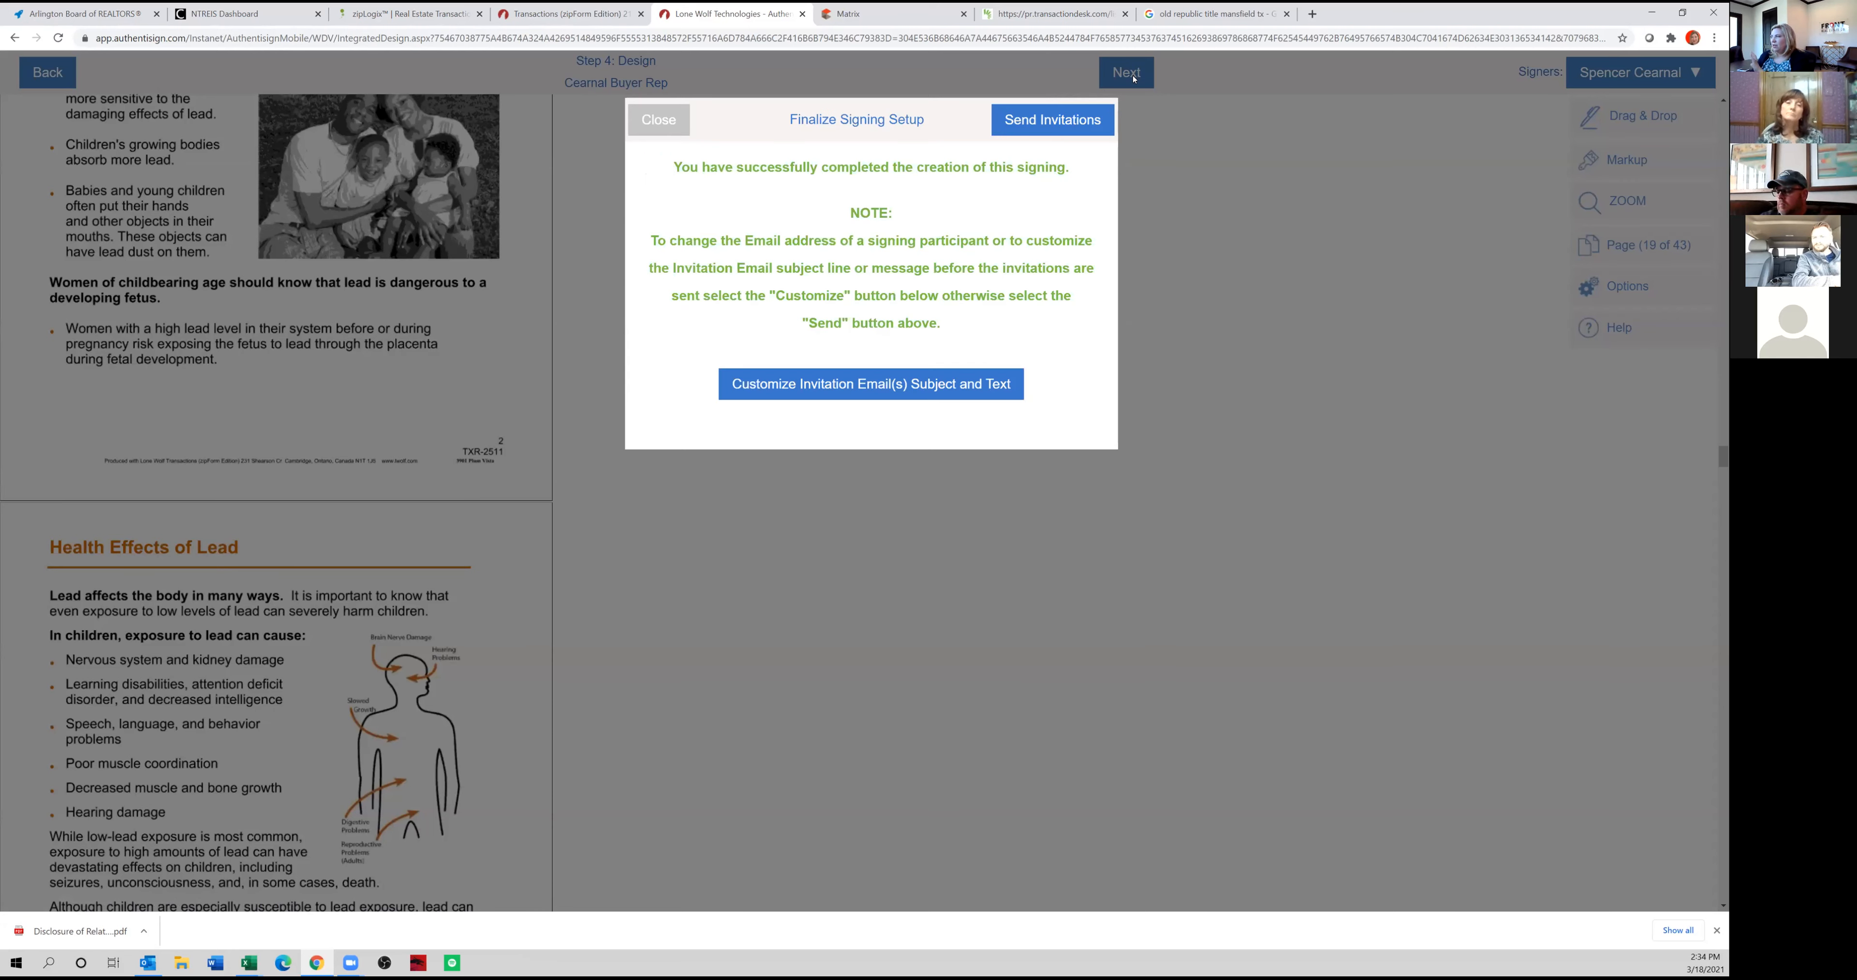
{"action": "triple_click", "coordinate": [1040, 126]}
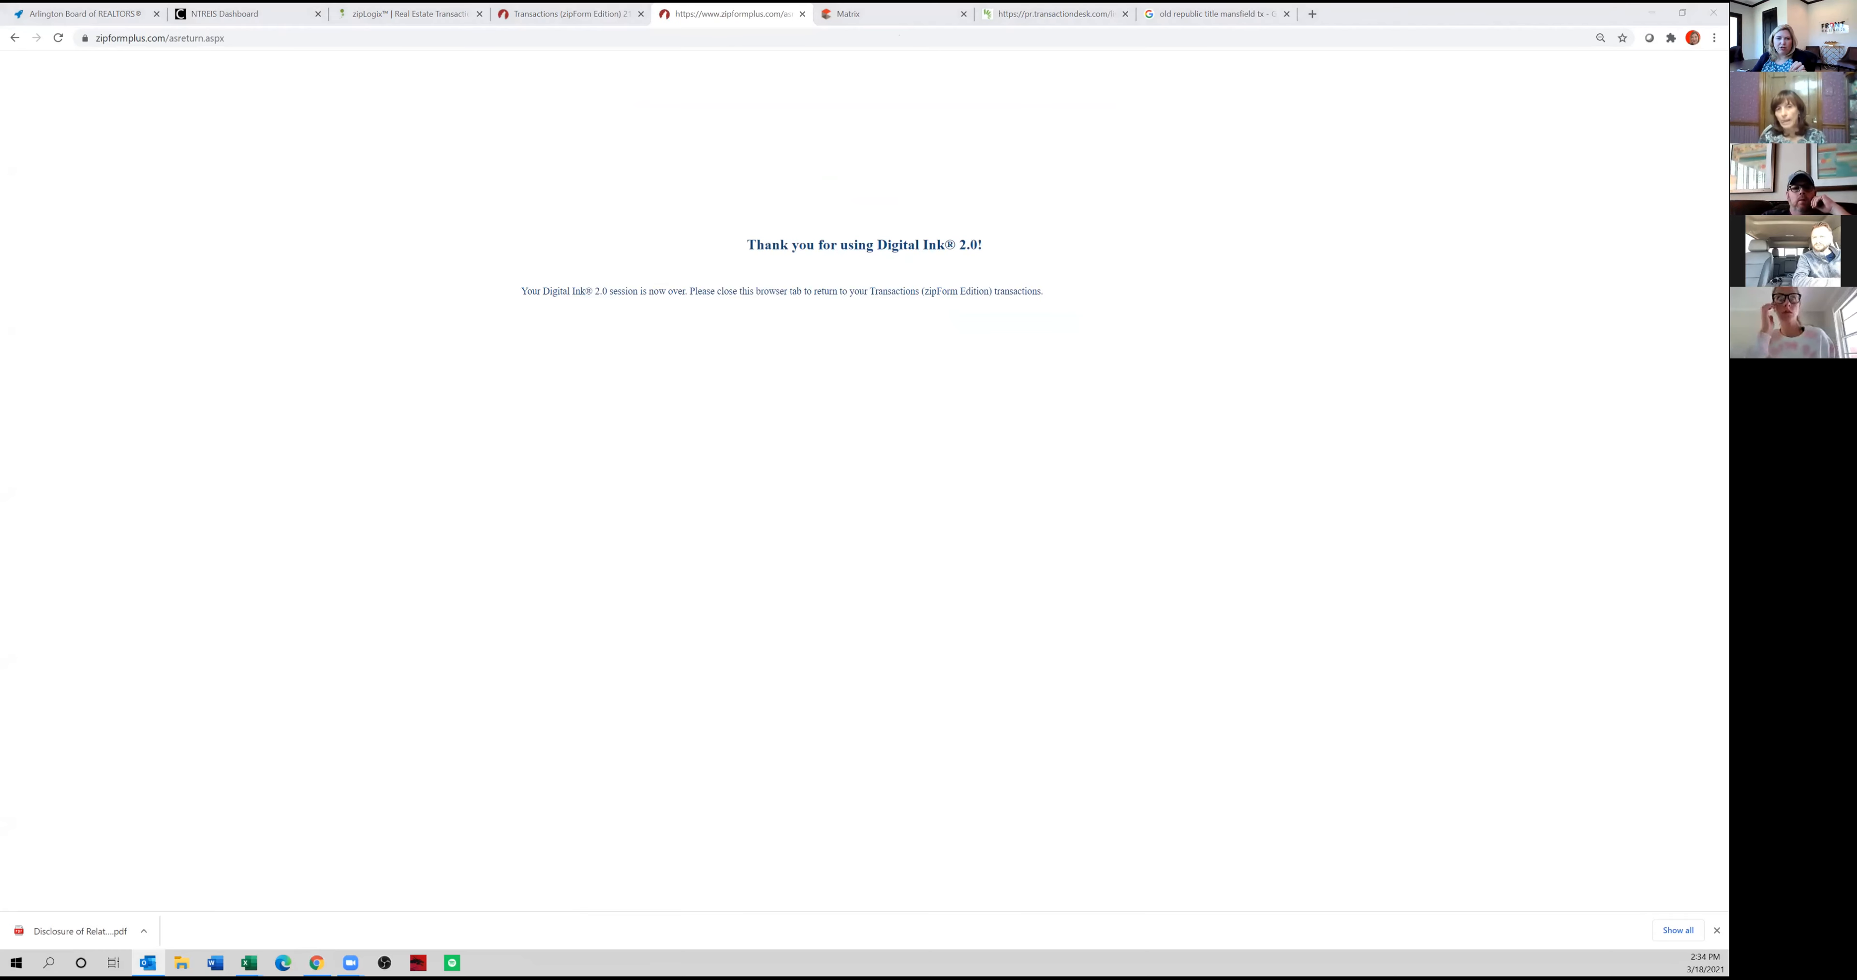
Review the FOR REVIEW e-mail and its PDFS-Forms.pdf attachment in Outlook, and close them along with the finished Digital Ink session.
{"action": "key", "text": "alt+Tab"}
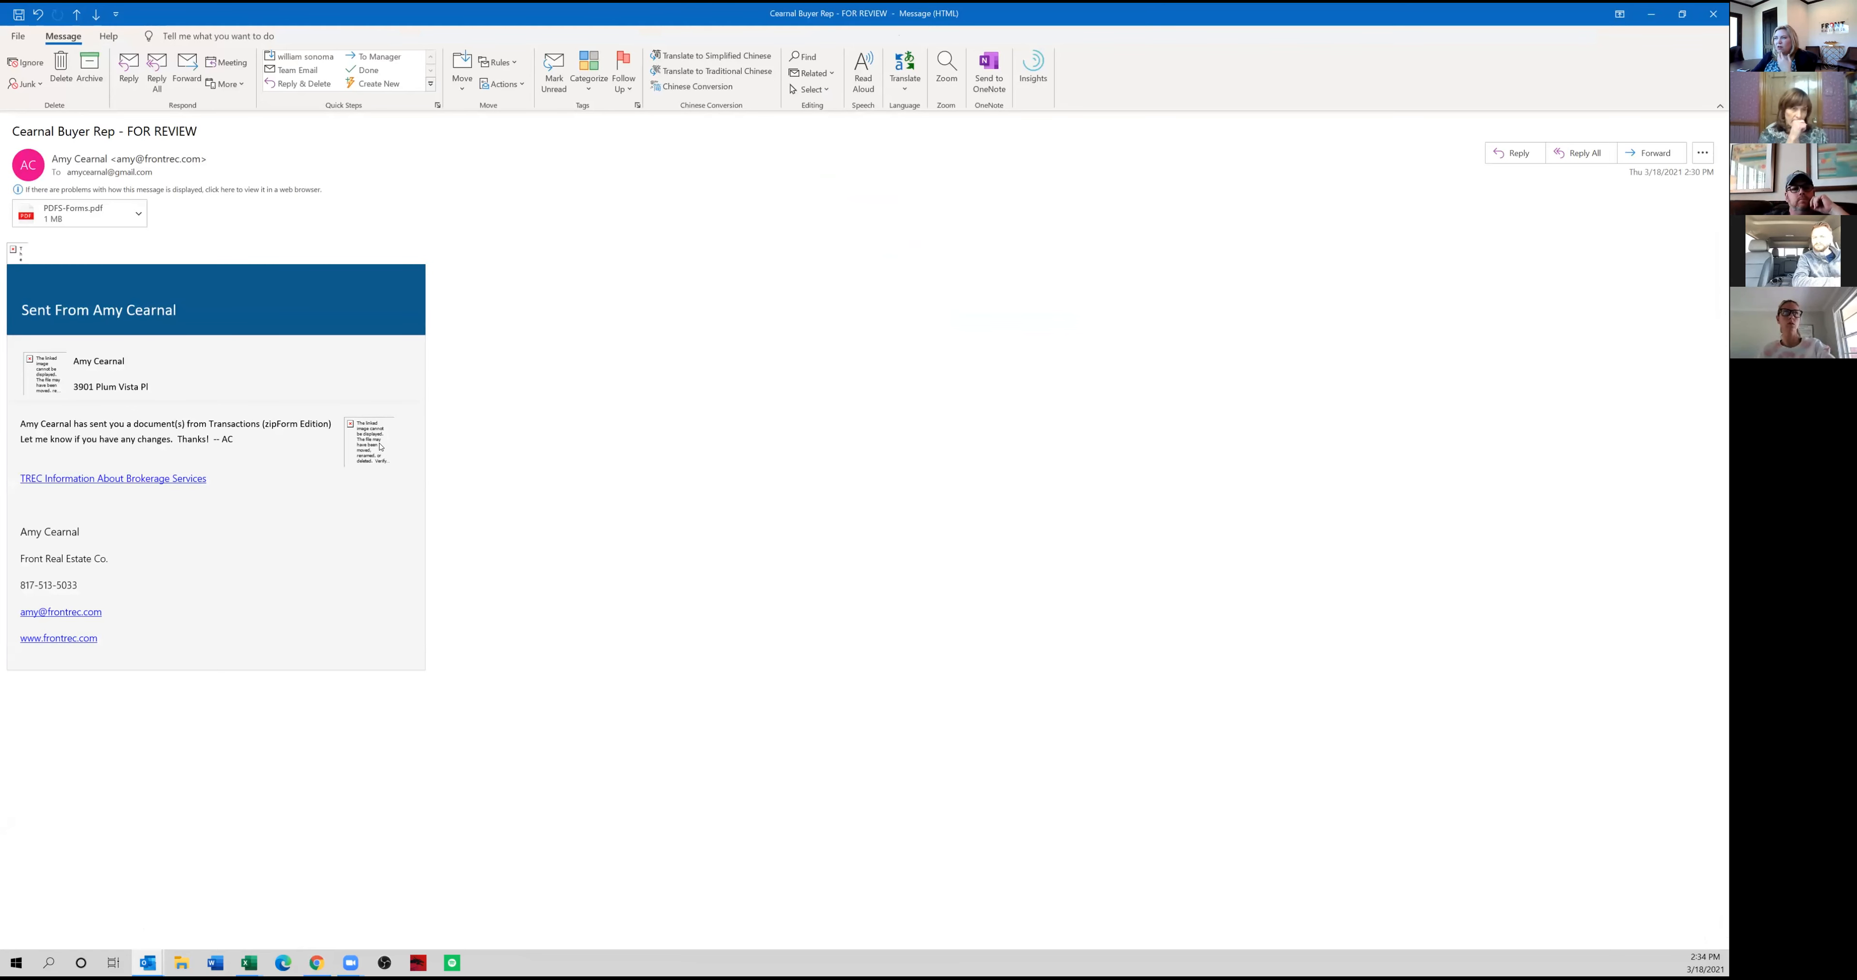
{"action": "left_click_drag", "start_coordinate": [48, 425], "coordinate": [149, 437]}
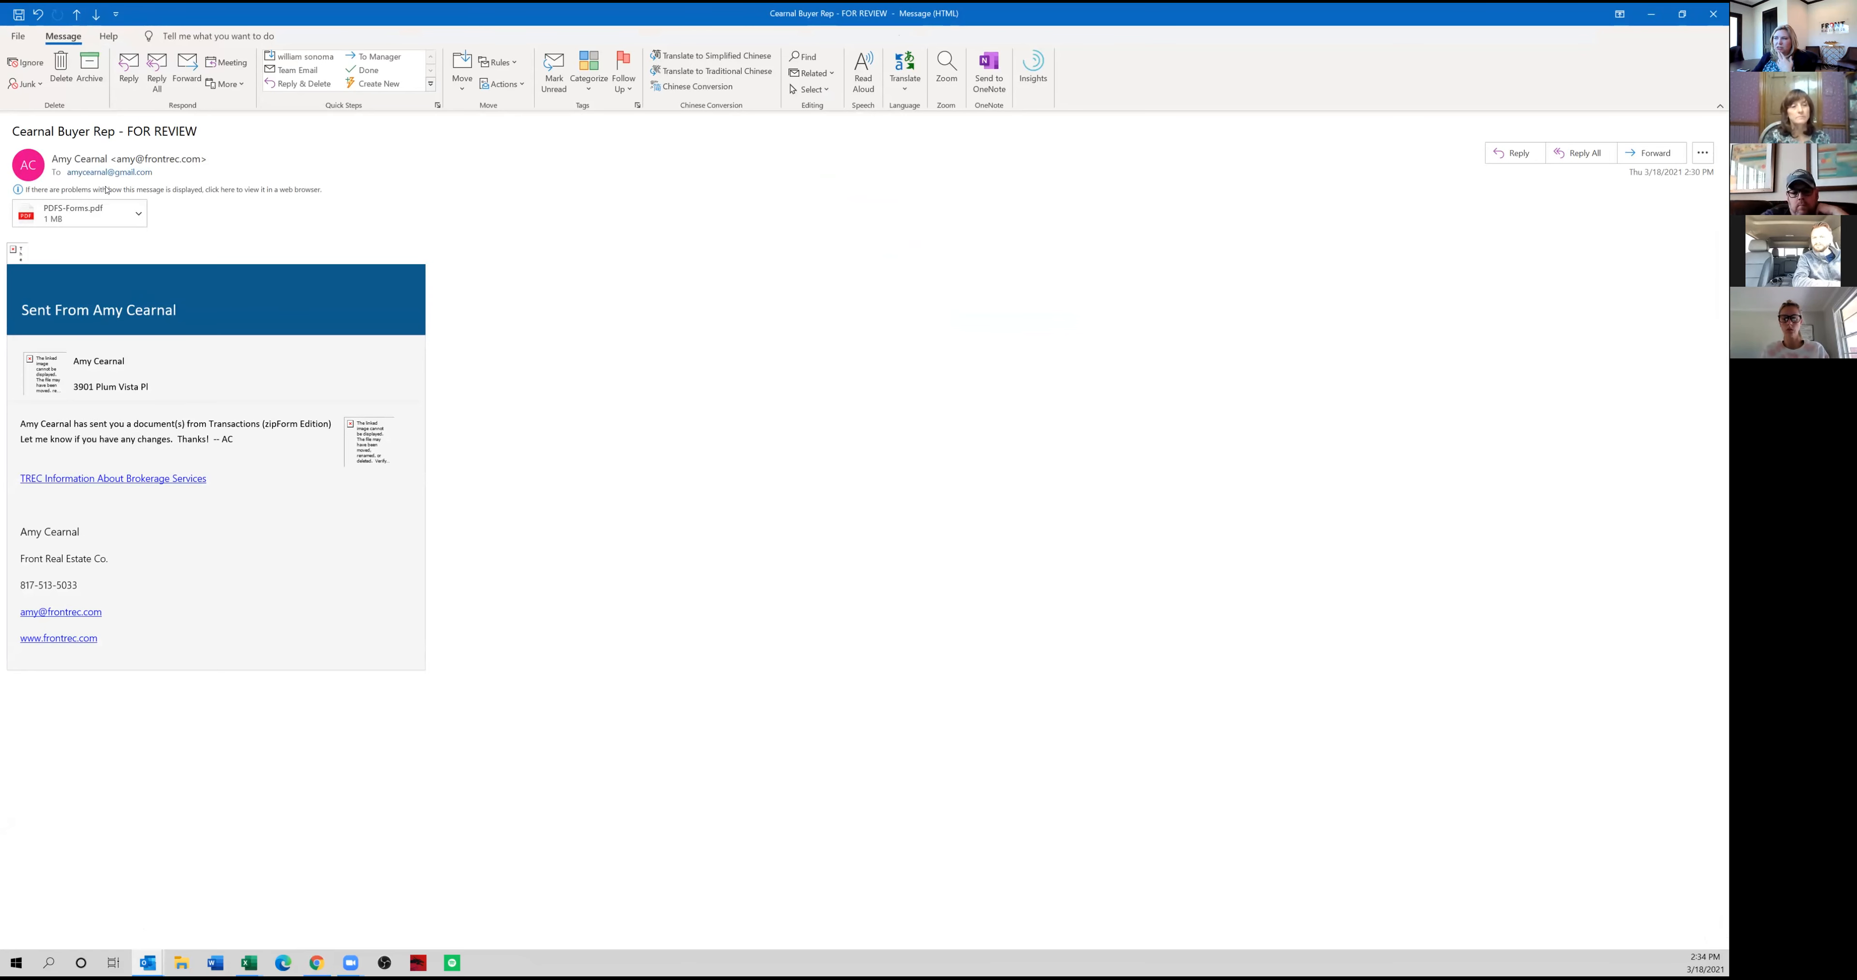
{"action": "double_click", "coordinate": [102, 209]}
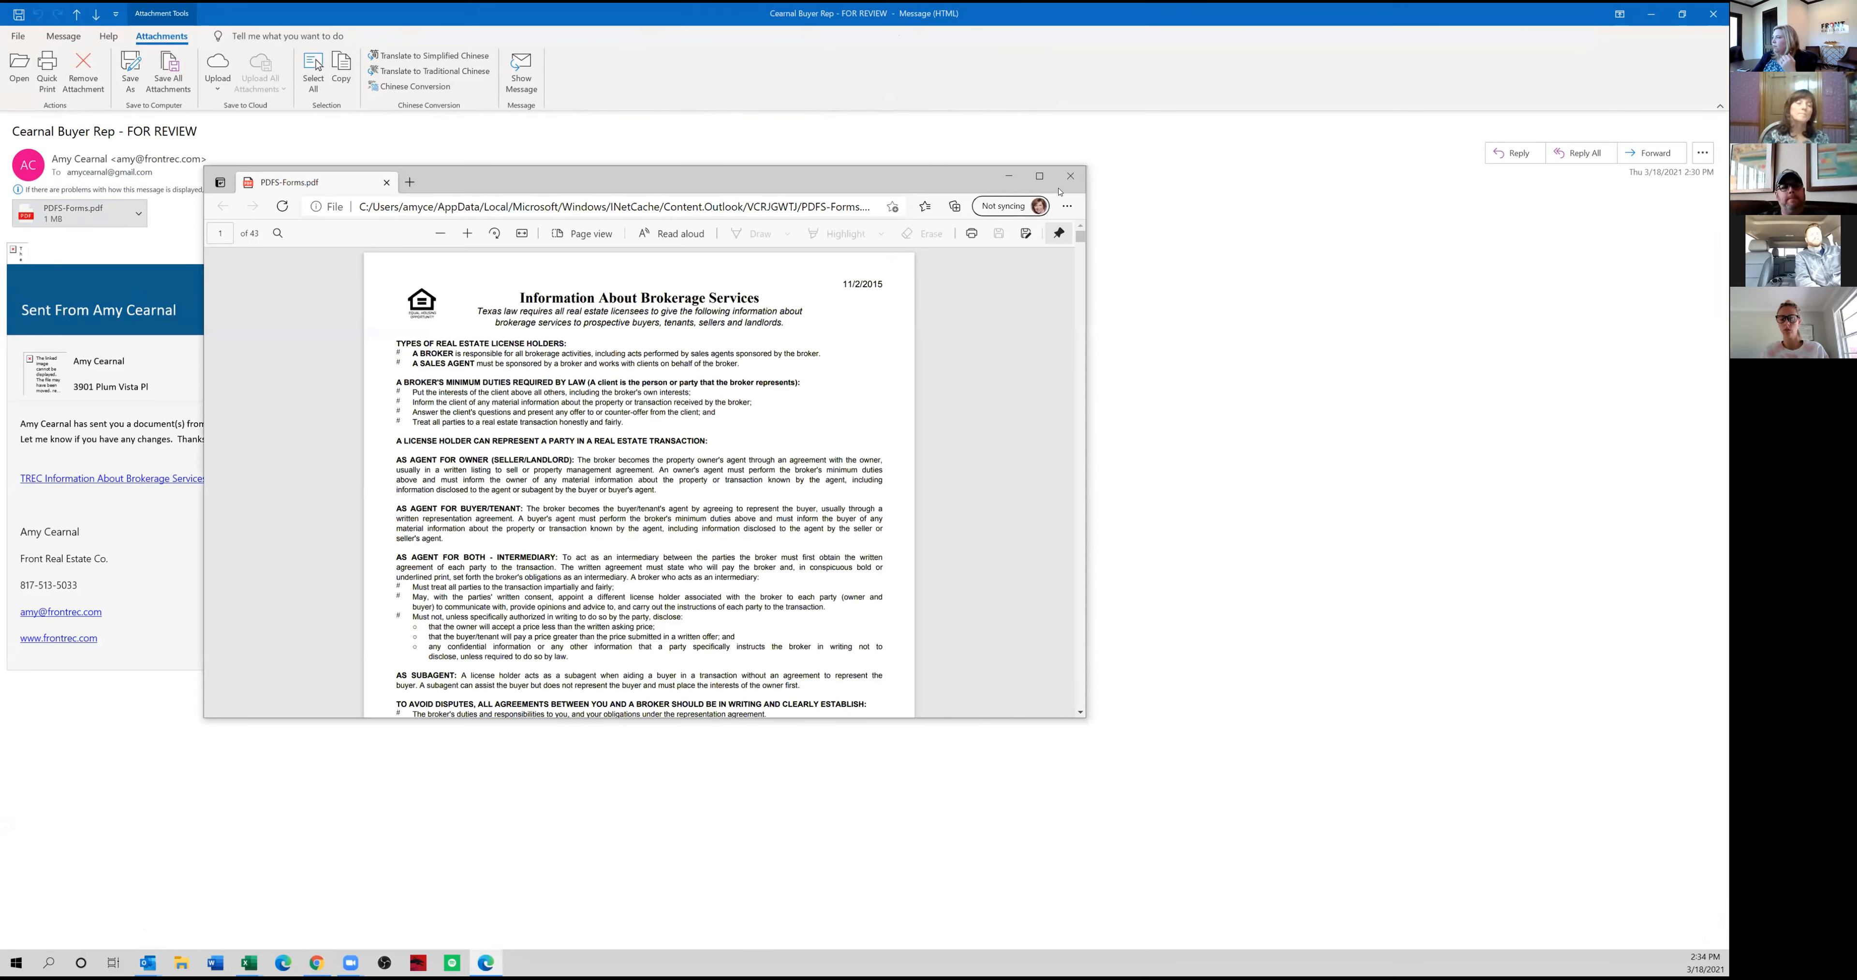
{"action": "left_click", "coordinate": [1040, 177]}
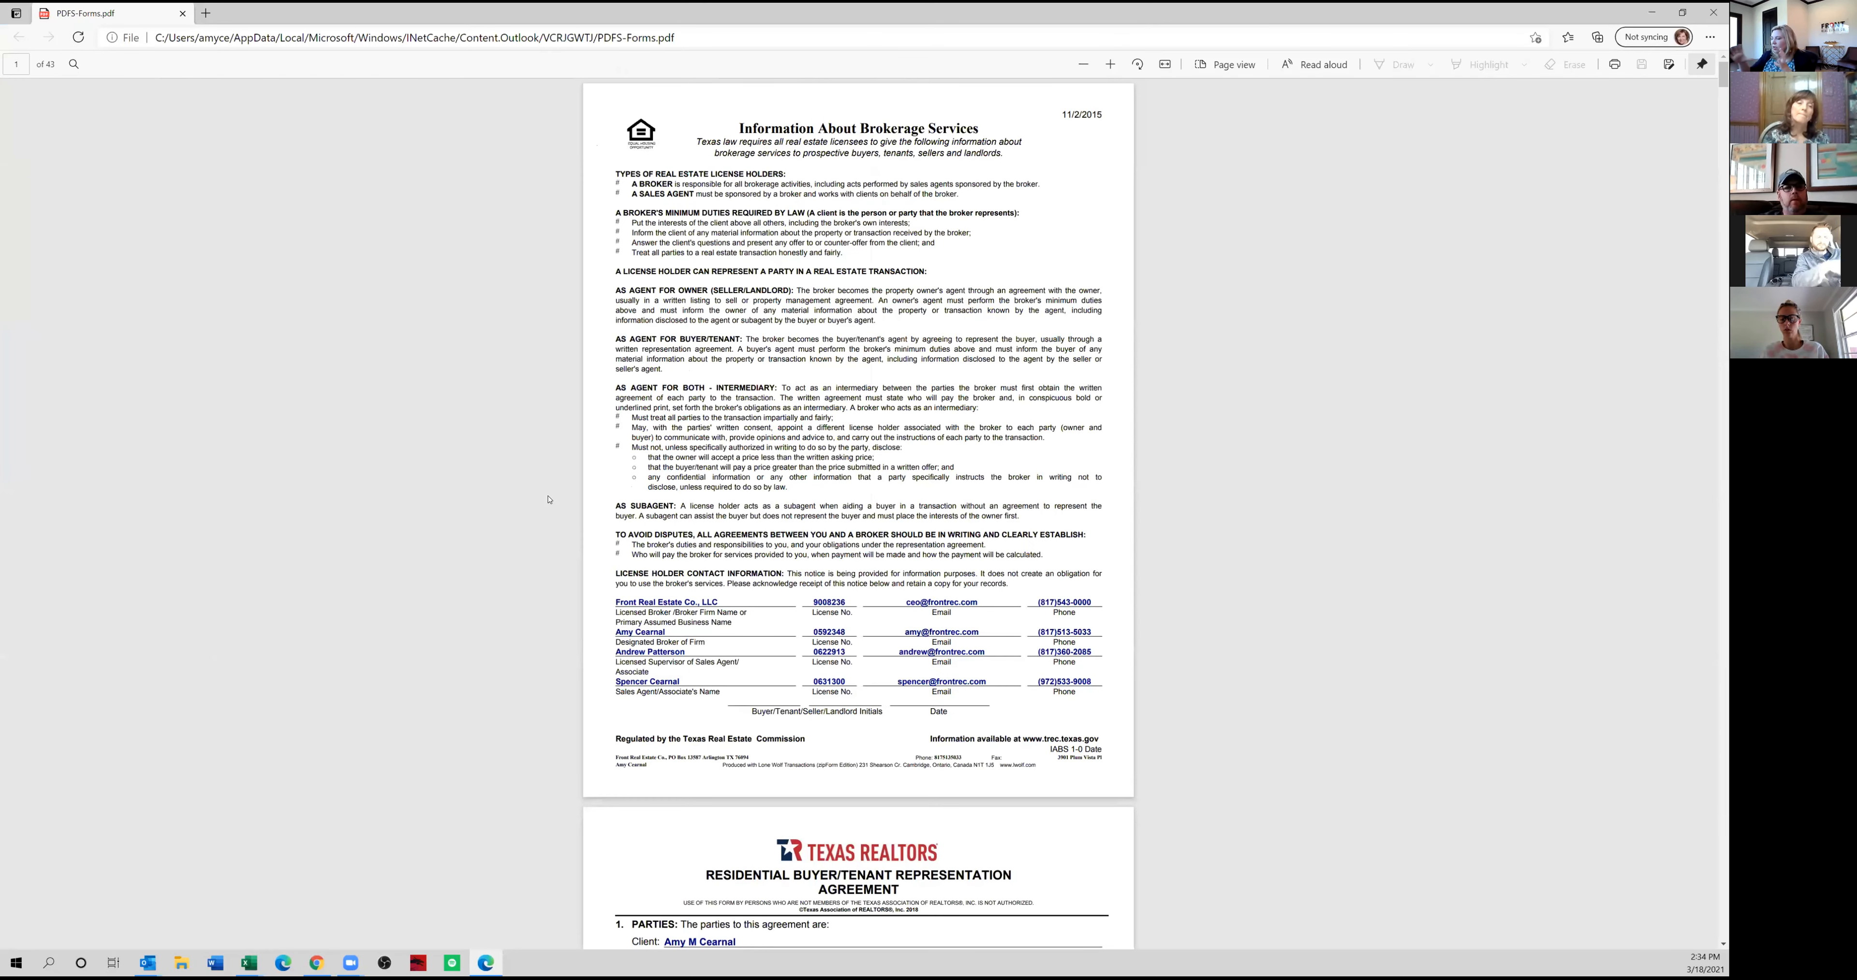
{"action": "scroll", "coordinate": [796, 694], "scroll_direction": "down", "scroll_amount": 10}
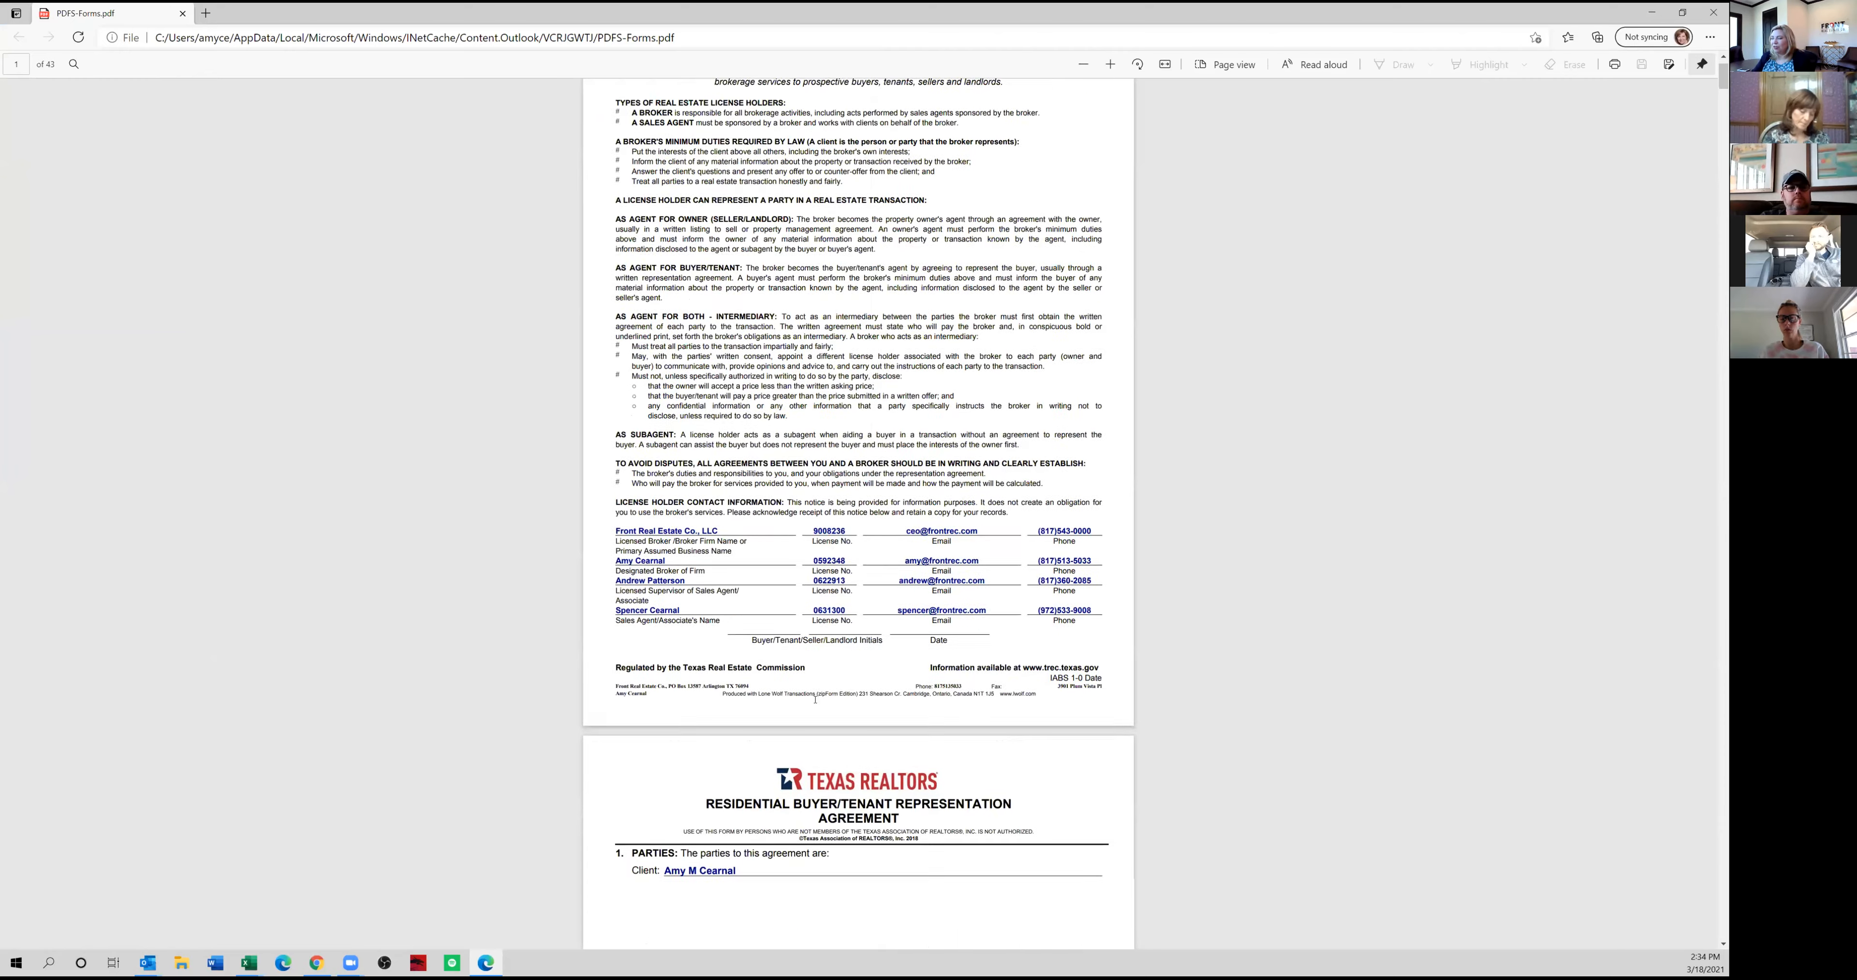
{"action": "scroll", "coordinate": [796, 693], "scroll_direction": "down", "scroll_amount": 20}
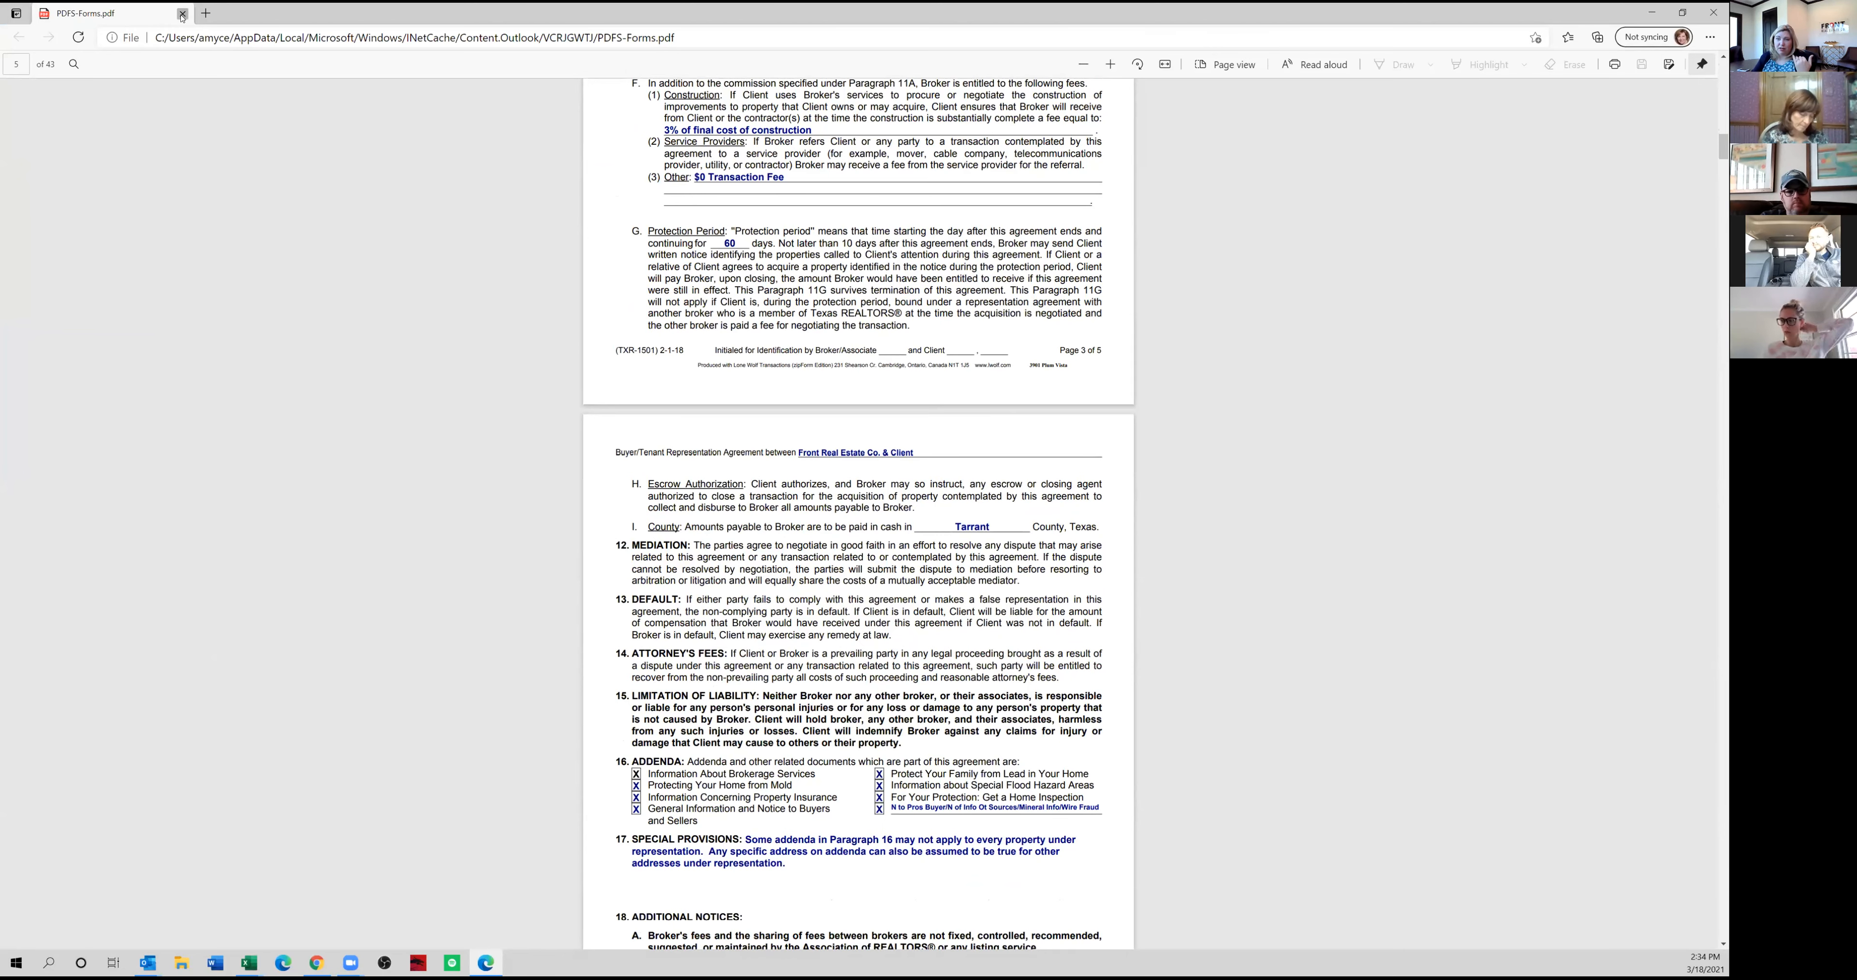
{"action": "left_click", "coordinate": [180, 14]}
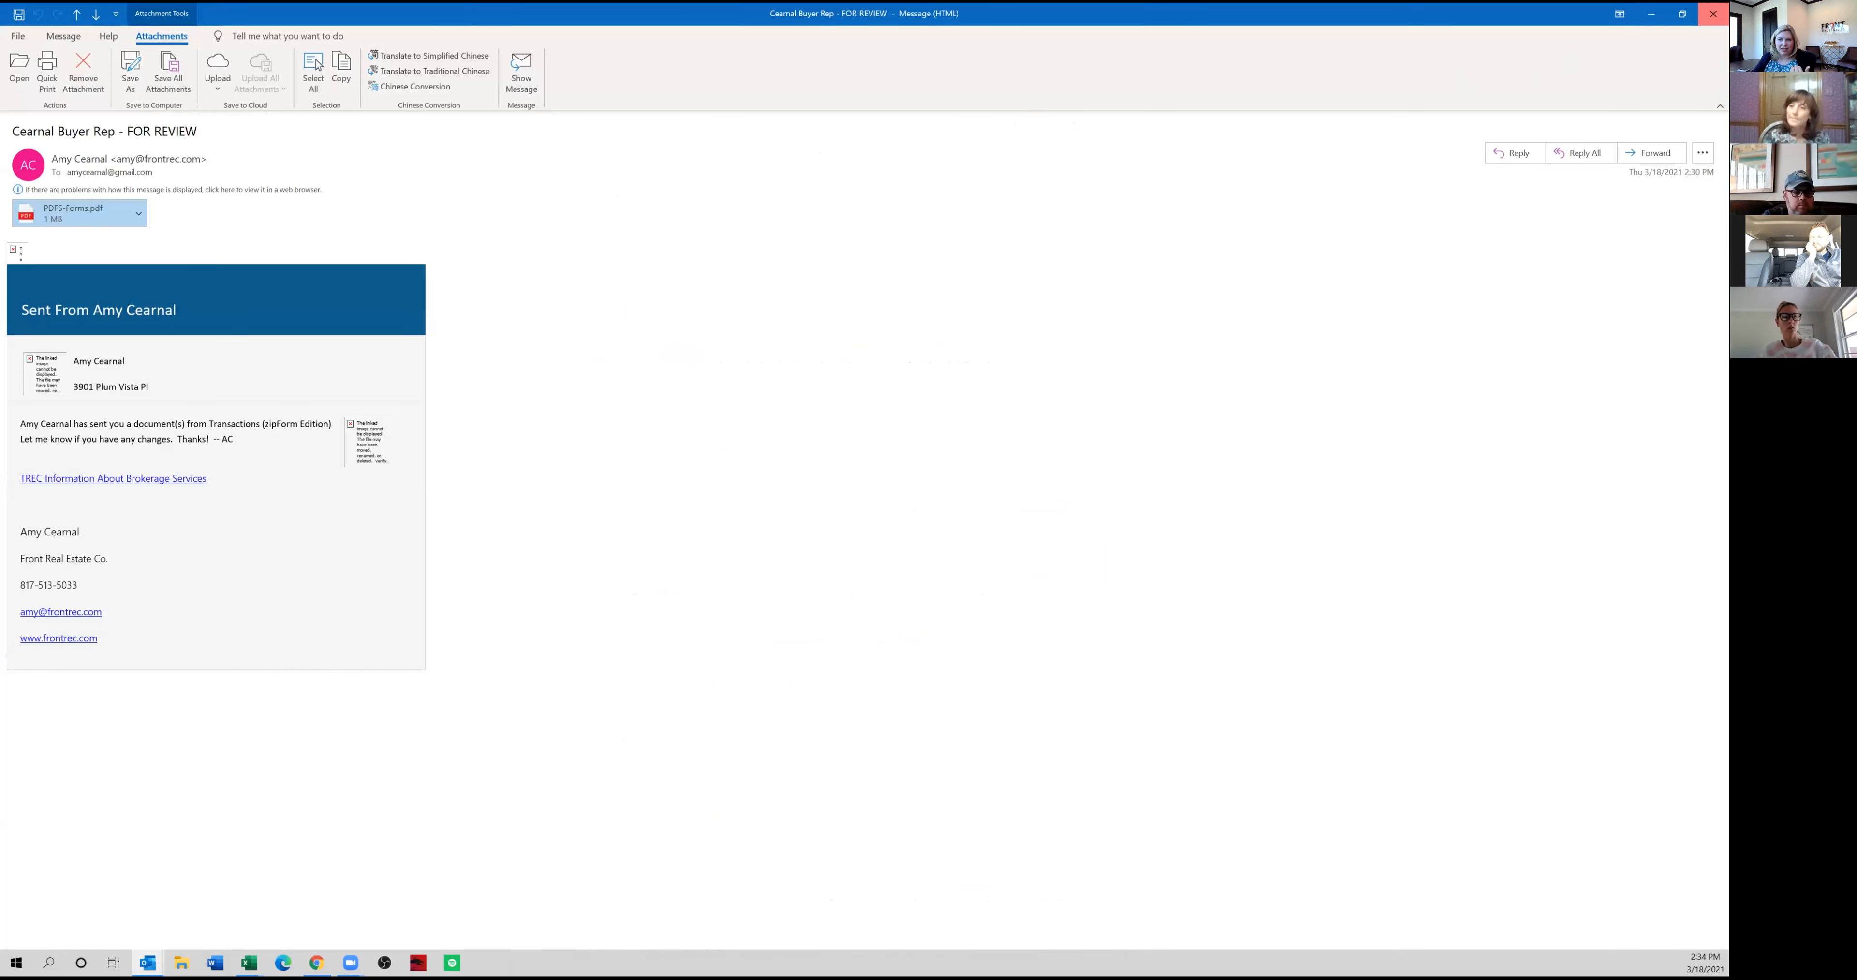
{"action": "left_click", "coordinate": [1712, 13]}
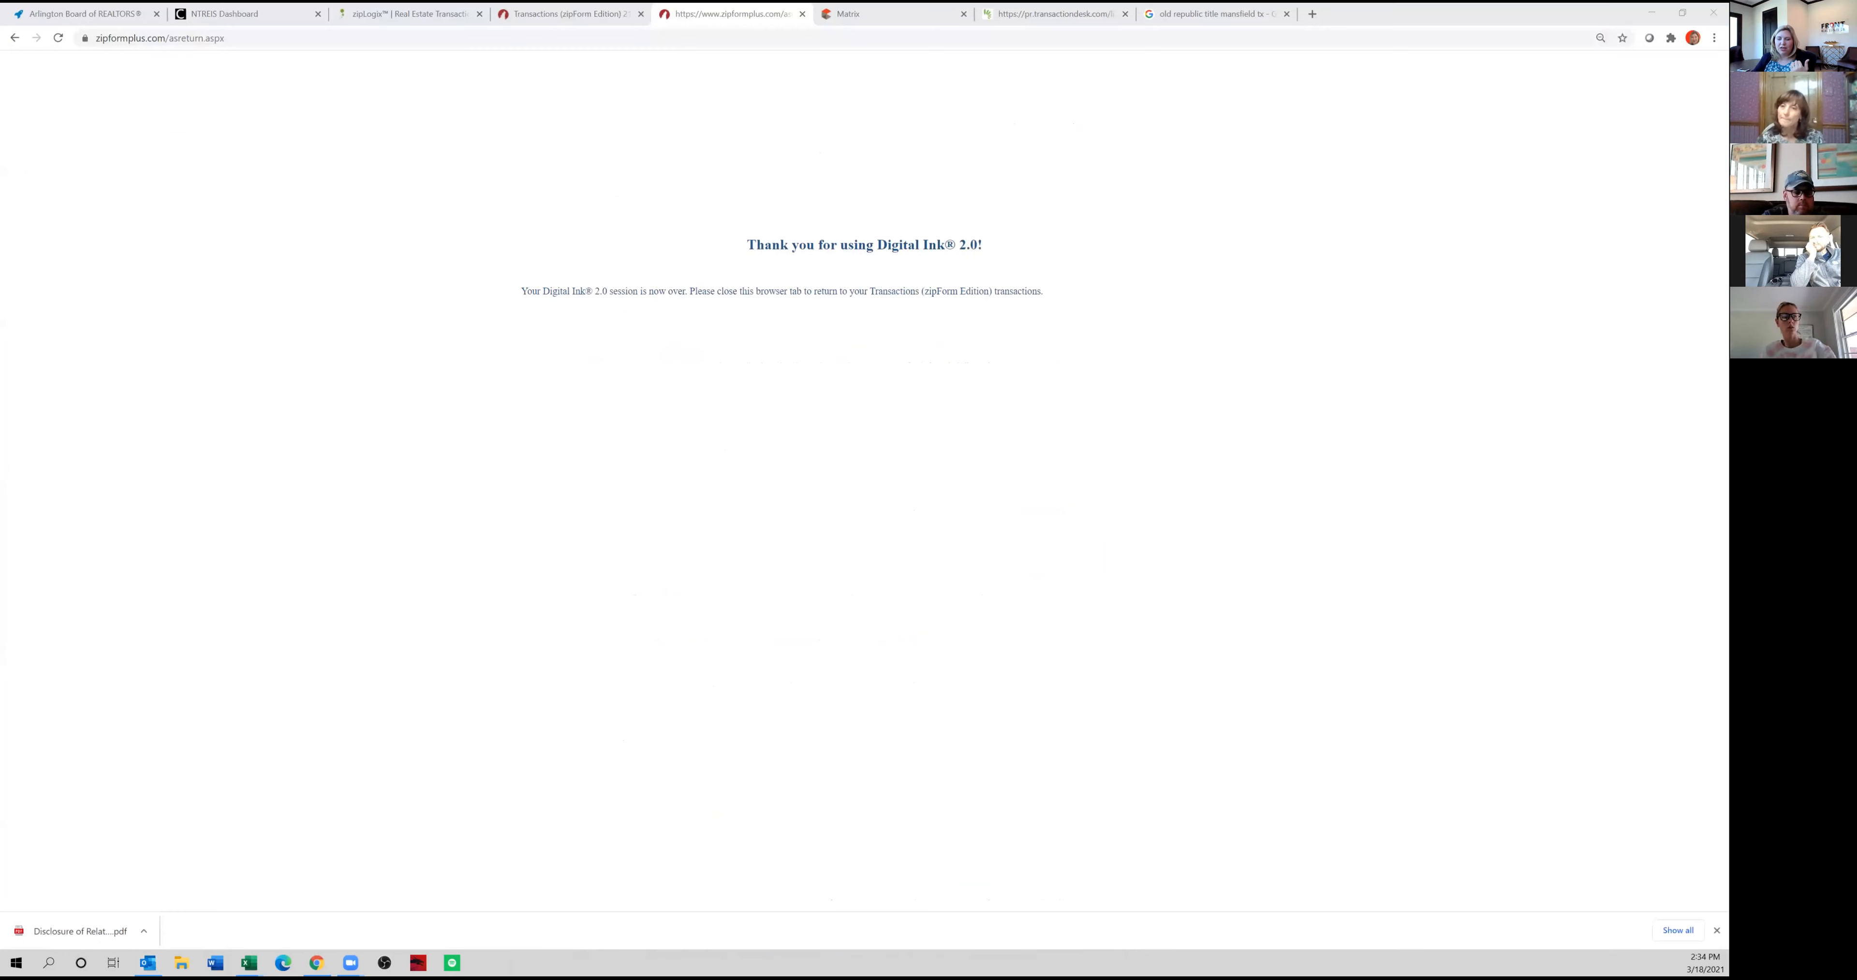
{"action": "left_click", "coordinate": [800, 13]}
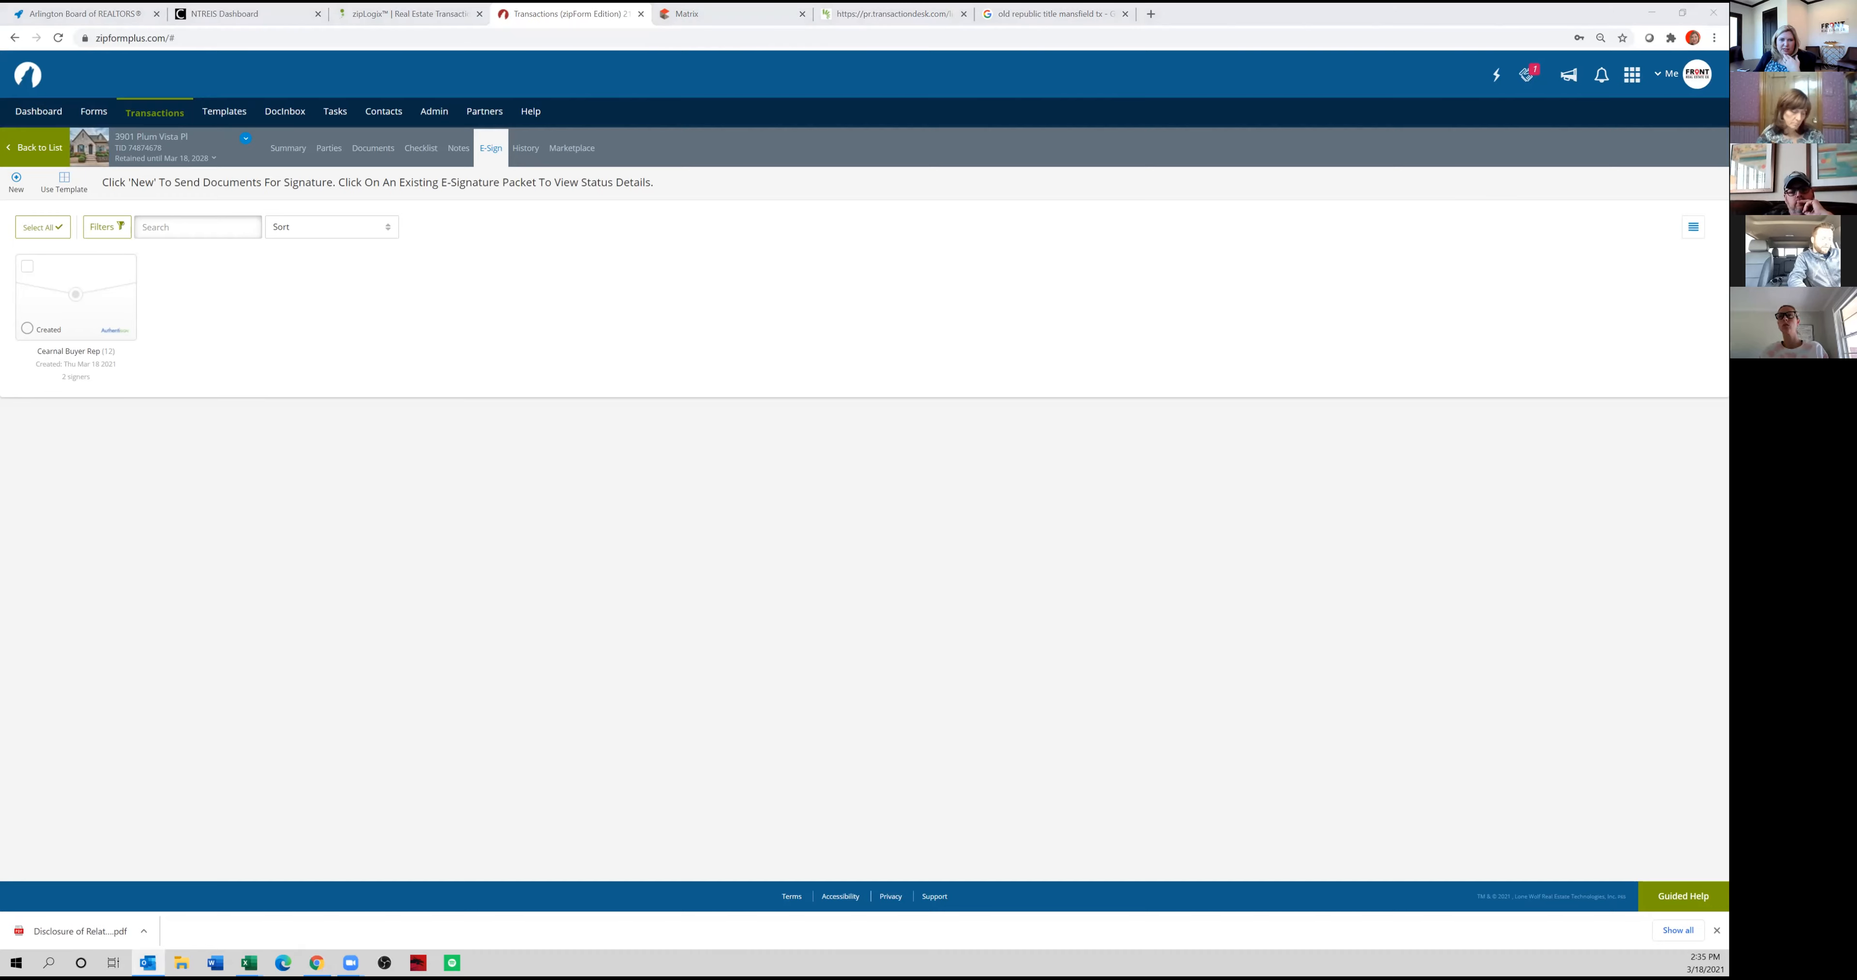
Start signing as the buyer from the FOR SIGNATURE invitation in Outlook, and accept the proposed signature and initials.
{"action": "key", "text": "alt+Tab"}
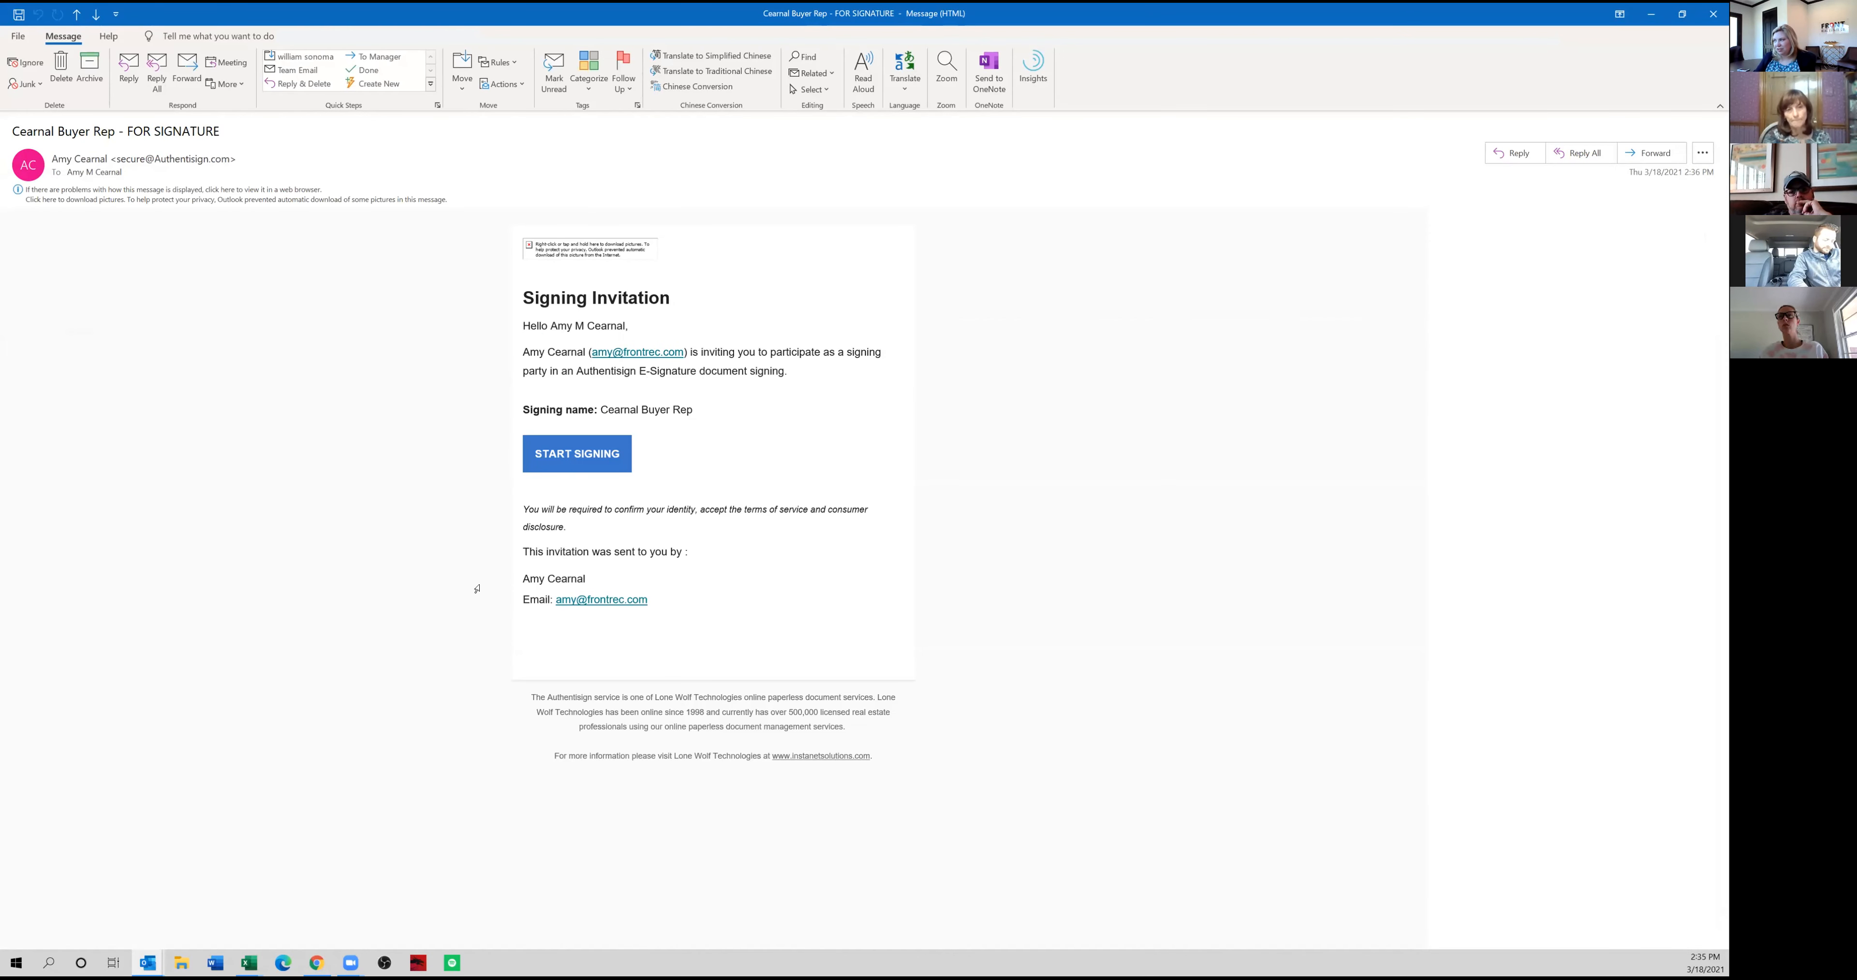
{"action": "mouse_move", "coordinate": [587, 455]}
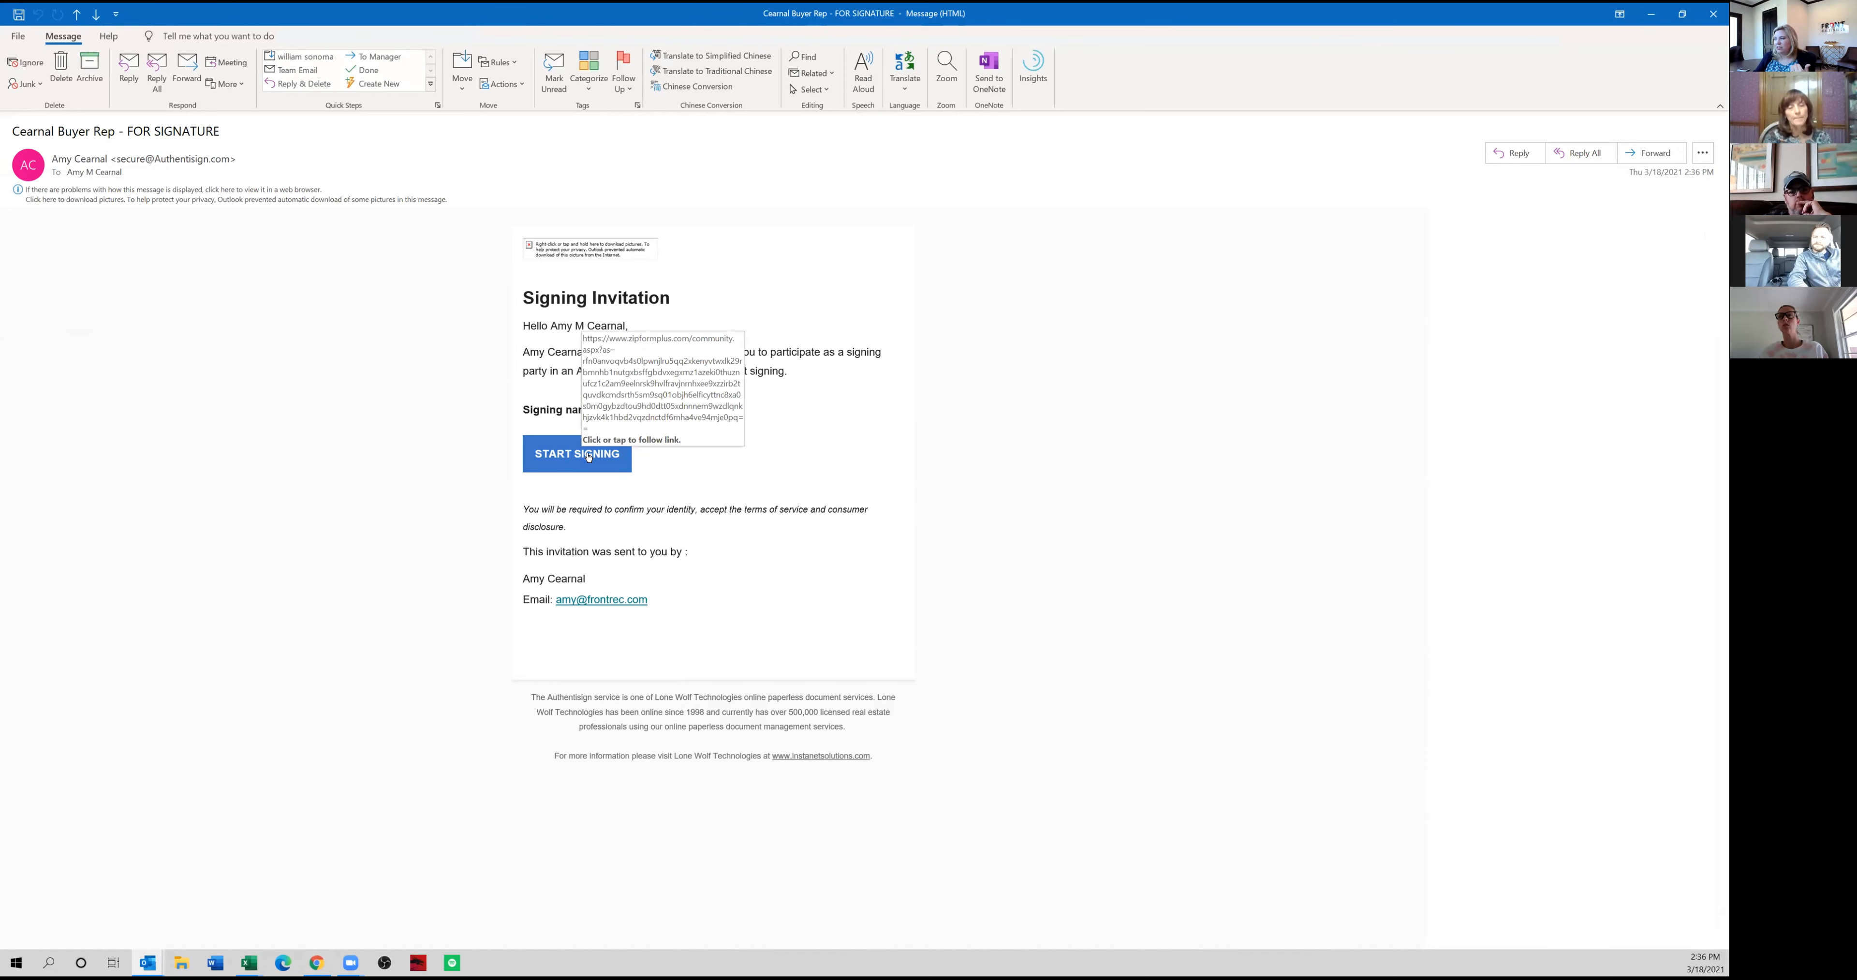
{"action": "left_click", "coordinate": [588, 456]}
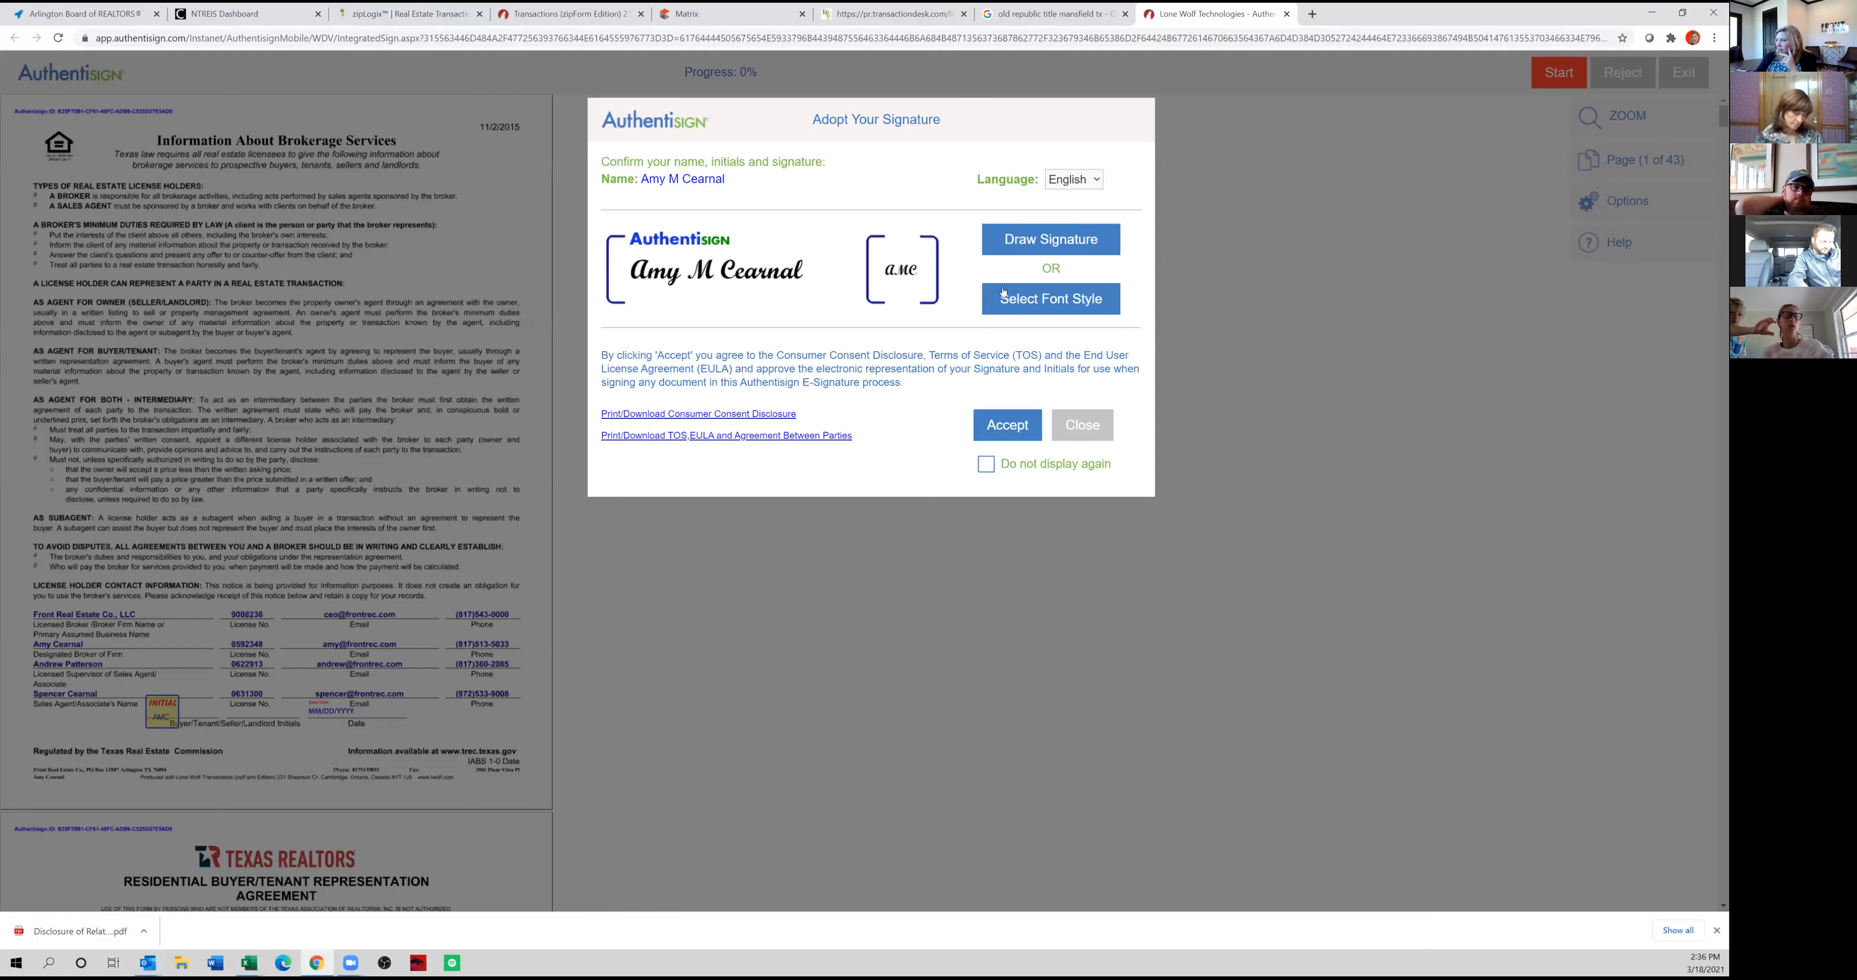
{"action": "left_click", "coordinate": [993, 427]}
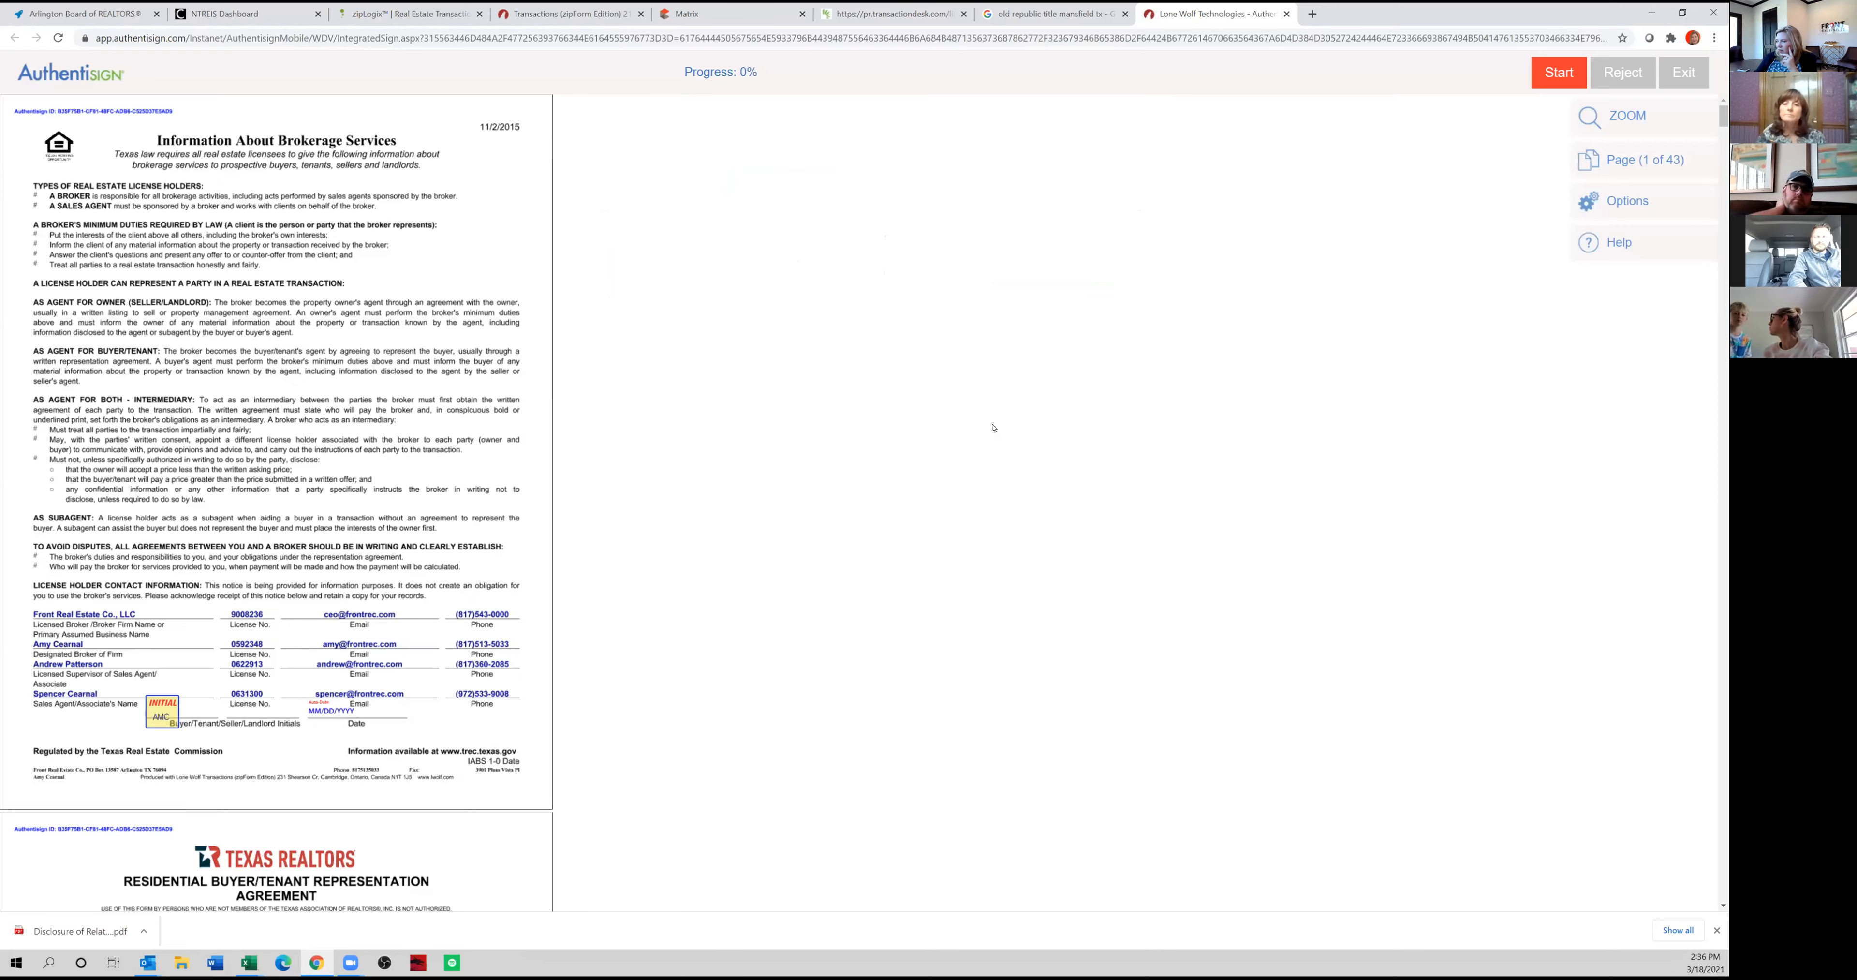
Apply the buyer's initials to the Information About Brokerage Services form and the required pages of the buyer representation agreement.
{"action": "left_click", "coordinate": [162, 715]}
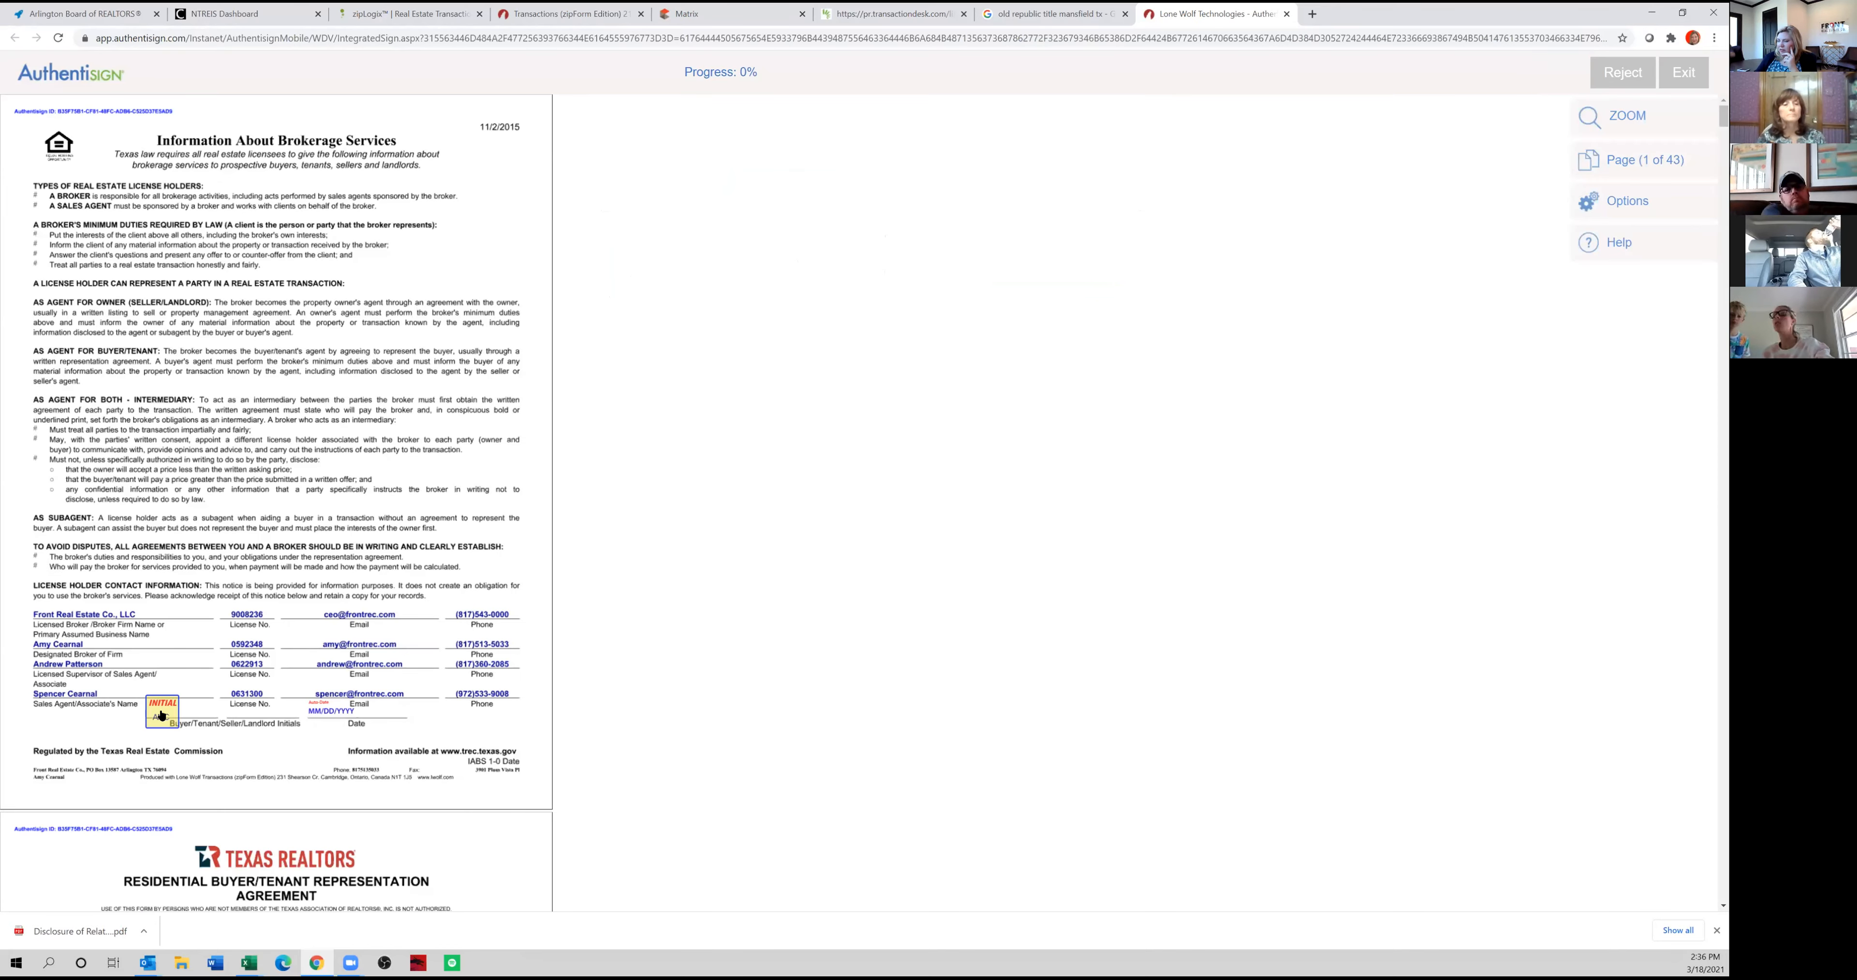
{"action": "left_click", "coordinate": [161, 715]}
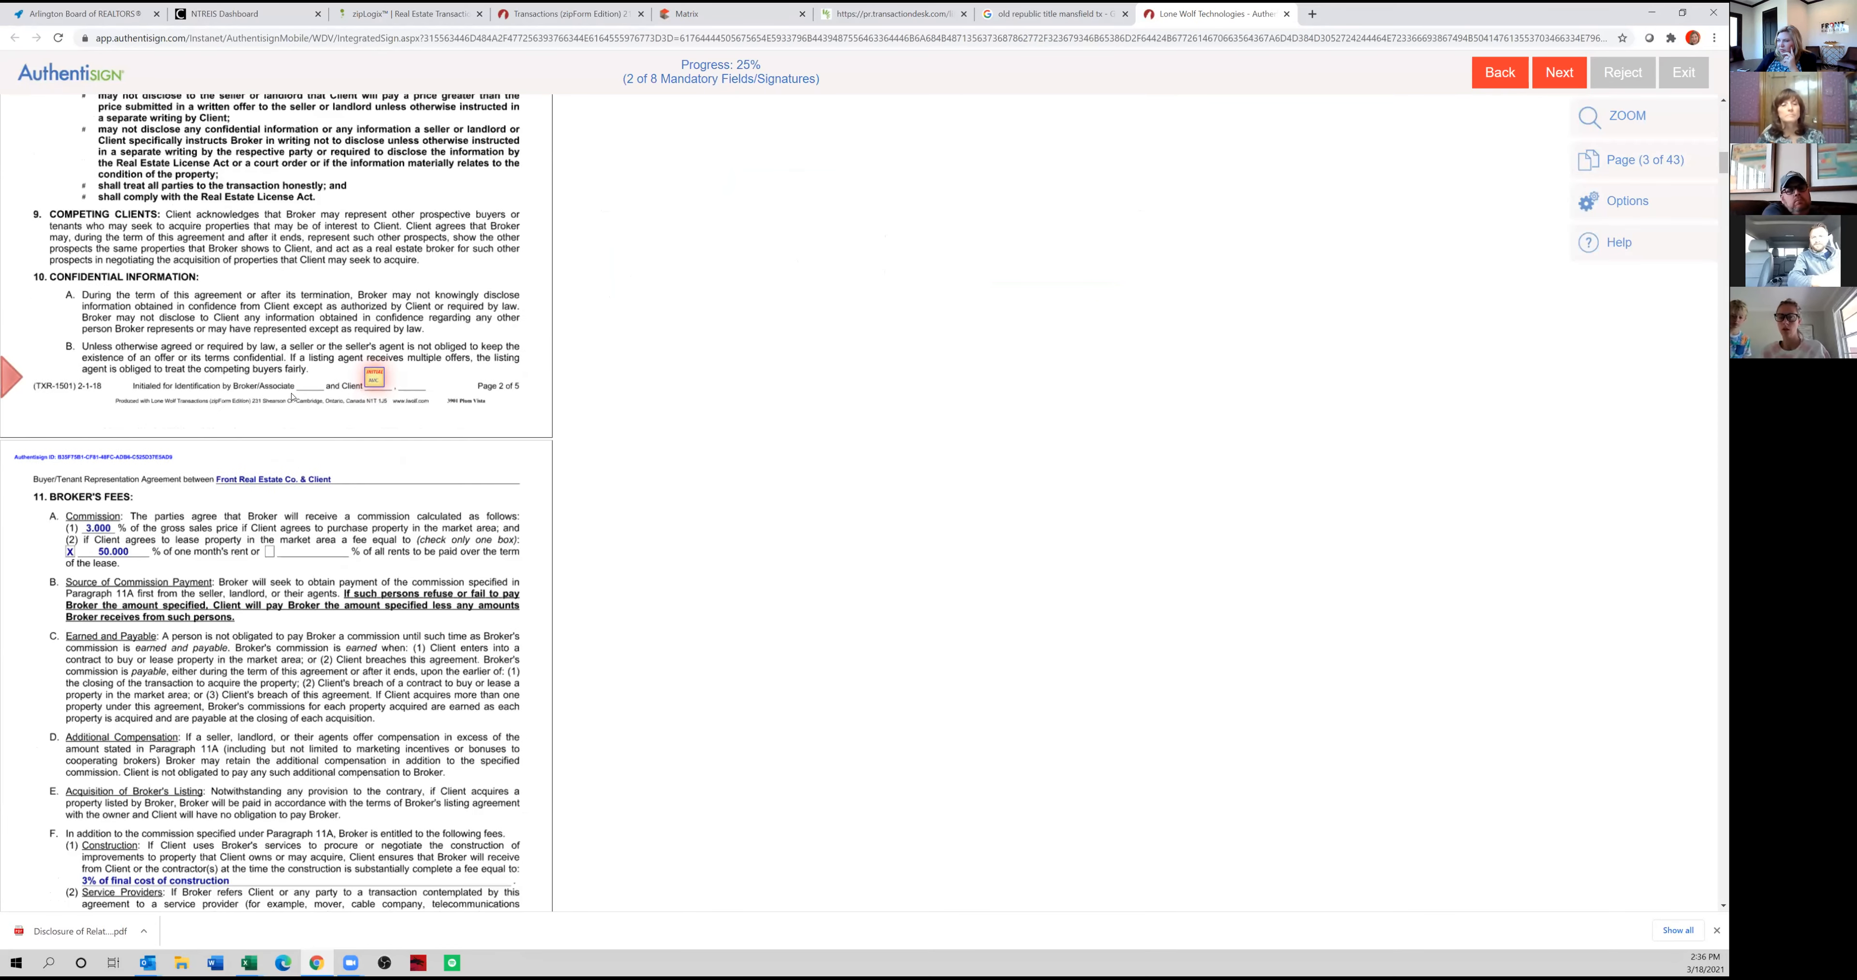
{"action": "left_click", "coordinate": [375, 380]}
{"action": "left_click", "coordinate": [376, 378]}
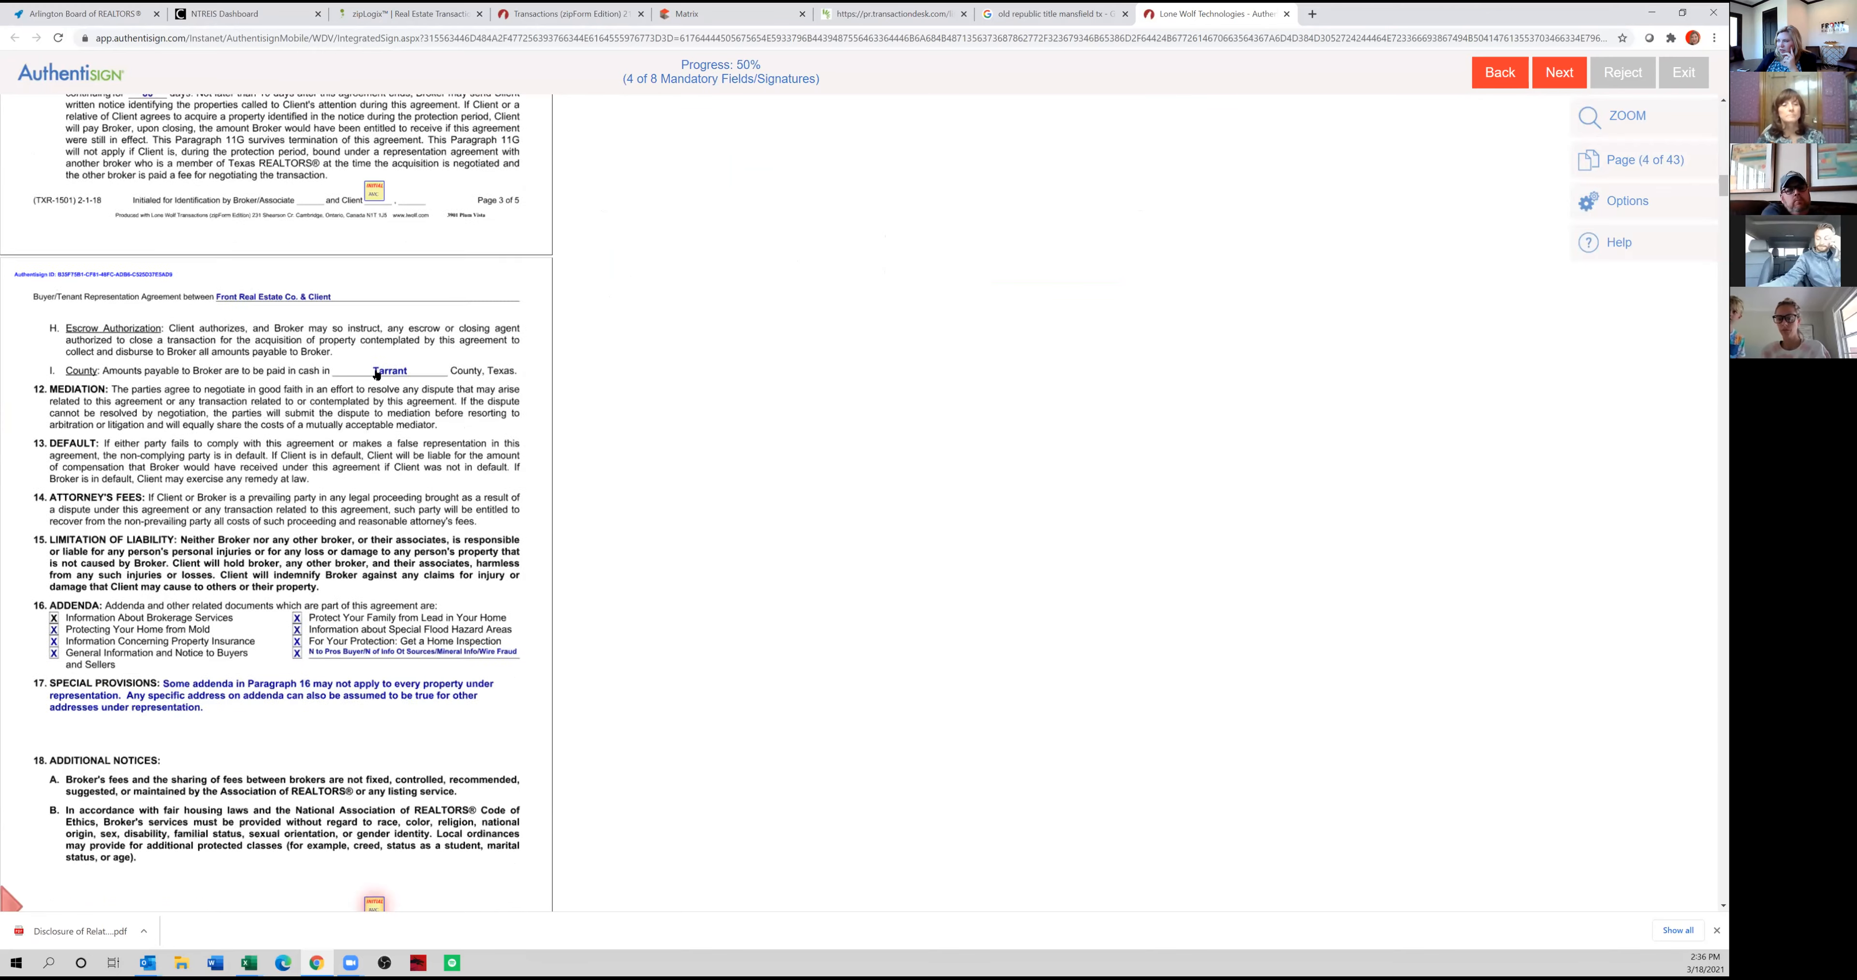
{"action": "left_click", "coordinate": [376, 376]}
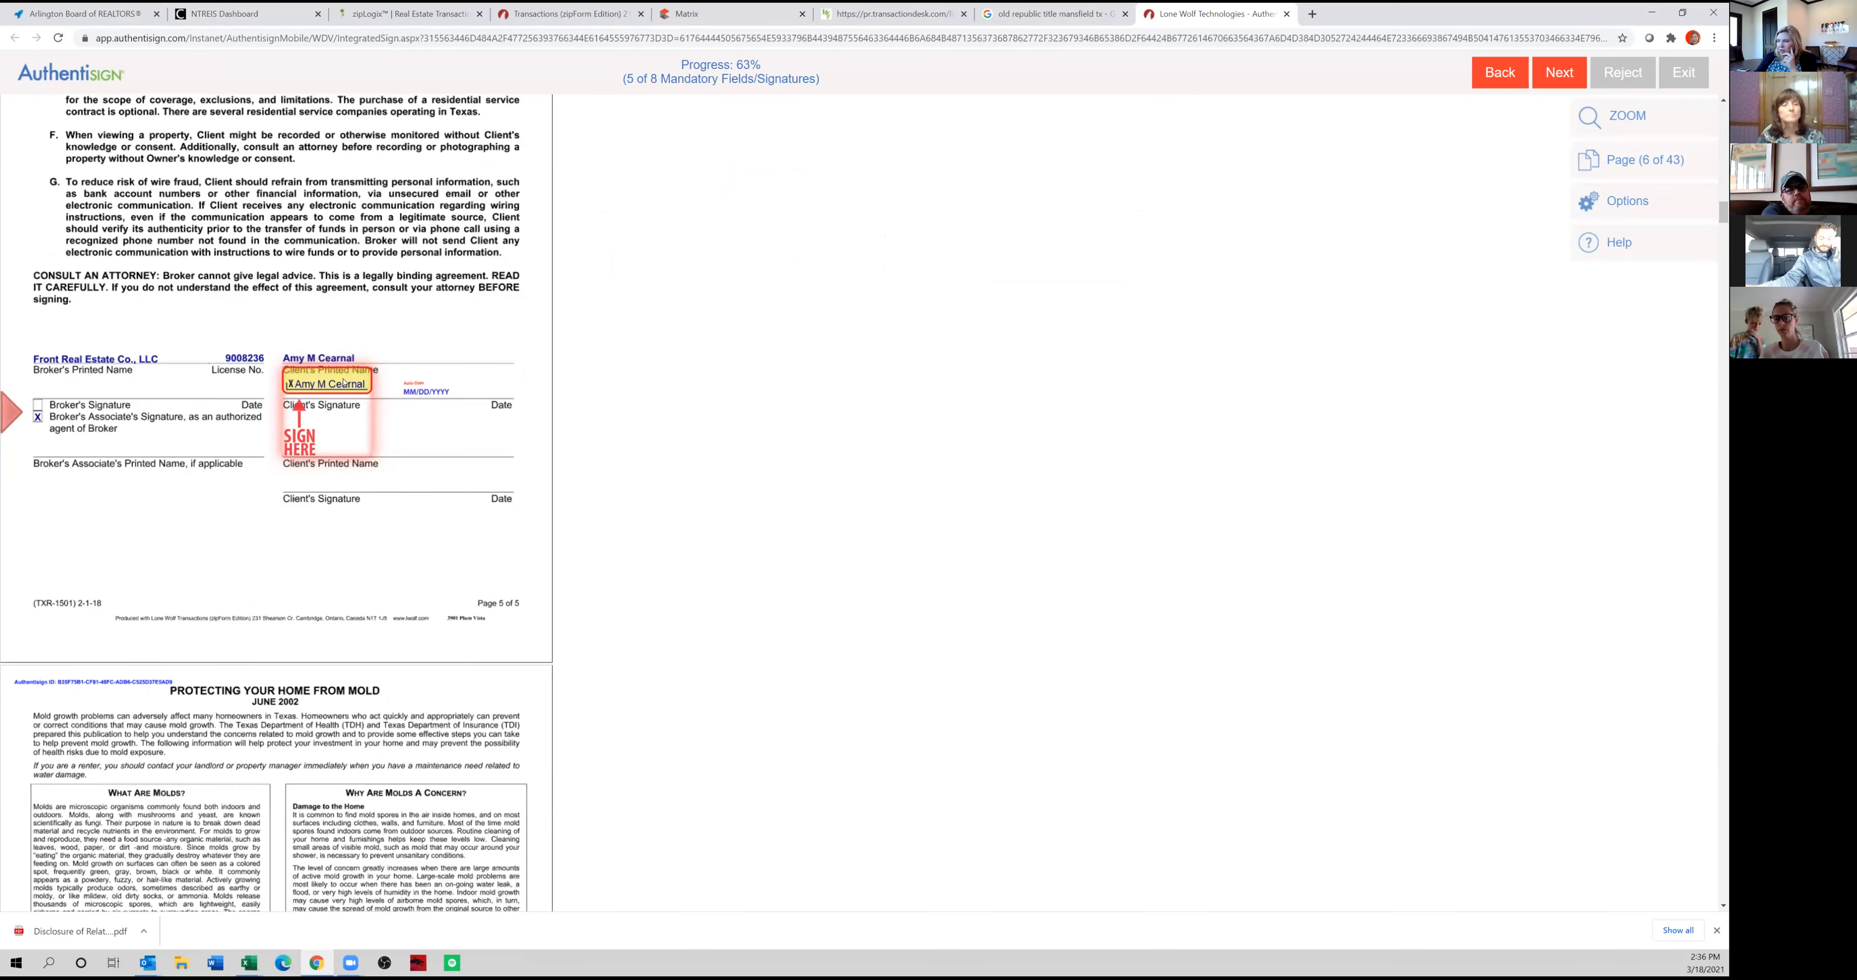
Sign the client signature field of the representation agreement, complete the remaining mandatory fields through the general notice, and finish the signing session.
{"action": "left_click", "coordinate": [339, 393]}
{"action": "left_click", "coordinate": [98, 446]}
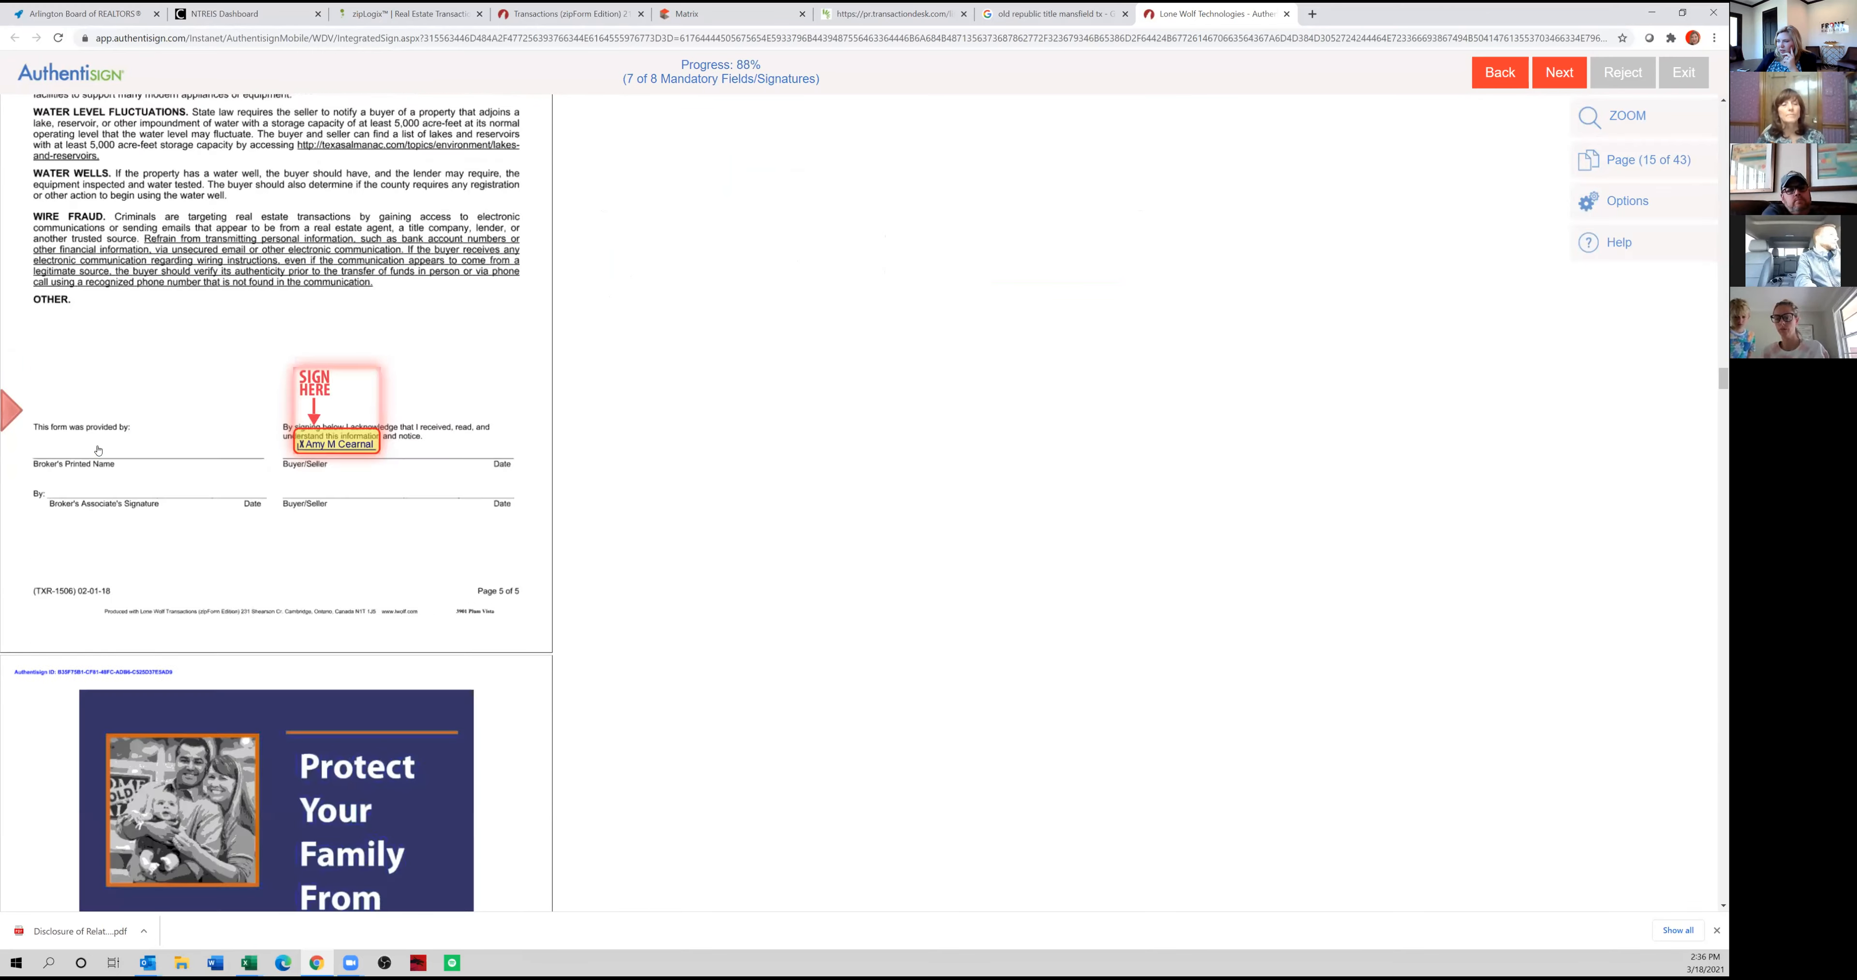
{"action": "left_click", "coordinate": [310, 441]}
{"action": "left_click", "coordinate": [814, 447]}
{"action": "left_click", "coordinate": [1088, 120]}
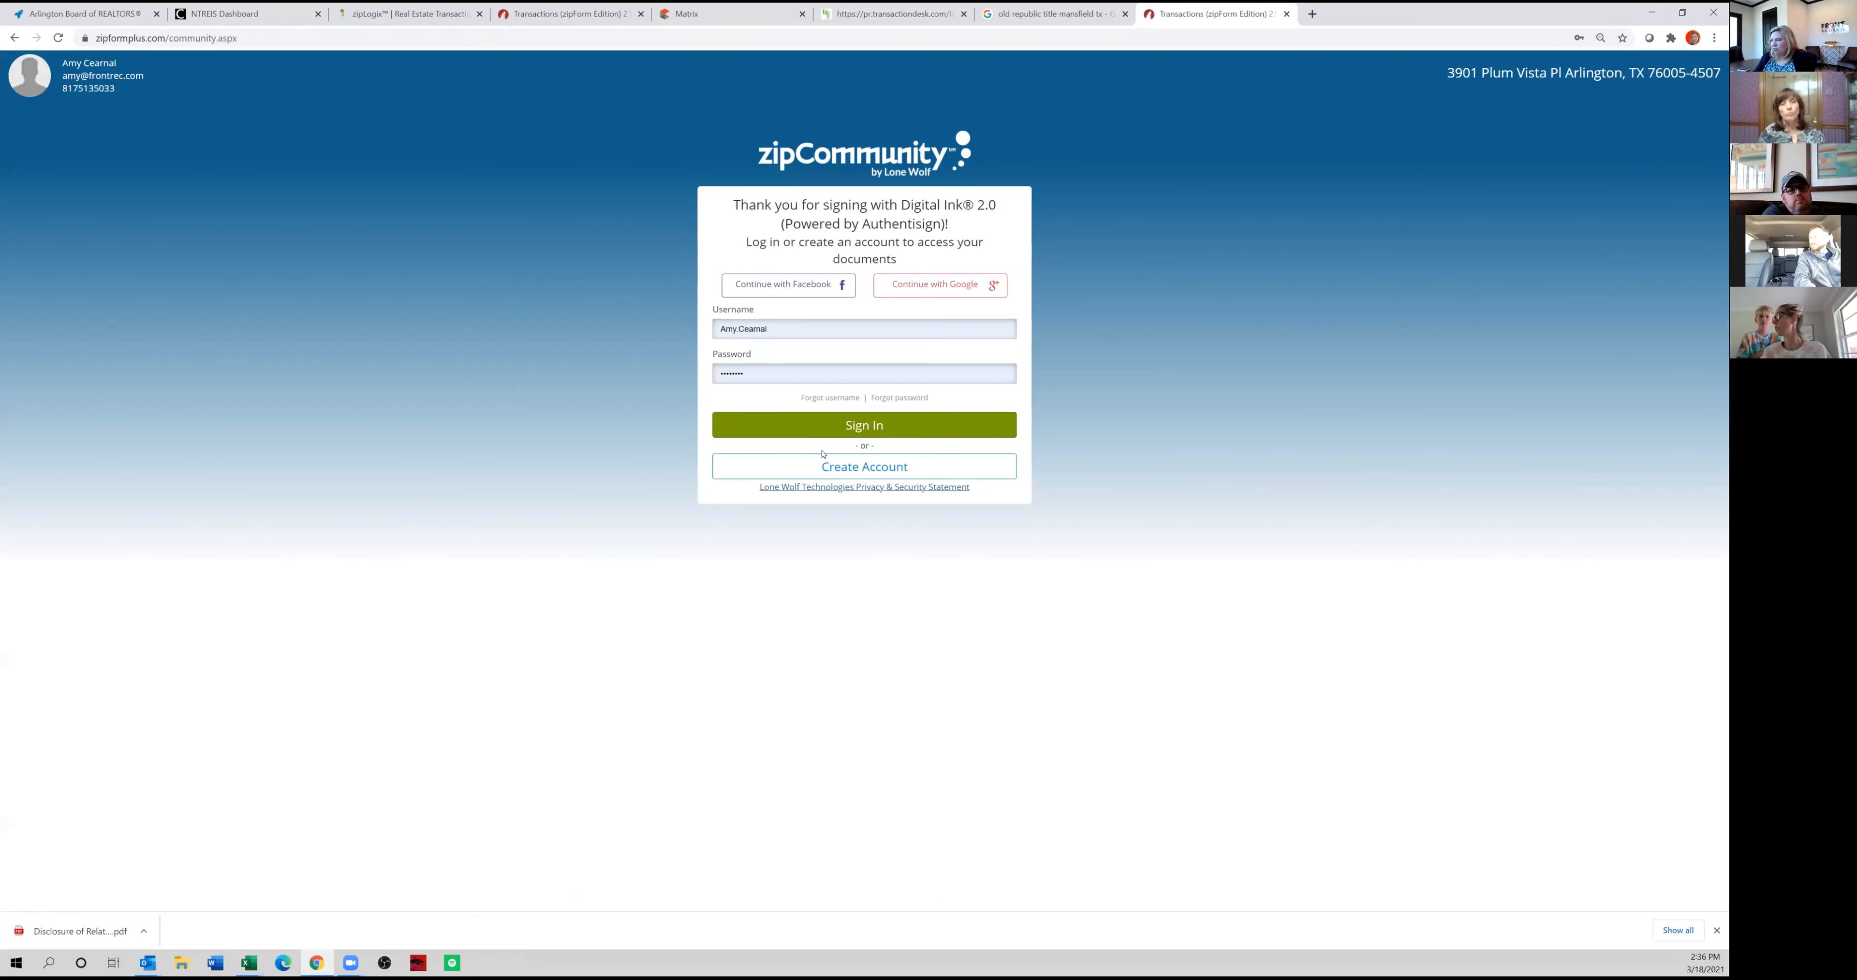
Close the zipCommunity sign-in page and the title company search, and return to the transaction's E-Sign page.
{"action": "left_click", "coordinate": [1285, 14]}
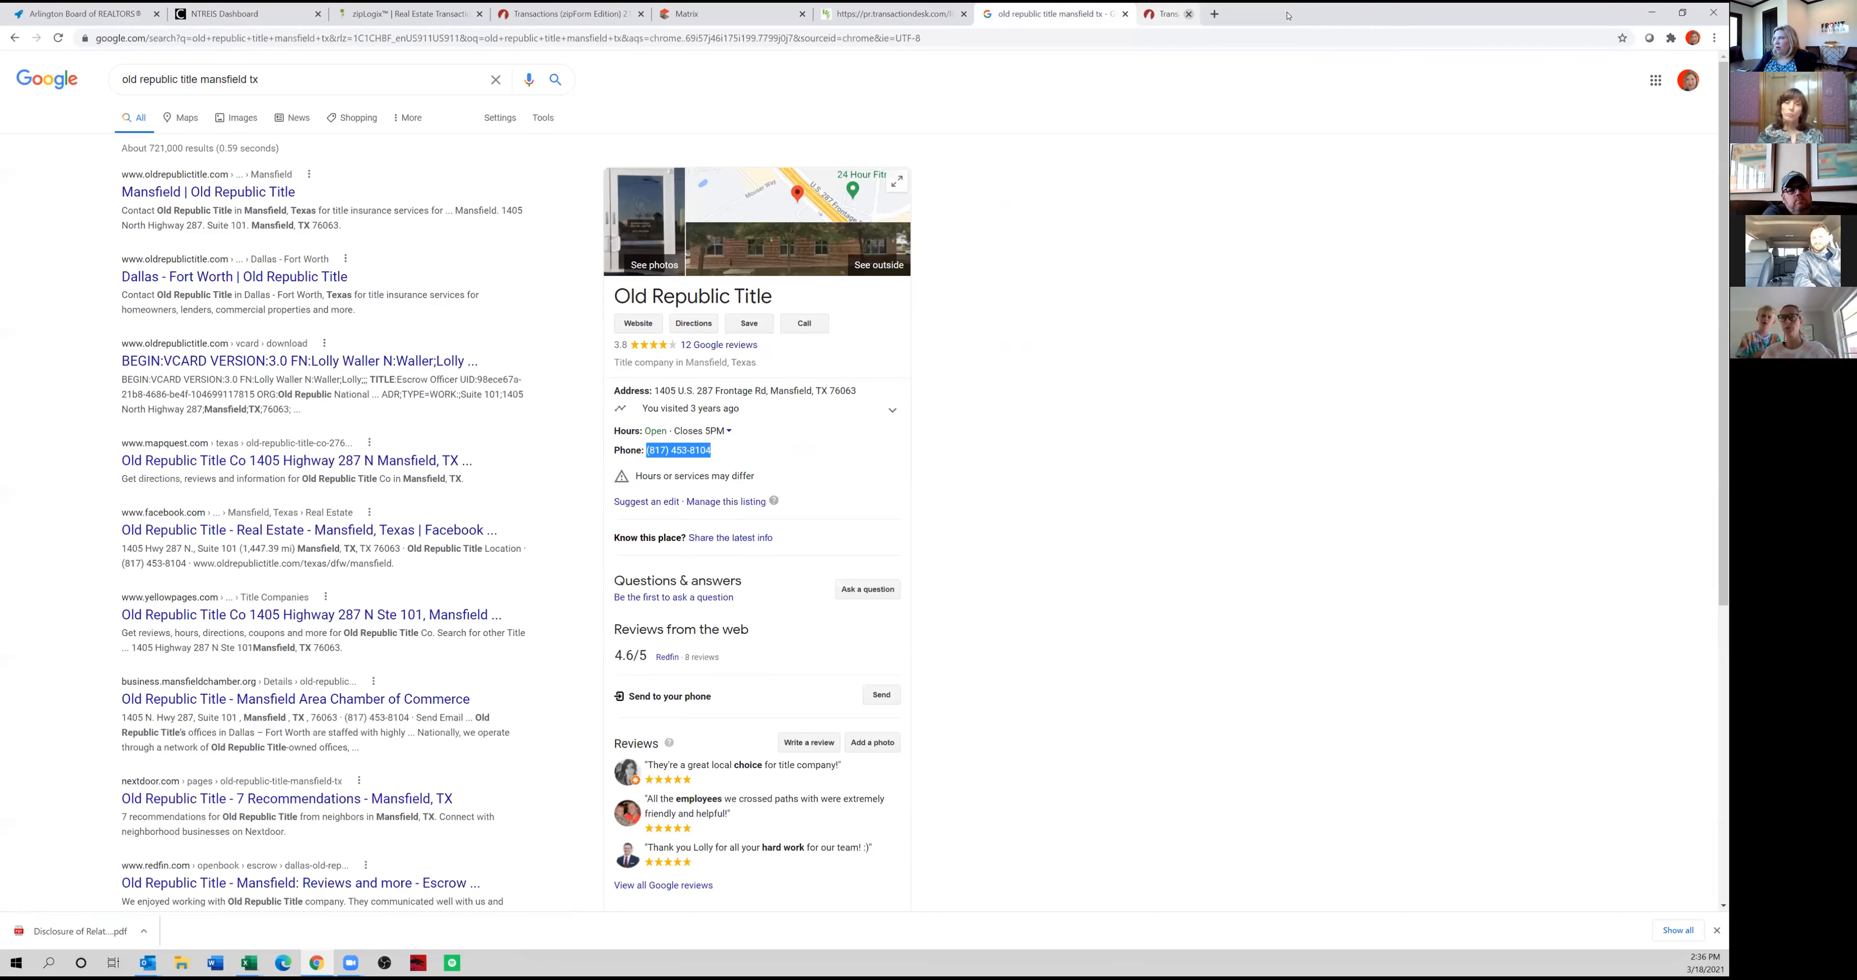
{"action": "left_click", "coordinate": [1125, 14]}
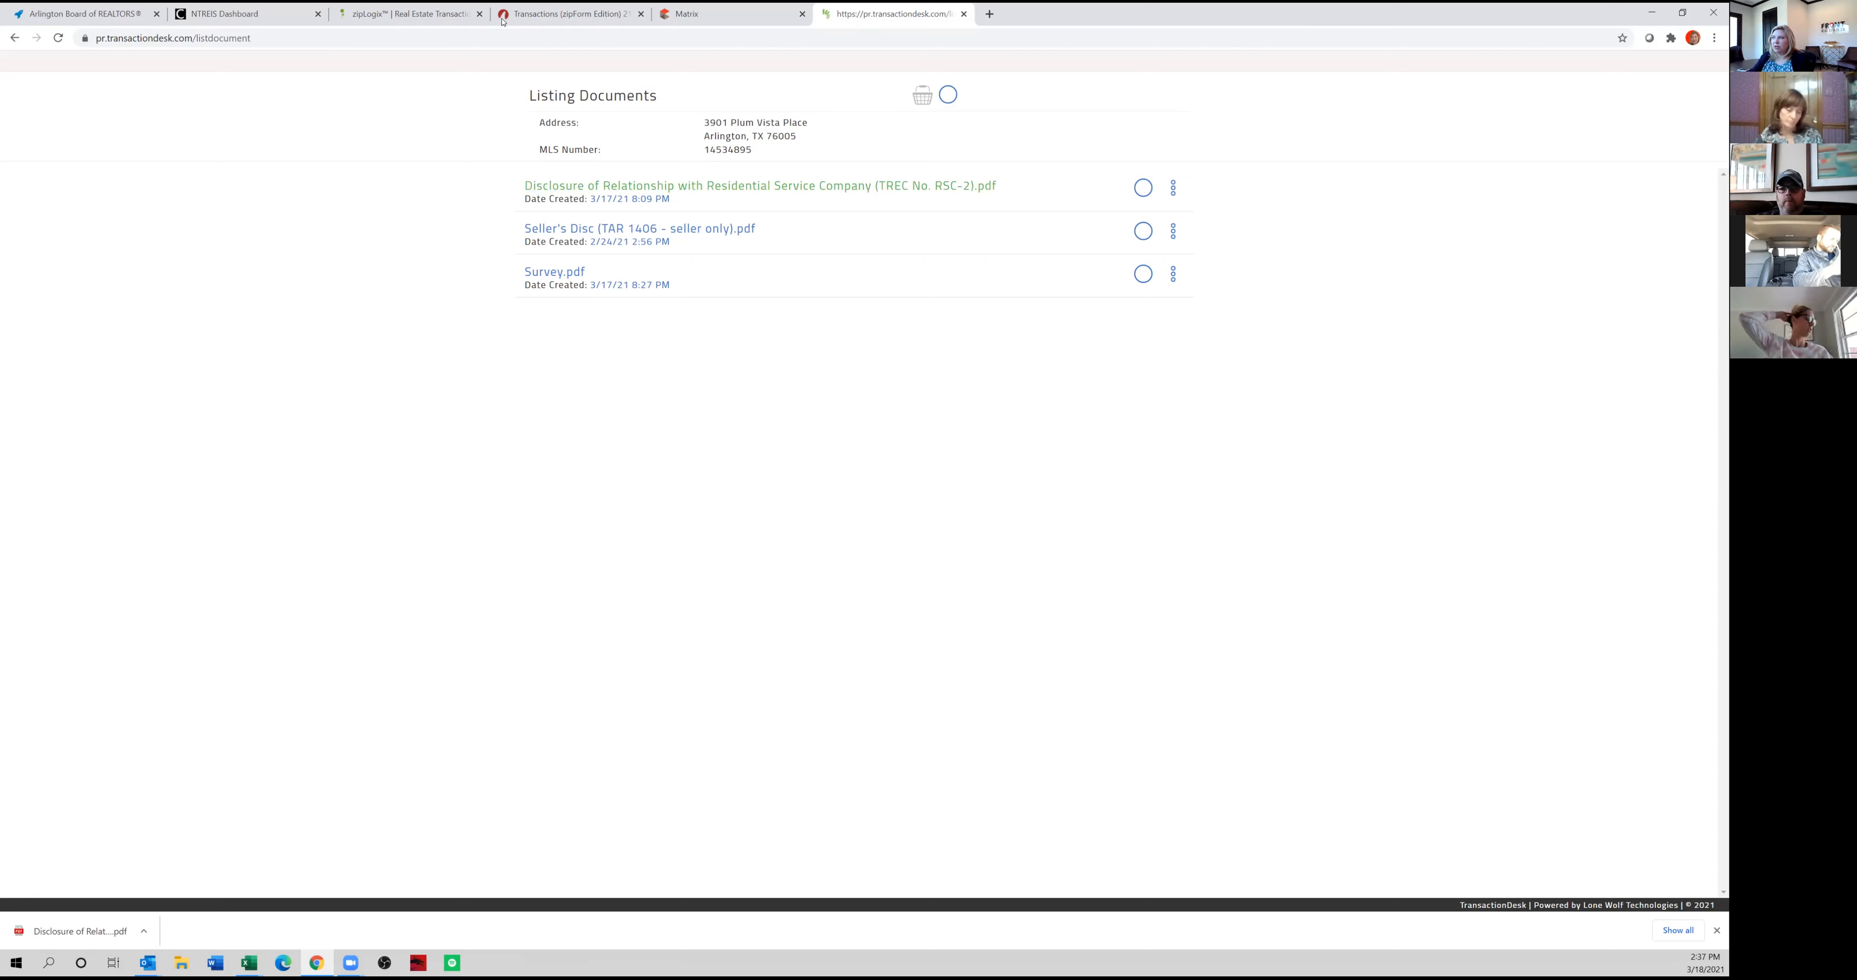
{"action": "left_click", "coordinate": [547, 14]}
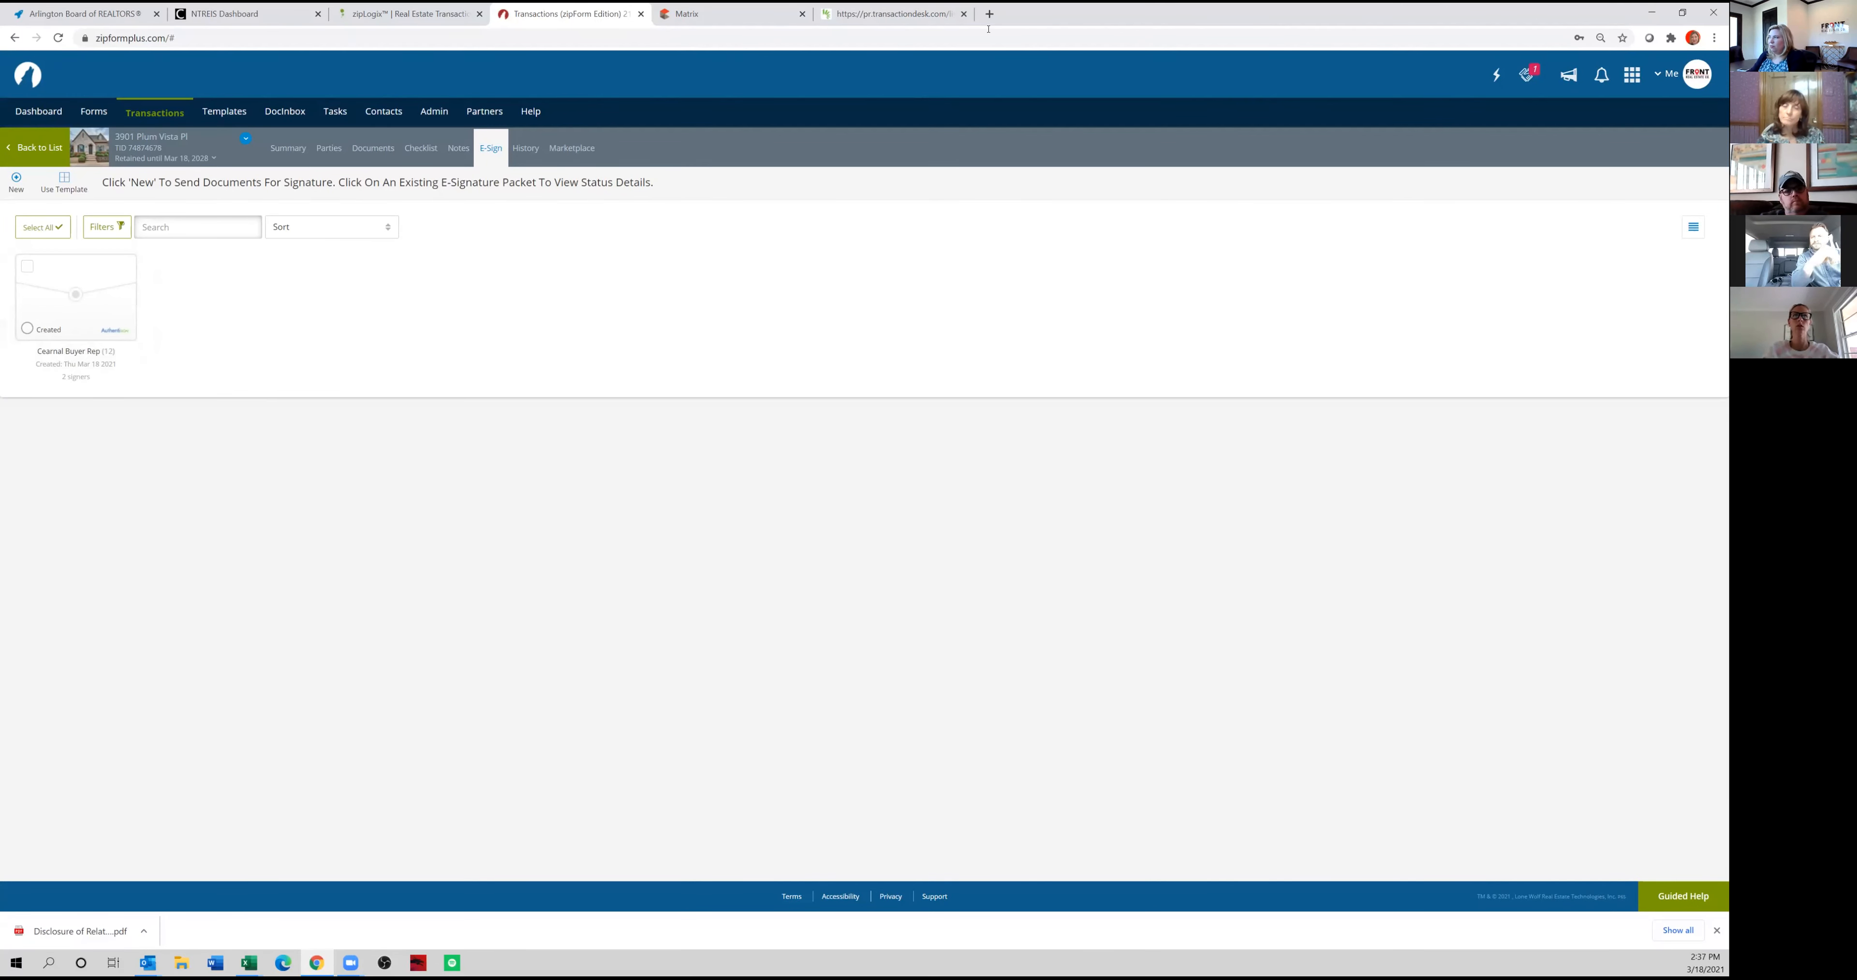
Open the SkySlope website in a new browser tab and sign in with the saved account credentials.
{"action": "left_click", "coordinate": [989, 14]}
{"action": "type", "text": "skyslope"}
{"action": "key", "text": "Return"}
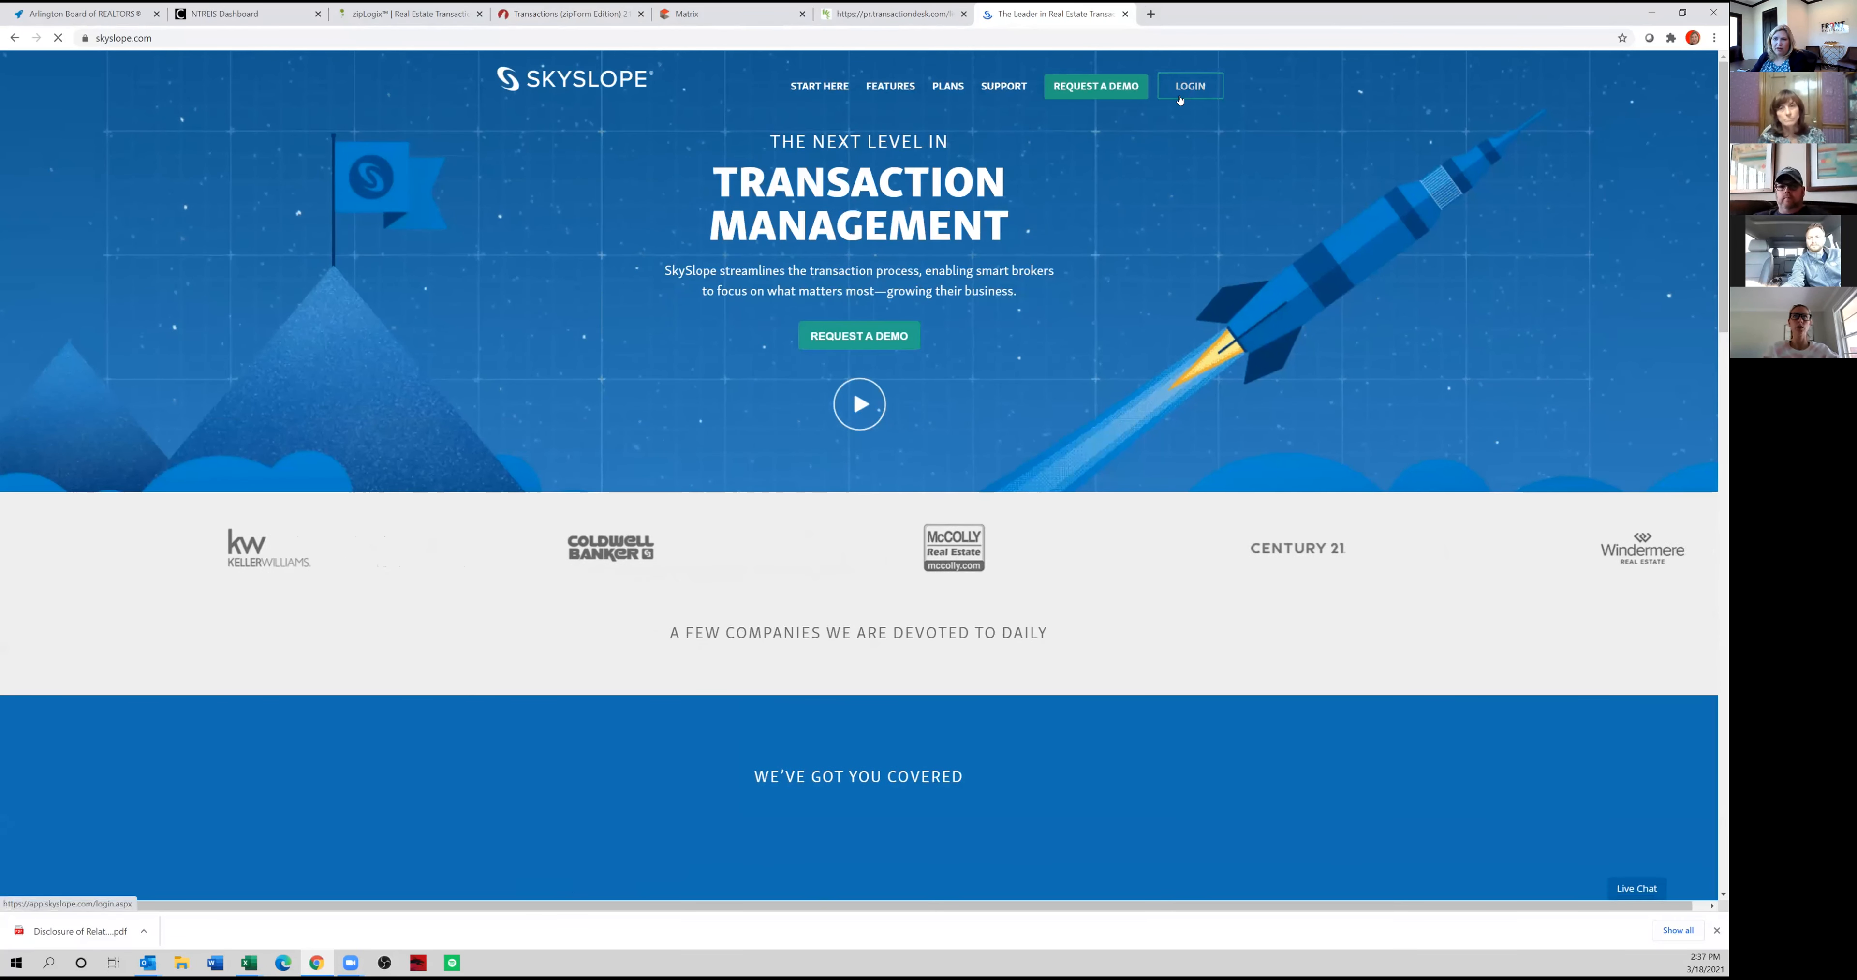
{"action": "left_click", "coordinate": [1190, 86]}
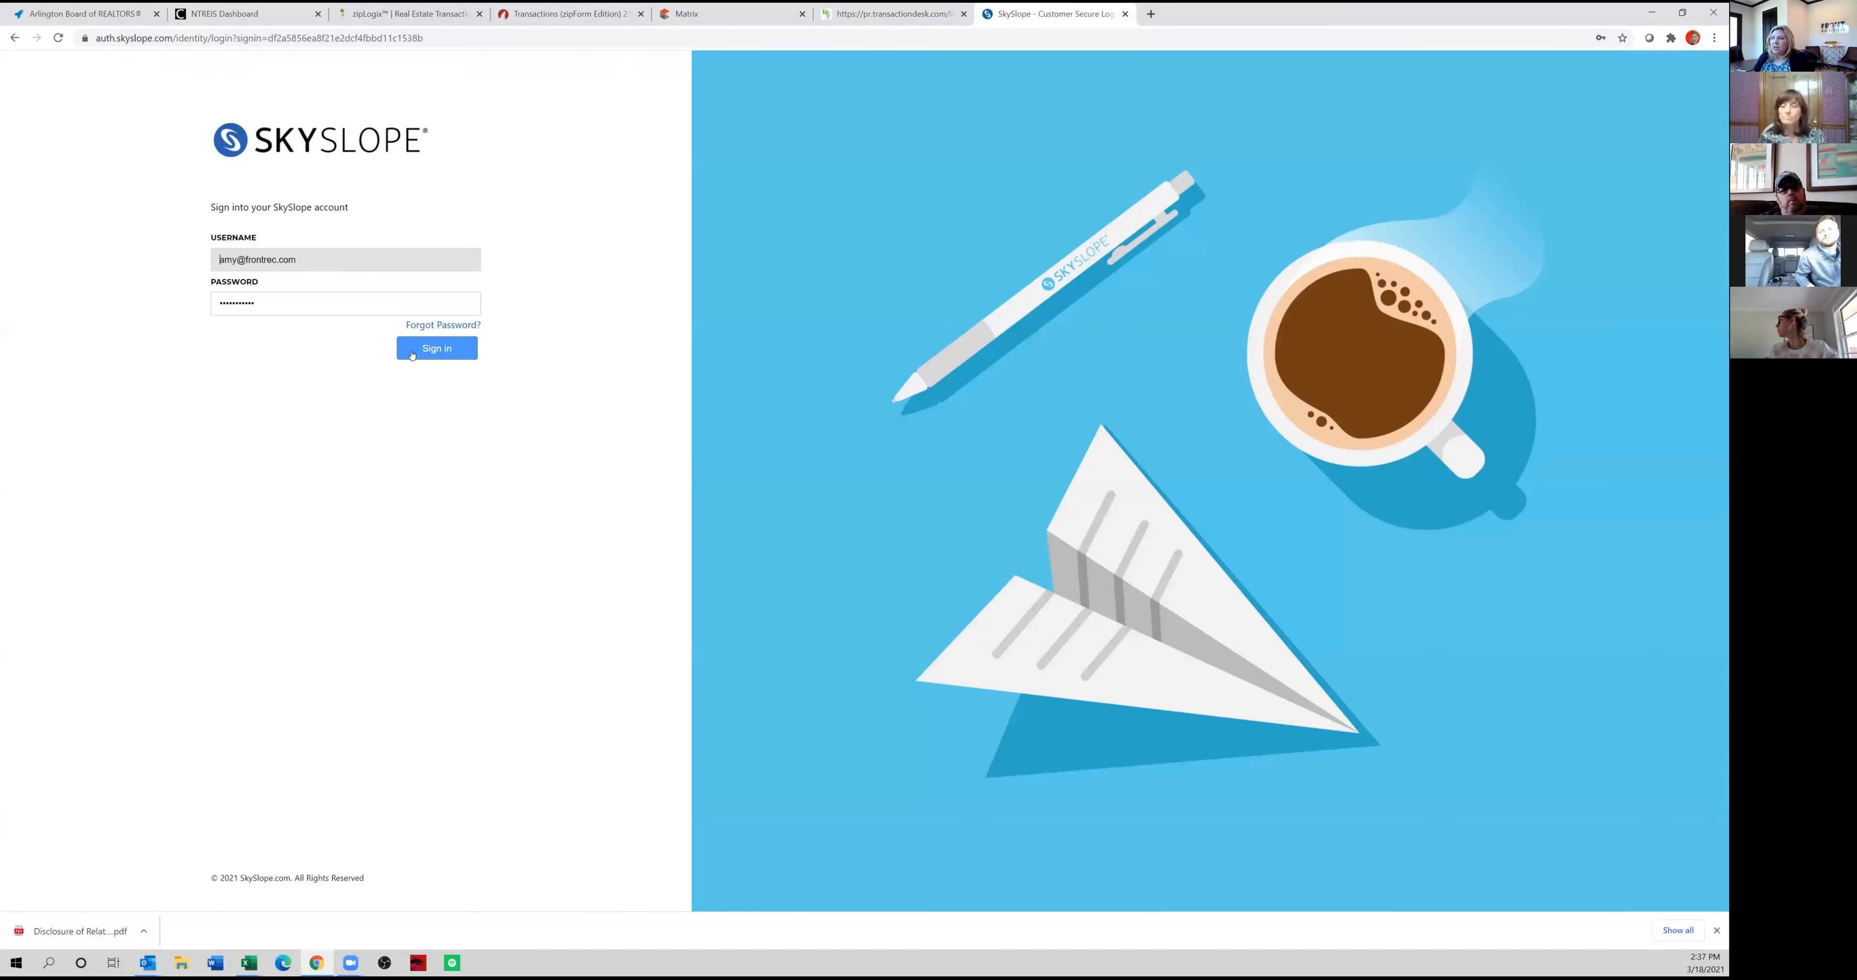
{"action": "left_click", "coordinate": [413, 353]}
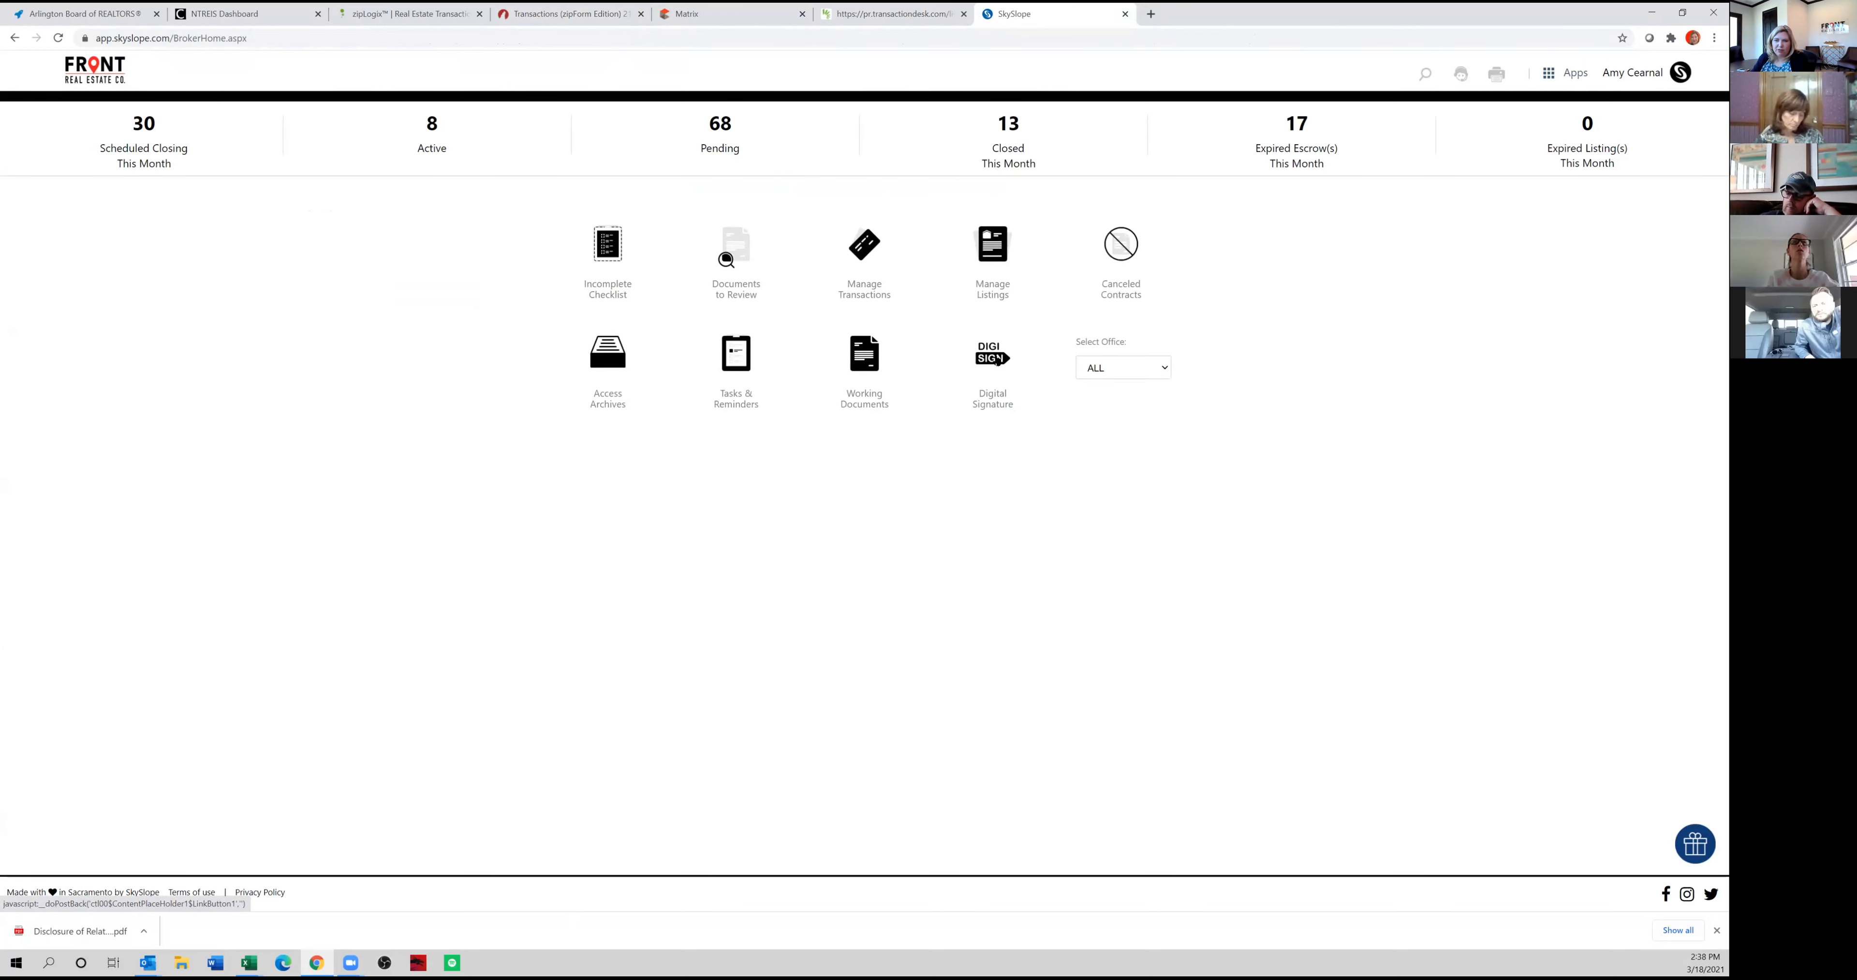
Start a new DigiSign envelope without linking it to a property.
{"action": "left_click", "coordinate": [994, 352]}
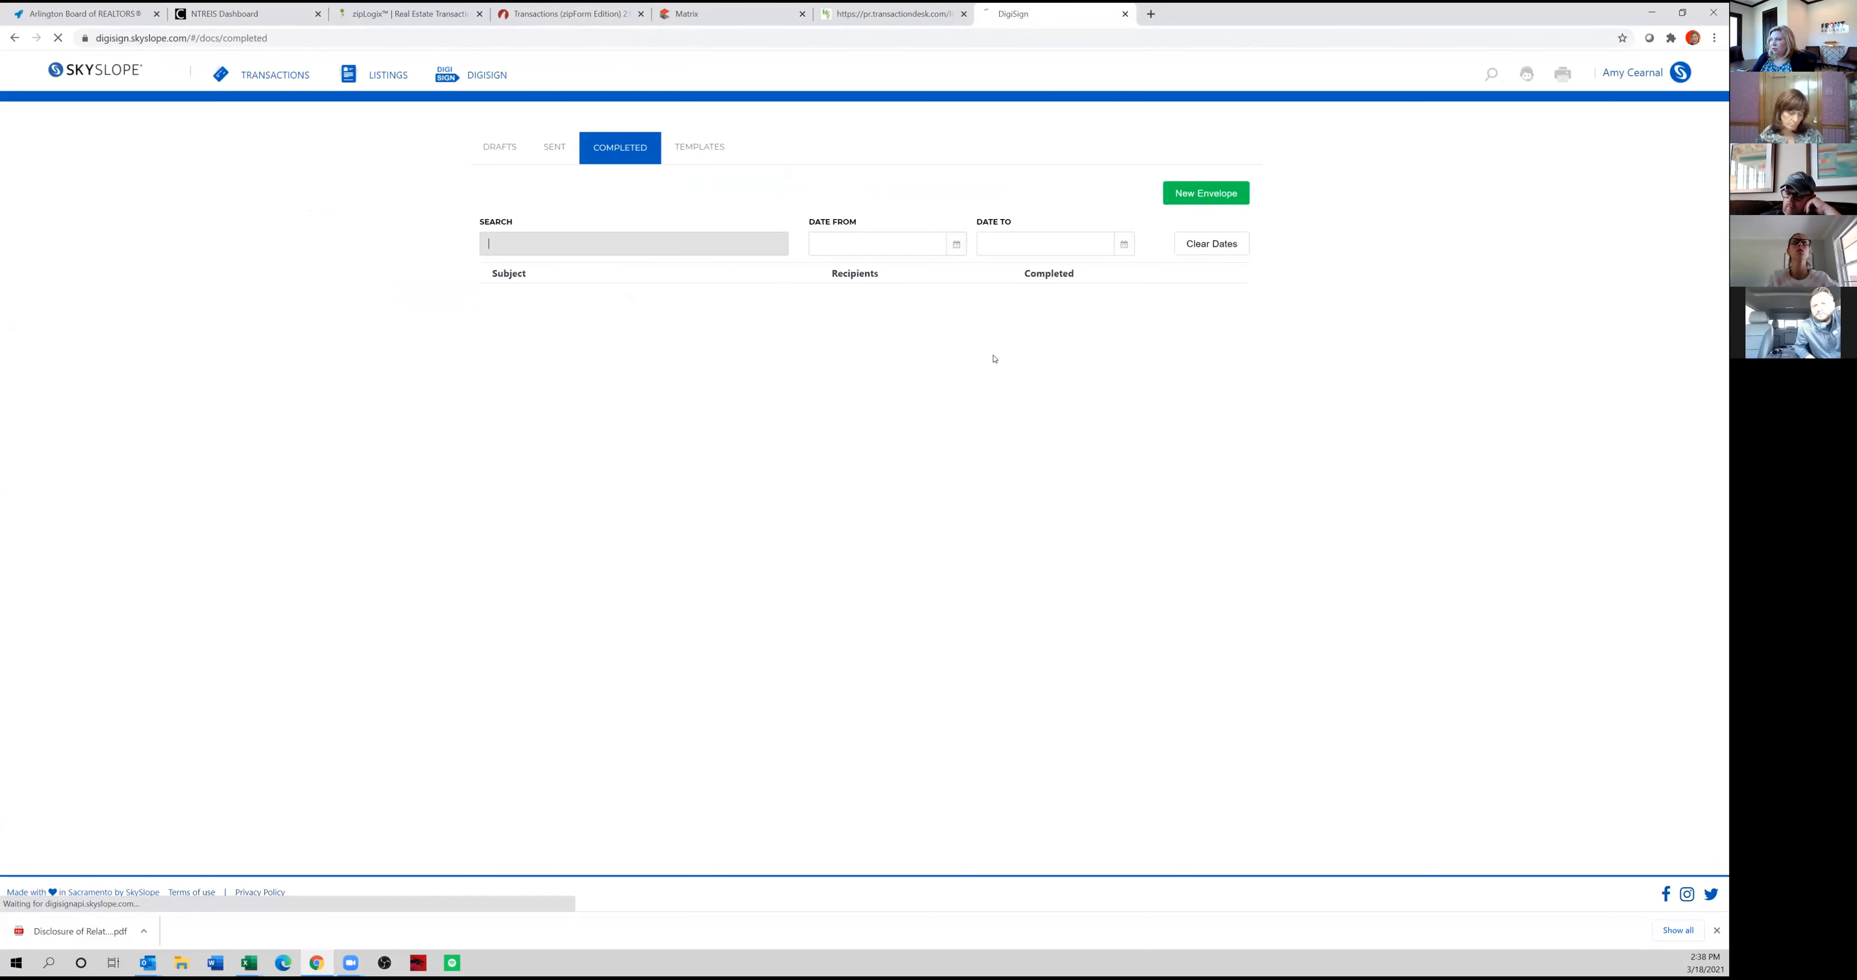
{"action": "left_click", "coordinate": [1228, 194]}
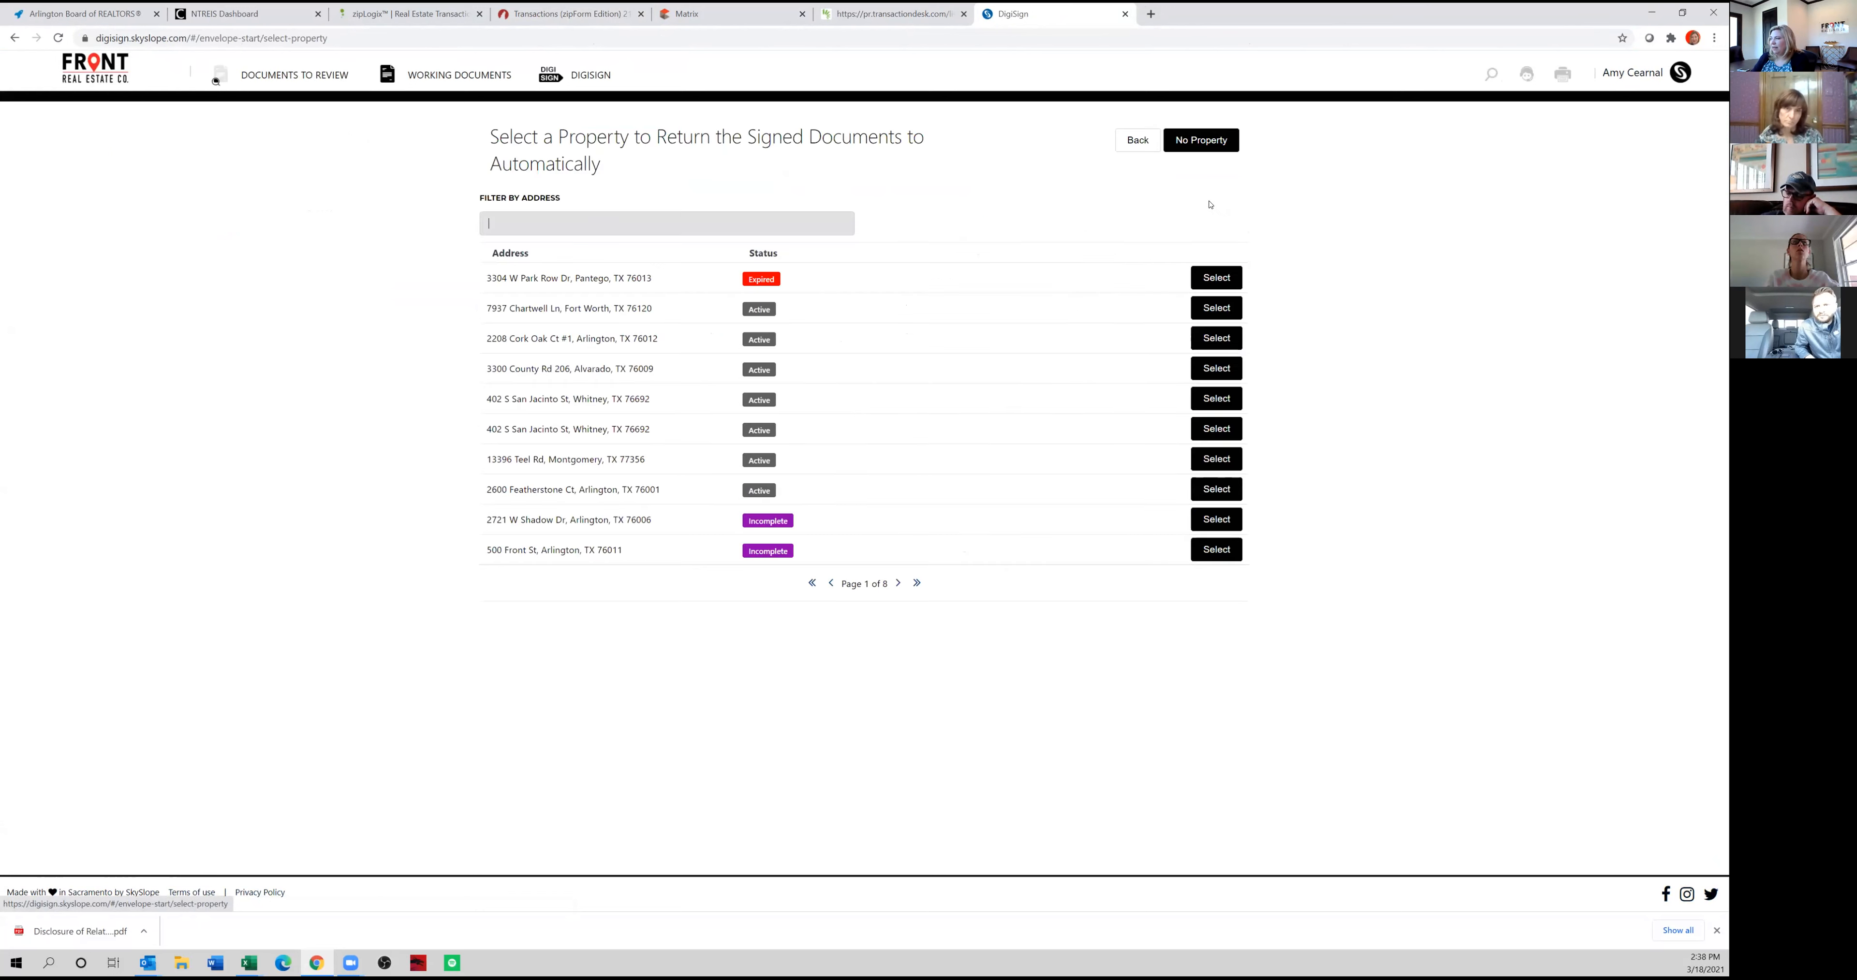
{"action": "left_click", "coordinate": [1204, 142]}
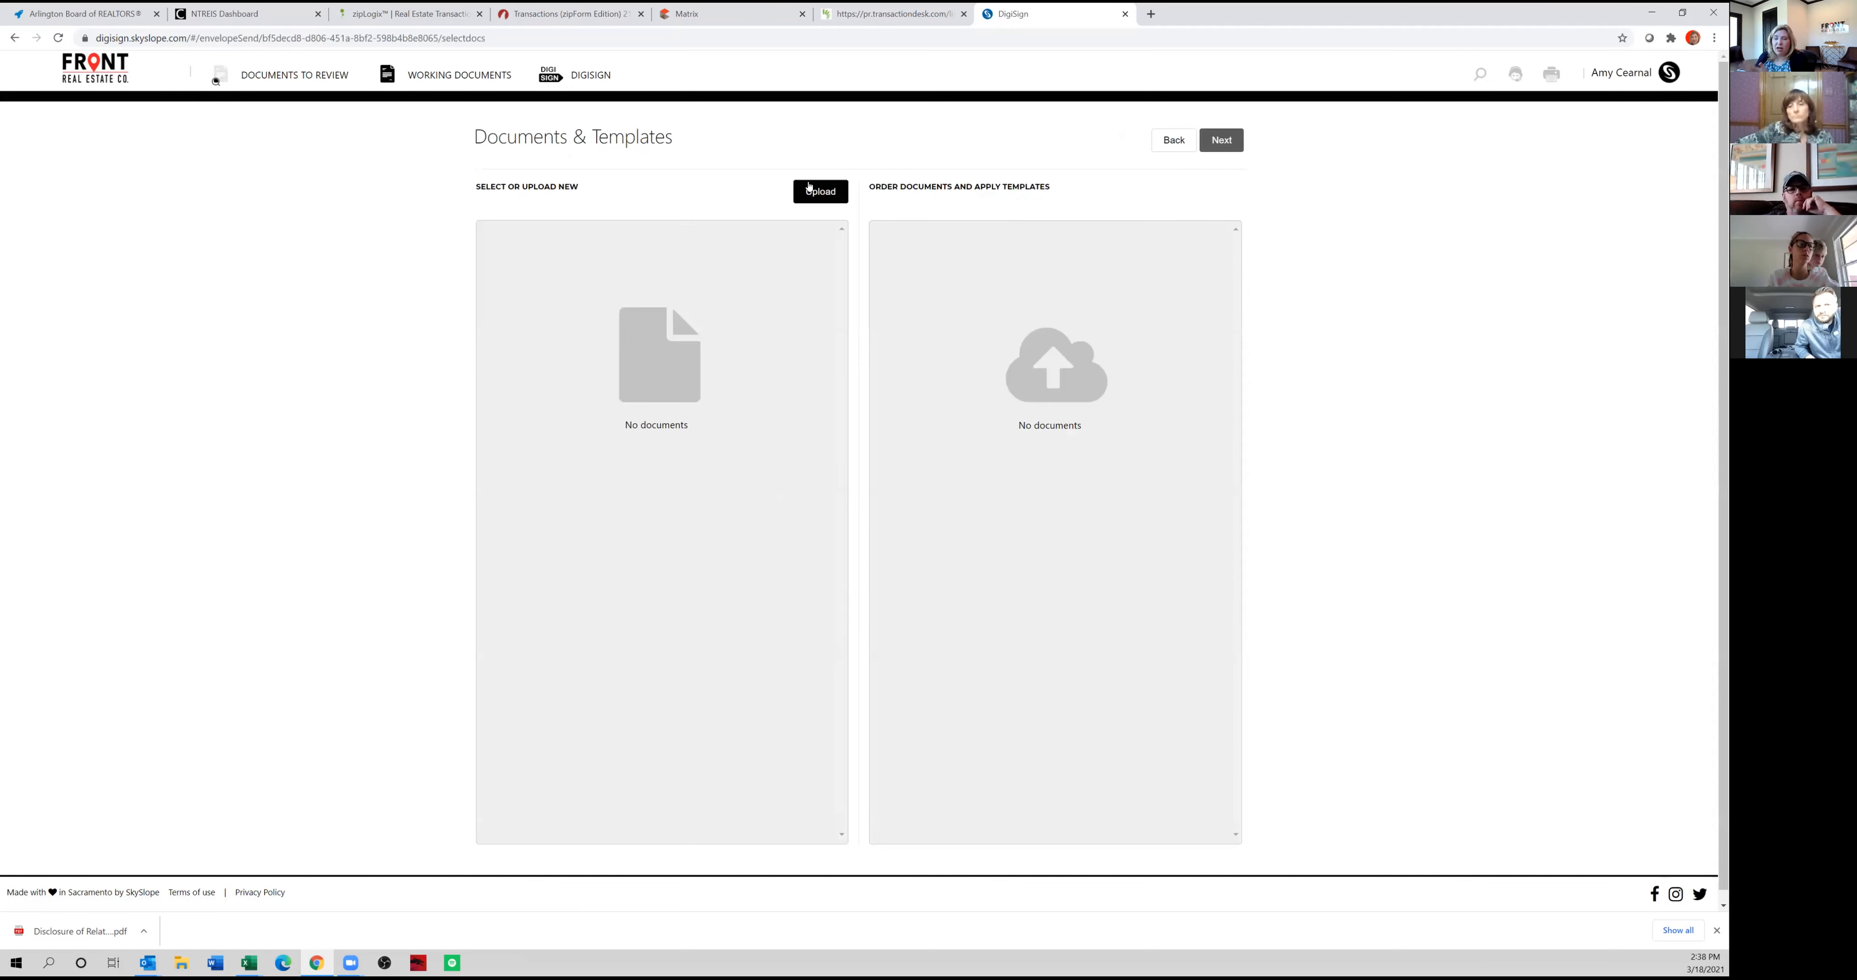
{"action": "left_click", "coordinate": [682, 13]}
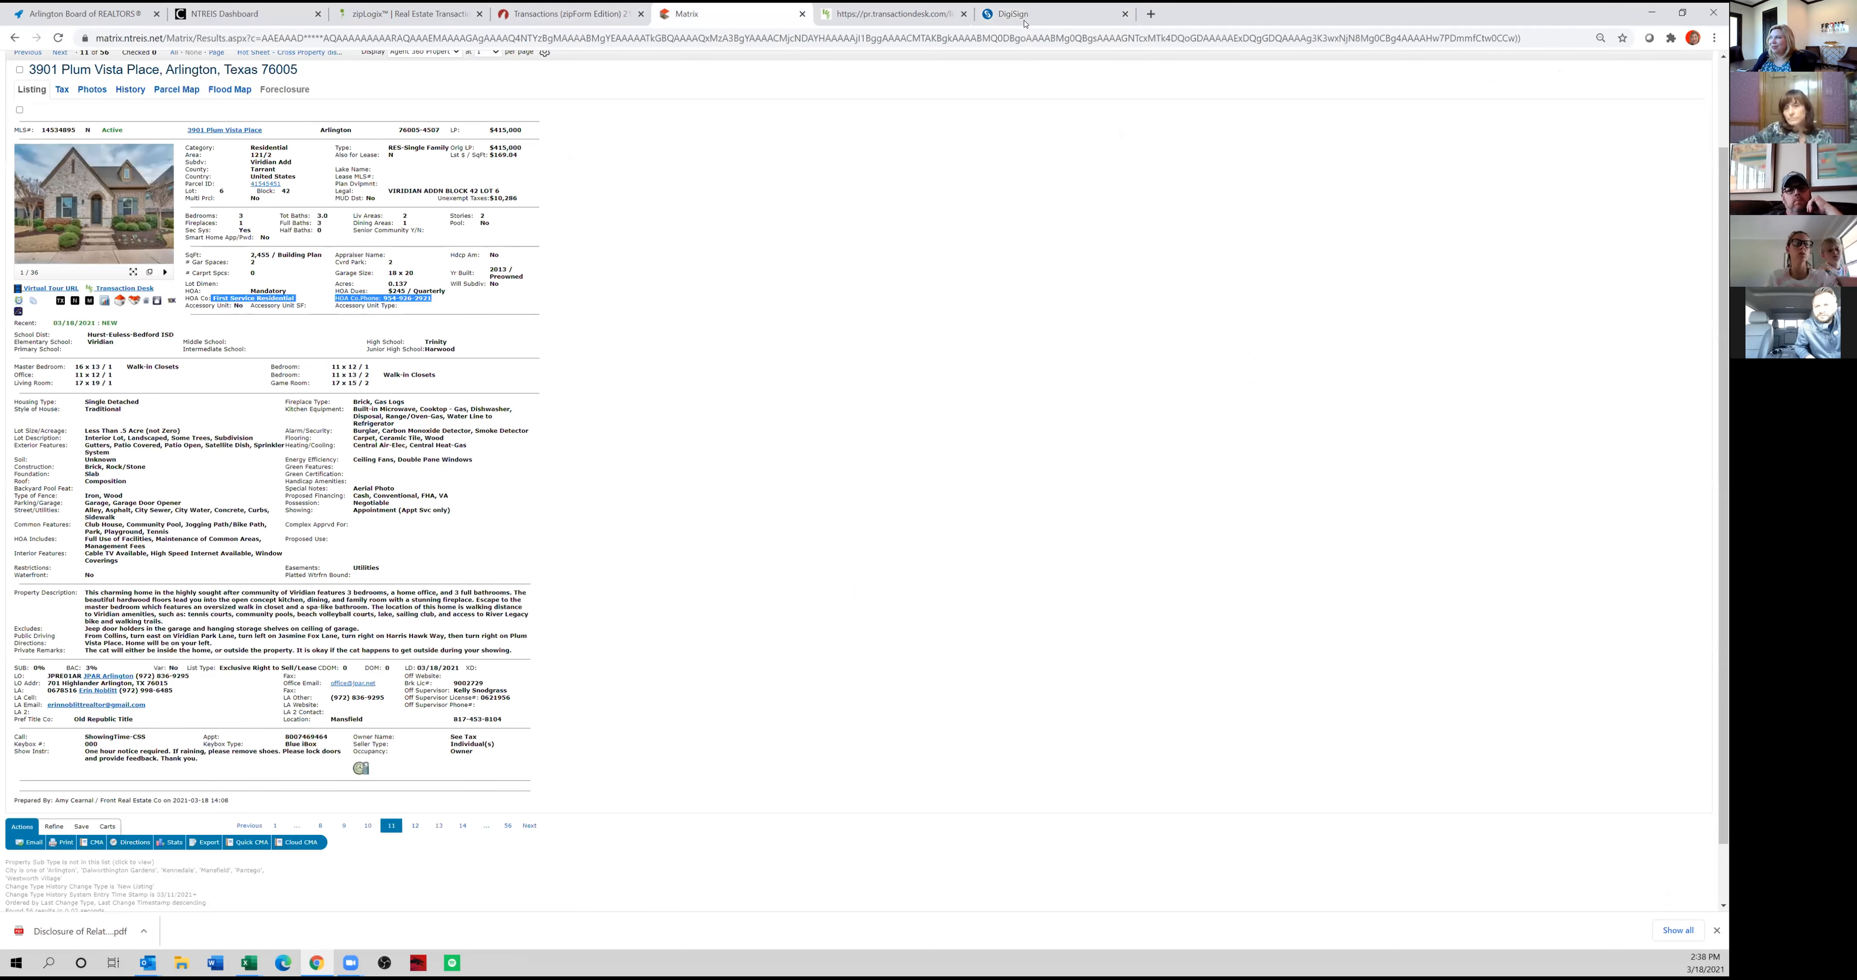
{"action": "left_click", "coordinate": [1040, 21]}
{"action": "left_click", "coordinate": [820, 192]}
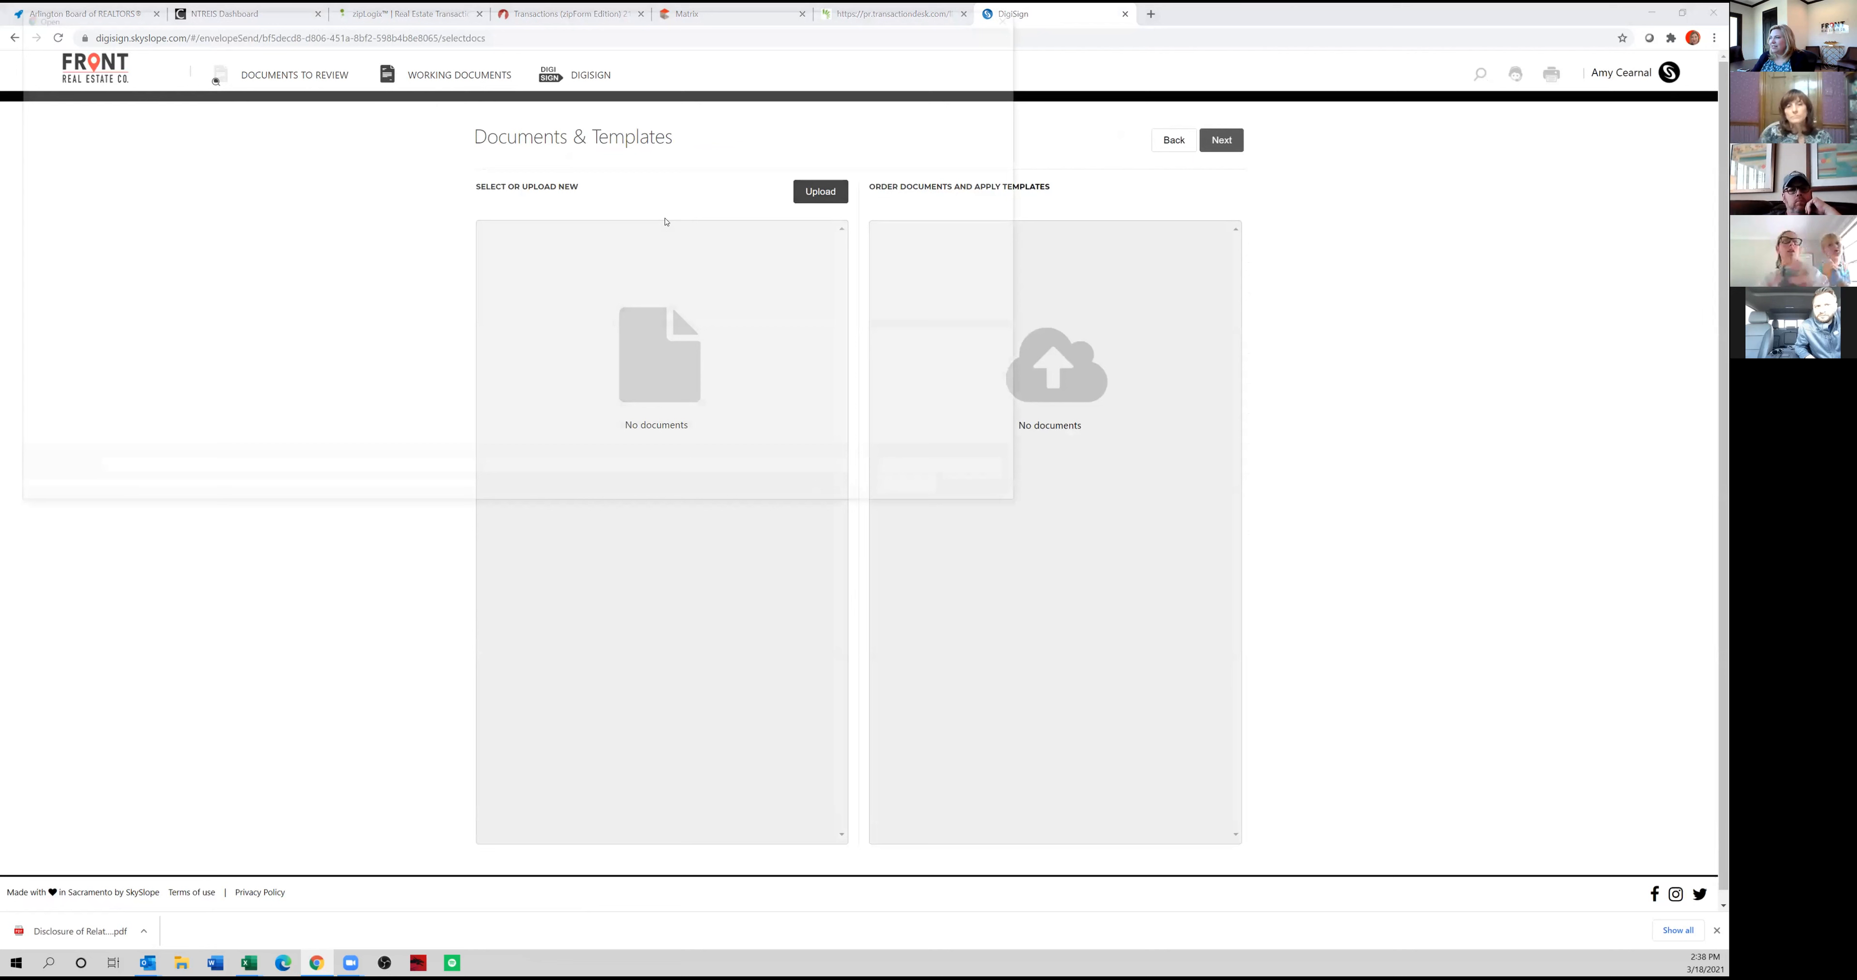
{"action": "left_click", "coordinate": [990, 492]}
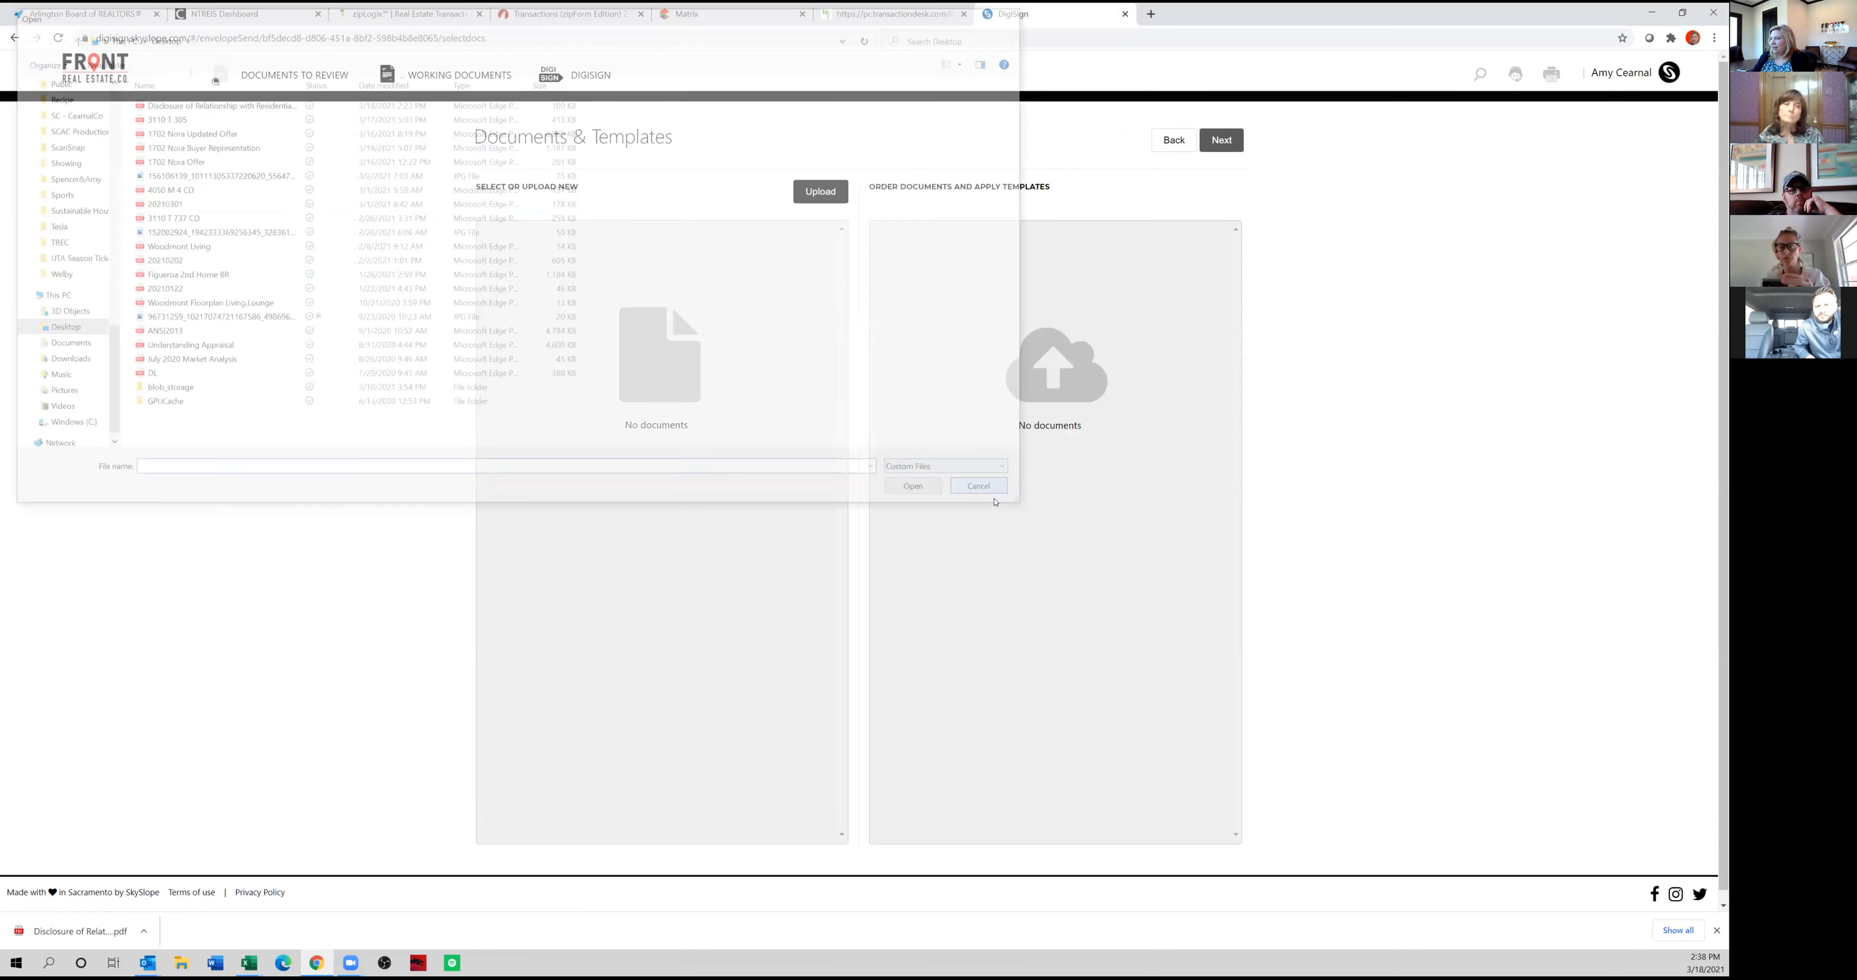
Upload the PDFS-Forms file from the Desktop folder to the envelope's documents.
{"action": "key", "text": "alt+Tab"}
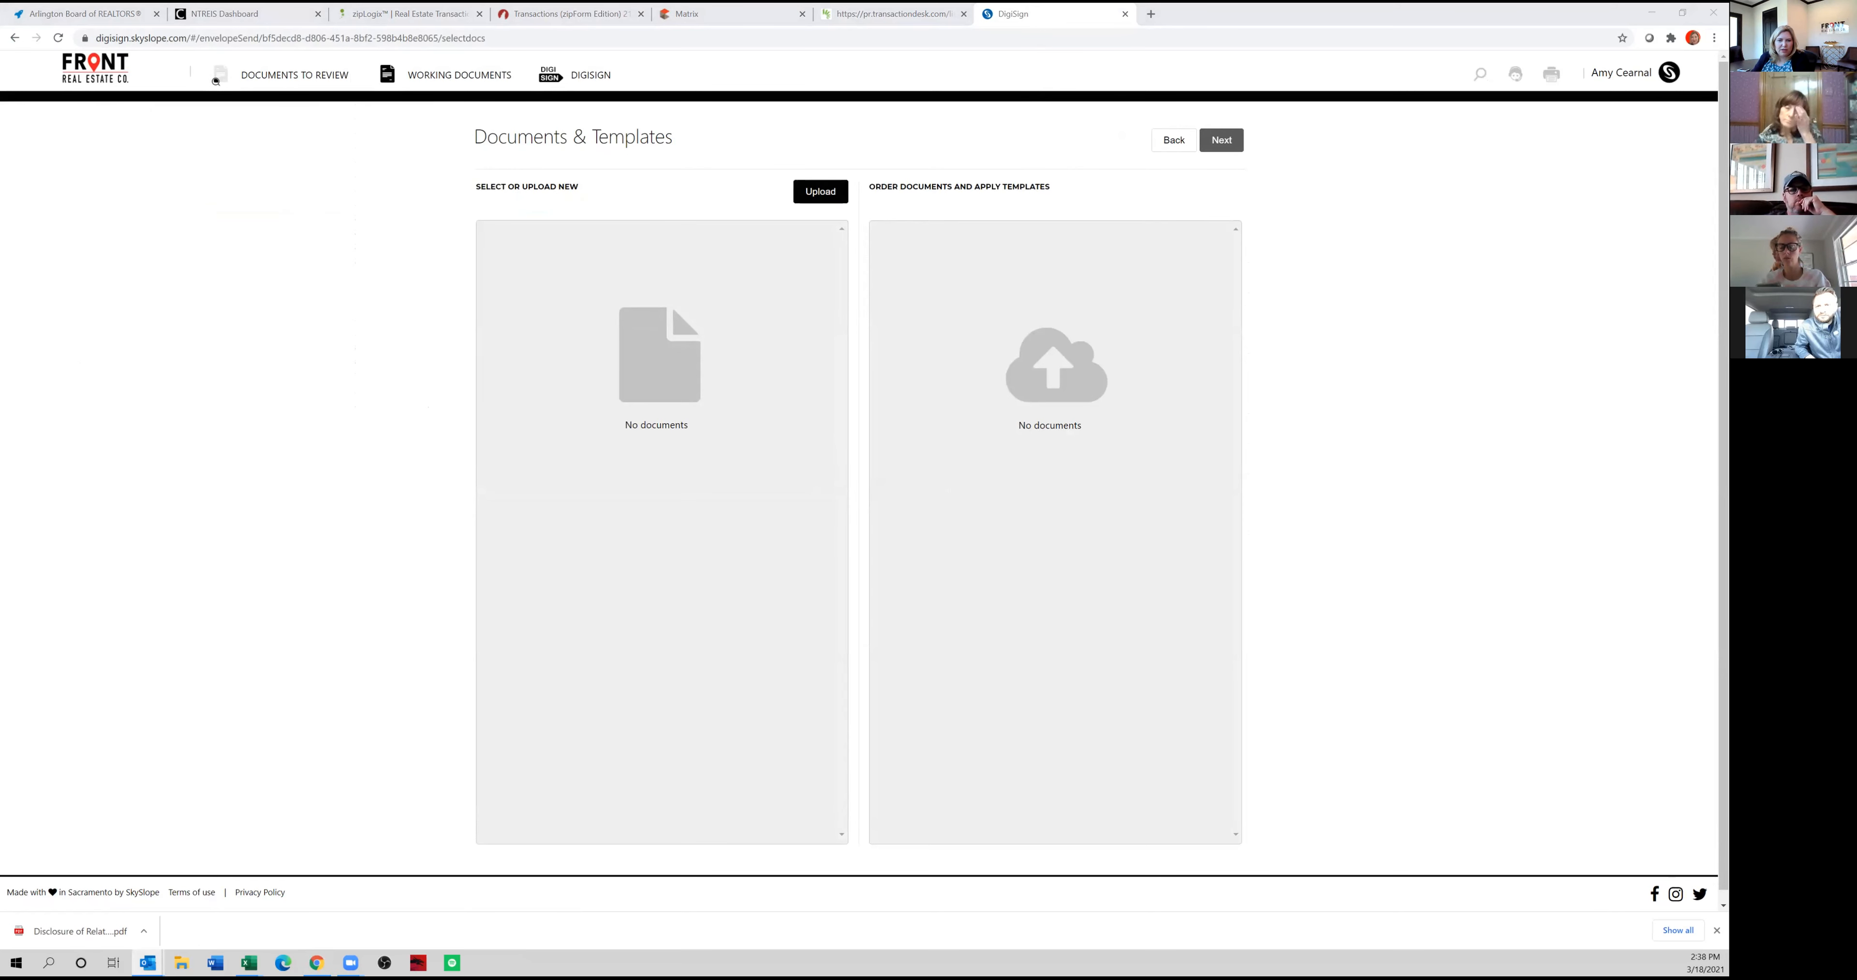
{"action": "left_click", "coordinate": [830, 198]}
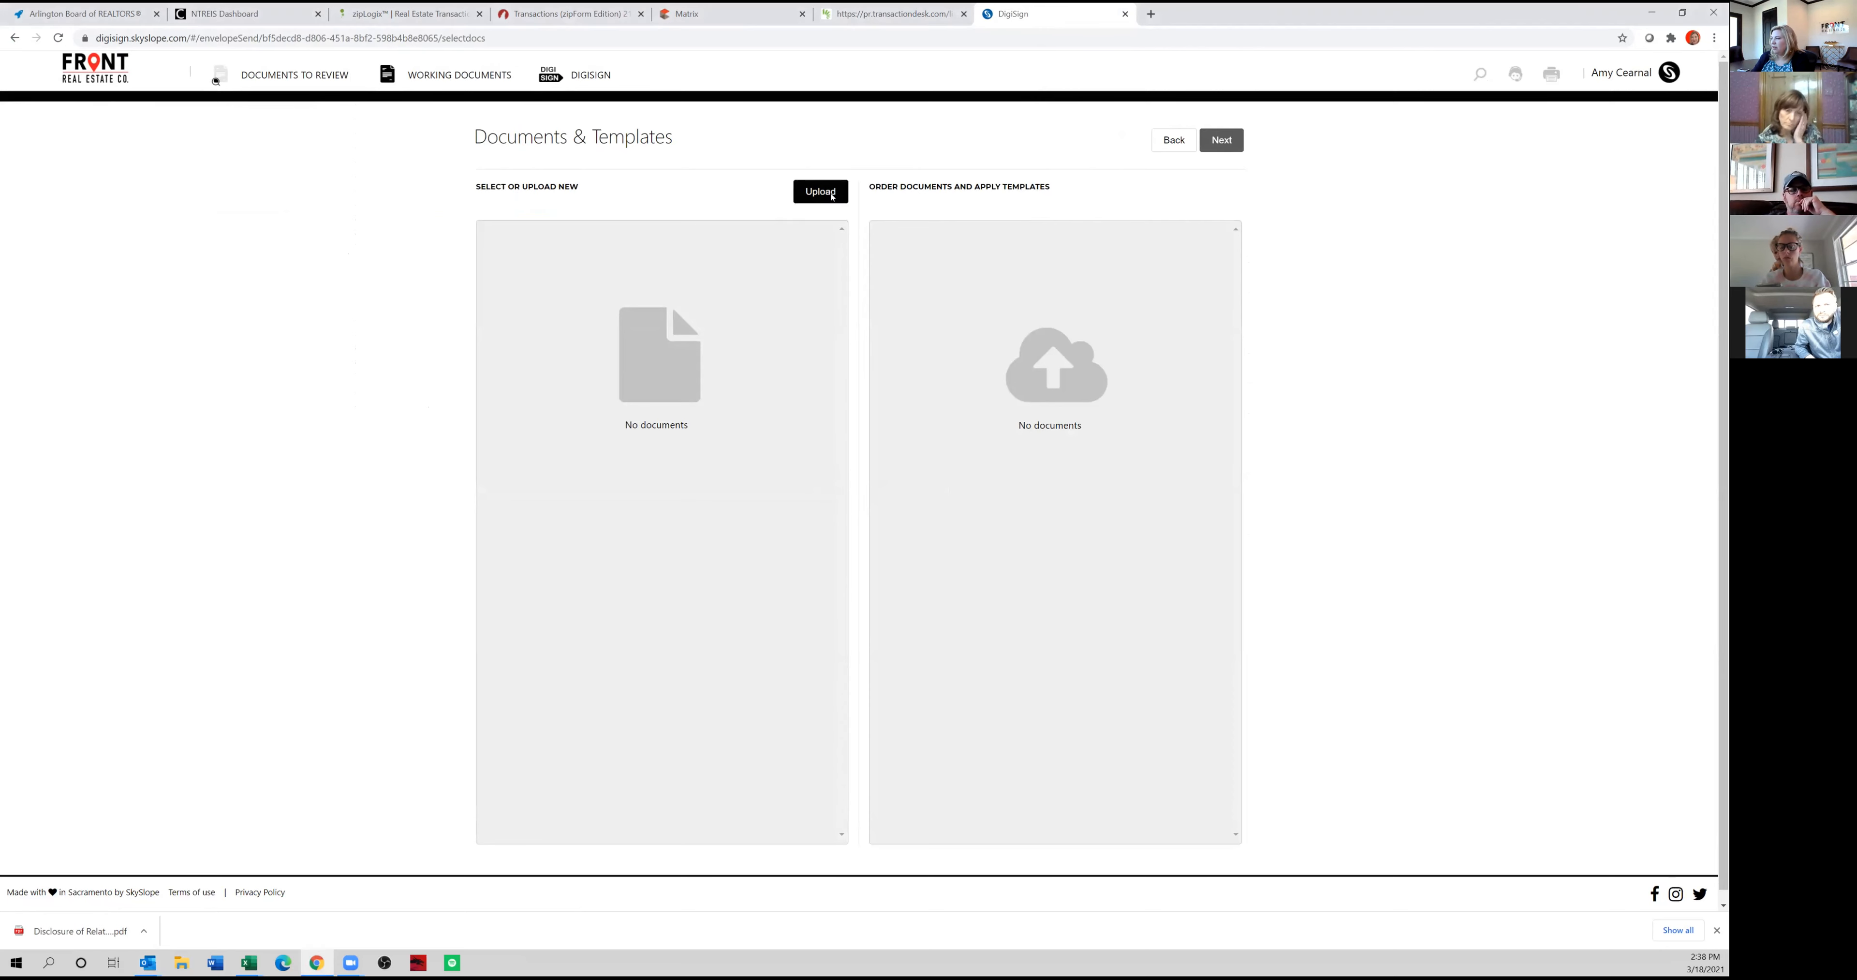
{"action": "left_click", "coordinate": [160, 101]}
{"action": "left_click", "coordinate": [923, 492]}
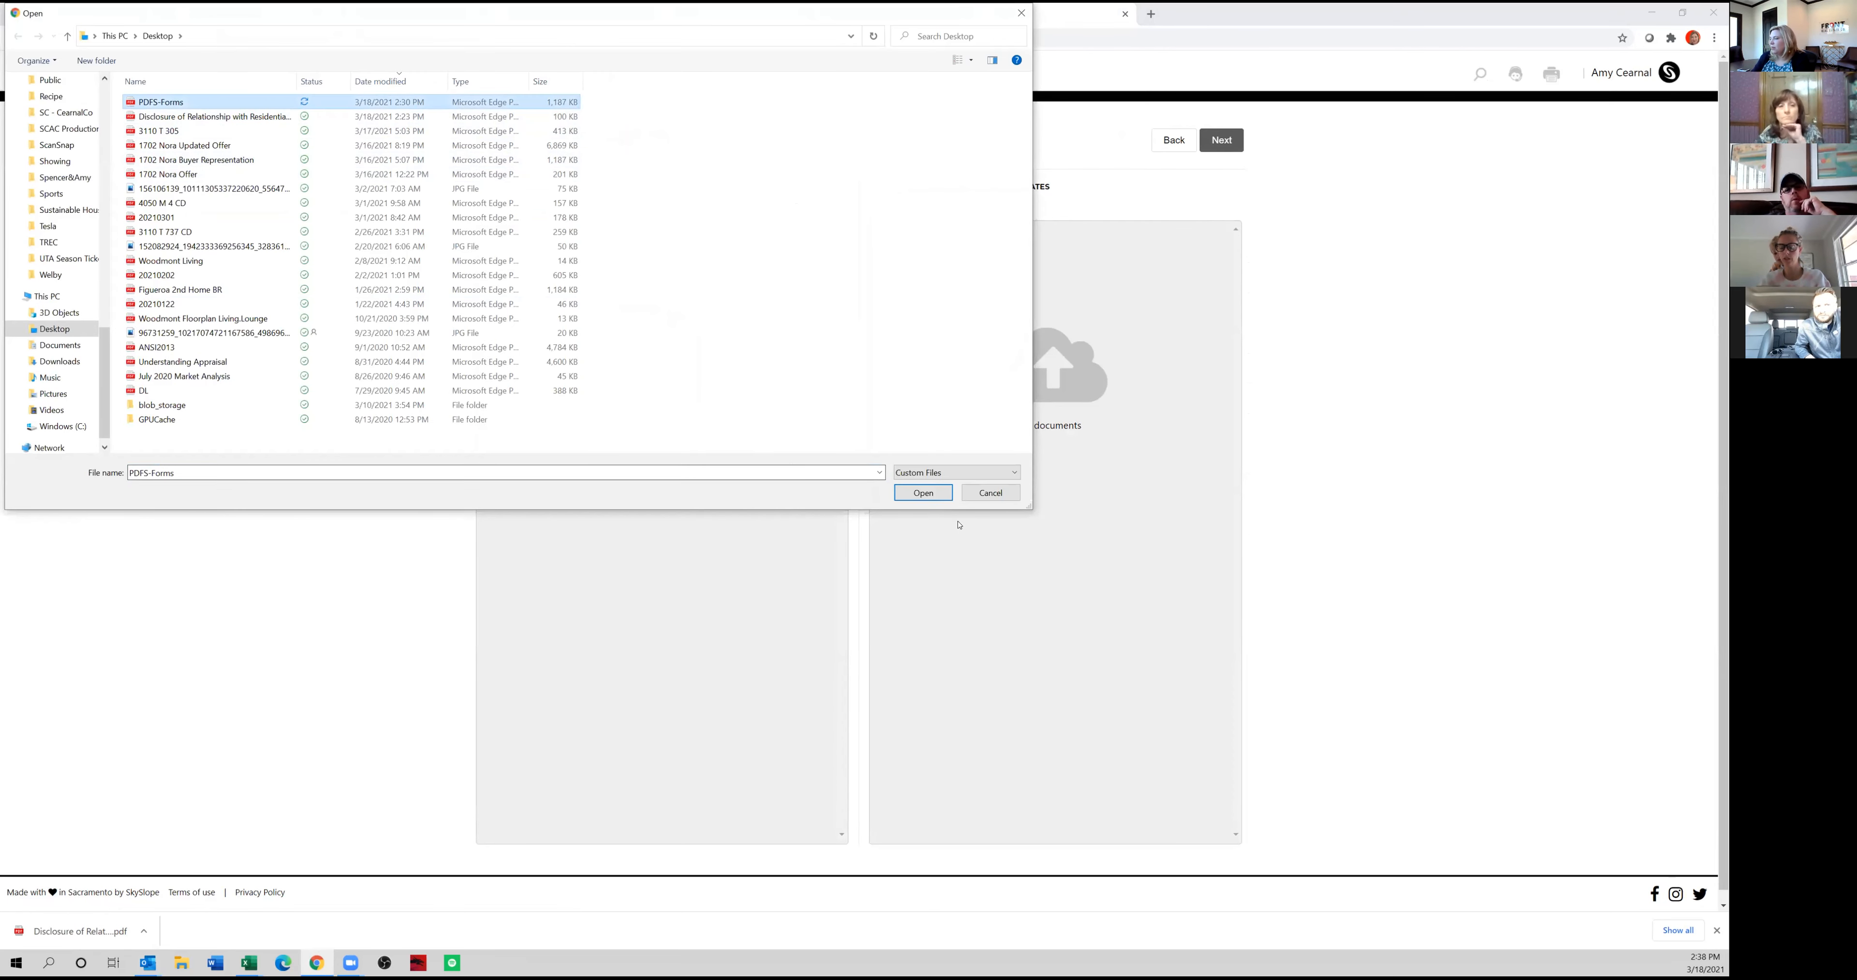
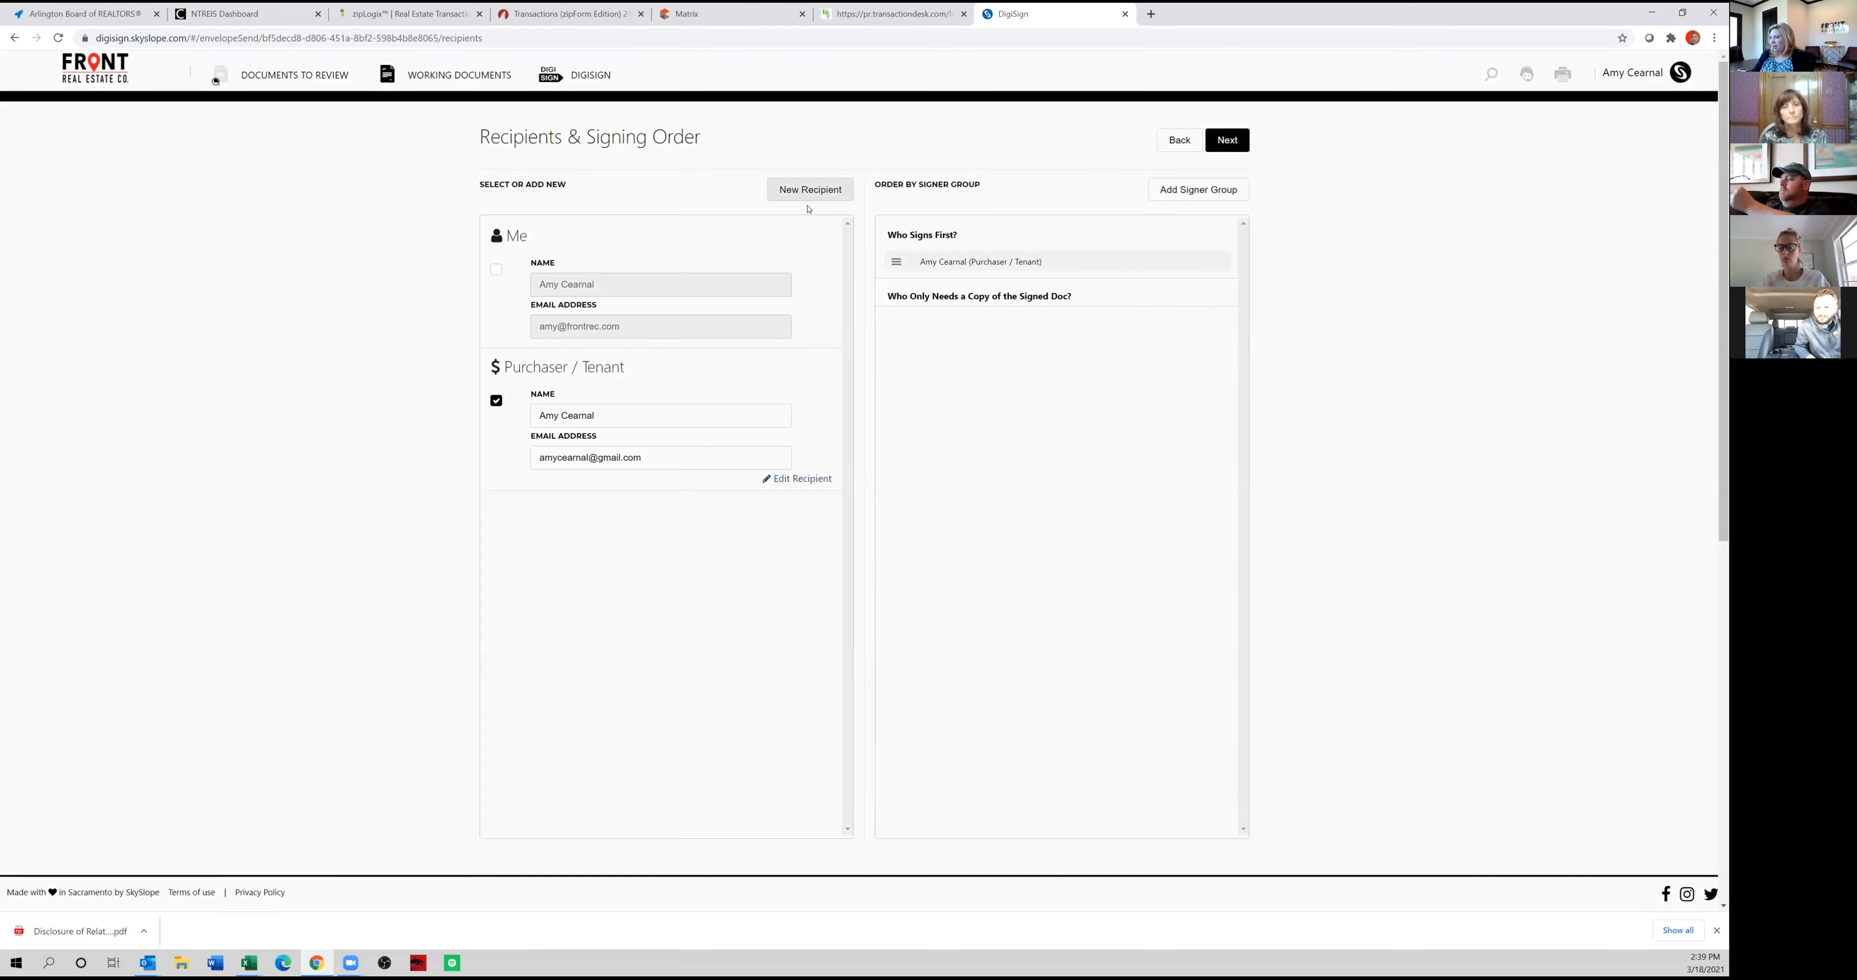
Add a second recipient with name and email, role Broker and Needs to Sign, and place the broker before the purchaser in the signing order.
{"action": "left_click", "coordinate": [811, 190]}
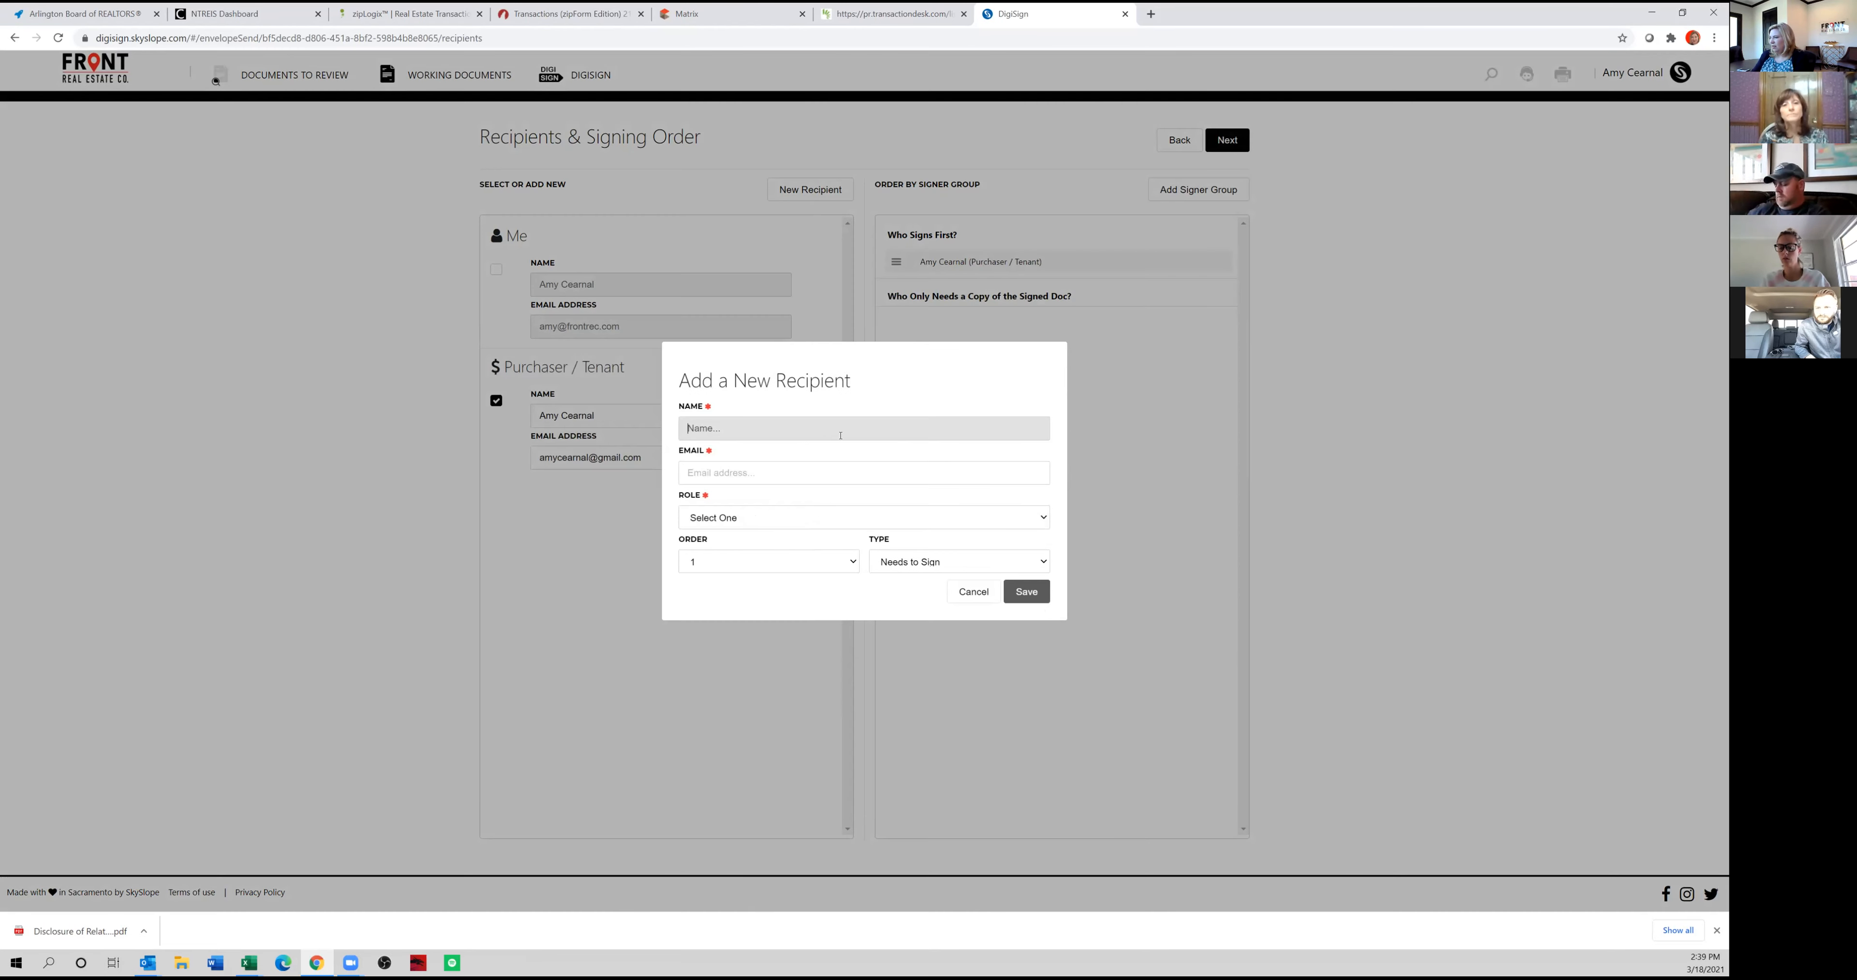
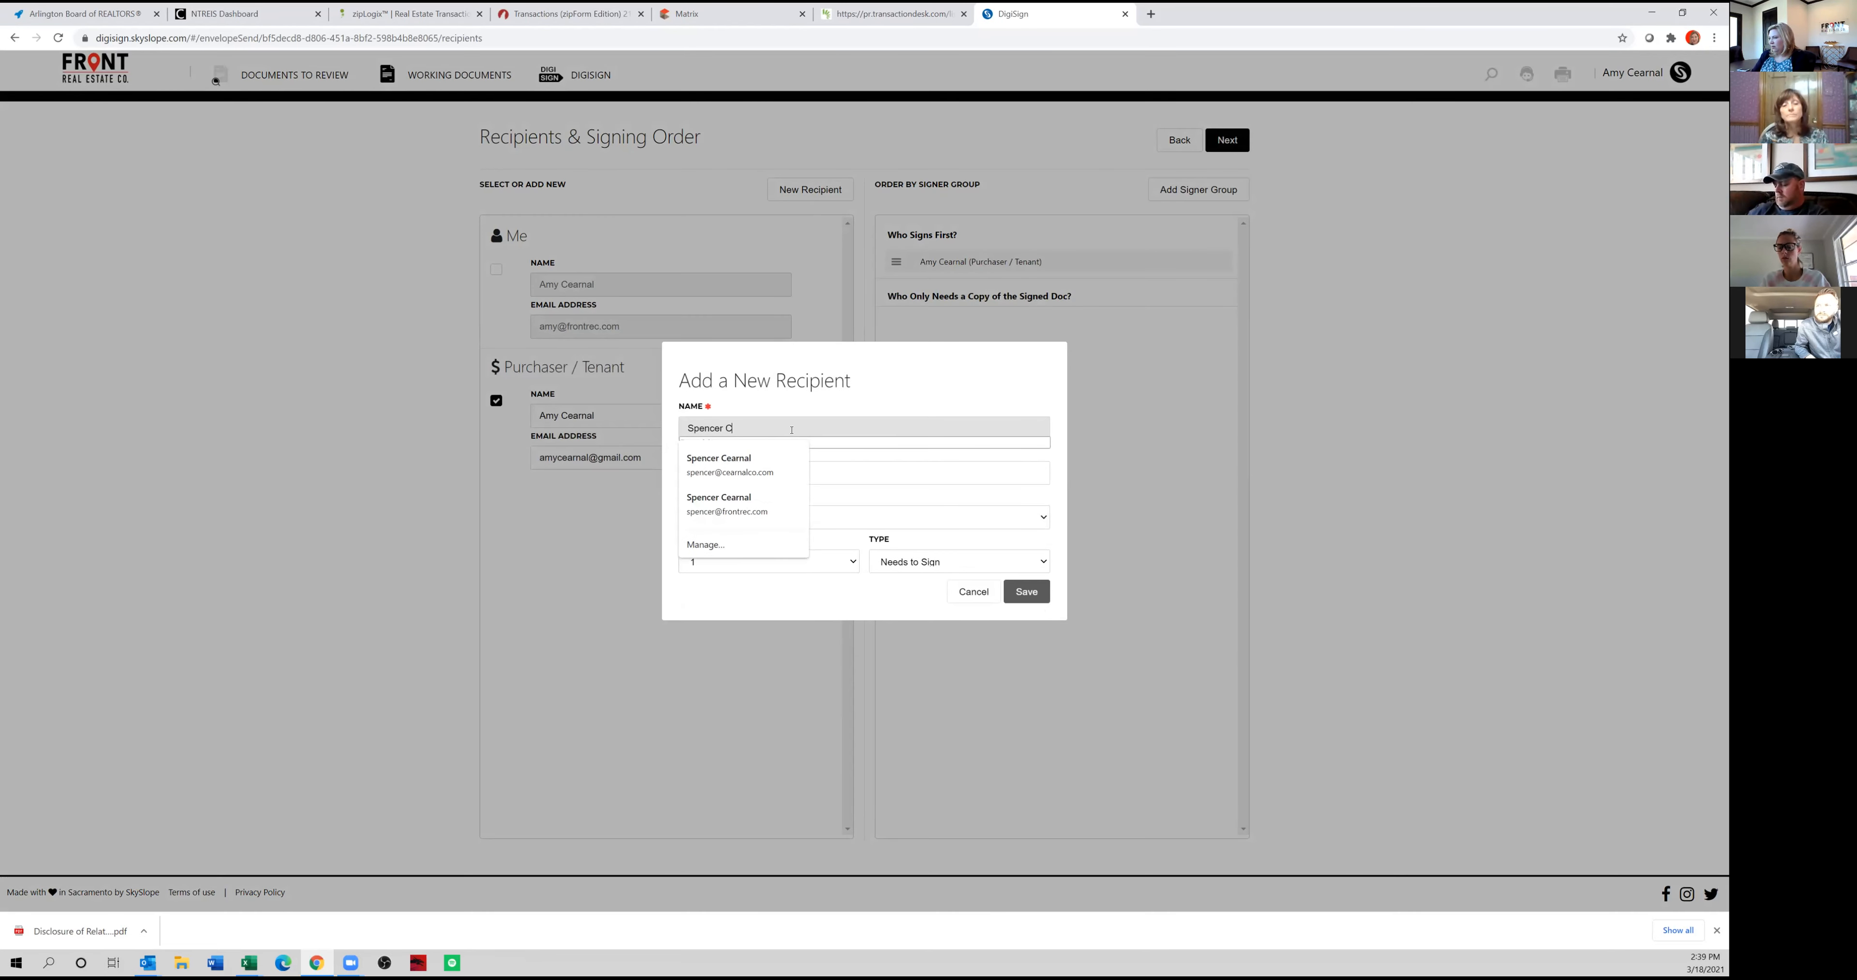
{"action": "left_click", "coordinate": [721, 504]}
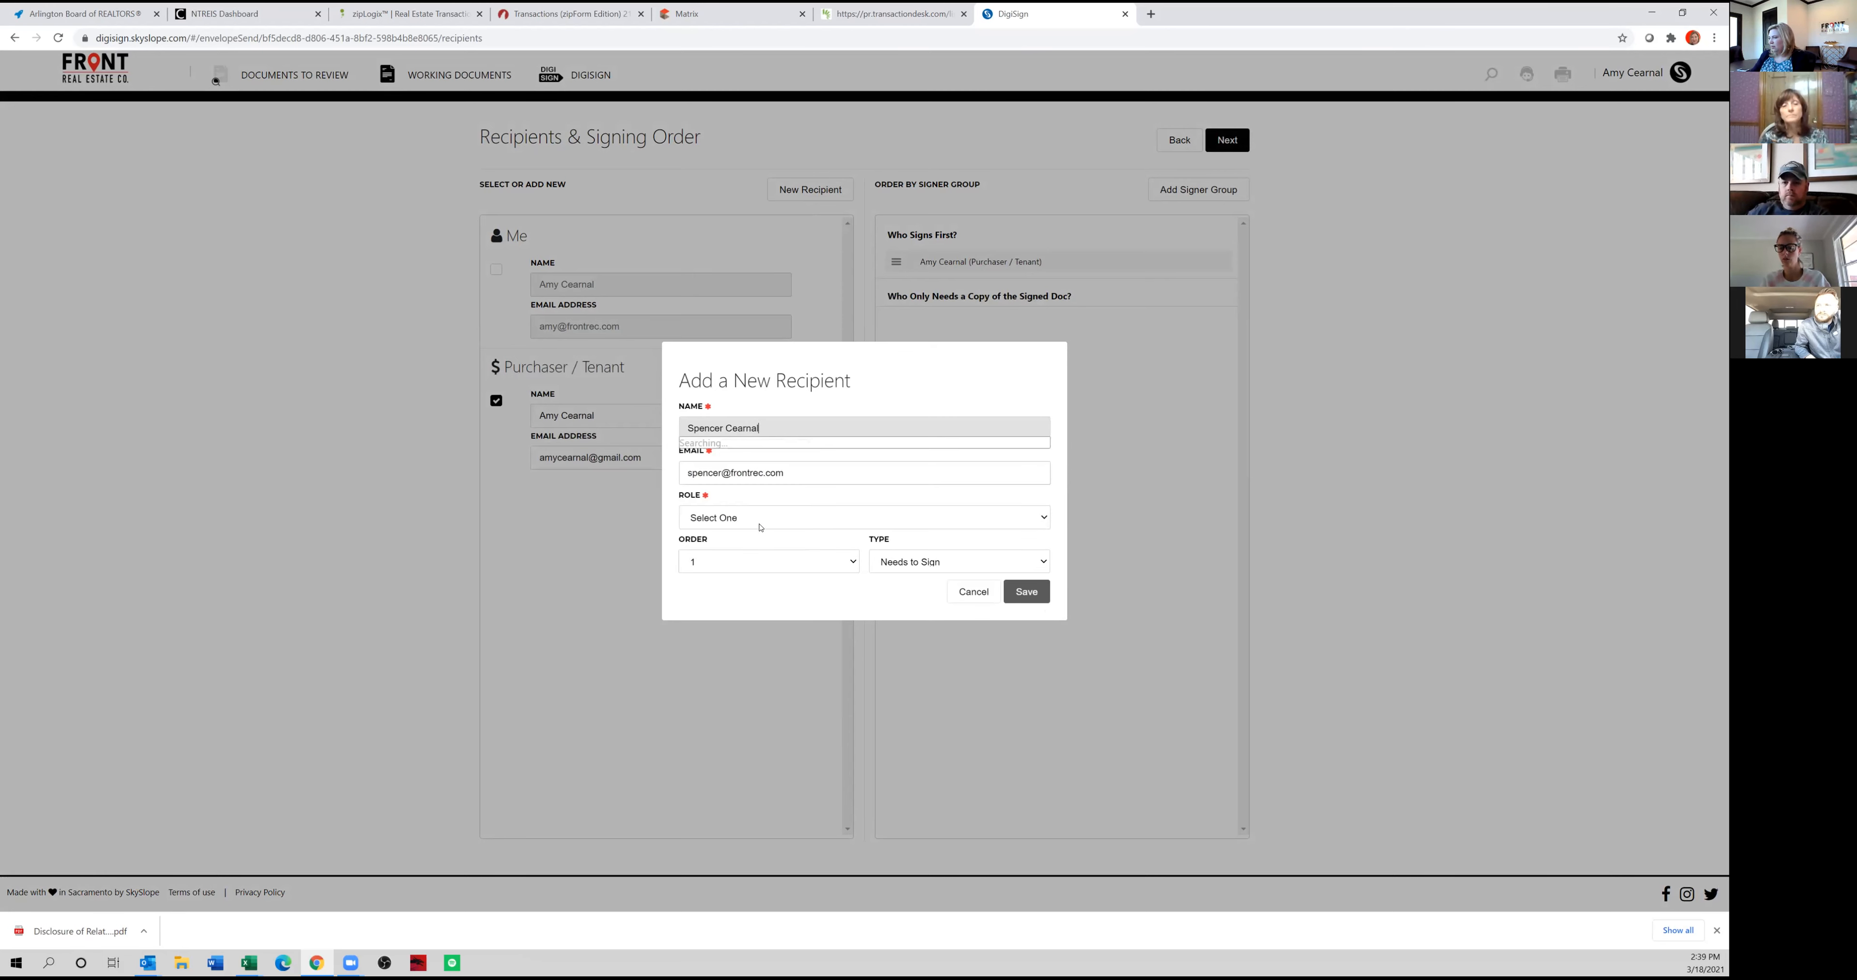
{"action": "left_click", "coordinate": [721, 516]}
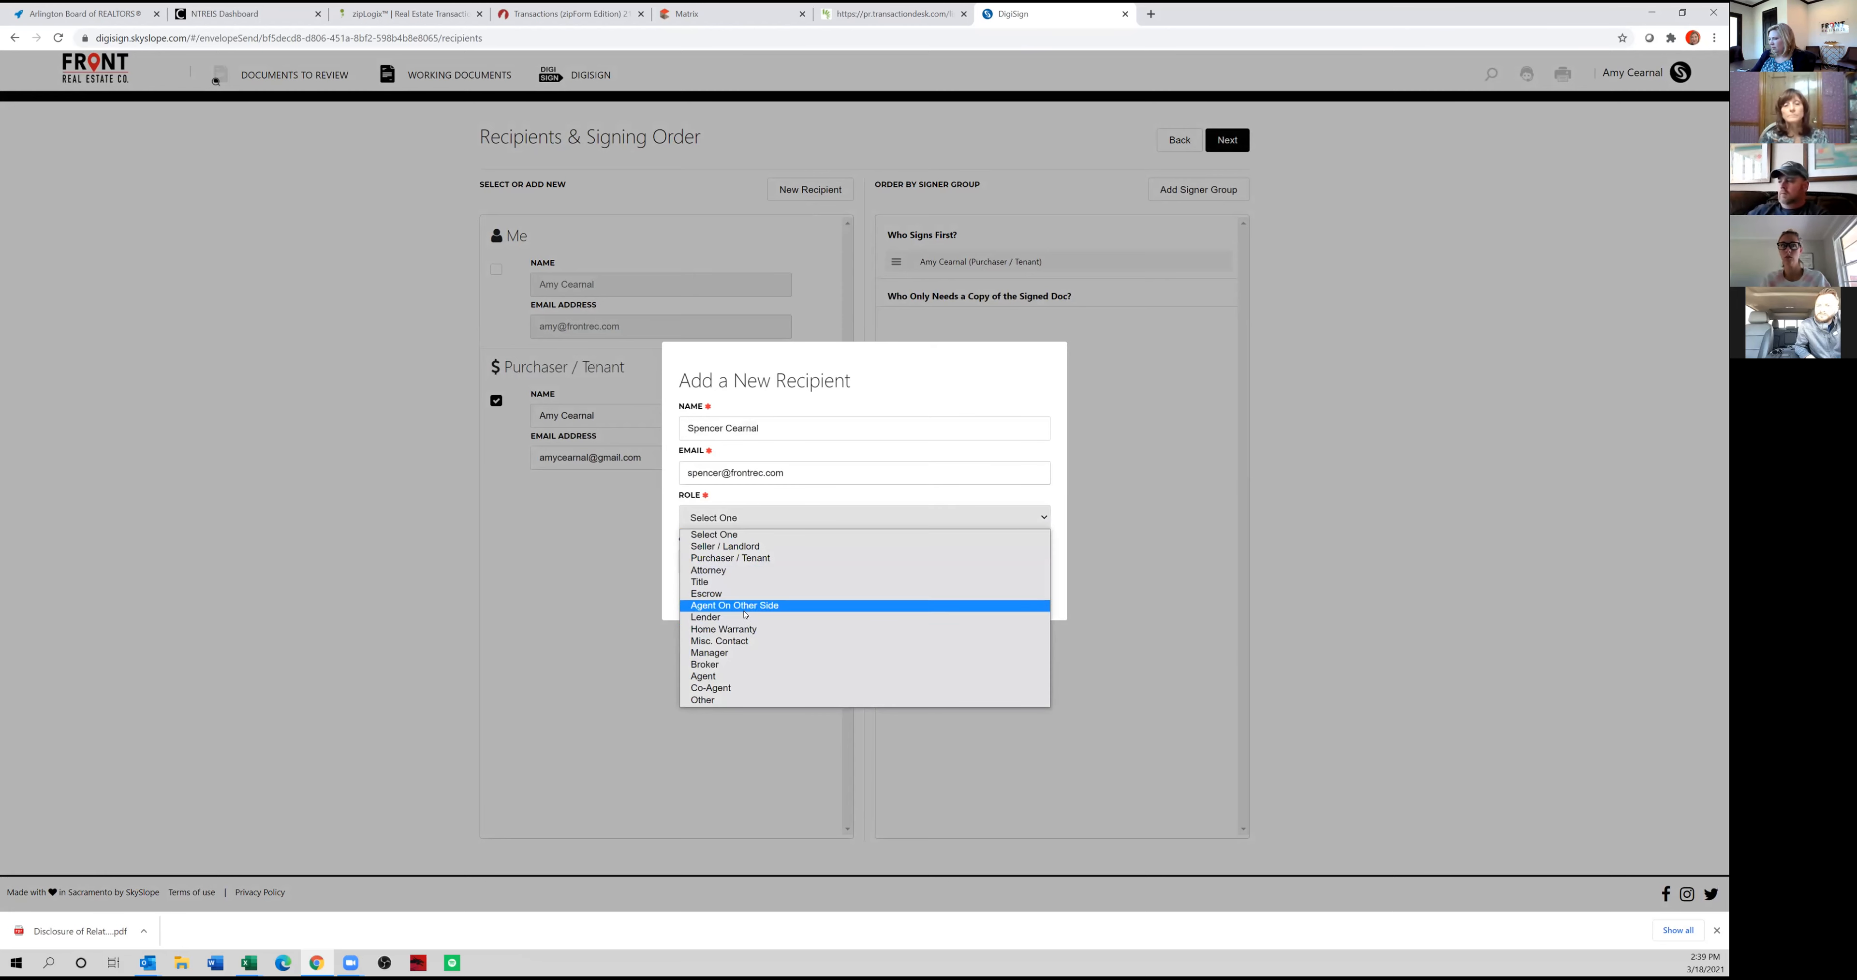
{"action": "left_click", "coordinate": [743, 663]}
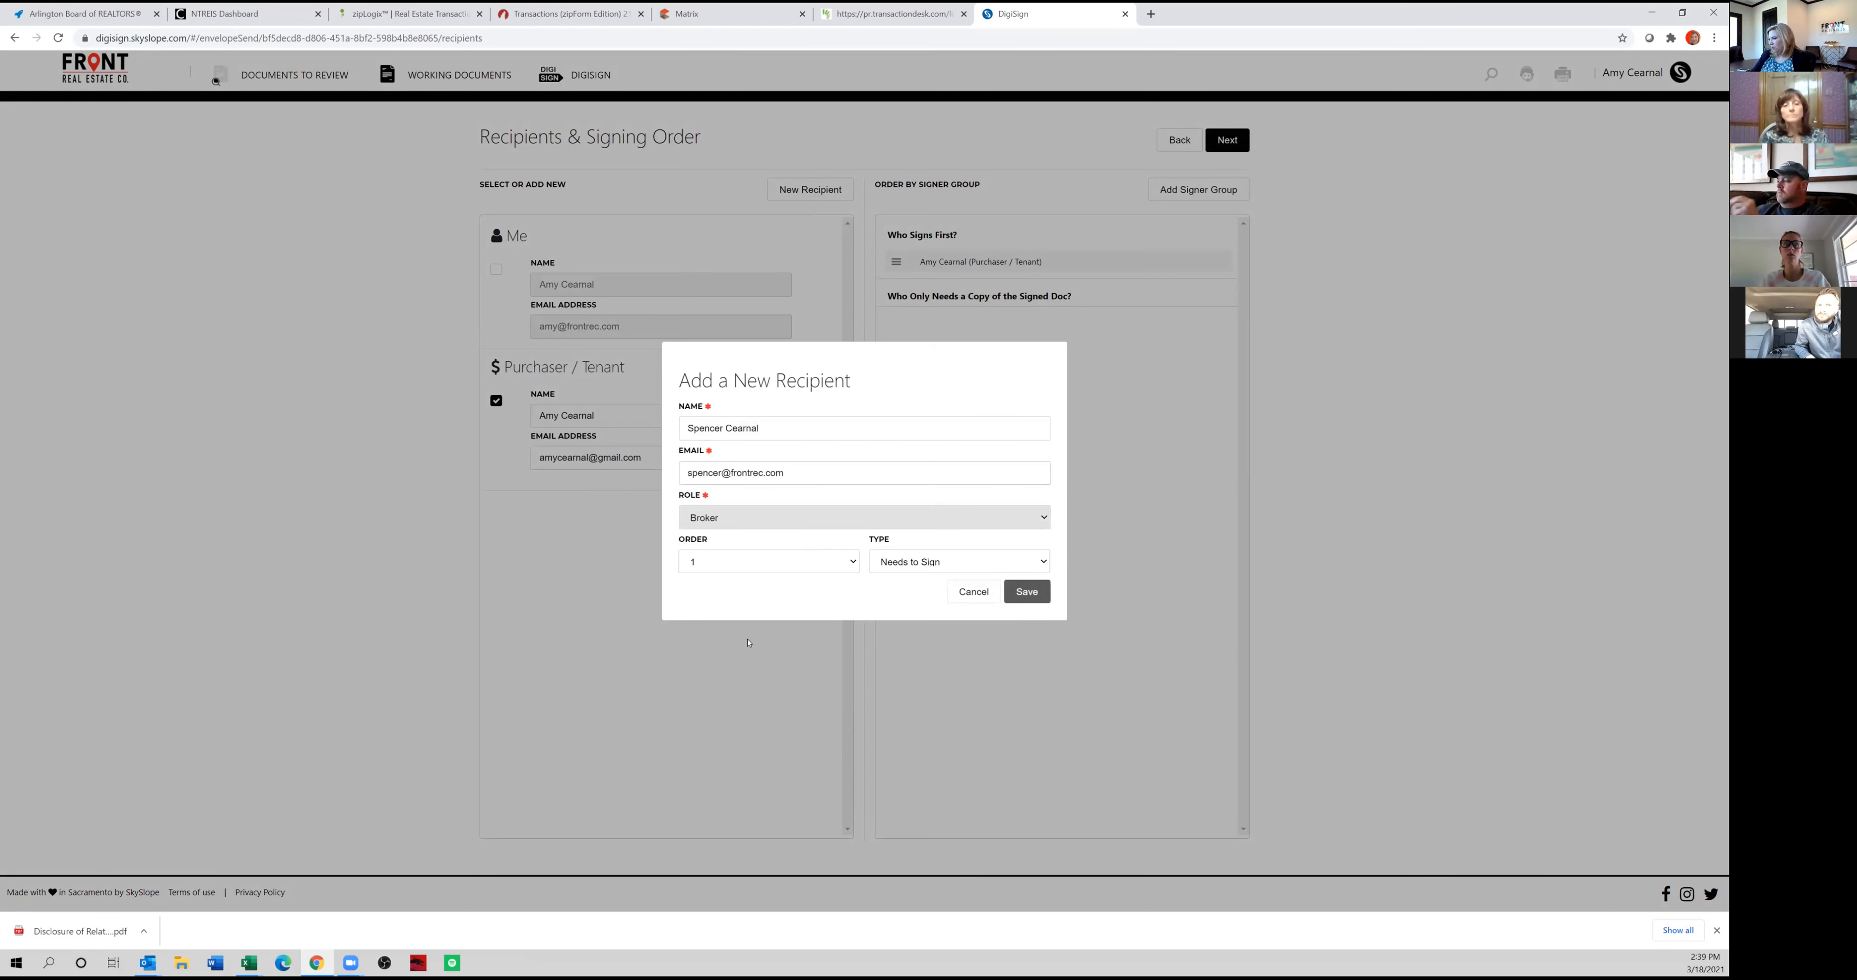
{"action": "left_click", "coordinate": [1043, 595]}
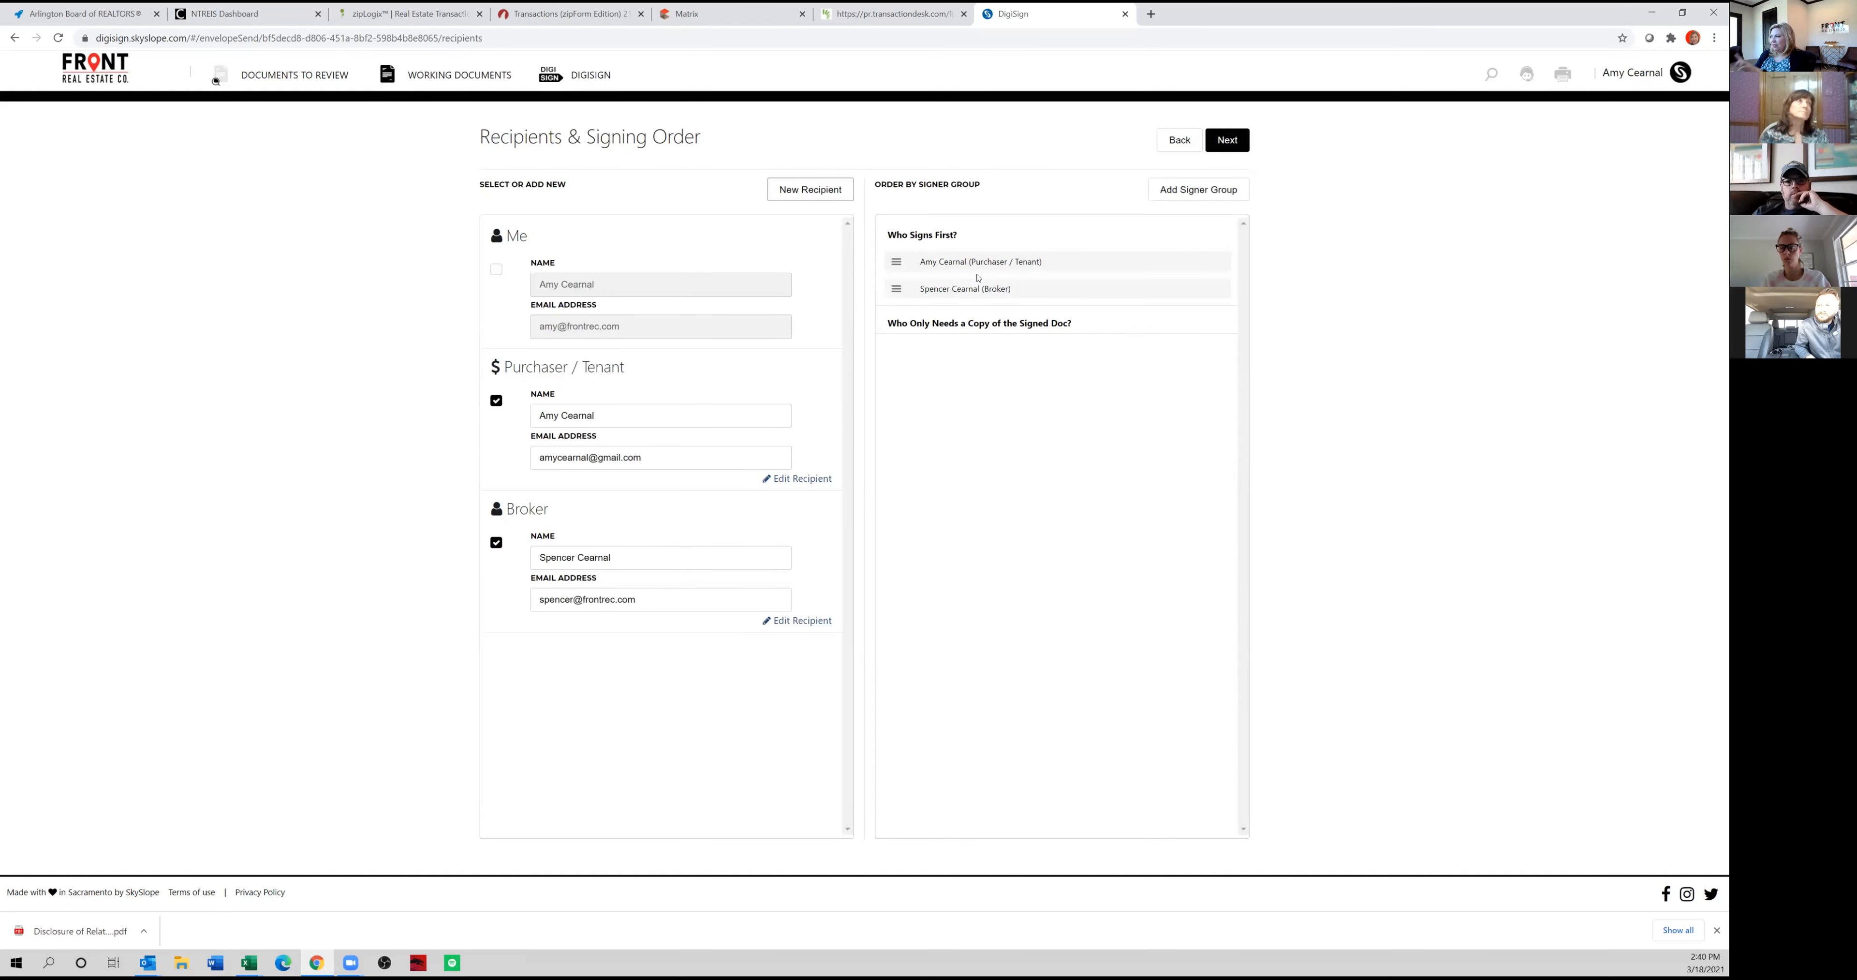
{"action": "left_click_drag", "start_coordinate": [896, 288], "coordinate": [894, 284]}
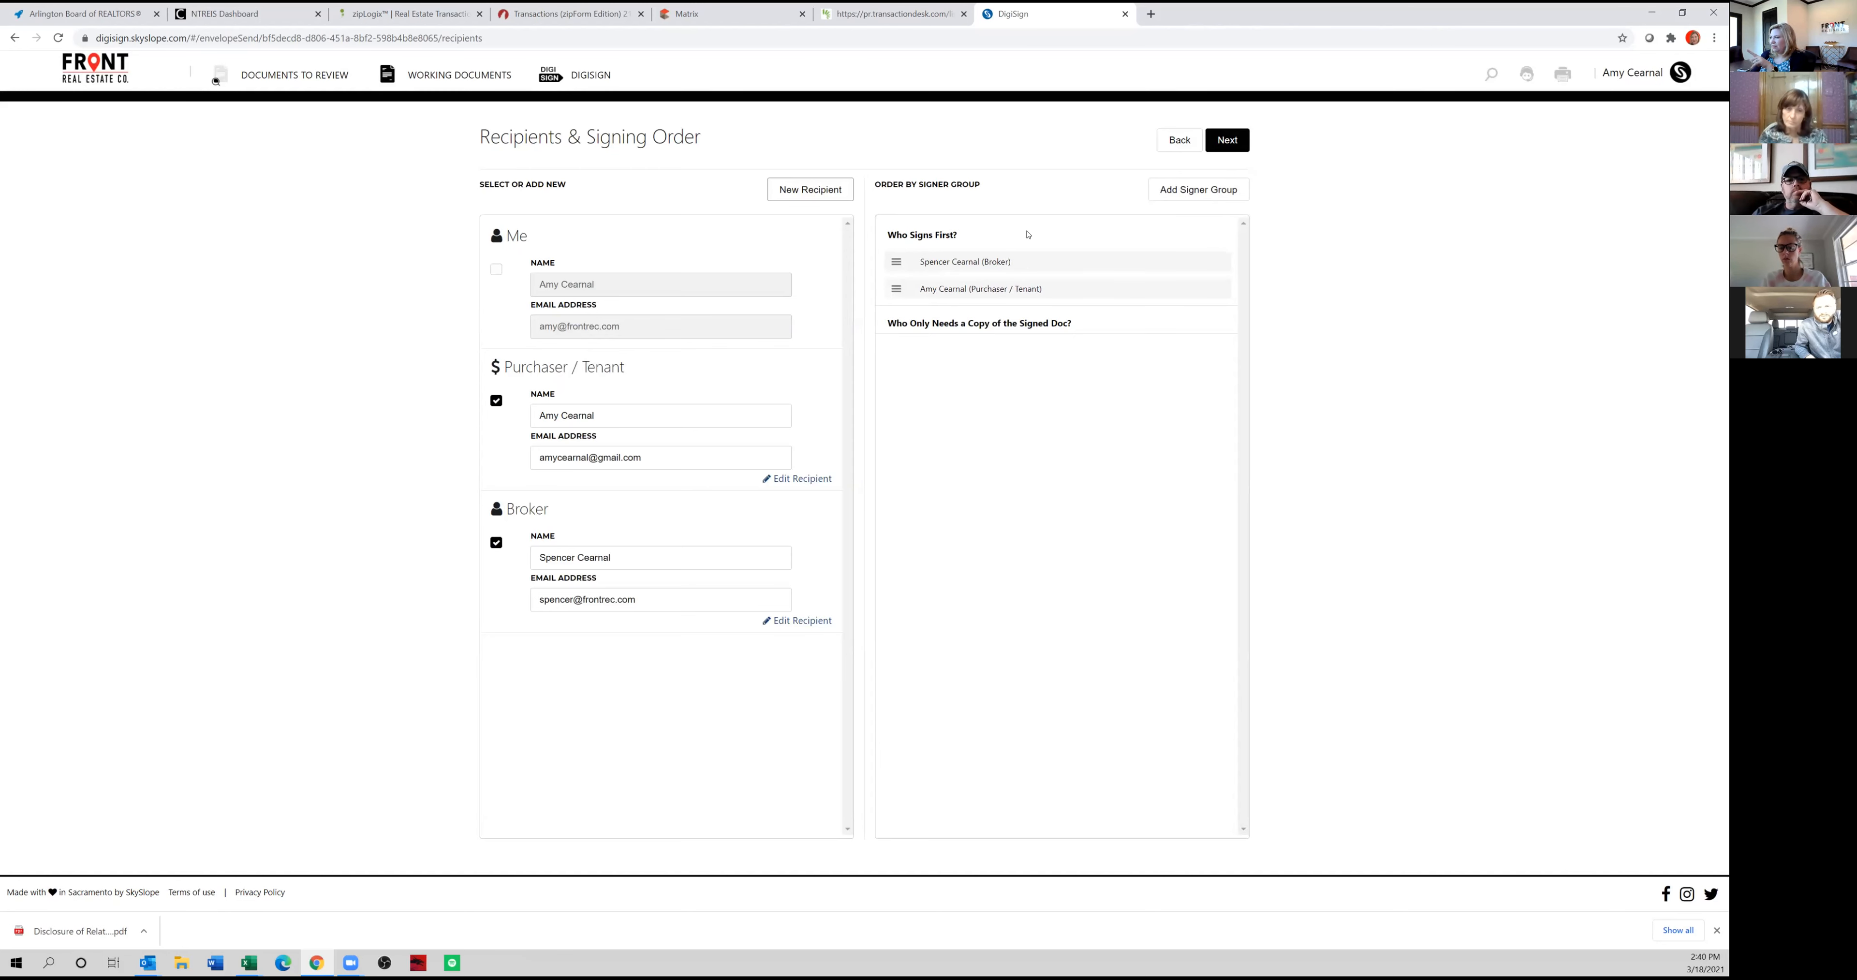
{"action": "left_click", "coordinate": [1234, 141]}
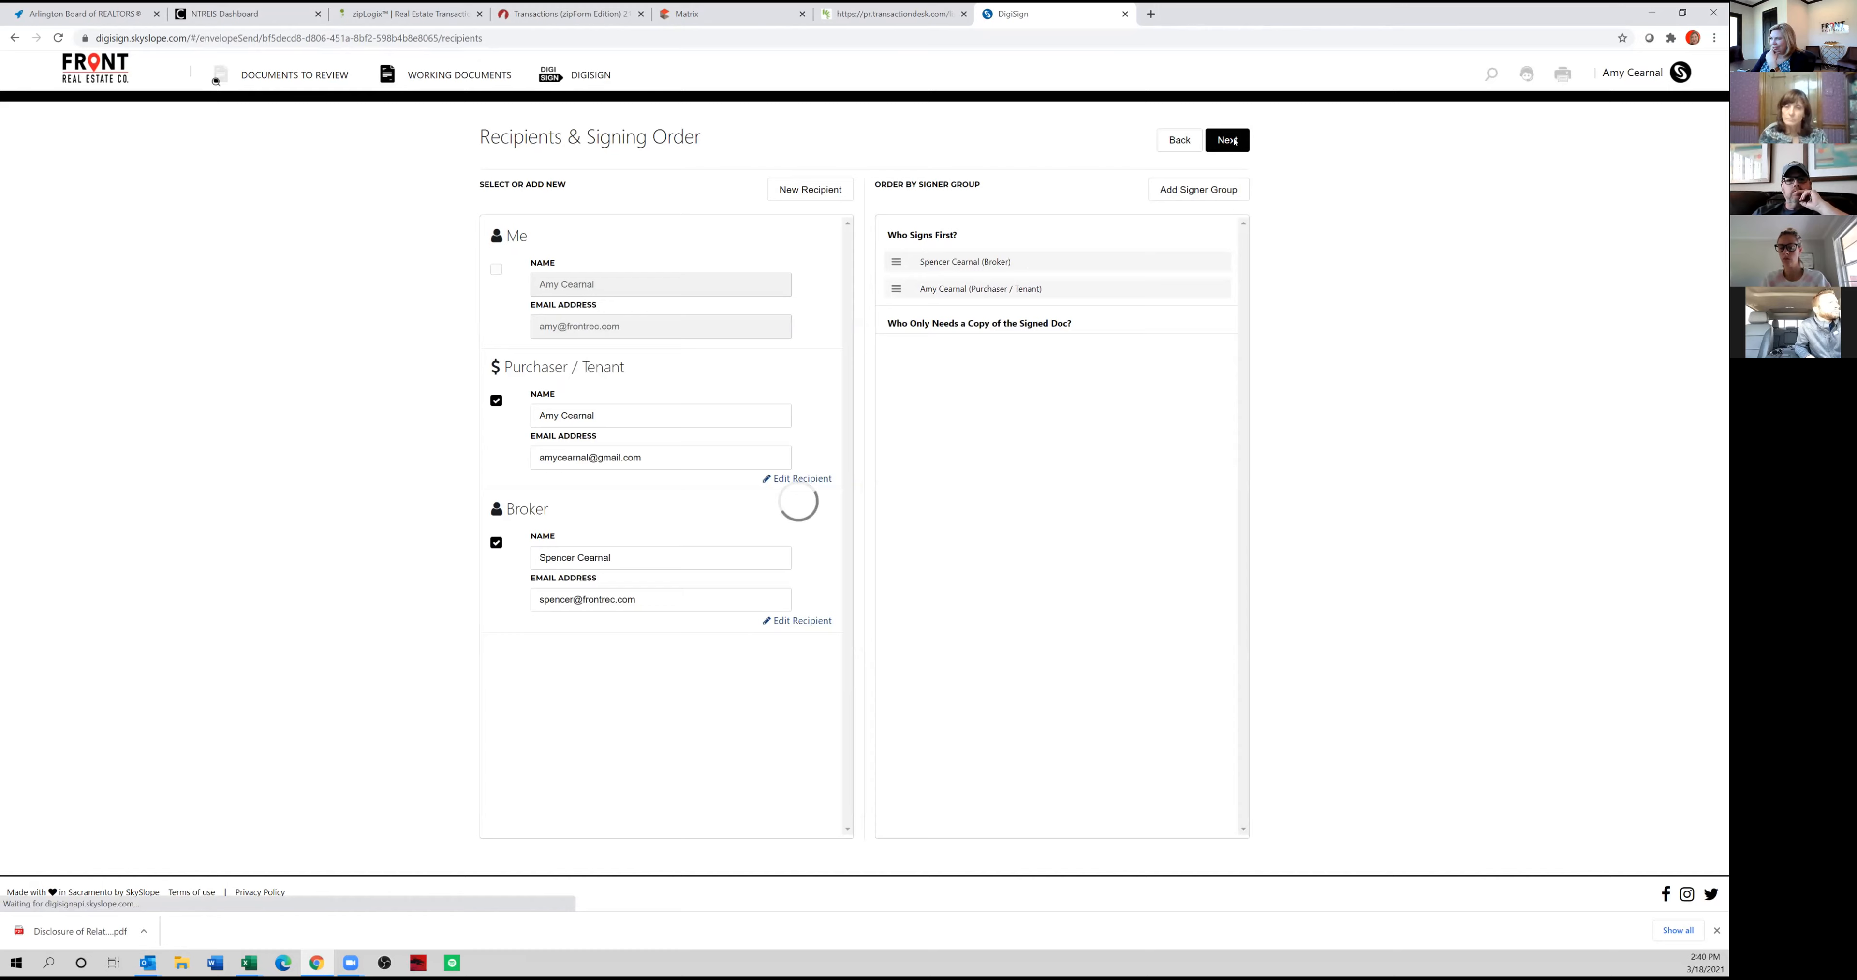
Place the purchaser's initials and date-signed fields on the buyer initials and date lines of page 1.
{"action": "scroll", "coordinate": [860, 394], "scroll_direction": "down", "scroll_amount": 15}
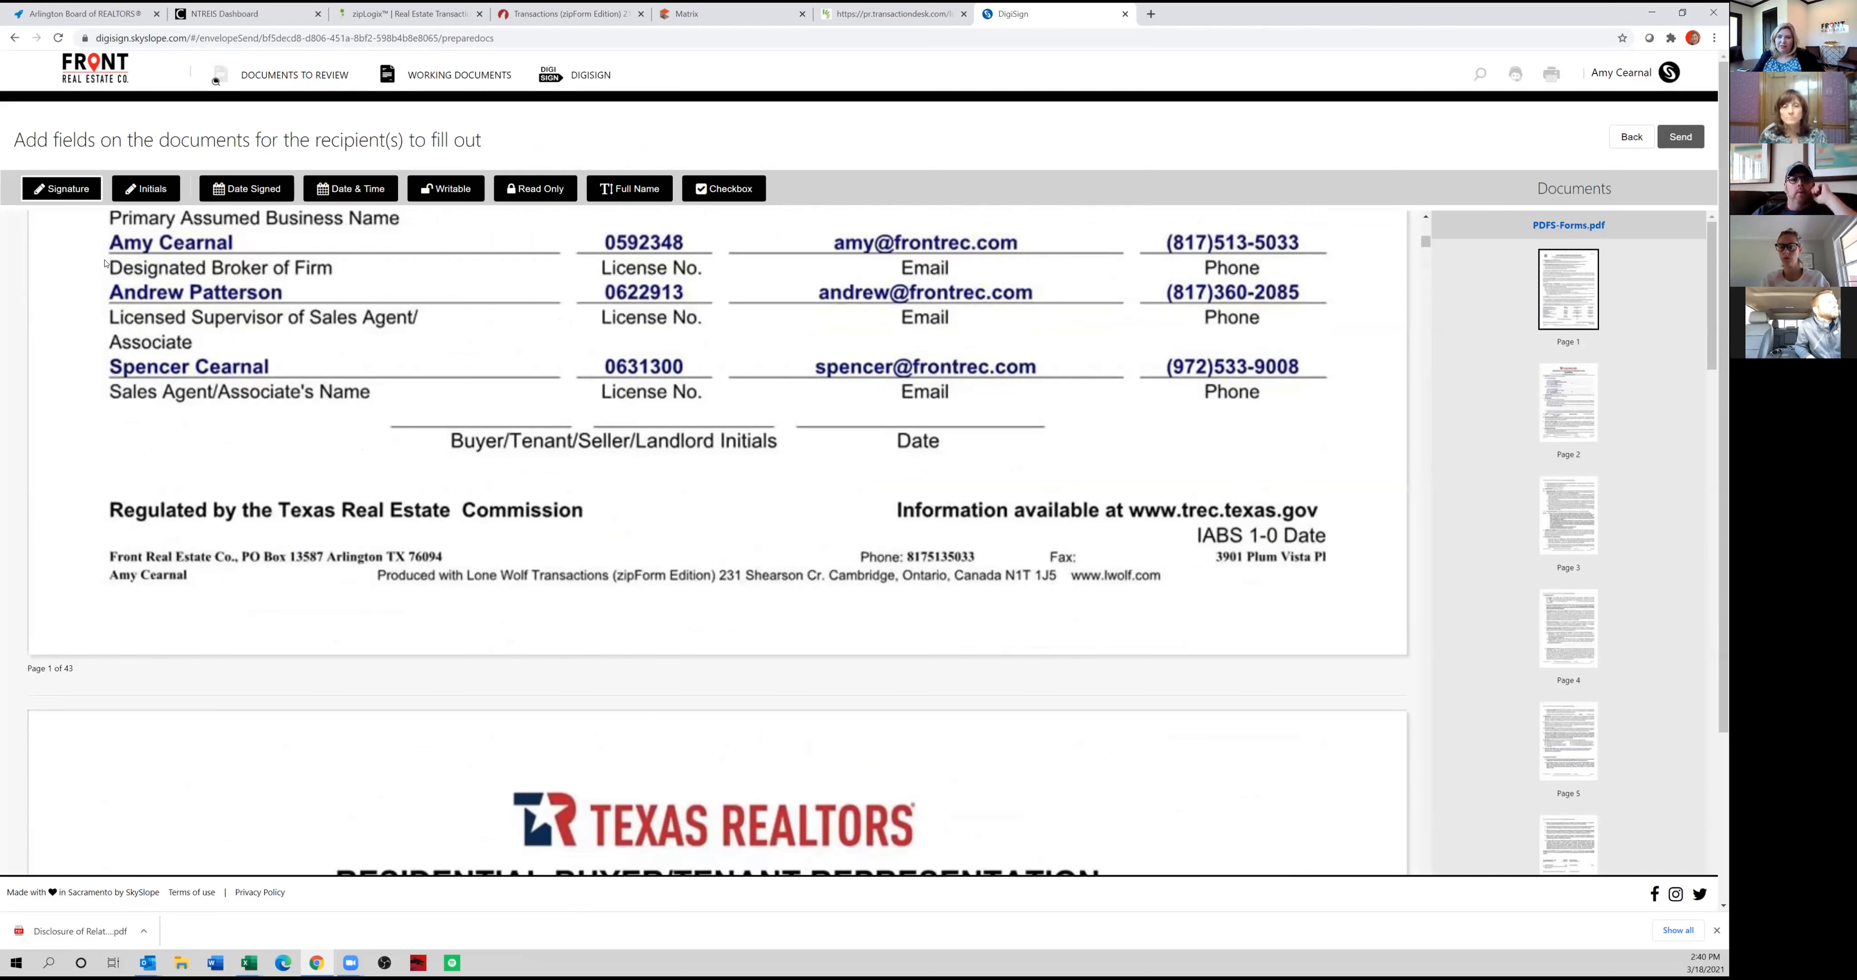
{"action": "left_click", "coordinate": [155, 191]}
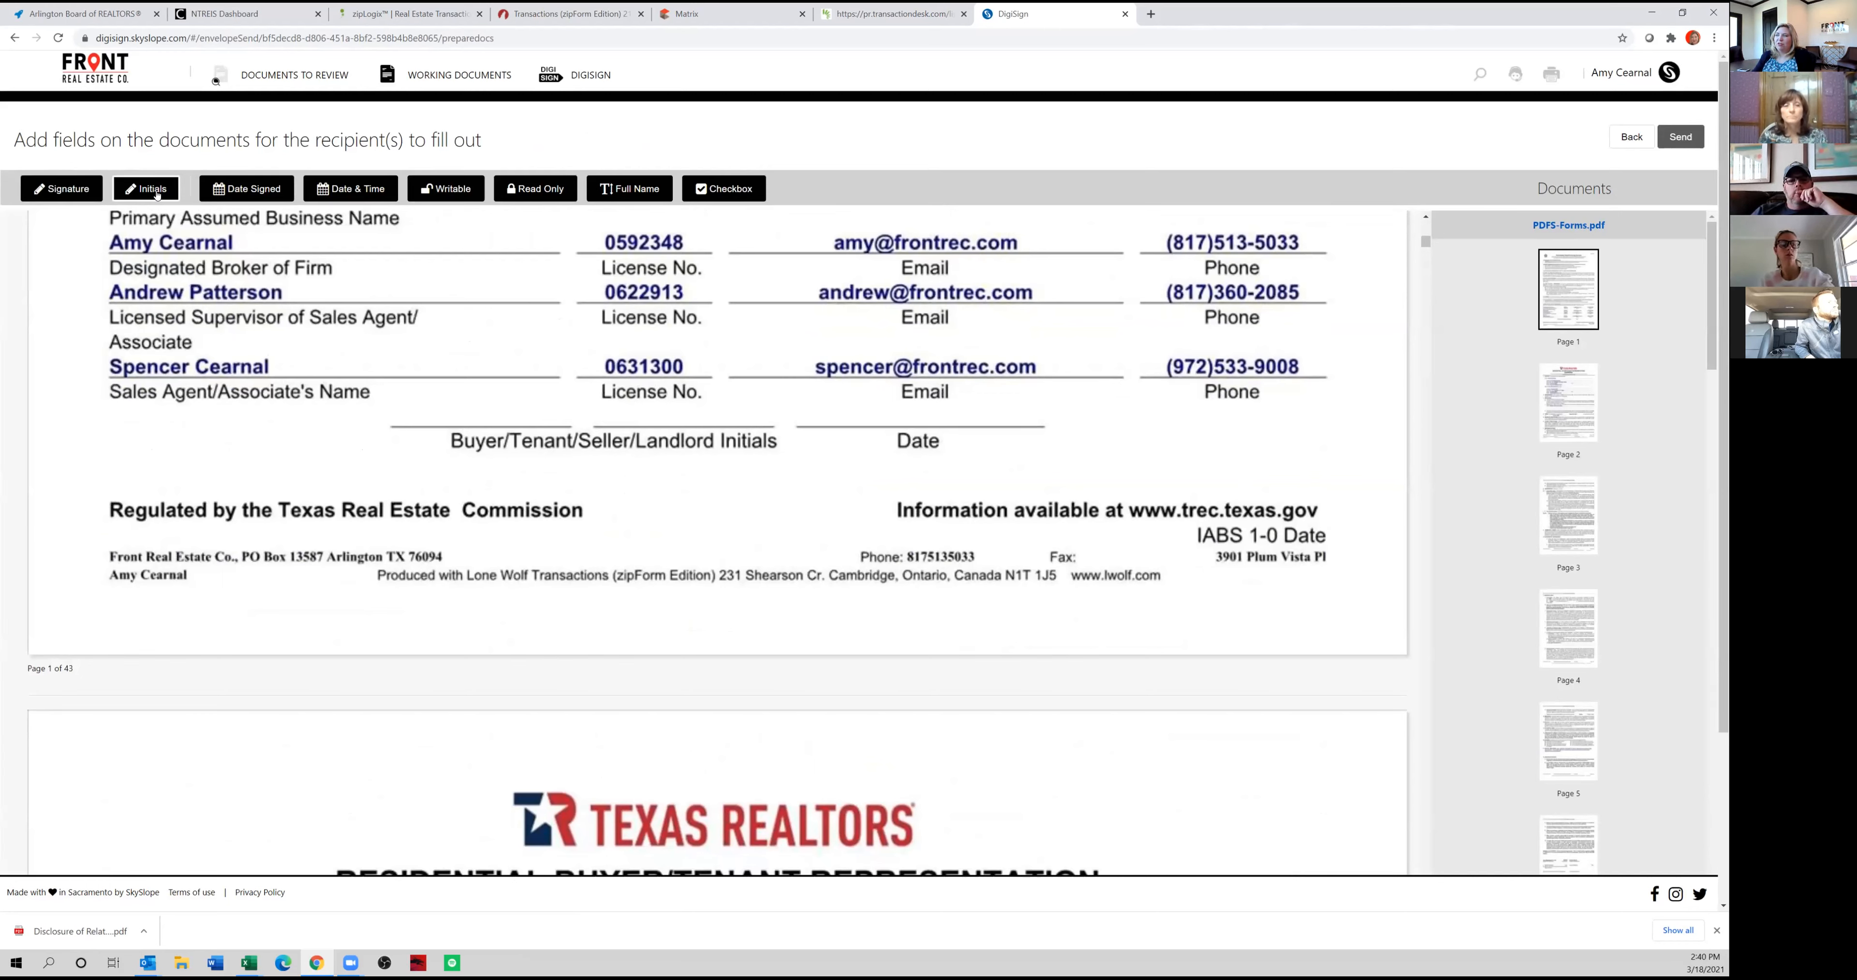
{"action": "left_click", "coordinate": [492, 408]}
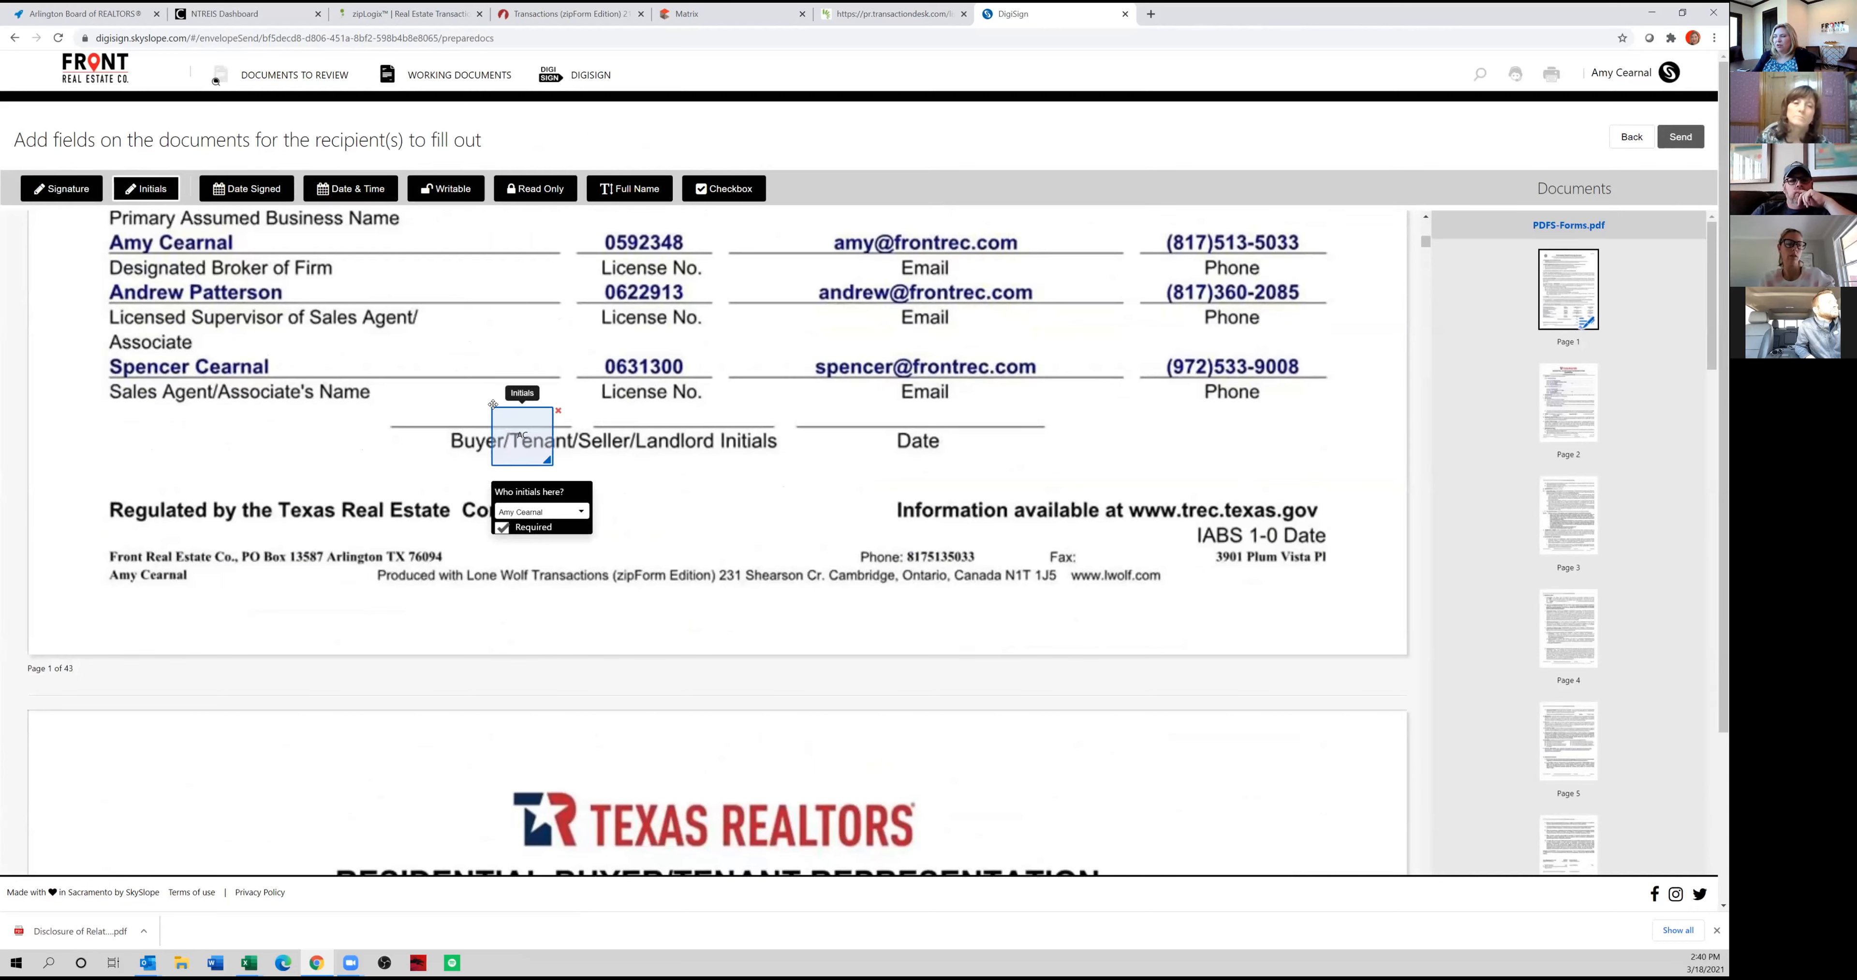
{"action": "left_click_drag", "start_coordinate": [516, 414], "coordinate": [468, 390]}
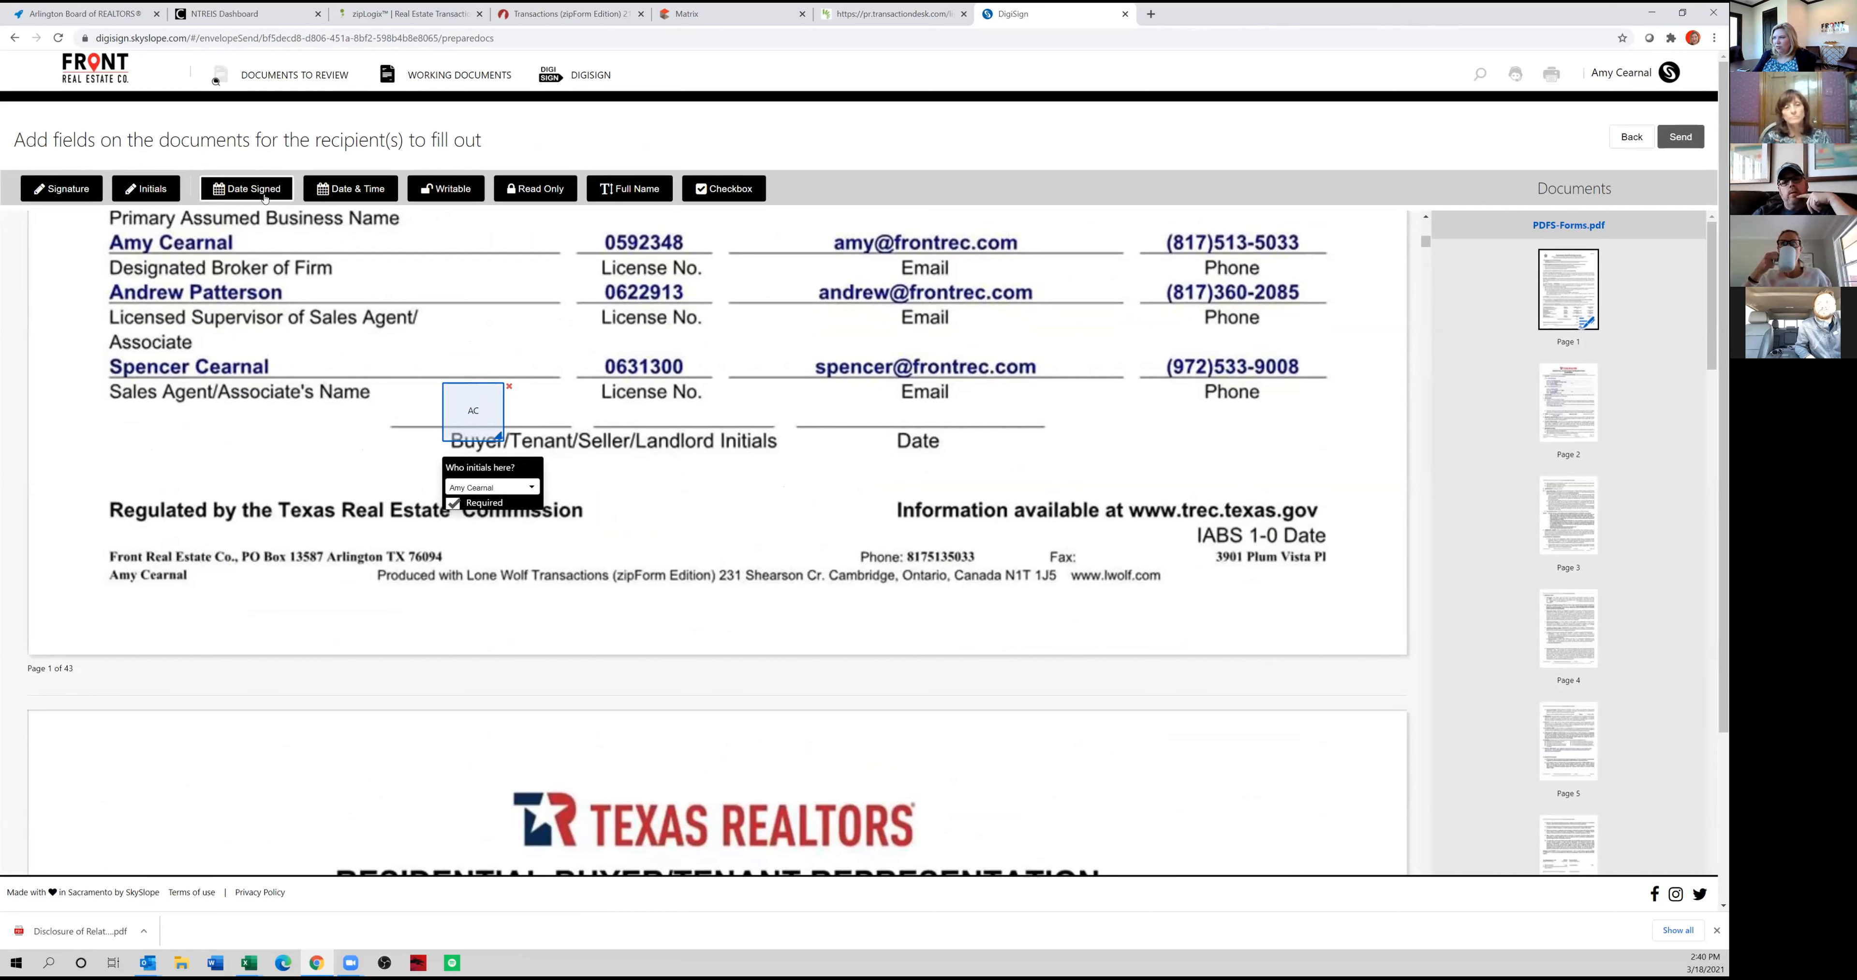
{"action": "left_click", "coordinate": [796, 398]}
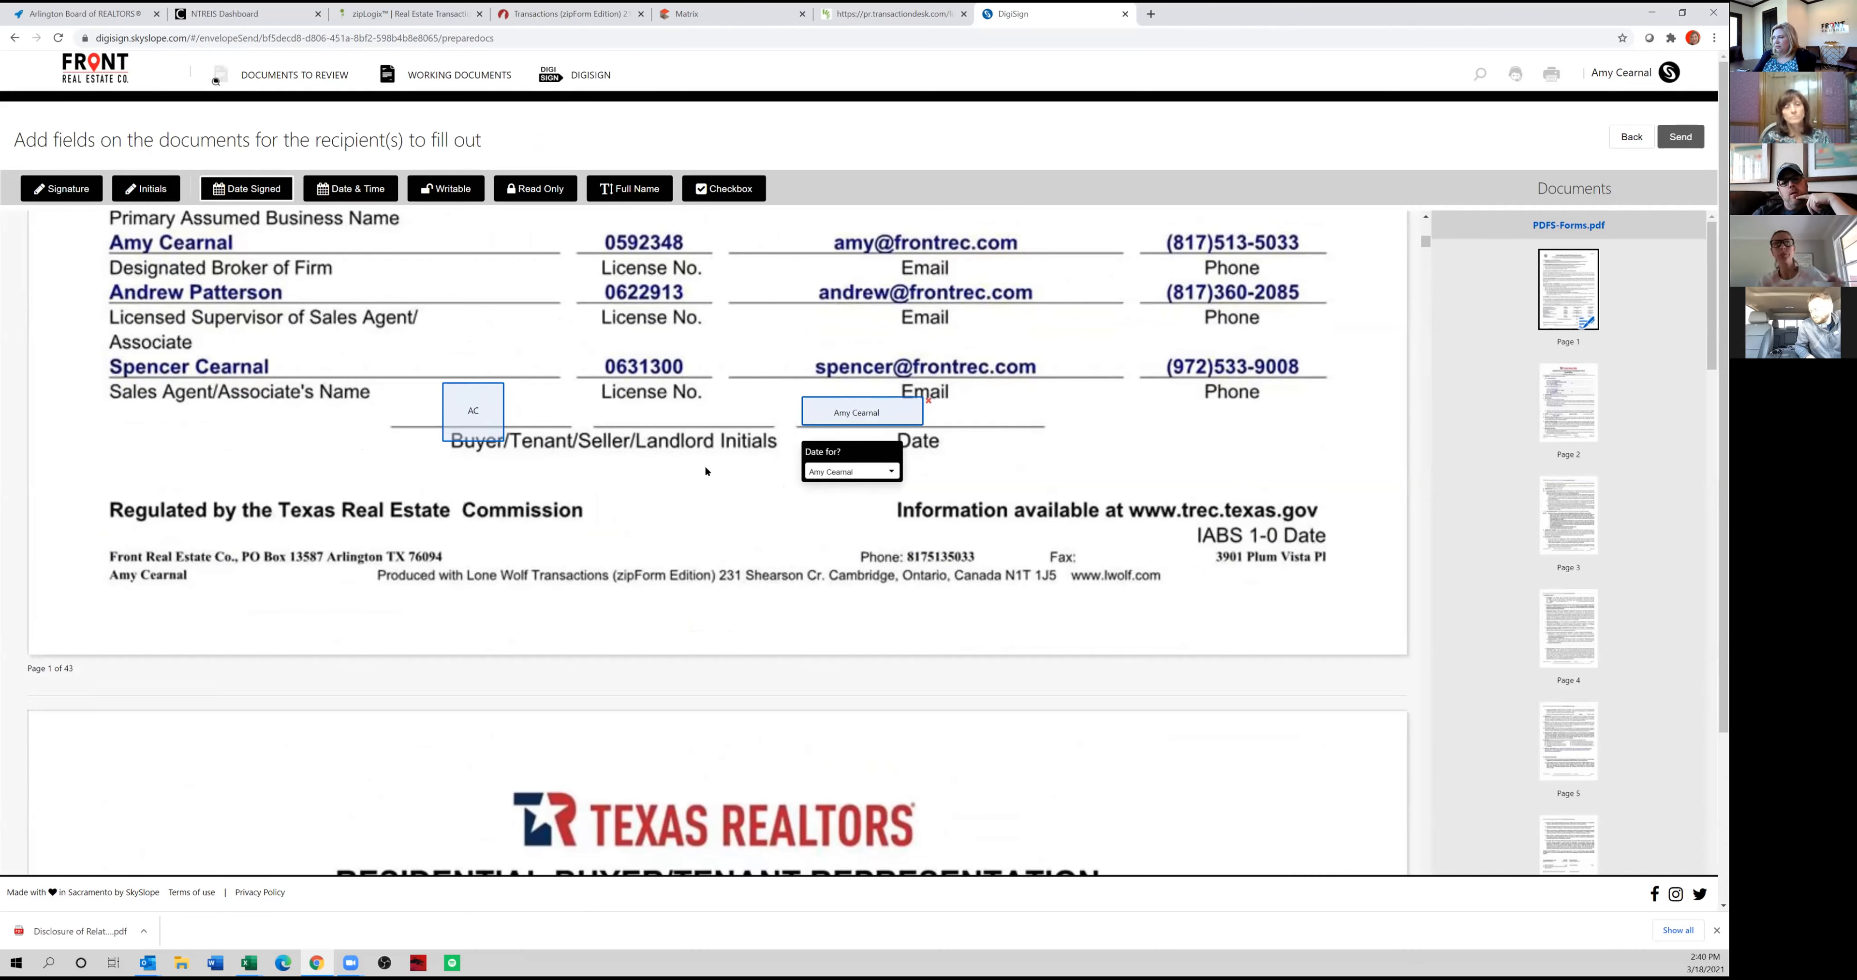
Add initials fields on page 2 of the file, the client line for the purchaser and the Broker/Associate line for the broker.
{"action": "scroll", "coordinate": [701, 513], "scroll_direction": "down", "scroll_amount": 1}
{"action": "scroll", "coordinate": [701, 513], "scroll_direction": "down", "scroll_amount": 18}
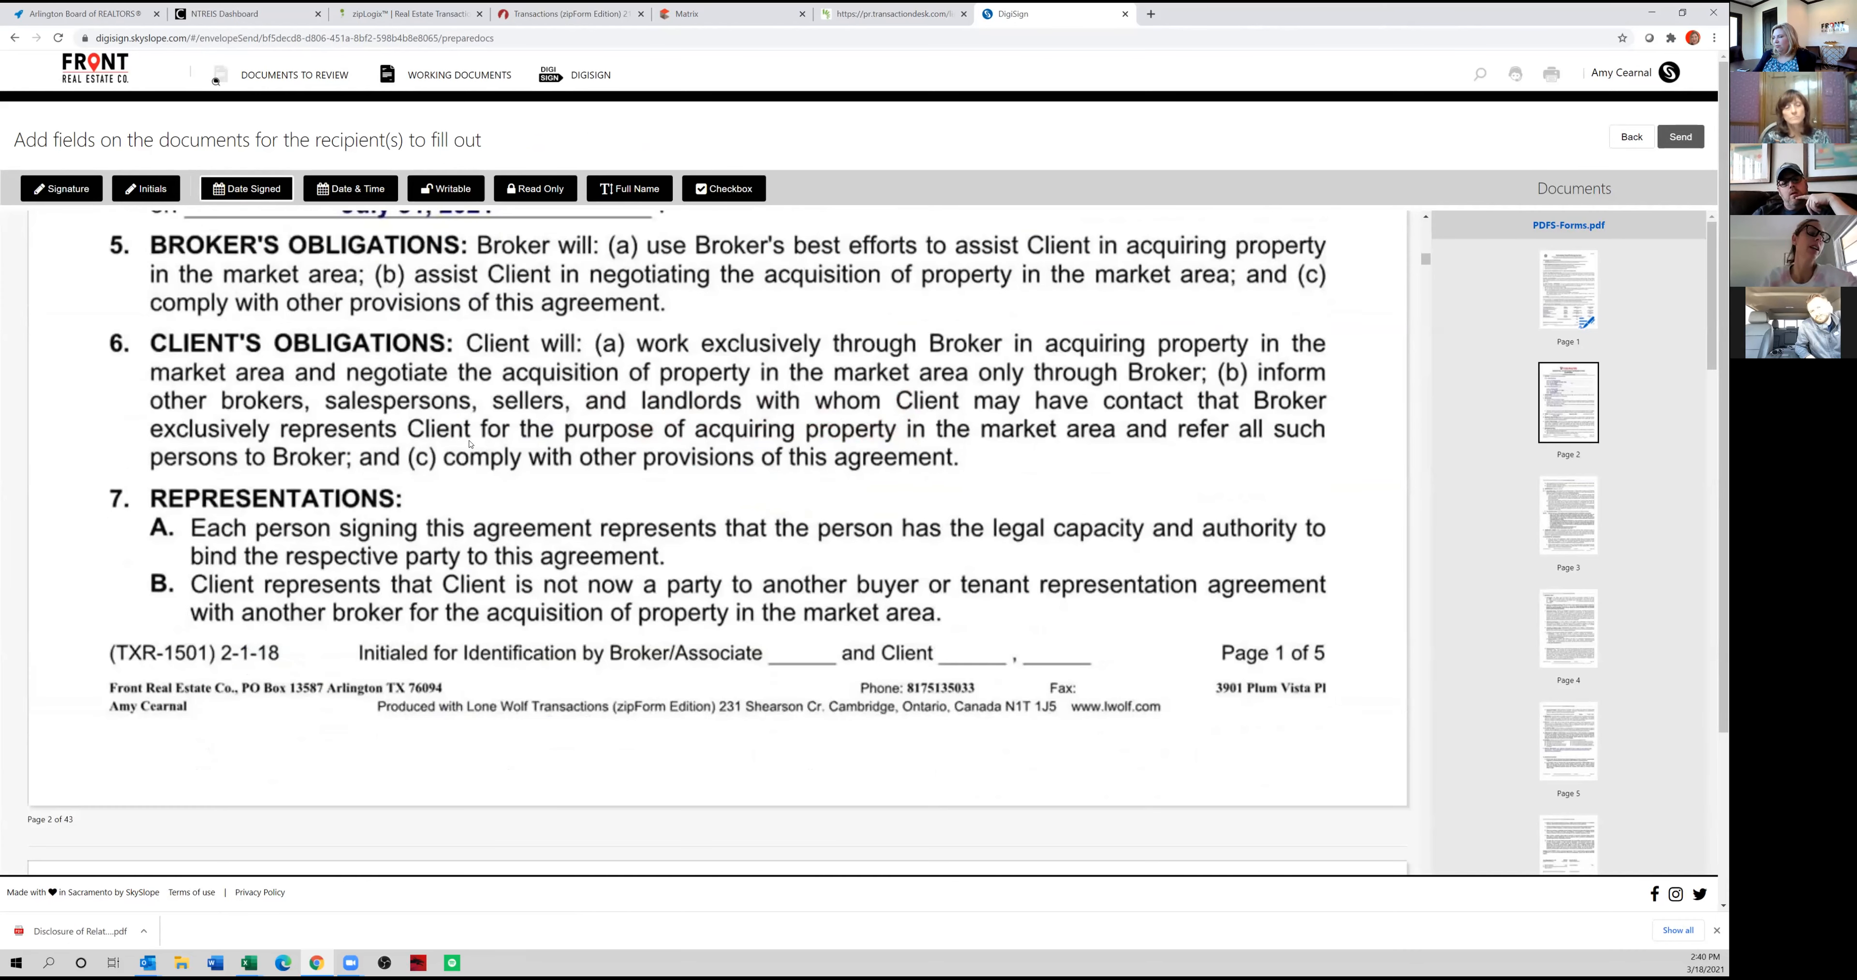
{"action": "left_click", "coordinate": [145, 189]}
{"action": "left_click", "coordinate": [967, 641]}
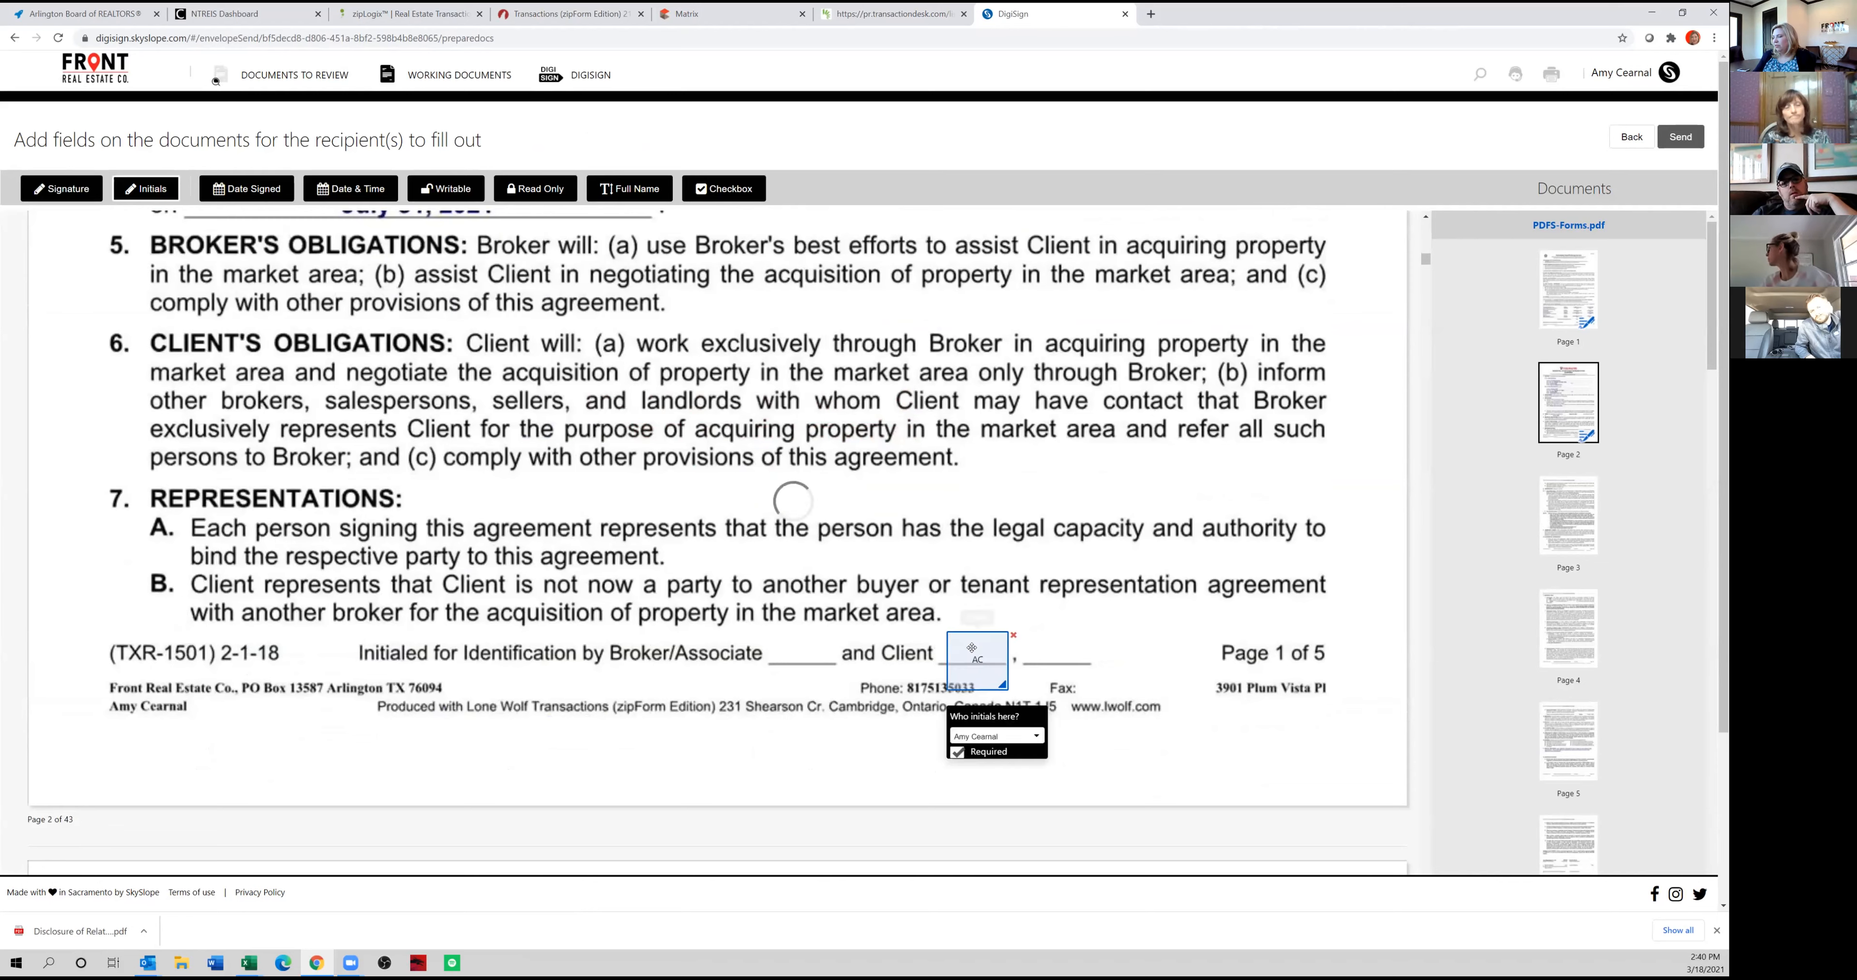
{"action": "left_click", "coordinate": [860, 645]}
{"action": "left_click_drag", "start_coordinate": [859, 644], "coordinate": [784, 645]}
{"action": "left_click", "coordinate": [812, 728]}
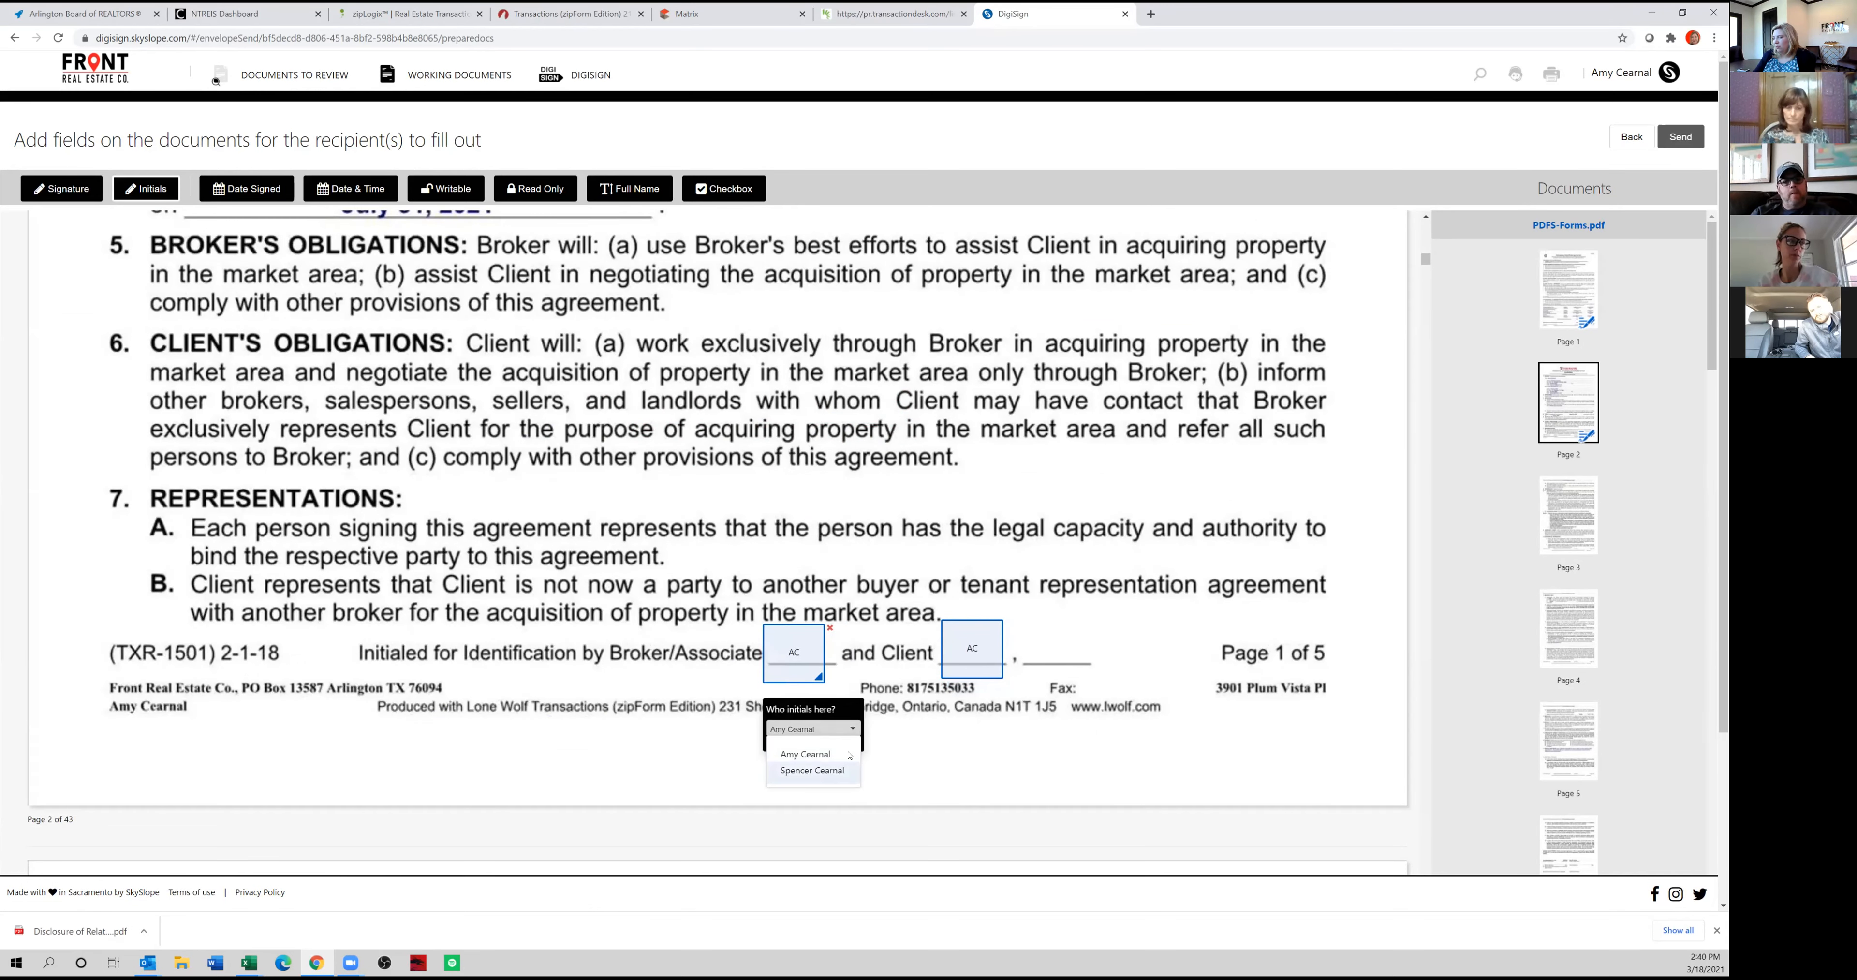
{"action": "left_click", "coordinate": [800, 772]}
Place initials fields in the footer of page 3, assigning the Broker/Associate line to the broker and the client line to the purchaser.
{"action": "scroll", "coordinate": [920, 682], "scroll_direction": "down", "scroll_amount": 20}
{"action": "left_click", "coordinate": [787, 541]}
{"action": "left_click_drag", "start_coordinate": [787, 542], "coordinate": [783, 569]}
{"action": "left_click", "coordinate": [954, 560]}
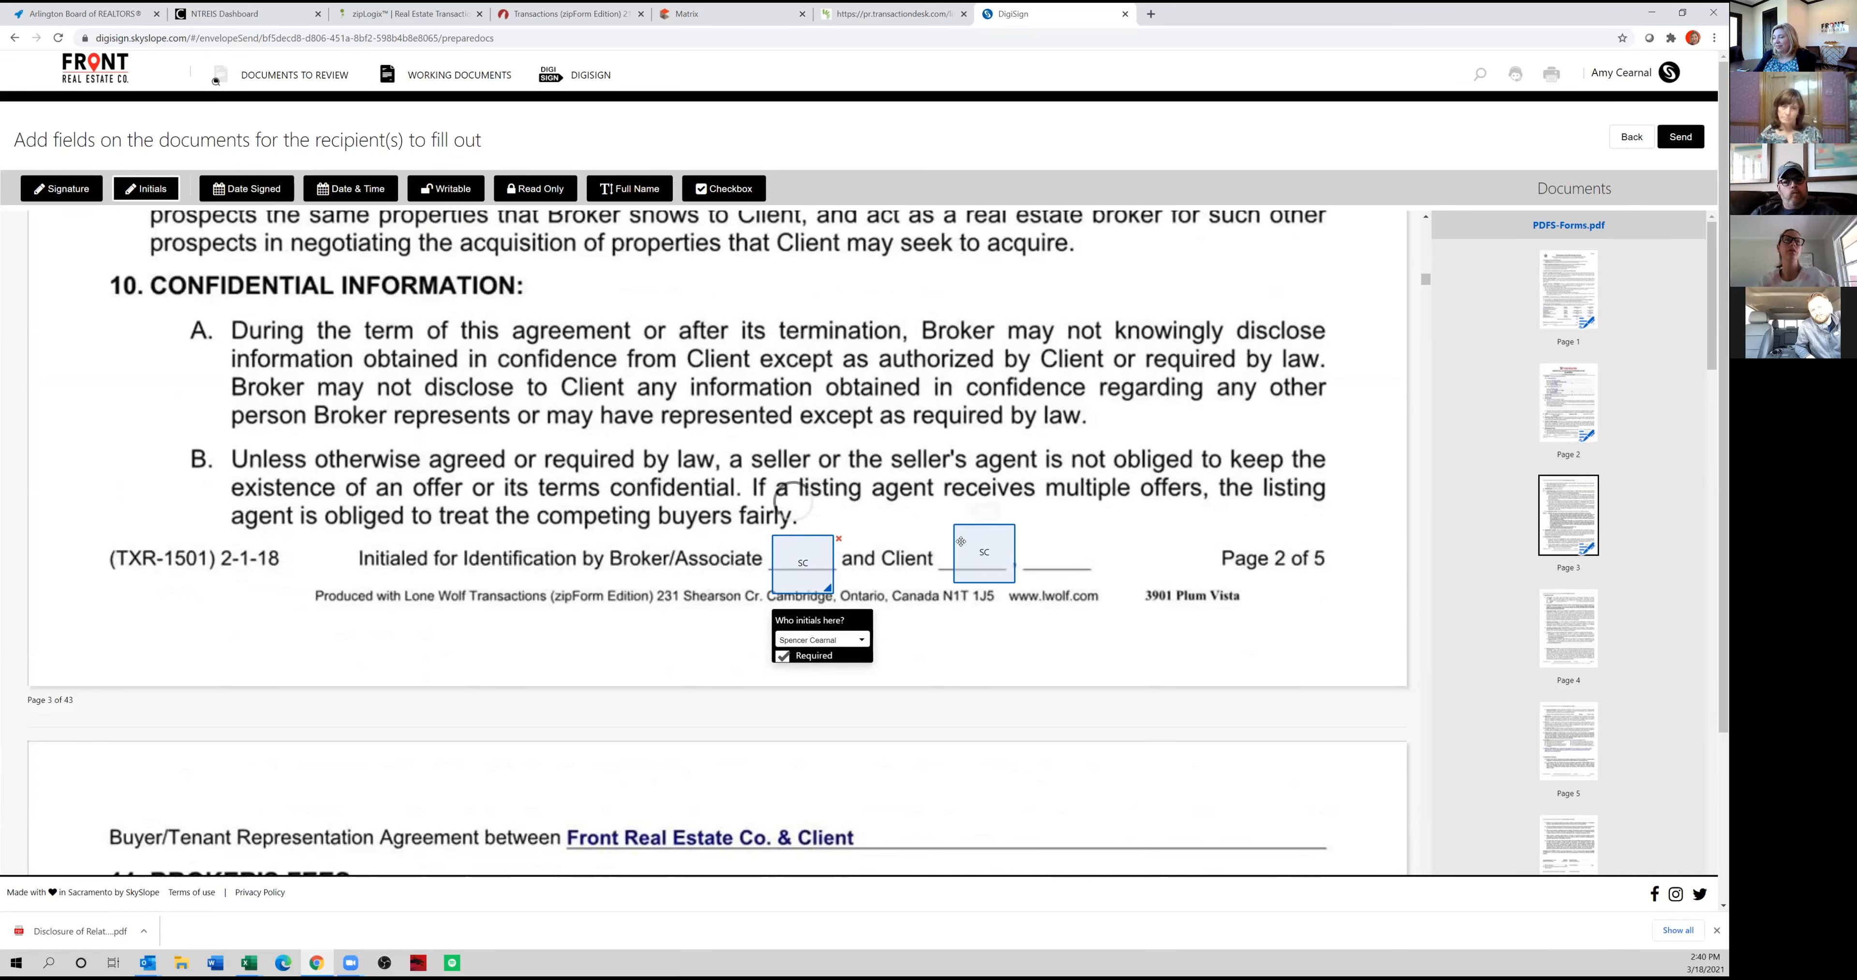
{"action": "left_click_drag", "start_coordinate": [953, 561], "coordinate": [952, 572]}
{"action": "left_click", "coordinate": [989, 643]}
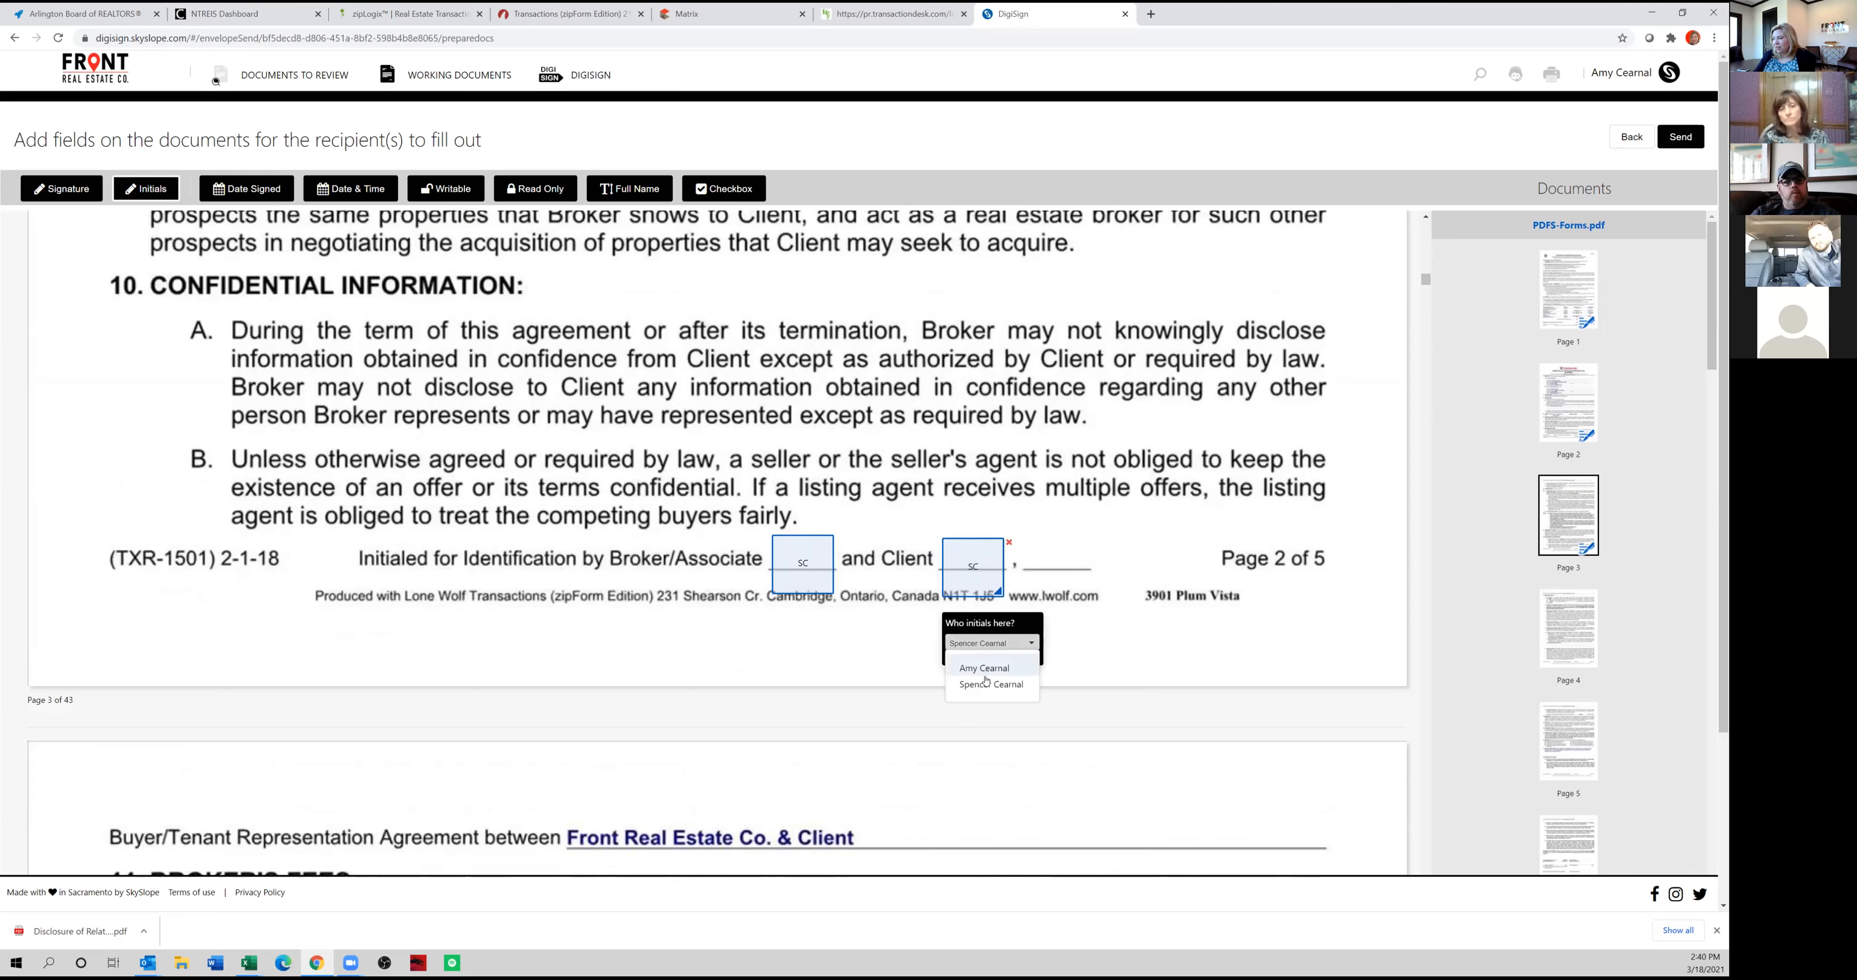
{"action": "left_click", "coordinate": [984, 669]}
Put the purchaser's and the broker's initials fields on the client and Broker/Associate lines of page 4.
{"action": "scroll", "coordinate": [817, 433], "scroll_direction": "down", "scroll_amount": 20}
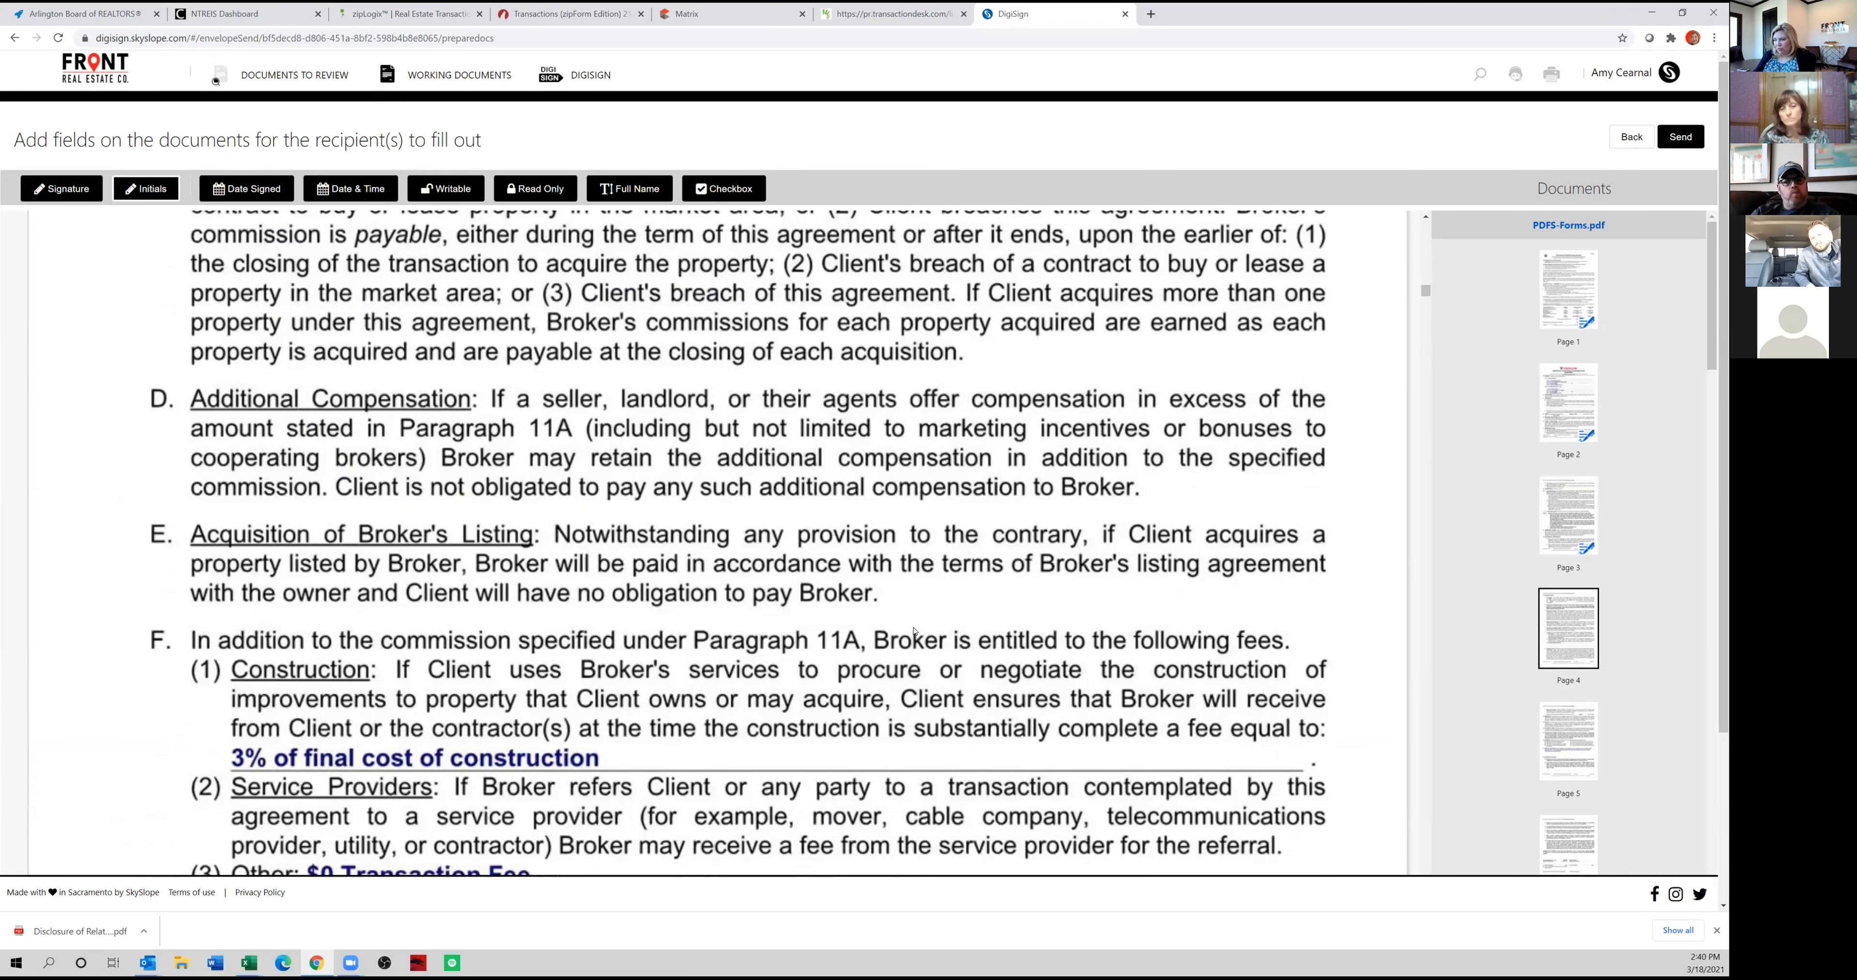
{"action": "left_click", "coordinate": [982, 418]}
{"action": "left_click_drag", "start_coordinate": [986, 435], "coordinate": [779, 413]}
{"action": "left_click", "coordinate": [838, 422]}
{"action": "left_click", "coordinate": [841, 507]}
{"action": "left_click", "coordinate": [845, 531]}
Add the broker's and the purchaser's initials fields to the identification line at the end of page 5.
{"action": "scroll", "coordinate": [875, 545], "scroll_direction": "down", "scroll_amount": 7}
{"action": "scroll", "coordinate": [876, 545], "scroll_direction": "down", "scroll_amount": 10}
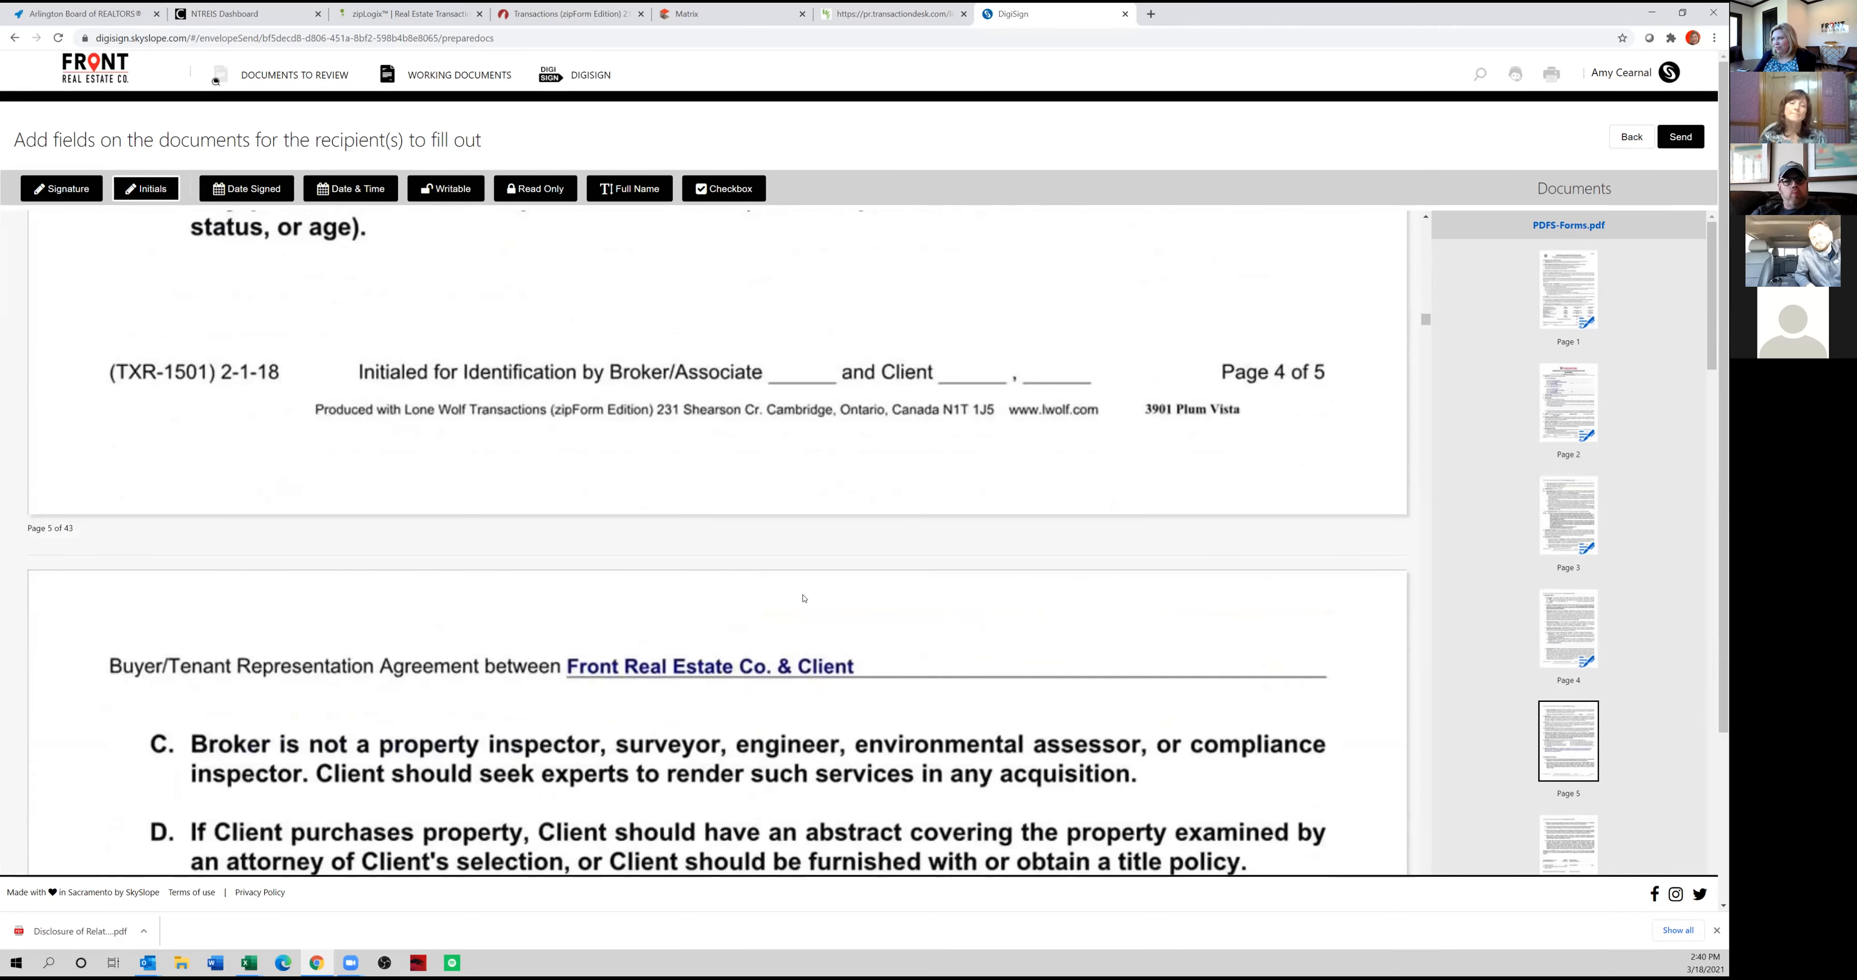
{"action": "left_click", "coordinate": [793, 362]}
{"action": "left_click_drag", "start_coordinate": [793, 361], "coordinate": [772, 339]}
{"action": "left_click", "coordinate": [997, 360]}
{"action": "left_click_drag", "start_coordinate": [997, 361], "coordinate": [971, 350]}
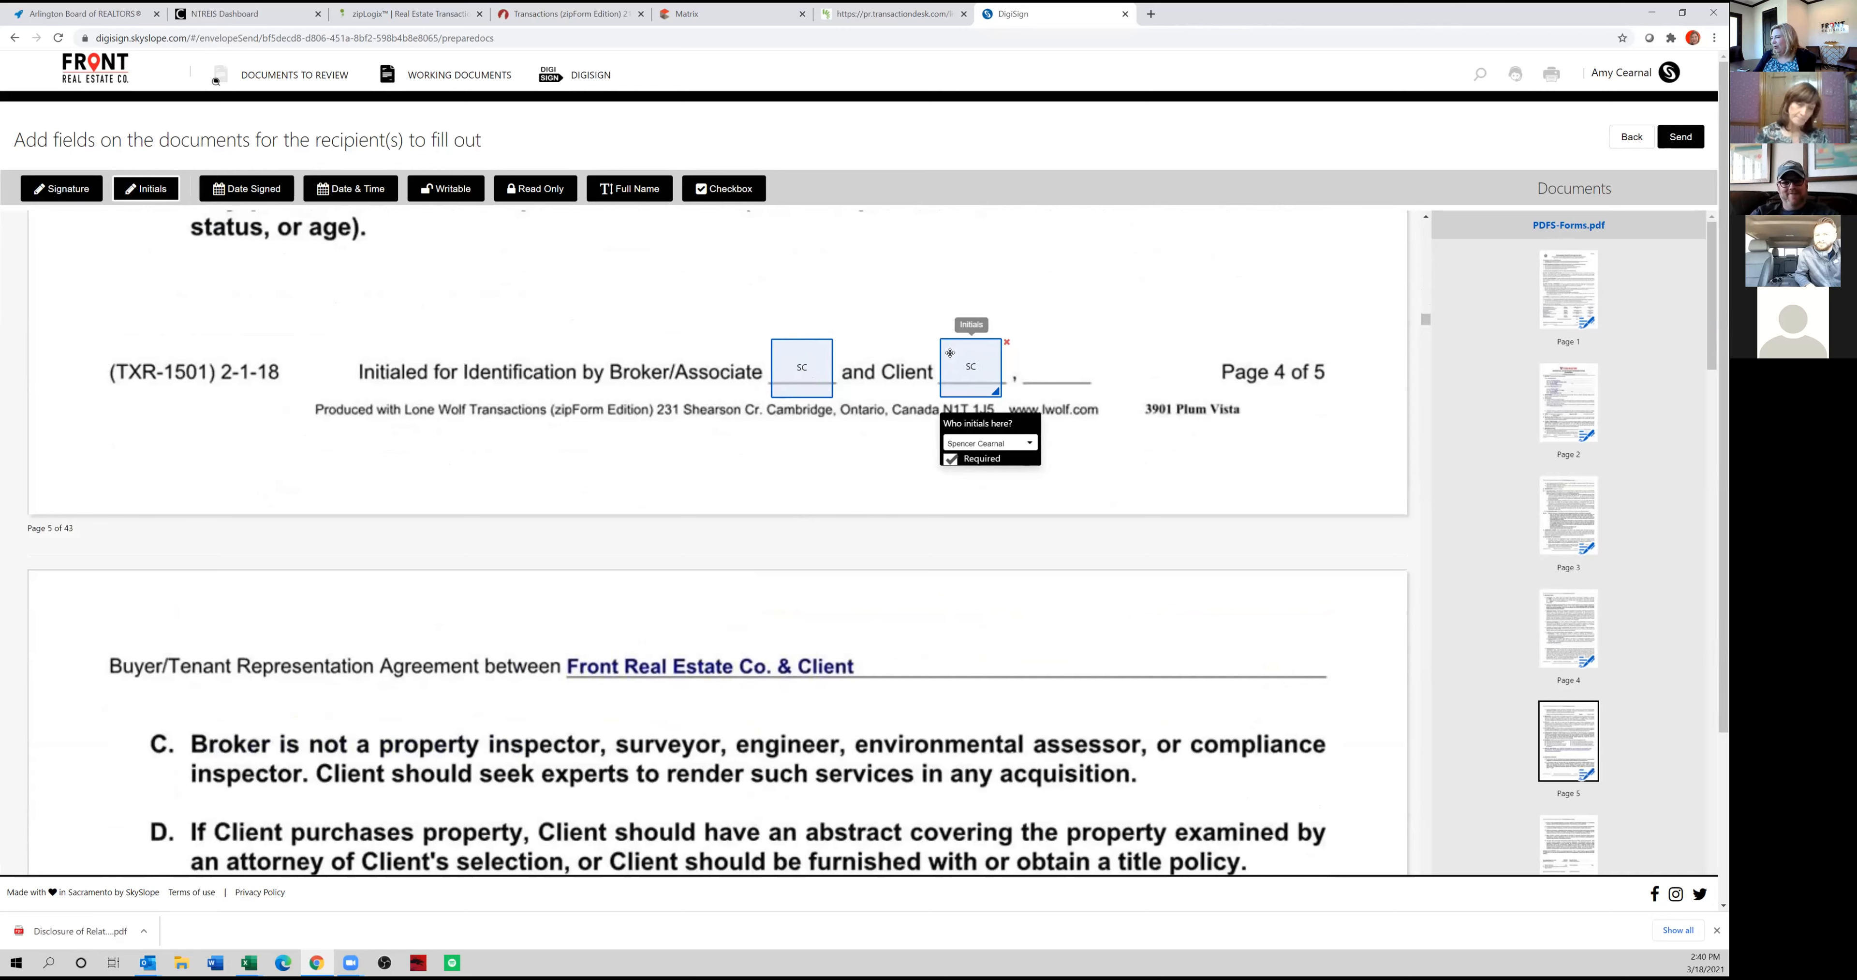
{"action": "left_click", "coordinate": [996, 442]}
{"action": "left_click", "coordinate": [984, 469]}
Place the purchaser's signature and date-signed fields on the first Client's Signature line of the representation agreement's last page.
{"action": "scroll", "coordinate": [895, 500], "scroll_direction": "down", "scroll_amount": 6}
{"action": "scroll", "coordinate": [895, 500], "scroll_direction": "down", "scroll_amount": 10}
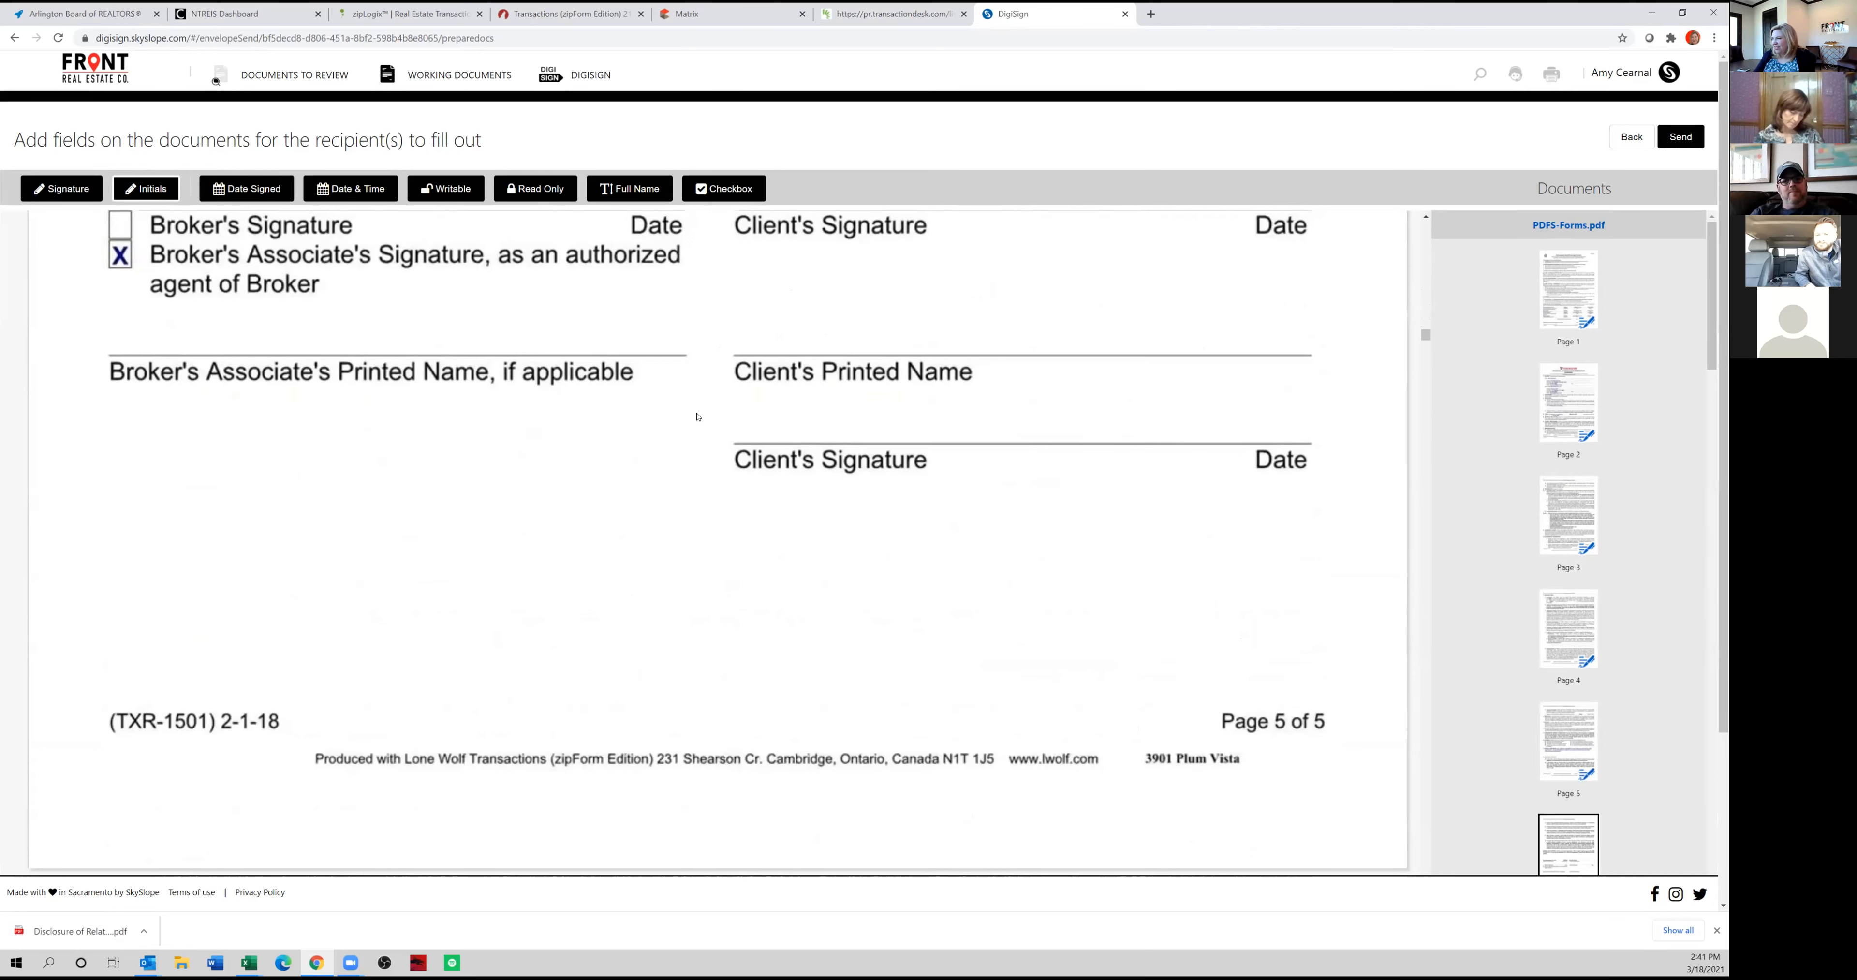
{"action": "scroll", "coordinate": [697, 418], "scroll_direction": "up", "scroll_amount": 3}
{"action": "left_click", "coordinate": [81, 190]}
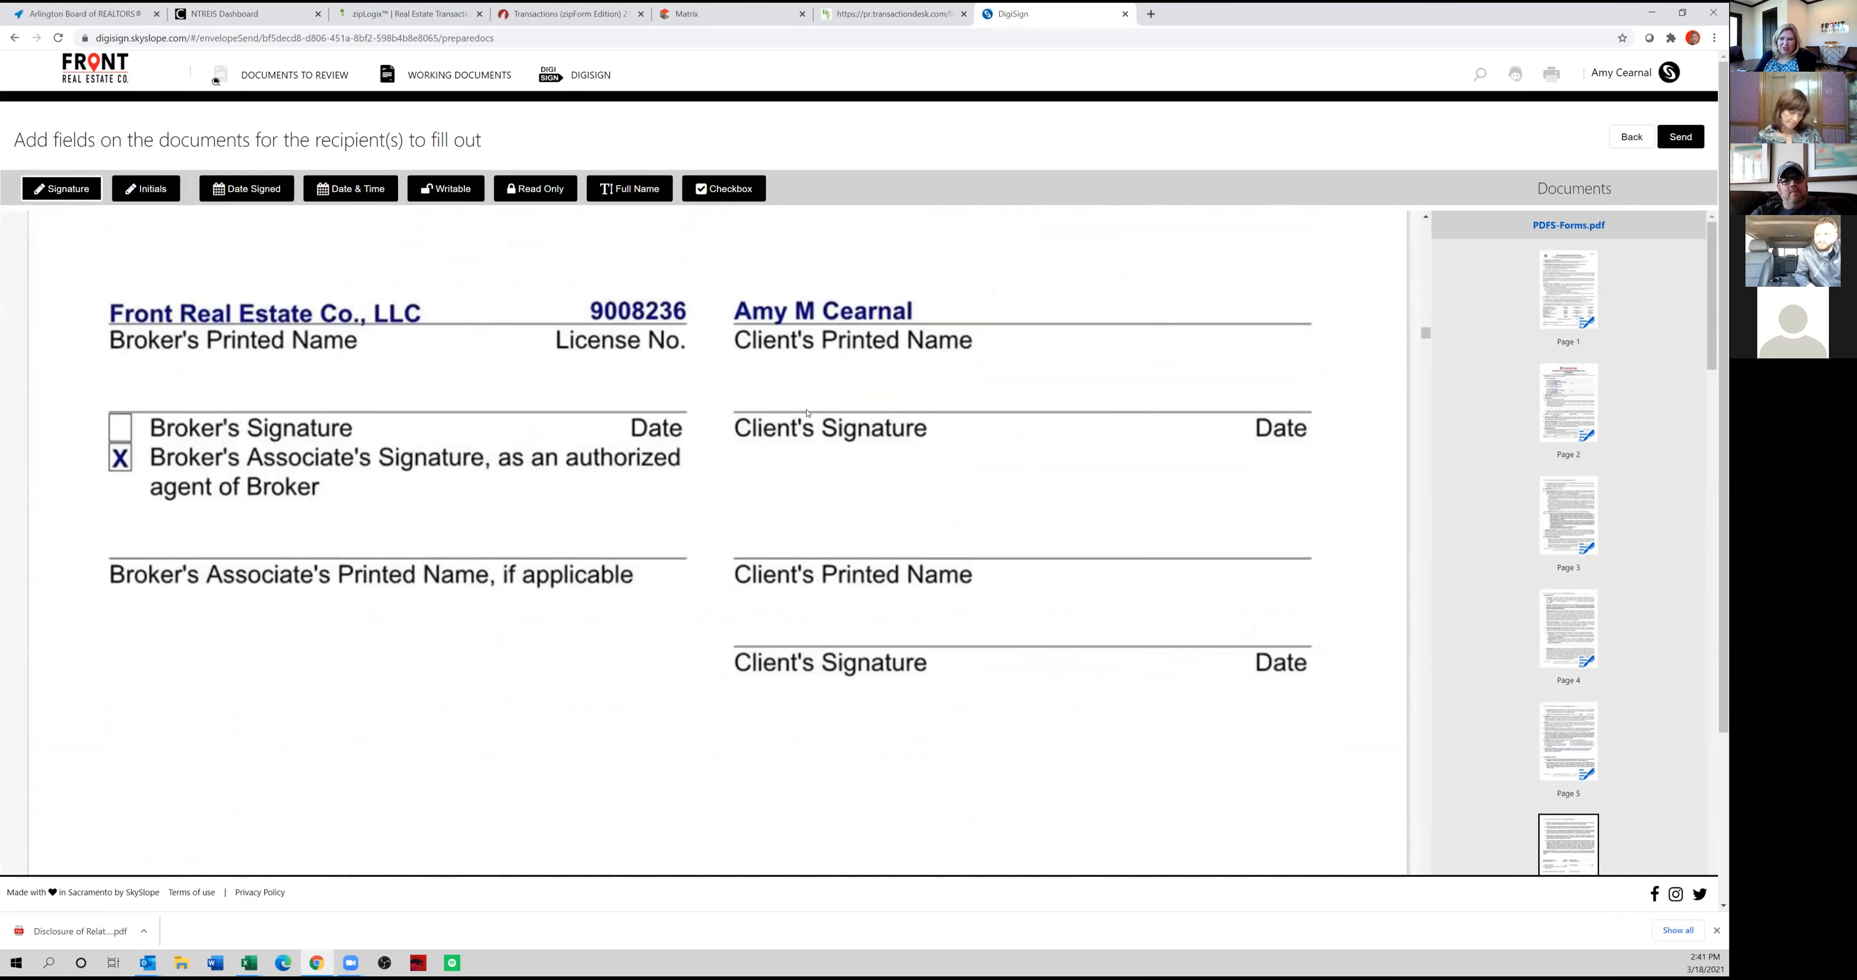
{"action": "left_click", "coordinate": [755, 384]}
{"action": "left_click_drag", "start_coordinate": [783, 400], "coordinate": [775, 377]}
{"action": "left_click", "coordinate": [269, 190]}
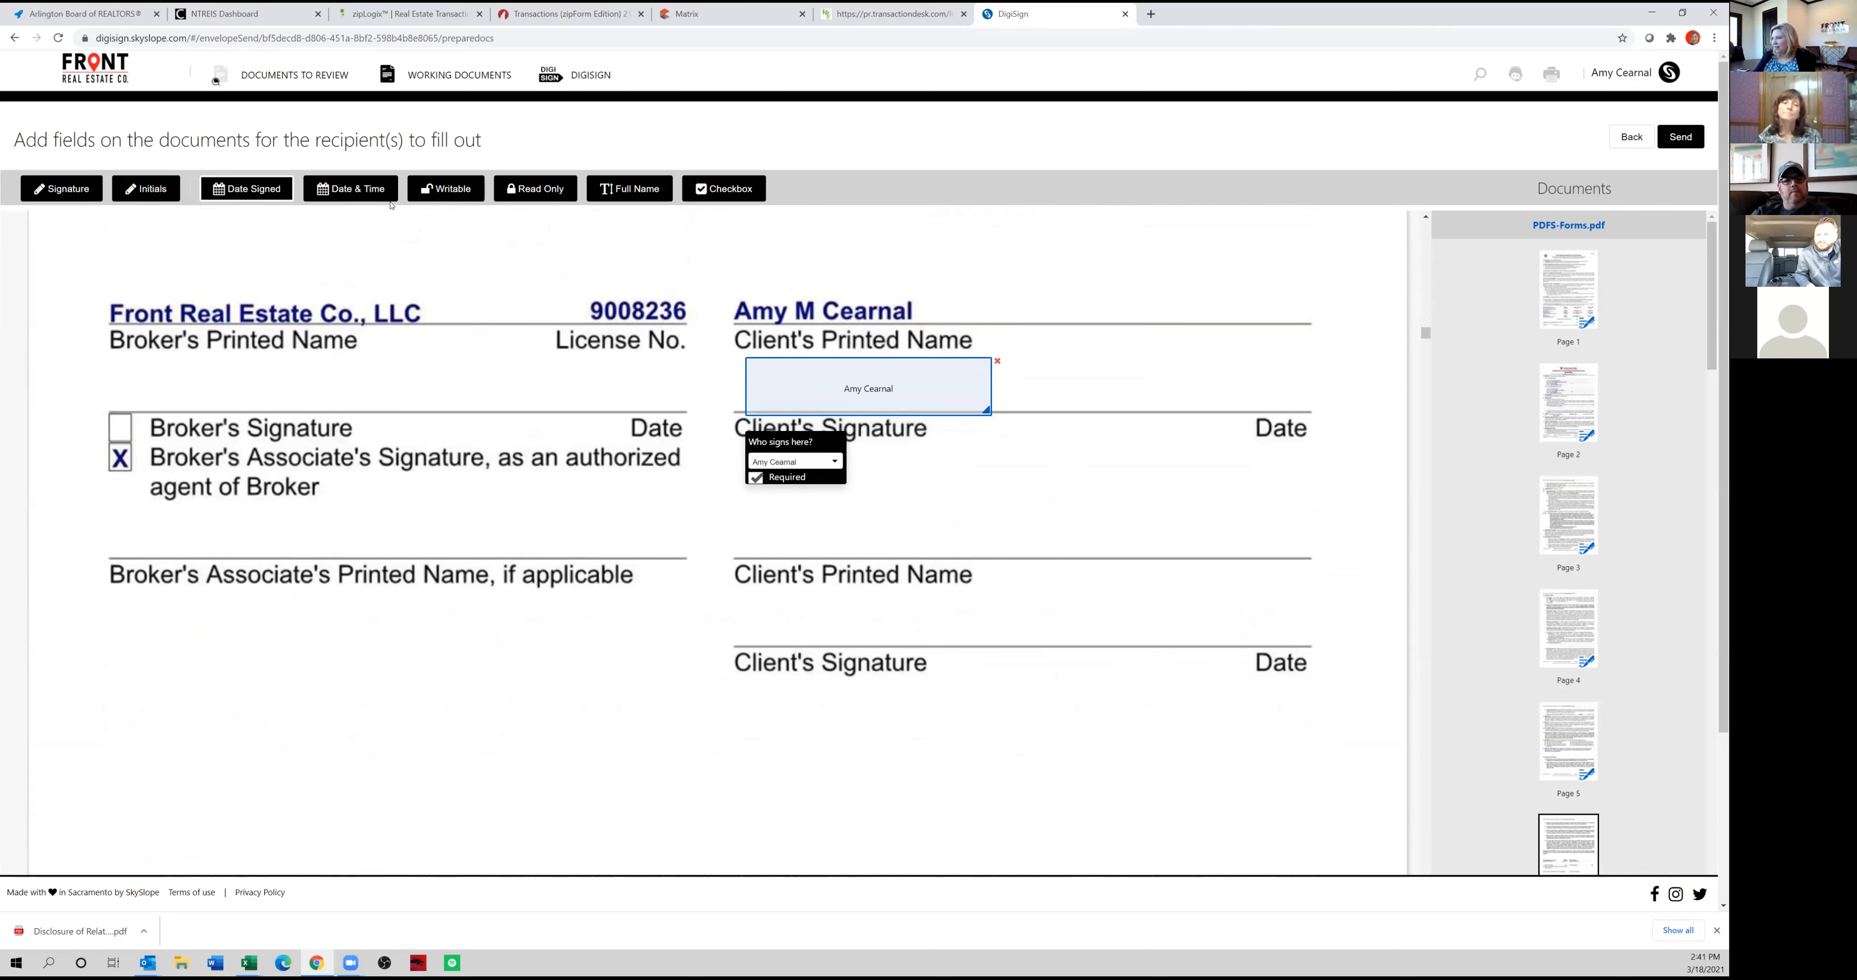
{"action": "left_click", "coordinate": [1212, 387]}
{"action": "left_click_drag", "start_coordinate": [1229, 394], "coordinate": [1205, 386]}
Add a signature field assigned to the broker and a matching date-signed field on the Broker's Signature line.
{"action": "left_click", "coordinate": [62, 188]}
{"action": "left_click", "coordinate": [237, 435]}
{"action": "left_click_drag", "start_coordinate": [237, 434], "coordinate": [207, 429]}
{"action": "left_click", "coordinate": [173, 460]}
{"action": "left_click", "coordinate": [162, 492]}
{"action": "left_click", "coordinate": [256, 191]}
{"action": "left_click", "coordinate": [562, 381]}
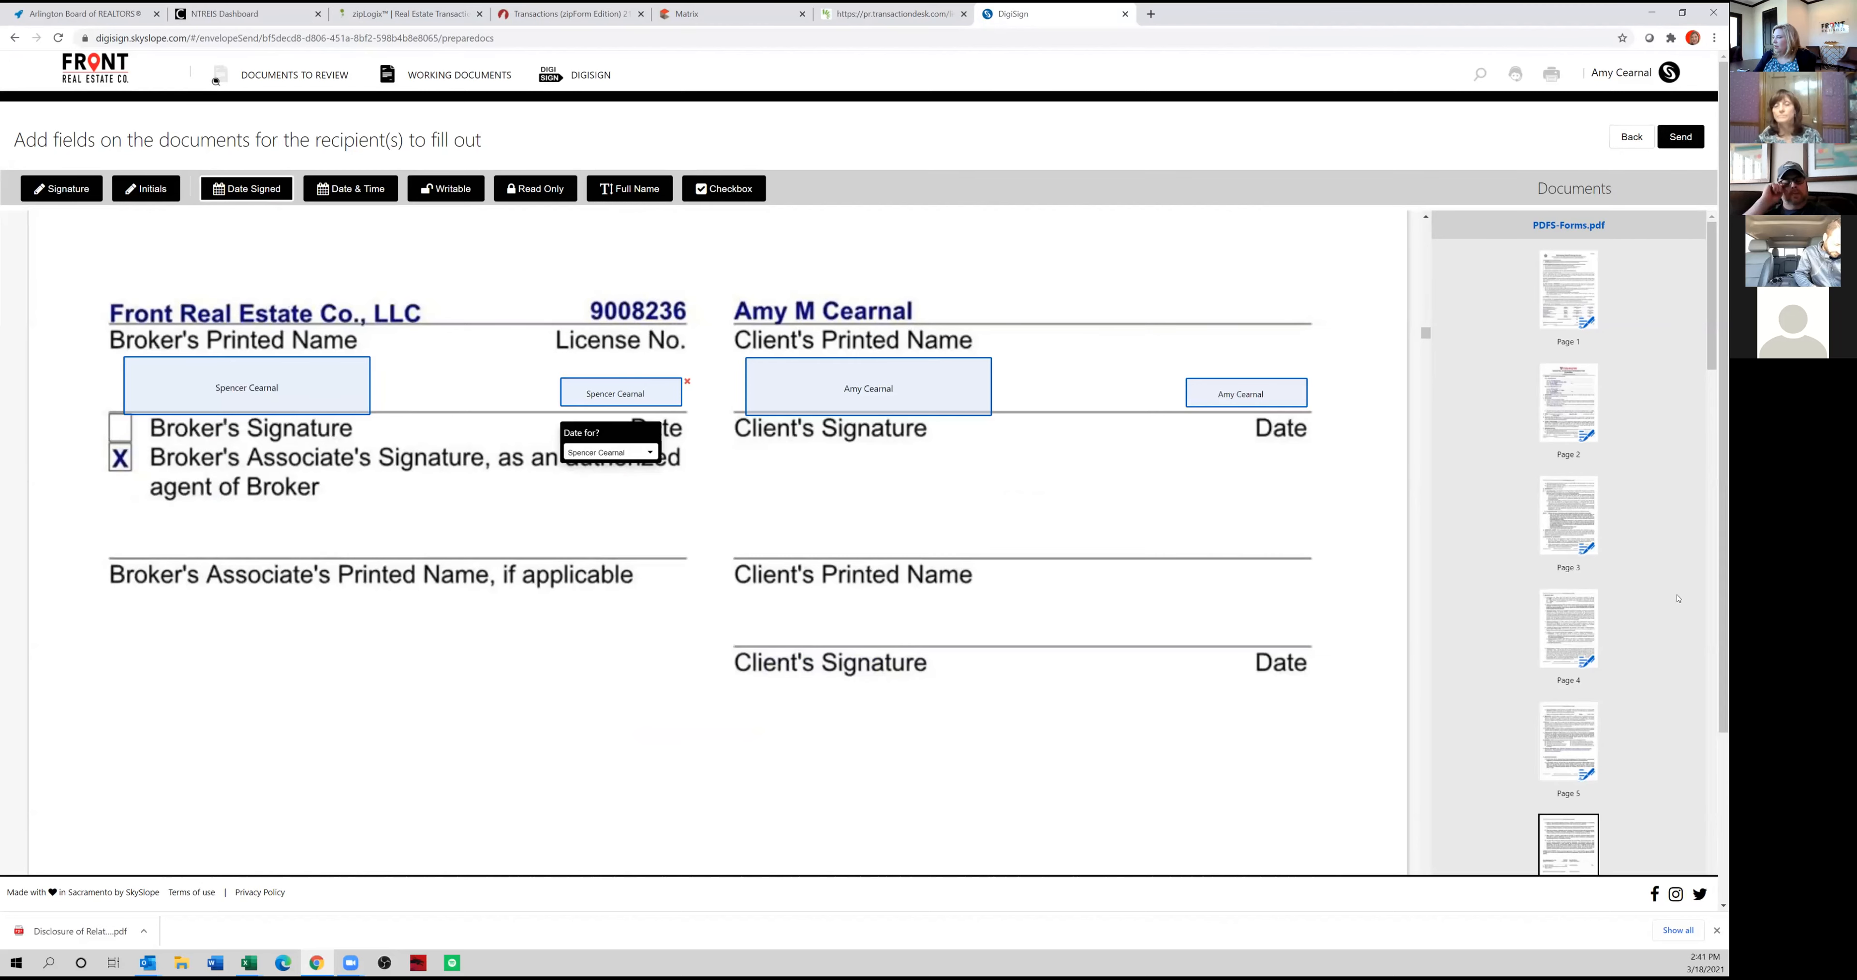
Send the envelope for signatures with the client's surname followed by "Buyer Rep - FOR SIGNATURE" as its subject, and close the confirmation.
{"action": "left_click", "coordinate": [1679, 137]}
{"action": "type", "text": "Cearnal Buyer Rep - FOR SIG"}
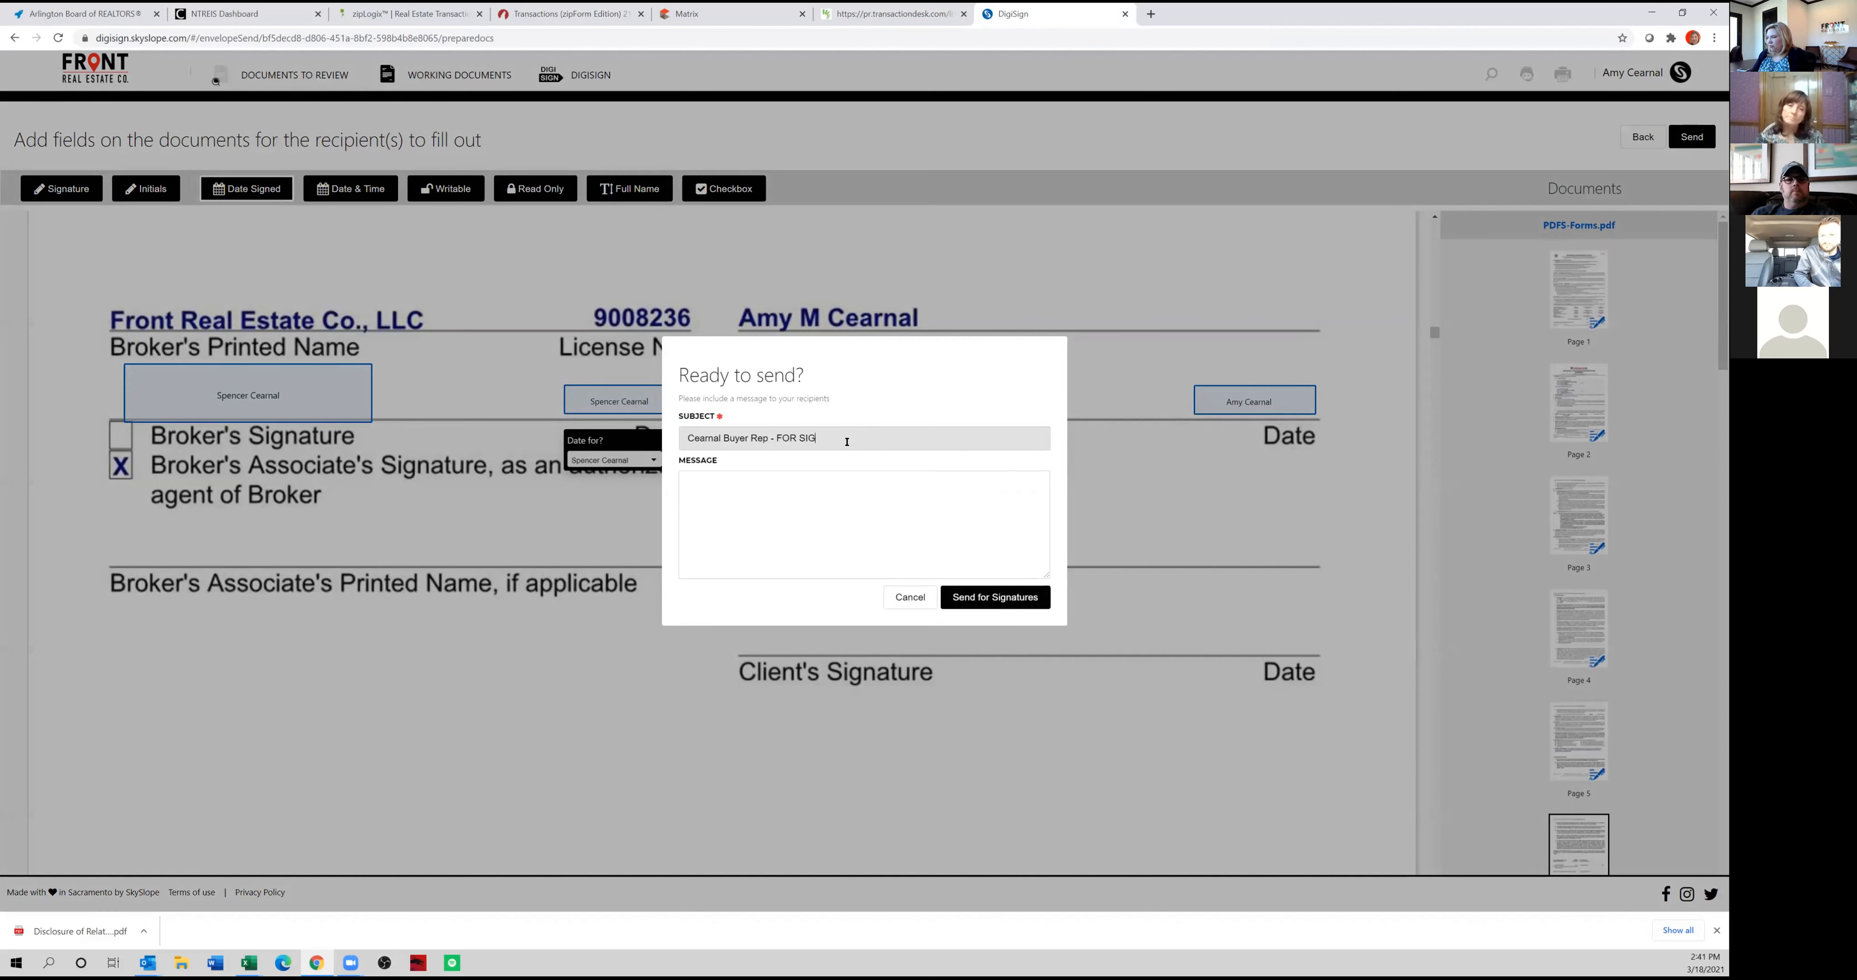
{"action": "left_click", "coordinate": [950, 597]}
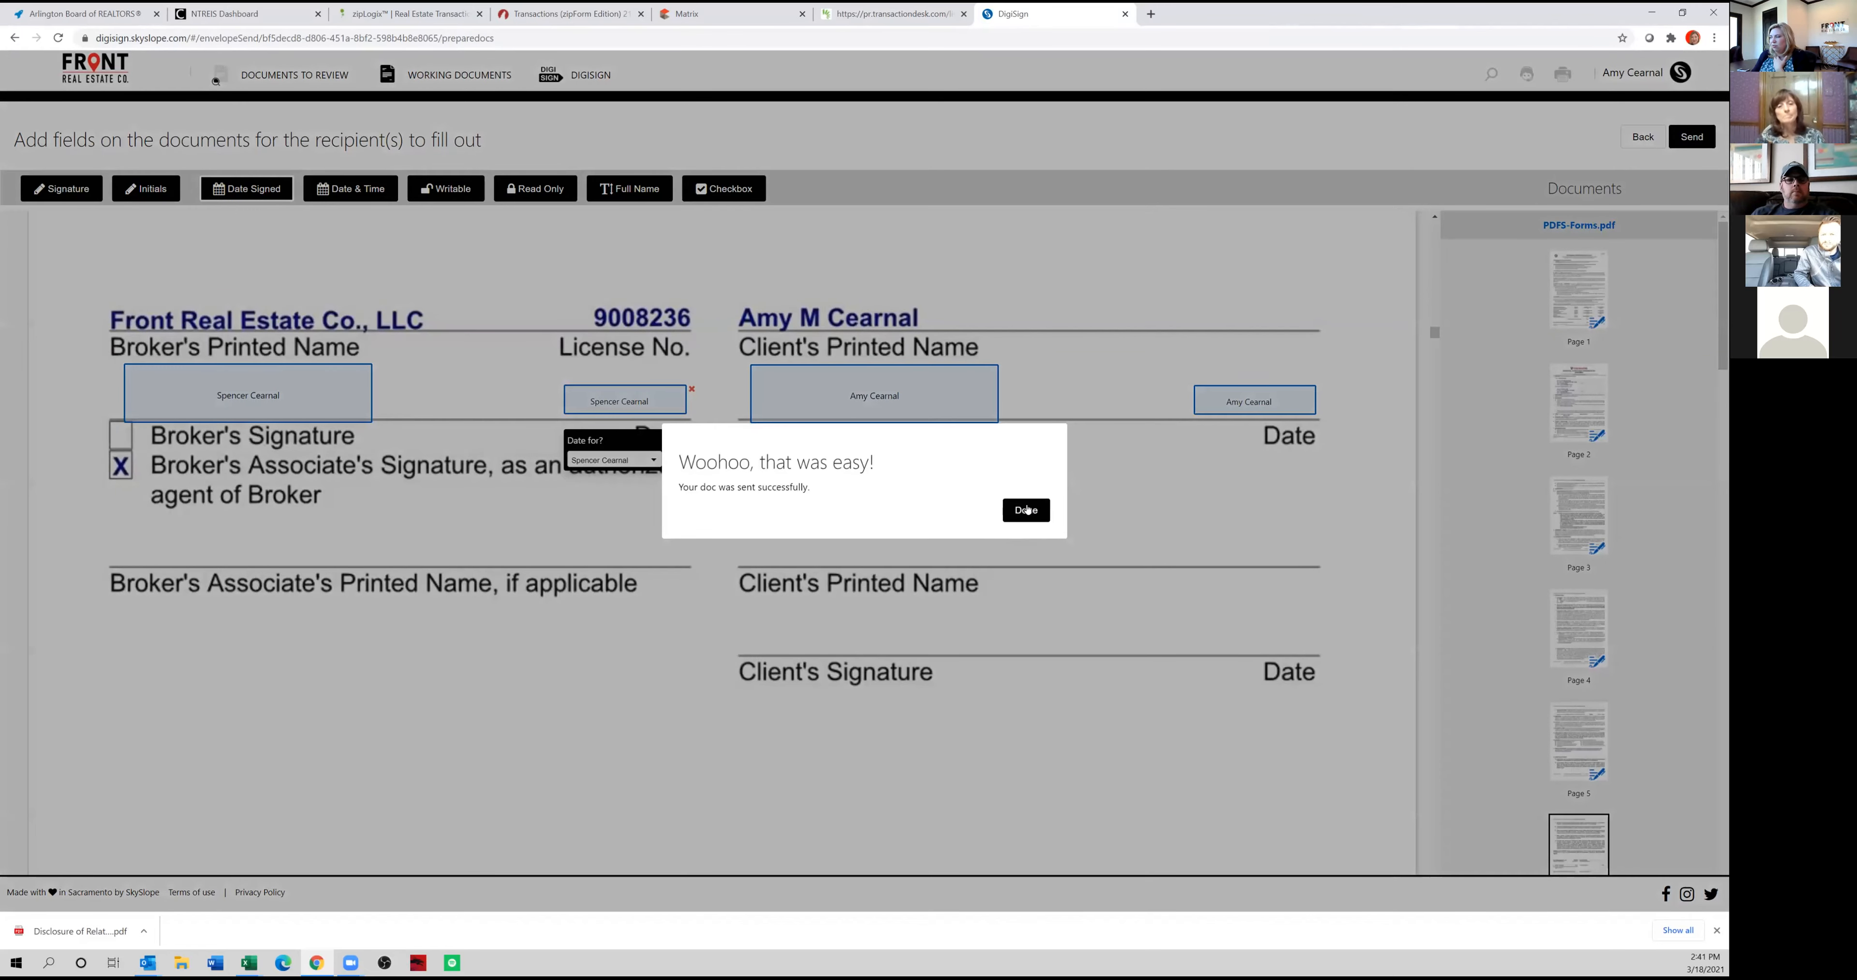
{"action": "left_click", "coordinate": [1027, 509]}
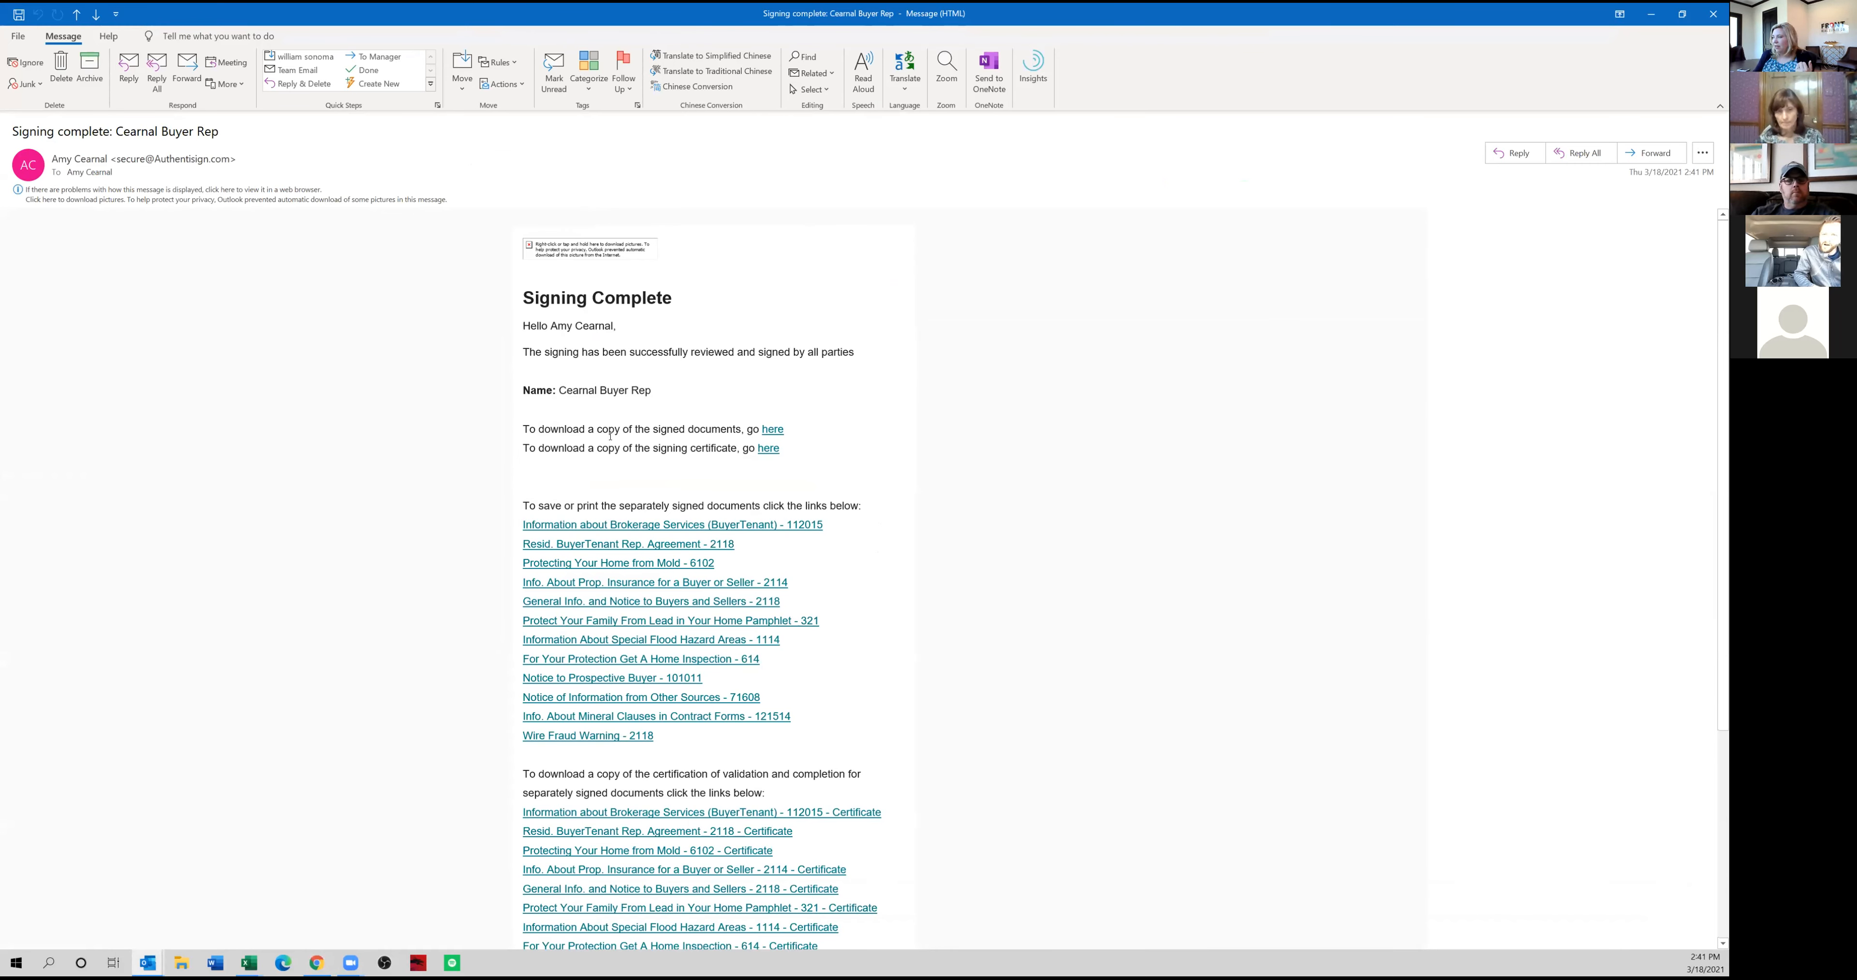
View the signed documents linked in the Signing Complete email in Outlook, and close that copy.
{"action": "left_click", "coordinate": [771, 431]}
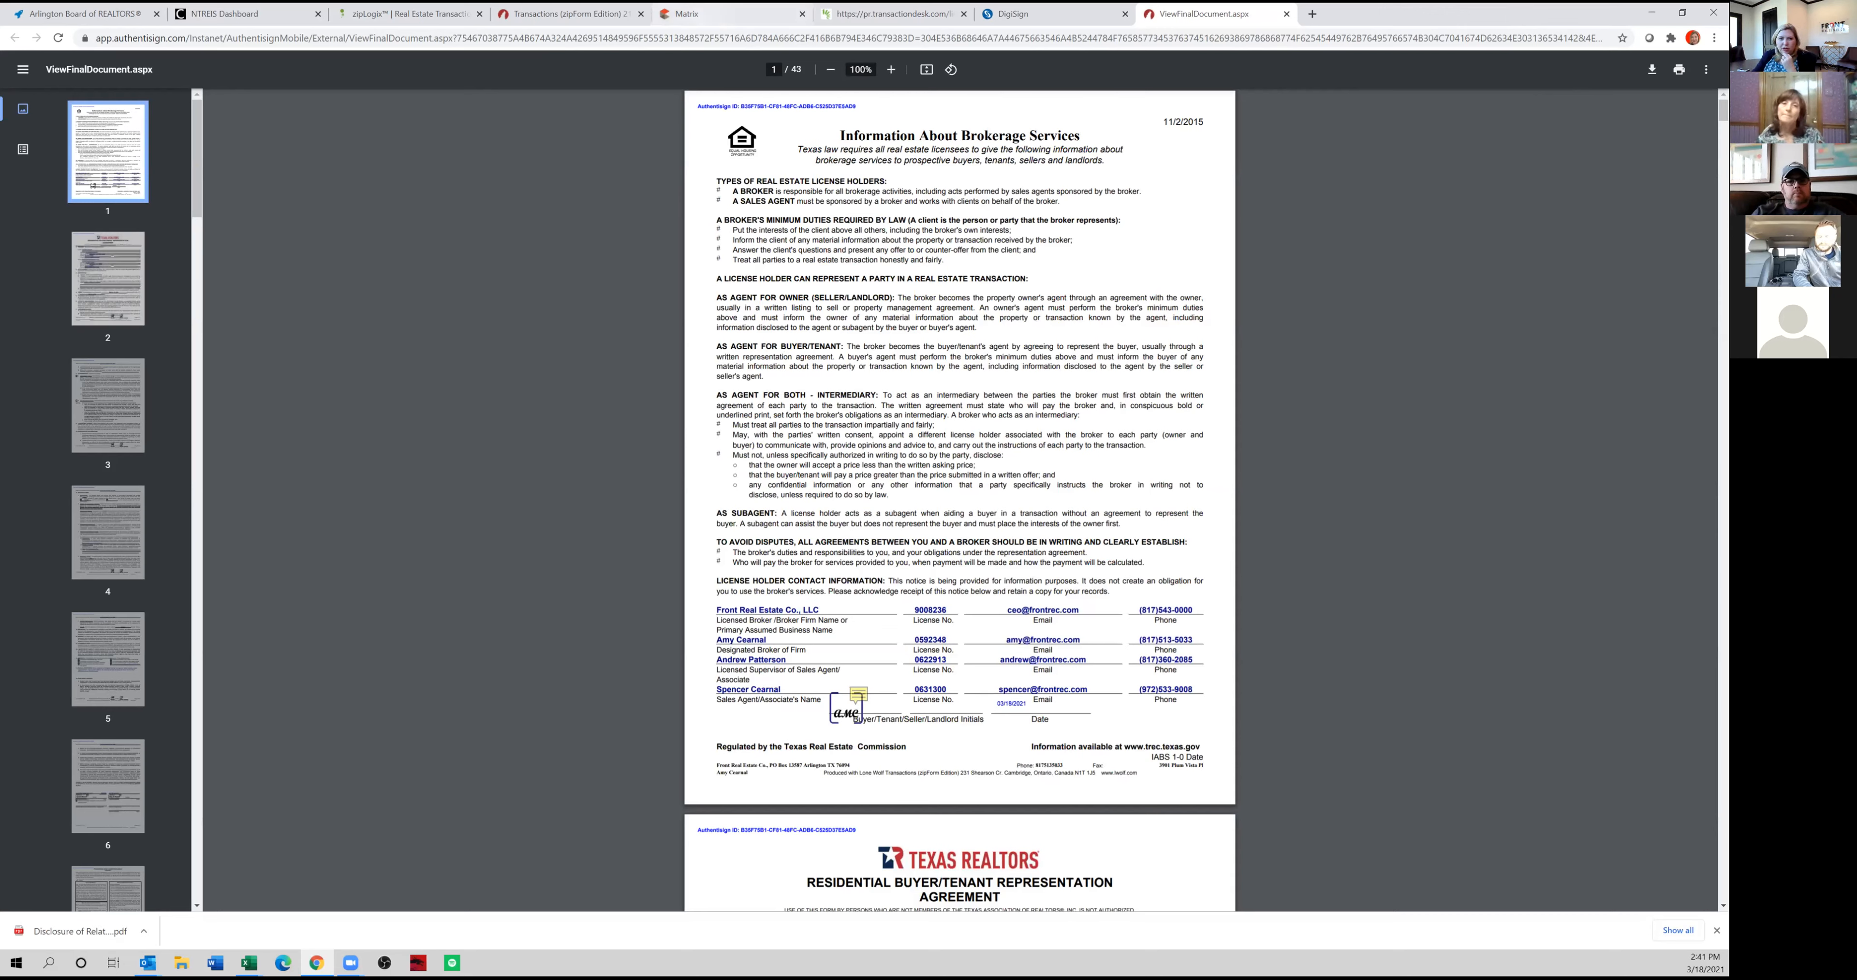
{"action": "left_click", "coordinate": [1286, 14]}
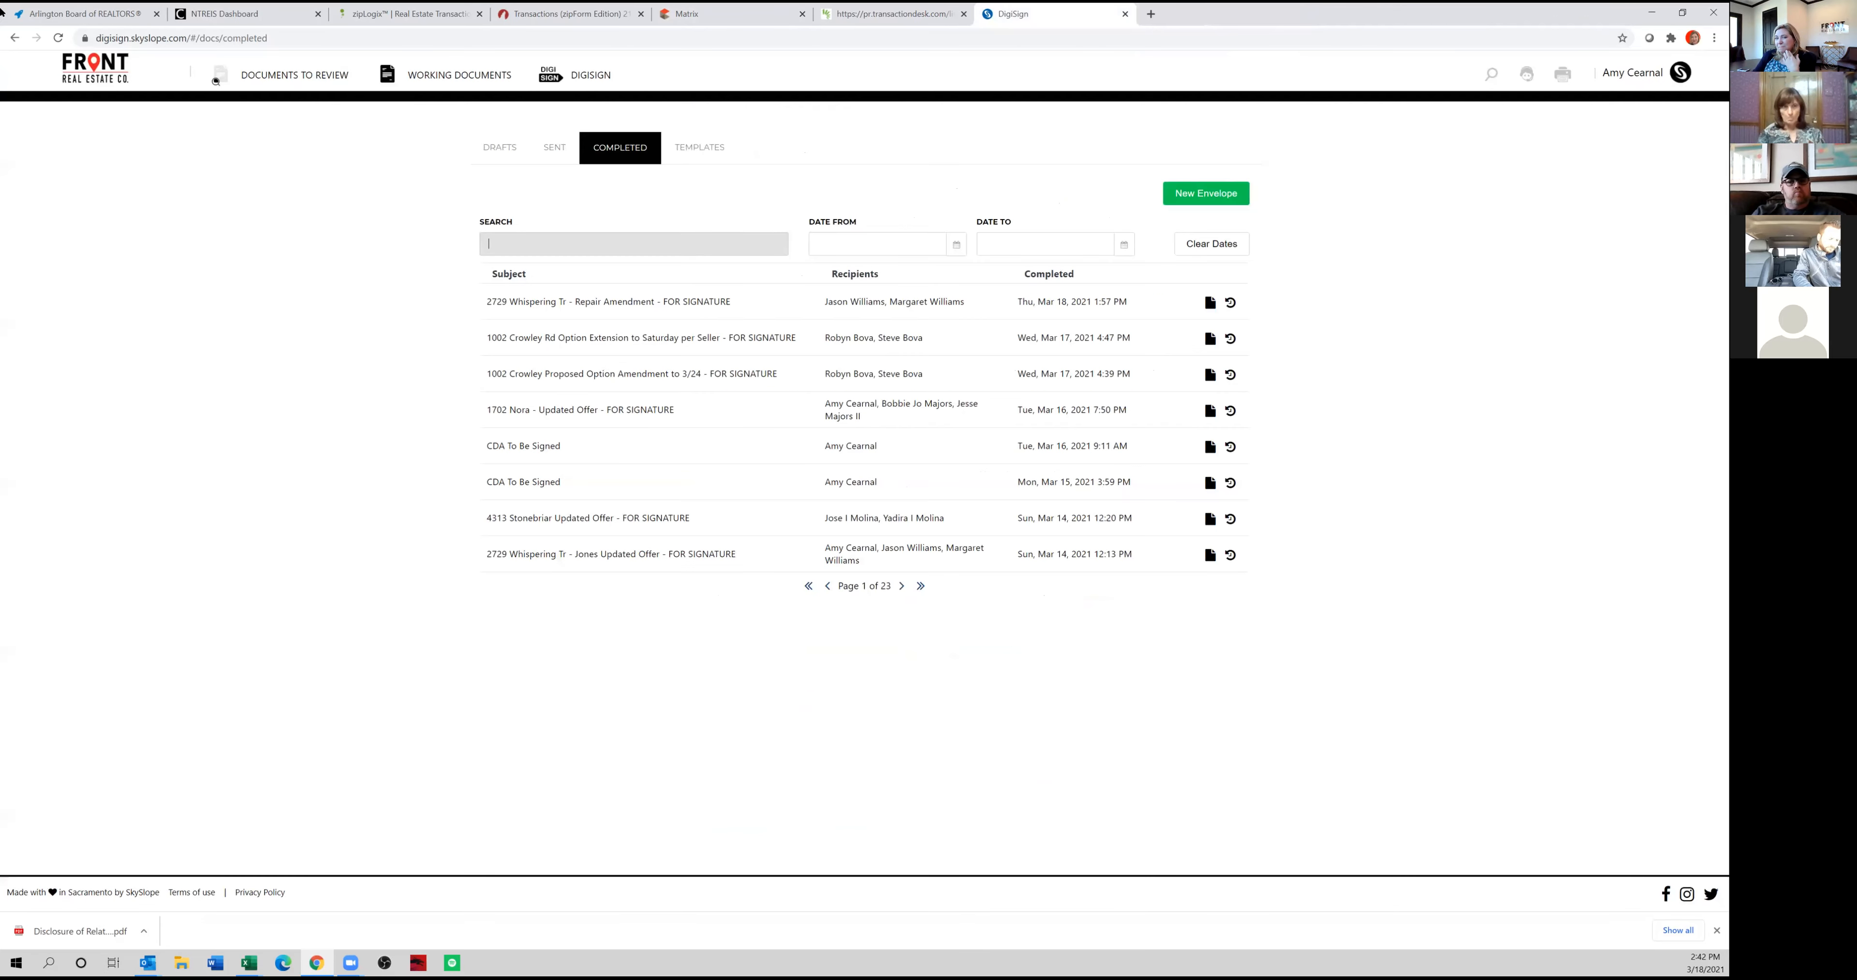
Switch to the FOR SIGNATURE email in Outlook, open its document for review, adopt the fourth listed signature style and start signing.
{"action": "key", "text": "alt+Tab"}
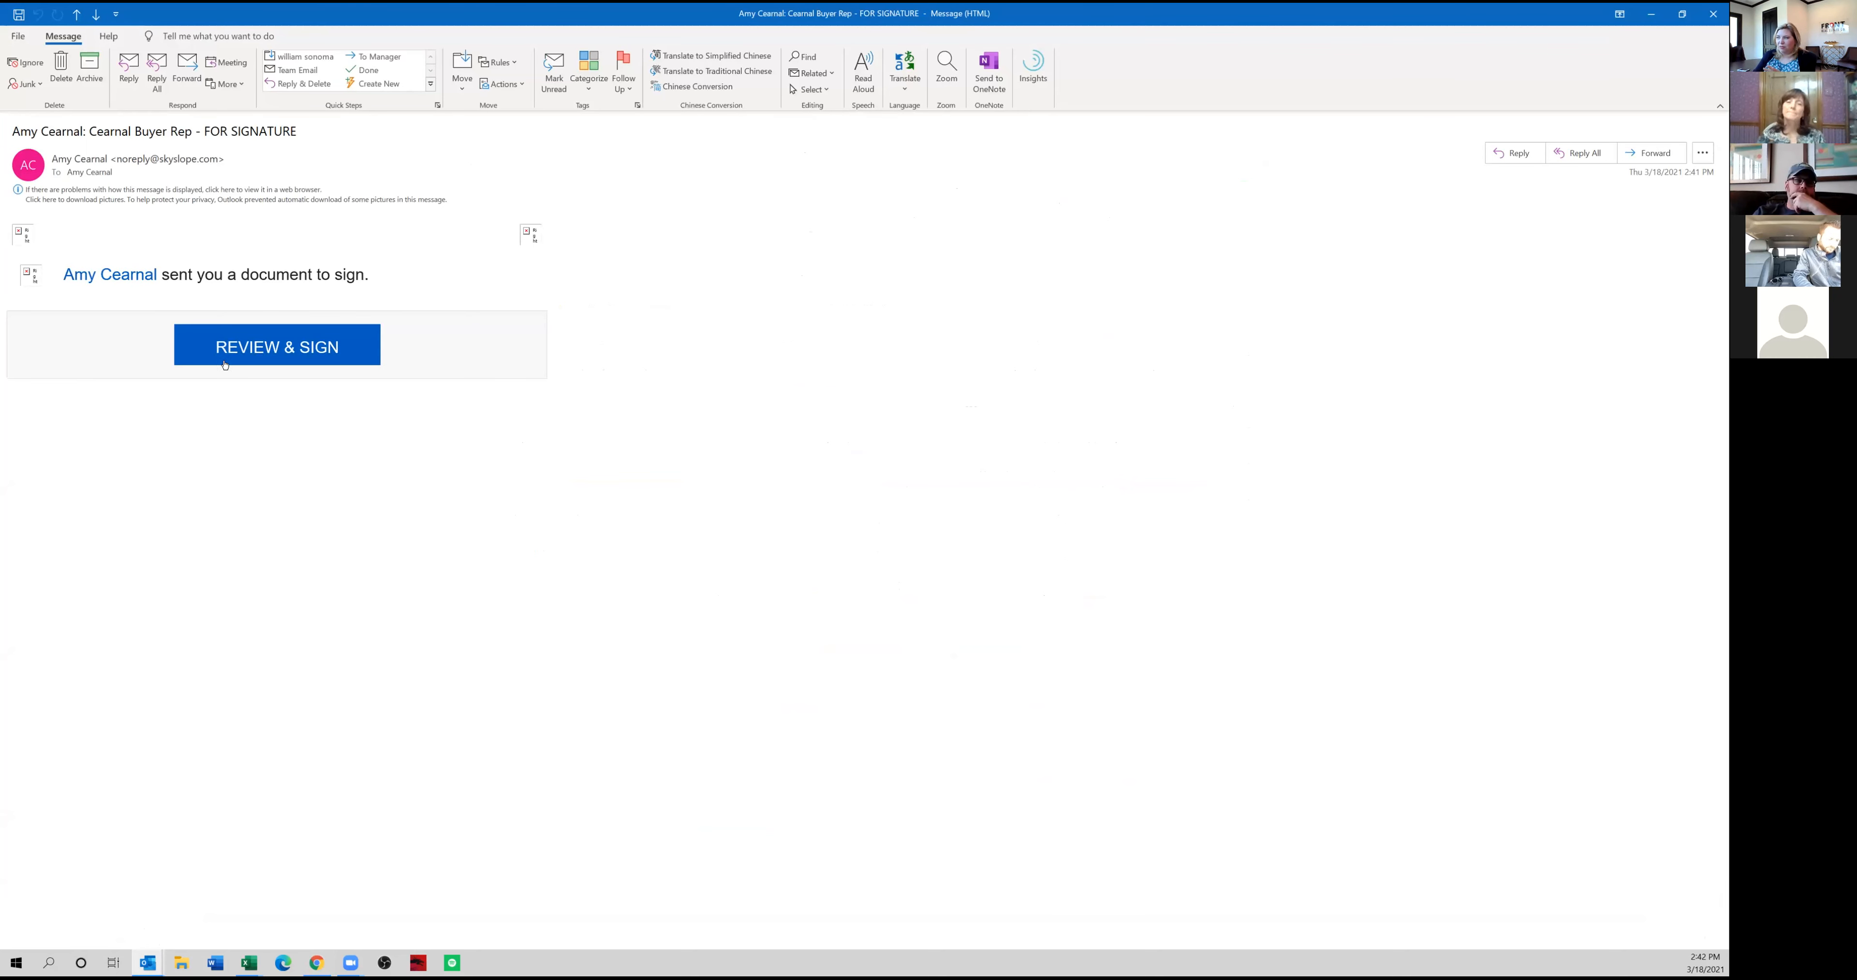
{"action": "left_click", "coordinate": [246, 360]}
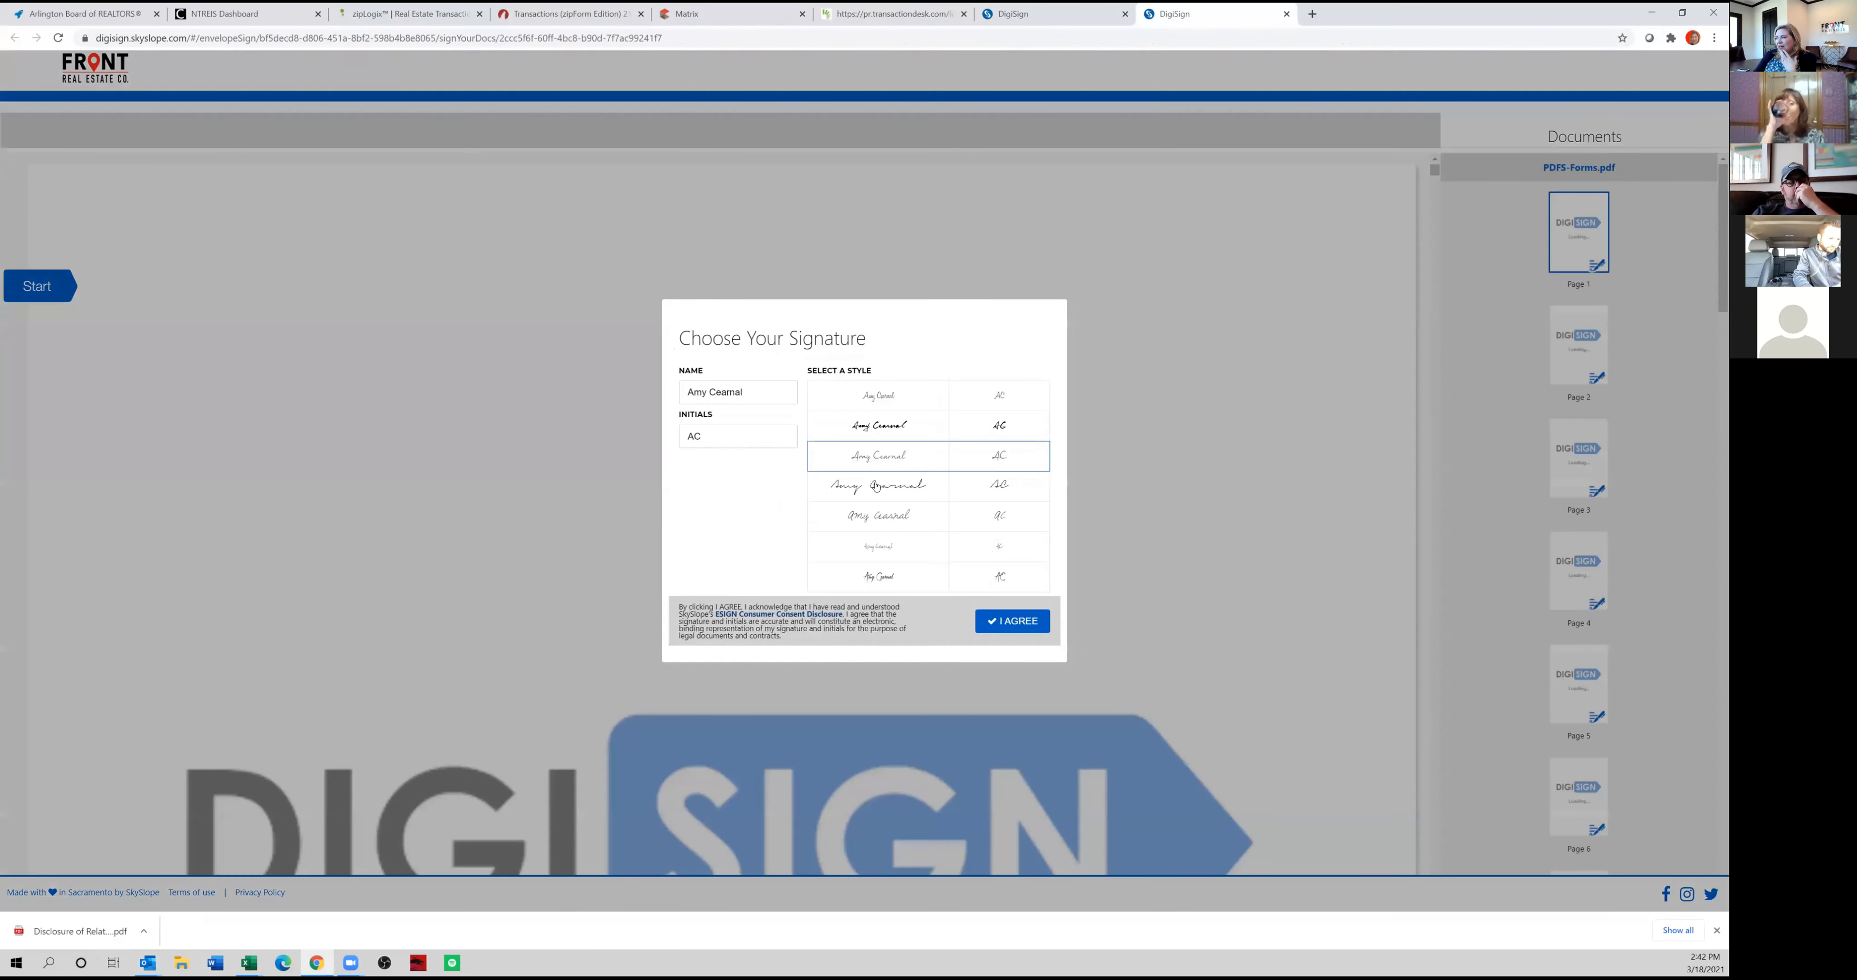
{"action": "left_click", "coordinate": [875, 485]}
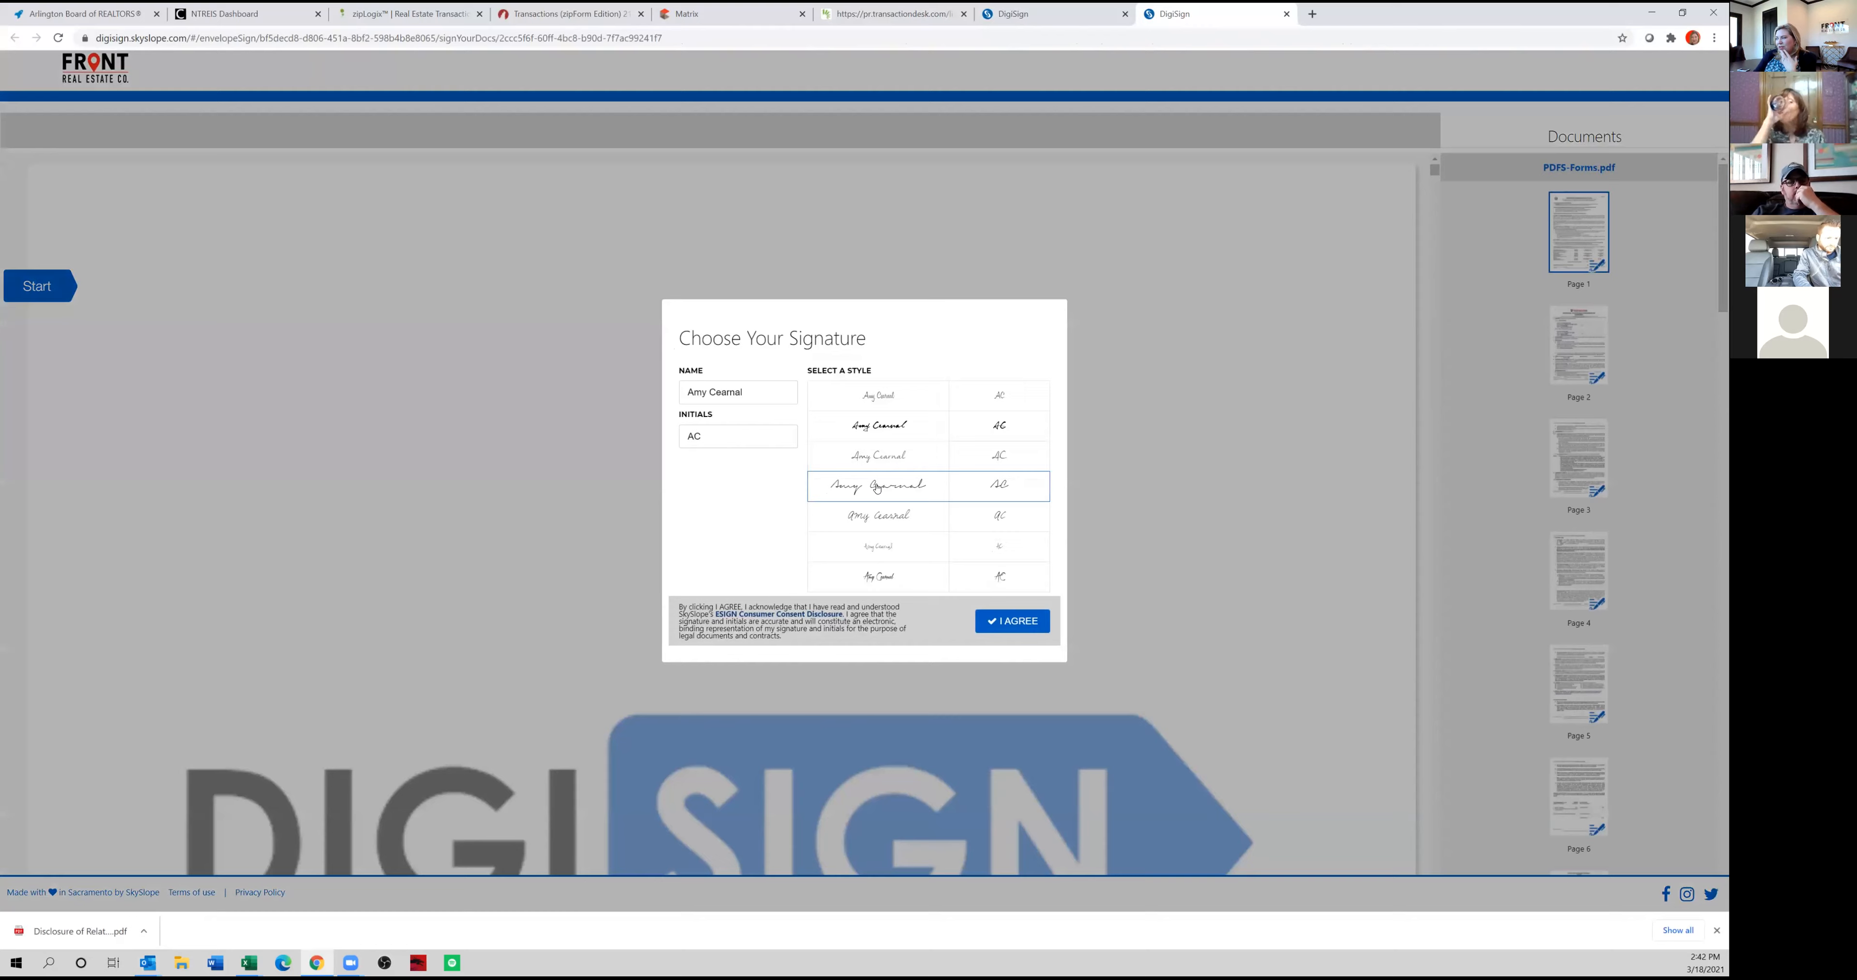
{"action": "left_click", "coordinate": [1009, 622]}
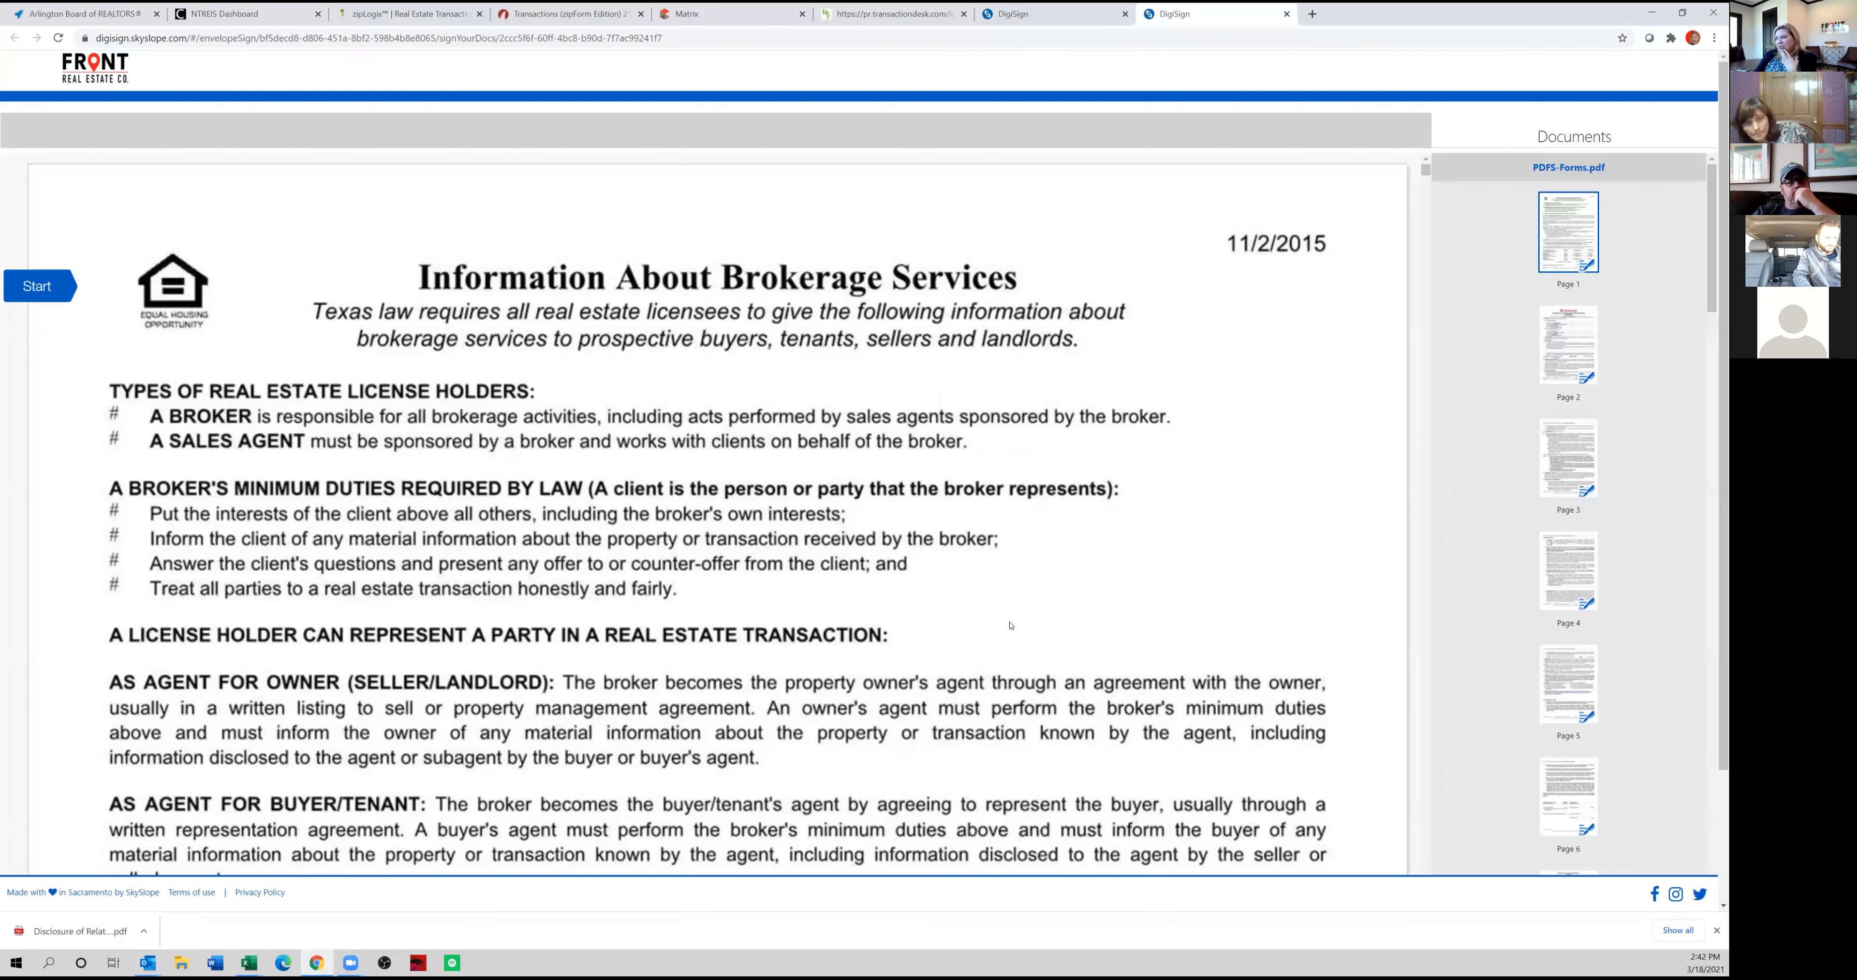
{"action": "left_click", "coordinate": [43, 291]}
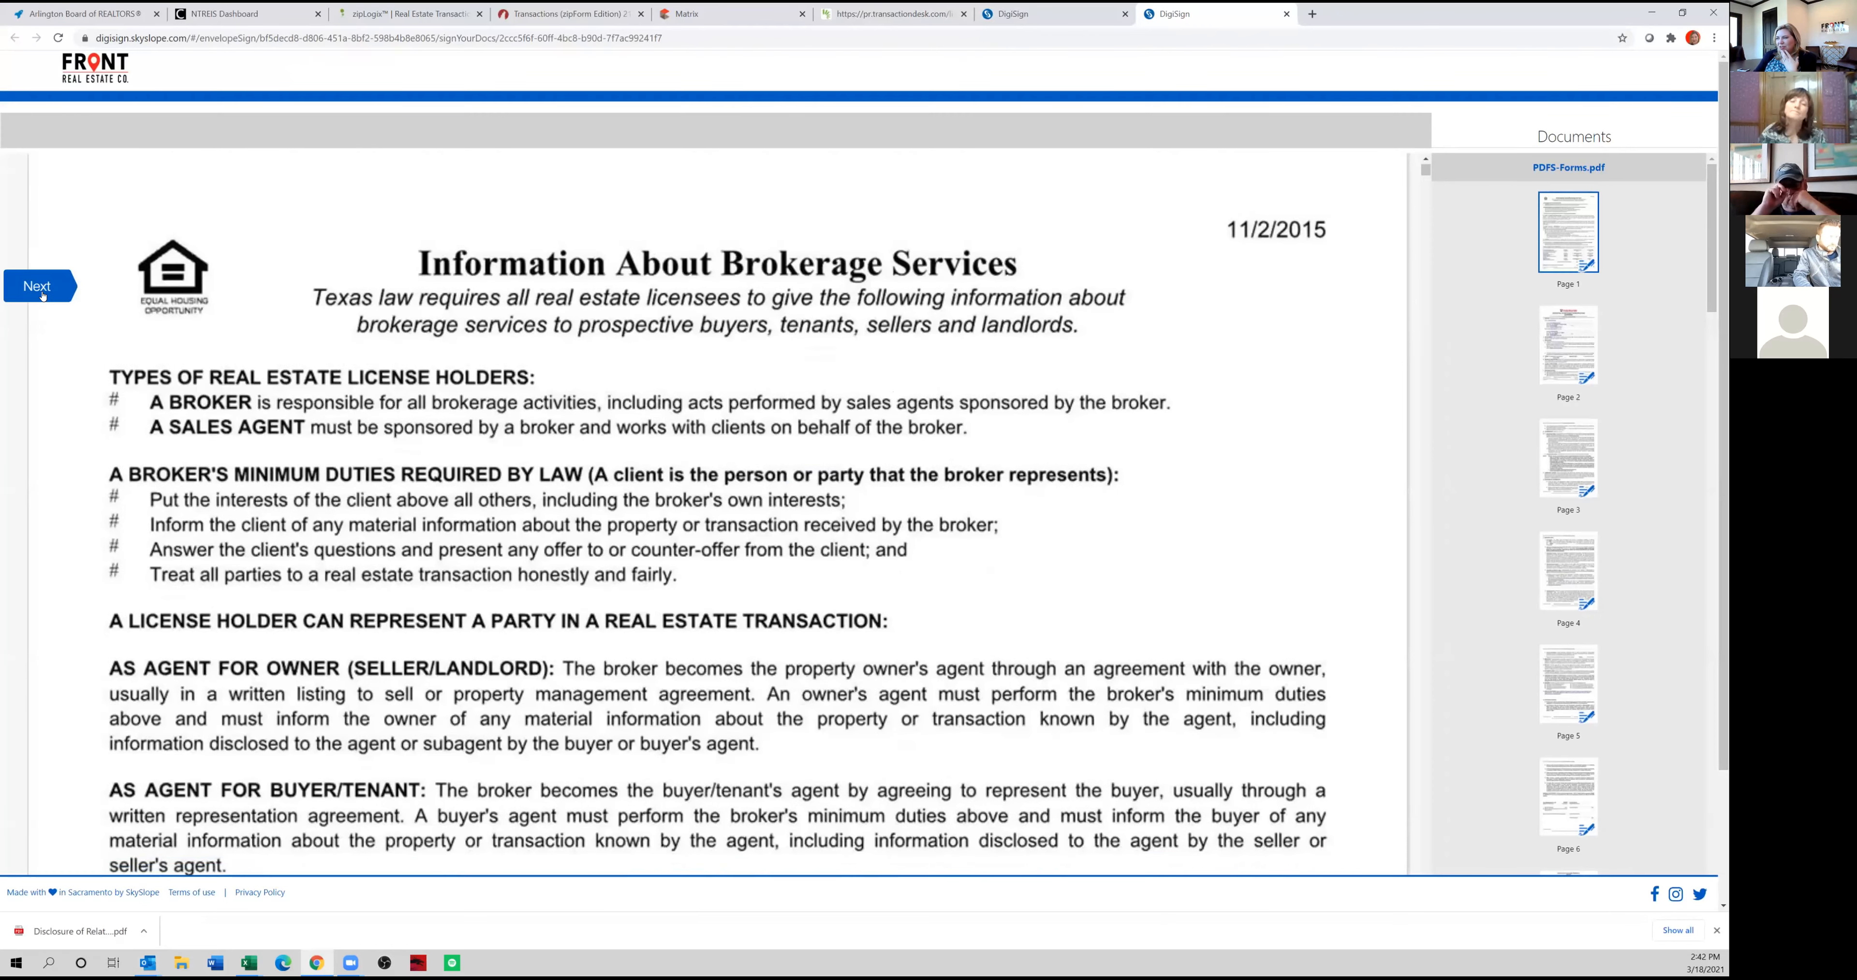
Initial the brokerage information form and the first four pages of the buyer representation agreement, finish signing and close the completed signing page.
{"action": "left_click", "coordinate": [498, 305]}
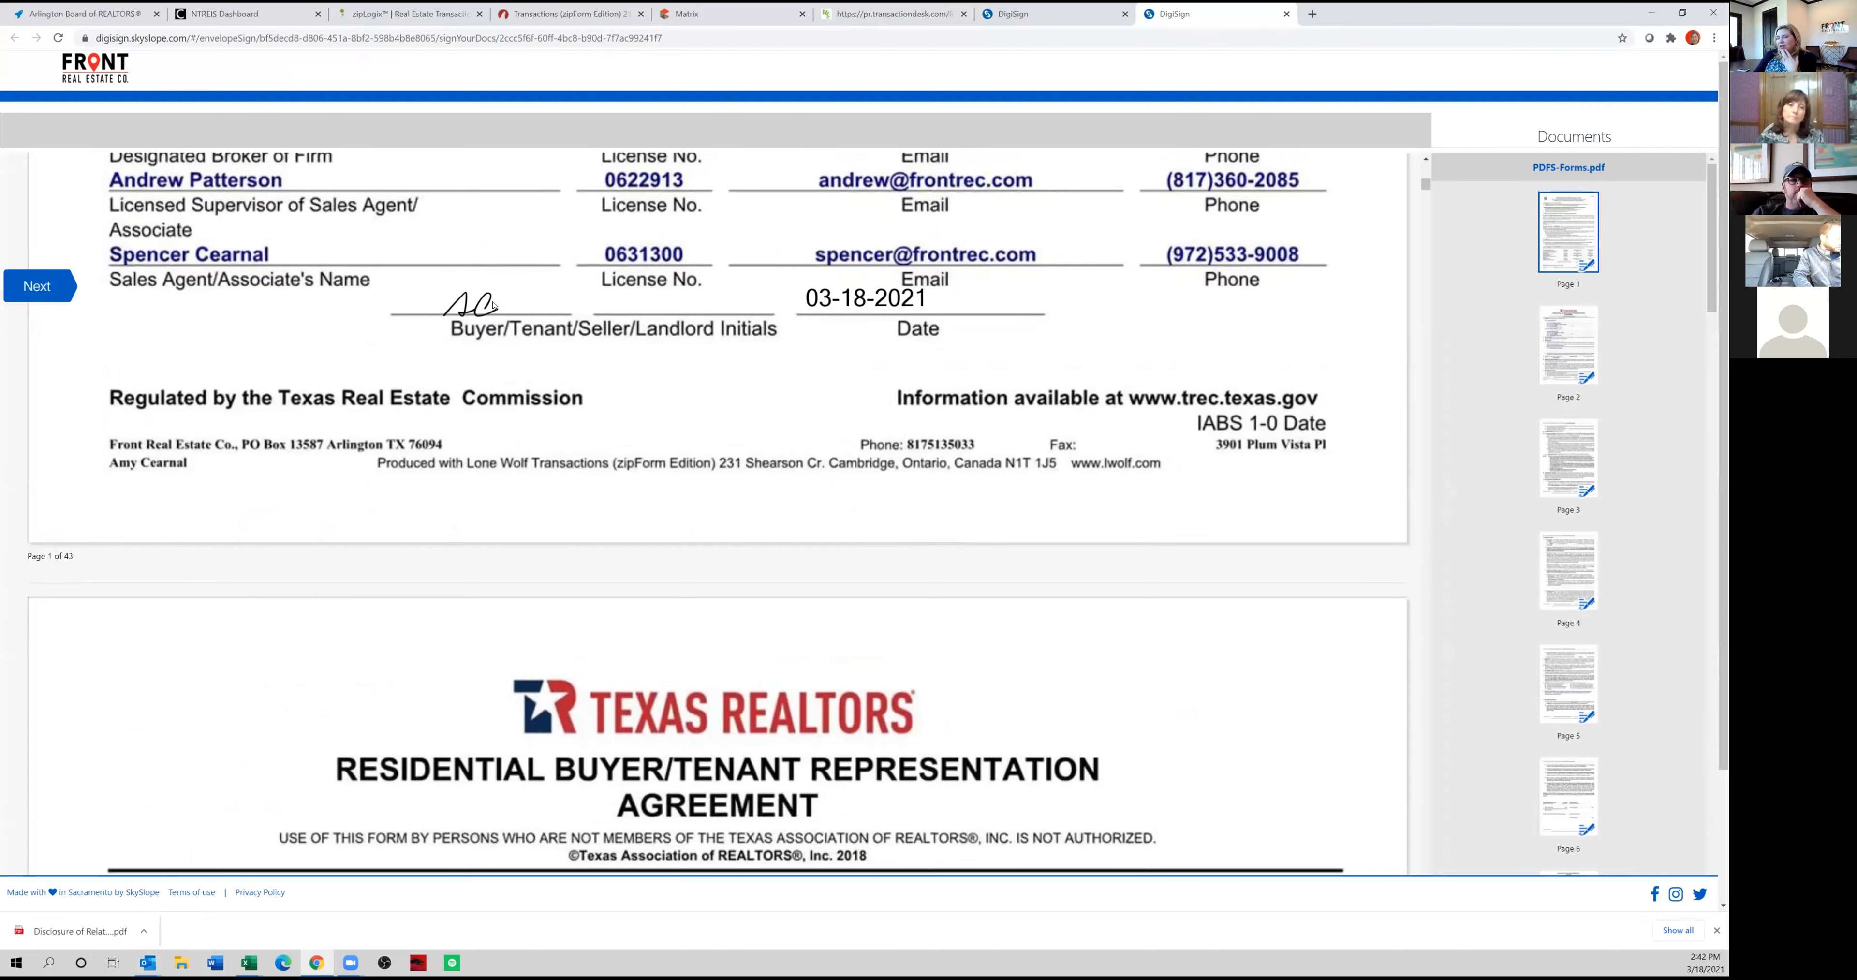
{"action": "left_click", "coordinate": [953, 292]}
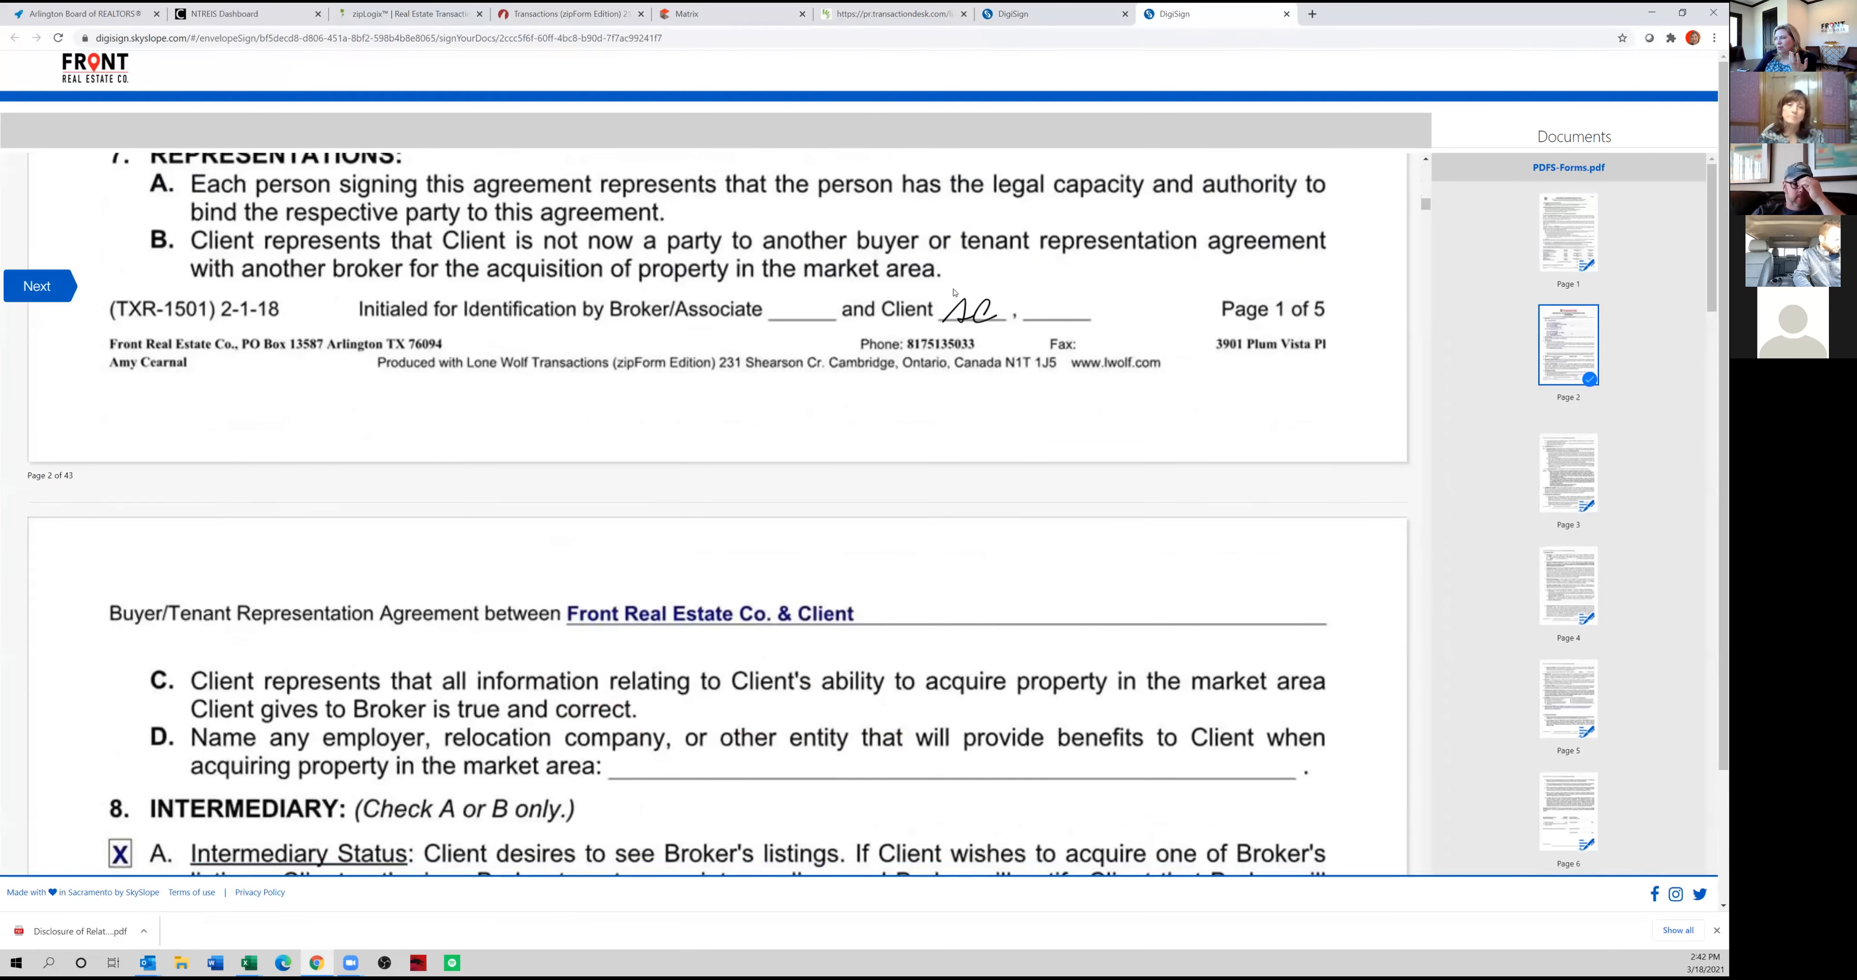
{"action": "left_click", "coordinate": [963, 281]}
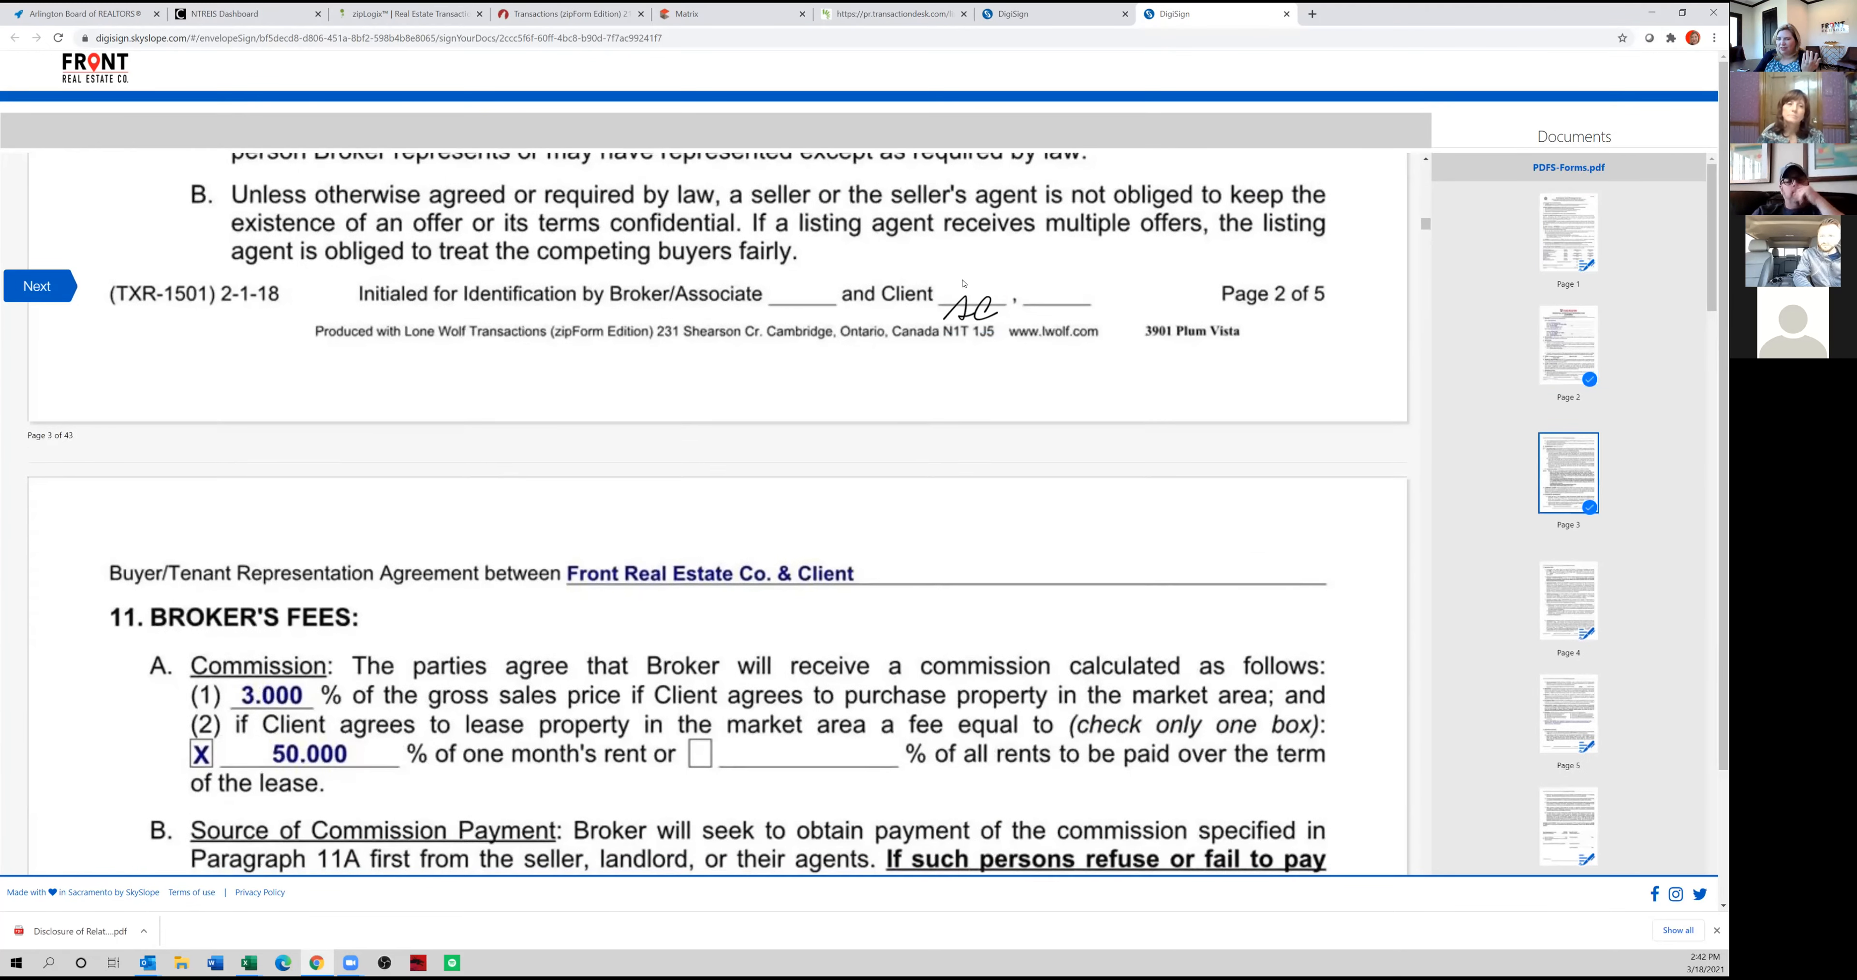
{"action": "left_click", "coordinate": [990, 306]}
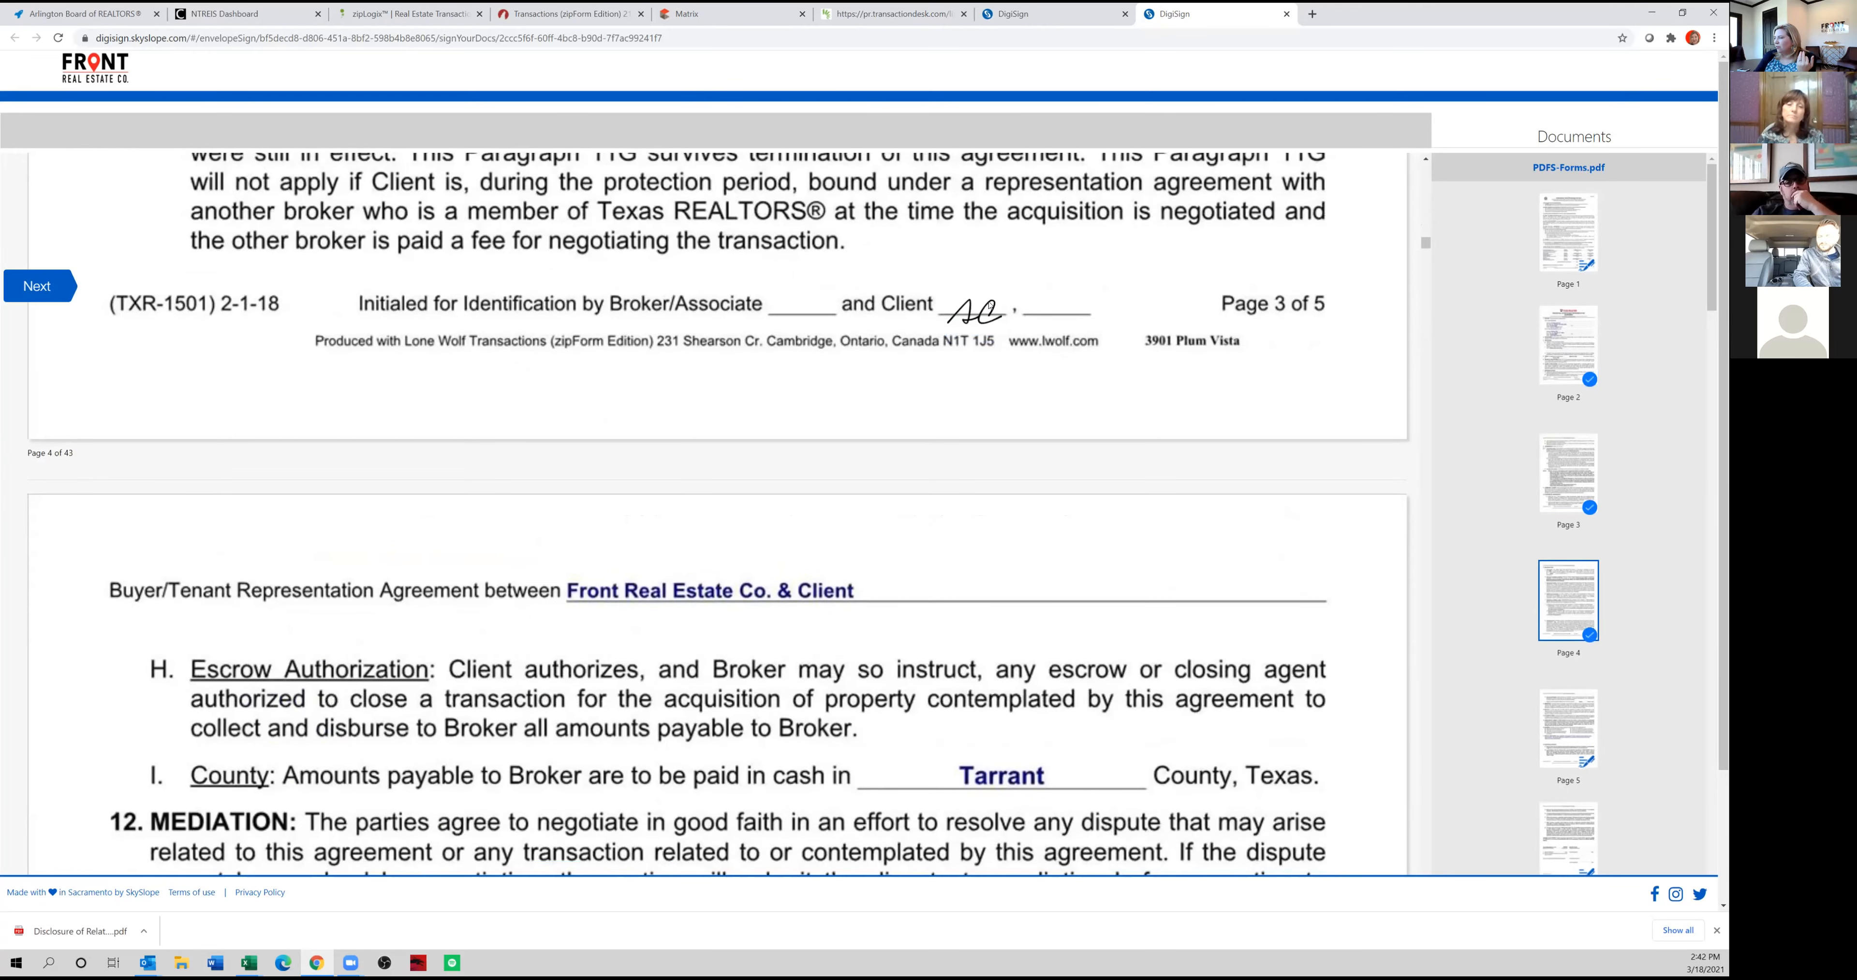
{"action": "left_click", "coordinate": [957, 303]}
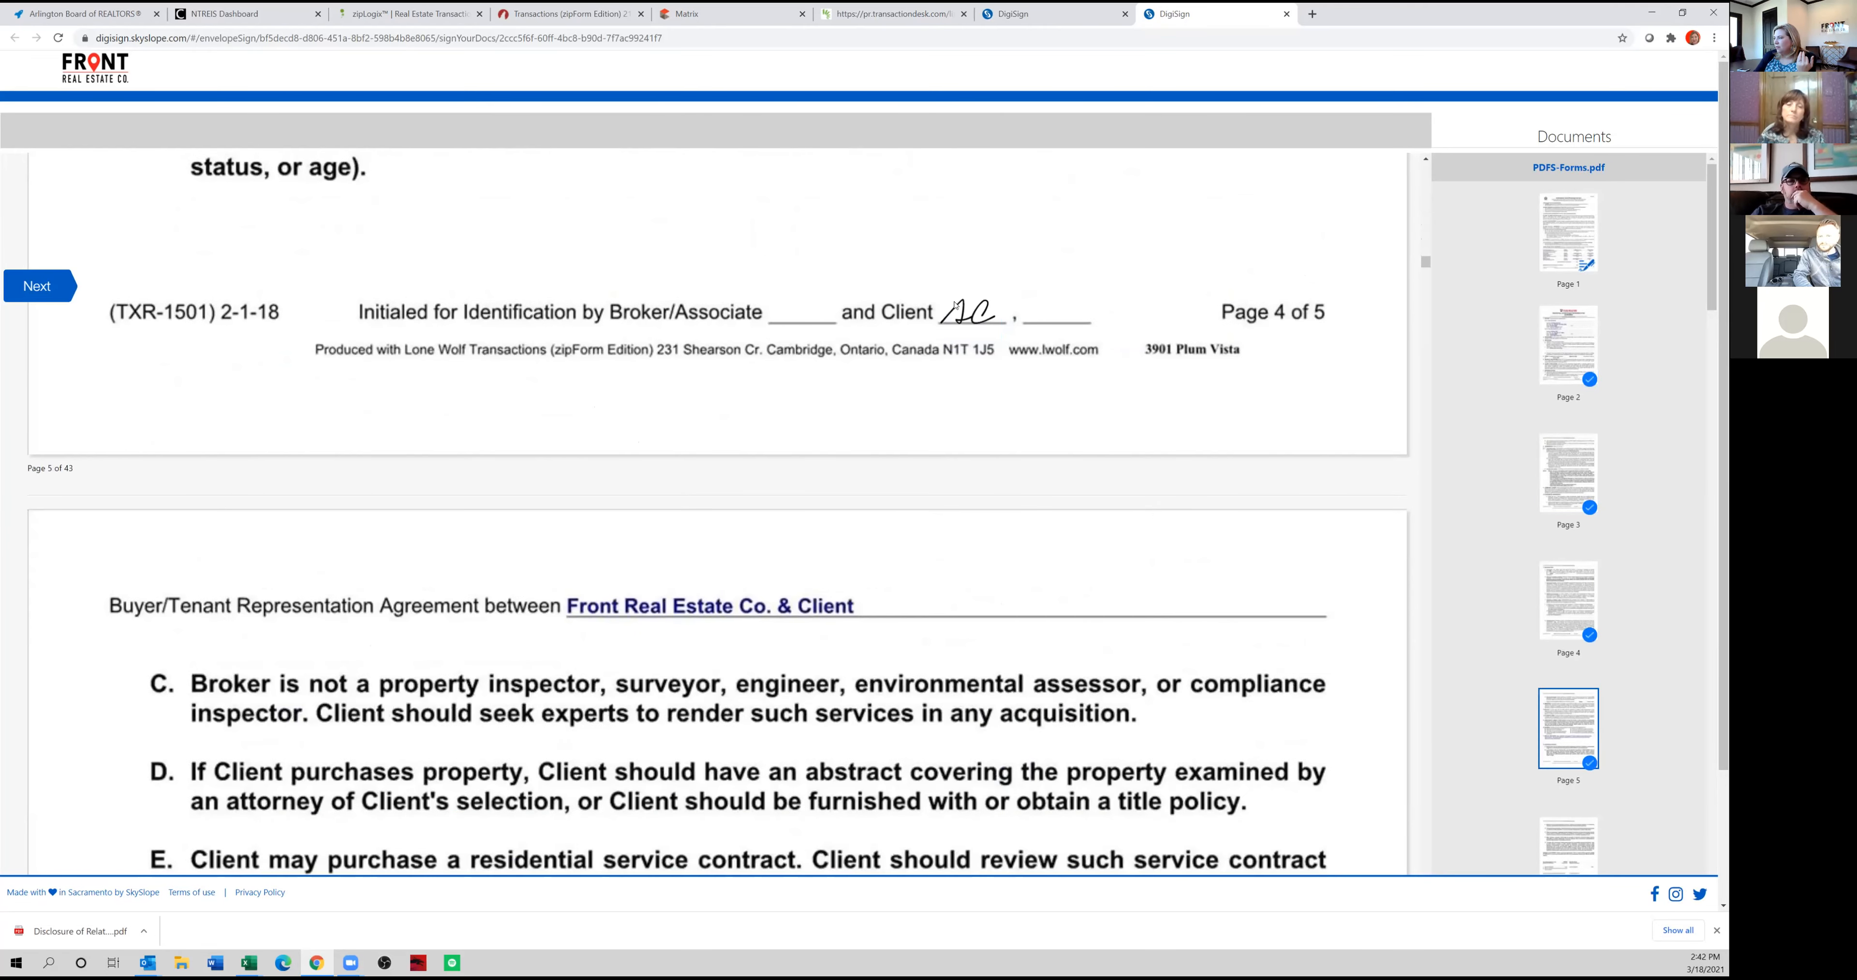
{"action": "left_click", "coordinate": [809, 322]}
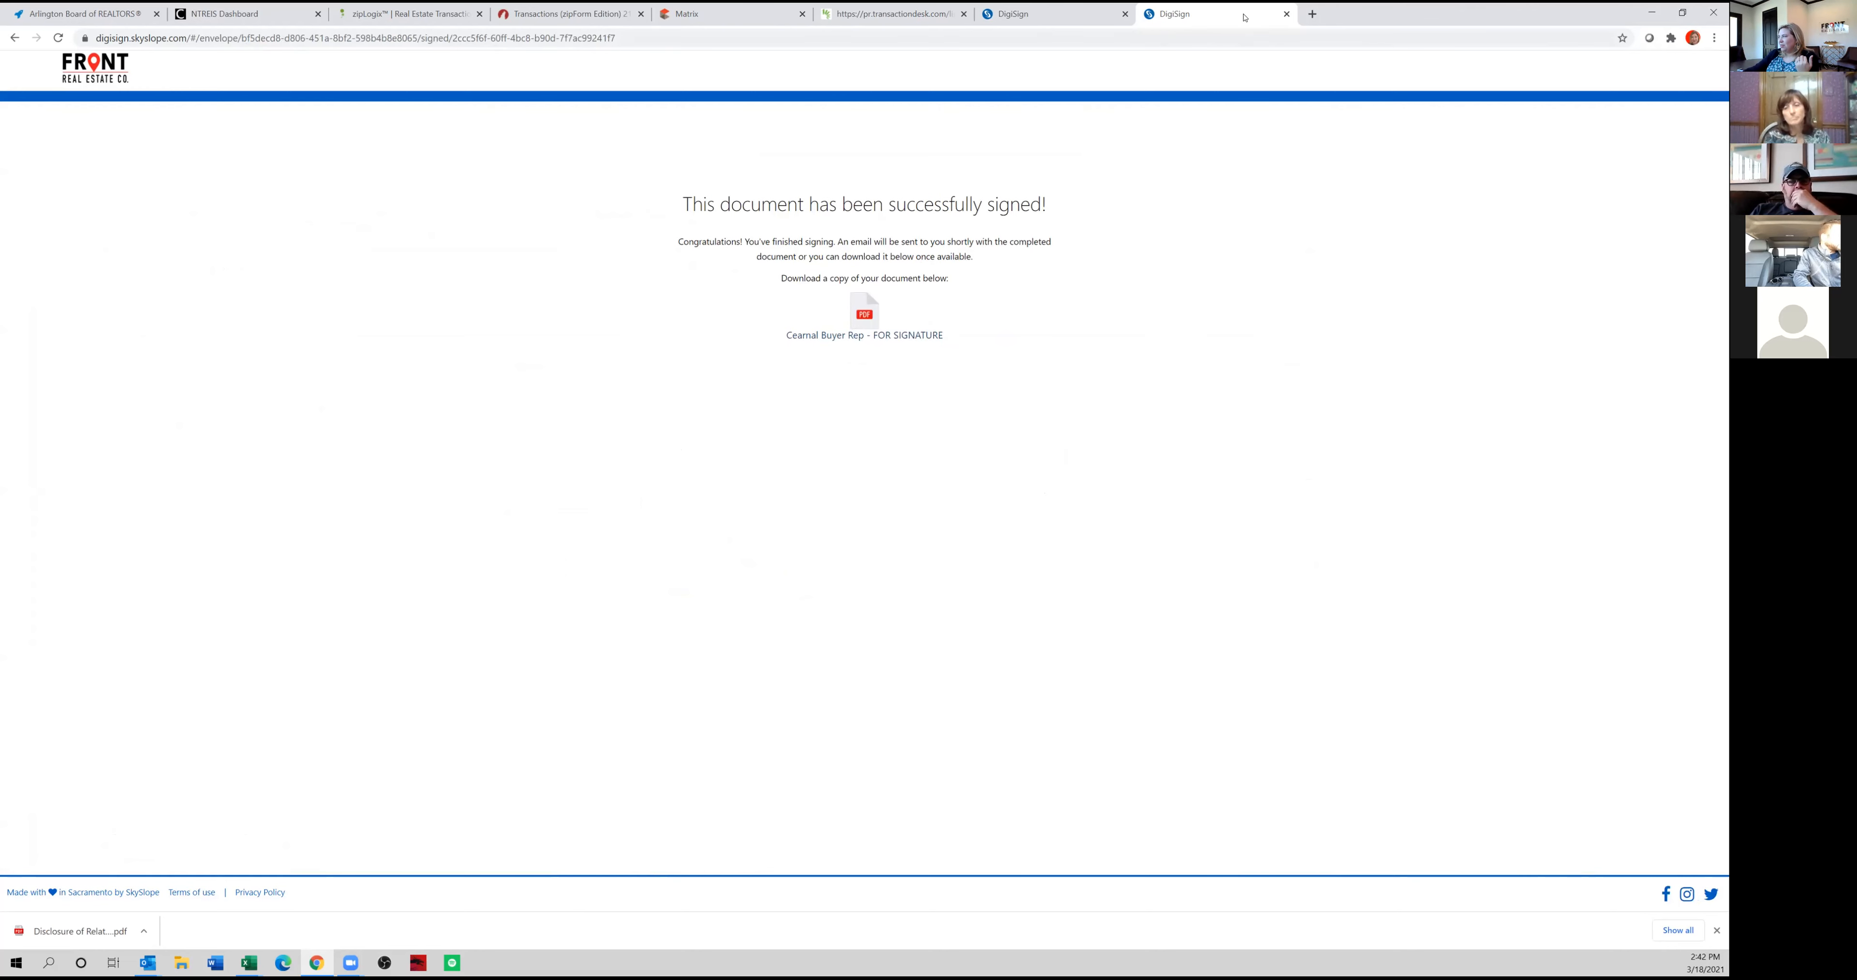
{"action": "left_click", "coordinate": [1286, 13]}
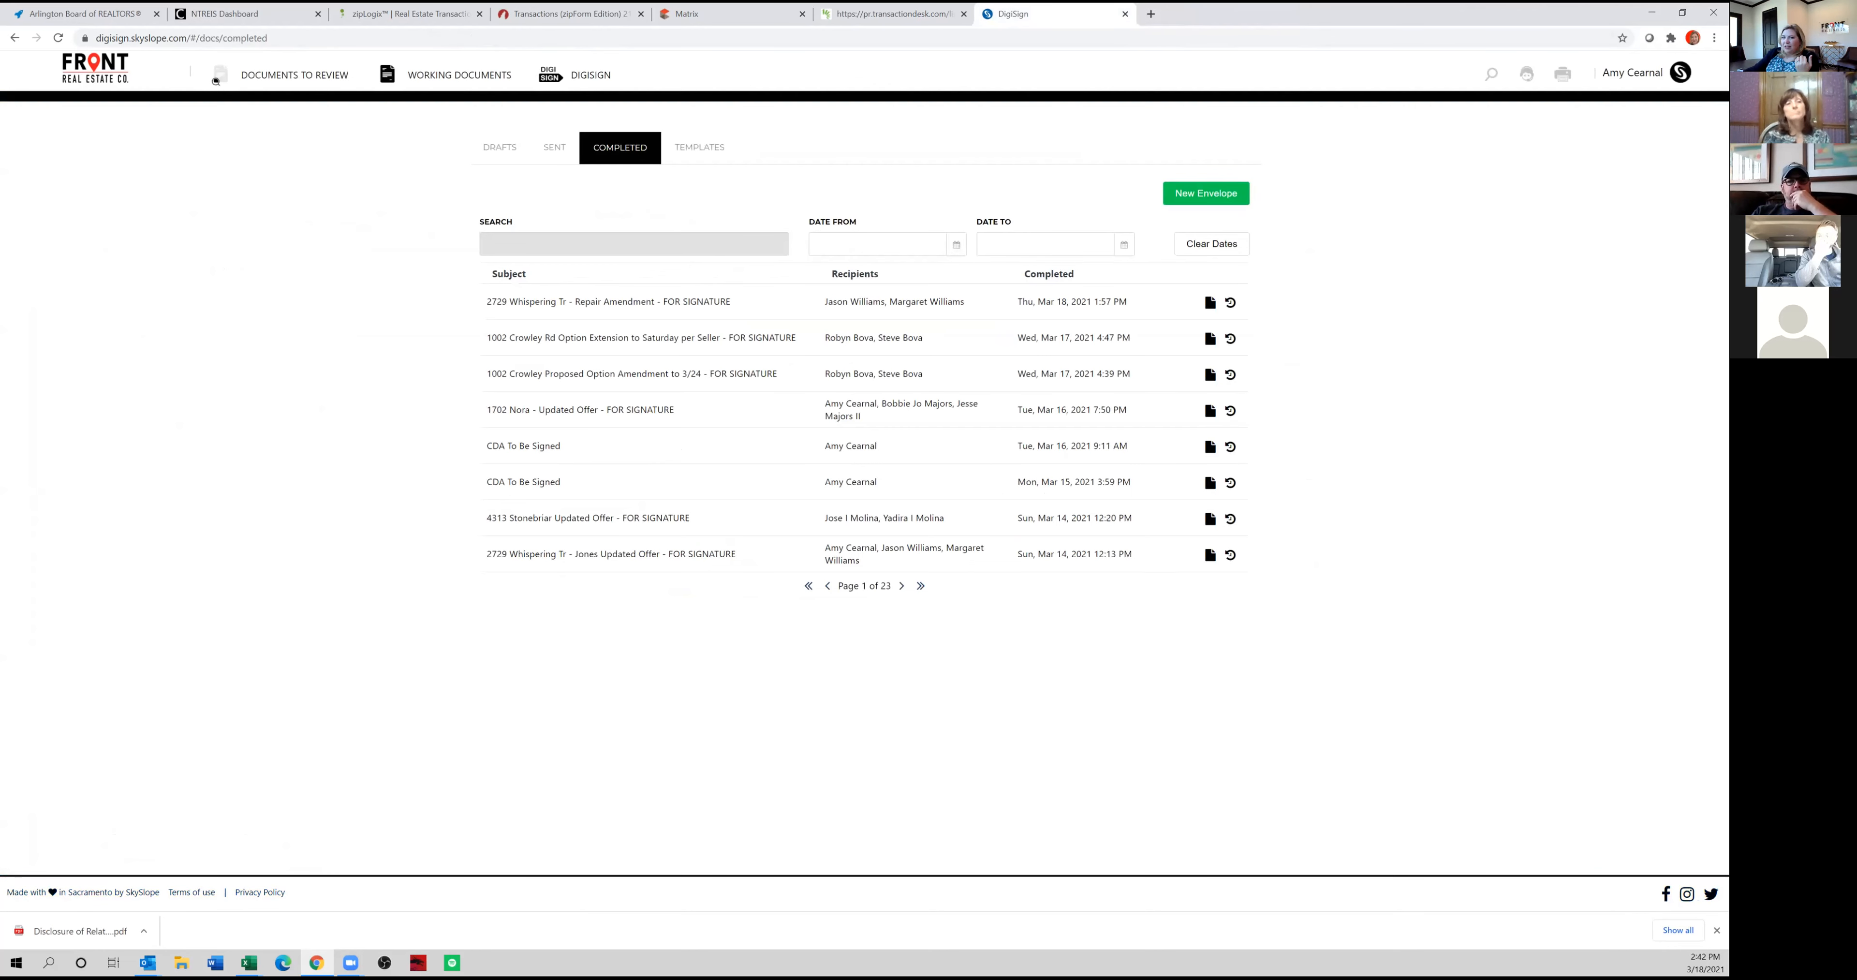
Switch to Outlook, open the completed envelope's download page, save the signed PDF to the Desktop as PDFS-Forms-DigiSign and open it.
{"action": "key", "text": "alt+Tab"}
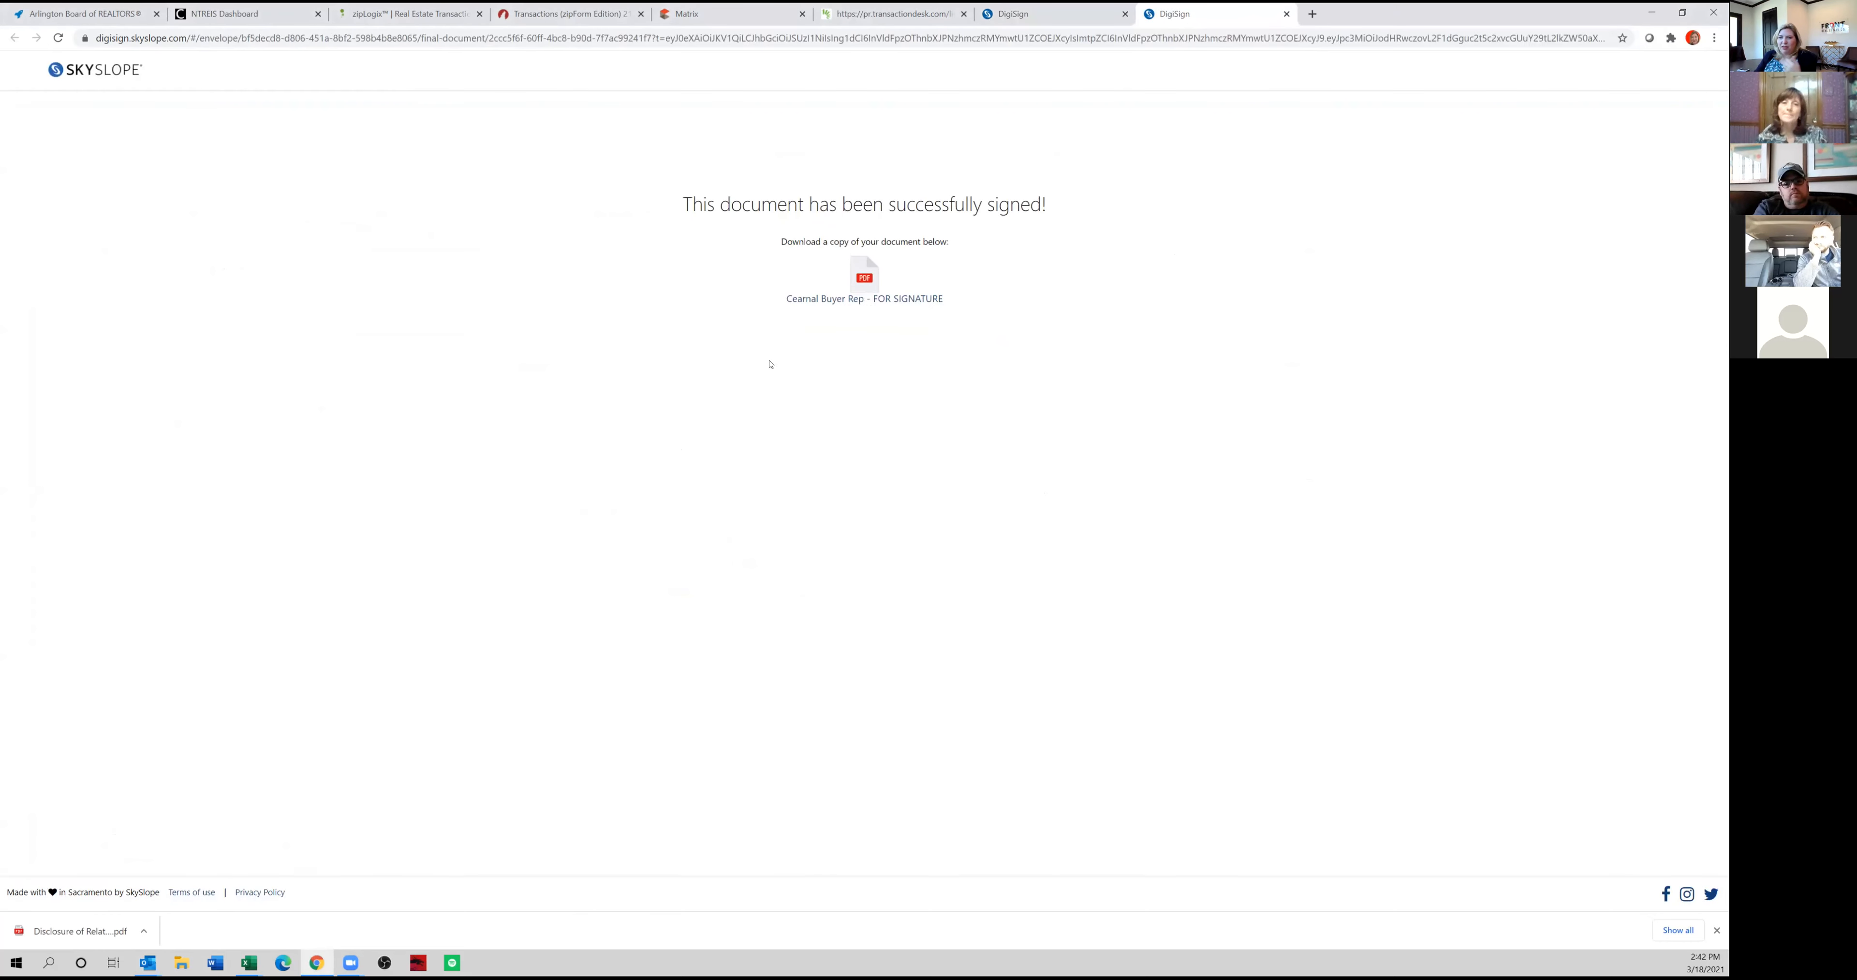
{"action": "left_click", "coordinate": [866, 288]}
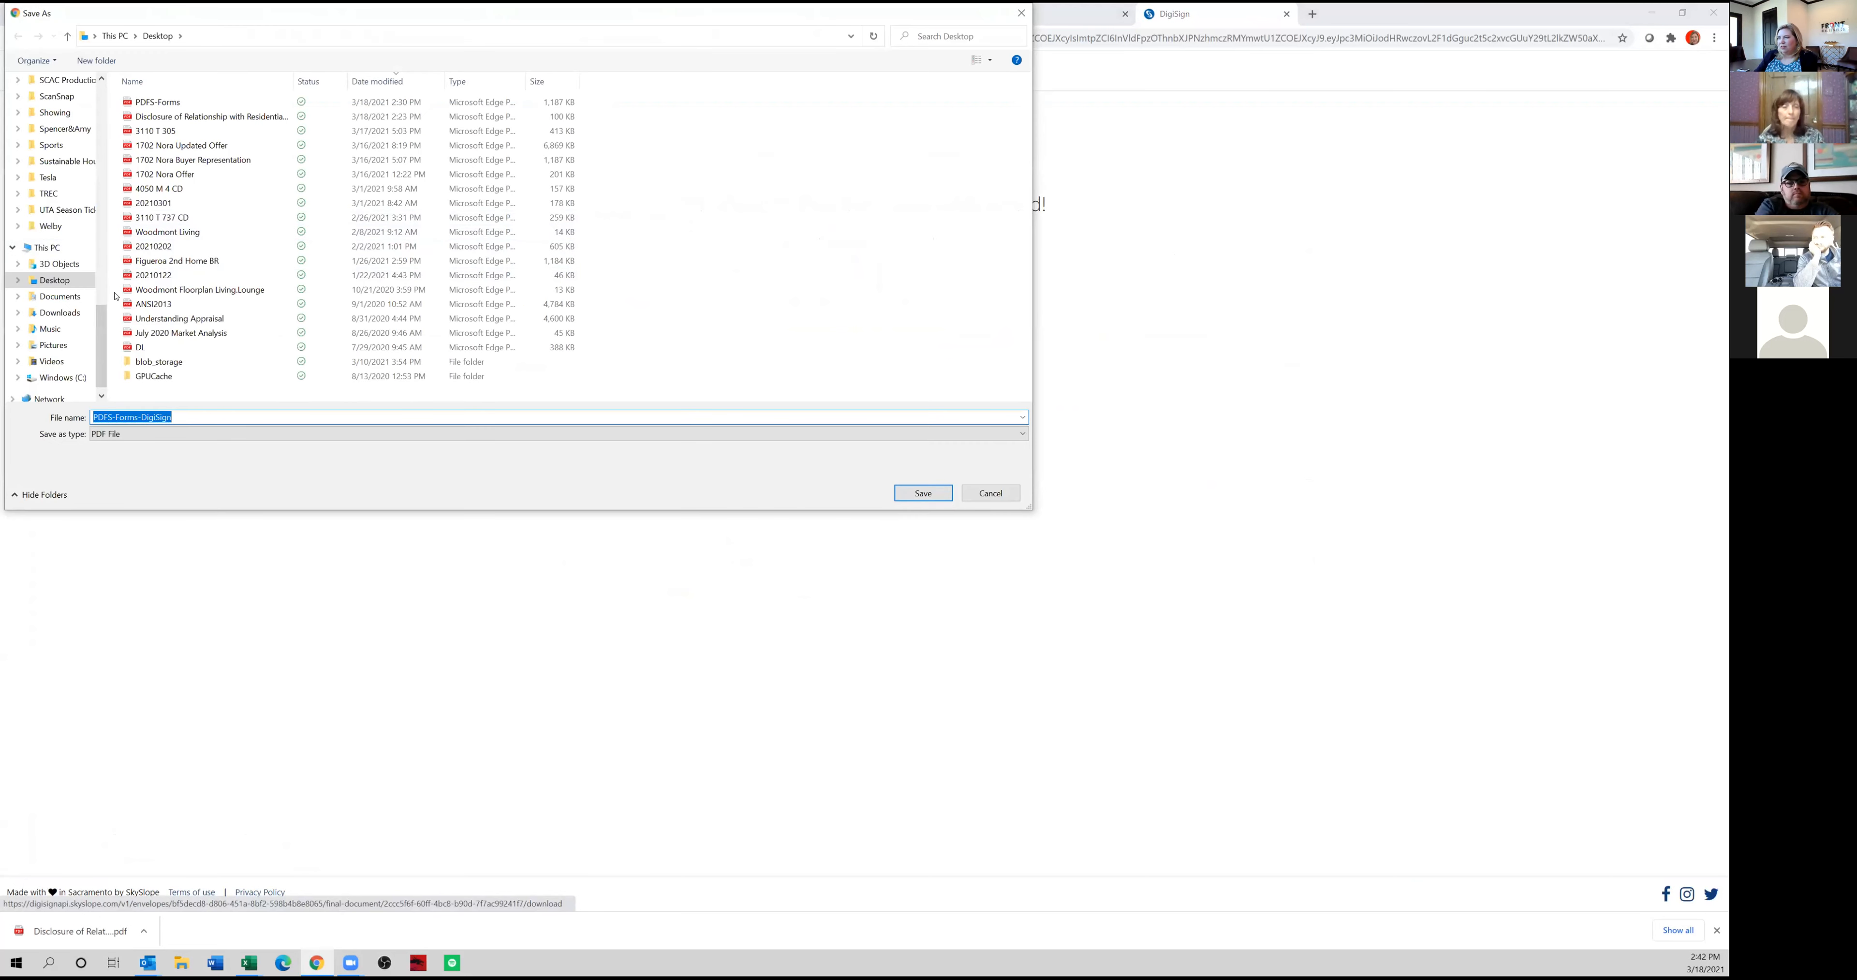
{"action": "left_click", "coordinate": [922, 494]}
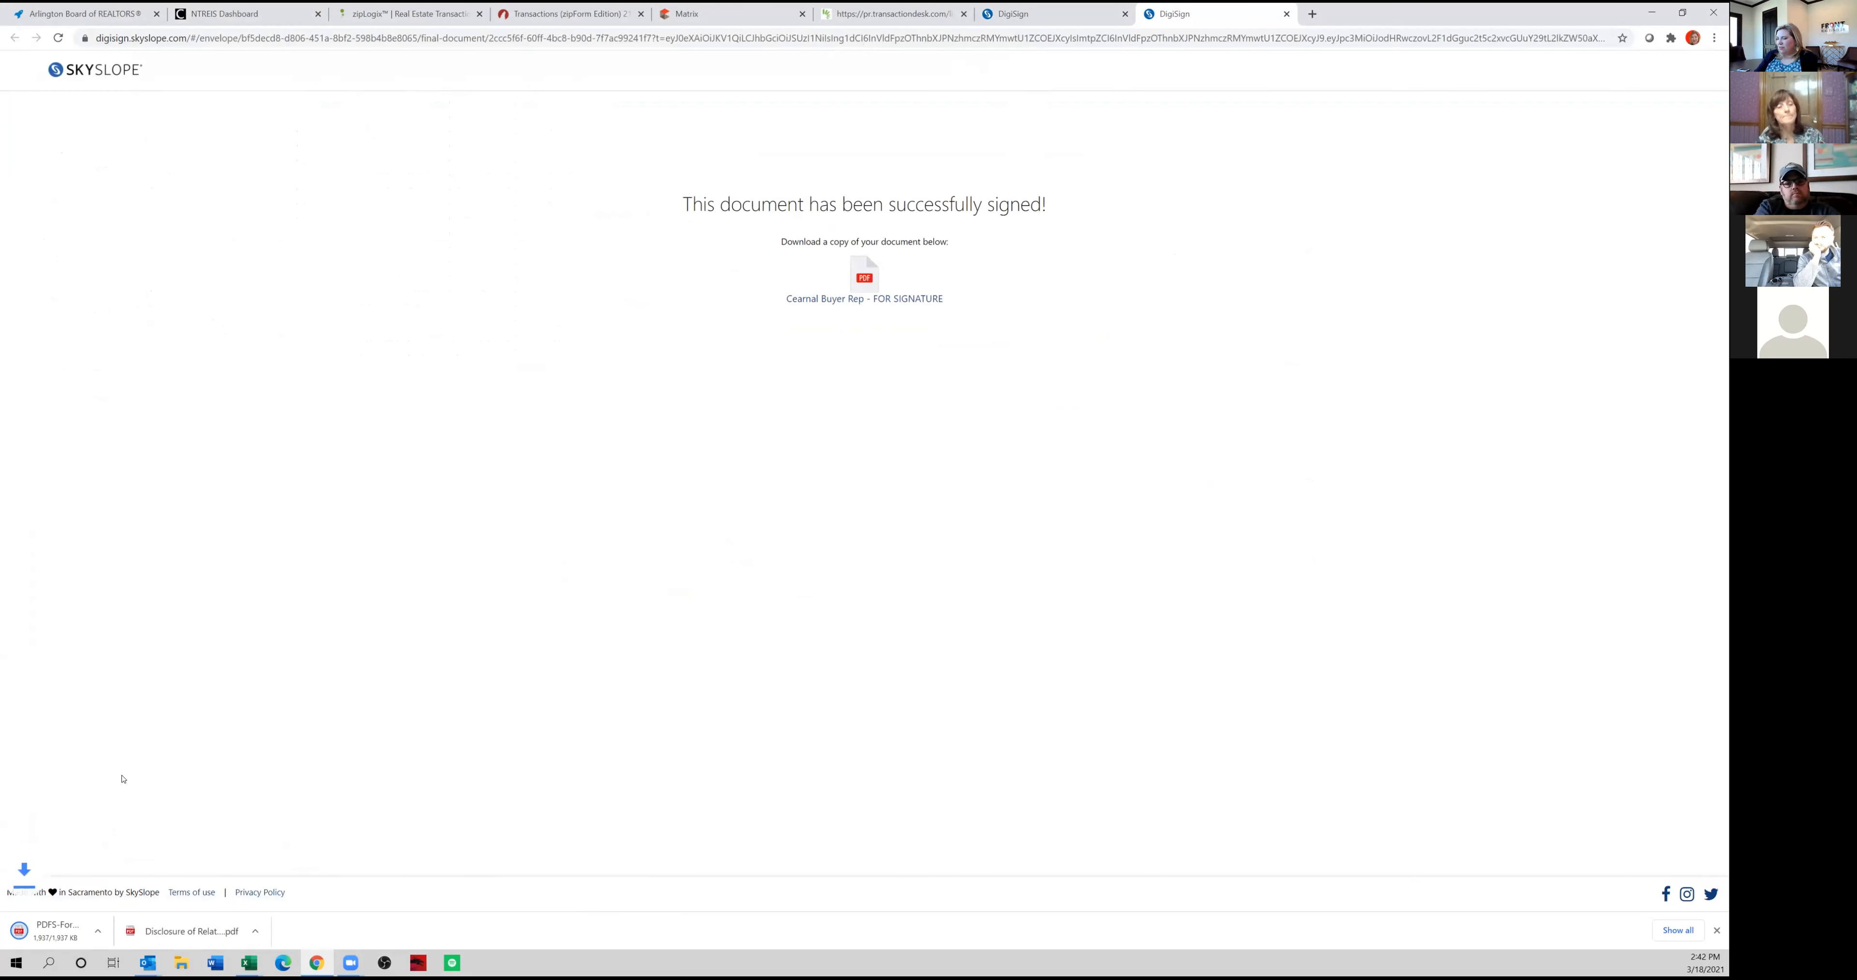
{"action": "left_click", "coordinate": [70, 937]}
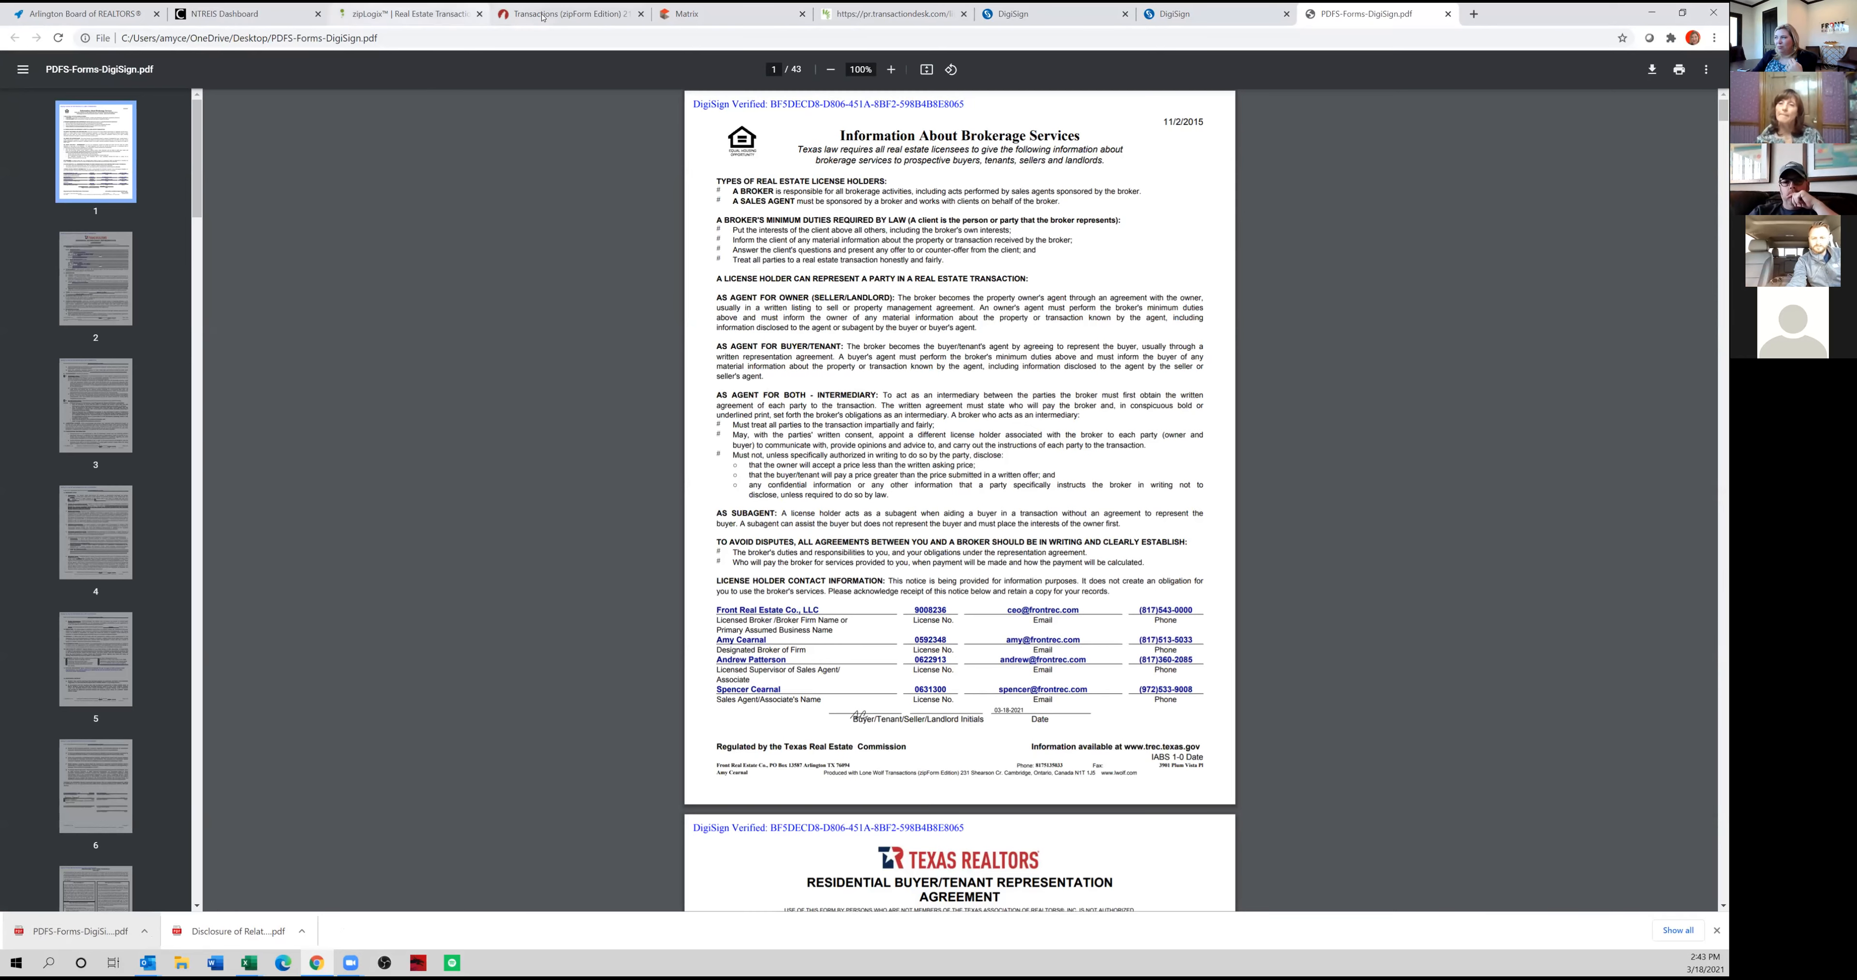
Return to zipForm, reopen the most recently modified purchase transaction from the transaction list and show its documents.
{"action": "left_click", "coordinate": [506, 14]}
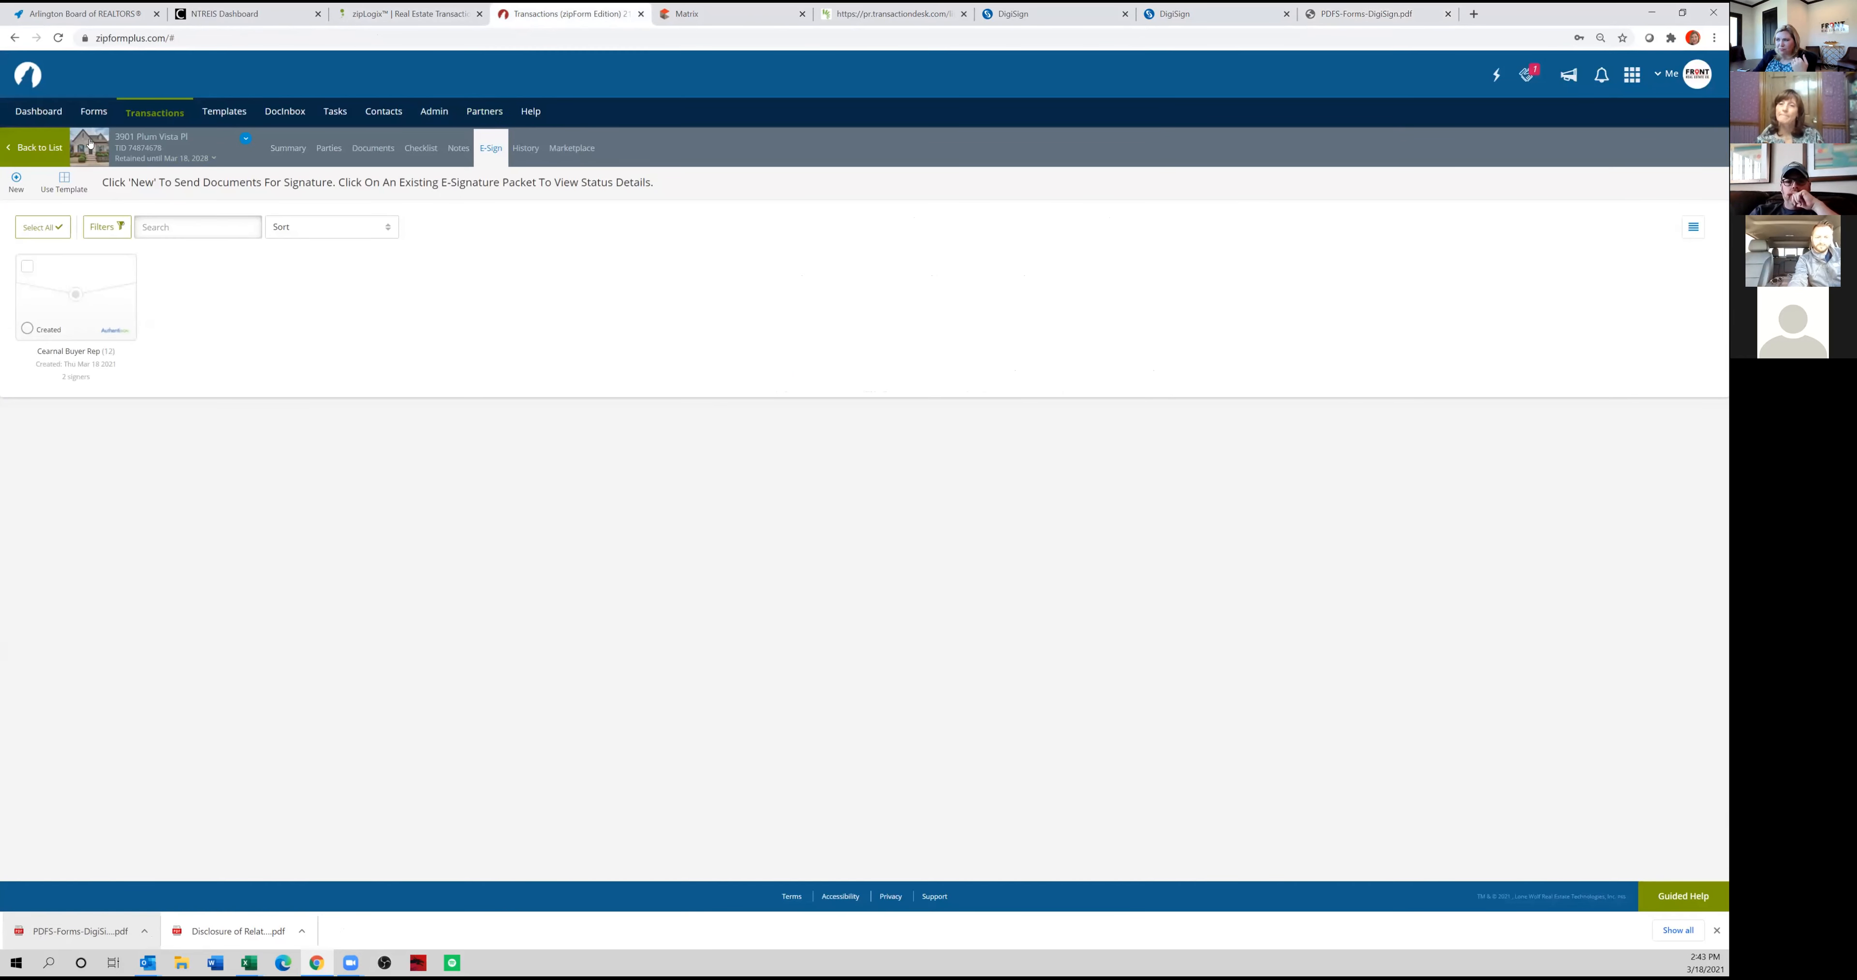
{"action": "left_click", "coordinate": [24, 152]}
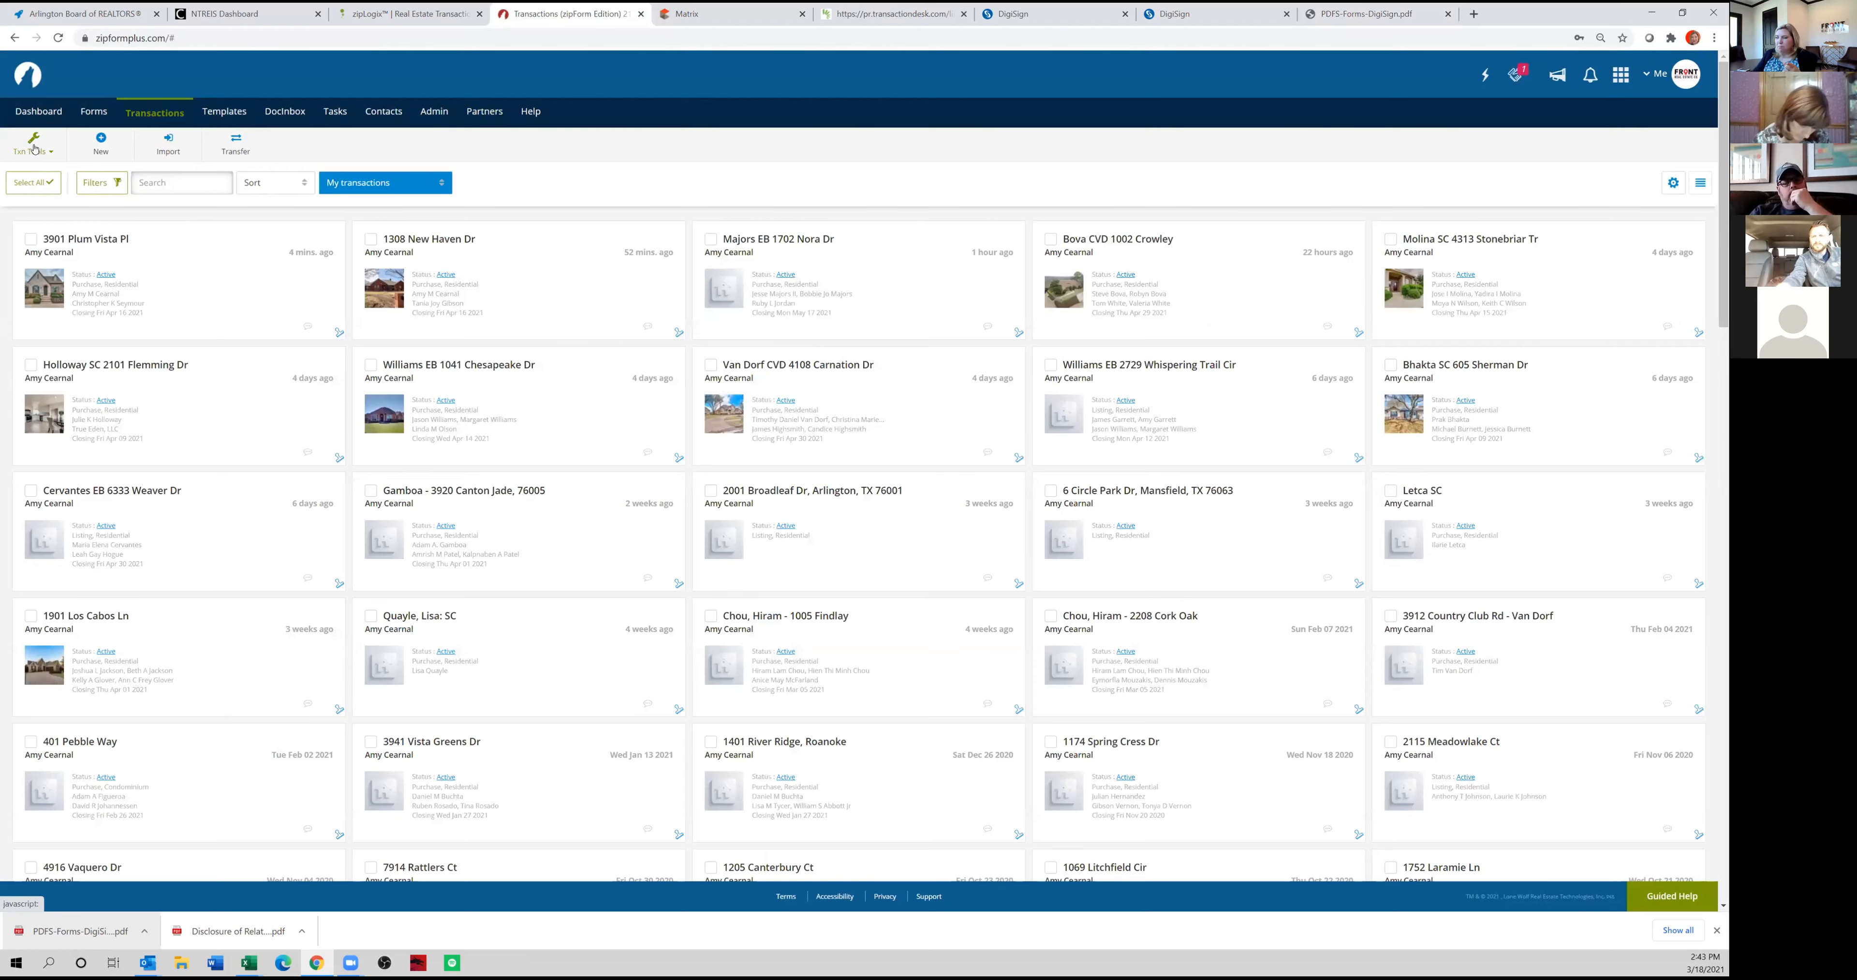
{"action": "left_click", "coordinate": [92, 238]}
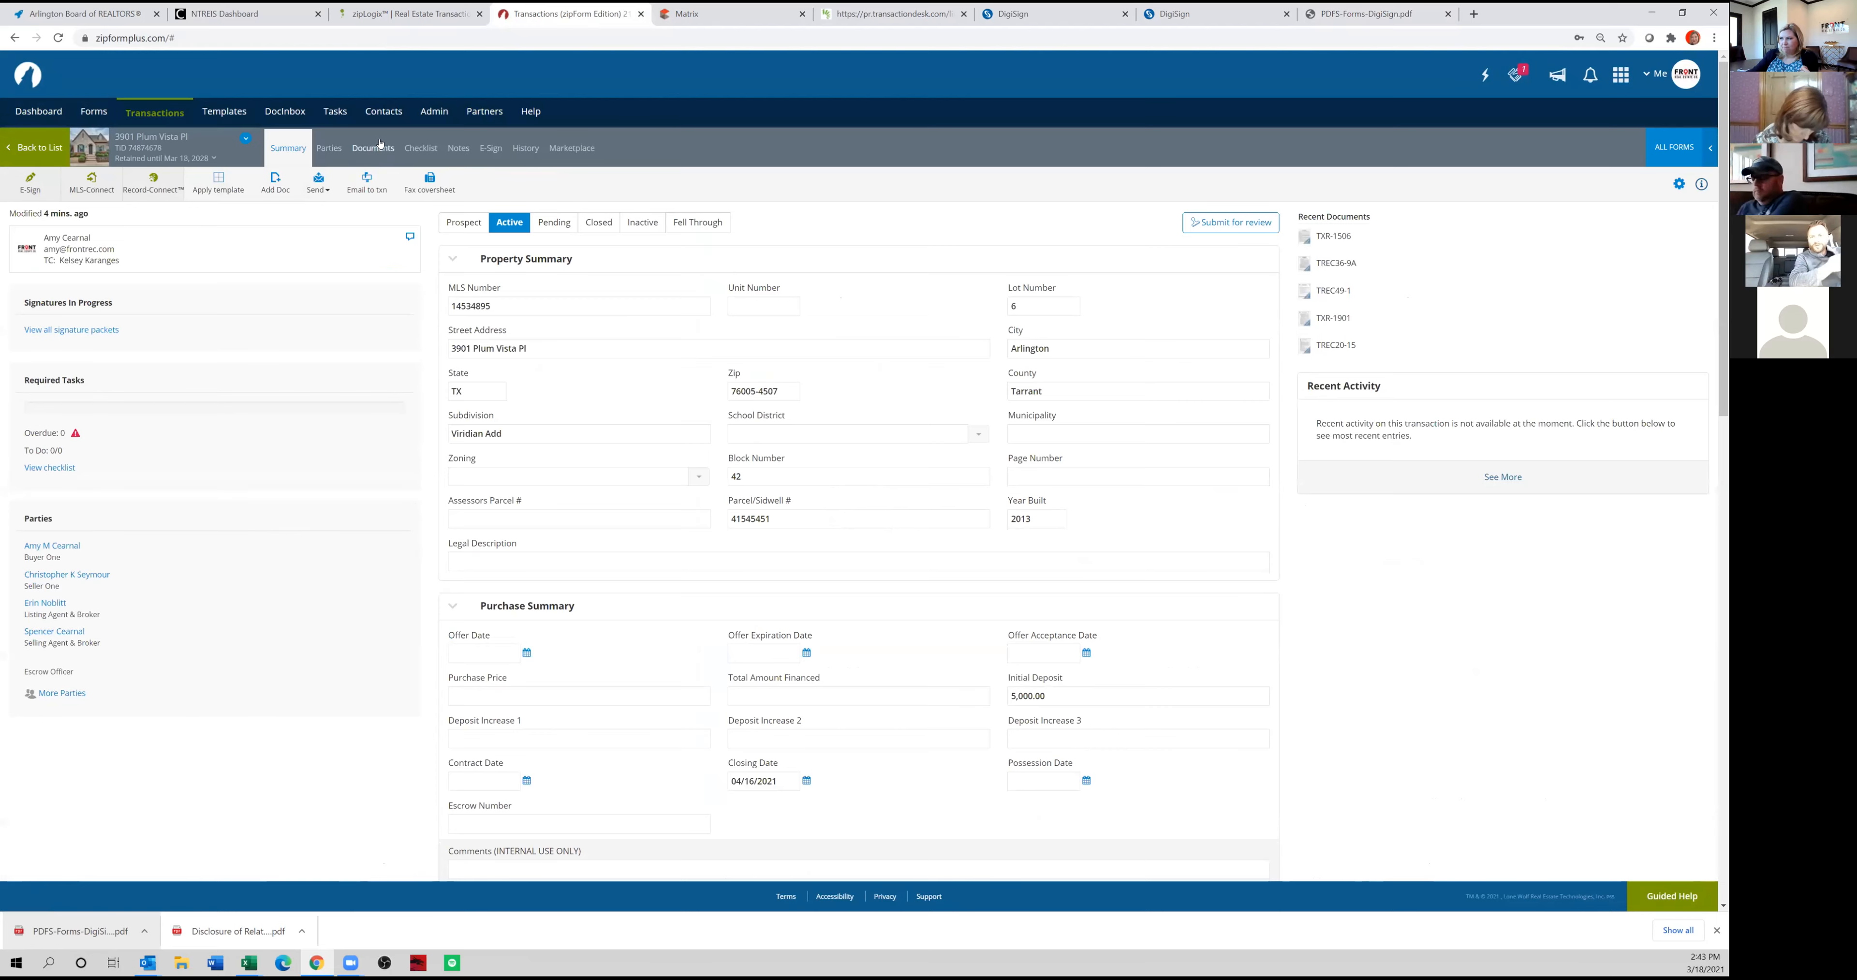
{"action": "left_click", "coordinate": [374, 147]}
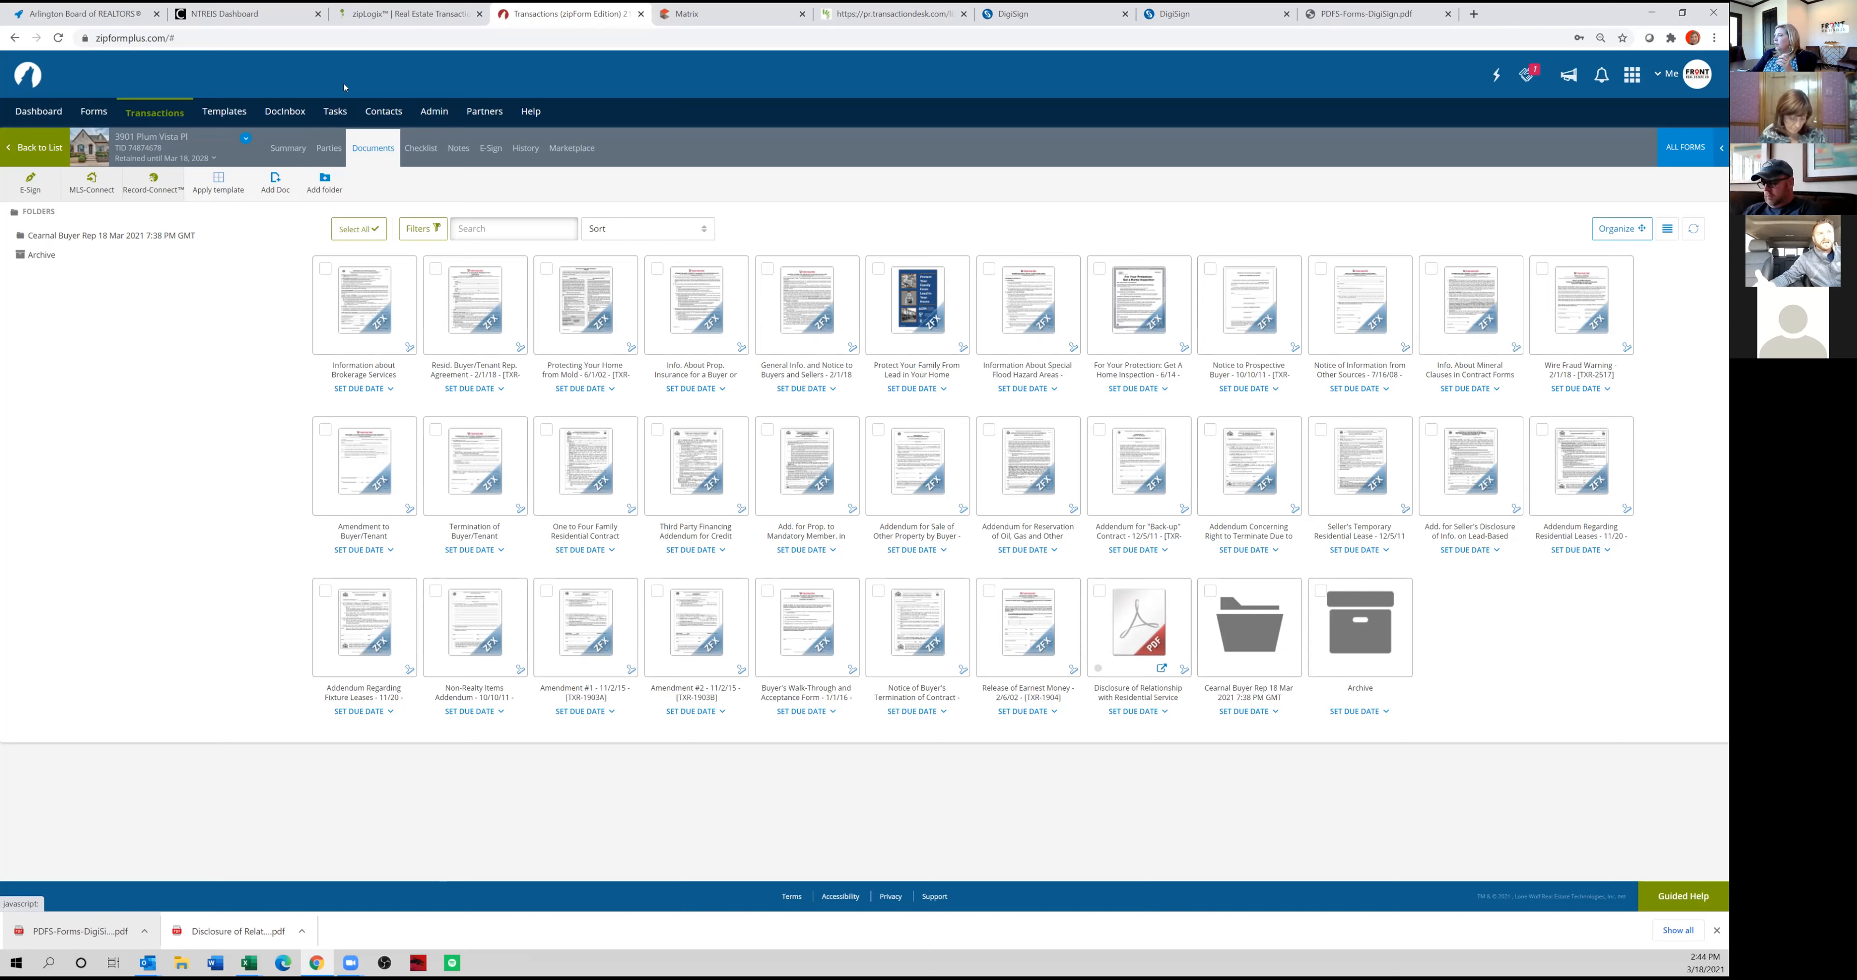
Switch to SkySlope, open the third transaction awaiting document review and select its SkySlope e-mail address on the checklist.
{"action": "left_click", "coordinate": [1038, 14]}
{"action": "left_click", "coordinate": [215, 75]}
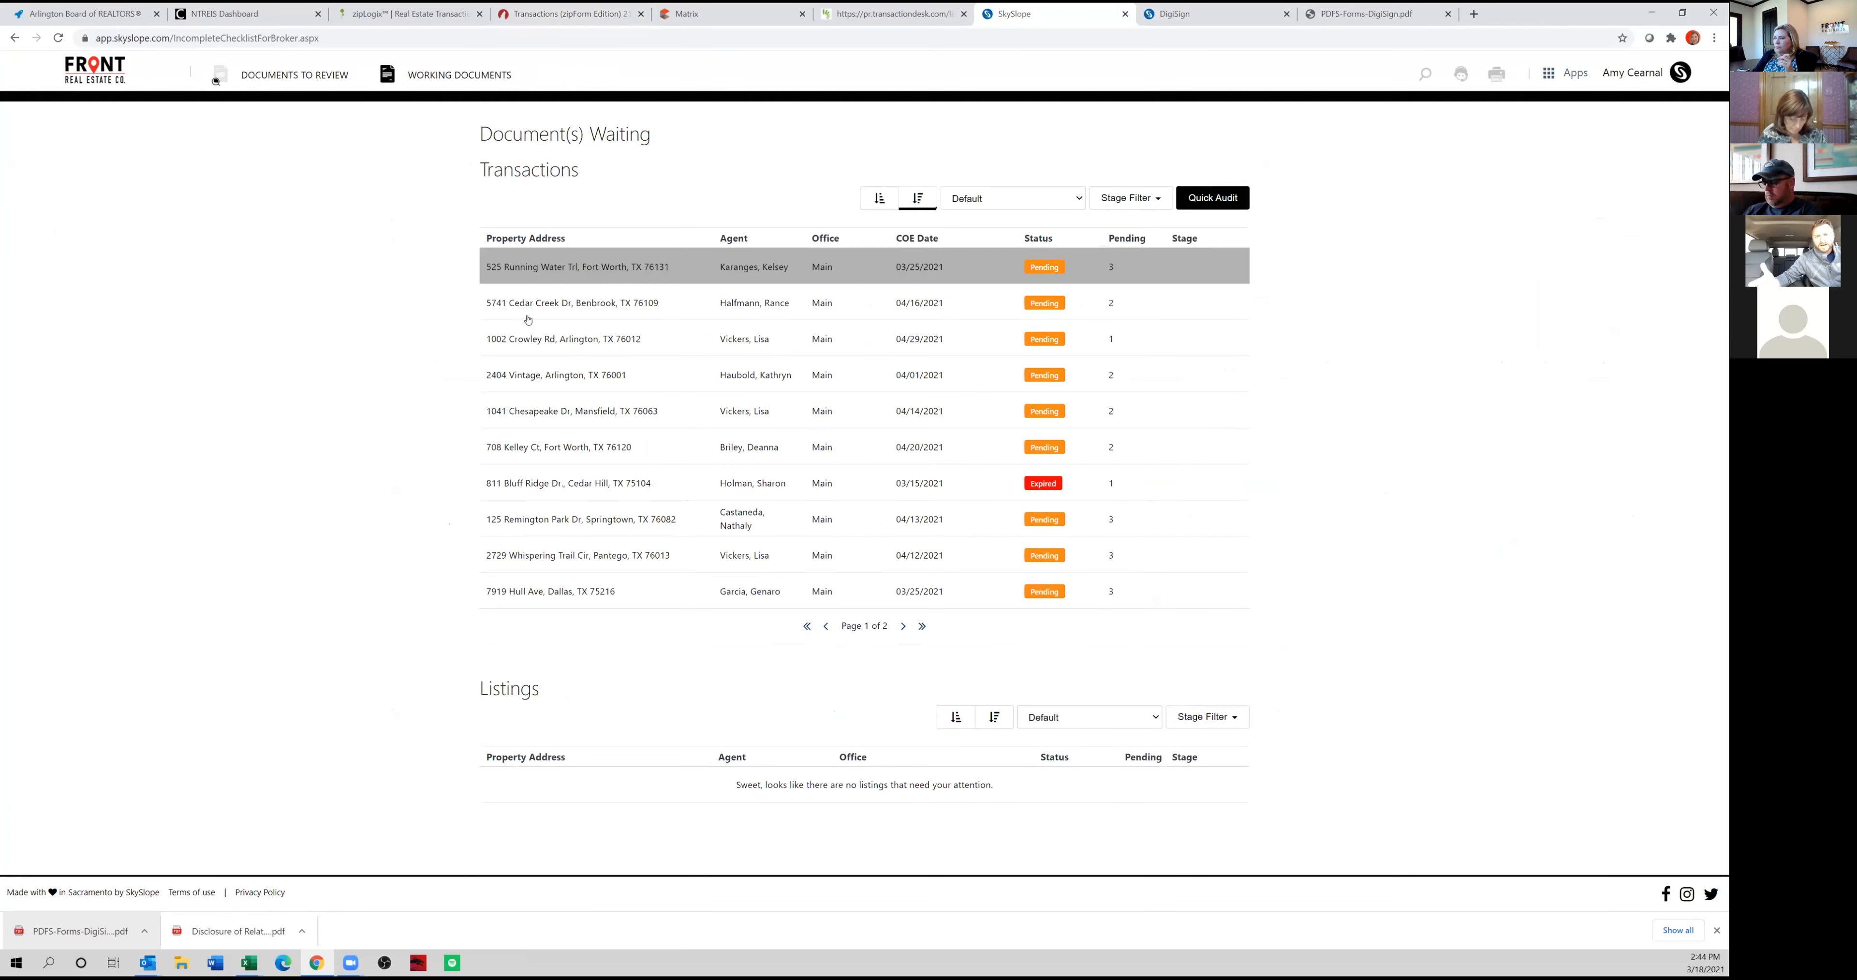
{"action": "left_click", "coordinate": [534, 338]}
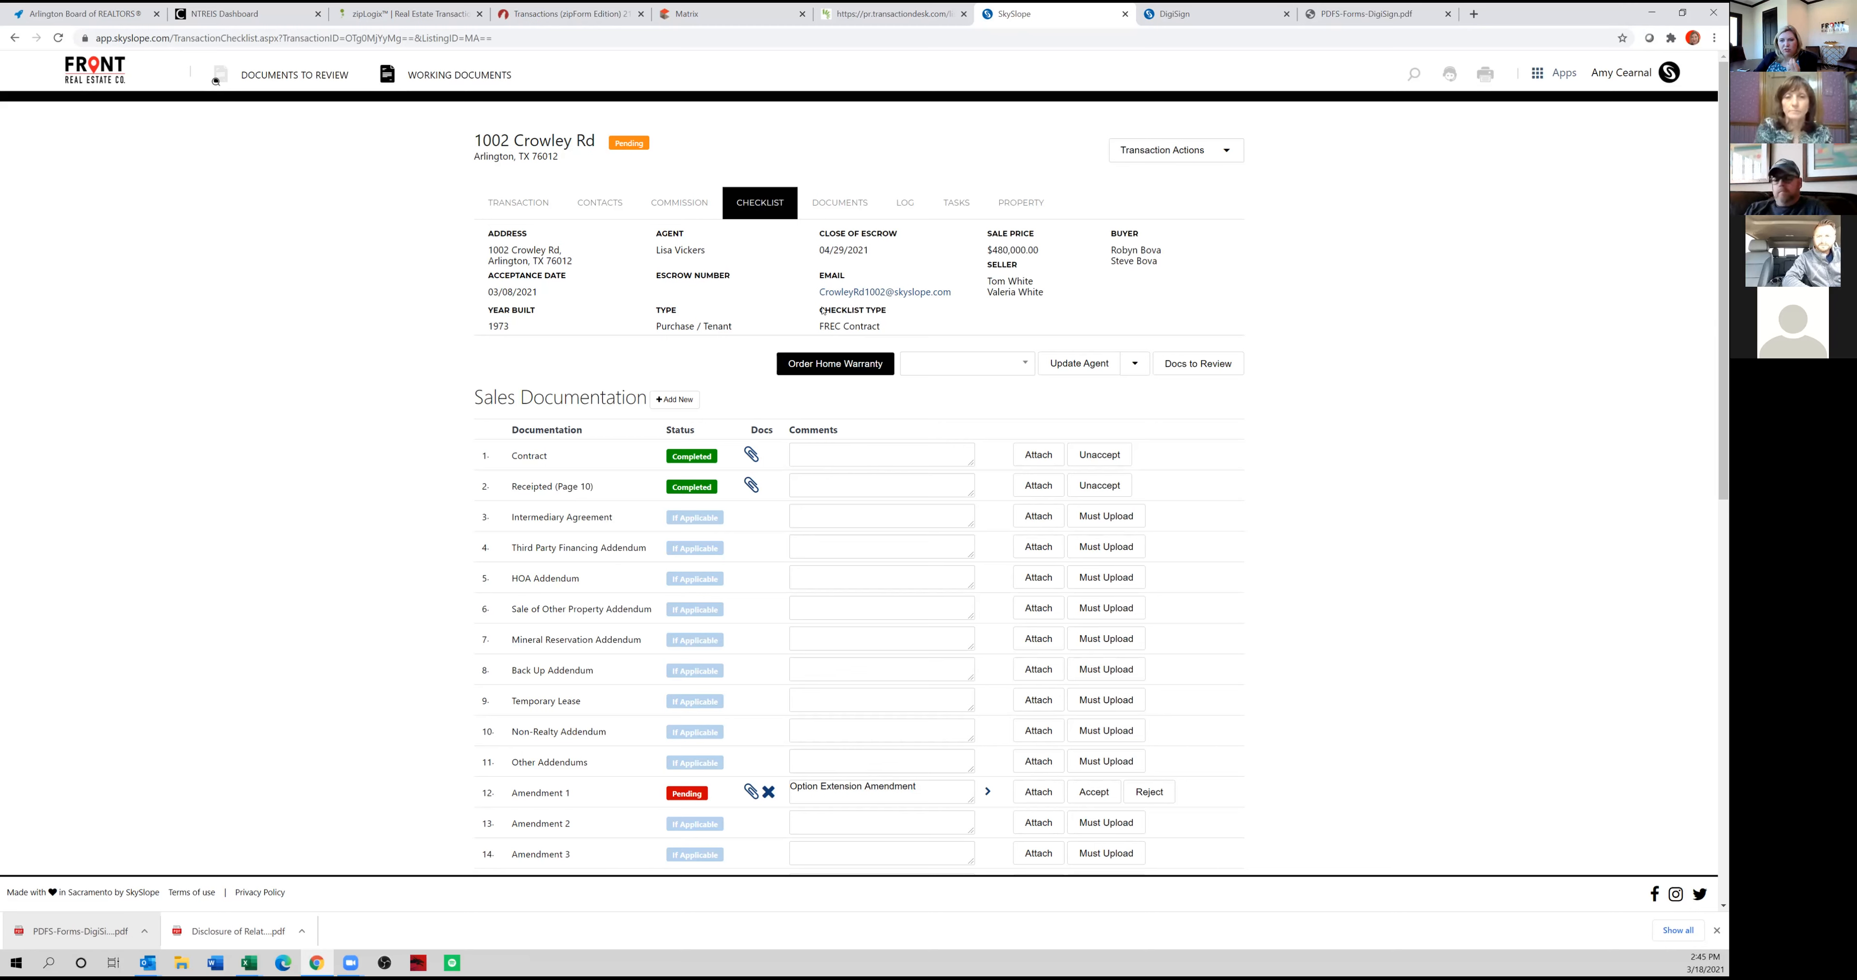
{"action": "left_click_drag", "start_coordinate": [819, 291], "coordinate": [949, 301]}
{"action": "key", "text": "ctrl+c"}
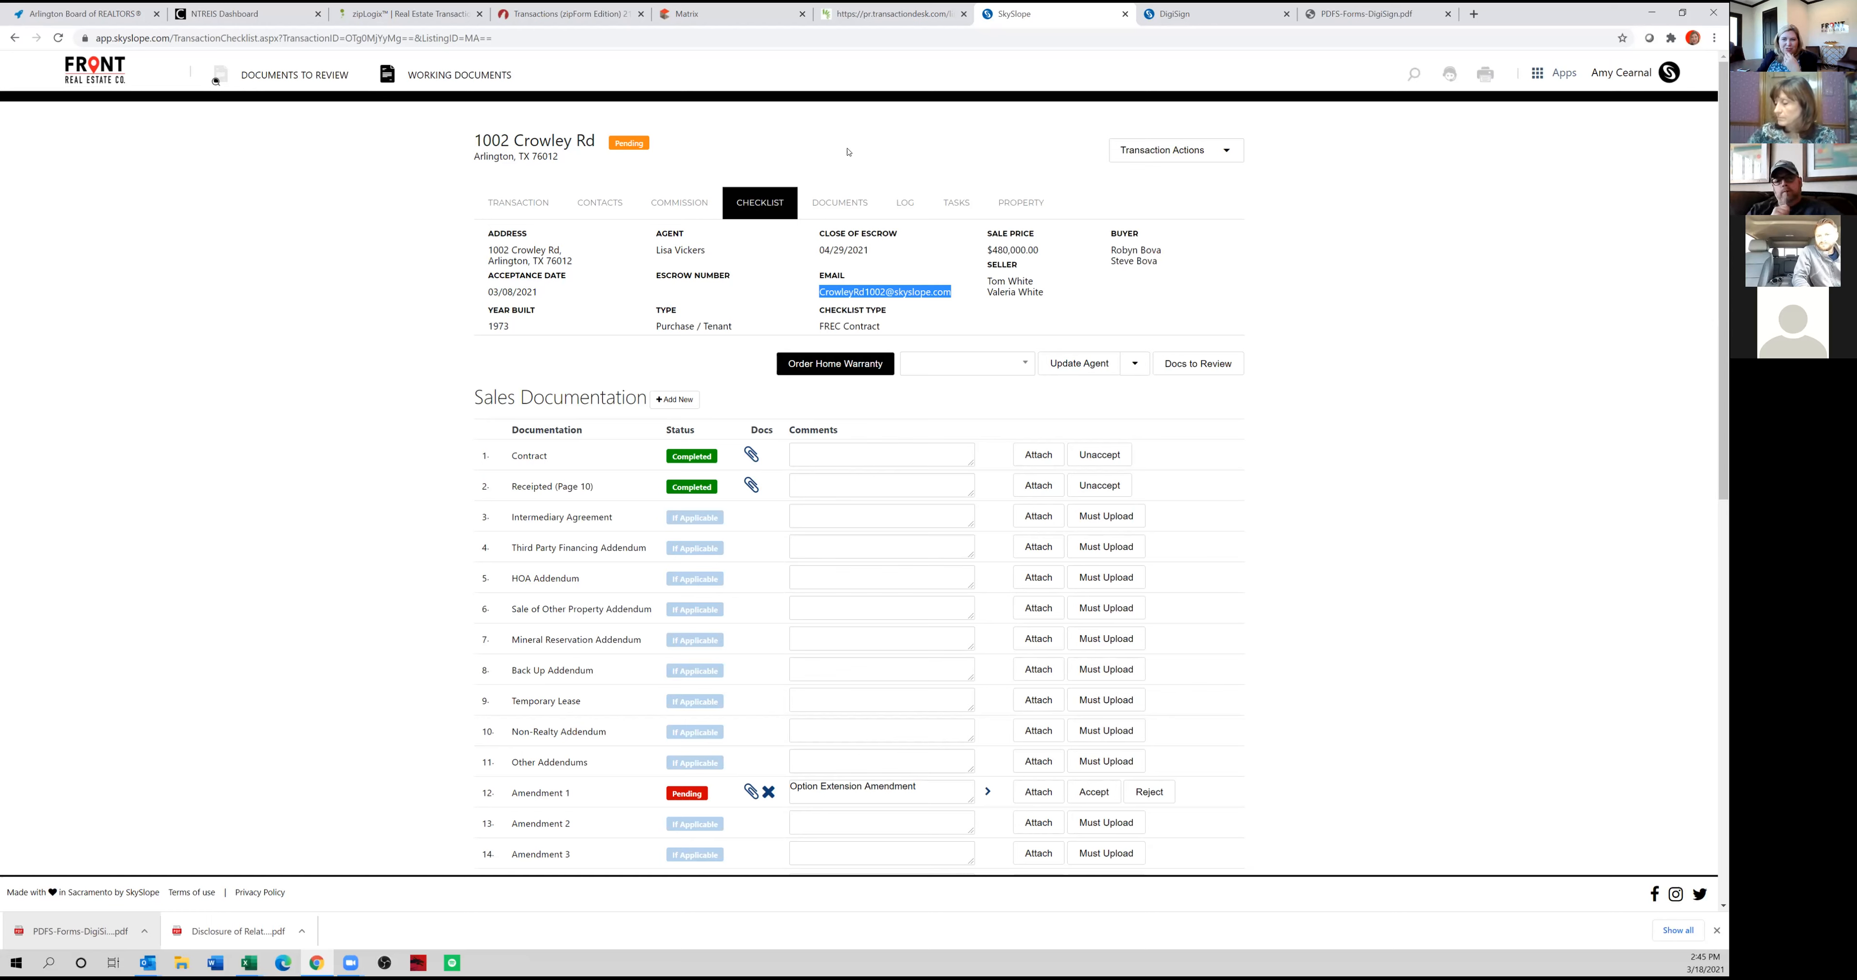
Return to the zipForm documents and delete the Addendum for Reservation of Oil, Gas and Other Minerals.
{"action": "left_click", "coordinate": [563, 16]}
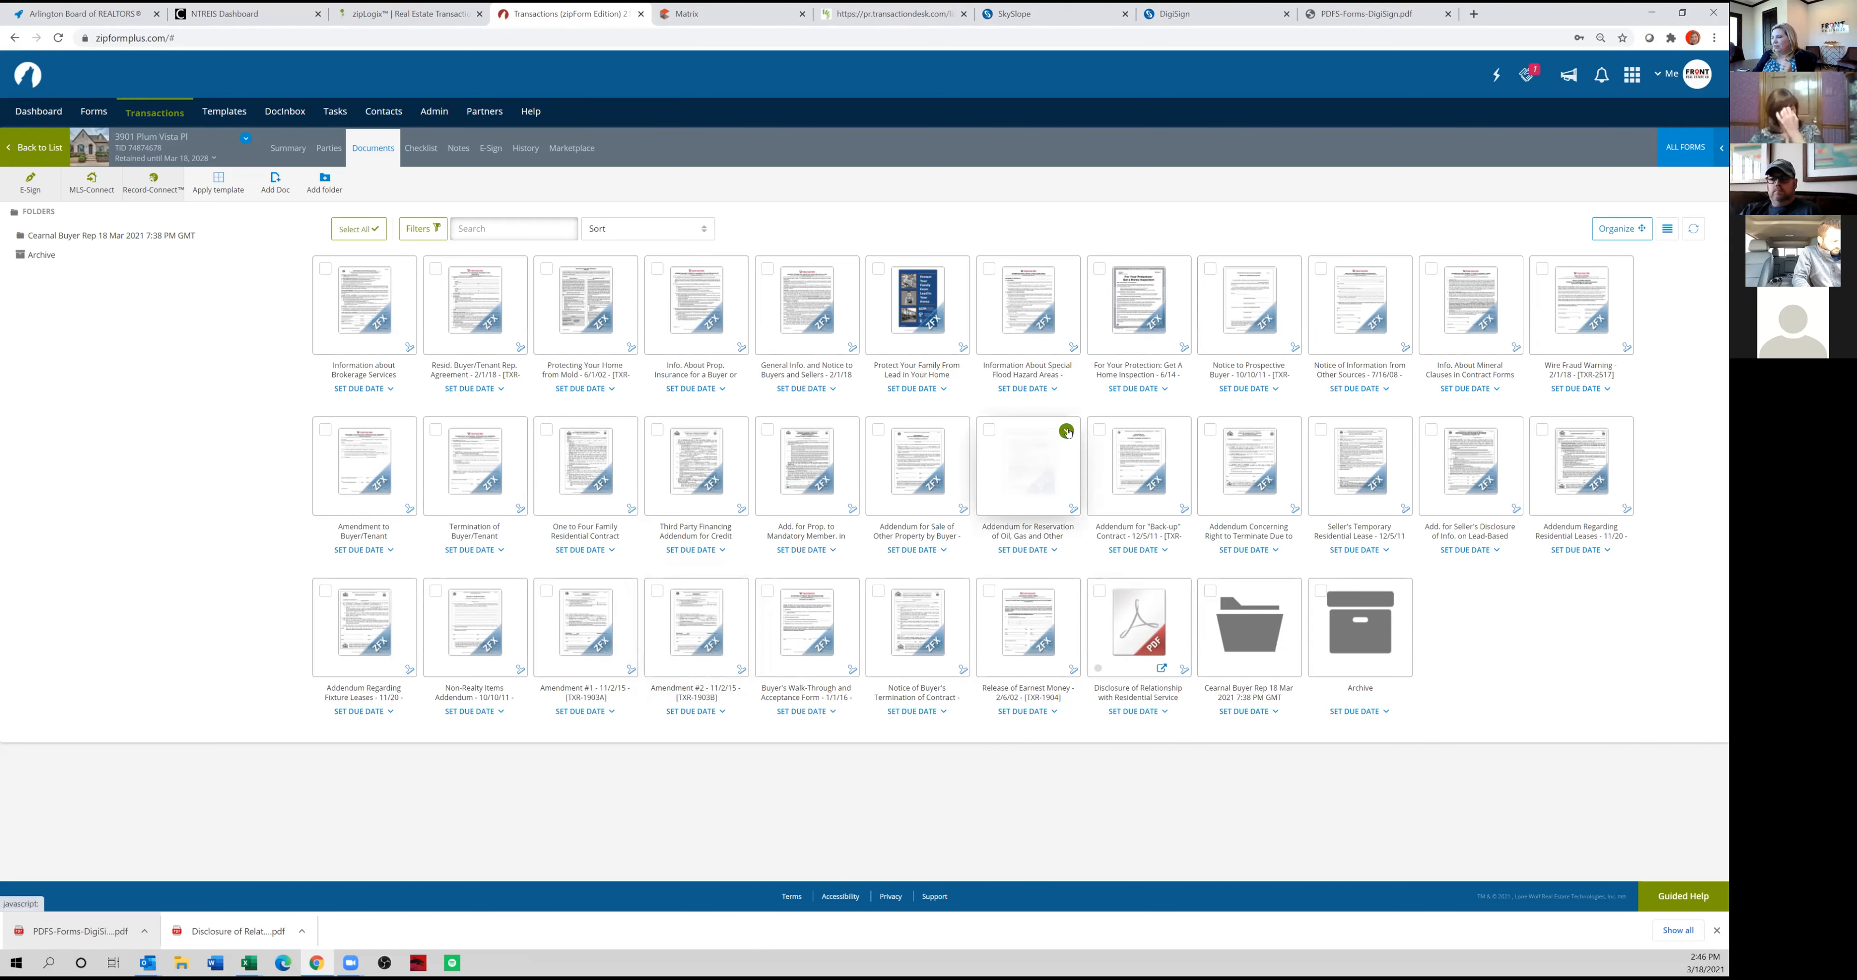
{"action": "left_click", "coordinate": [1066, 431]}
{"action": "left_click", "coordinate": [970, 150]}
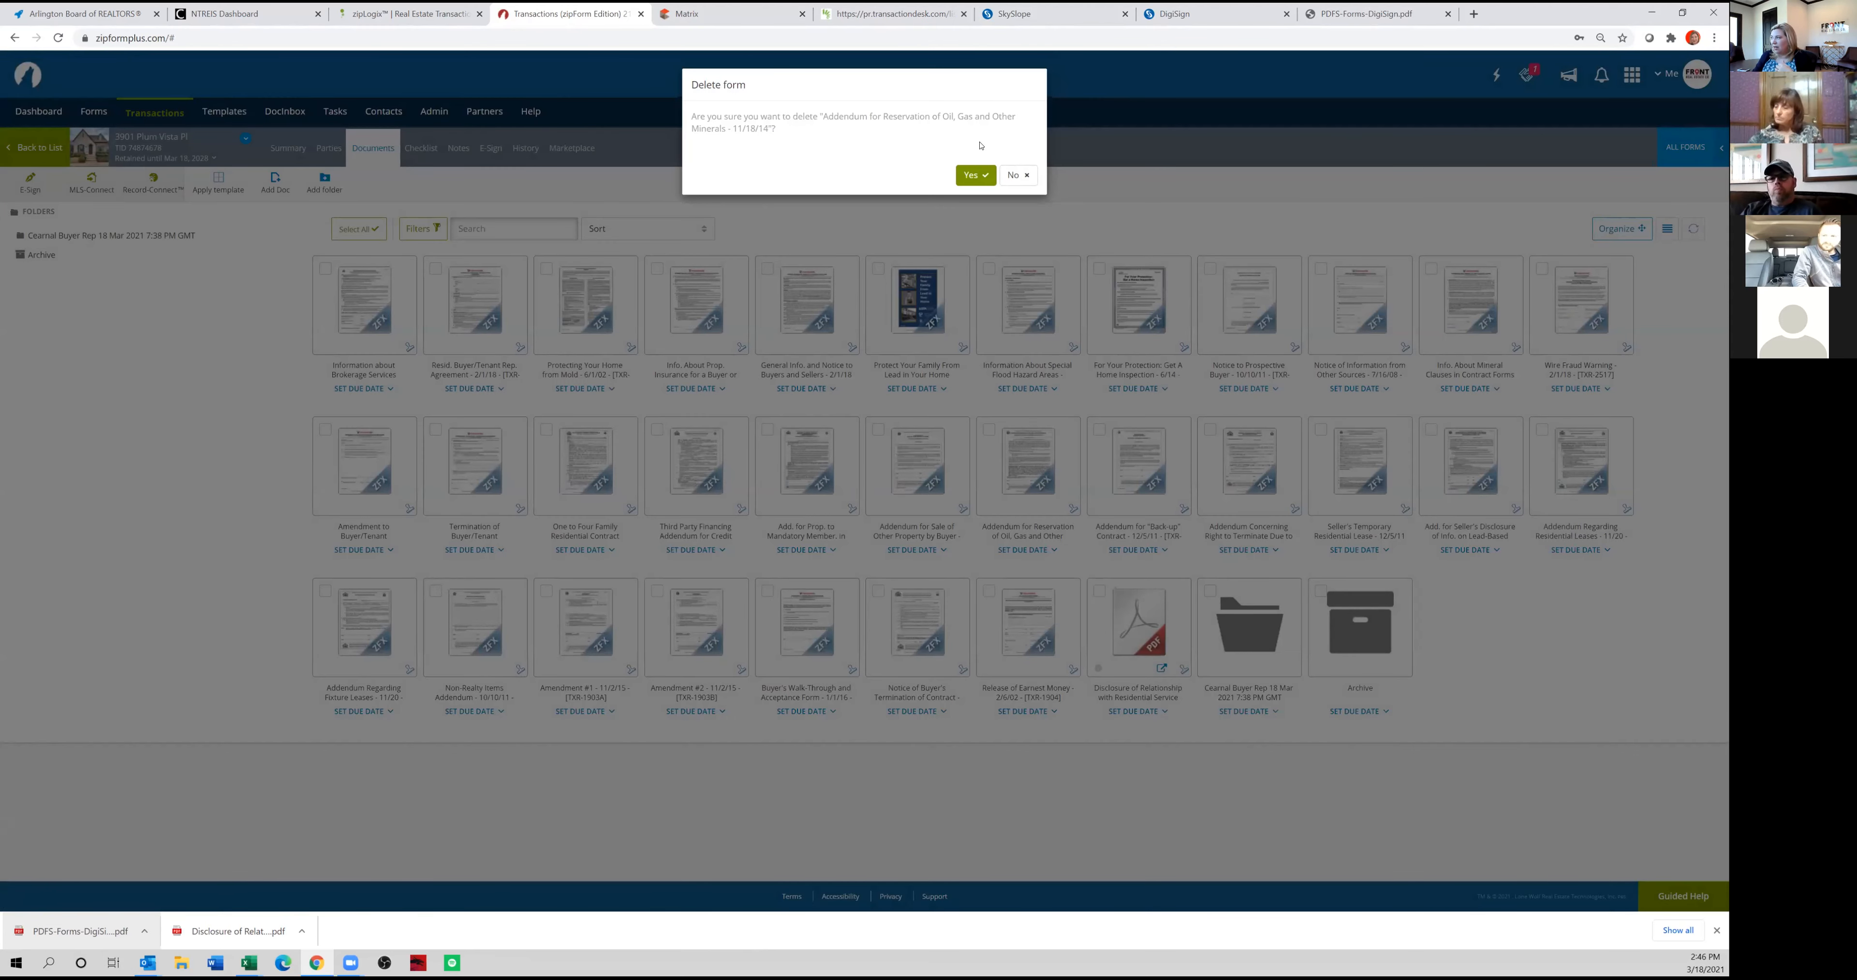
{"action": "left_click", "coordinate": [974, 175]}
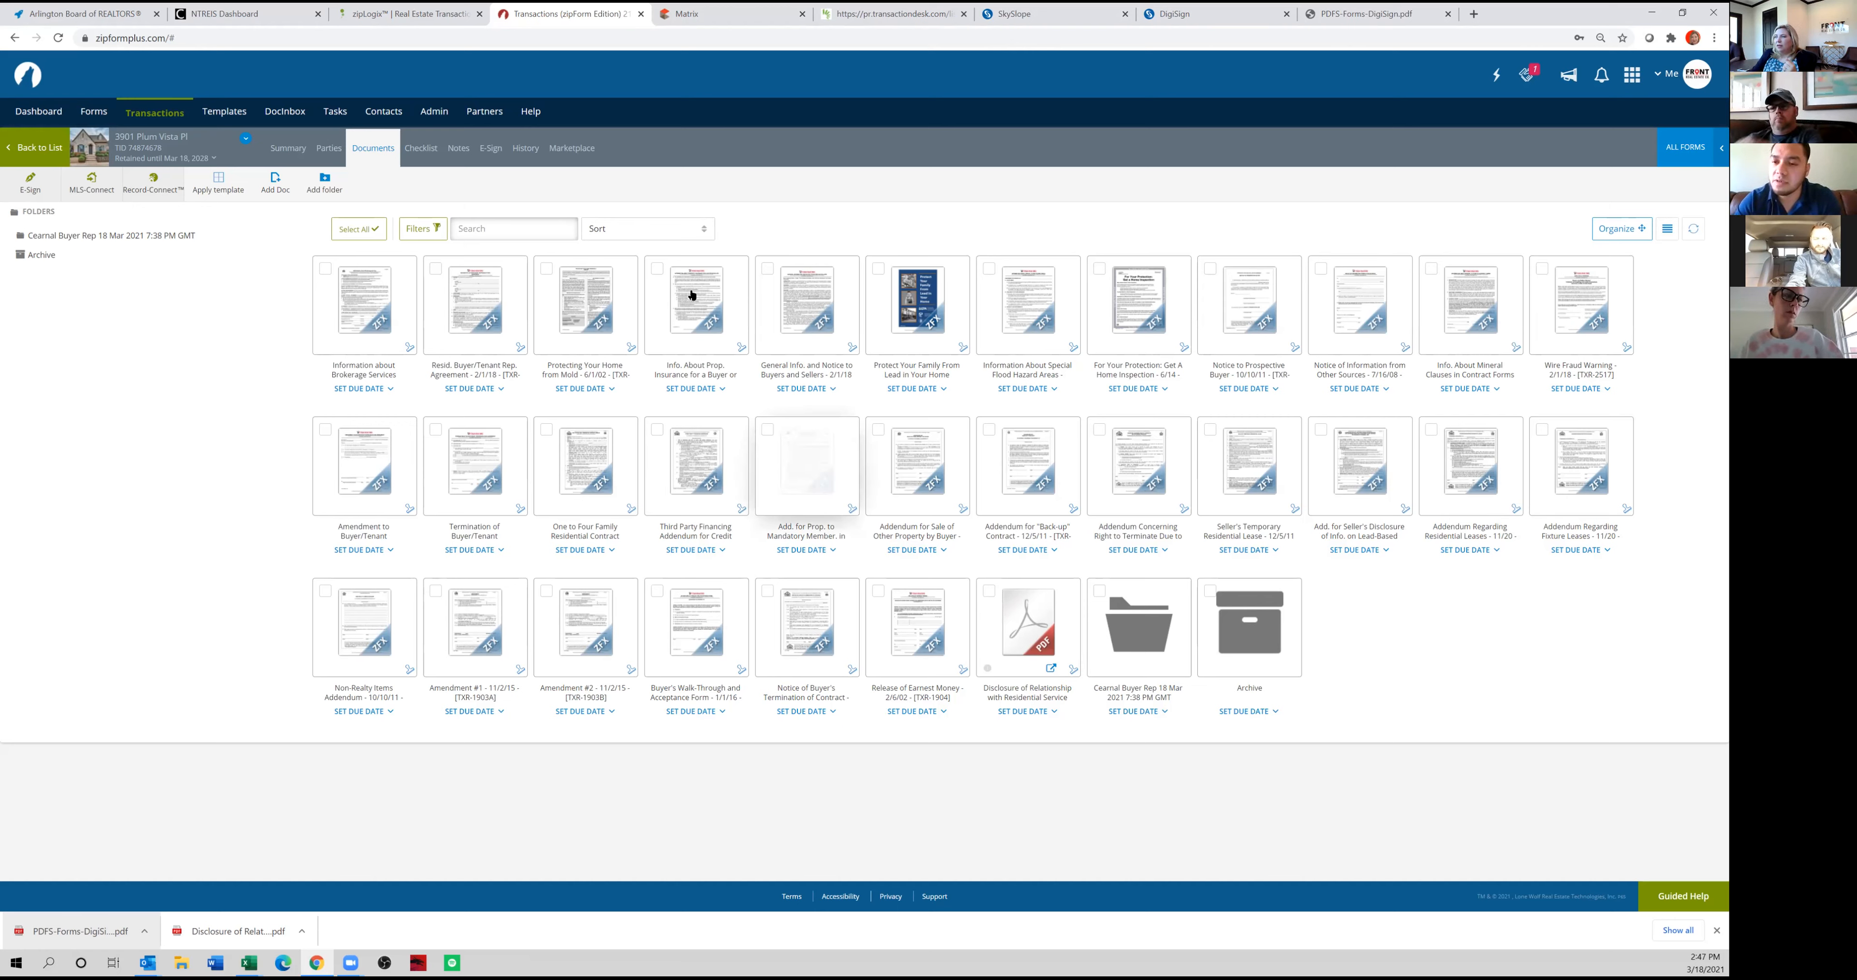
Start an e-mail with the Information about Brokerage Services form attached, and close the contact picker without choosing a party.
{"action": "left_click", "coordinate": [325, 271]}
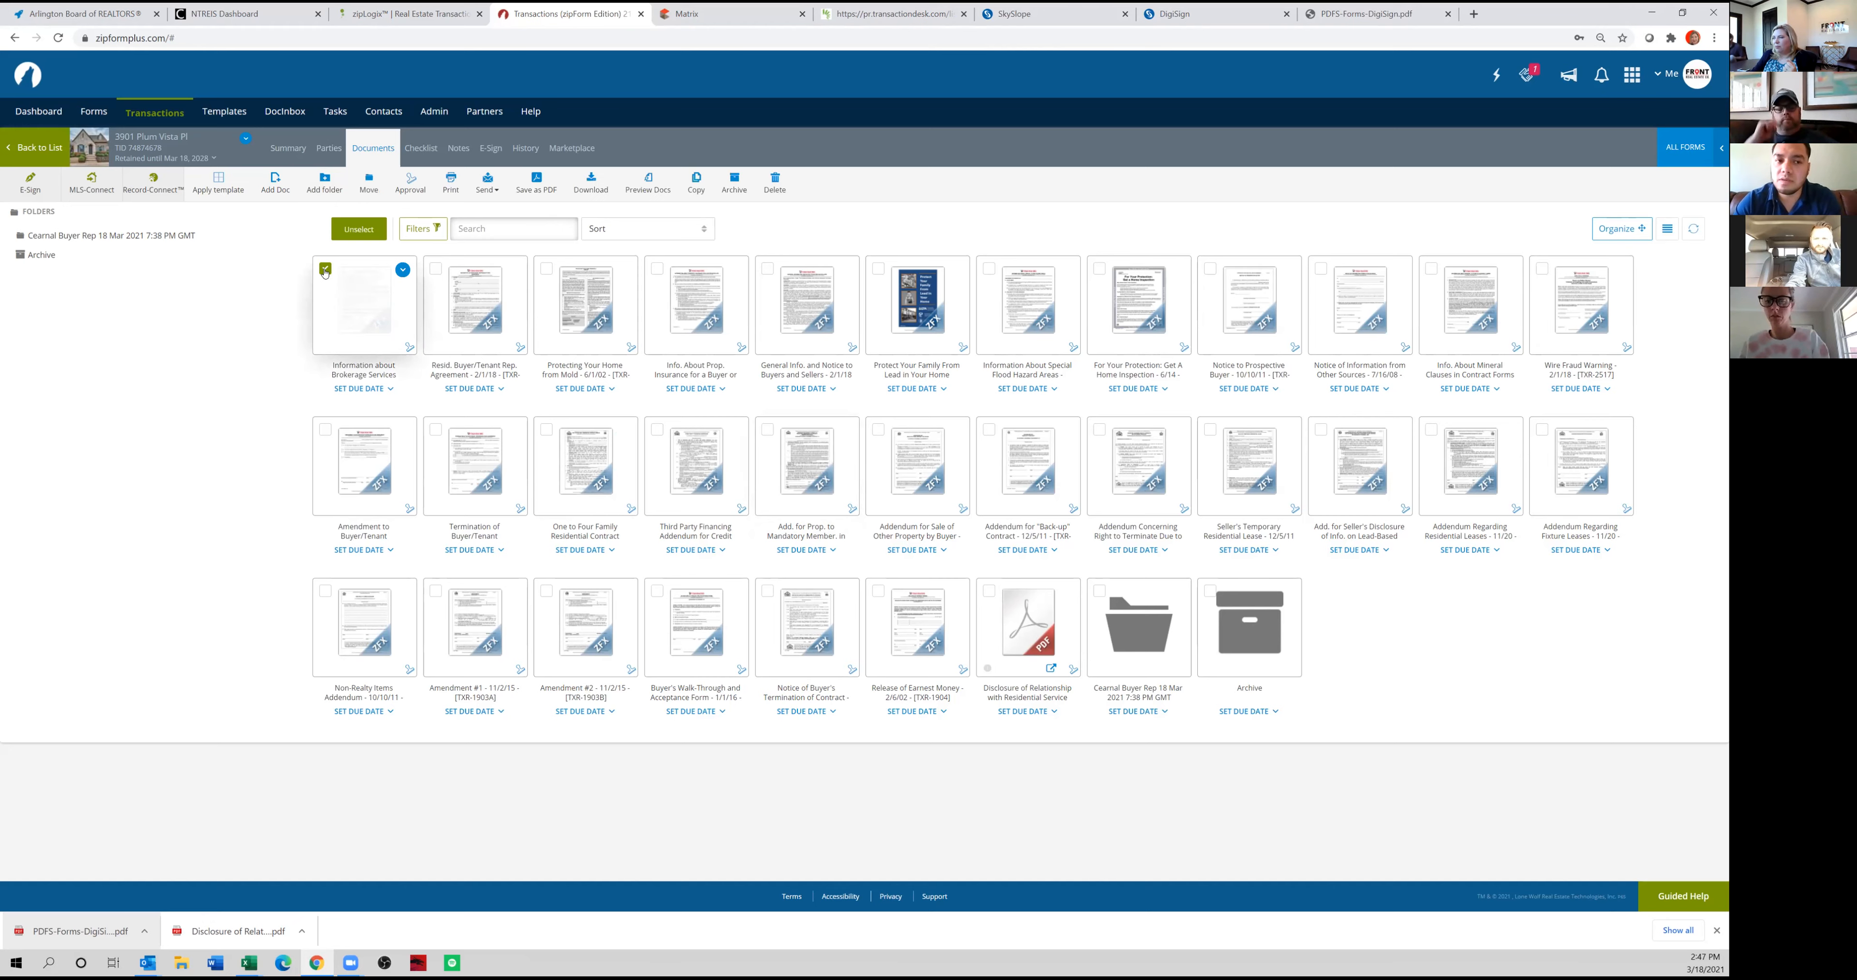
{"action": "left_click", "coordinate": [482, 189]}
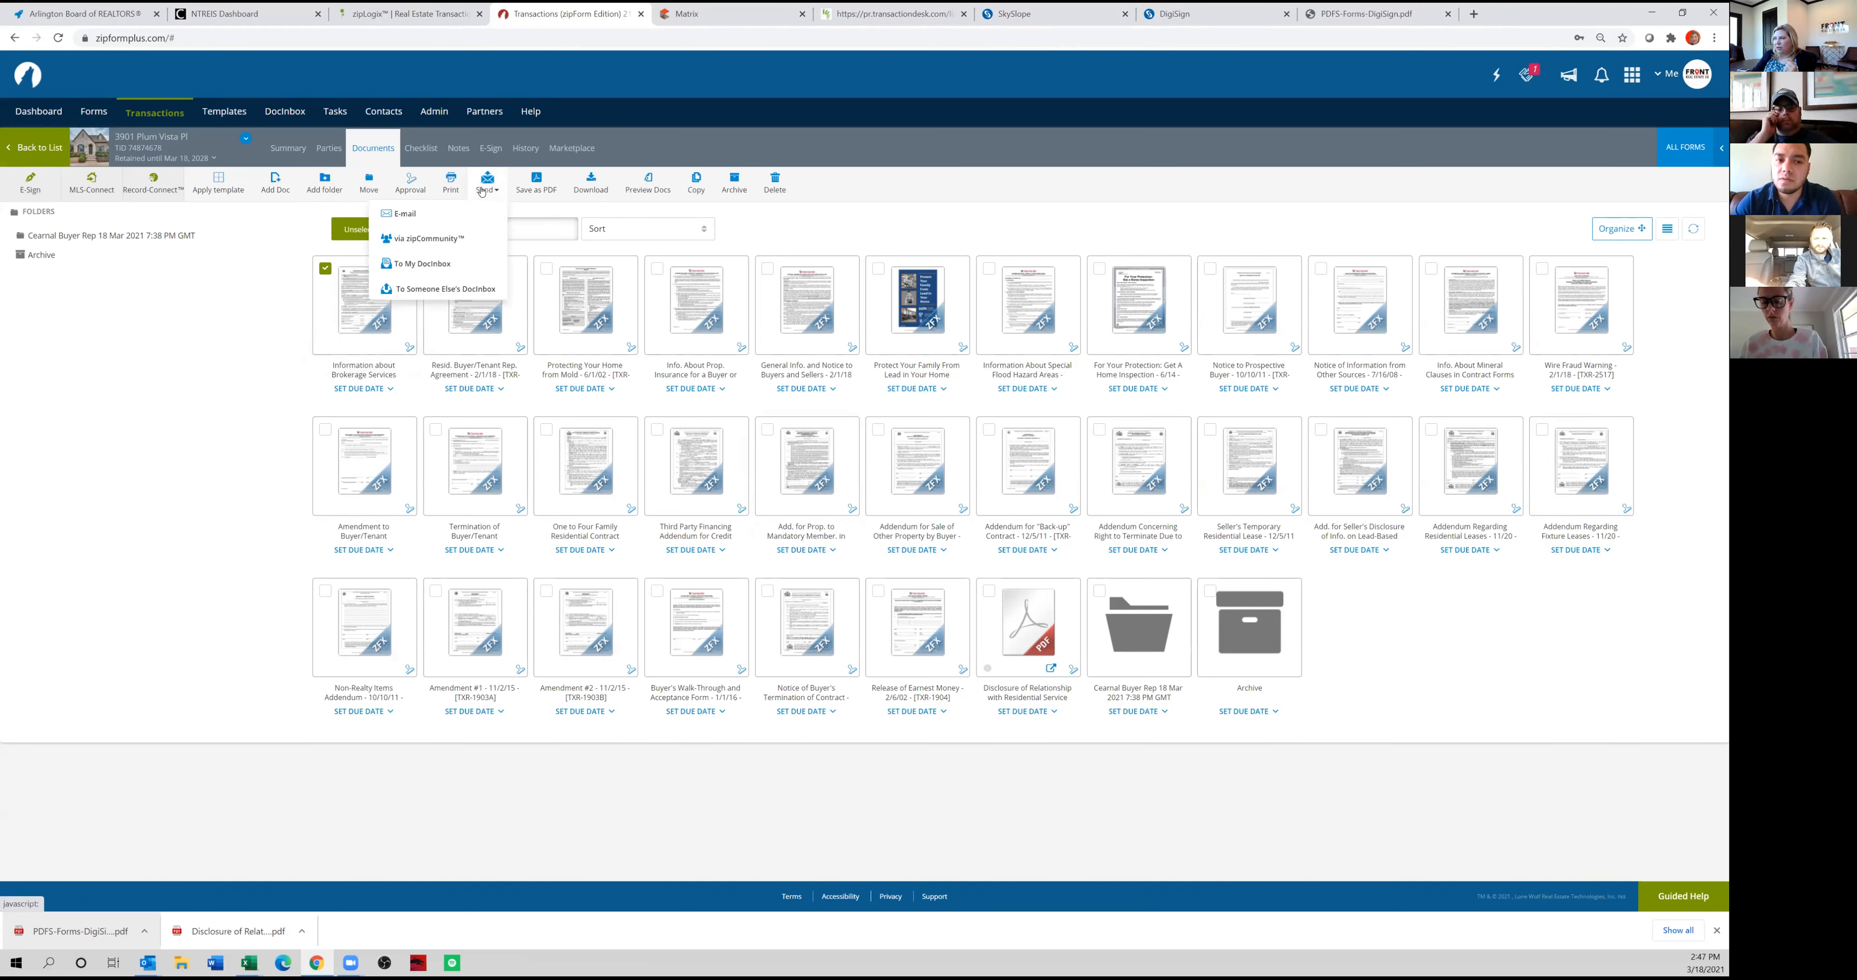
{"action": "left_click", "coordinate": [414, 214]}
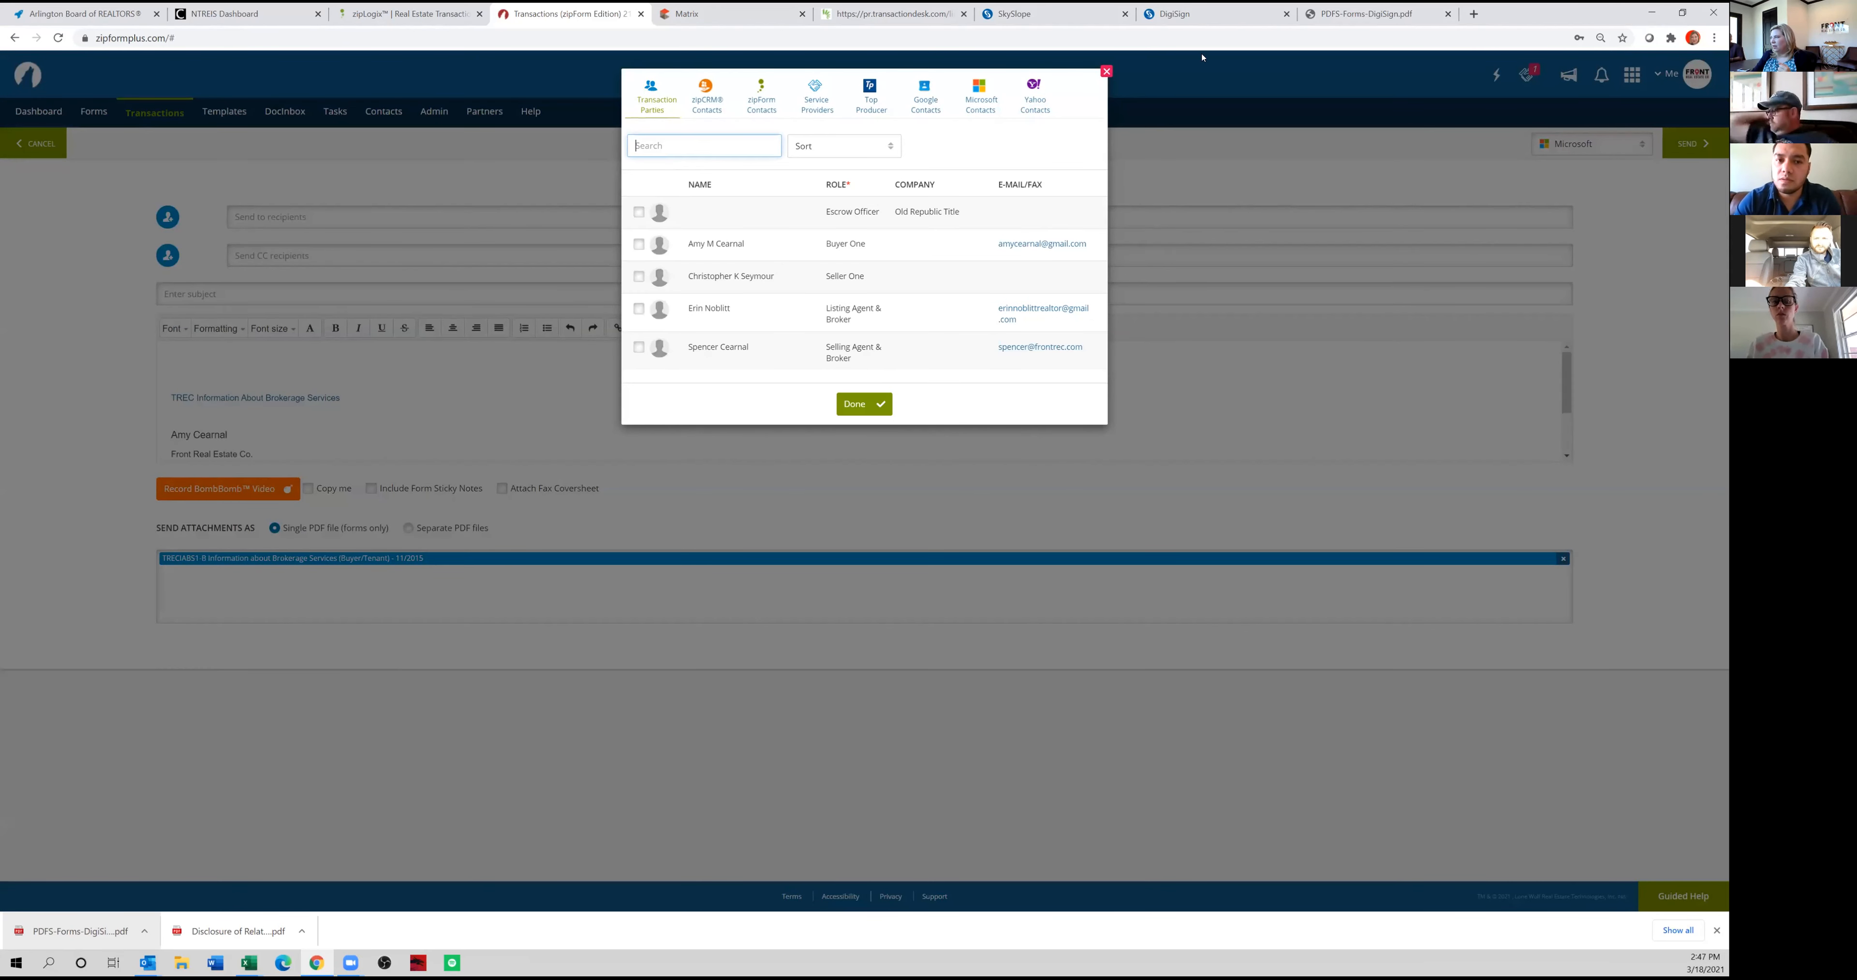
{"action": "left_click", "coordinate": [1106, 71]}
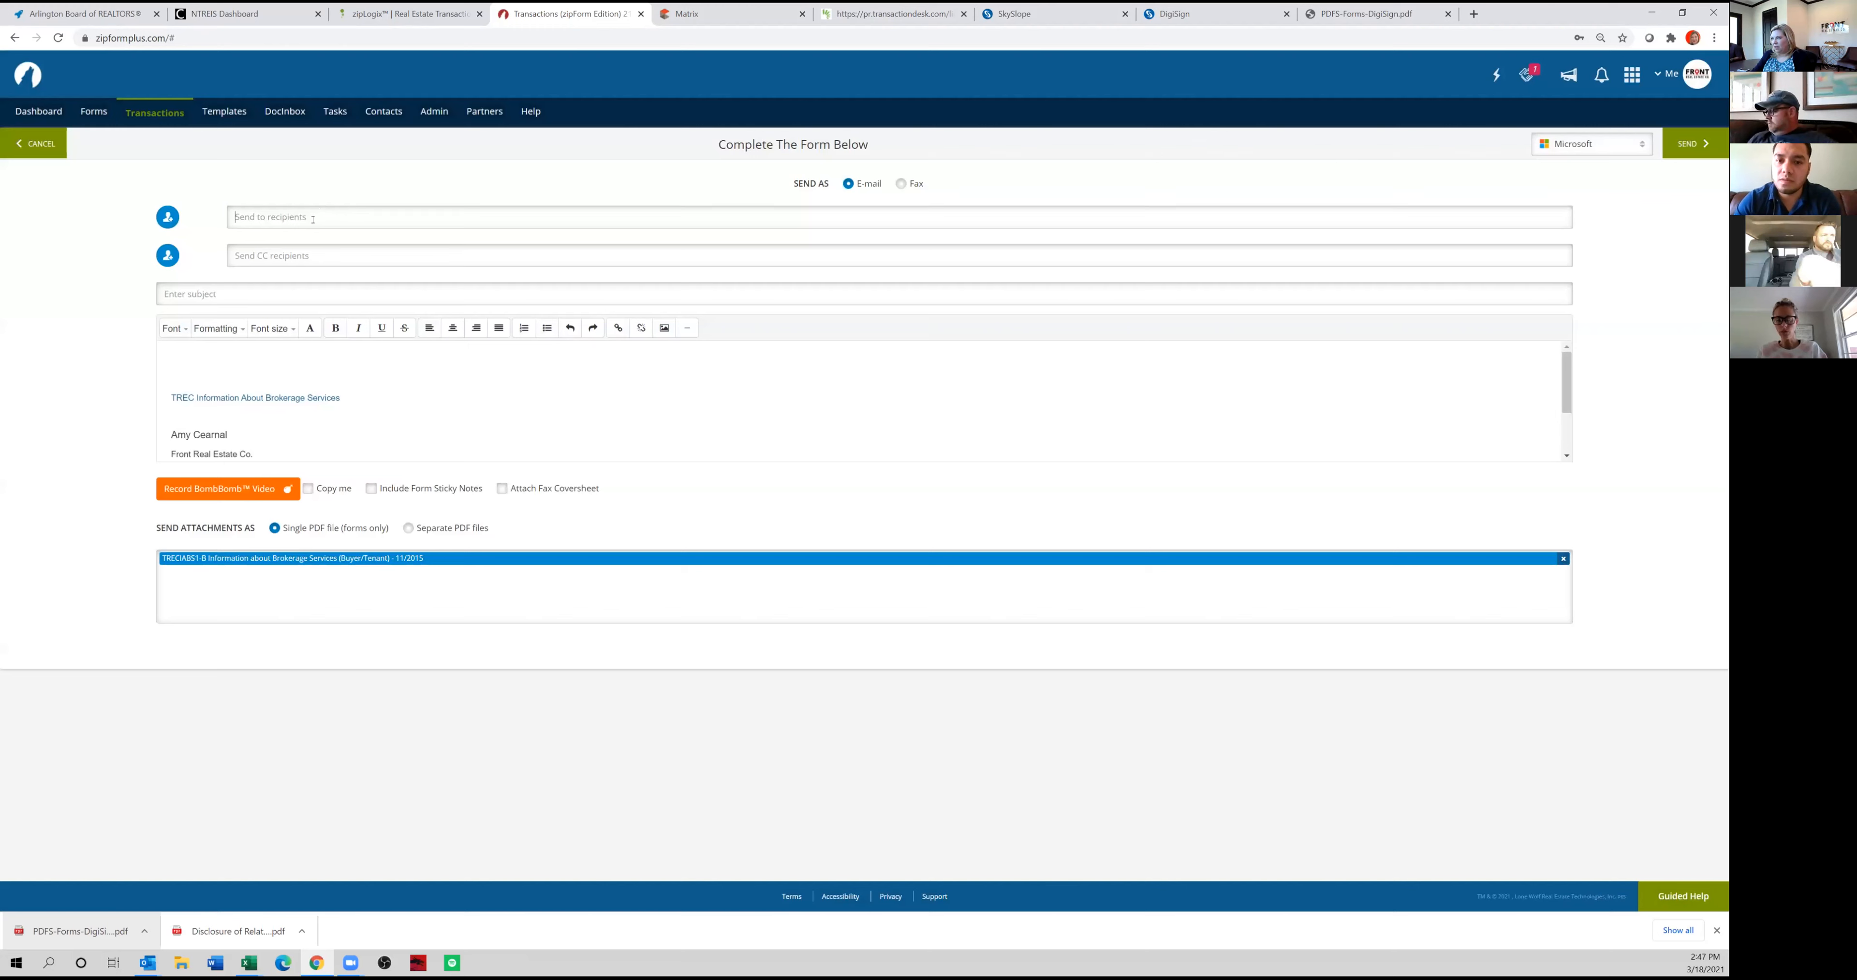
{"action": "left_click", "coordinate": [310, 211]}
{"action": "key", "text": "ctrl+v"}
{"action": "left_click_drag", "start_coordinate": [477, 216], "coordinate": [227, 216]}
{"action": "key", "text": "BackSpace"}
Copy the transaction's e-mail address from the SkySlope checklist into the recipient field of the zipForm e-mail.
{"action": "left_click", "coordinate": [1049, 14]}
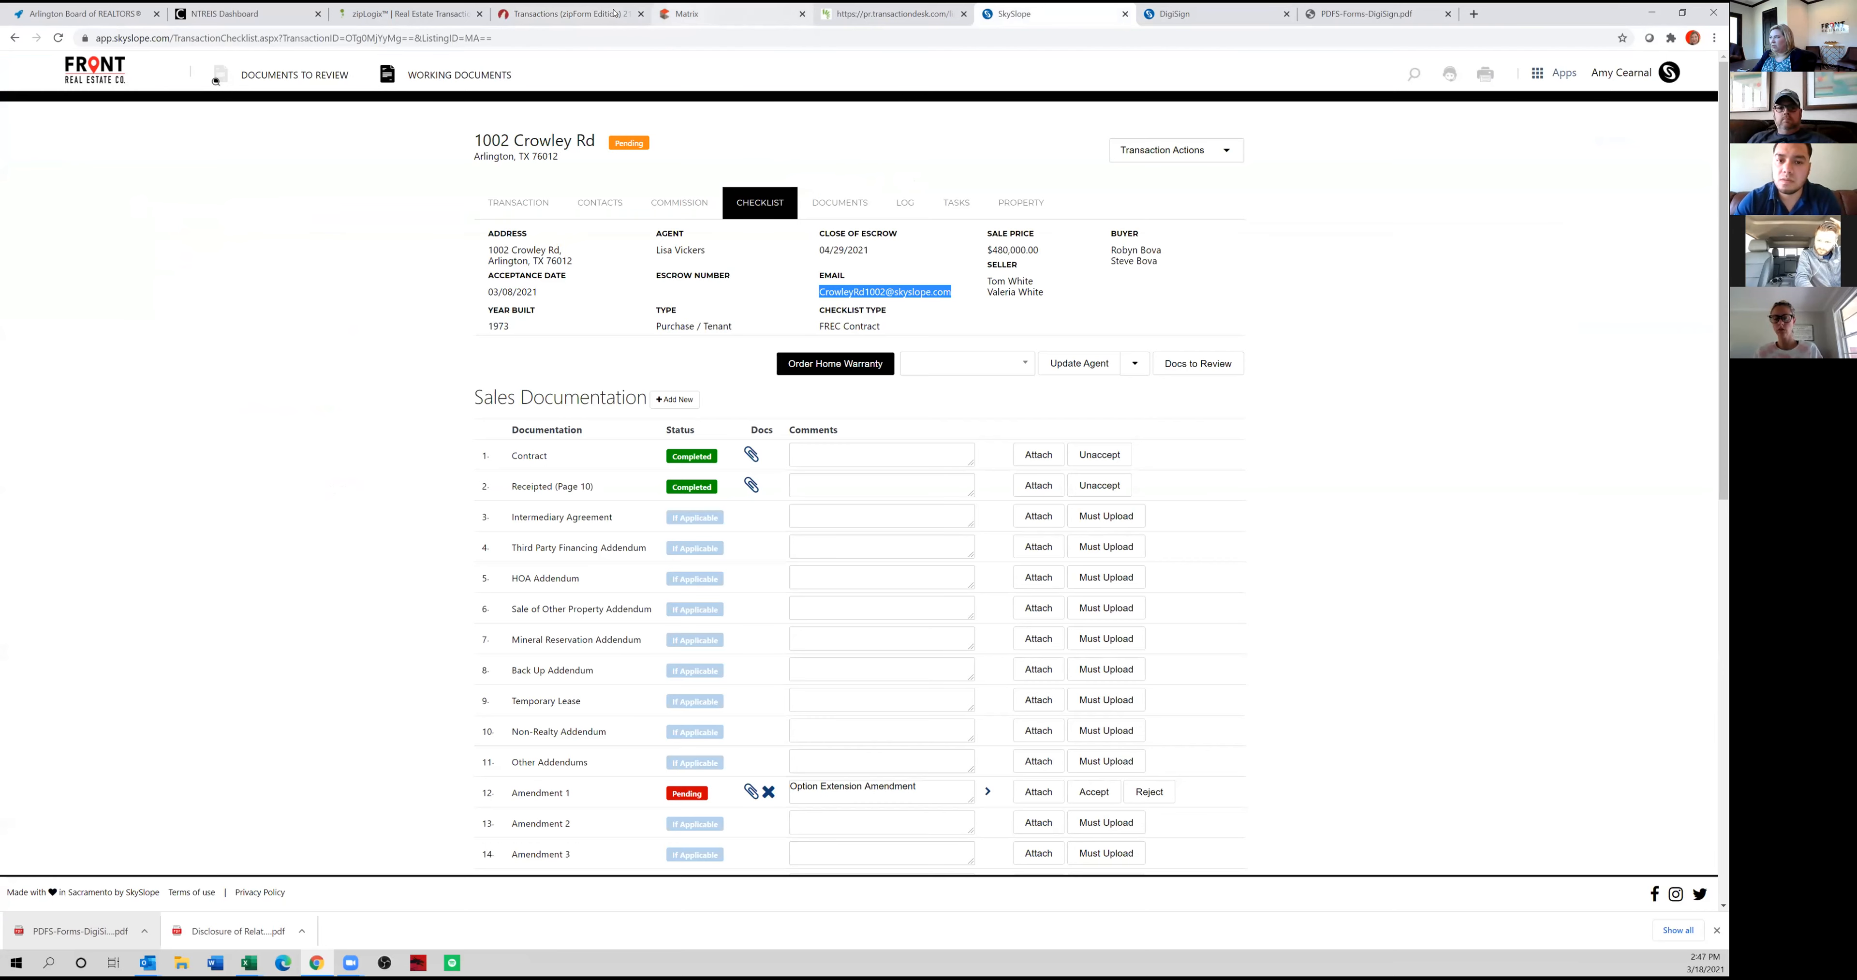
{"action": "left_click", "coordinate": [569, 13]}
{"action": "key", "text": "ctrl+v"}
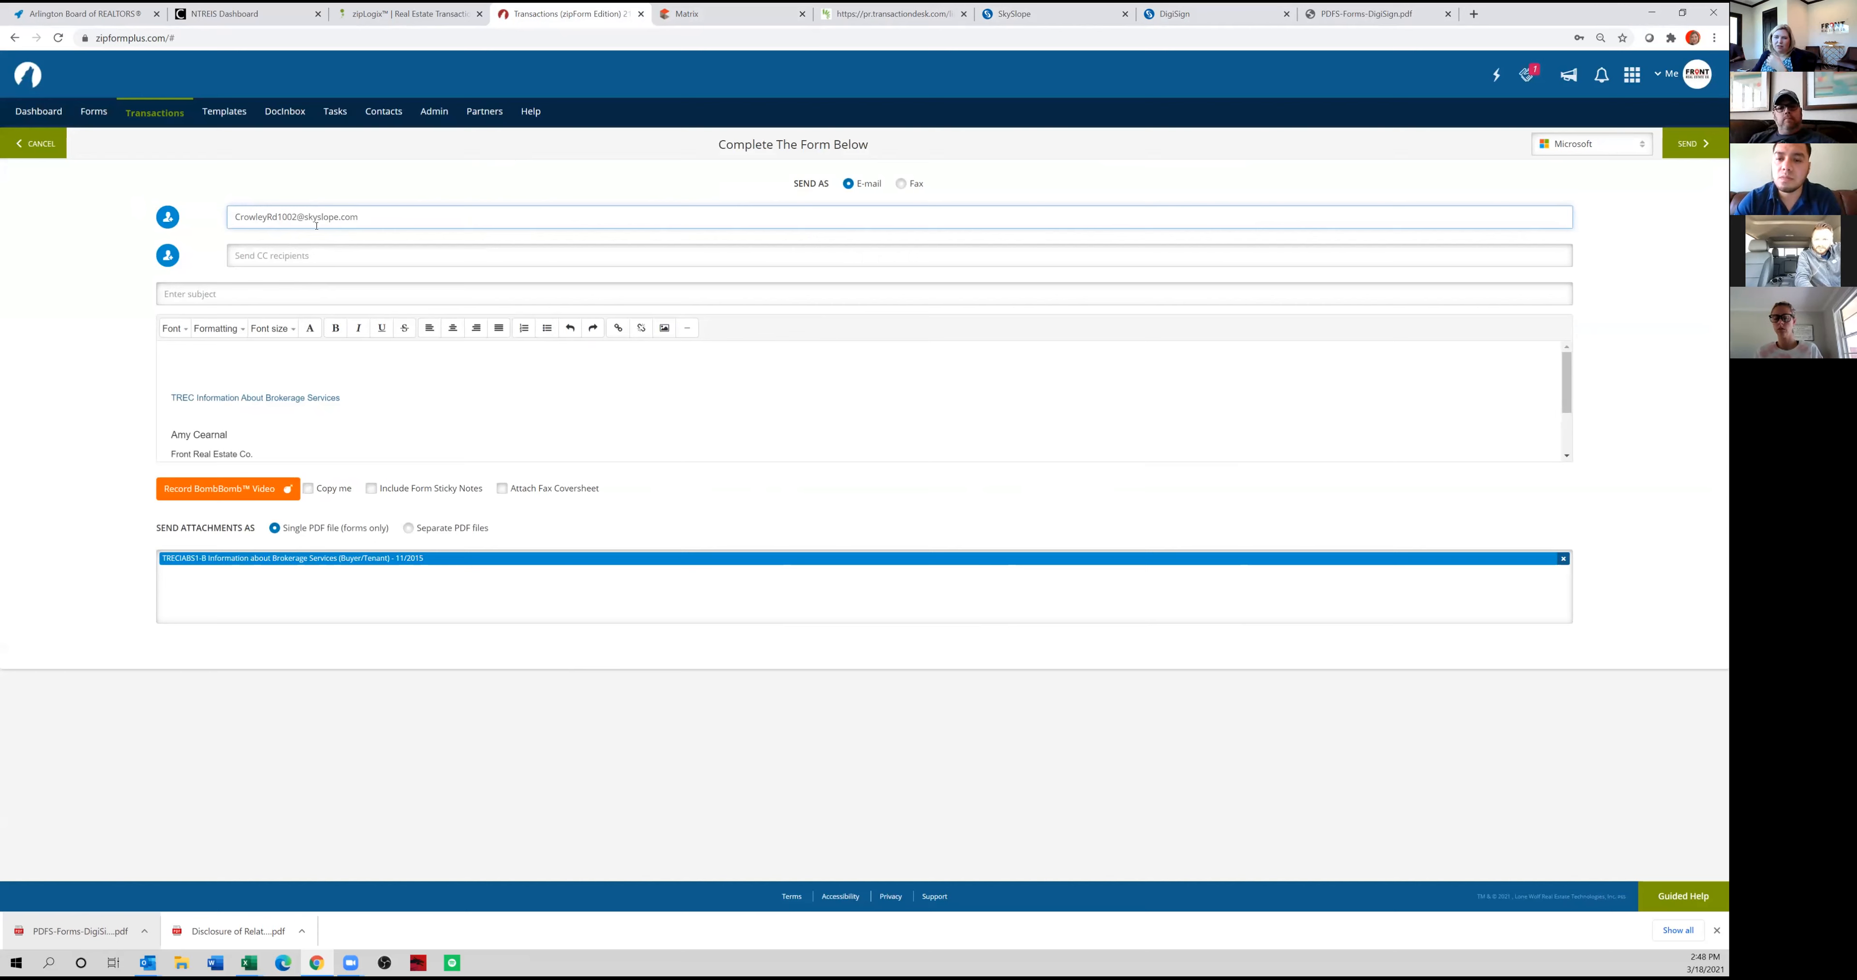
Set the e-mail subject to "IABS", send the message and dismiss the notice about e-mailing outside the network.
{"action": "left_click", "coordinate": [263, 288]}
{"action": "type", "text": "IABS"}
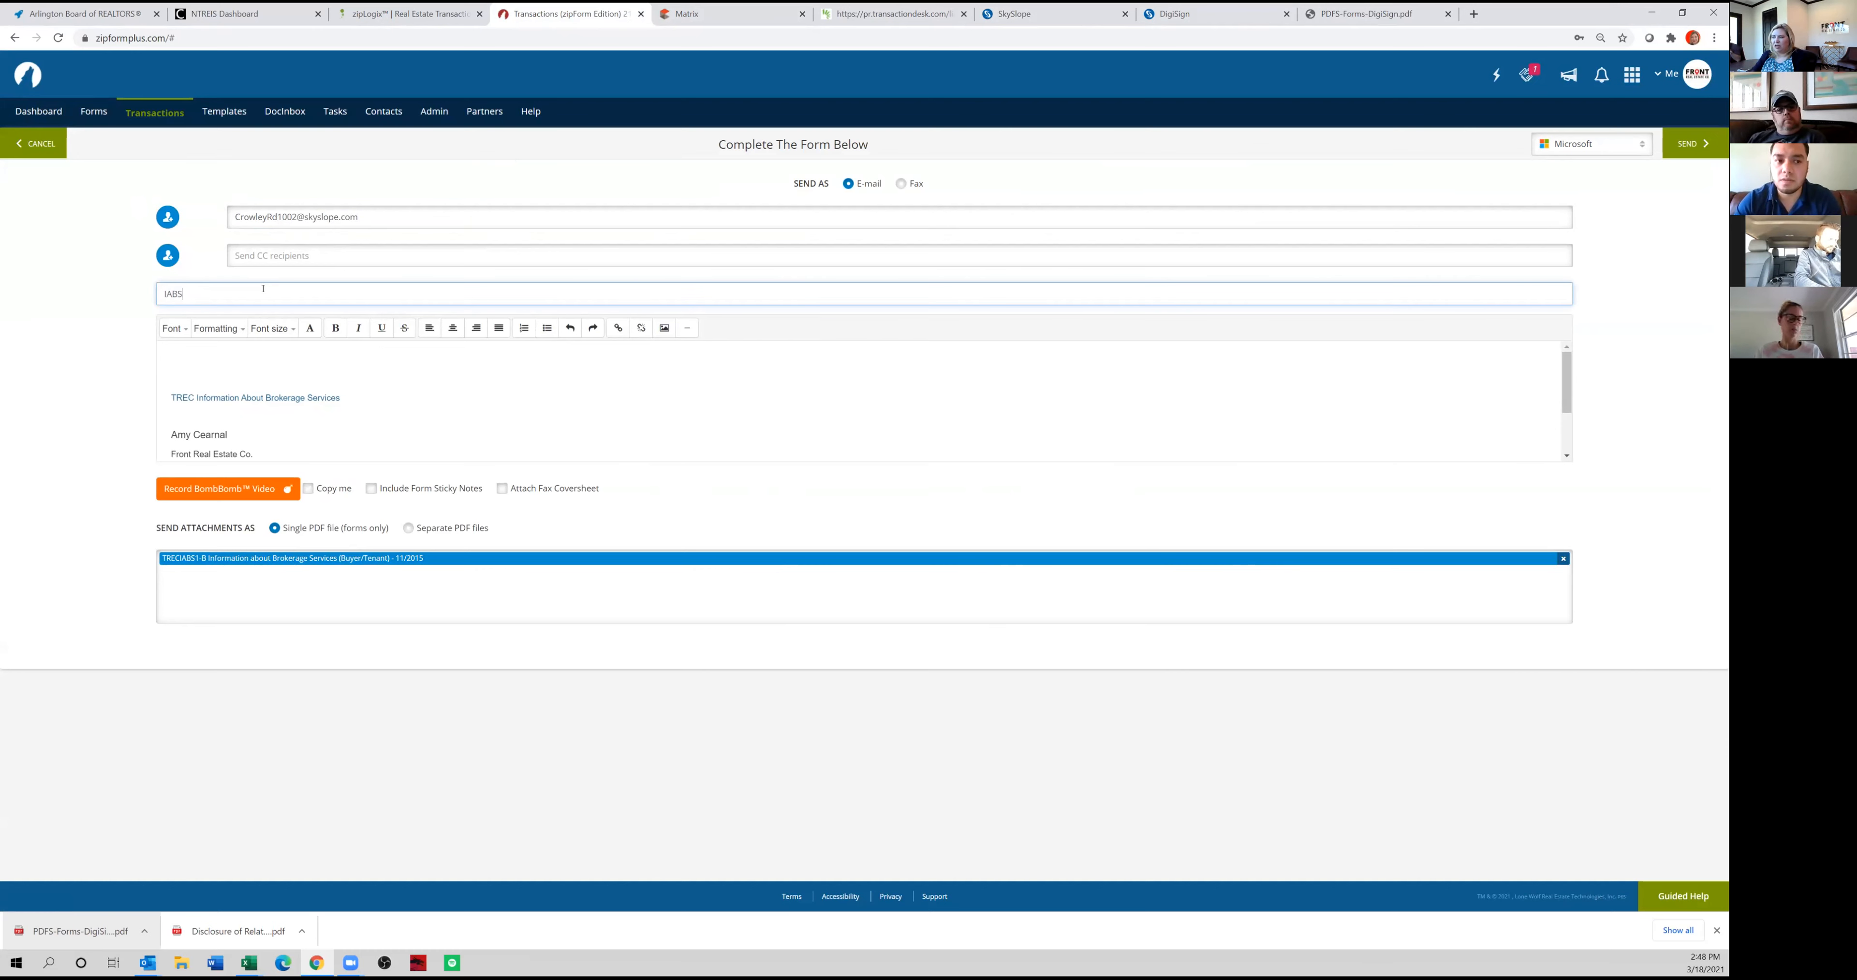
{"action": "left_click", "coordinate": [1682, 144]}
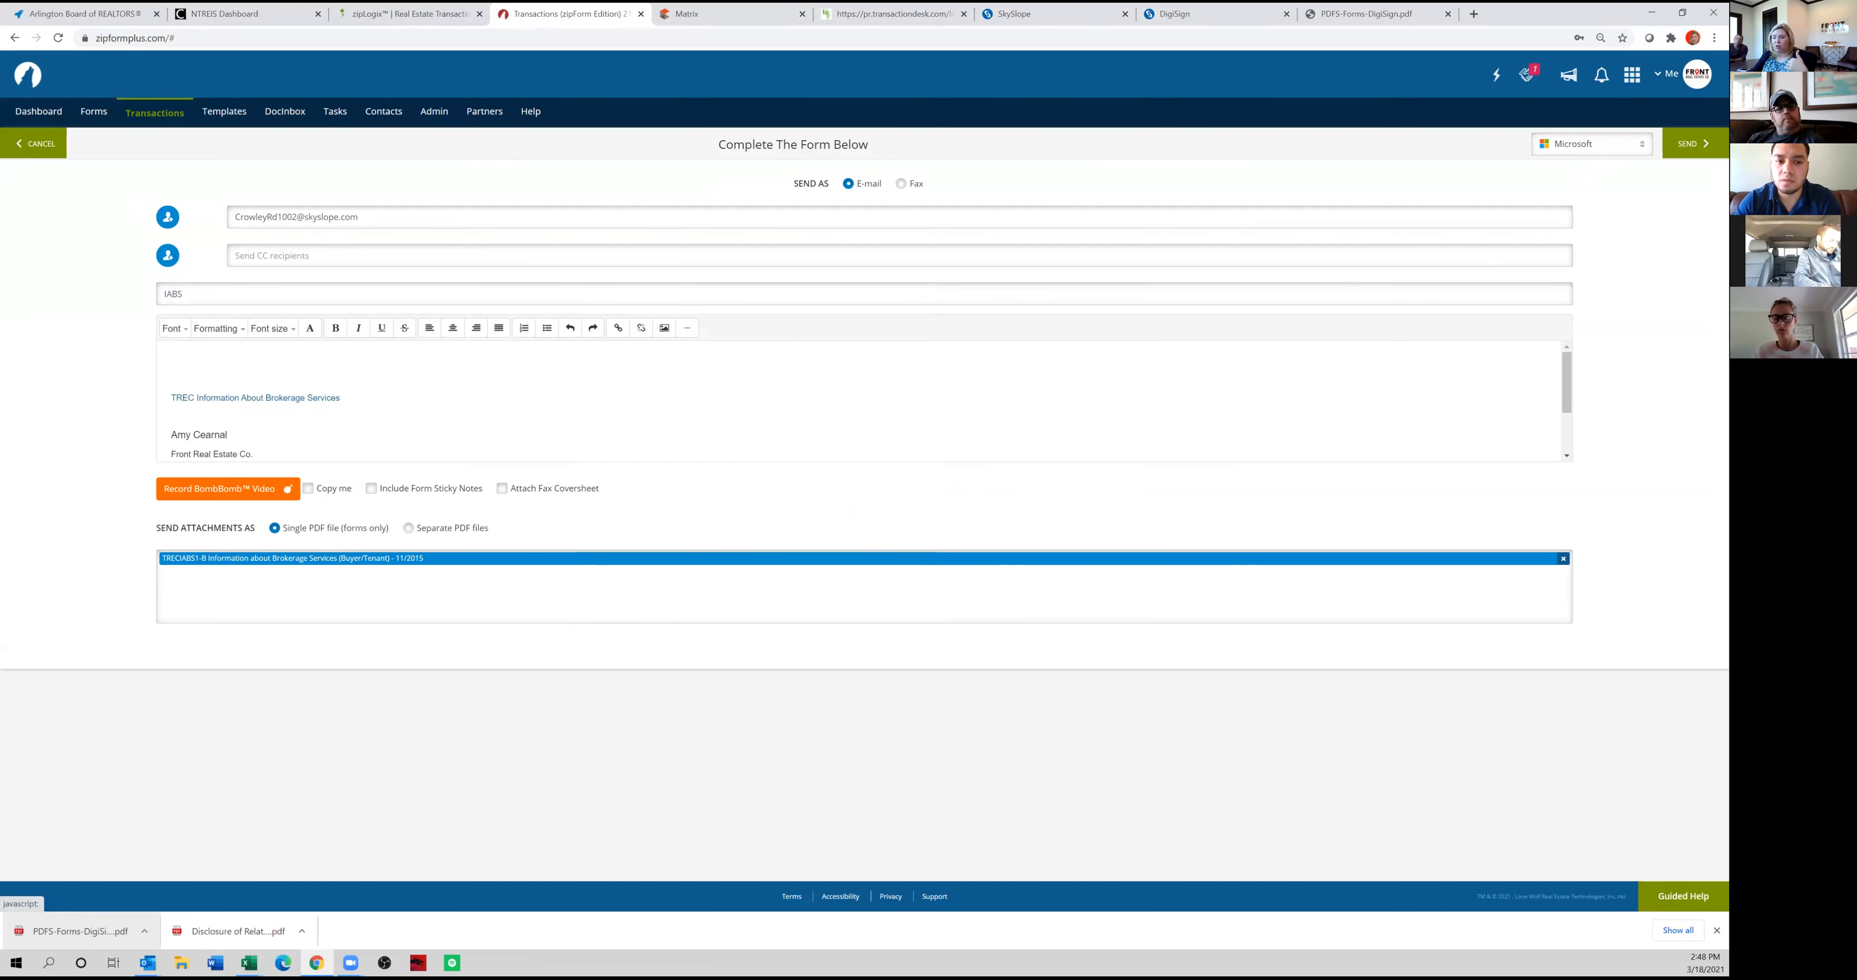
{"action": "left_click", "coordinate": [1701, 143]}
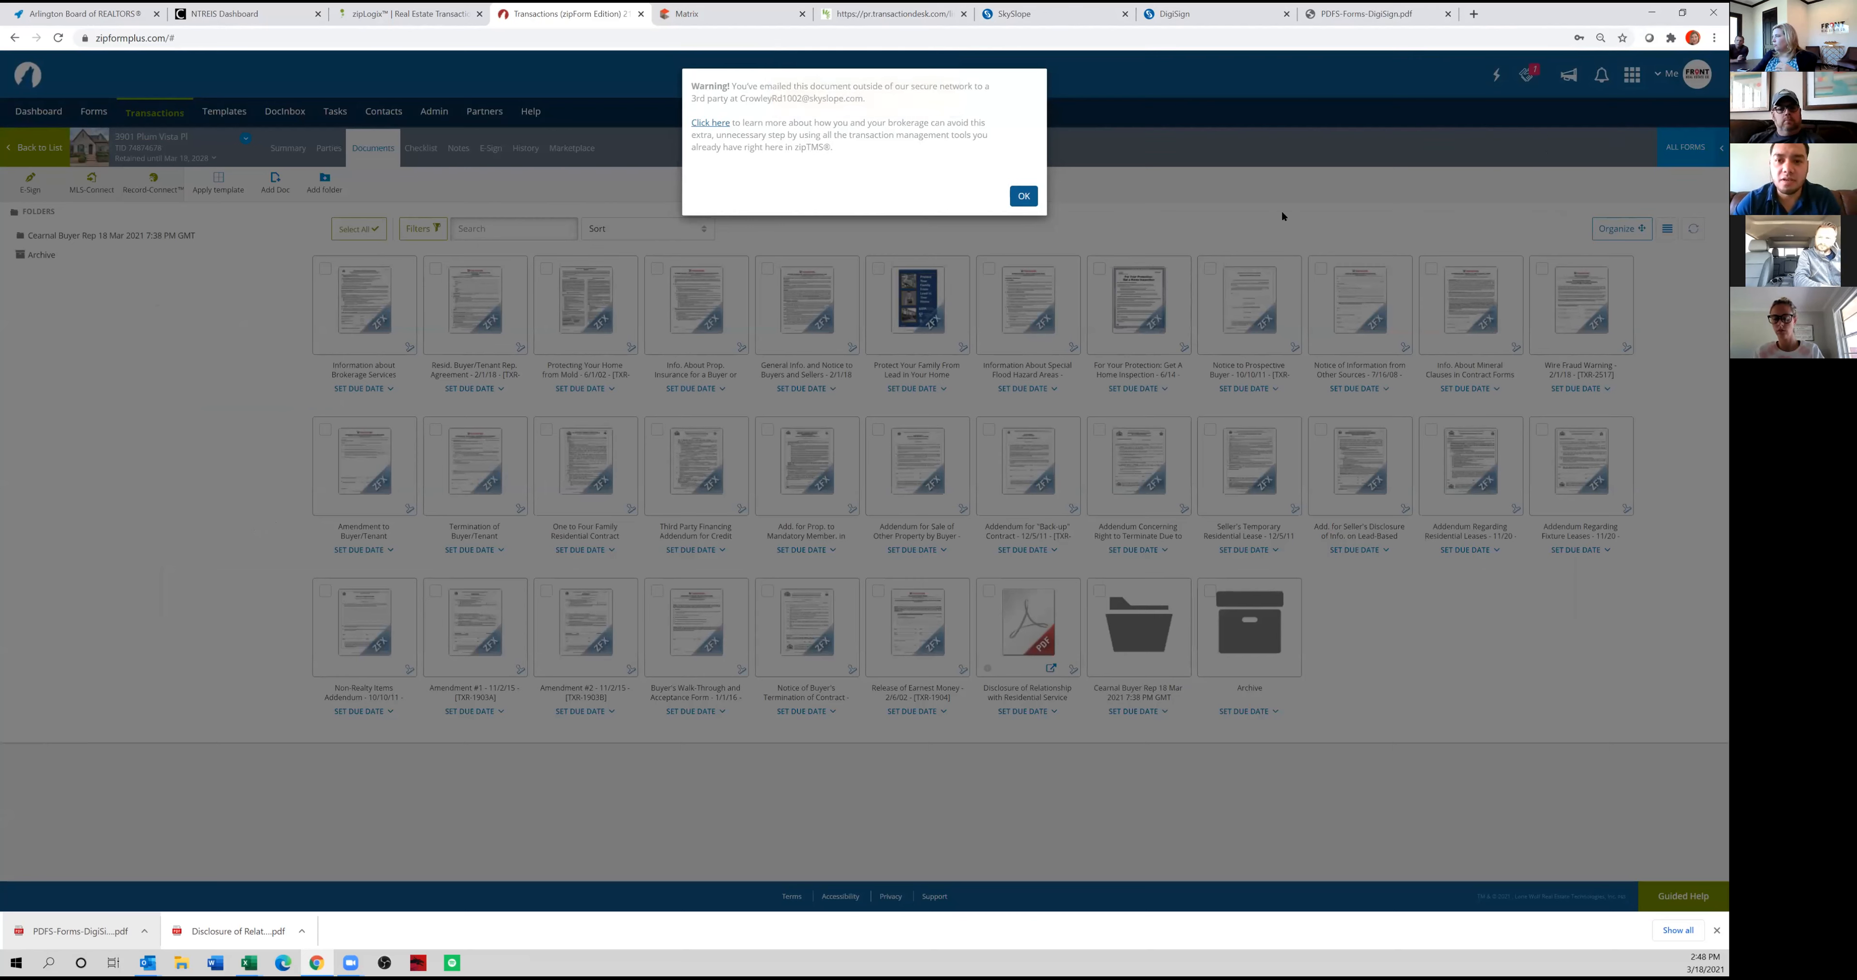
{"action": "left_click", "coordinate": [1022, 196]}
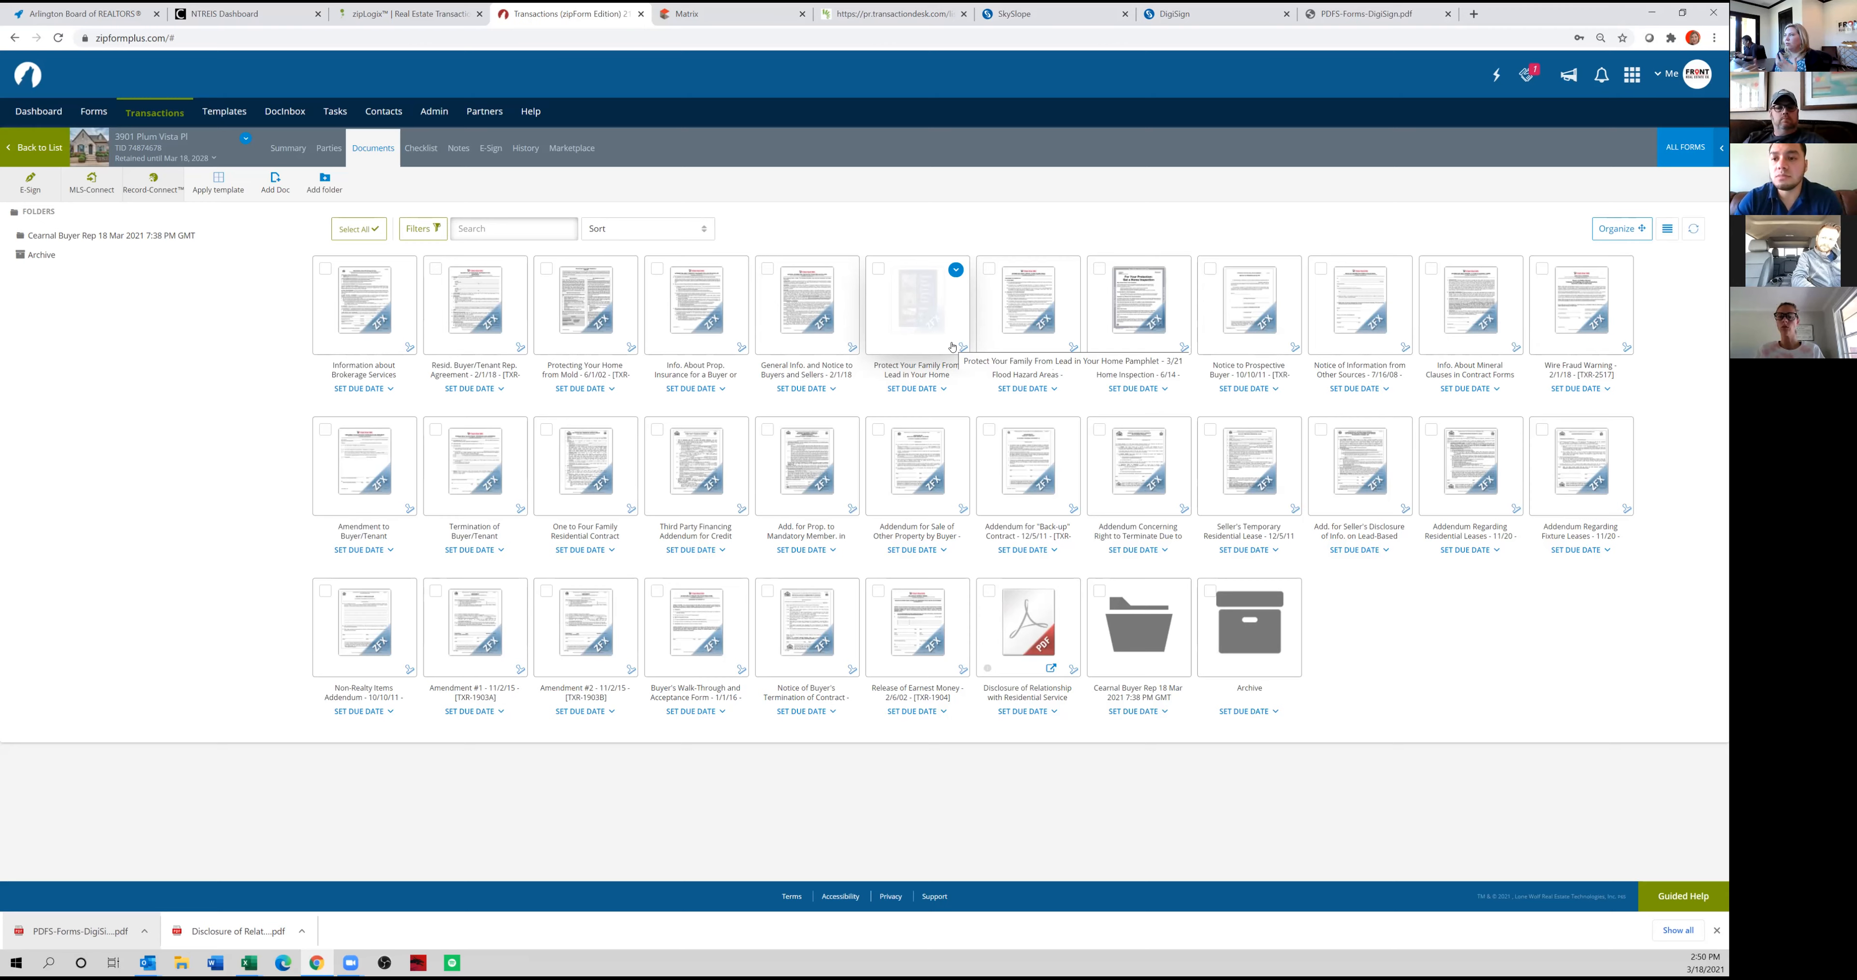
Examine the SkySlope transaction checklist's sales, disclosure, report and closing document requirements.
{"action": "left_click", "coordinate": [1045, 14]}
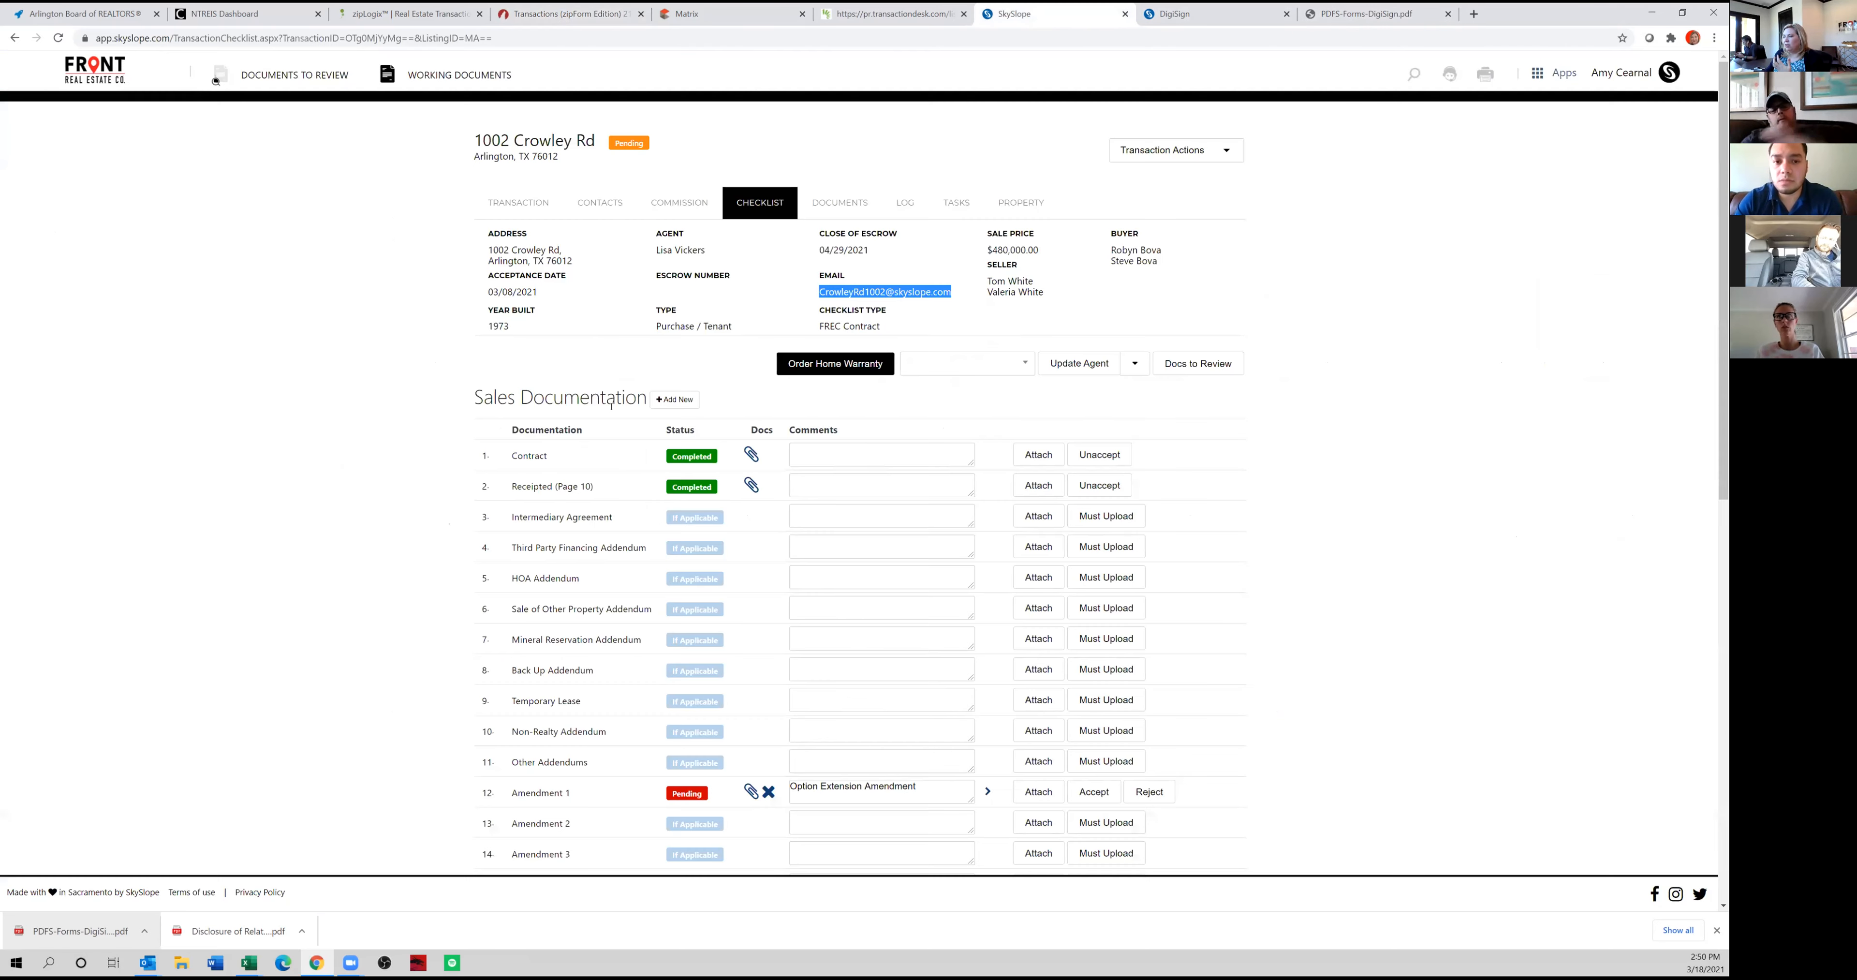
{"action": "scroll", "coordinate": [516, 558], "scroll_direction": "down", "scroll_amount": 5}
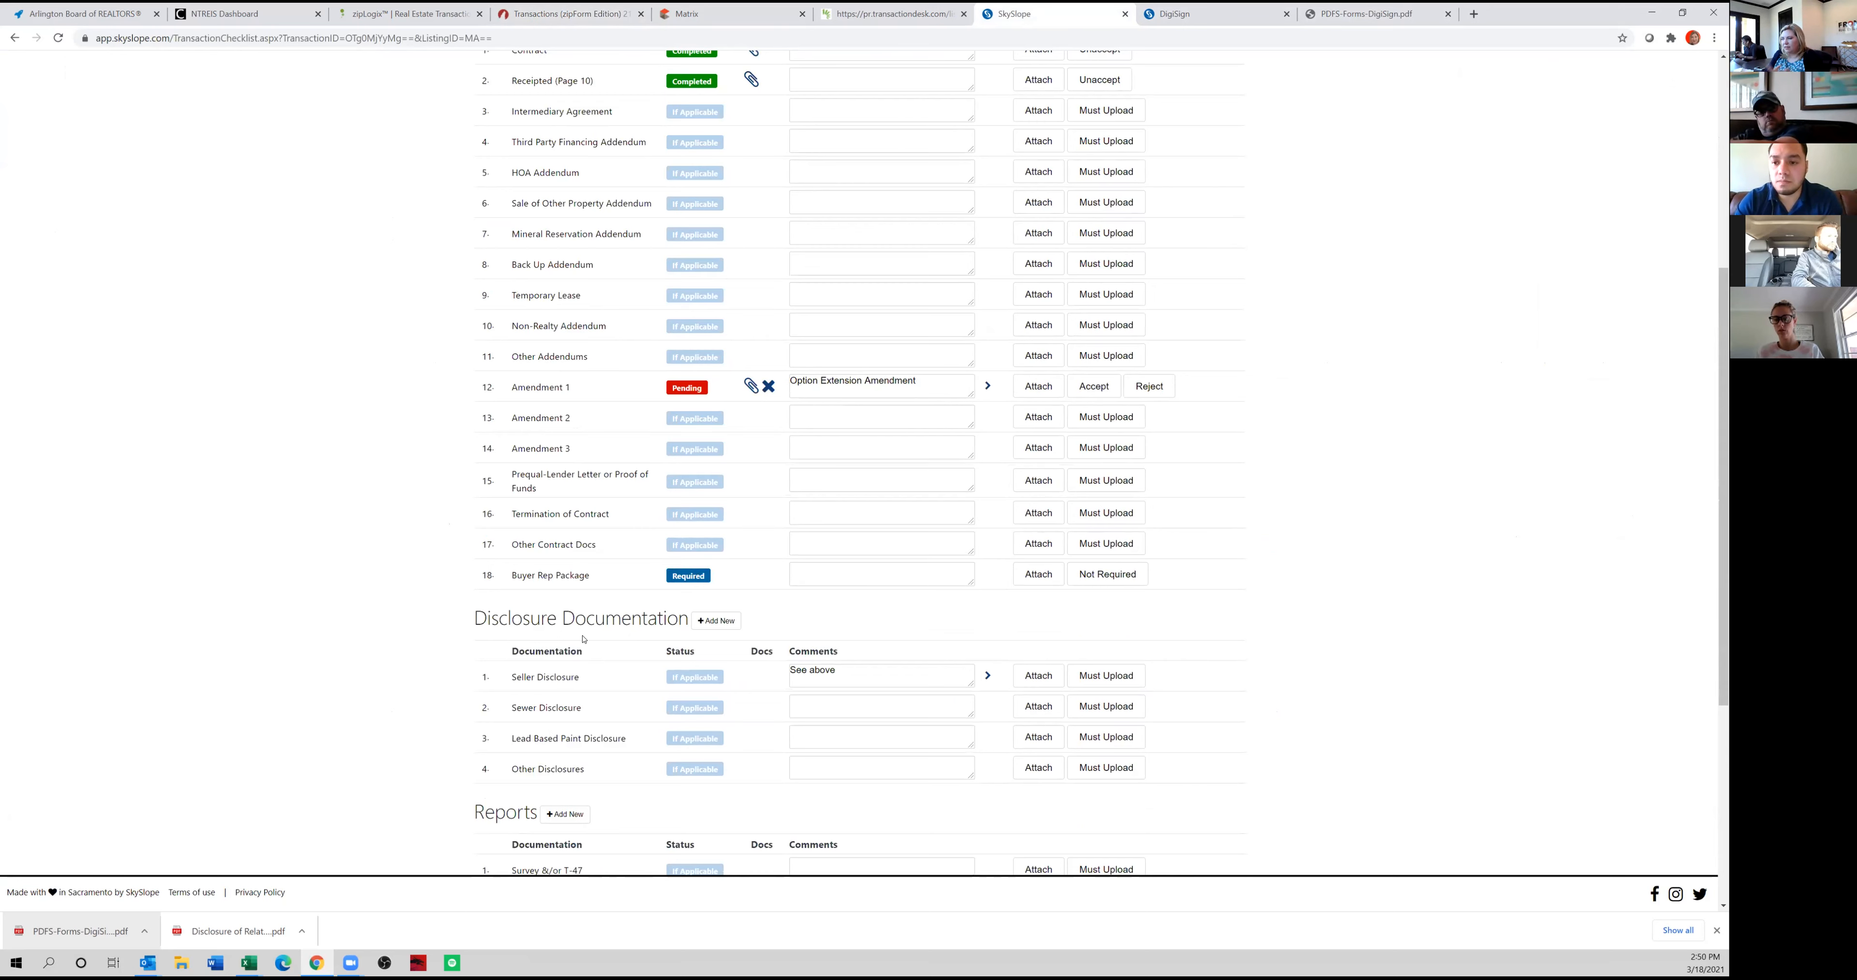
{"action": "scroll", "coordinate": [582, 628], "scroll_direction": "down", "scroll_amount": 3}
{"action": "scroll", "coordinate": [583, 629], "scroll_direction": "down", "scroll_amount": 2}
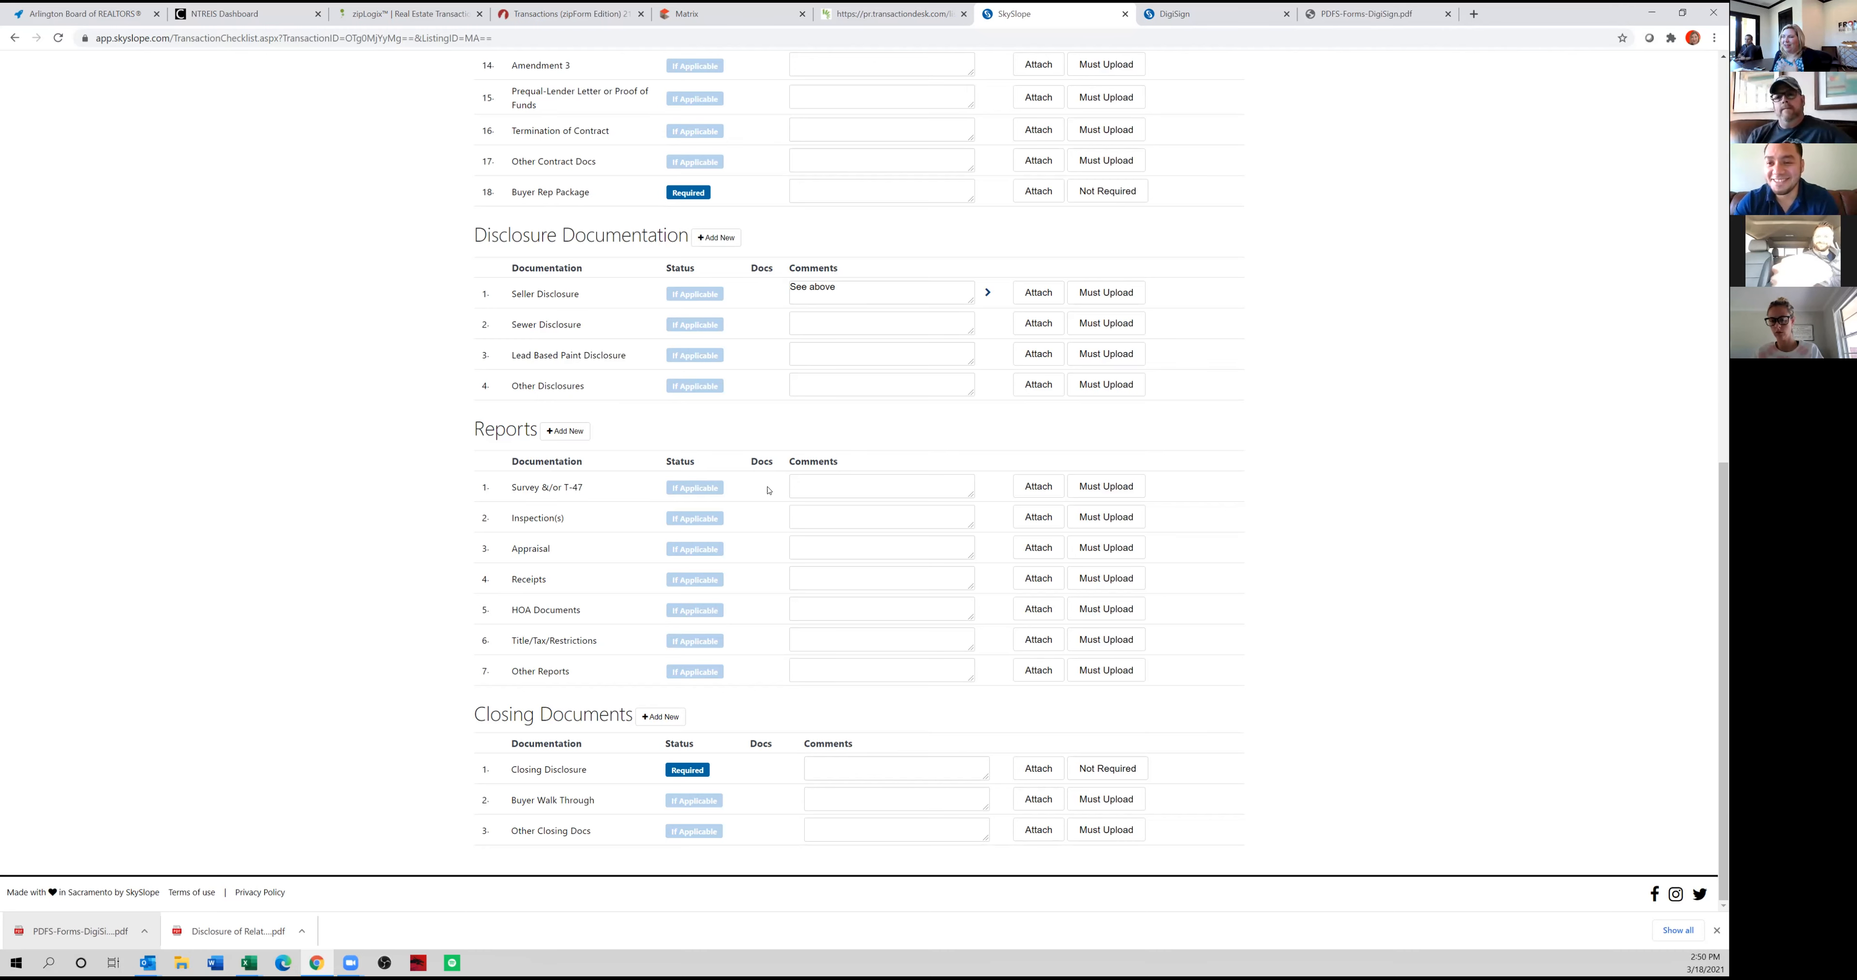
{"action": "scroll", "coordinate": [689, 534], "scroll_direction": "up", "scroll_amount": 8}
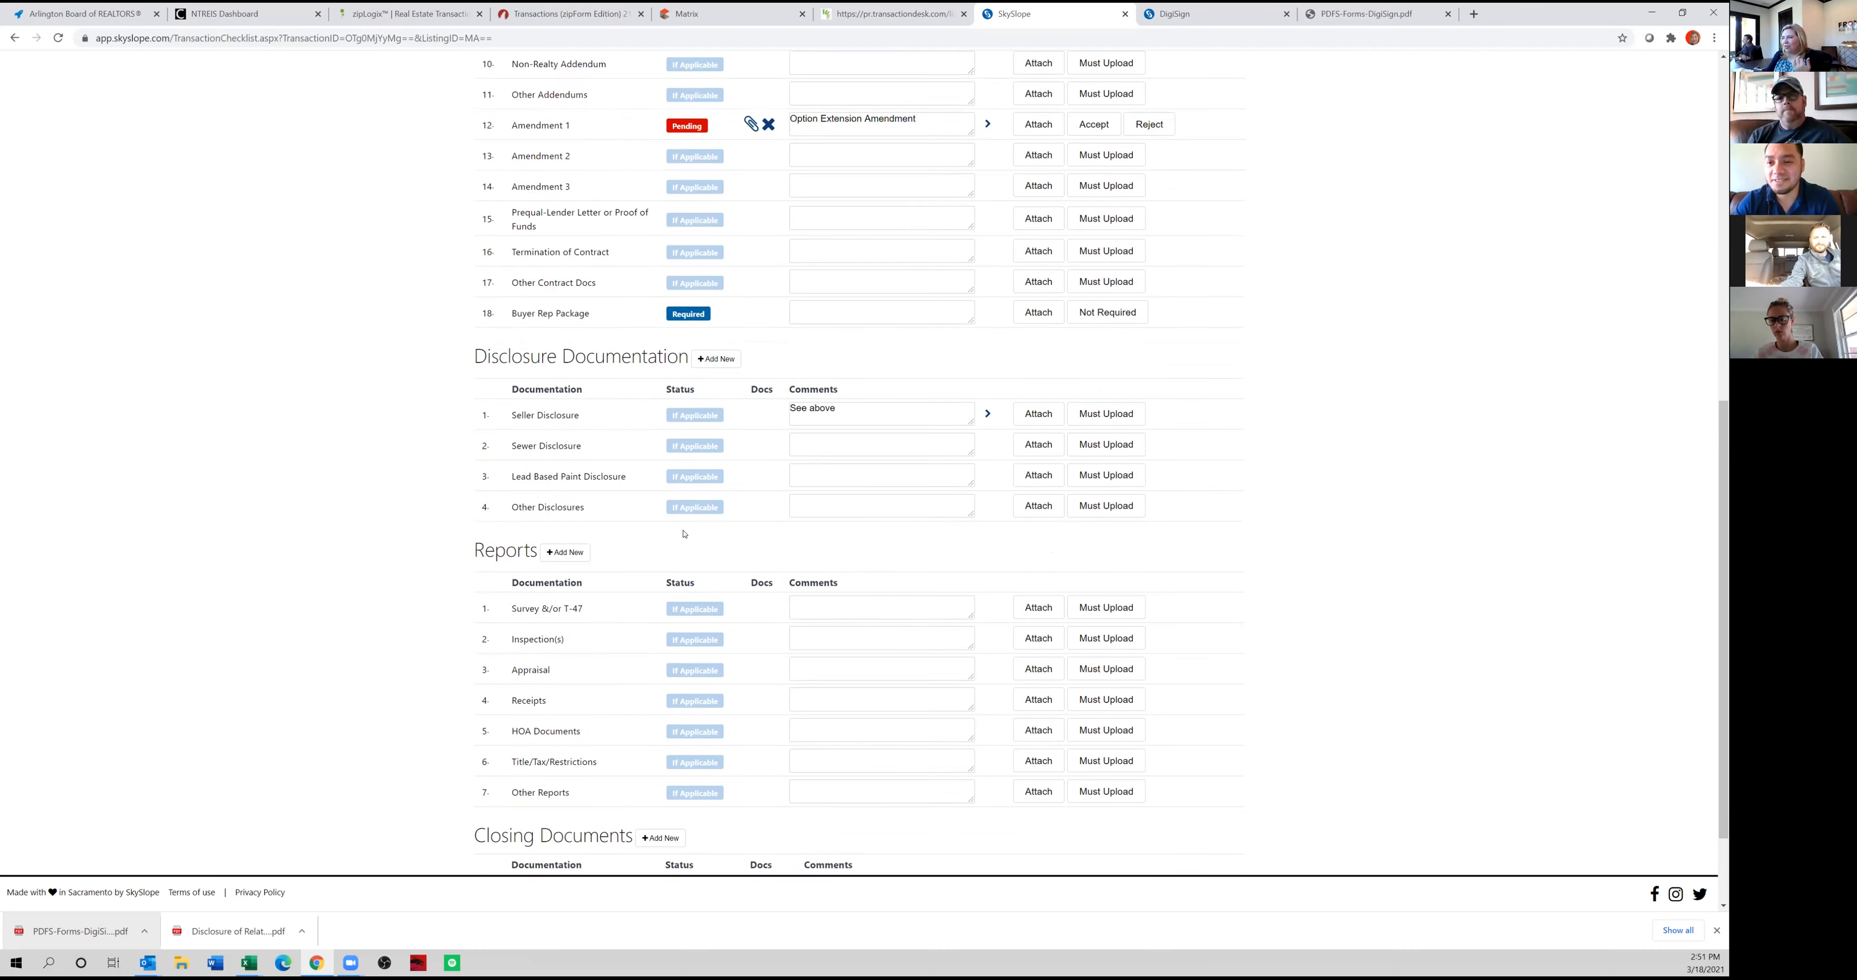
{"action": "scroll", "coordinate": [516, 490], "scroll_direction": "up", "scroll_amount": 3}
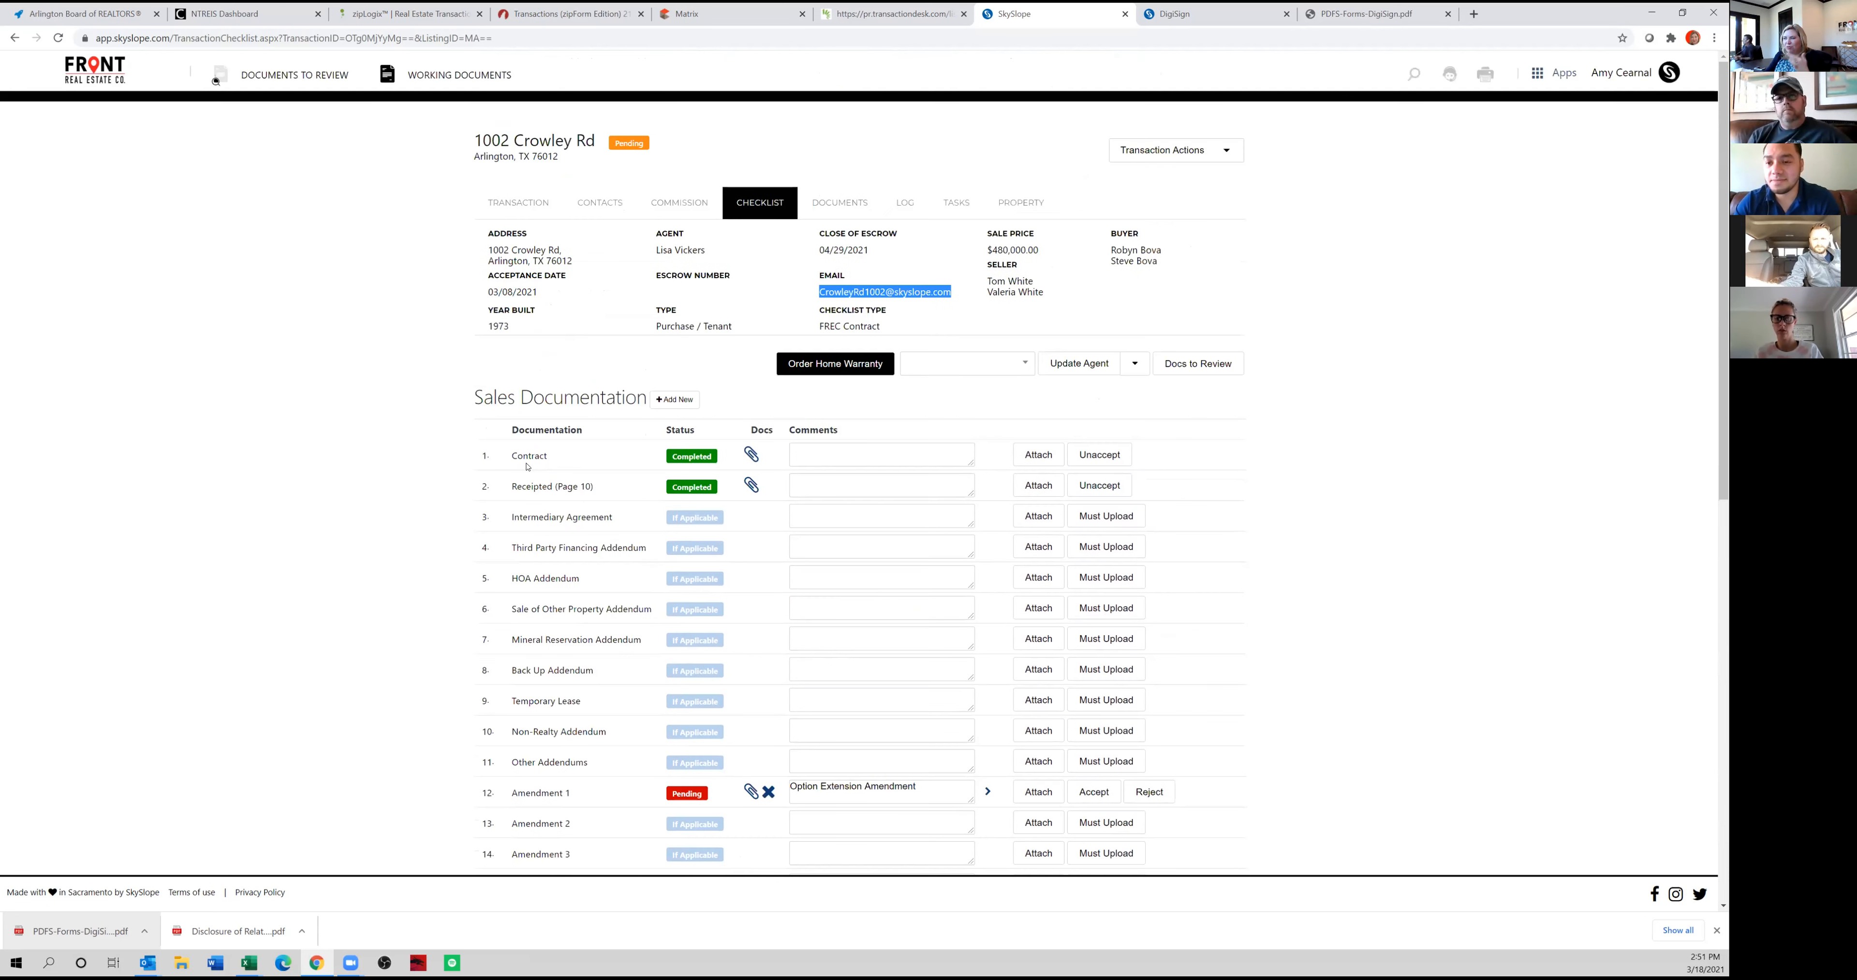